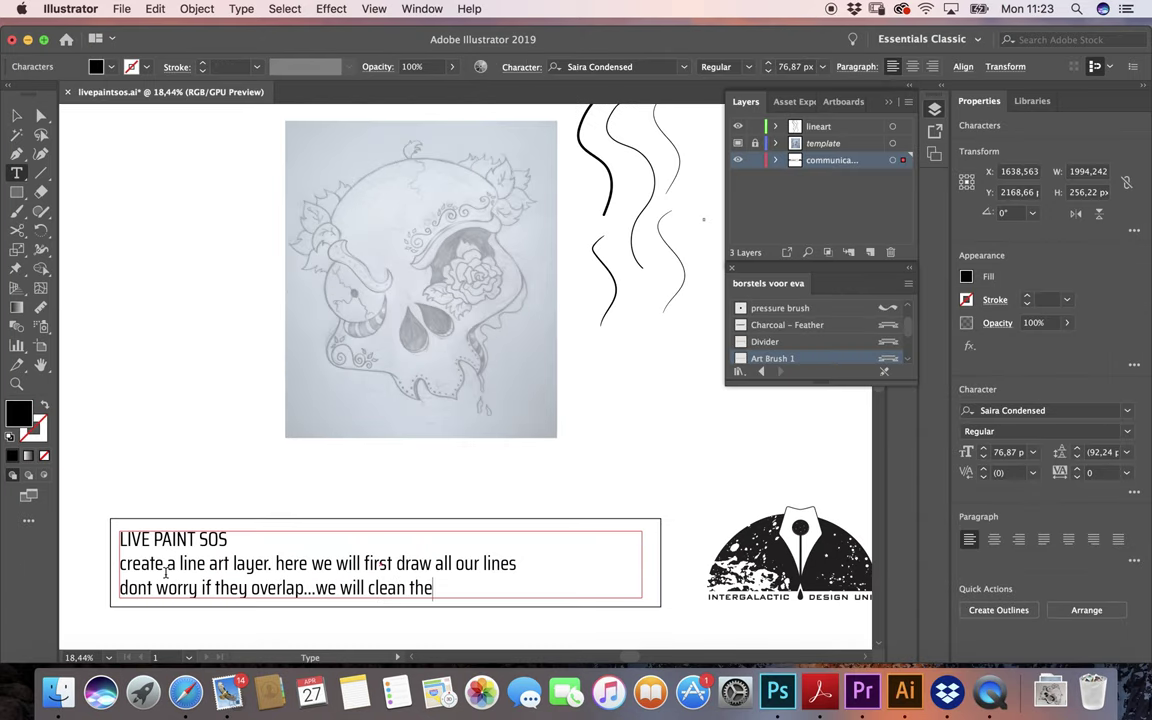
Finish the caption with 'm up easy later' and exit text editing.
text(m up easy )
text(later)
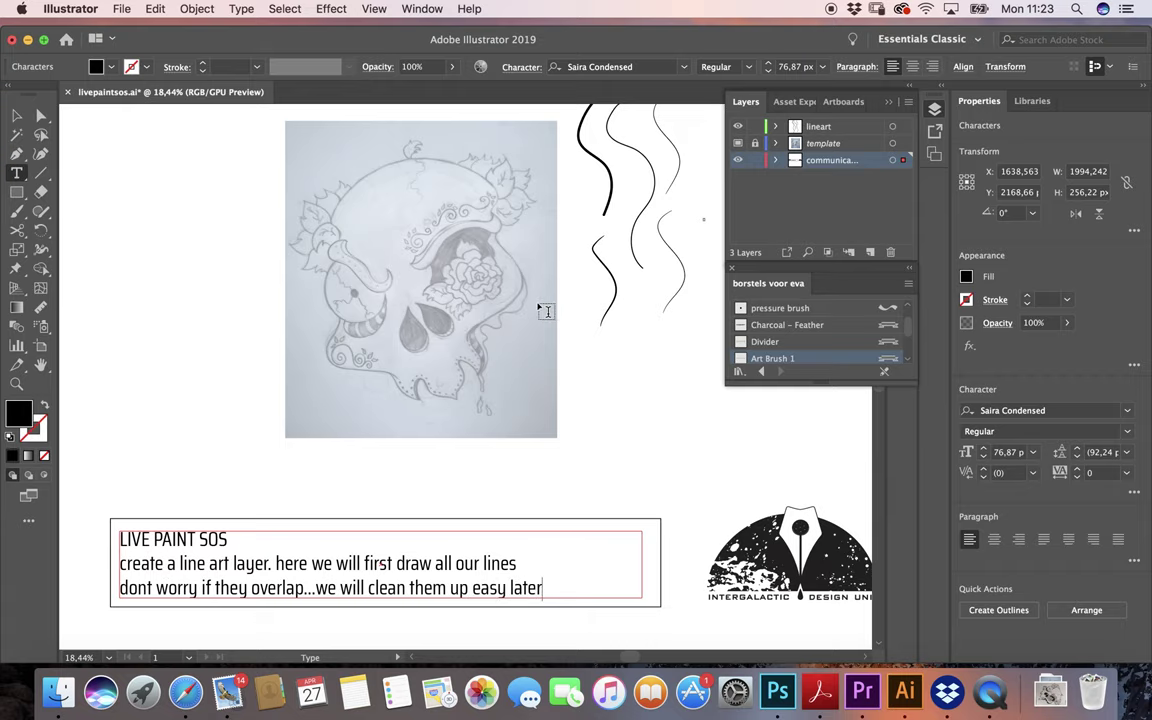
scroll(520, 315, up, 3)
scroll(504, 328, up, 2)
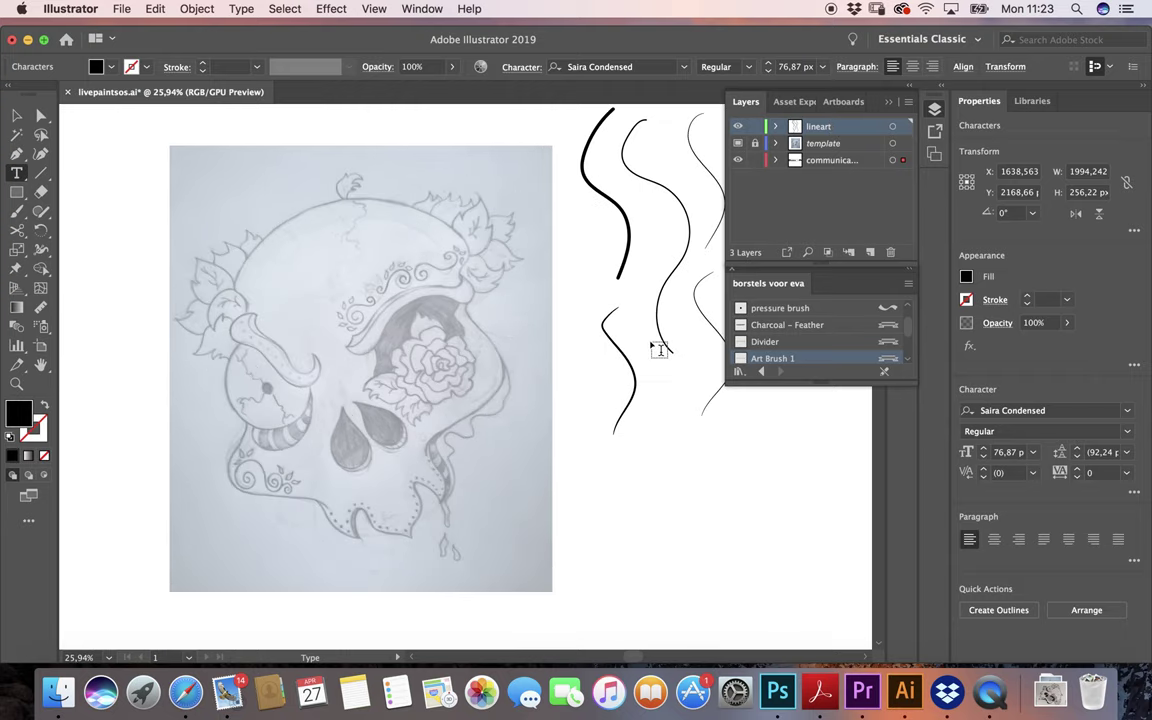
scroll(655, 335, down, 3)
scroll(660, 320, up, 3)
key(Escape)
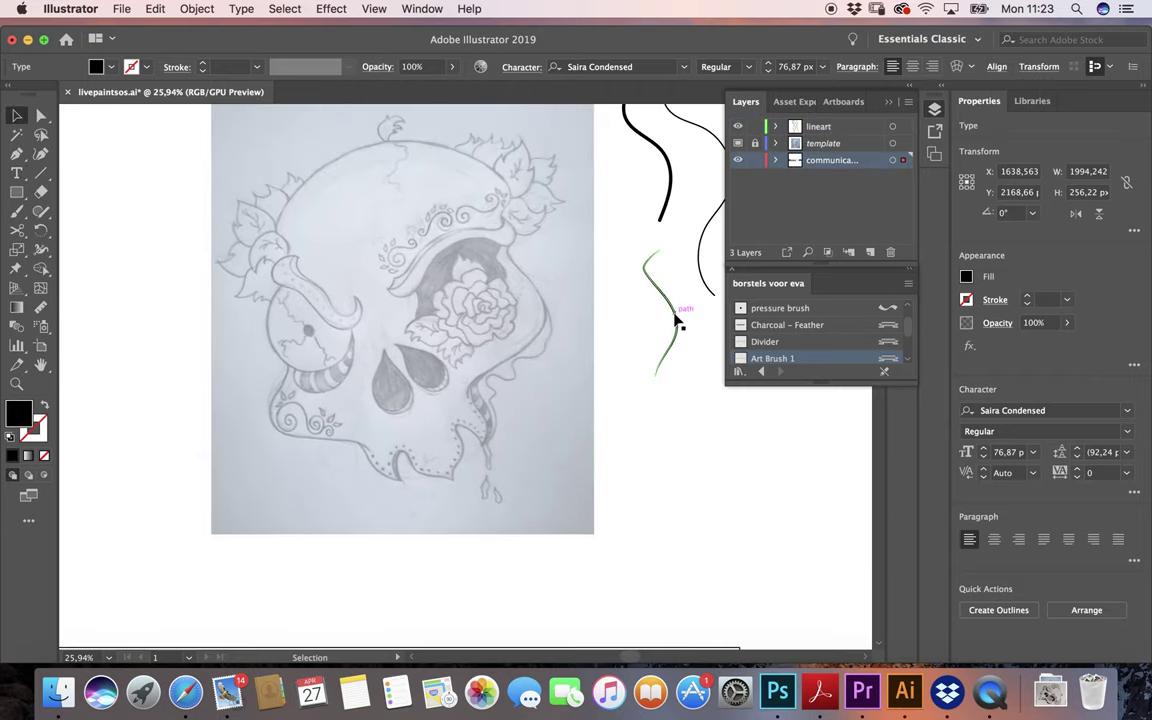
Draw a short Paintbrush stroke beside the skull's eye socket.
click(677, 314)
click(681, 419)
key(b)
scroll(451, 226, up, 3)
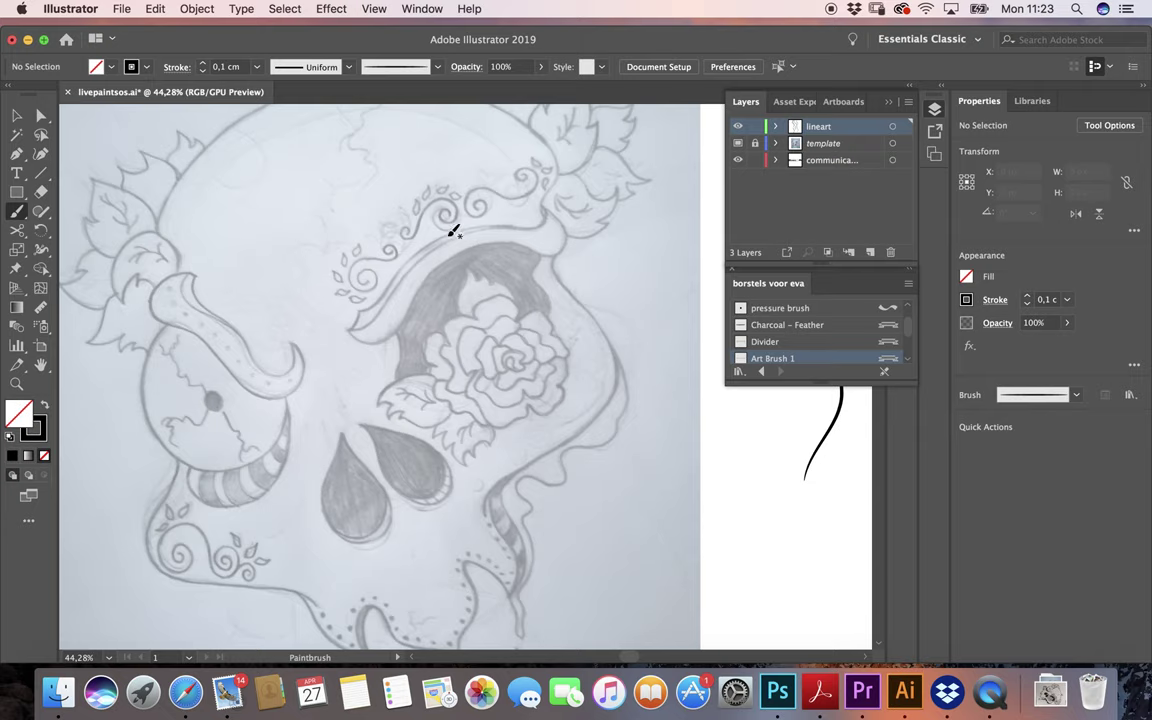
scroll(455, 260, up, 3)
scroll(458, 300, up, 3)
scroll(412, 238, up, 1)
drag(412, 238, 412, 362)
Set the brush stroke weight to 0,2 cm.
scroll(458, 386, down, 3)
scroll(456, 386, down, 2)
scroll(456, 386, down, 2)
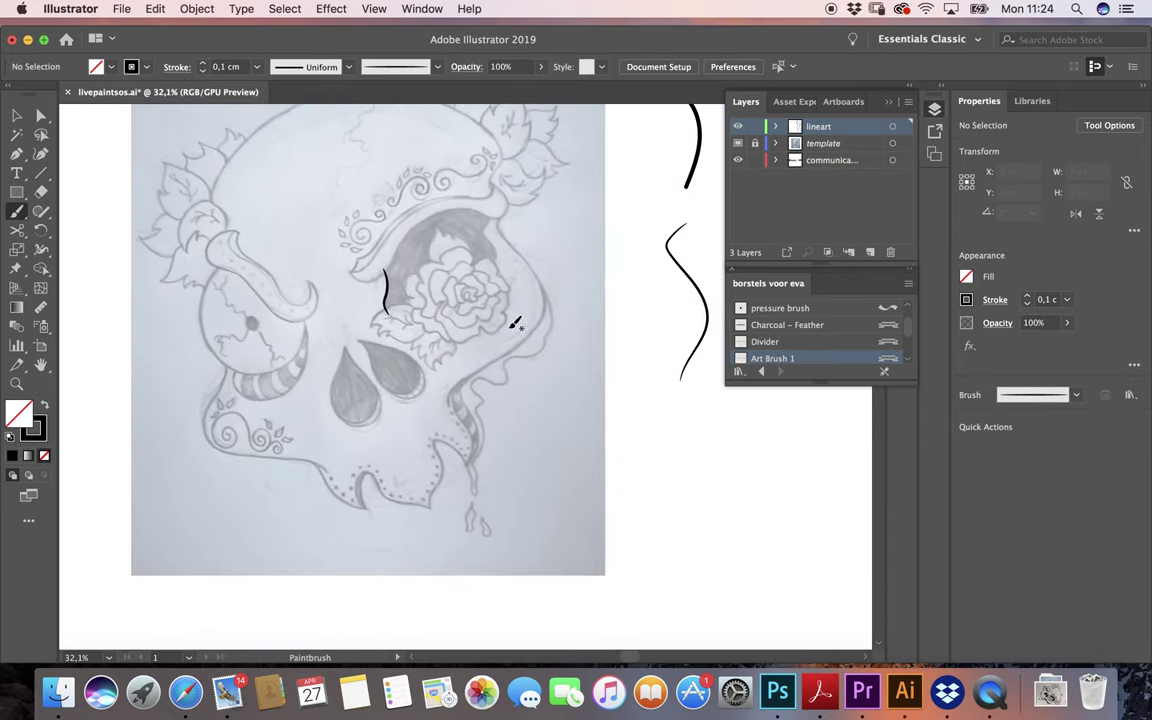
scroll(540, 244, up, 1)
scroll(483, 185, up, 3)
scroll(489, 191, up, 1)
scroll(489, 191, down, 2)
scroll(489, 191, right, 4)
click(256, 66)
click(275, 205)
Trace the skull's right outline with a 0,2 cm stroke, redrawing it once.
mouse_move(421, 178)
mouse_down()
mouse_move(473, 249)
mouse_move(493, 334)
mouse_move(406, 406)
mouse_move(362, 505)
mouse_up()
scroll(473, 519, down, 3)
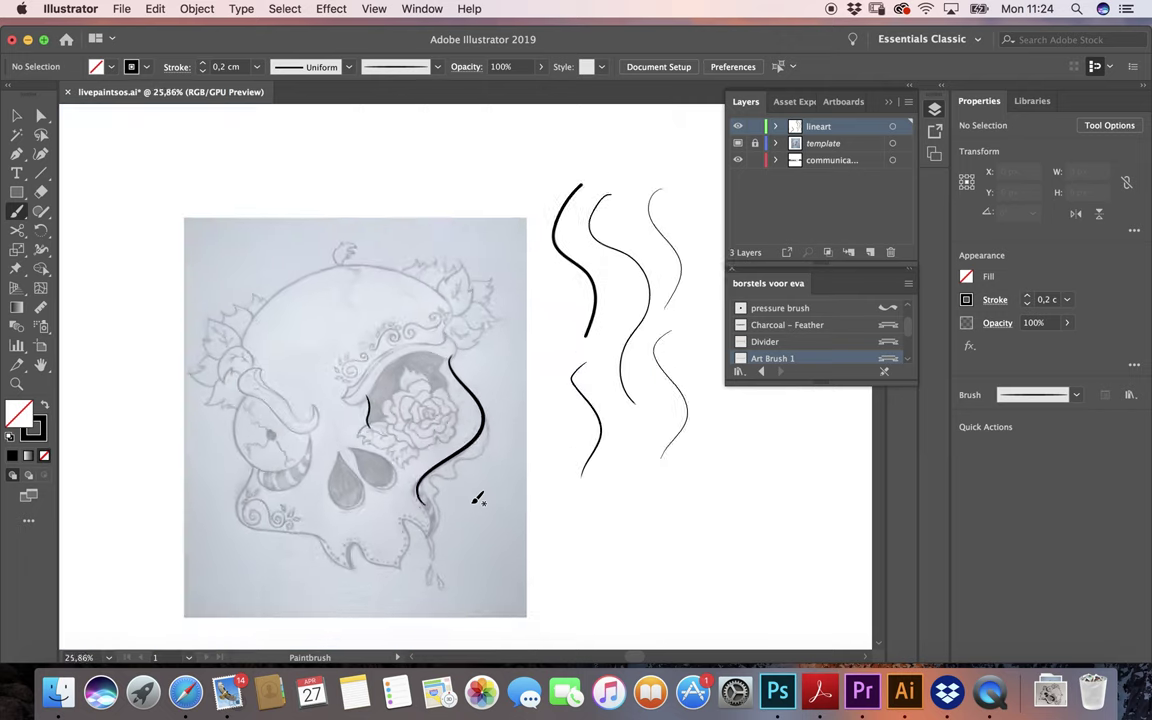
scroll(473, 500, up, 2)
scroll(473, 498, up, 1)
scroll(473, 498, down, 1)
scroll(473, 498, left, 1)
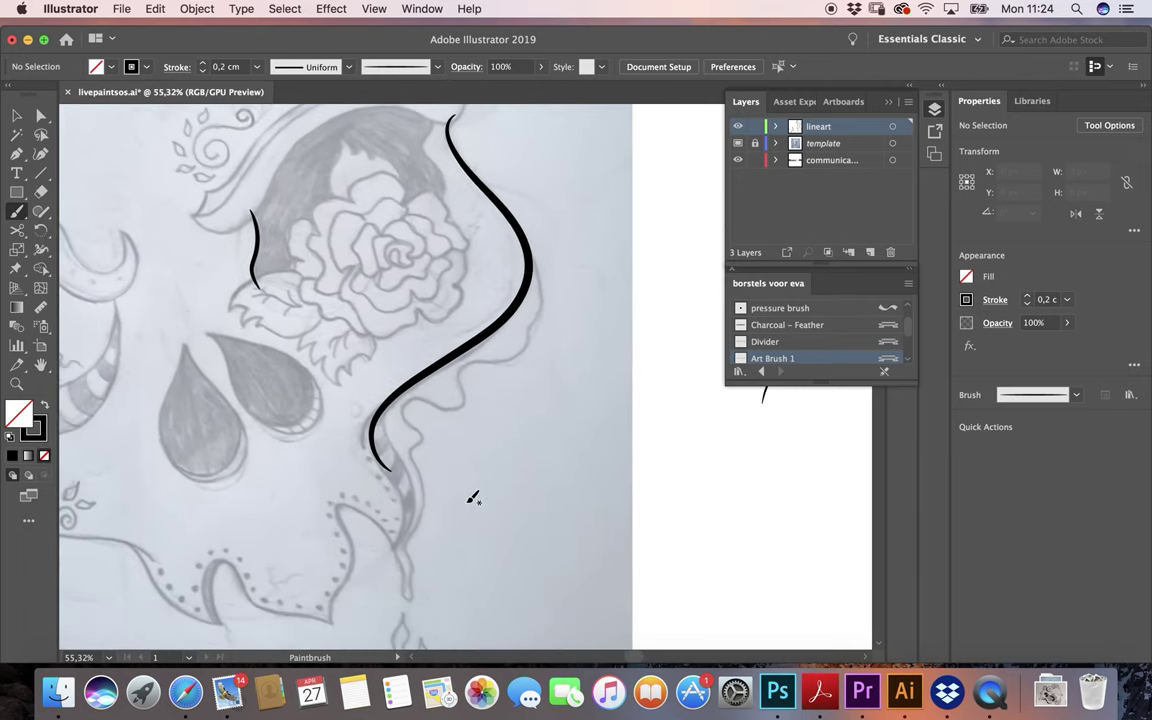
key(ctrl+z)
scroll(457, 468, down, 1)
scroll(400, 440, up, 1)
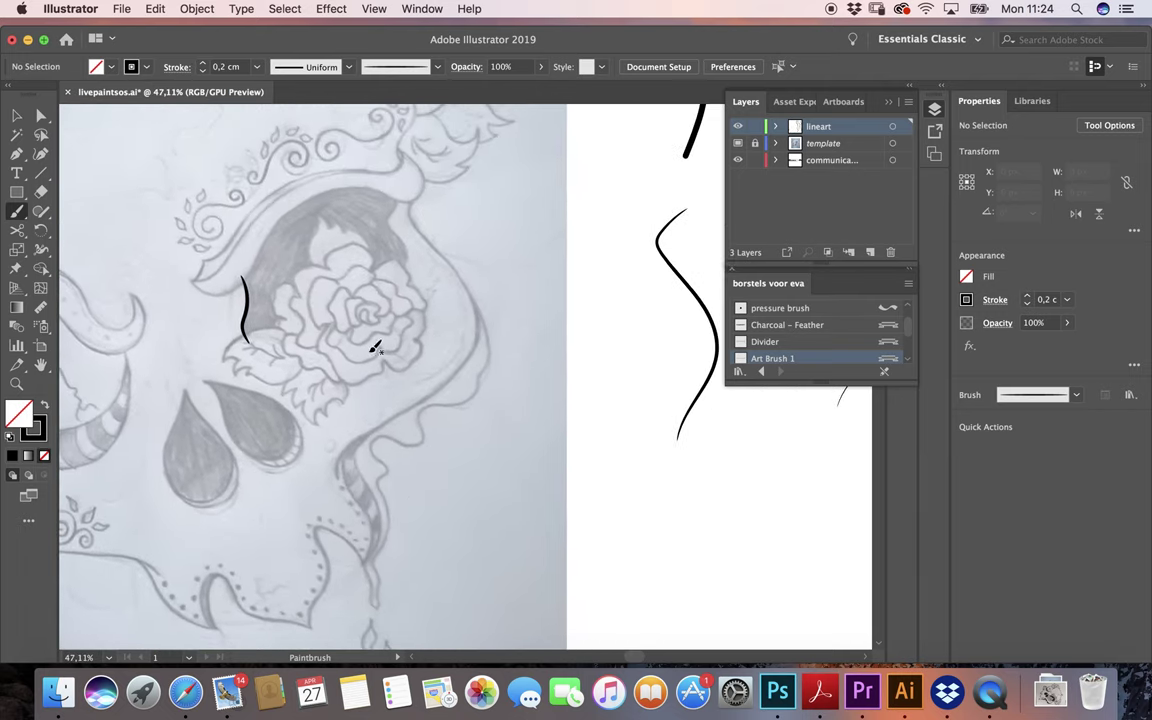
mouse_move(416, 202)
mouse_down()
mouse_move(416, 403)
mouse_move(340, 482)
mouse_up()
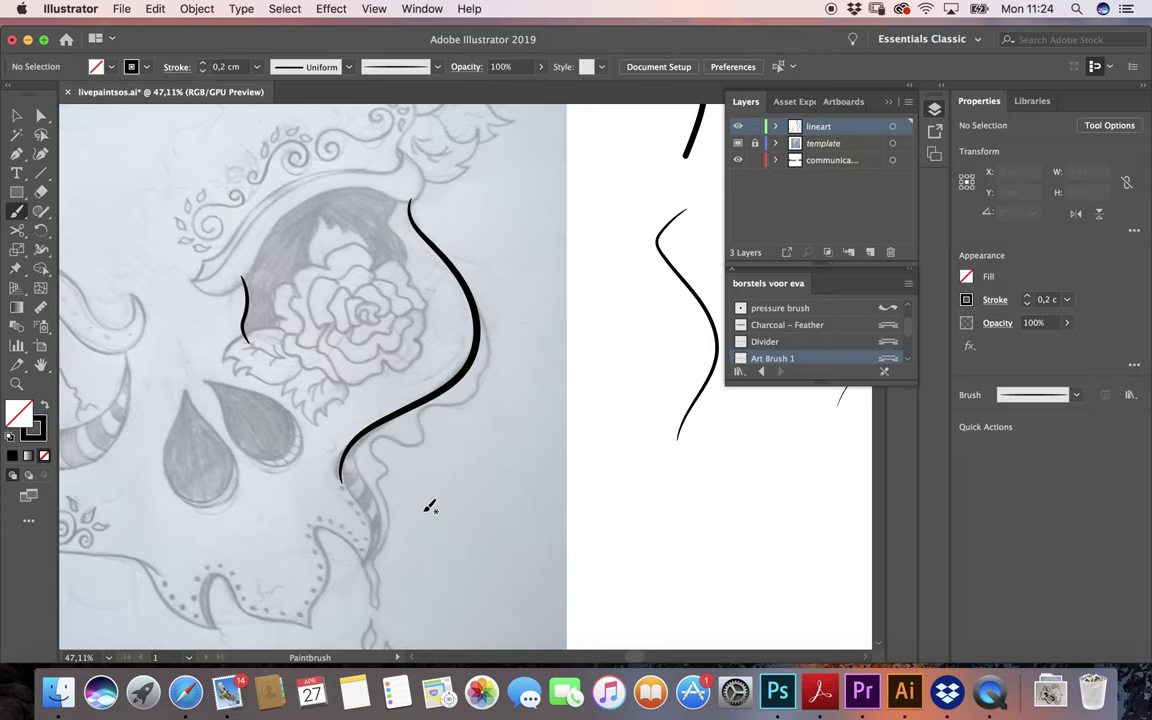
scroll(428, 503, up, 2)
scroll(400, 475, up, 2)
Reshape the right outline stroke's lower end by moving its bottom anchor.
key(a)
click(367, 477)
drag(370, 487, 354, 470)
drag(368, 415, 378, 393)
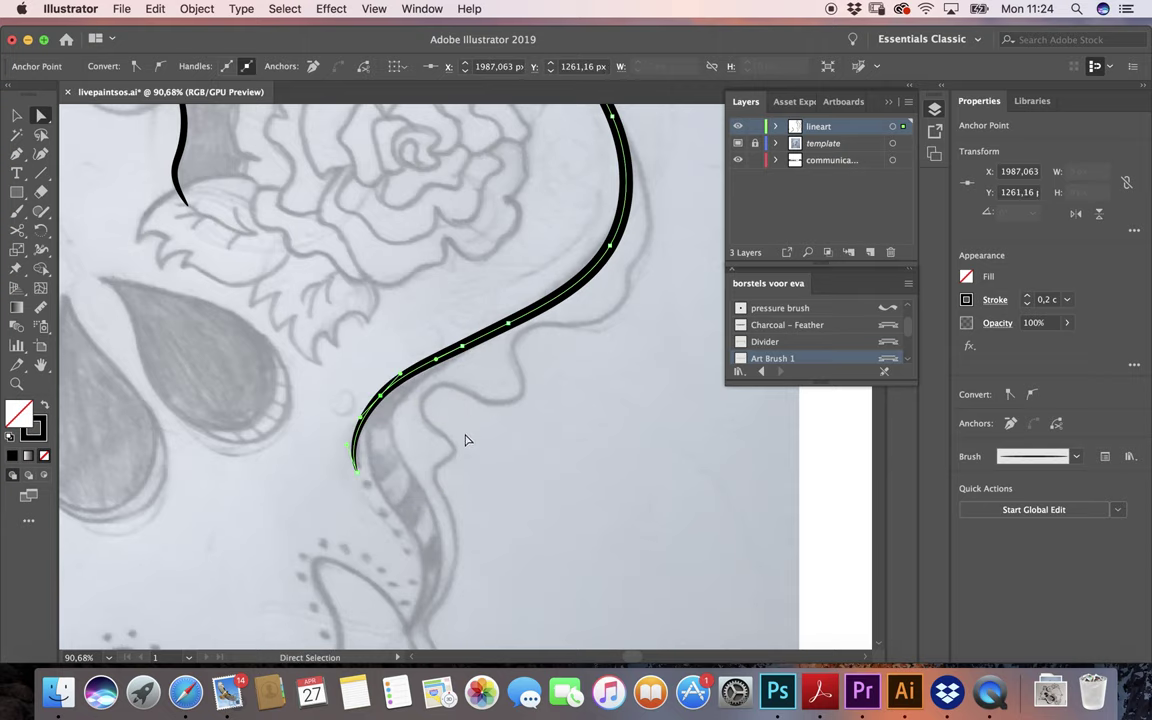
click(465, 440)
key(b)
Trace a stroke around the left cheek swirls.
scroll(465, 440, down, 2)
scroll(470, 450, down, 2)
scroll(445, 420, up, 1)
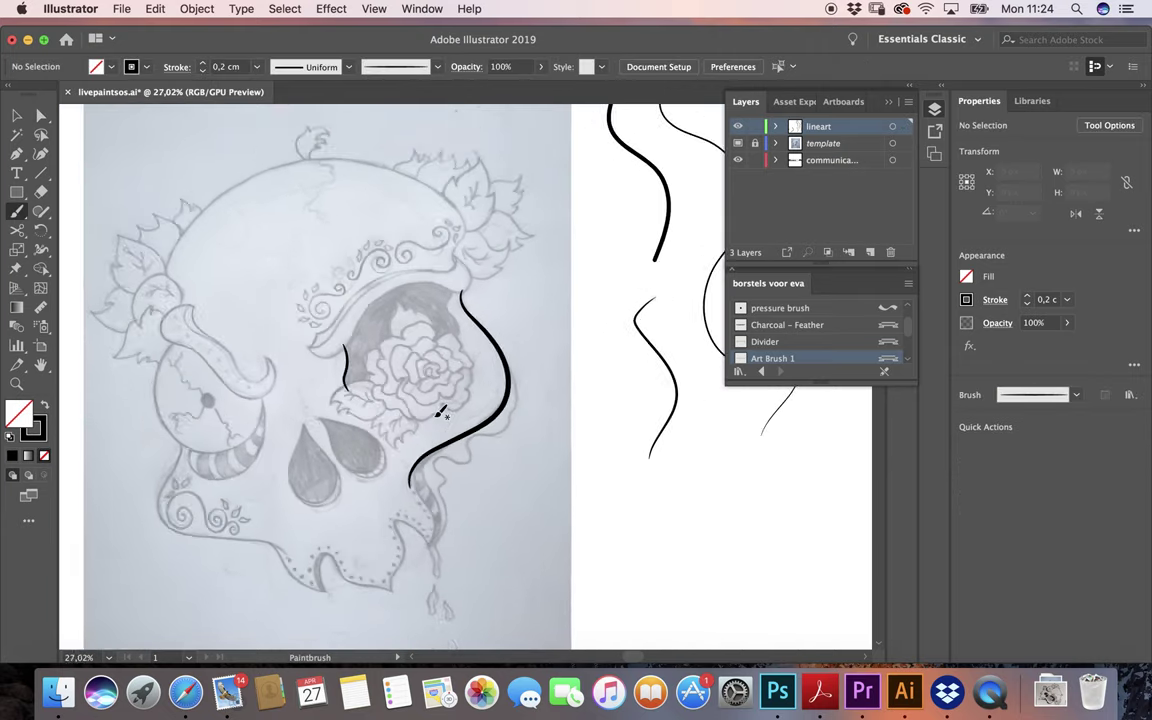
scroll(441, 411, up, 1)
scroll(441, 411, left, 3)
scroll(400, 395, left, 2)
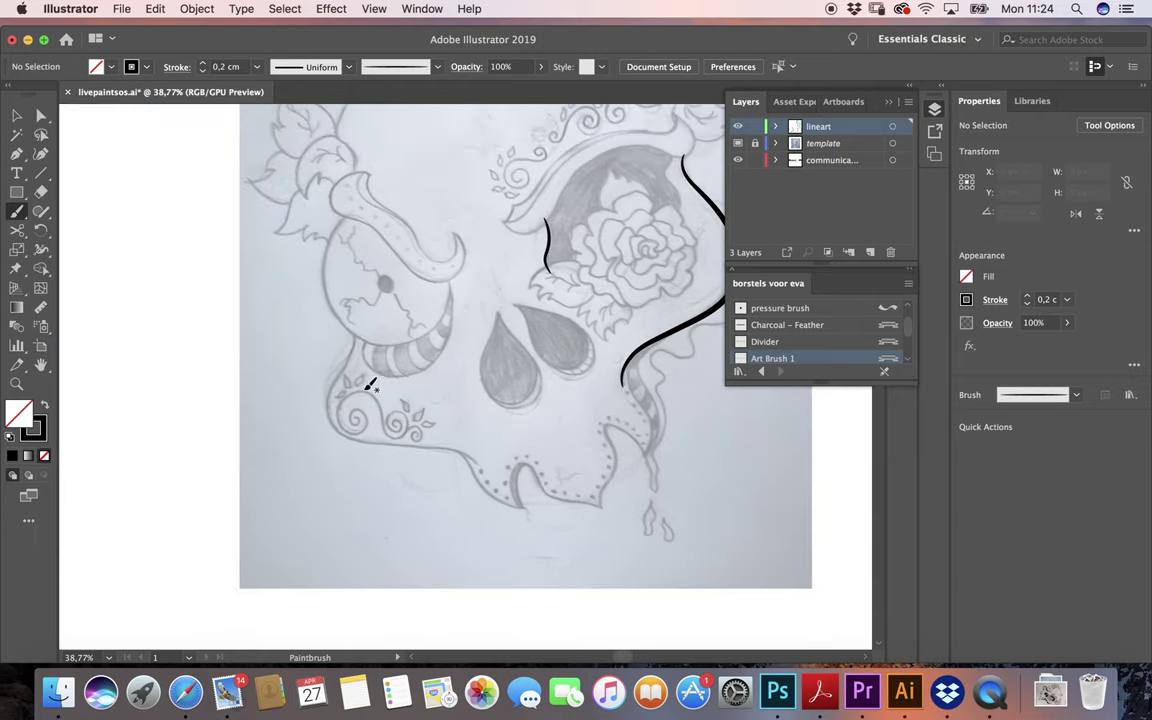
scroll(370, 386, down, 1)
scroll(350, 340, right, 1)
drag(332, 300, 452, 436)
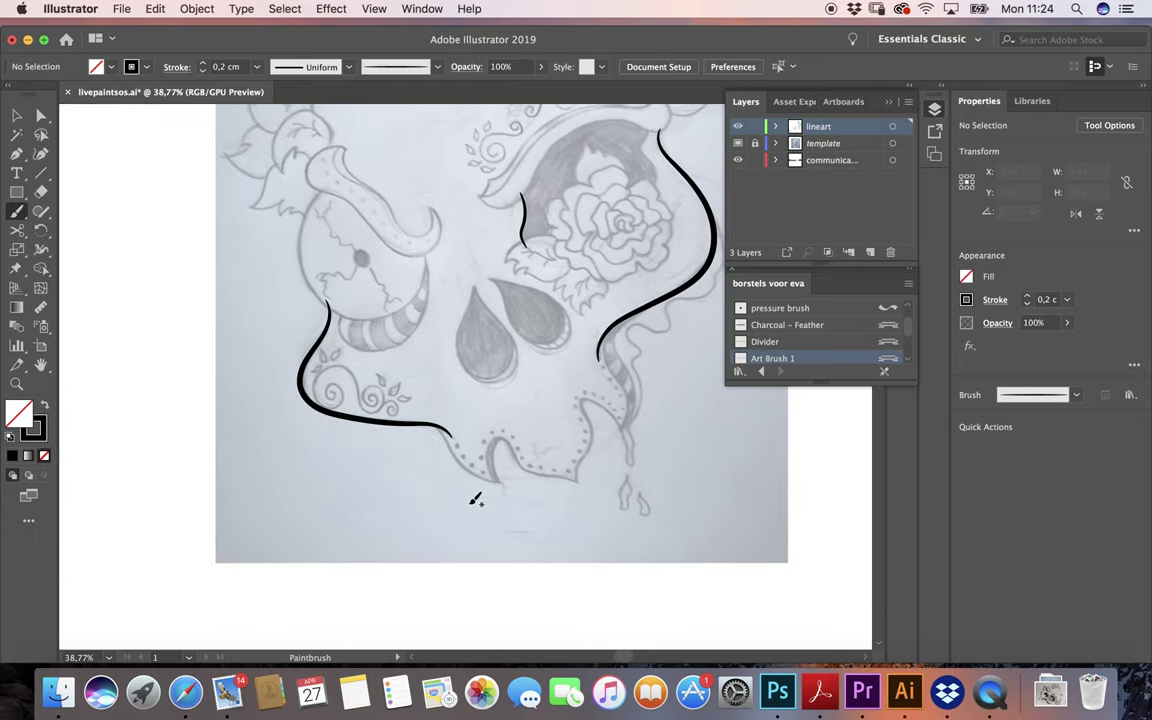
Retry the left cheek stroke at 0,1 cm, then redraw it at 0,2 cm.
key(ctrl+z)
click(256, 66)
click(265, 175)
mouse_move(330, 306)
mouse_down()
mouse_move(311, 354)
mouse_move(447, 437)
mouse_up()
key(ctrl+z)
click(256, 66)
click(265, 186)
mouse_move(330, 306)
mouse_down()
mouse_move(317, 360)
mouse_move(452, 435)
mouse_up()
scroll(334, 413, up, 3)
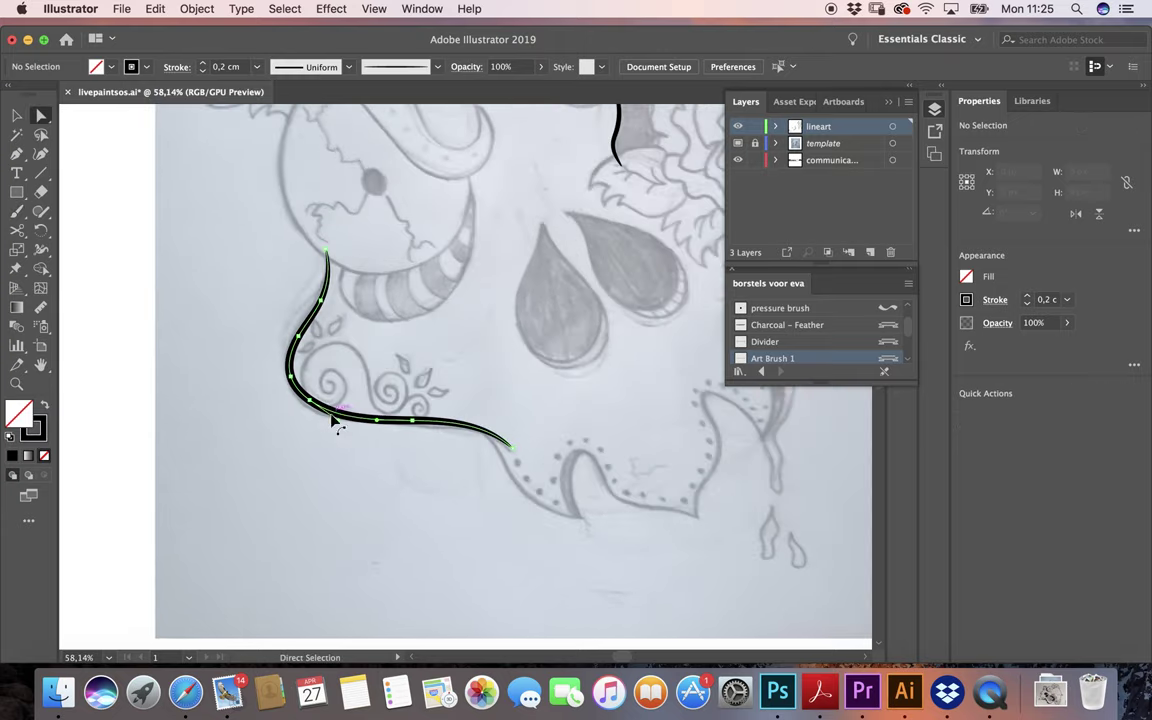
Delete the extra anchor at the left cheek stroke's bend.
key(a)
click(303, 397)
click(349, 476)
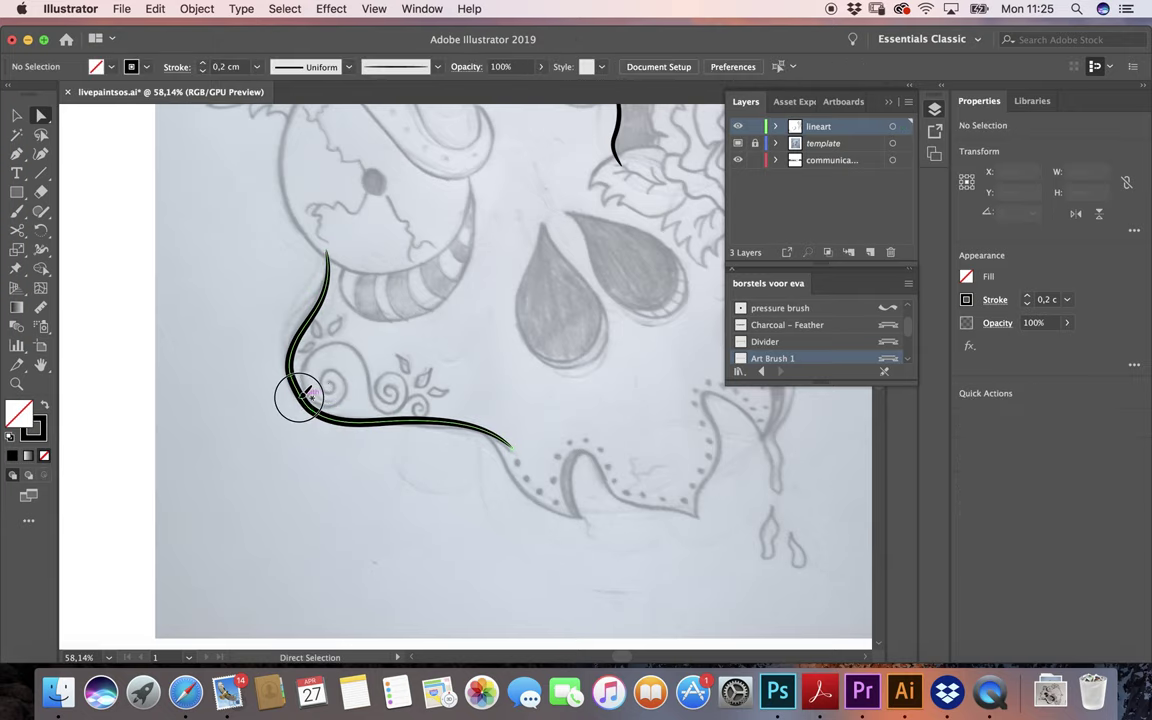
click(298, 384)
click(332, 472)
scroll(332, 472, down, 5)
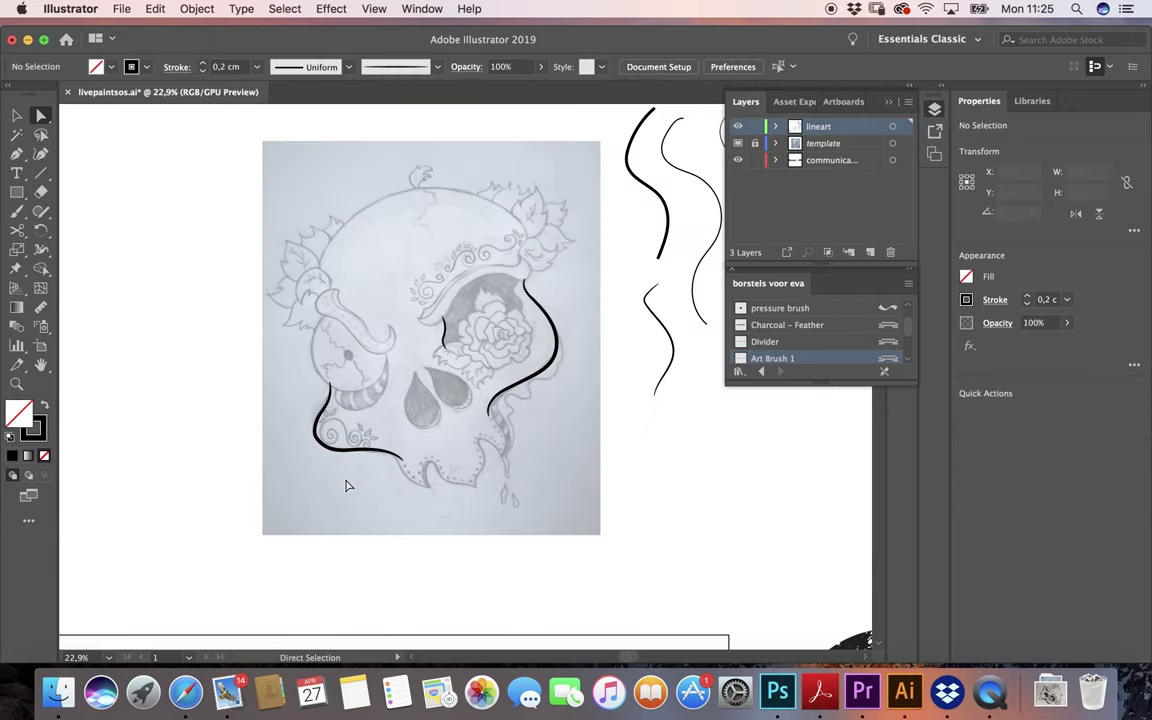
scroll(341, 483, up, 5)
drag(17, 153, 110, 193)
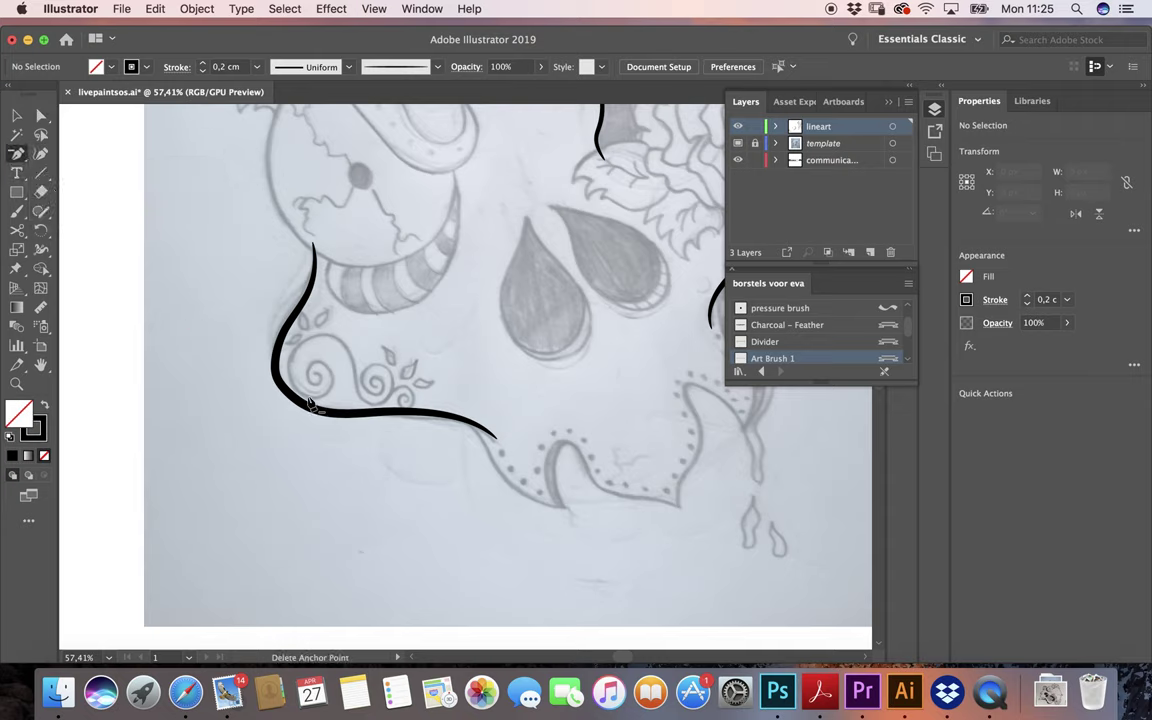
click(276, 376)
Drag the cheek corner anchor to smooth the sharp bend into a curve.
key(a)
click(285, 340)
drag(285, 340, 266, 358)
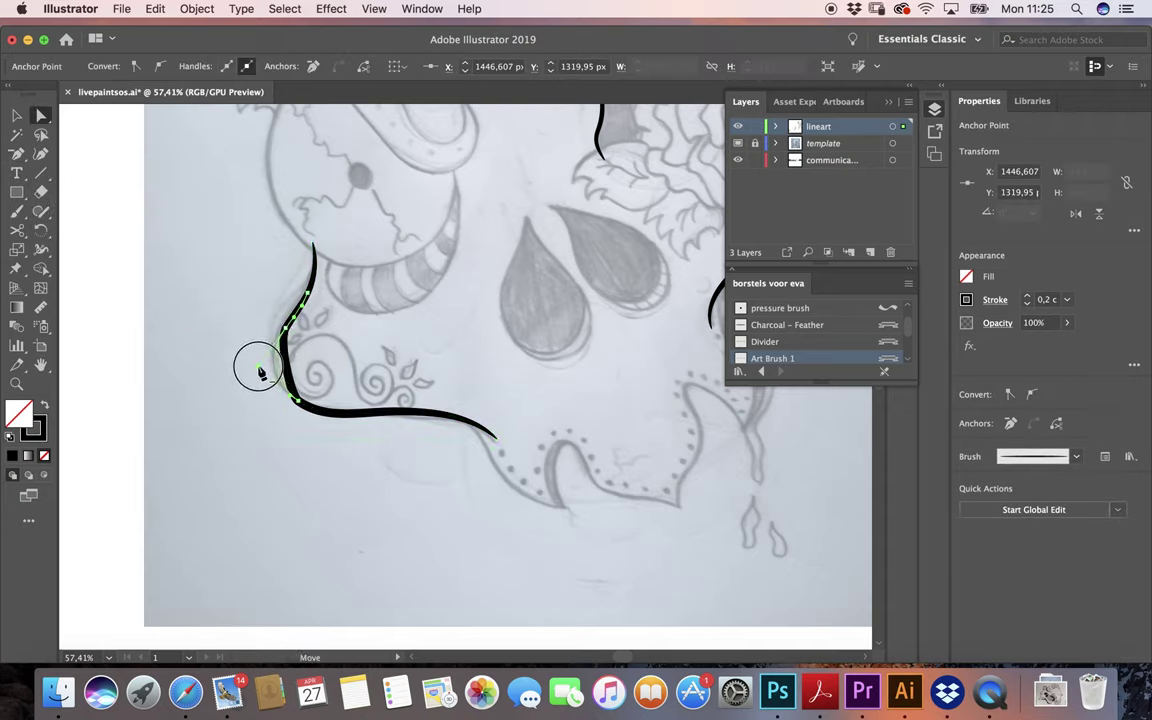
click(313, 449)
scroll(330, 470, right, 5)
scroll(330, 470, up, 2)
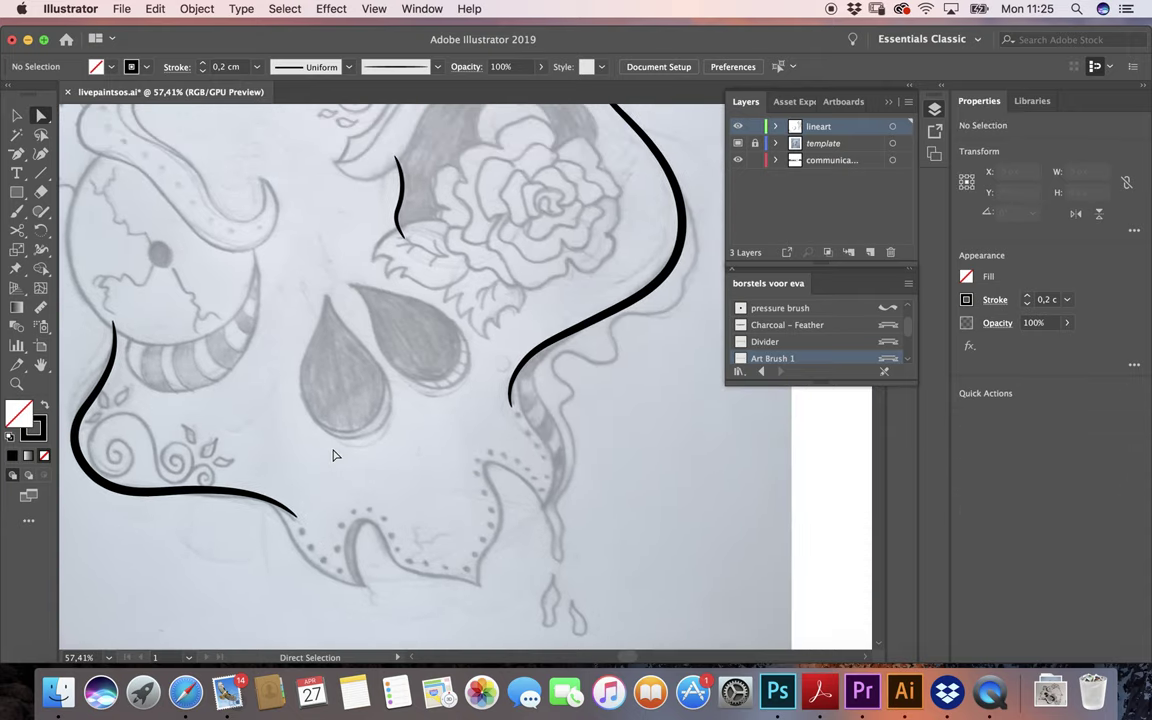
key(b)
Show the rulers with Cmd+R.
scroll(440, 364, left, 1)
scroll(440, 364, up, 1)
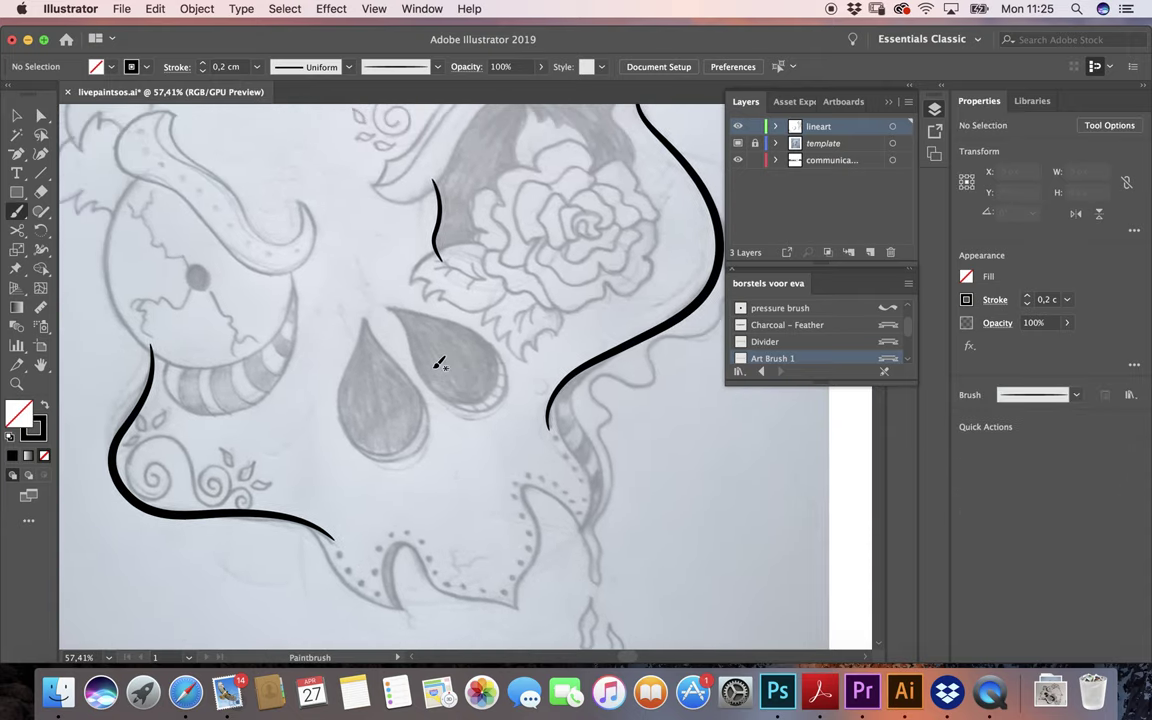
scroll(440, 364, left, 4)
scroll(440, 364, up, 1)
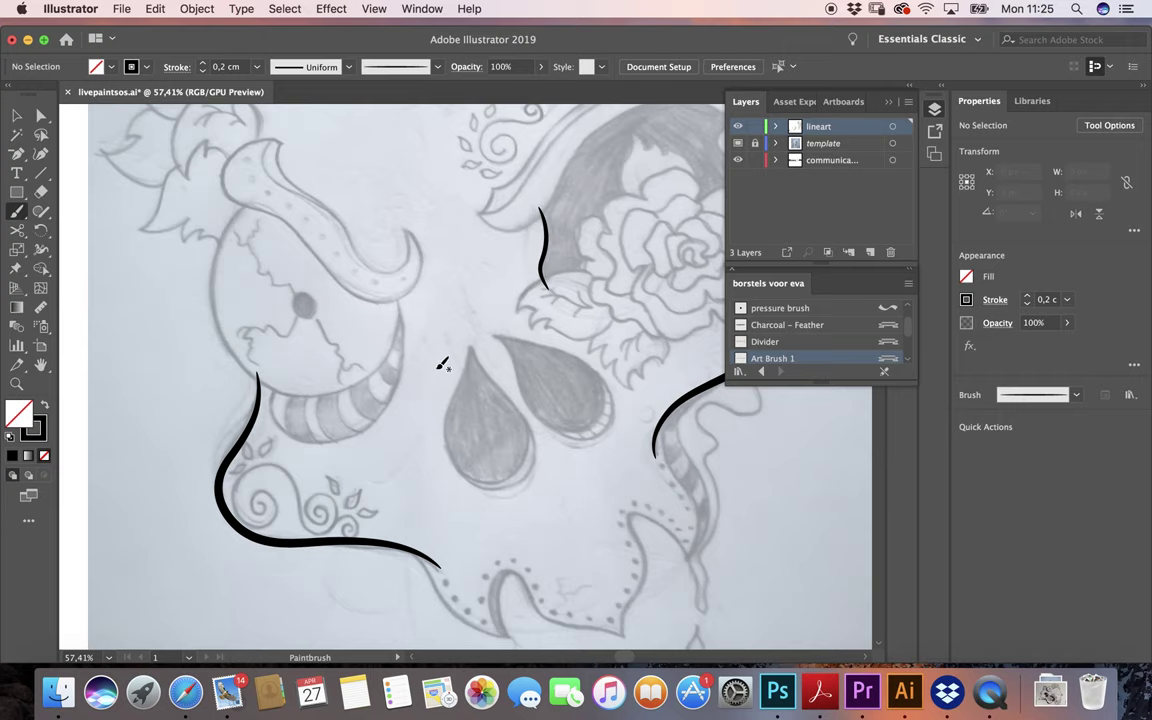
key(super+r)
Place a vertical guide at the left eye's edge and a horizontal guide below it.
key(v)
drag(159, 344, 209, 347)
drag(278, 104, 333, 399)
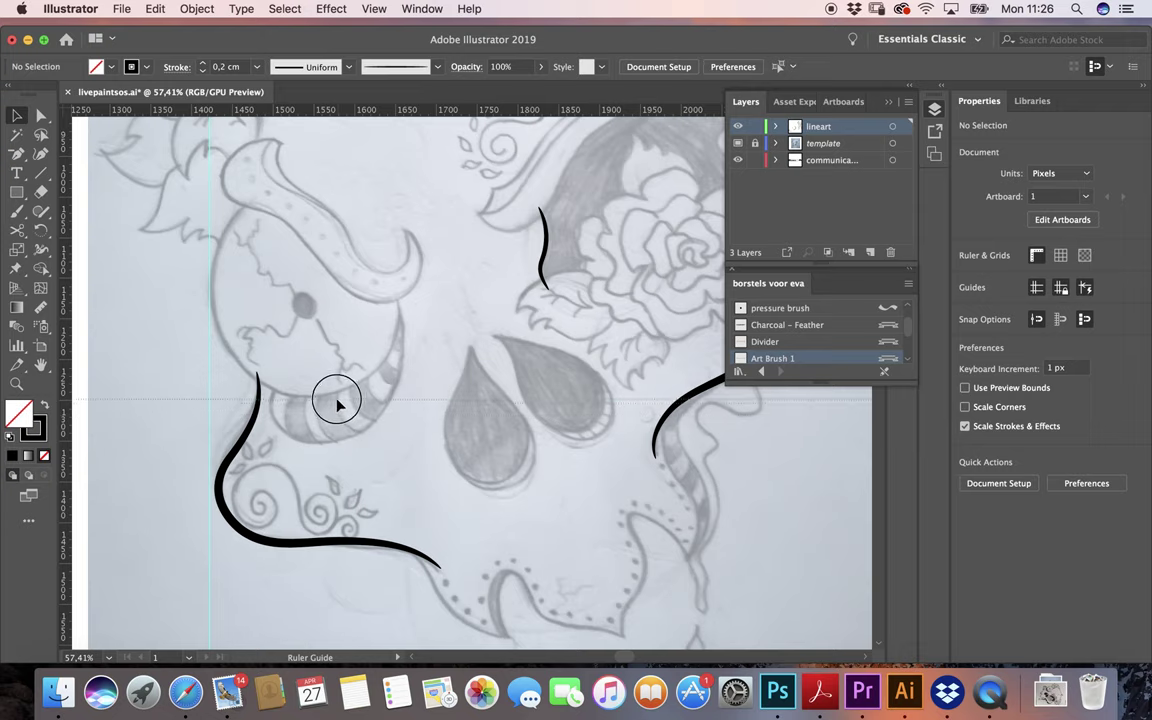
drag(336, 402, 337, 405)
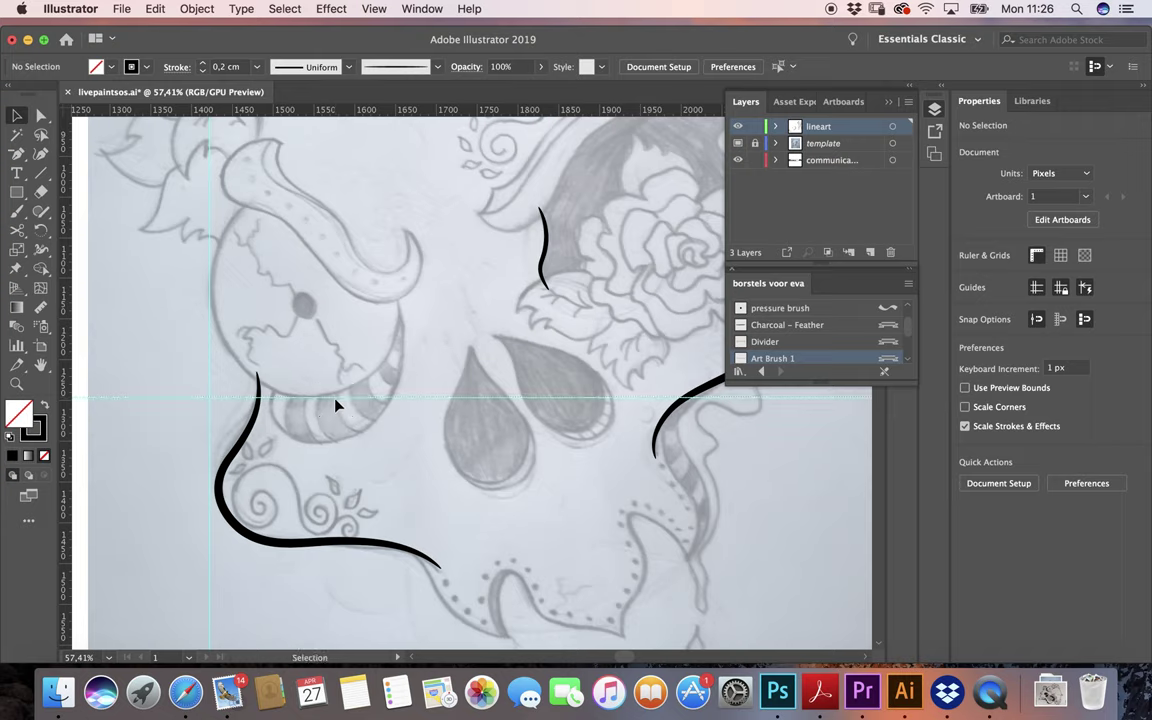
Draw a circle around the left eye from the guide crossing, nudging it slightly right.
drag(17, 192, 103, 229)
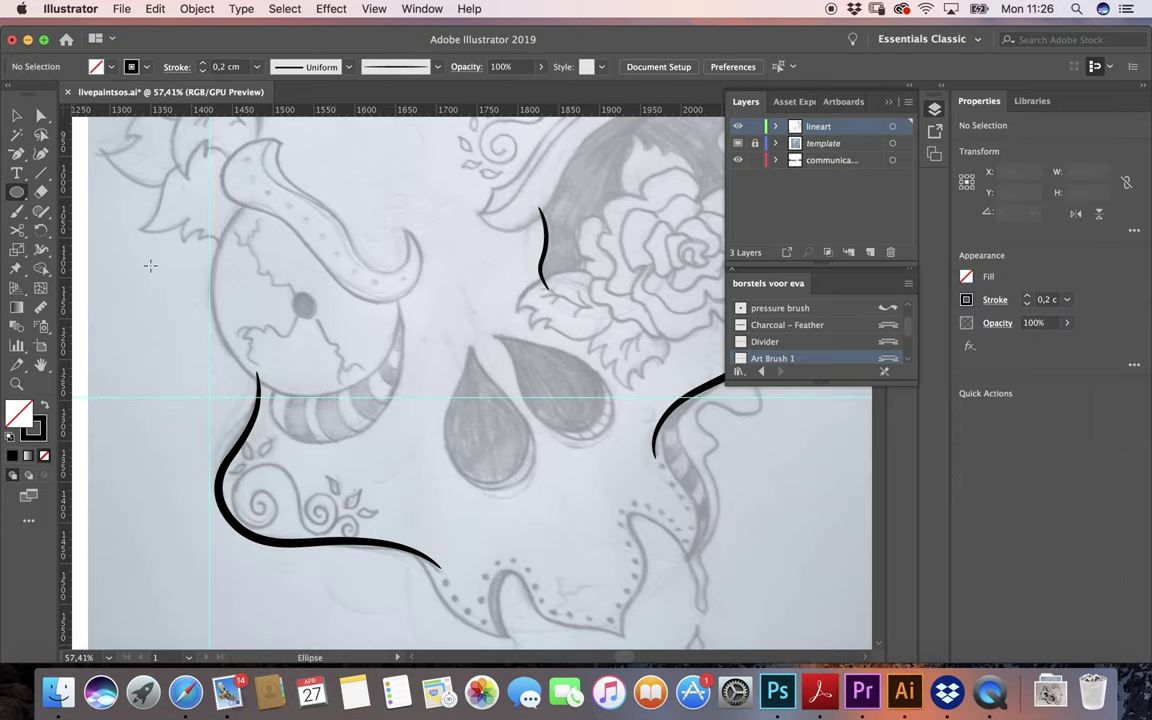
drag(208, 398, 401, 191)
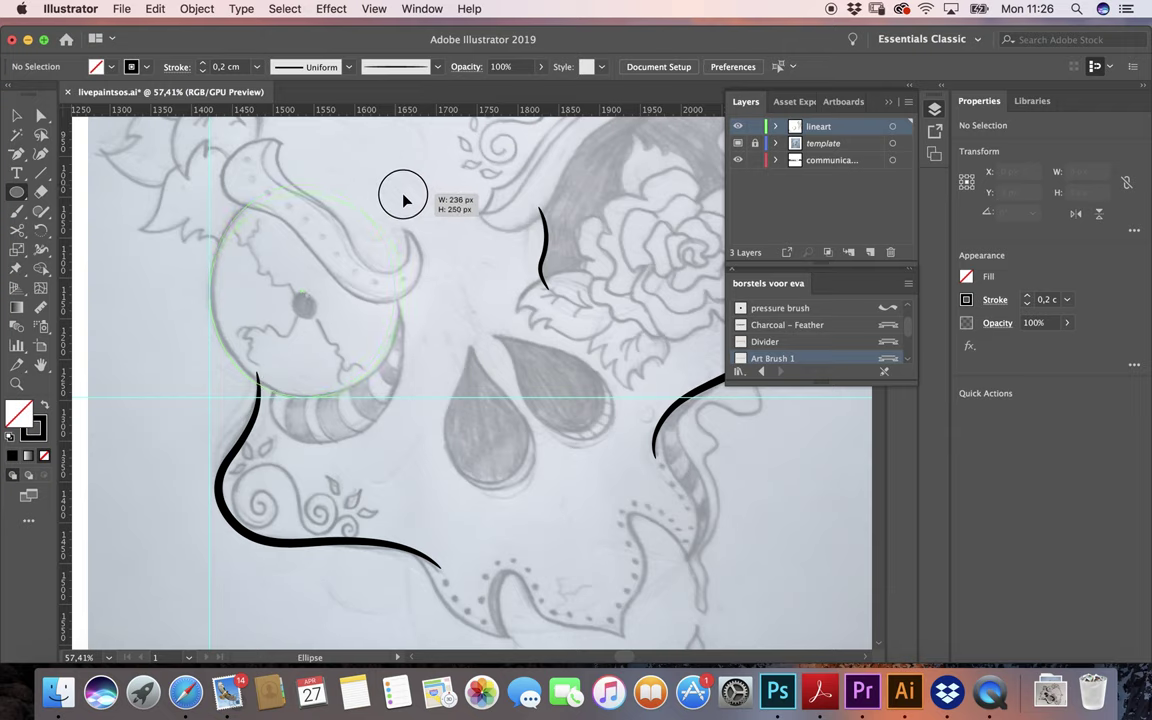
drag(401, 191, 401, 194)
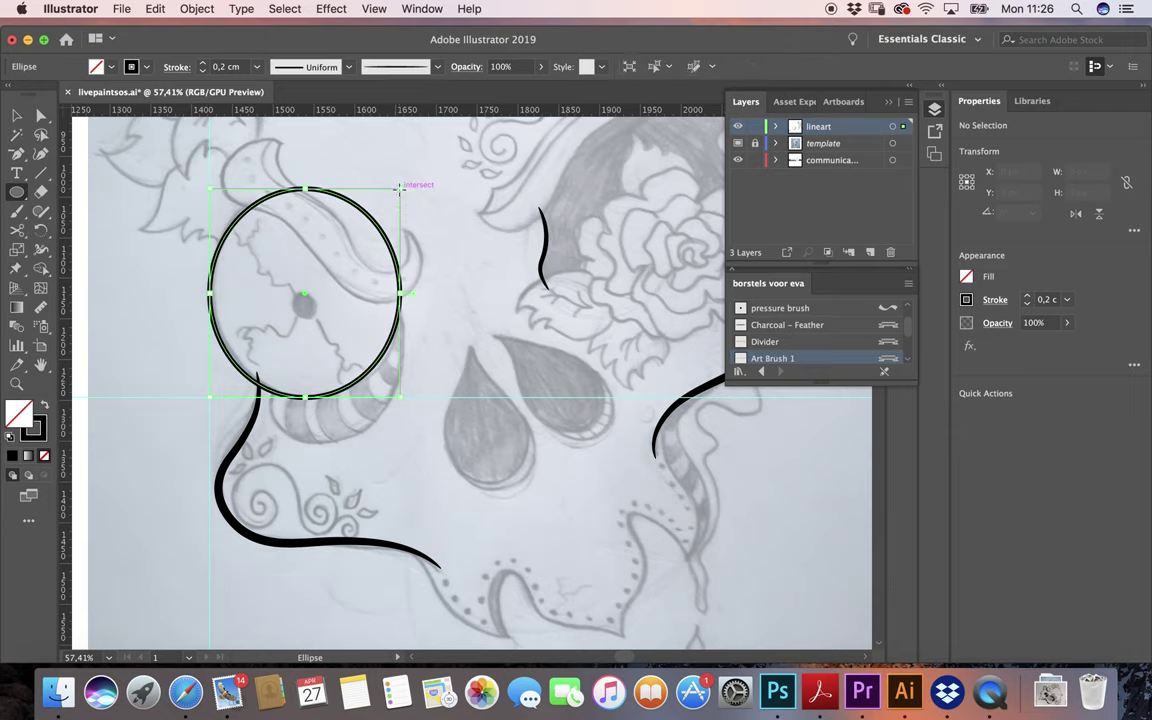
key(v)
click(430, 332)
drag(226, 257, 230, 257)
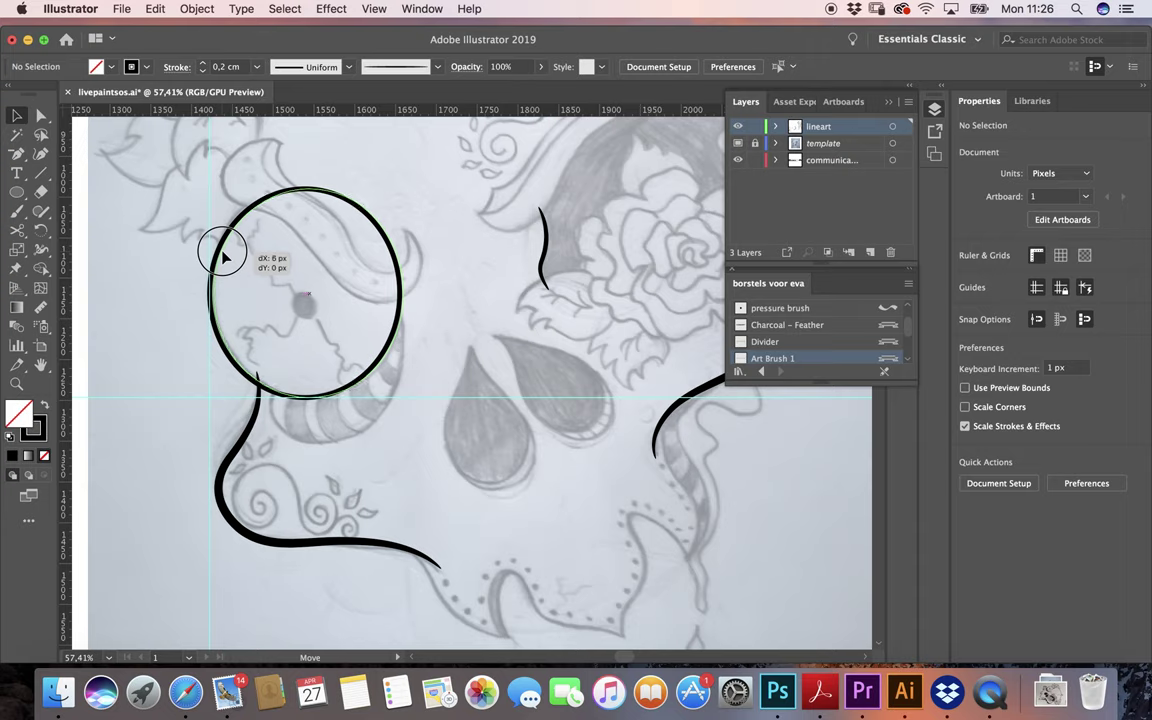
click(420, 356)
Delete the eye circle's top anchor to open it and nudge the arc's endpoint.
key(a)
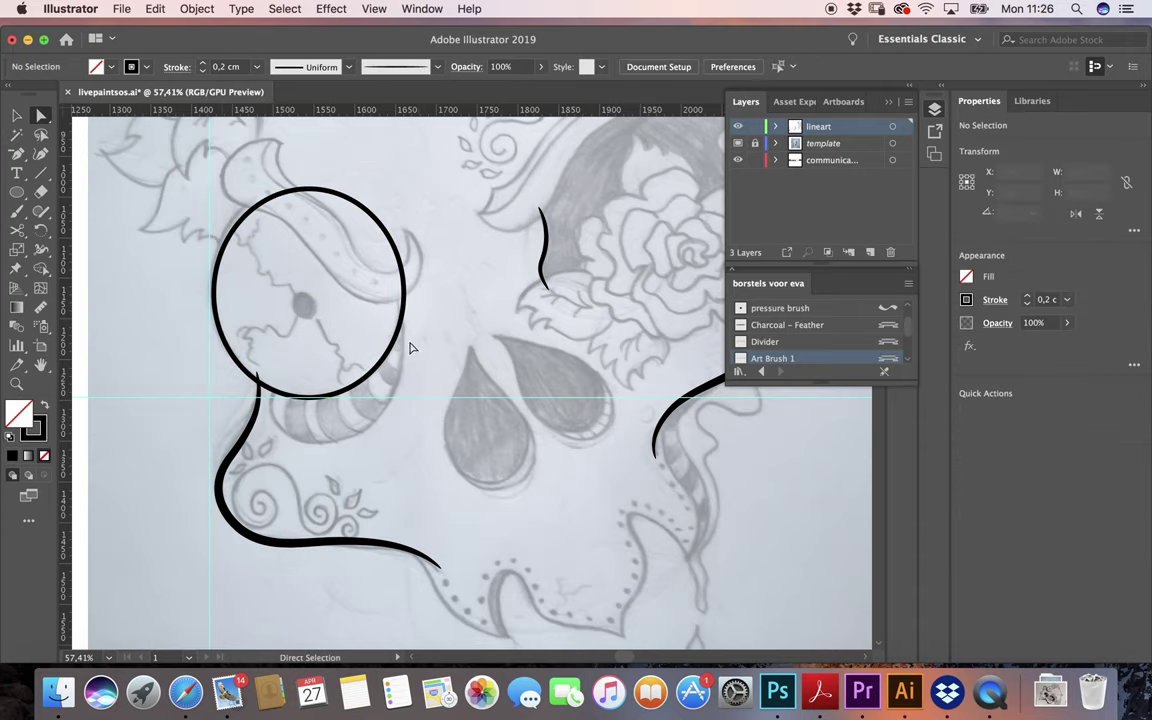
click(308, 188)
key(Delete)
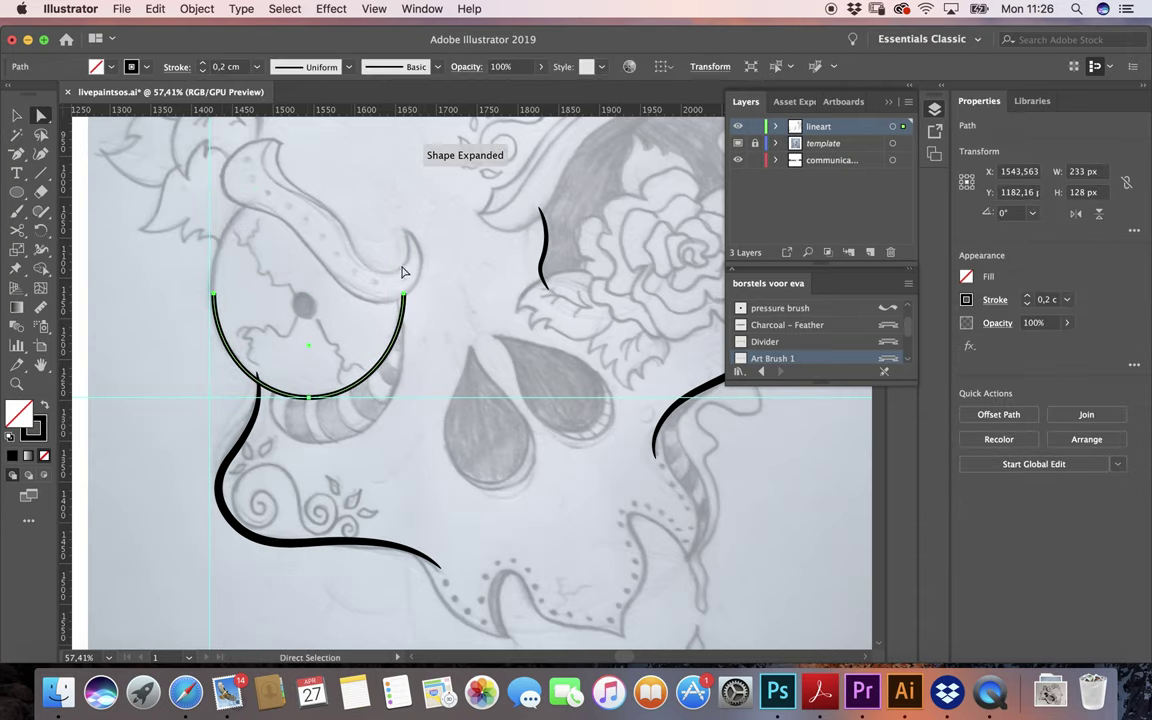
scroll(411, 321, up, 1)
scroll(405, 300, up, 1)
drag(397, 282, 385, 283)
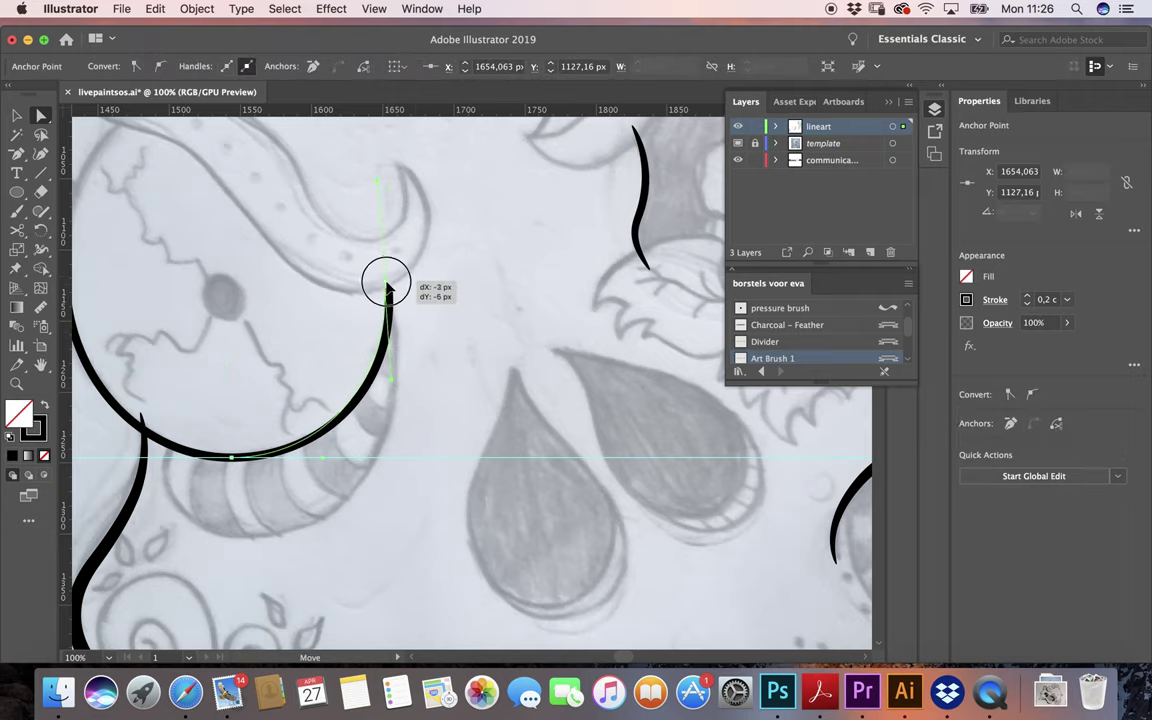
click(416, 373)
Rejoin the arc into a closed circle with Cmd+J and reposition its top anchor.
scroll(418, 377, down, 2)
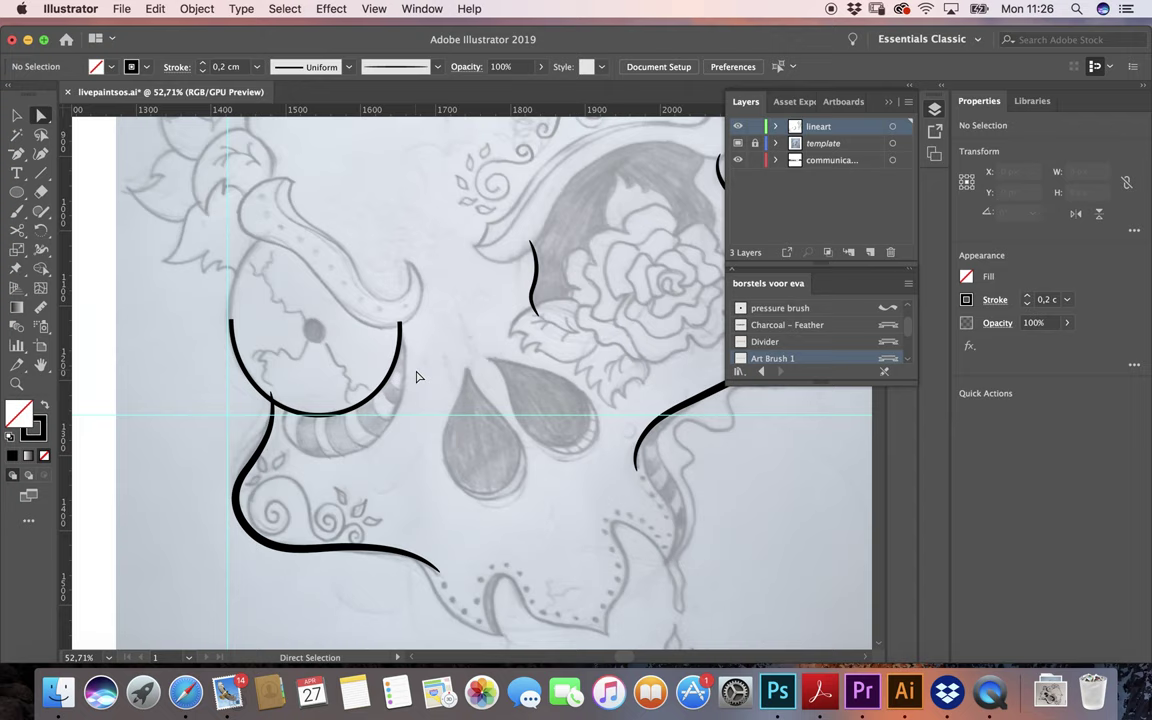
click(401, 370)
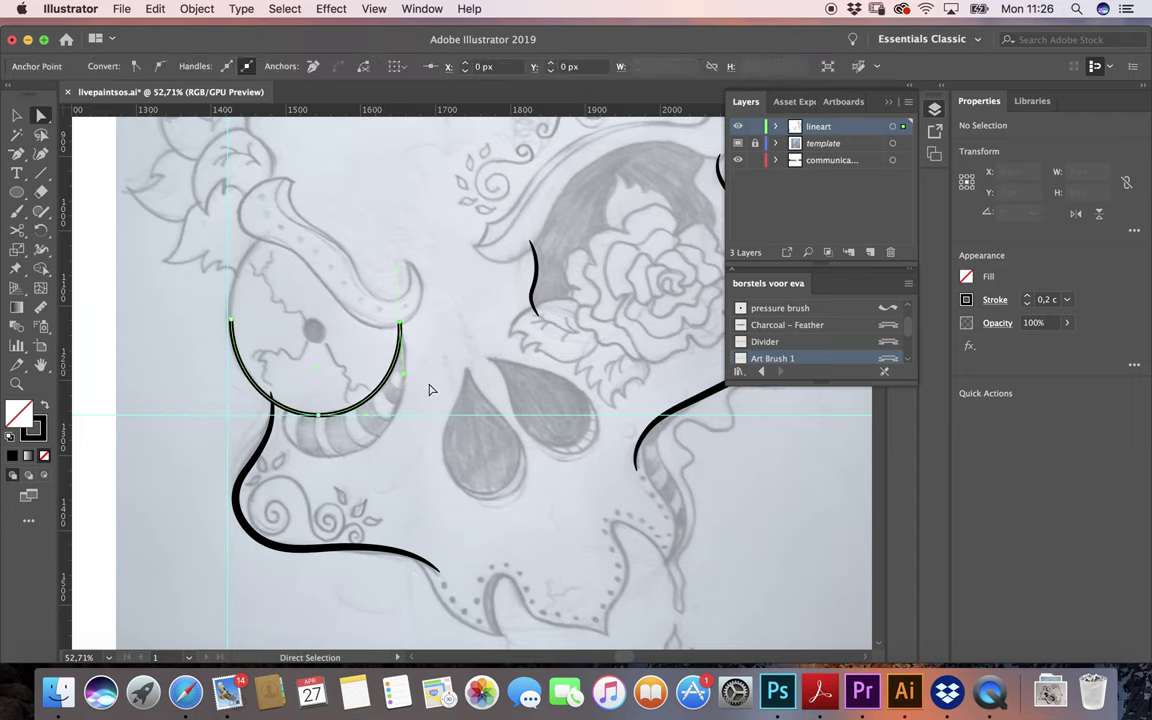
key(super+j)
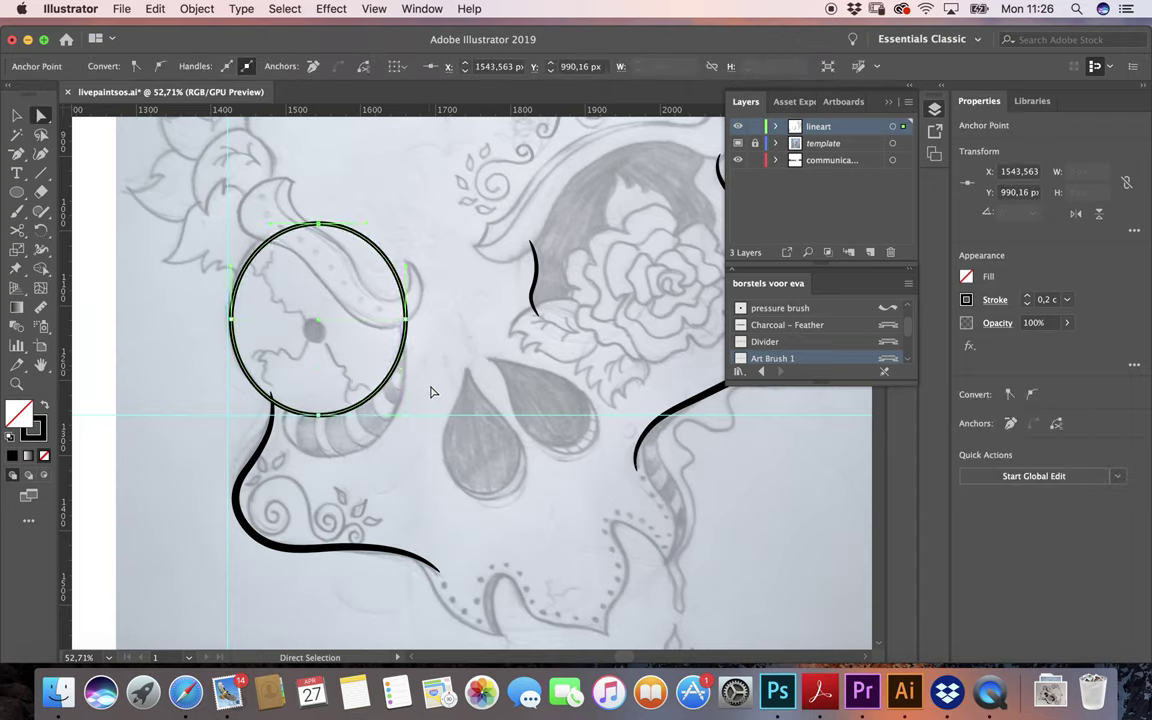
mouse_move(321, 224)
mouse_down()
mouse_move(265, 230)
mouse_move(240, 212)
mouse_up()
Add an anchor on the circle's right edge and delete the top-right segment.
drag(17, 153, 90, 170)
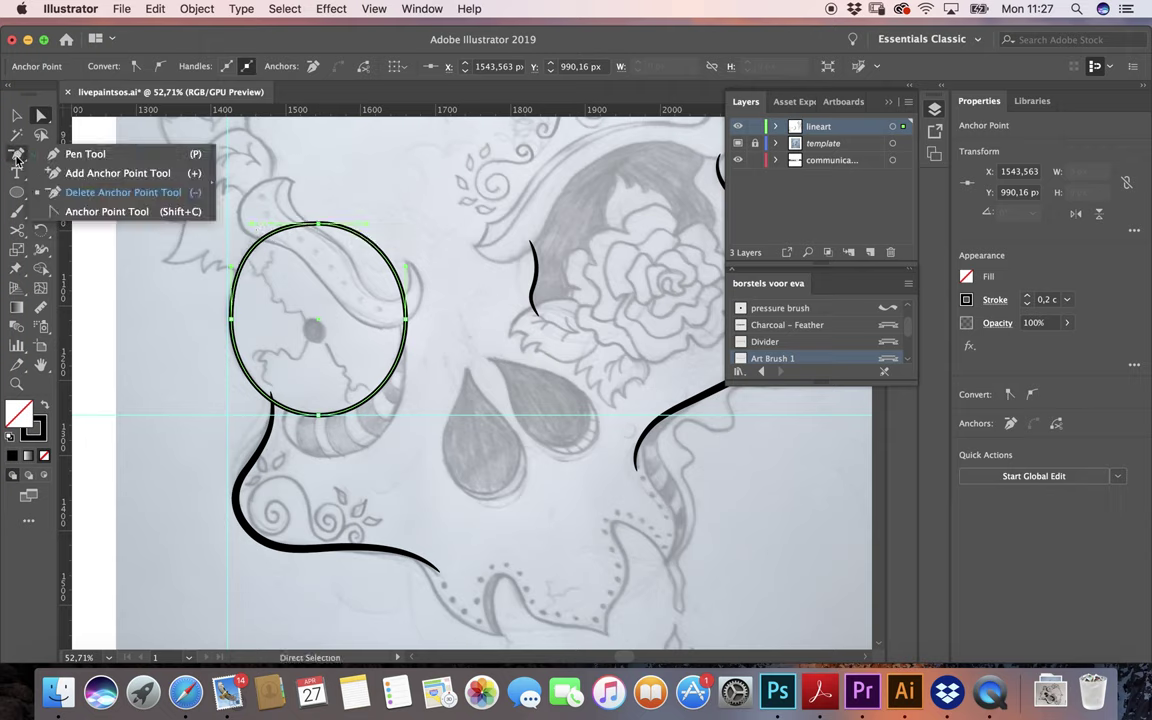
click(405, 308)
key(a)
click(324, 236)
key(Delete)
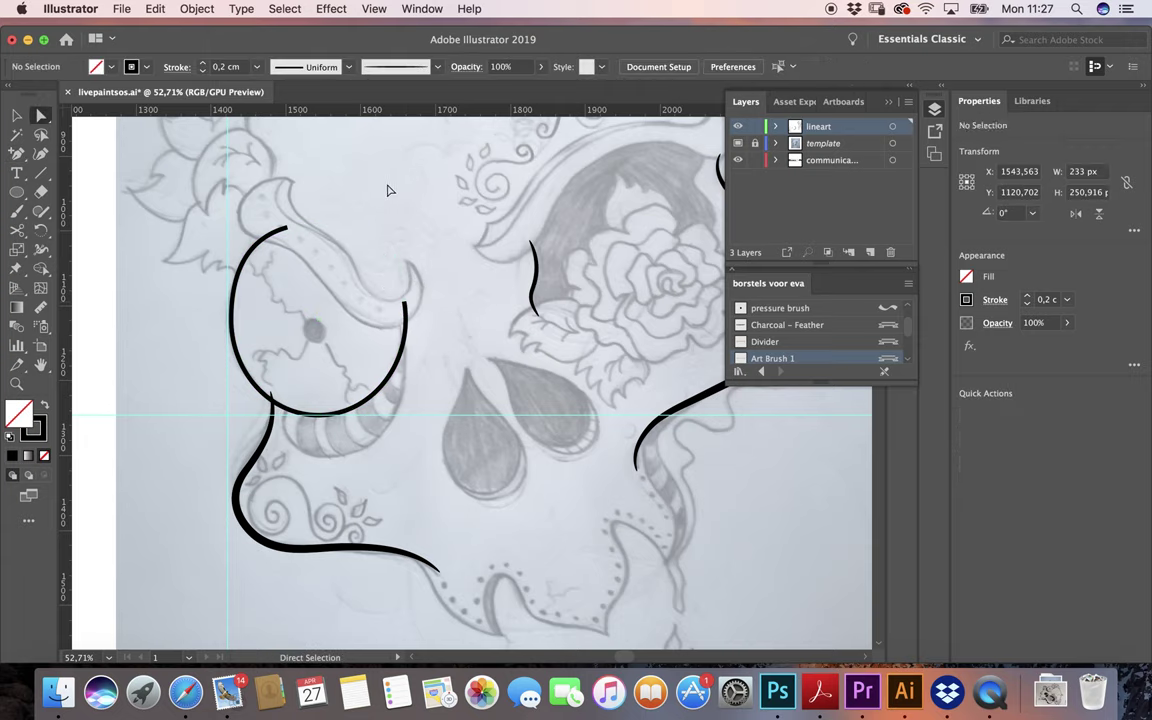
click(405, 308)
drag(411, 323, 401, 322)
click(404, 378)
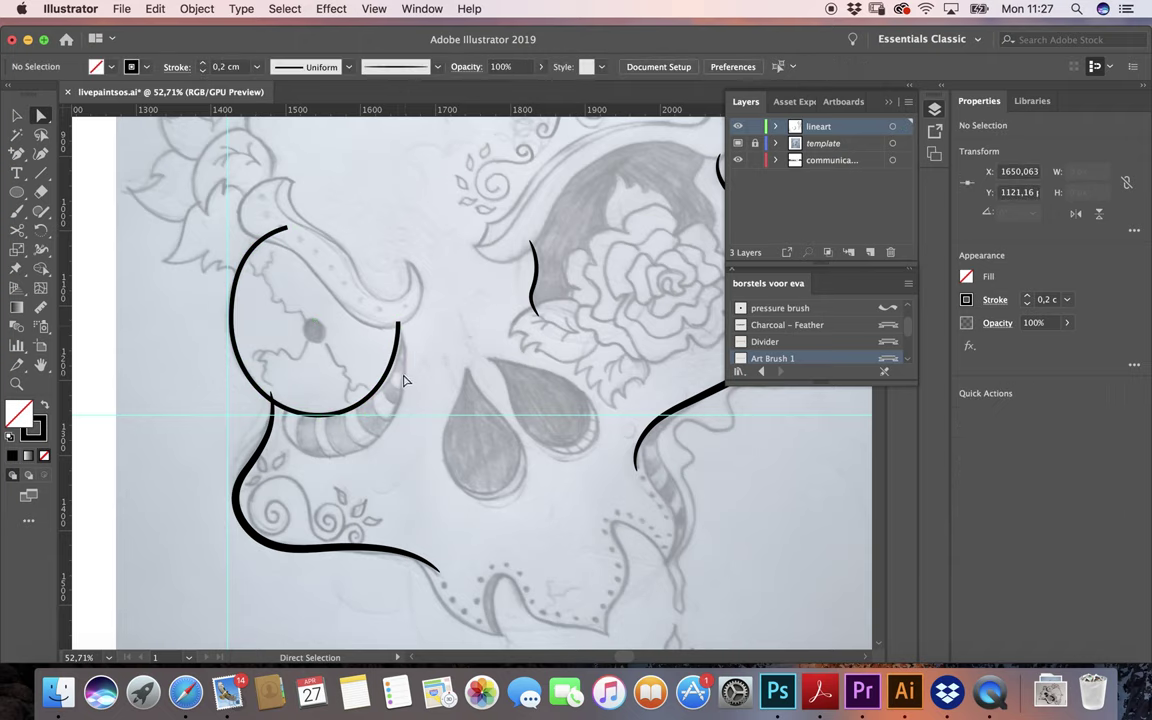
Select the open arc to inspect its remaining anchors.
scroll(420, 360, down, 2)
scroll(420, 360, left, 2)
scroll(437, 345, up, 3)
click(417, 337)
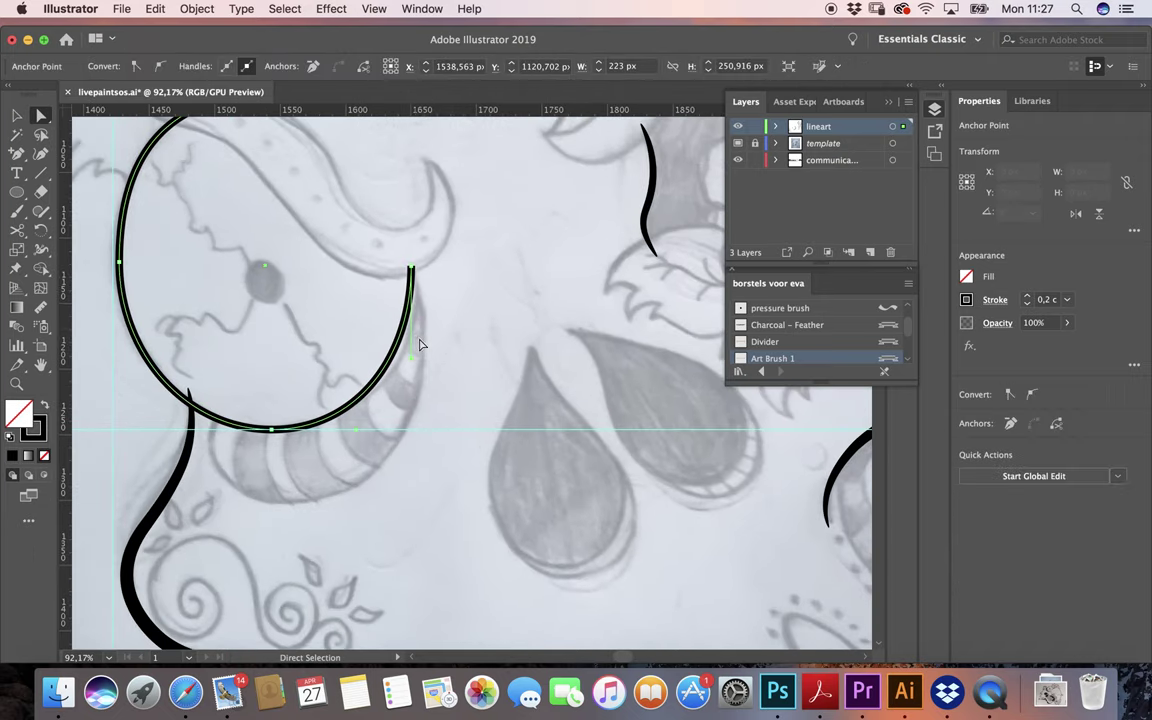
click(456, 340)
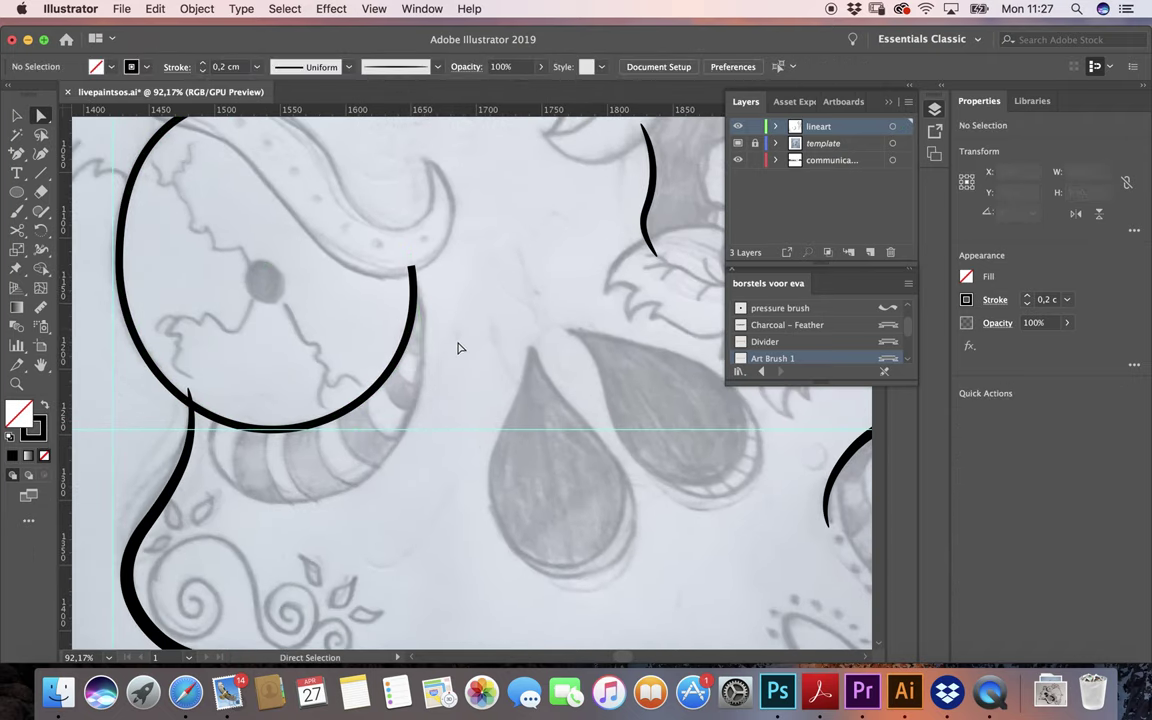
scroll(452, 346, down, 3)
scroll(449, 338, right, 2)
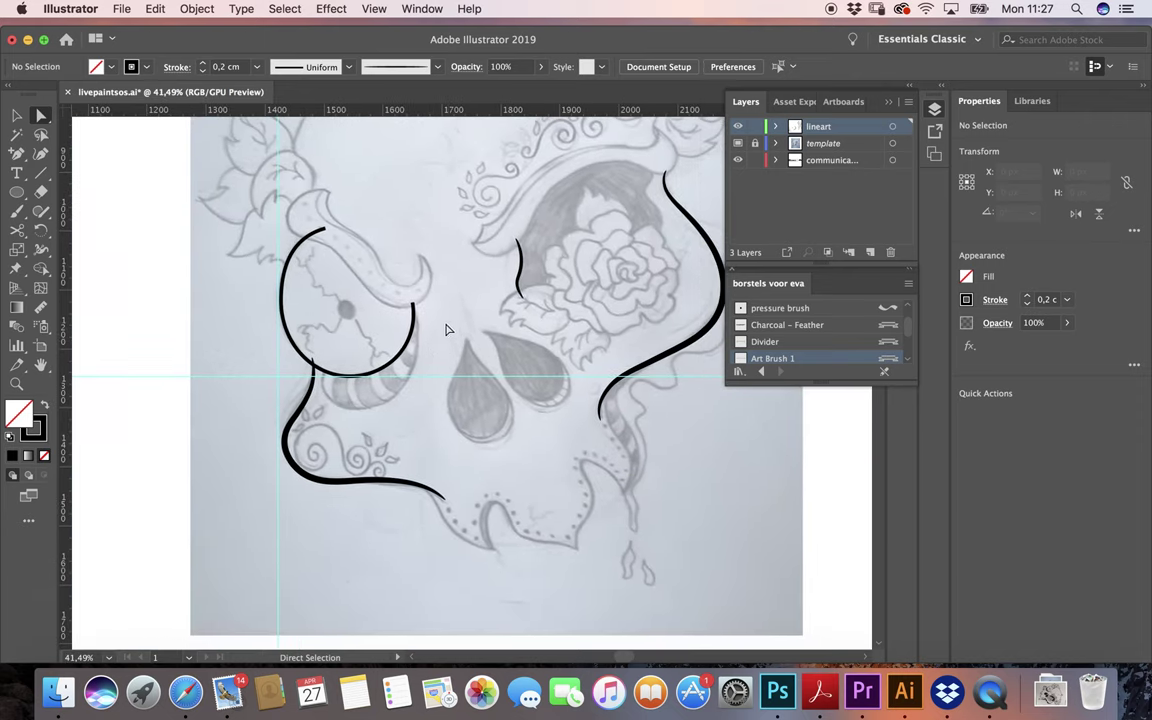
scroll(440, 330, up, 1)
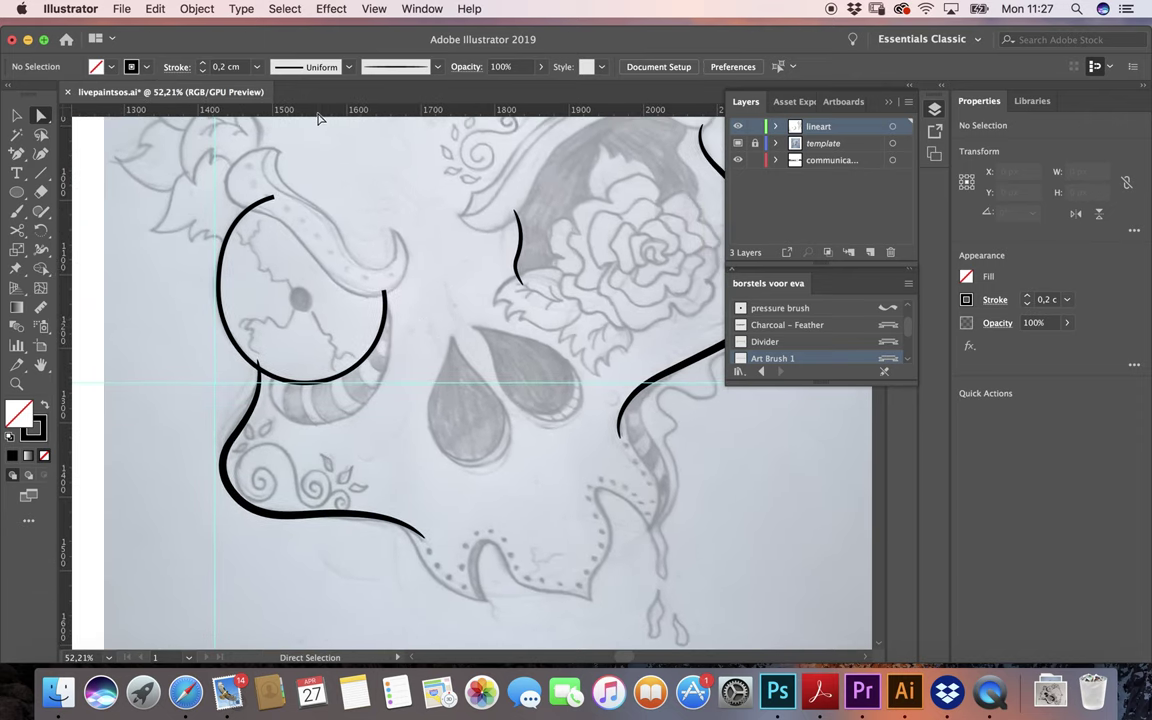
Align guides on the left pupil and draw a solid black 31 px circle over it.
key(v)
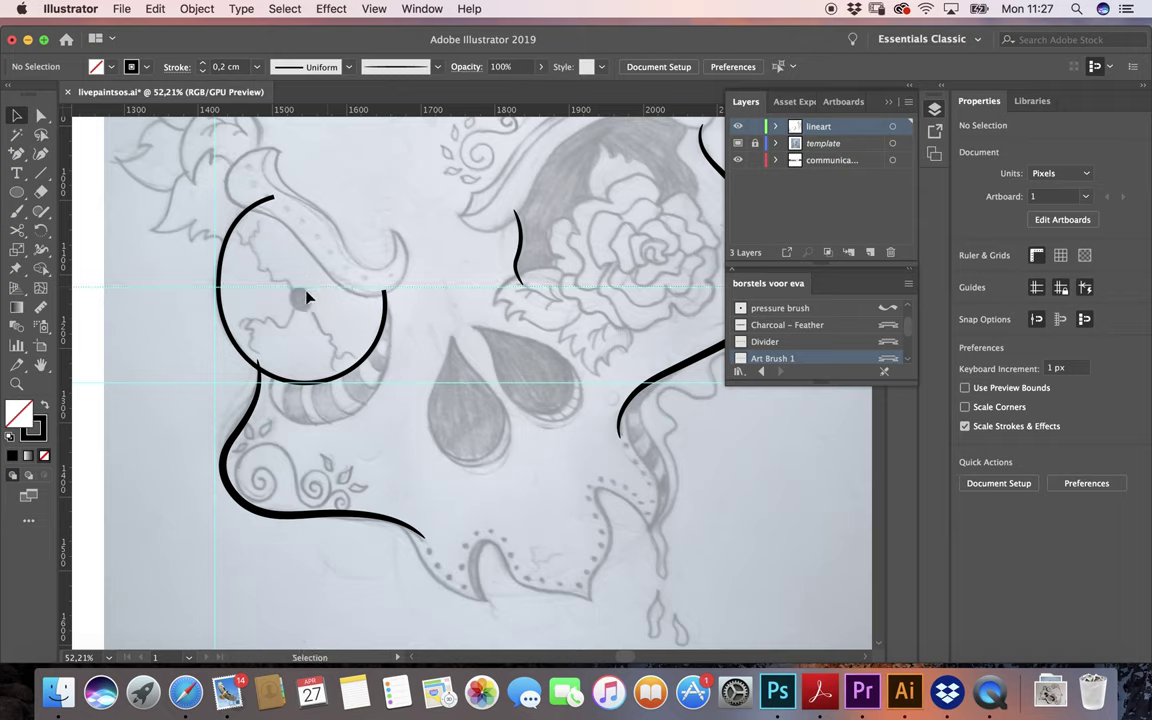
drag(64, 325, 290, 332)
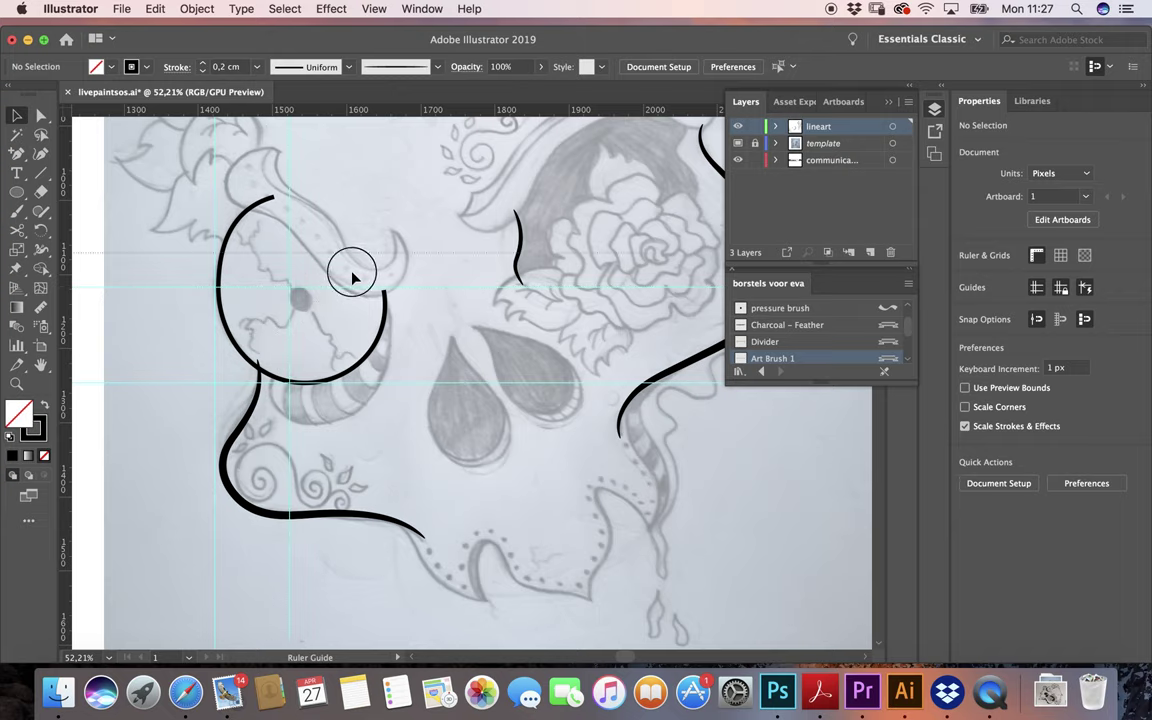
mouse_move(354, 260)
mouse_down()
mouse_move(305, 309)
mouse_move(323, 340)
mouse_up()
click(27, 190)
scroll(300, 300, up, 5)
click(44, 404)
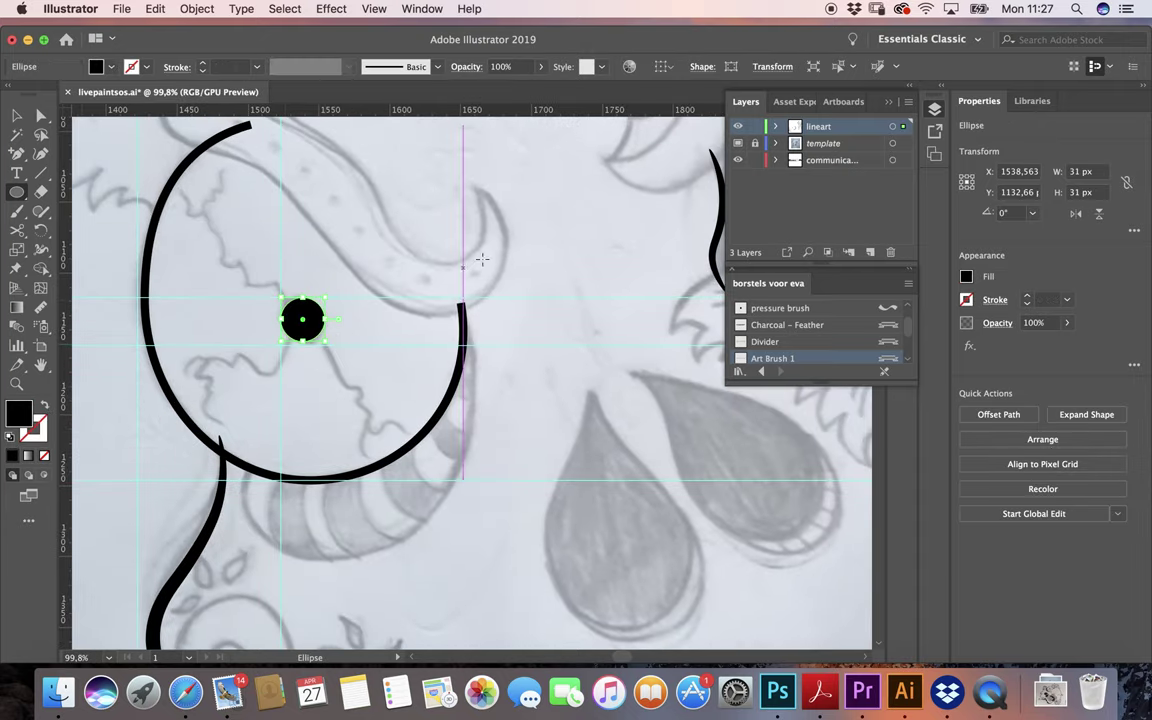
key(v)
click(558, 239)
scroll(558, 239, down, 5)
scroll(463, 277, right, 2)
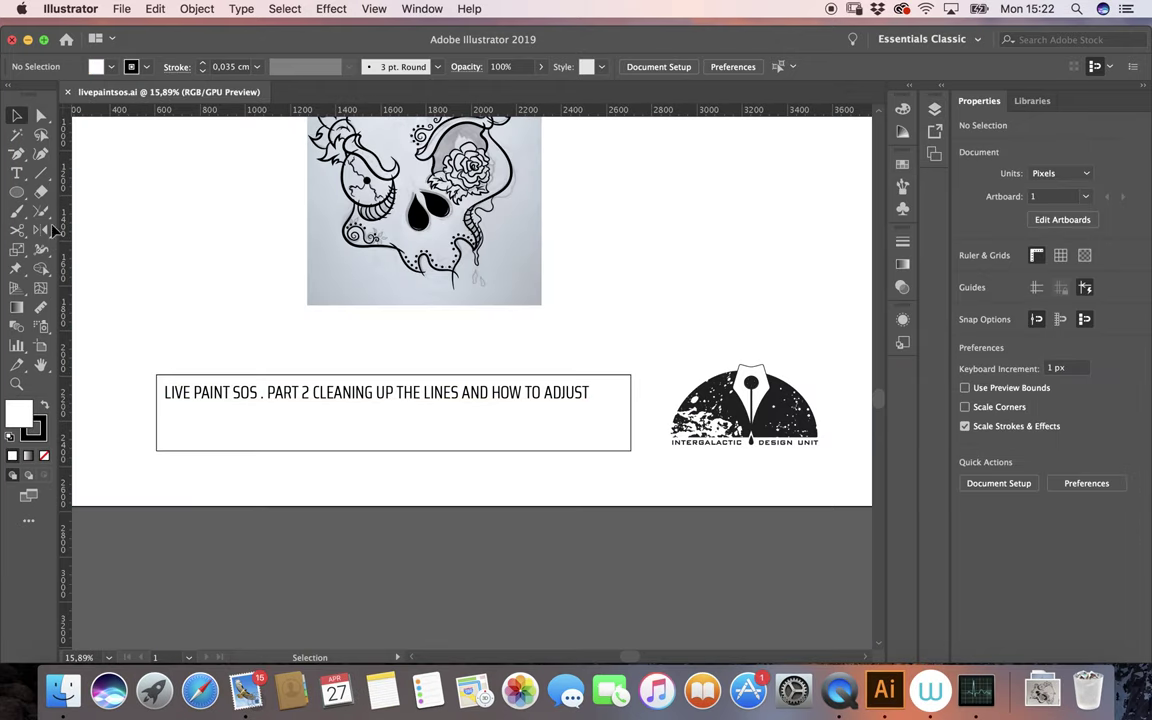
Type 'make a copy of your lineart layer first and lock it' in the caption box.
key(t)
click(630, 412)
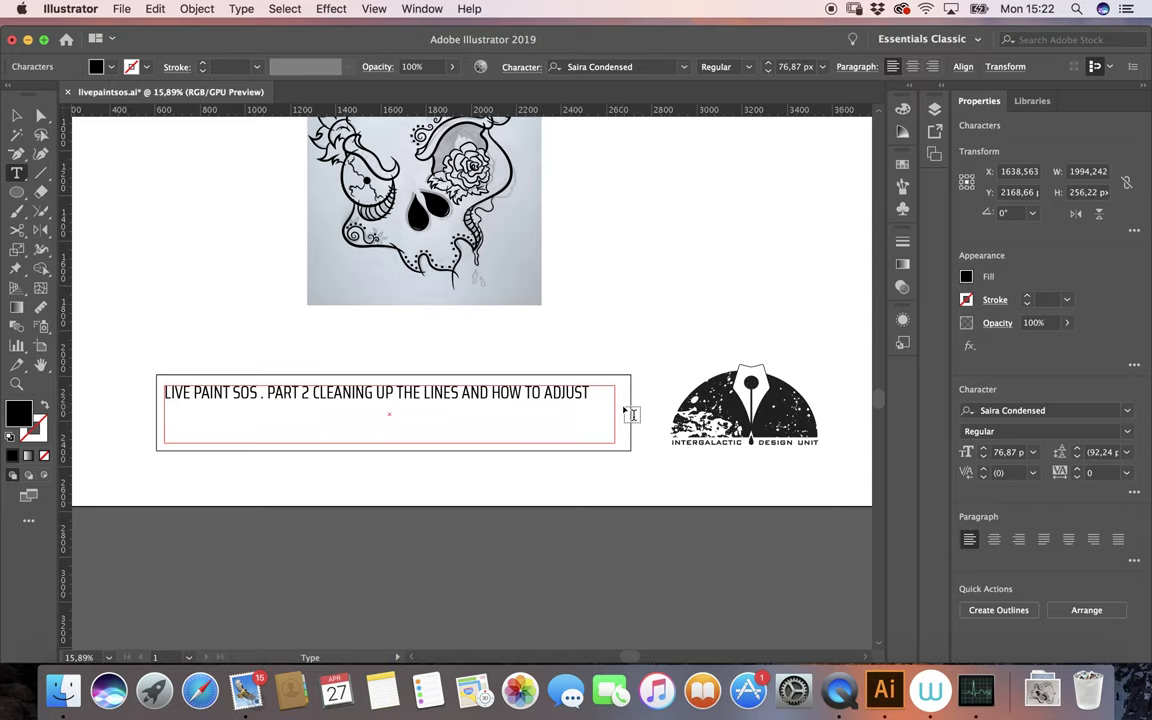
scroll(630, 412, up, 2)
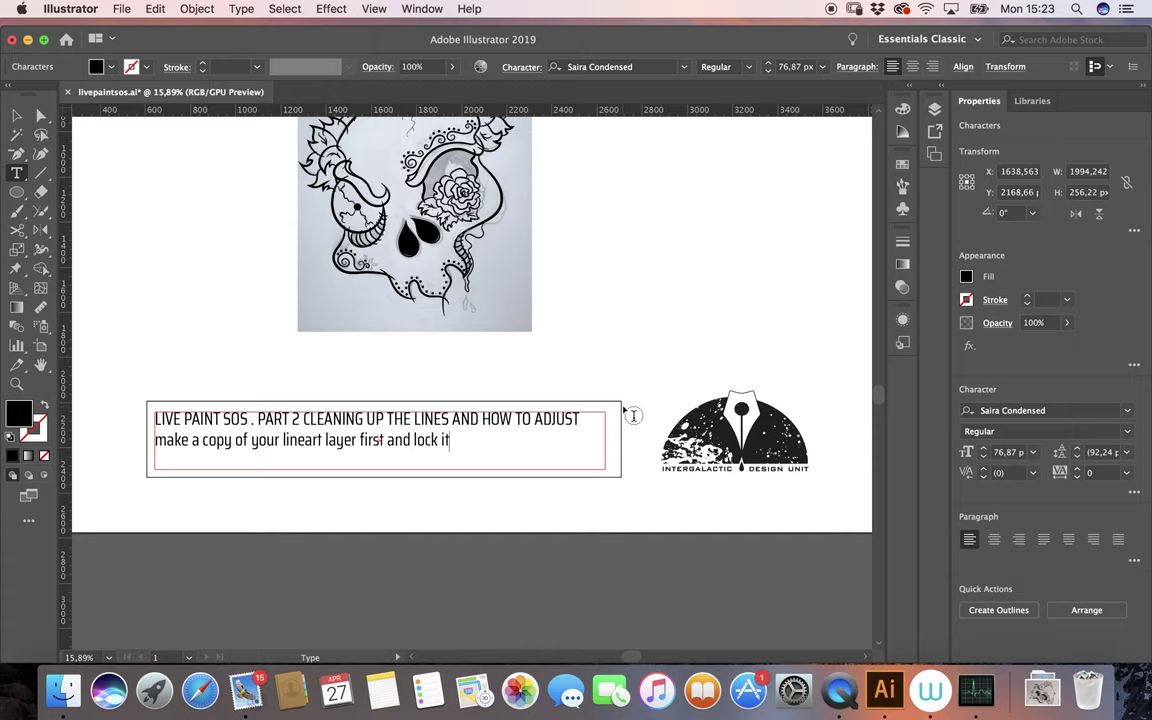
scroll(759, 218, up, 2)
scroll(759, 218, right, 2)
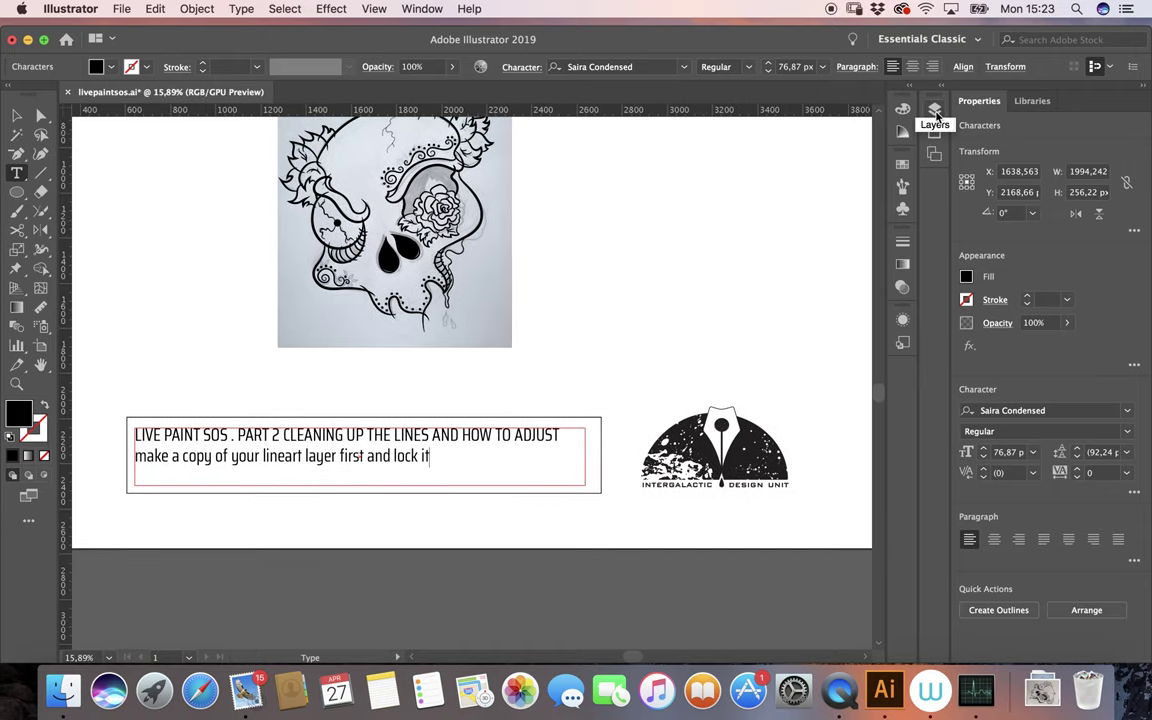
Duplicate 'lineart' into a locked 'lineart copy' under 'template', keeping 'lineart' active.
click(936, 112)
click(857, 130)
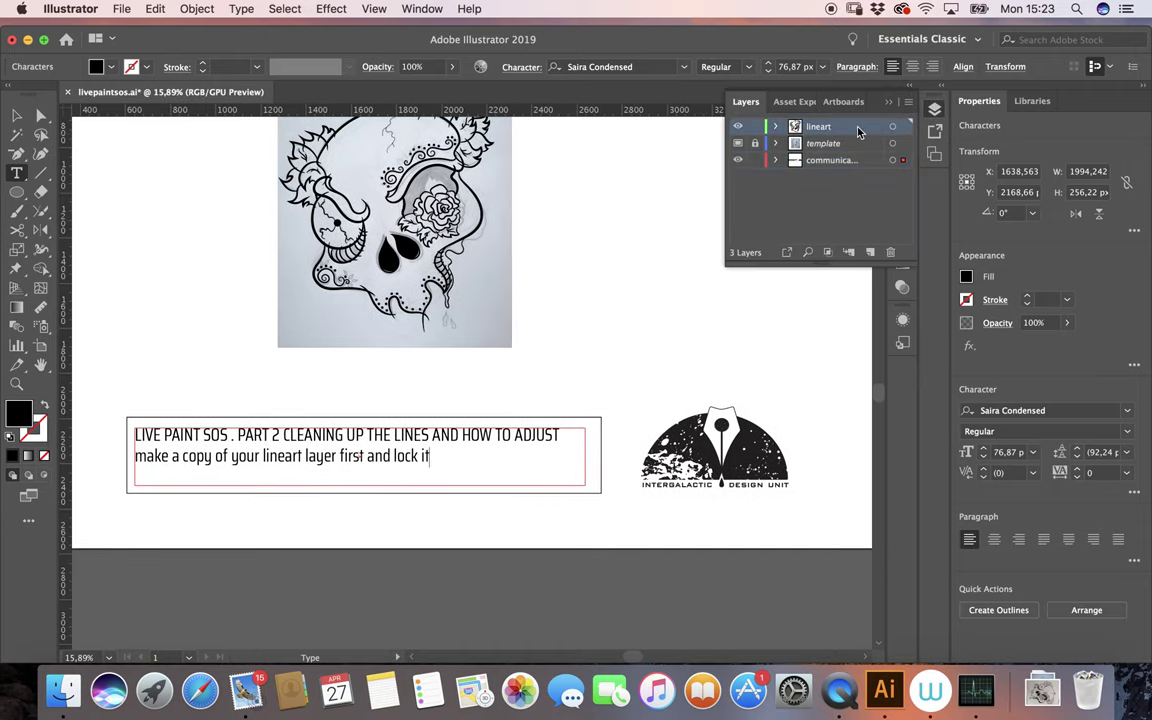
click(893, 127)
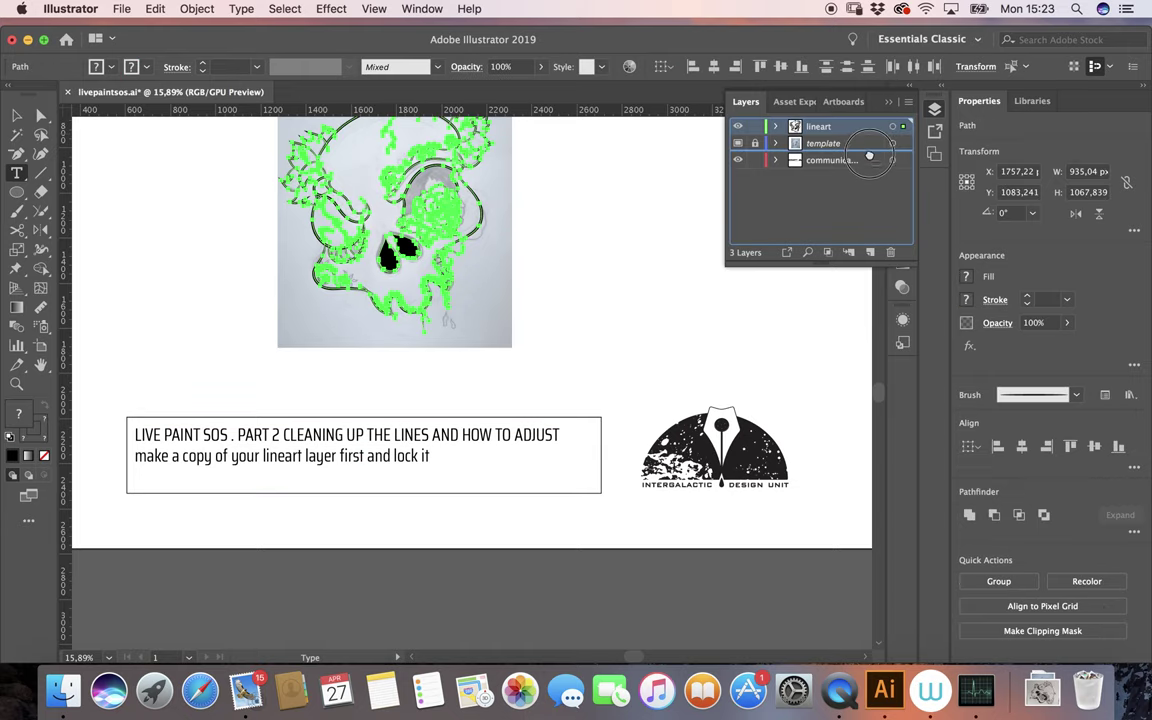
drag(868, 133, 871, 252)
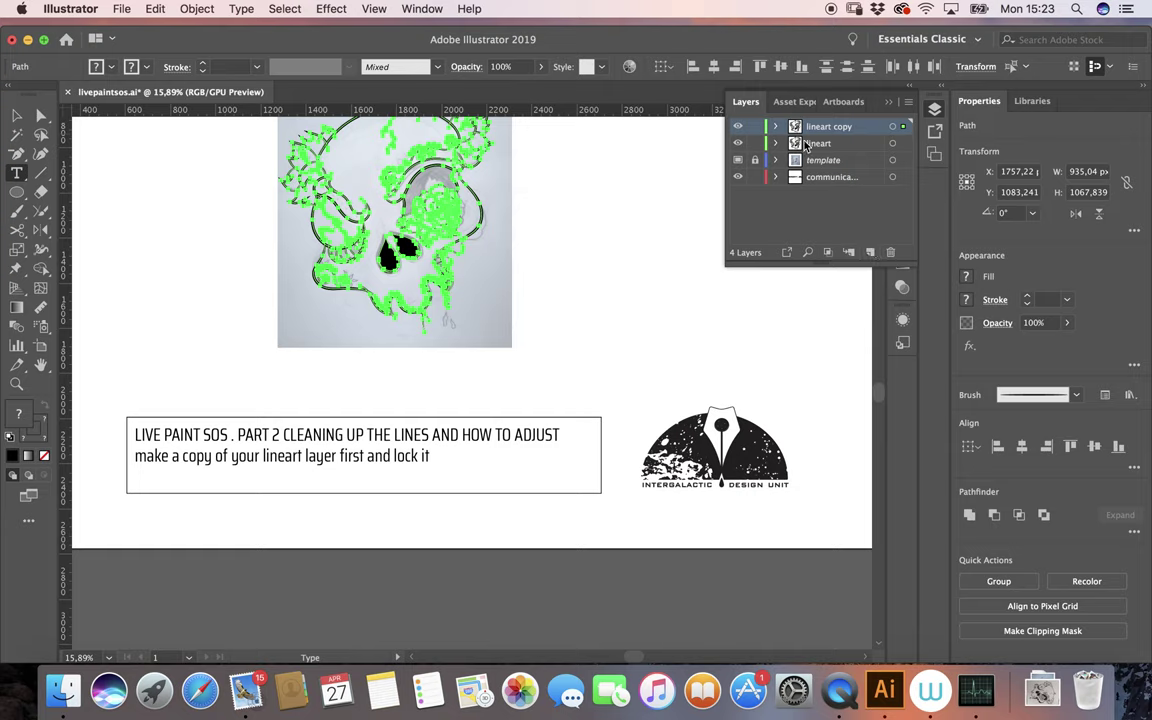
click(755, 127)
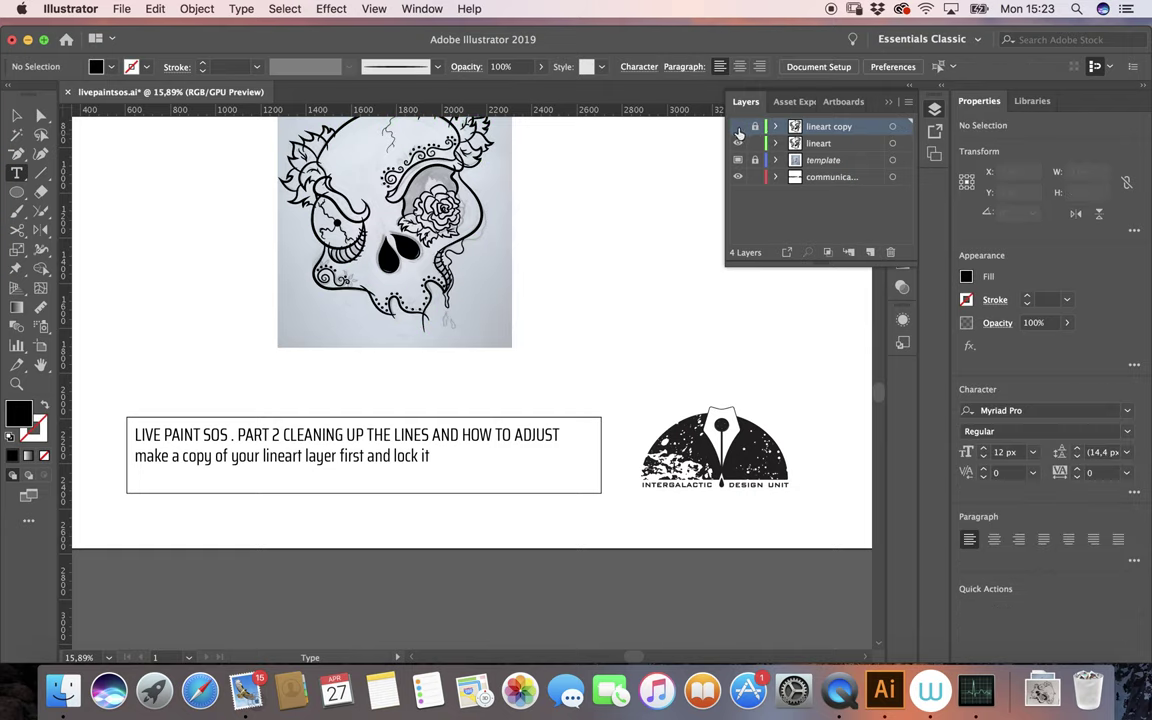
drag(866, 132, 858, 171)
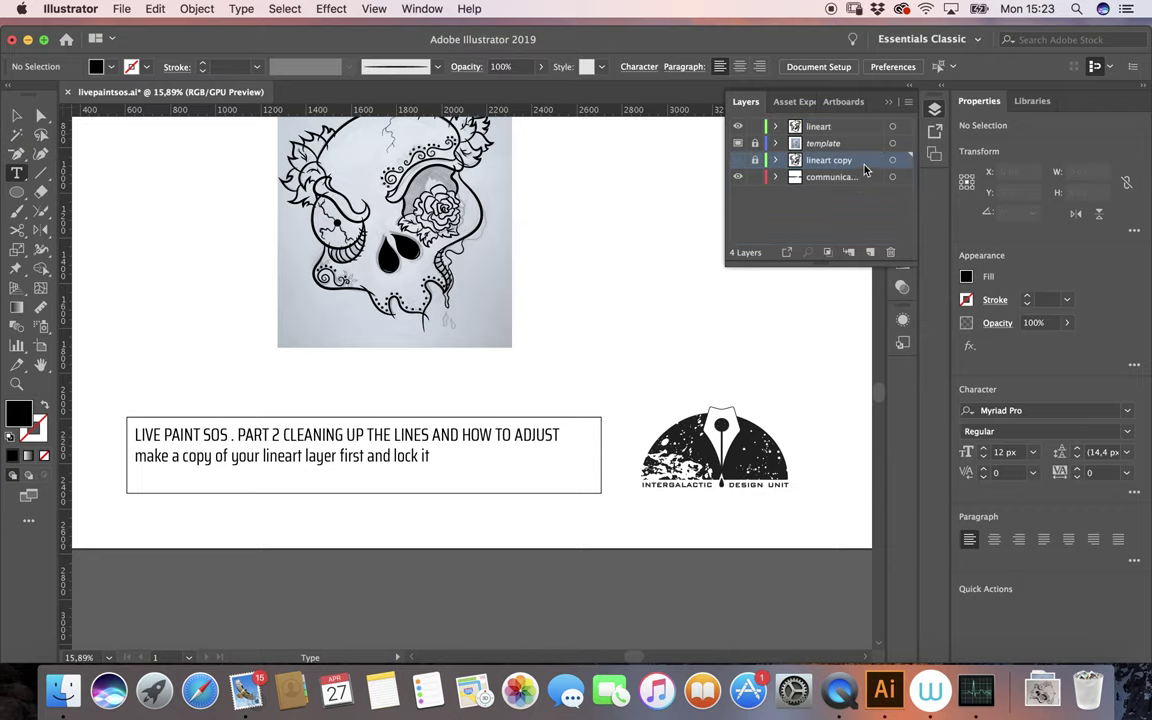
click(852, 128)
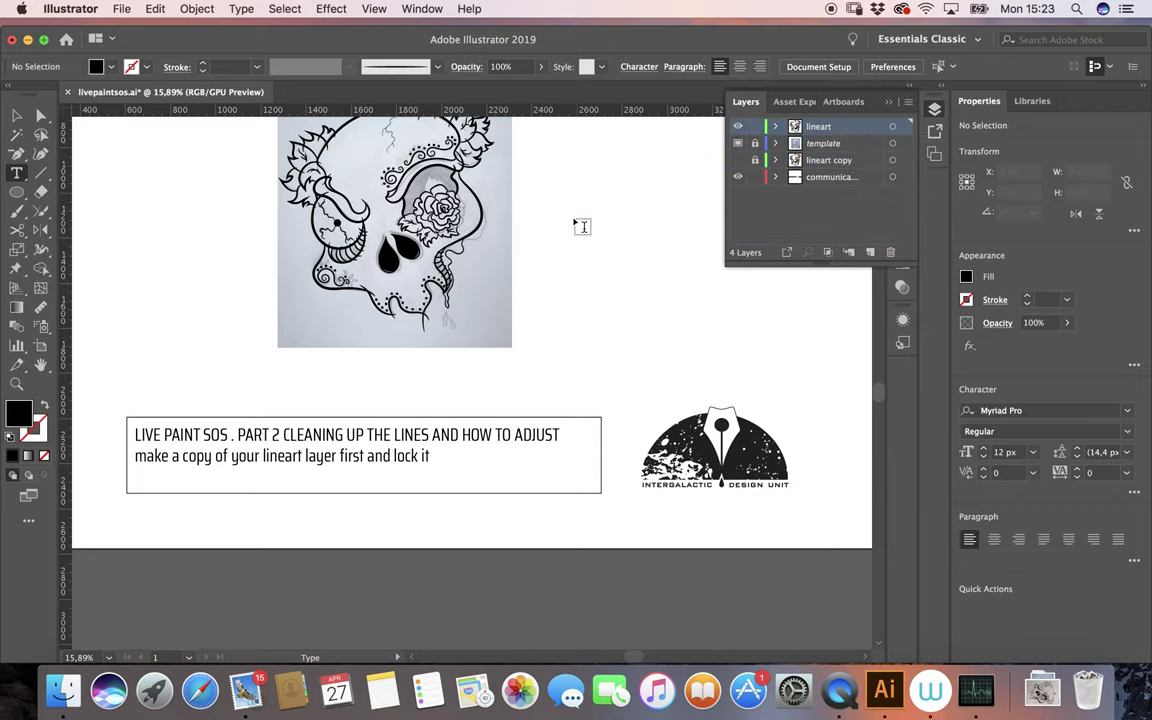
scroll(575, 220, up, 3)
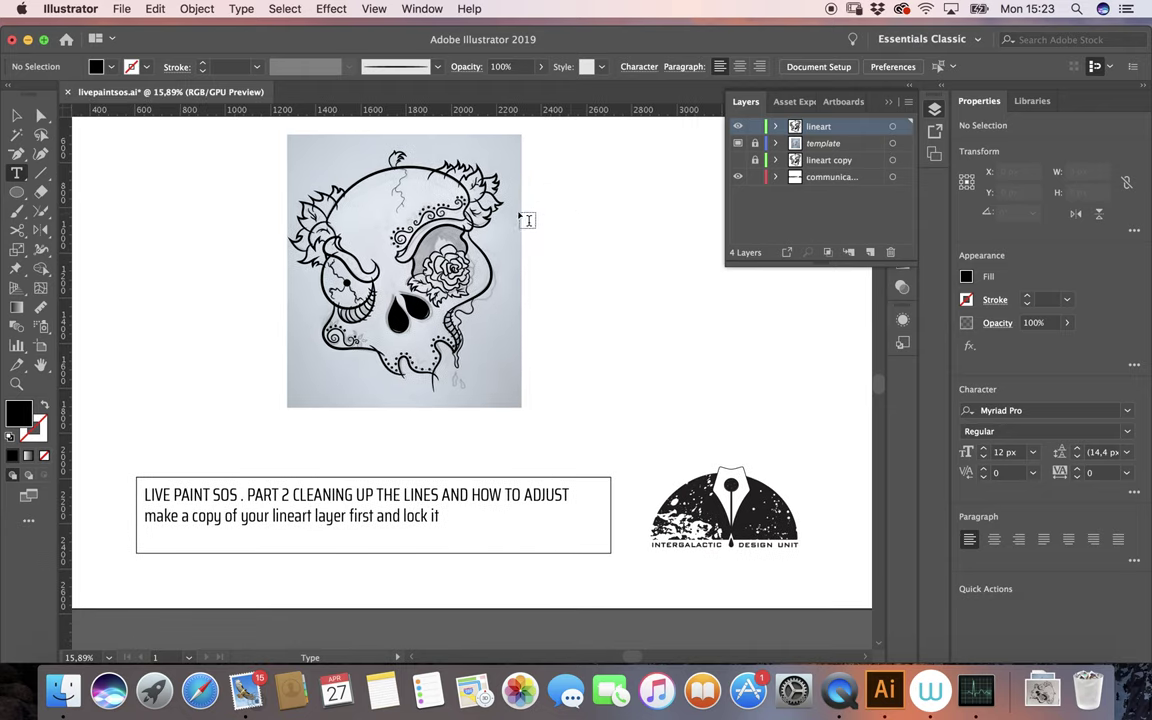
click(17, 115)
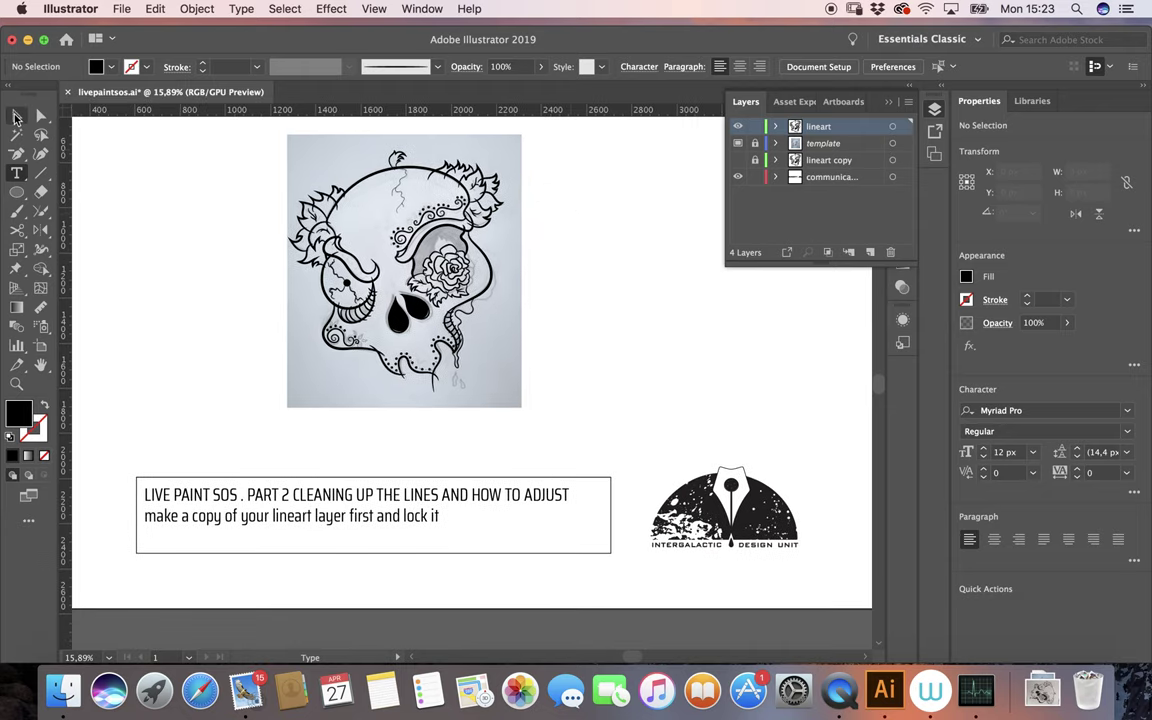
Rewrite the caption's second line as 'now we wil start with the expanding and cleaning'.
click(17, 174)
click(441, 515)
text(now we wil start with the expanding and cleaning)
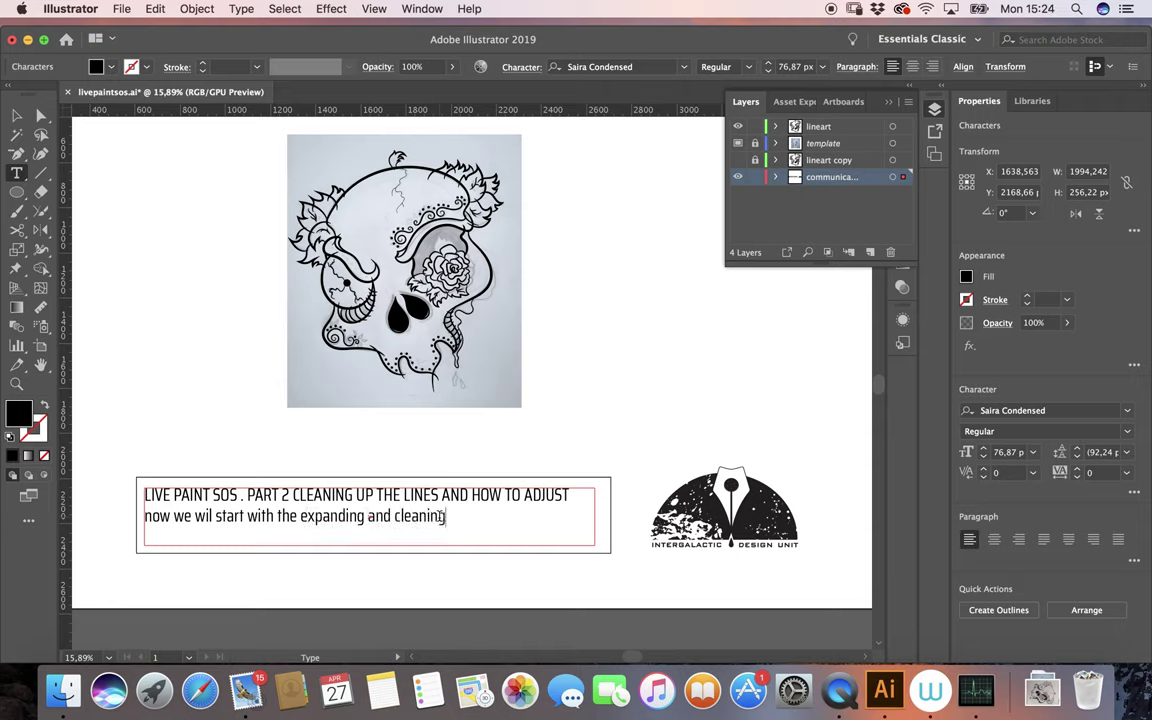
key(Escape)
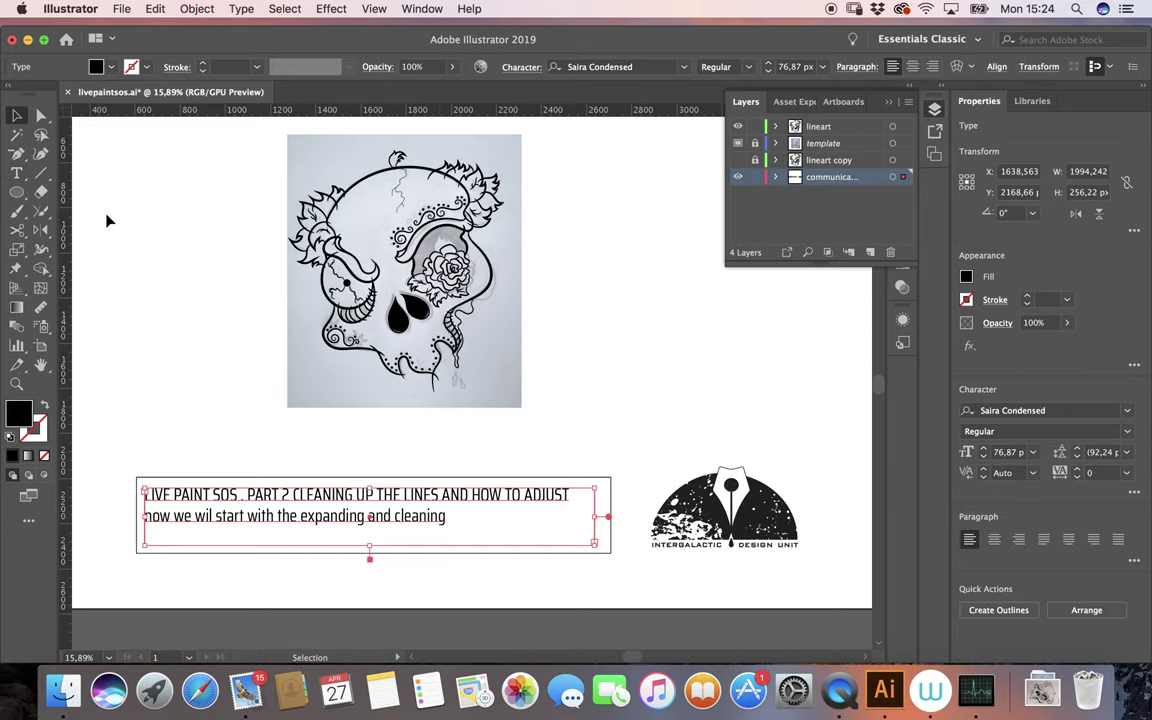
click(106, 218)
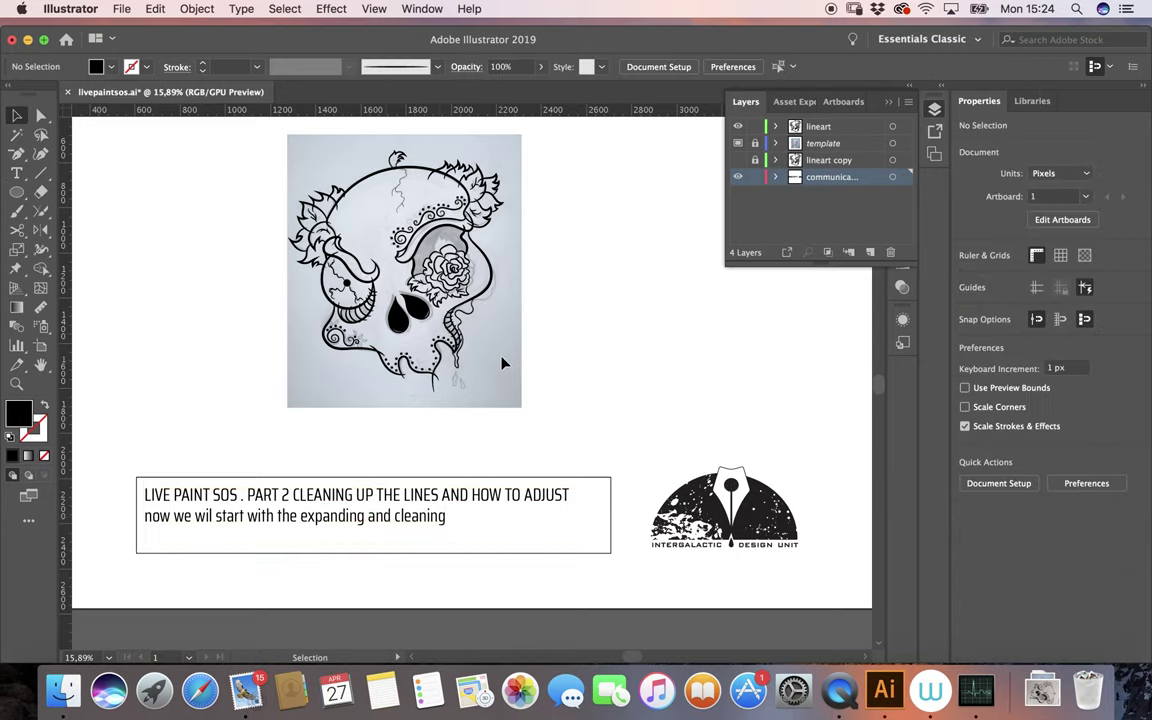
Group the skull line art, then Expand Appearance and Expand its fills and strokes.
scroll(503, 363, up, 5)
drag(154, 160, 617, 622)
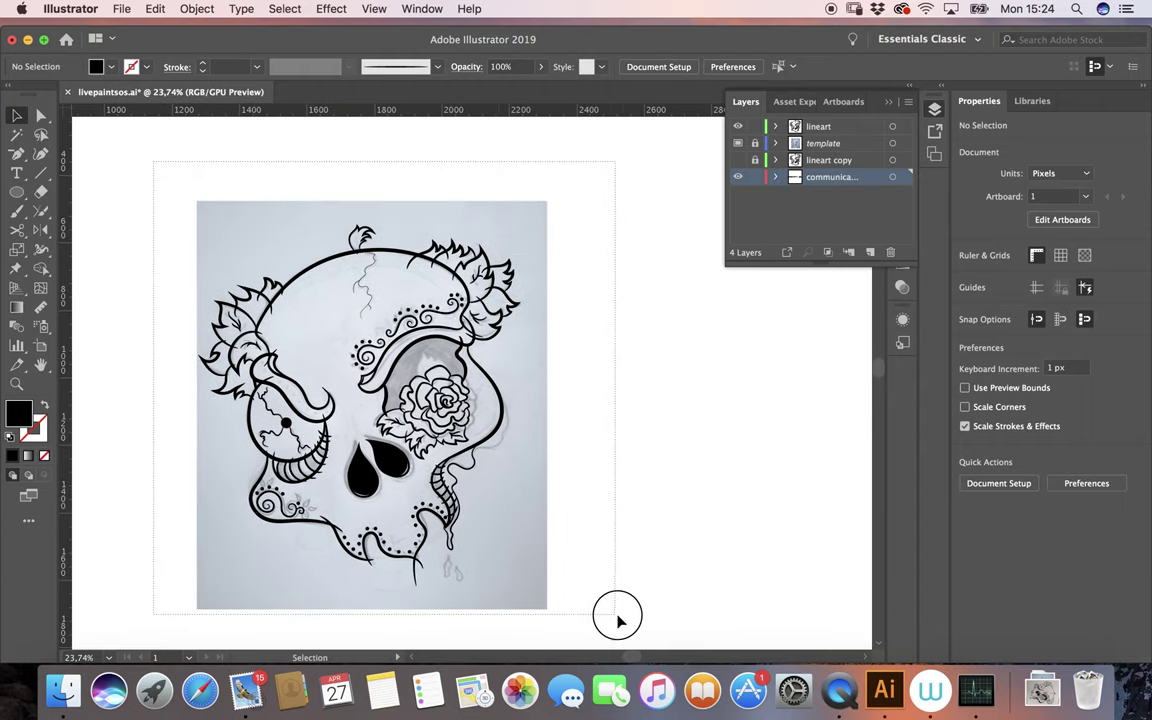
drag(617, 622, 619, 630)
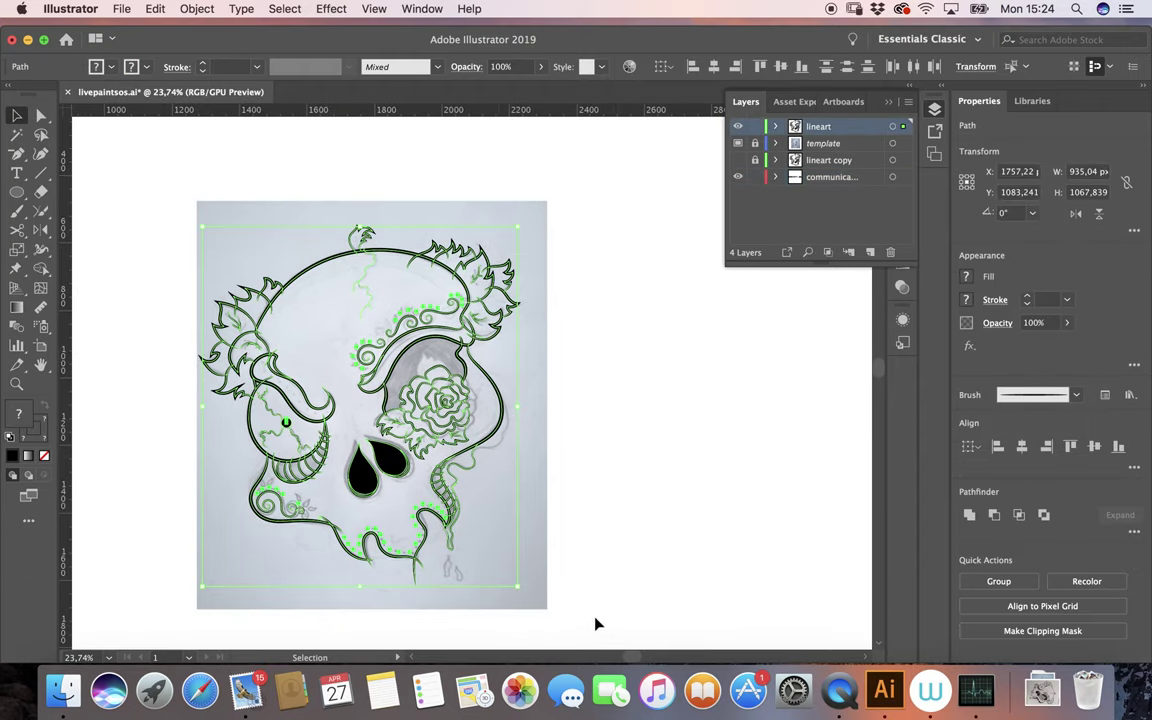
click(200, 11)
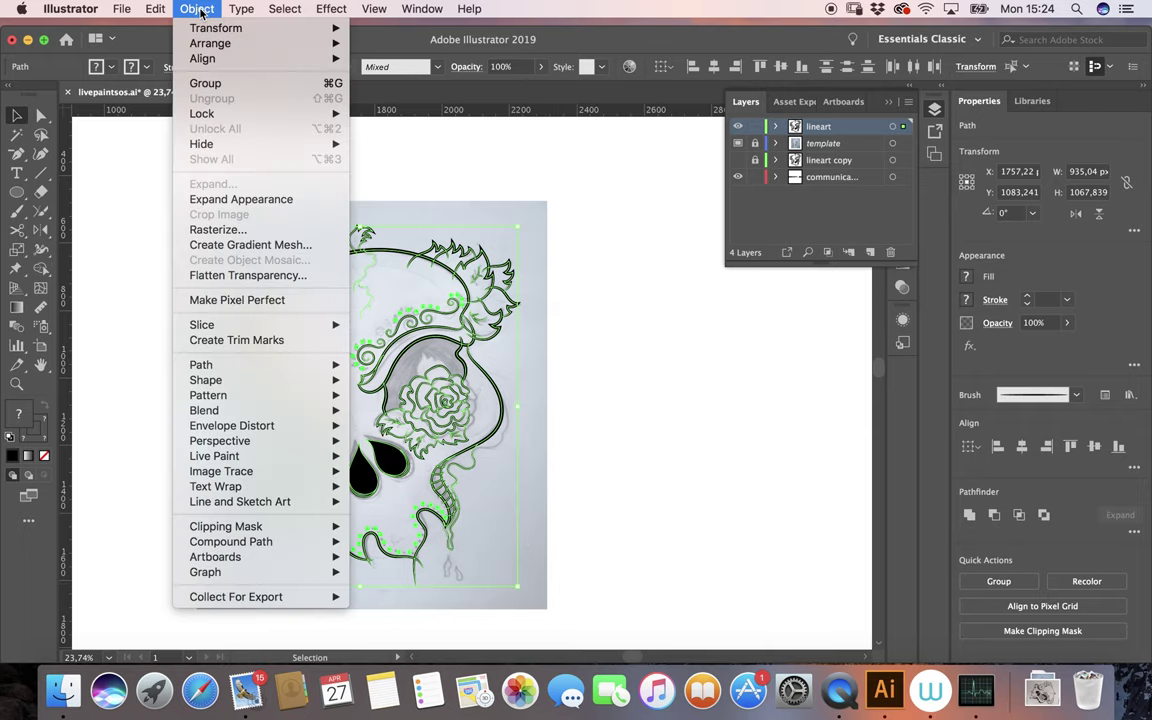
click(205, 84)
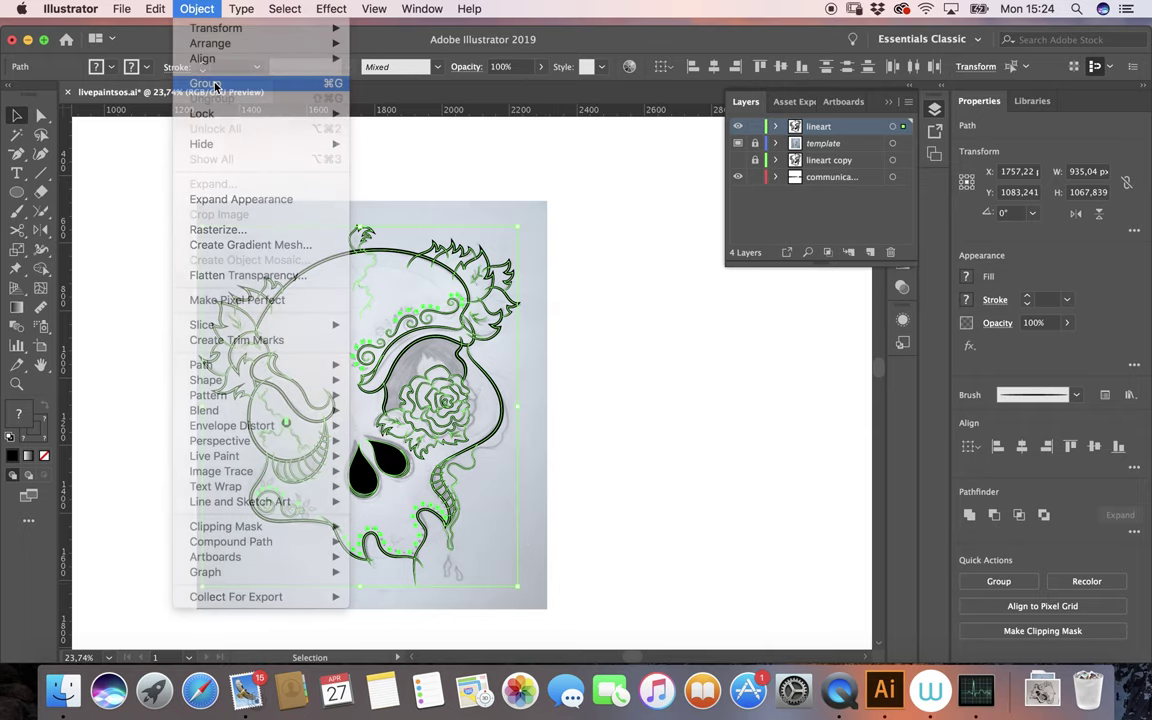
click(196, 9)
click(262, 200)
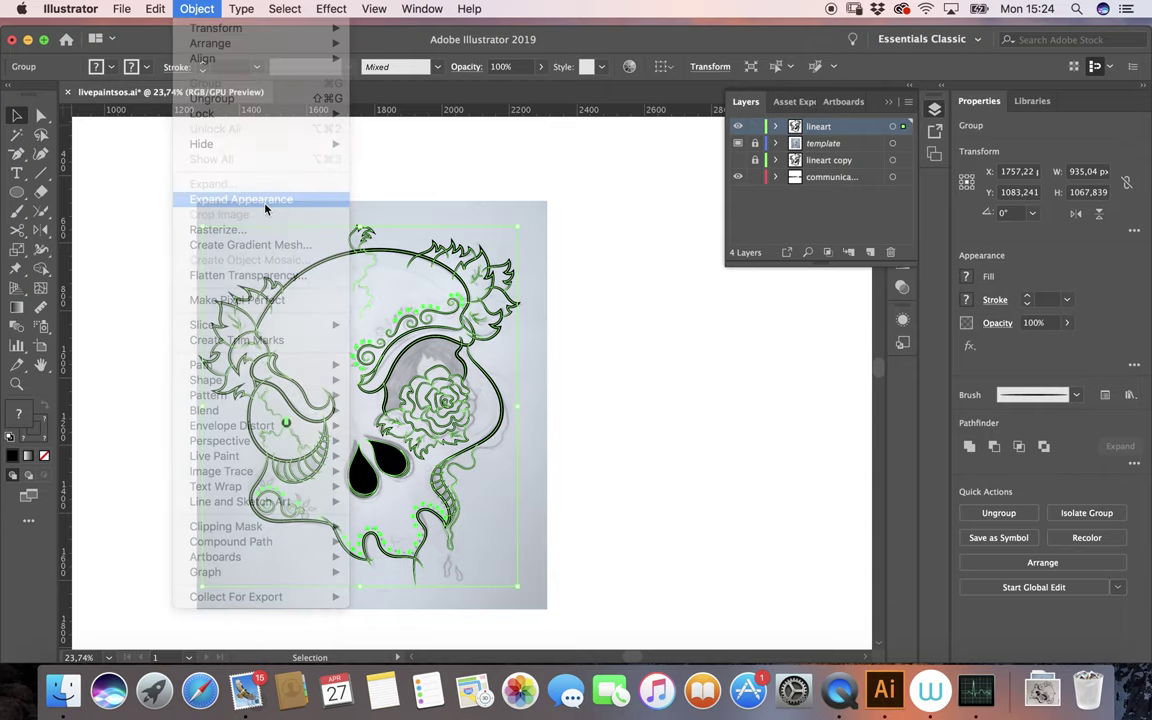
click(198, 10)
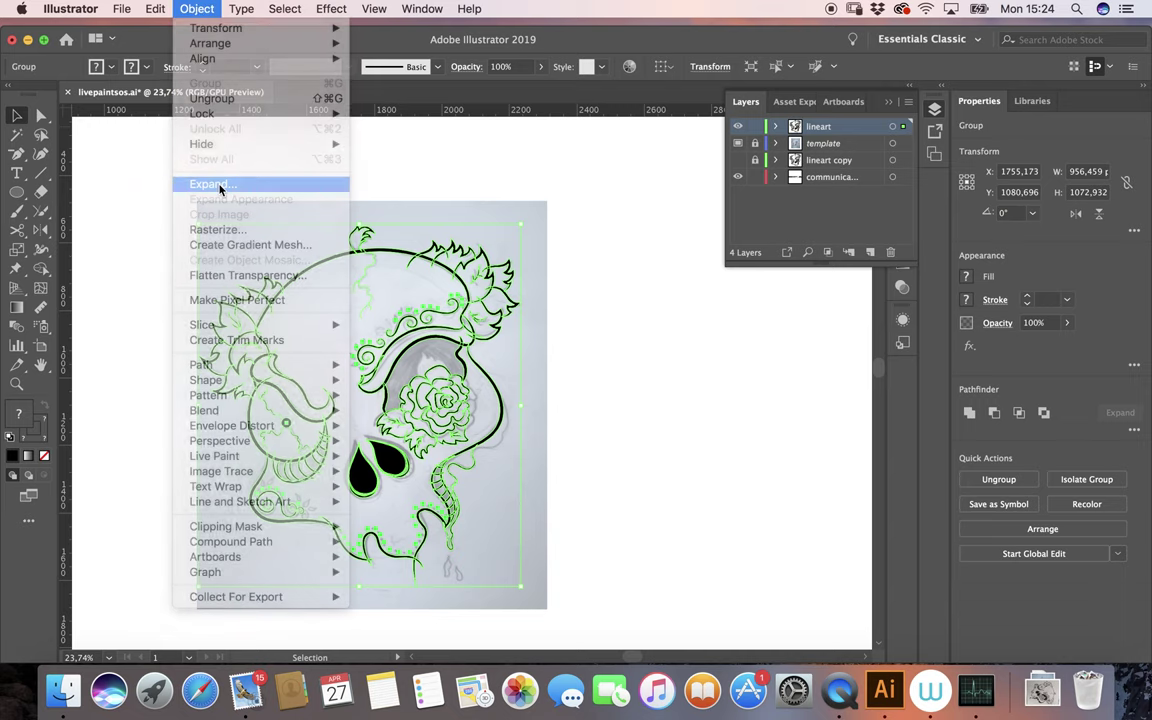
click(219, 186)
click(620, 401)
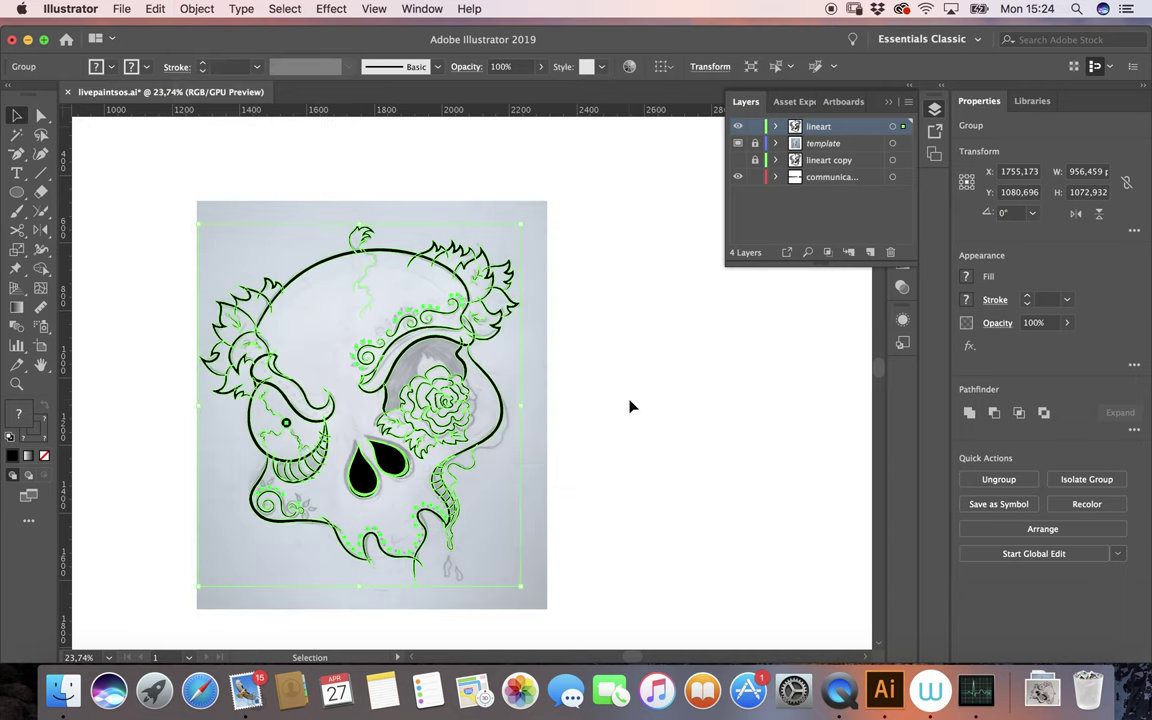
Make the expanded art a Live Paint group, expand it, and deselect.
click(200, 10)
mouse_move(214, 456)
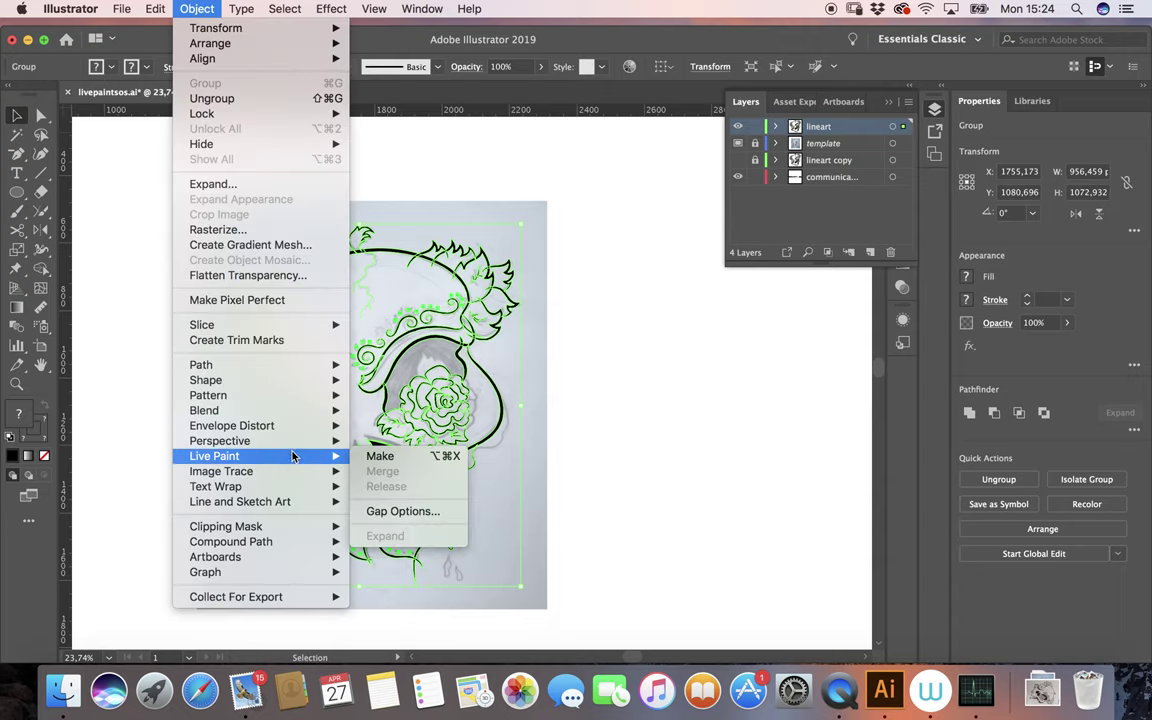
click(378, 457)
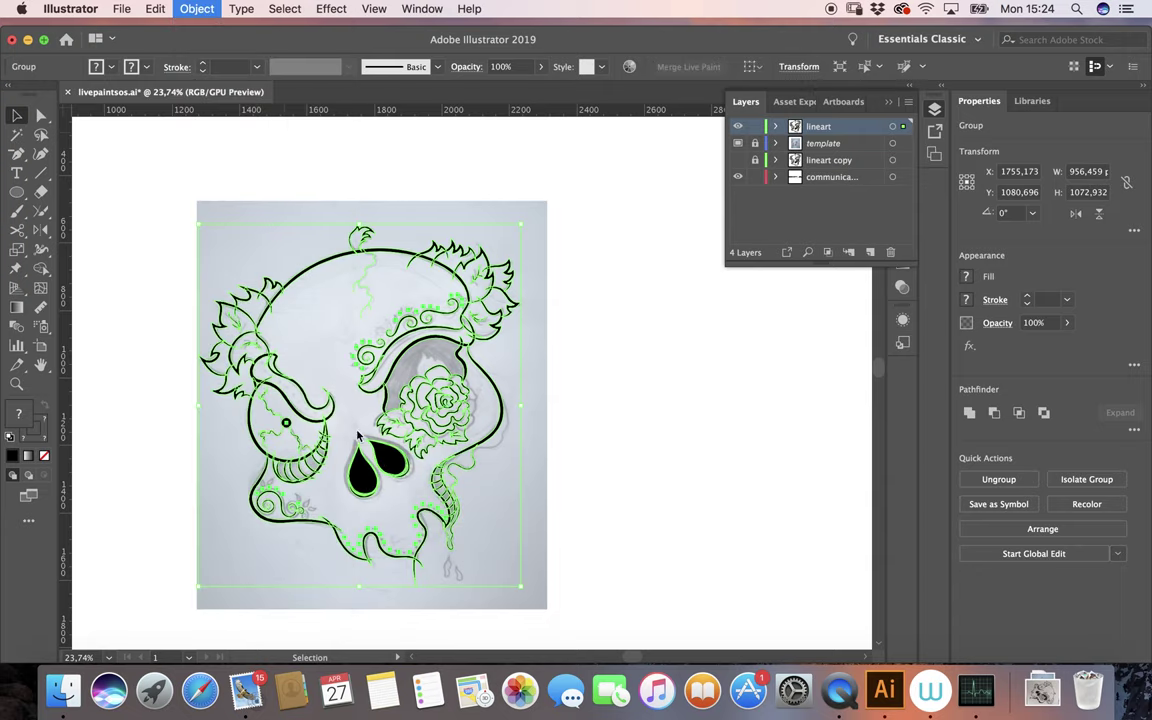
click(198, 10)
mouse_move(214, 456)
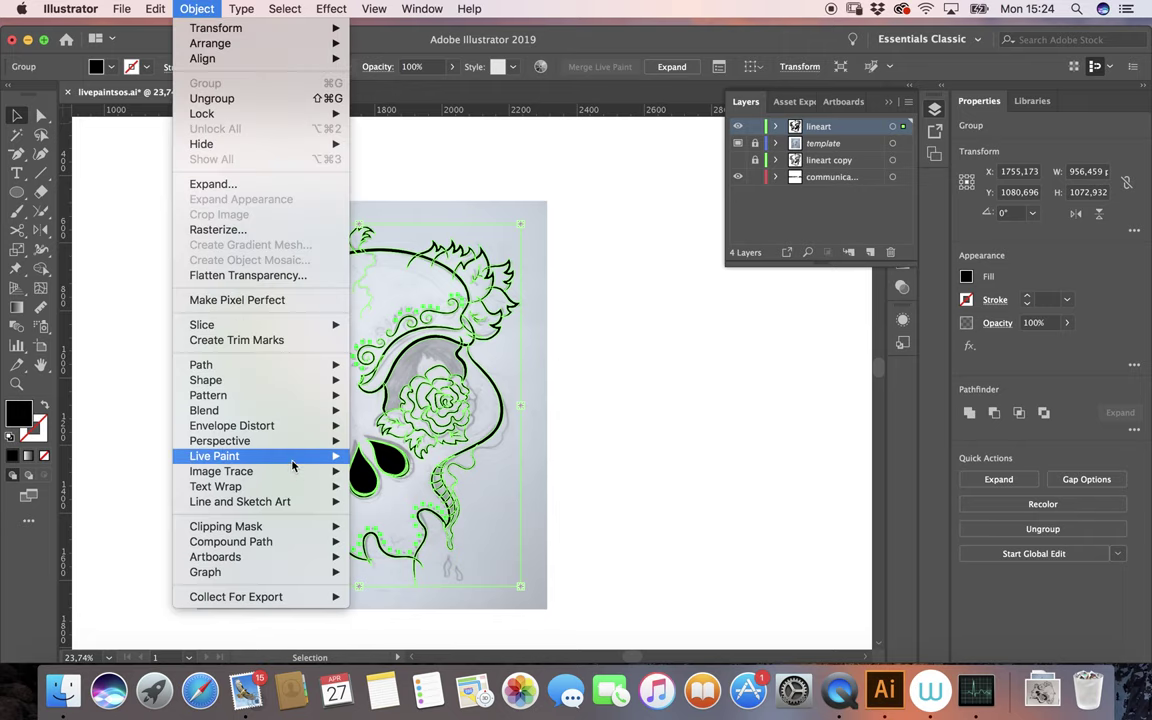
click(386, 535)
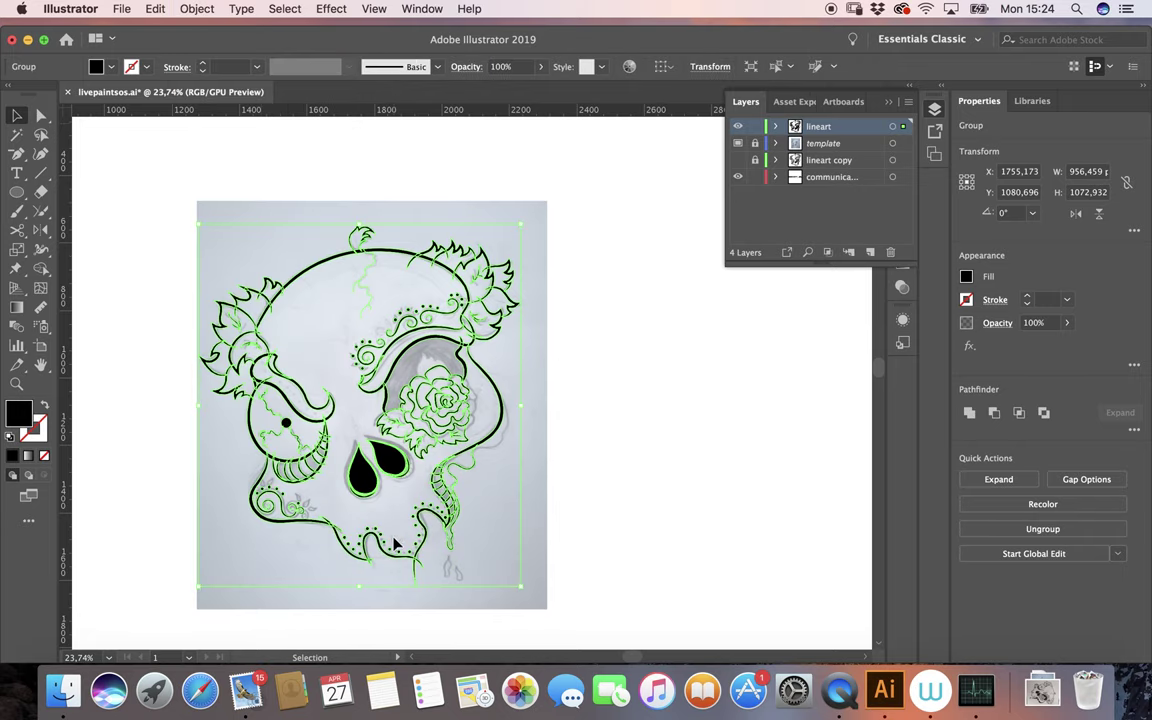
click(588, 360)
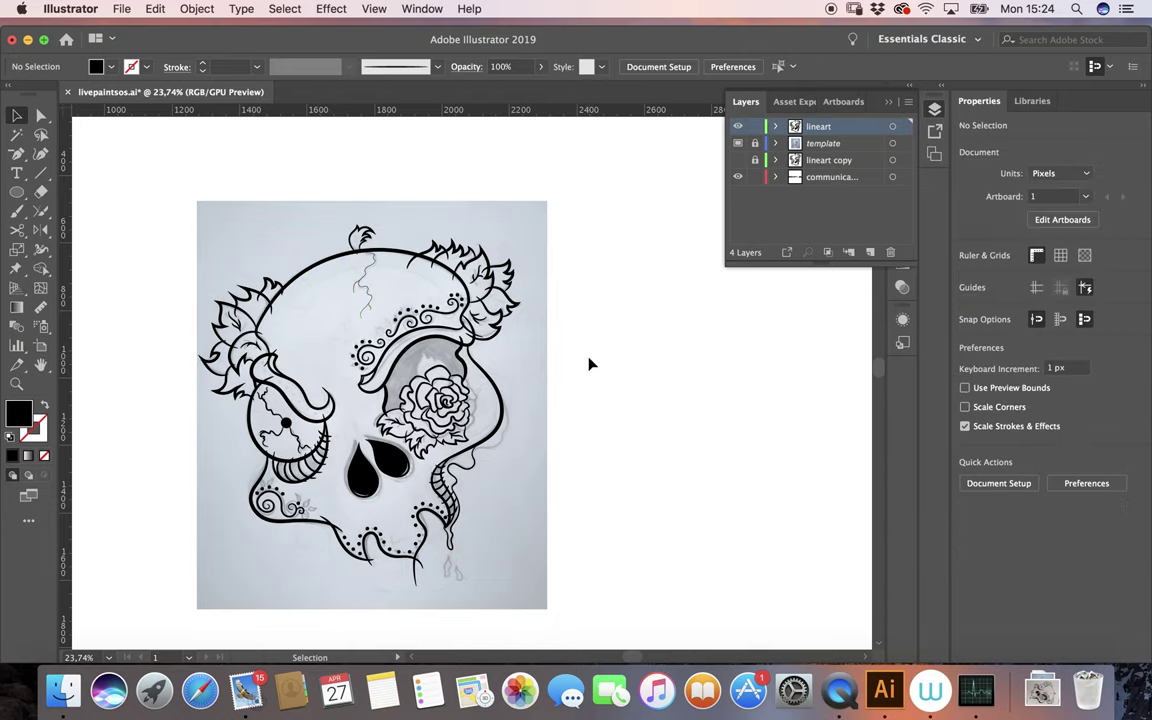
With Direct Selection, delete the stray tail curve below the chin.
key(a)
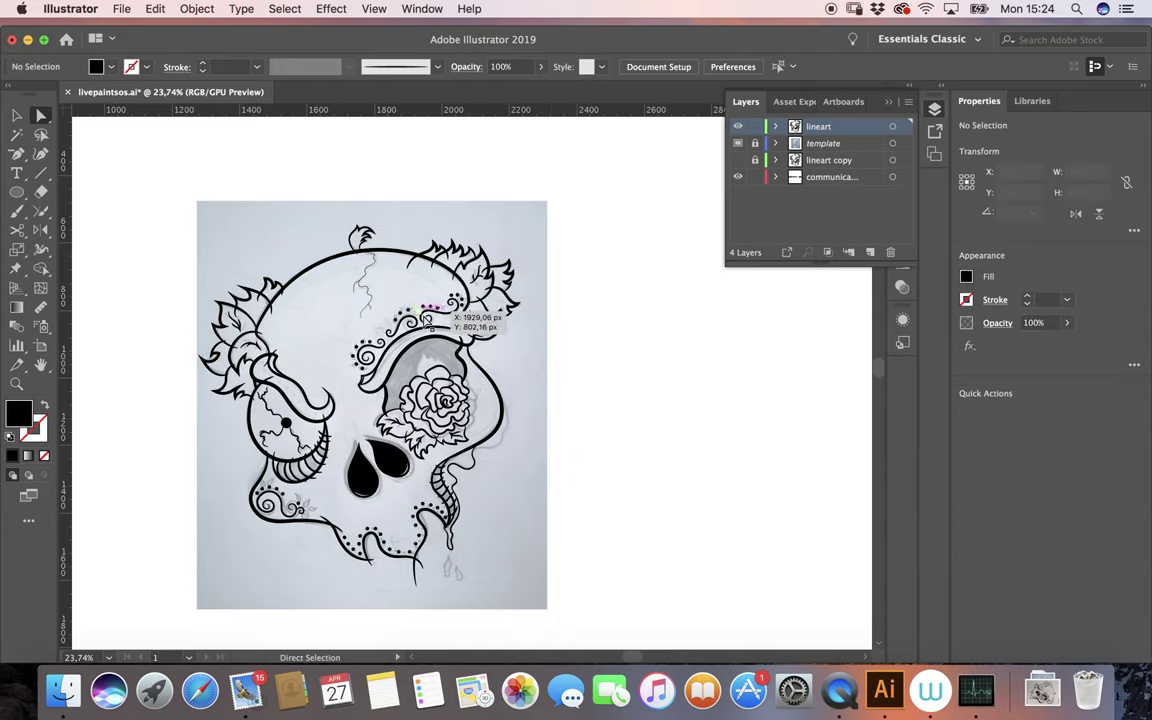
scroll(432, 327, up, 3)
scroll(432, 327, down, 2)
scroll(420, 360, down, 5)
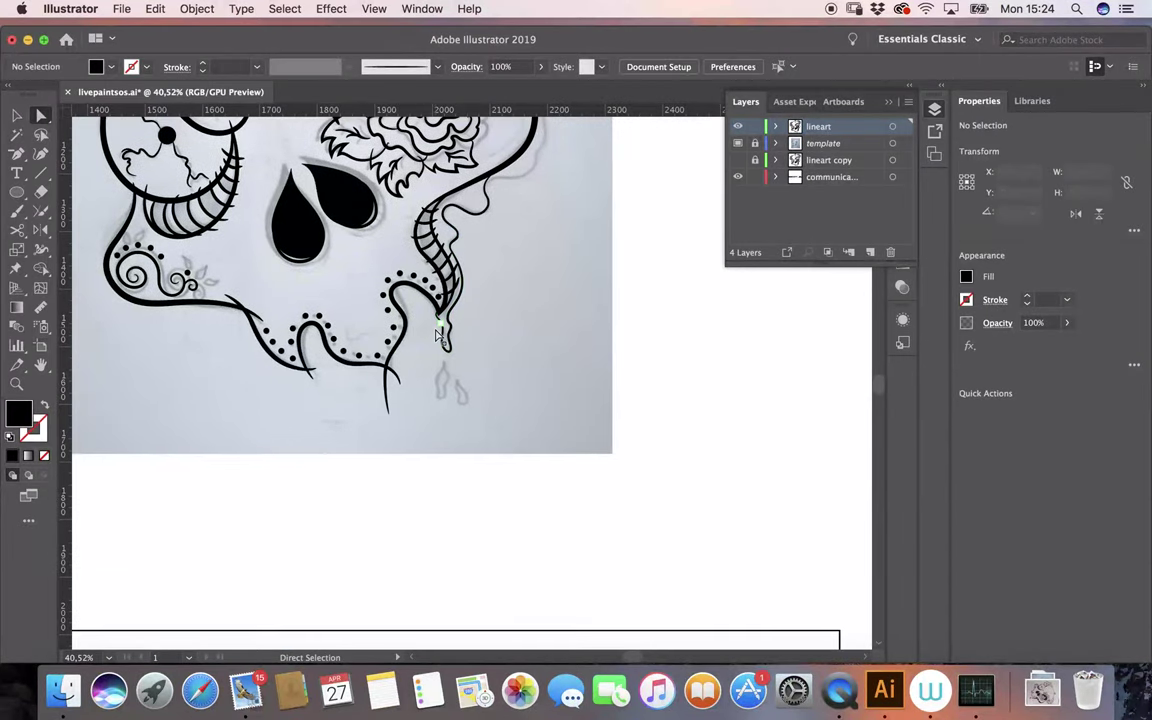
scroll(397, 408, up, 5)
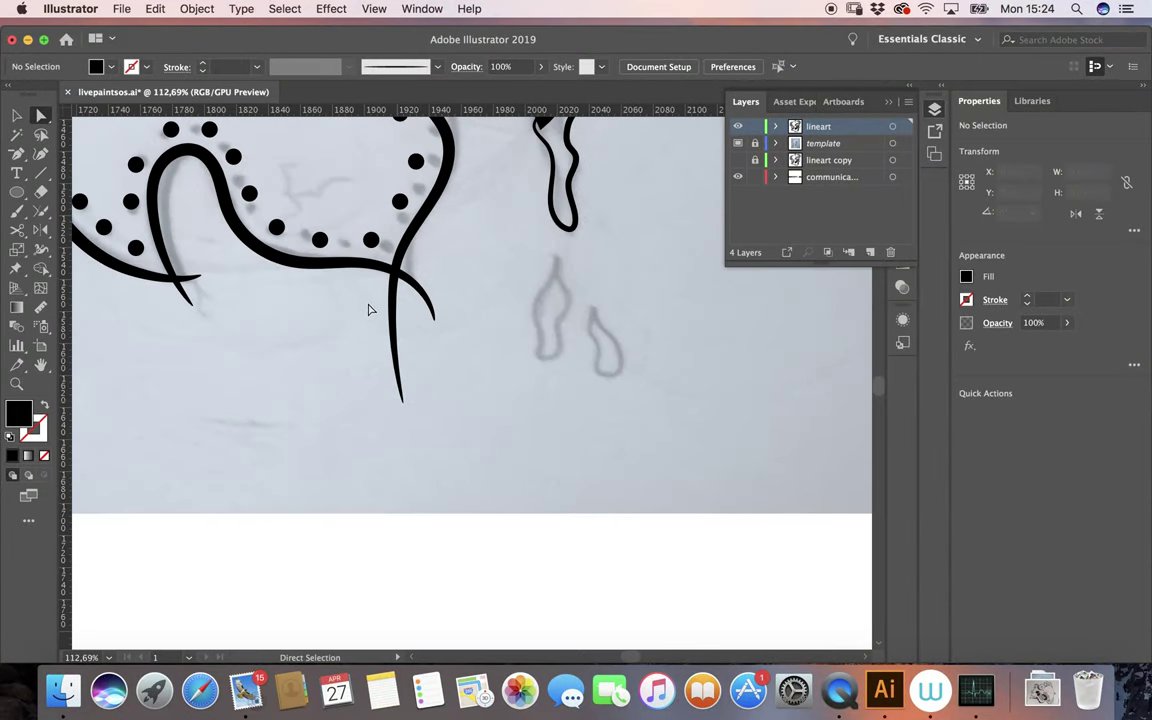
drag(404, 320, 458, 352)
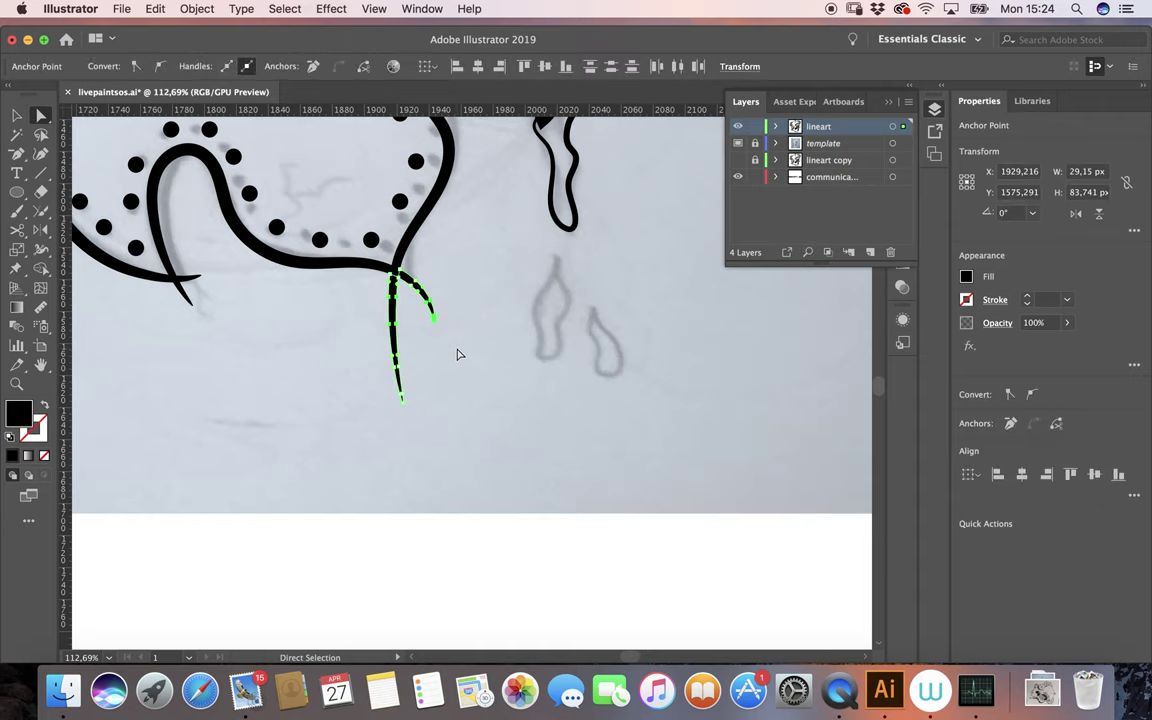
key(BackSpace)
key(BackSpace)
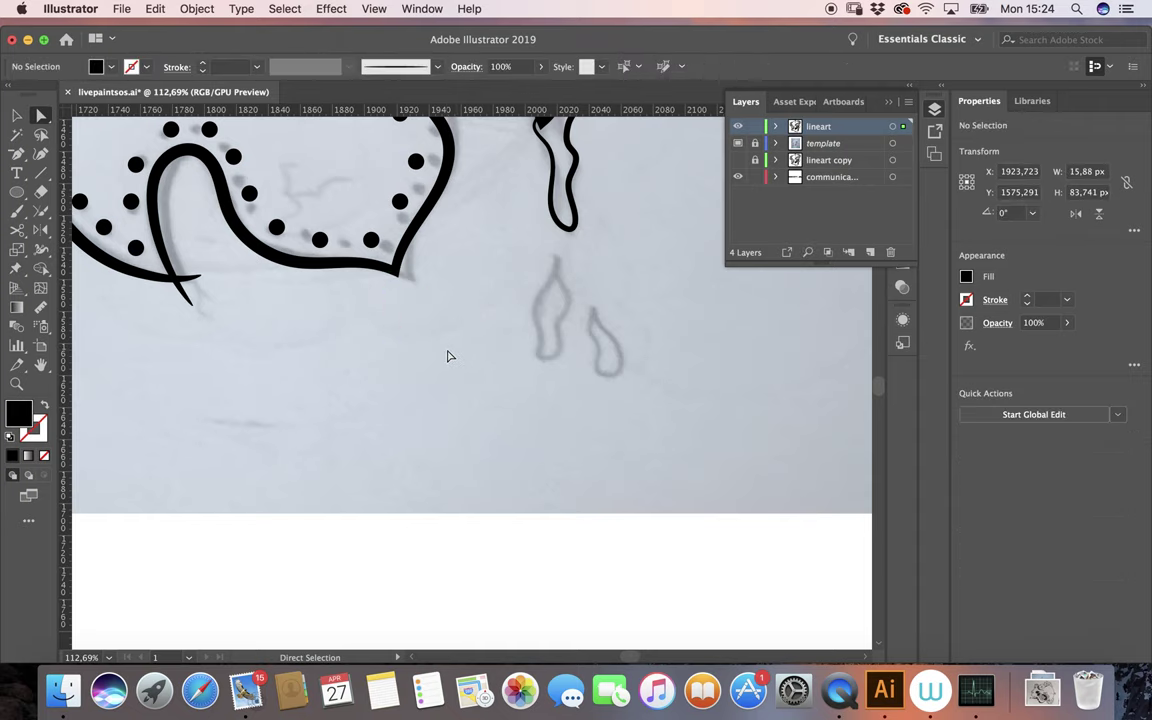
Delete the small protruding tip and its leftover anchors.
scroll(497, 306, up, 5)
scroll(497, 306, left, 5)
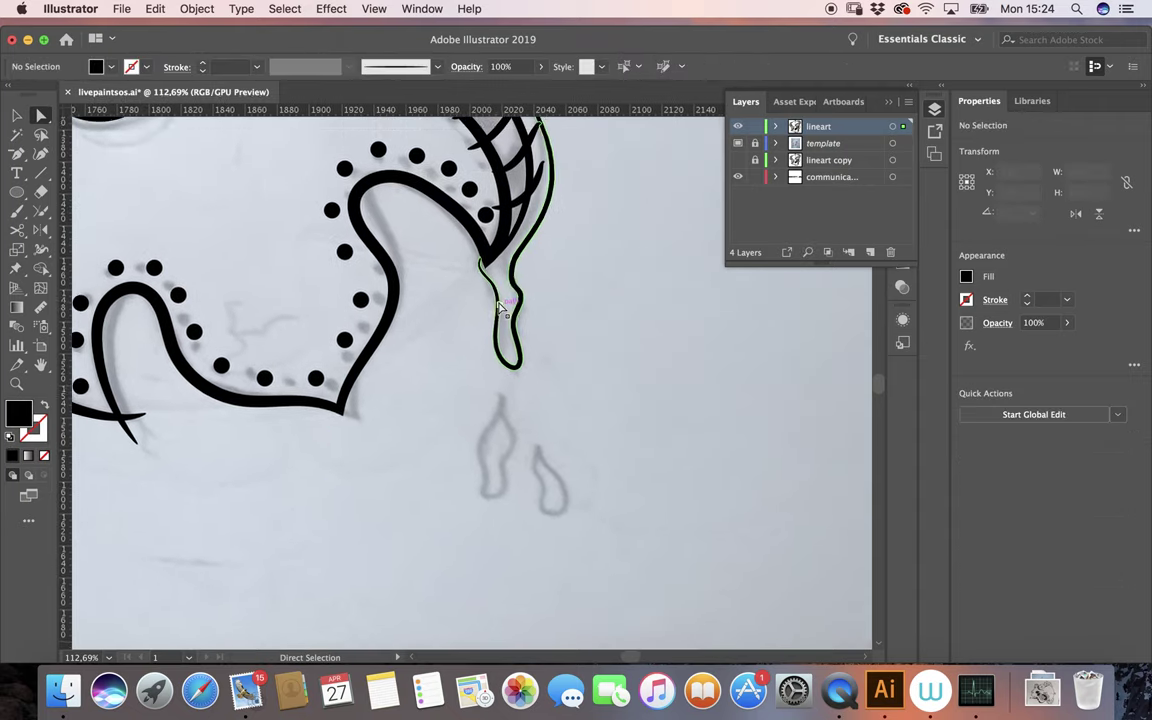
scroll(500, 310, left, 3)
scroll(330, 345, up, 5)
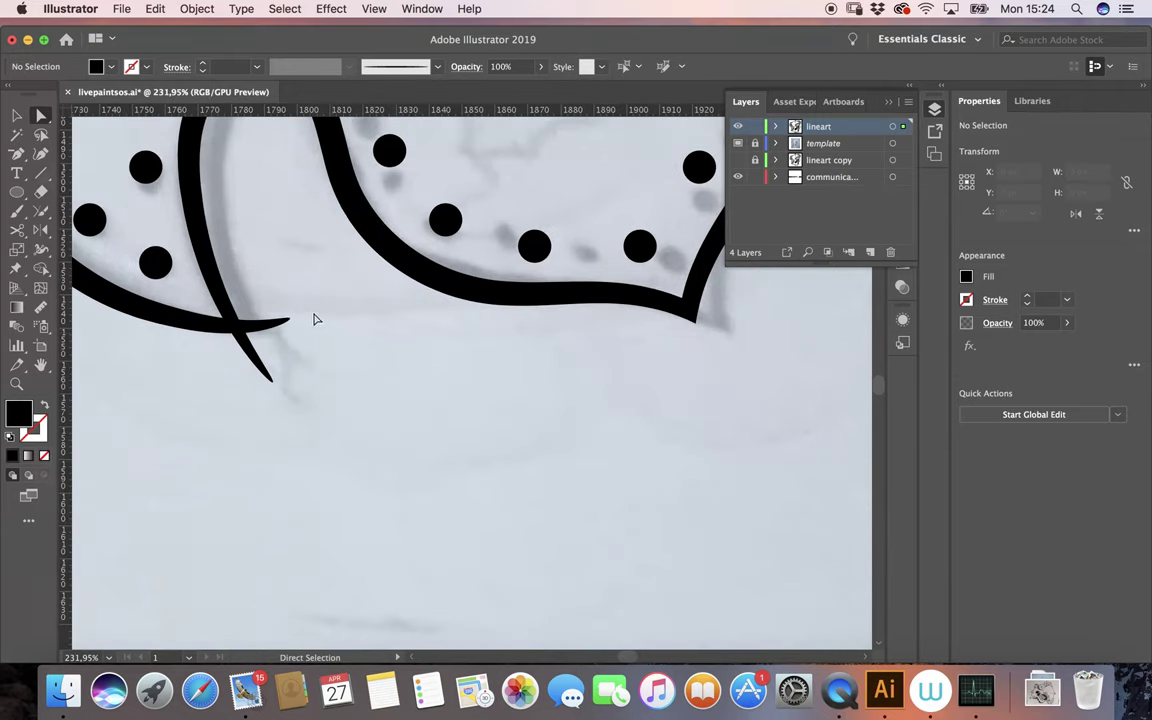
drag(272, 300, 313, 374)
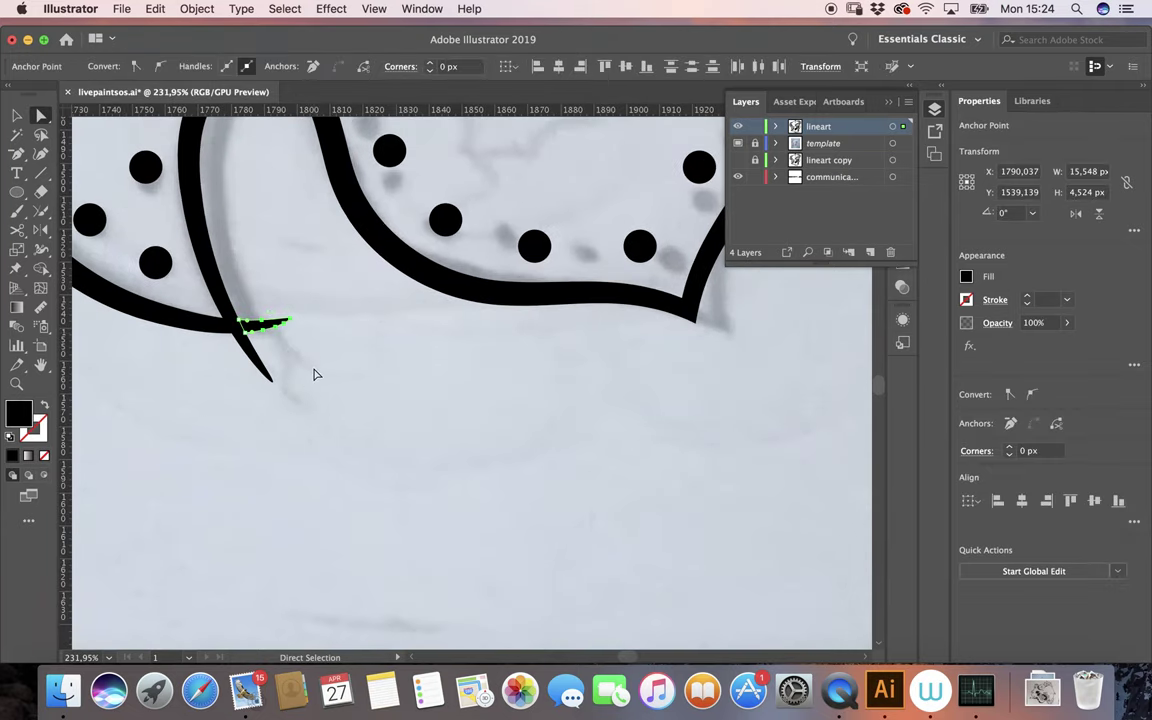
key(Delete)
drag(228, 350, 291, 391)
key(Delete)
click(285, 401)
Delete the thin stray overlapping segment.
scroll(468, 329, down, 5)
scroll(463, 360, down, 3)
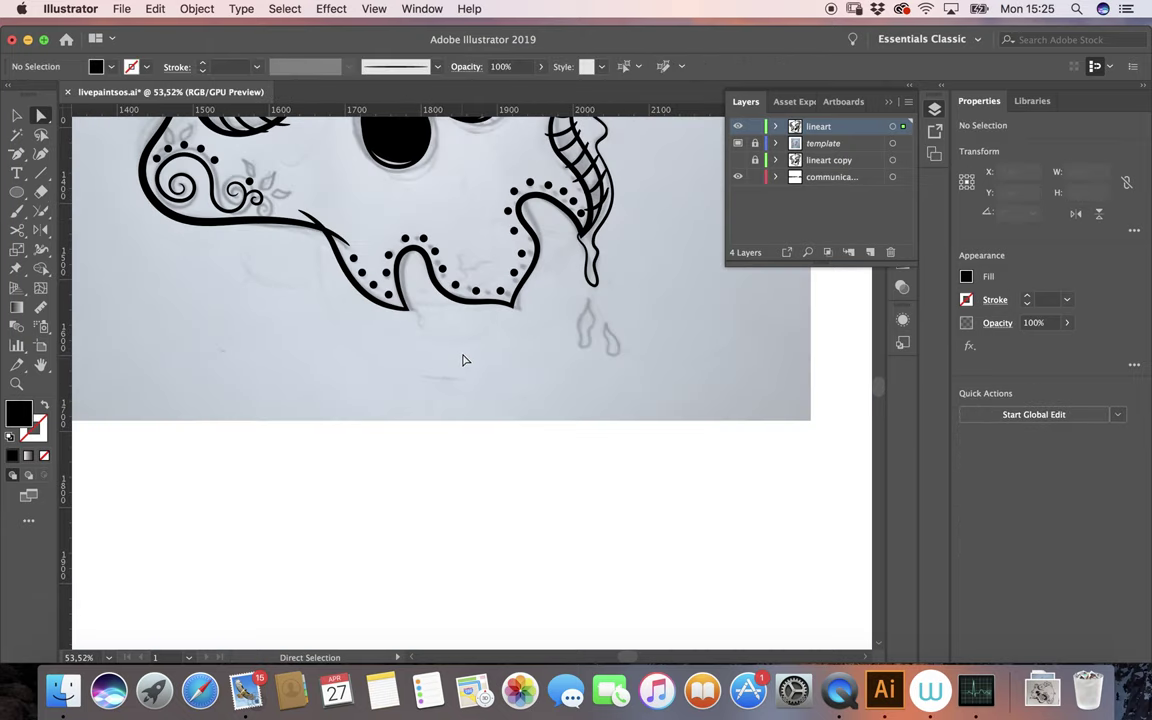
scroll(400, 355, down, 3)
scroll(365, 352, up, 3)
scroll(377, 342, up, 2)
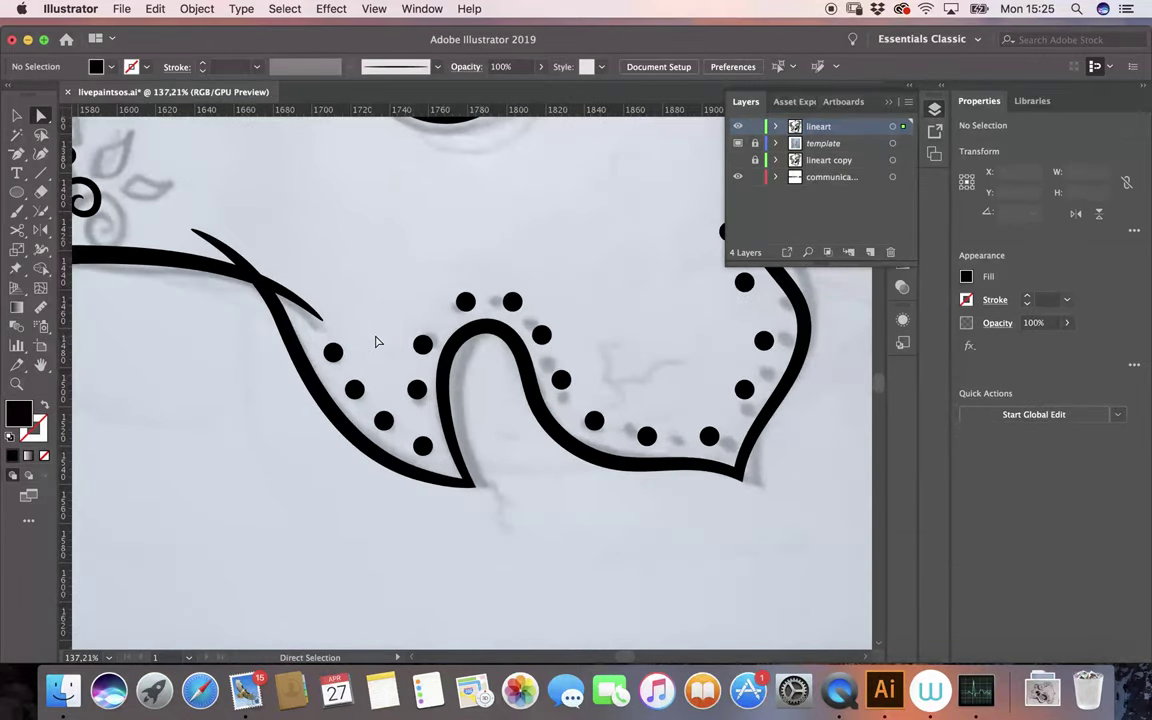
click(226, 245)
key(Delete)
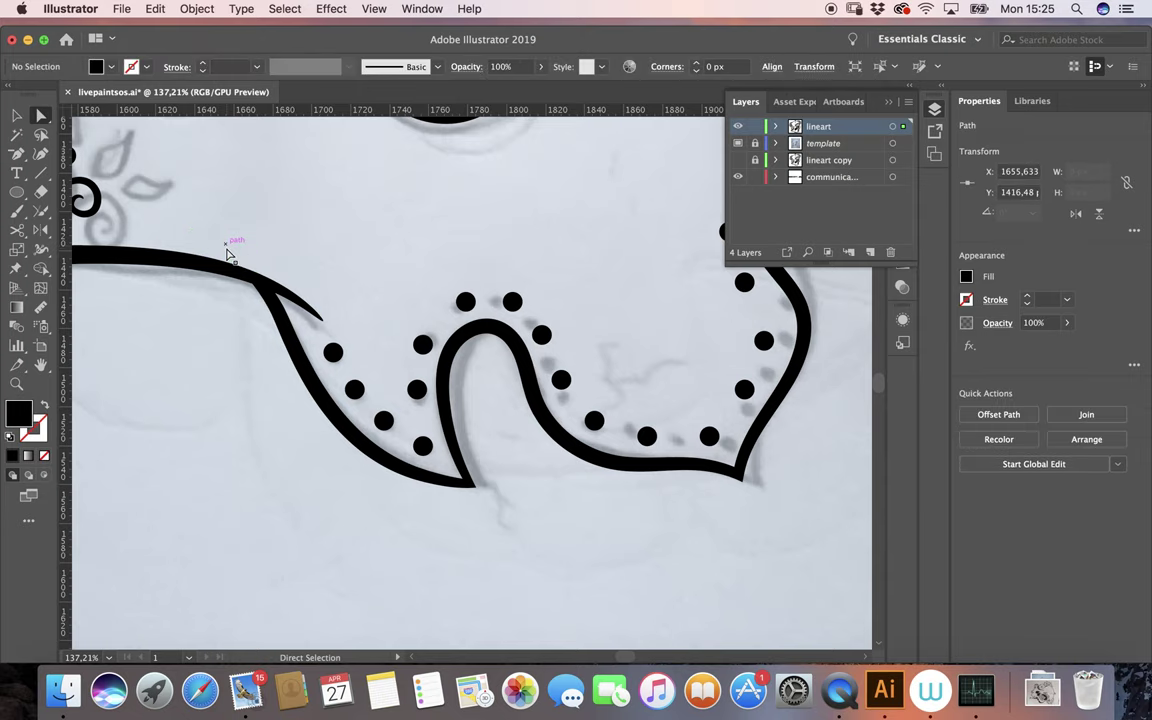
Select the ten small spikes along the jaw curve and delete them.
scroll(496, 383, down, 5)
scroll(507, 391, right, 3)
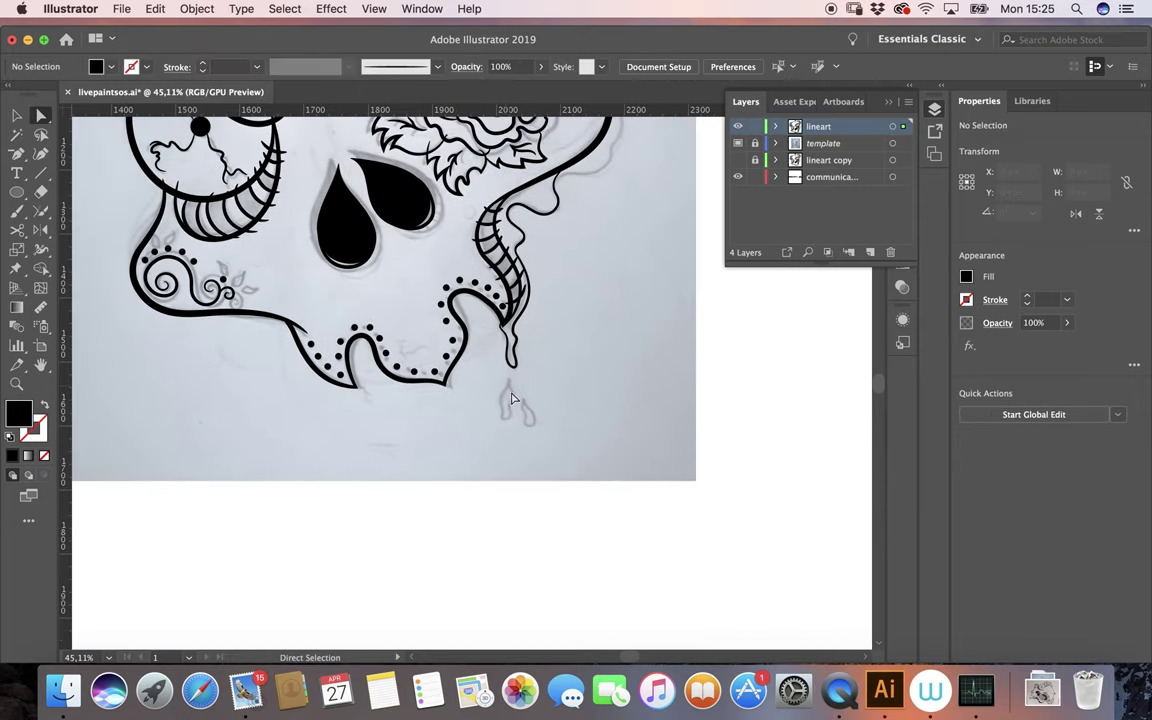
scroll(520, 402, up, 1)
scroll(515, 400, up, 3)
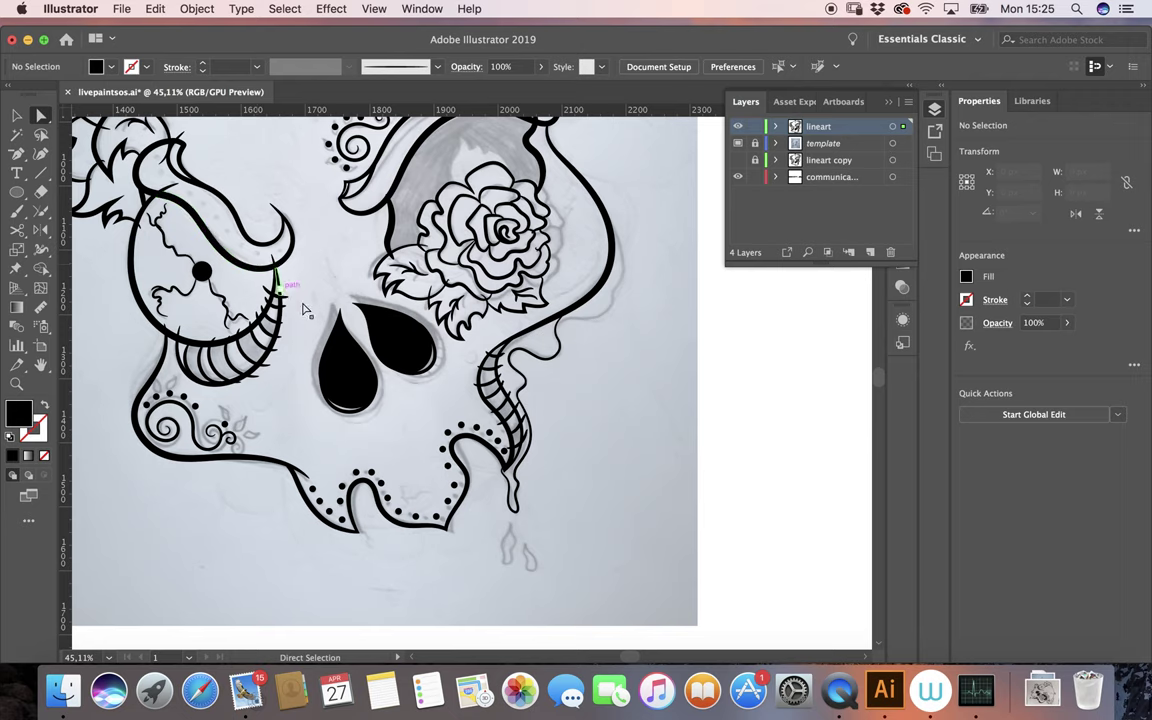
scroll(303, 310, up, 3)
scroll(309, 320, up, 3)
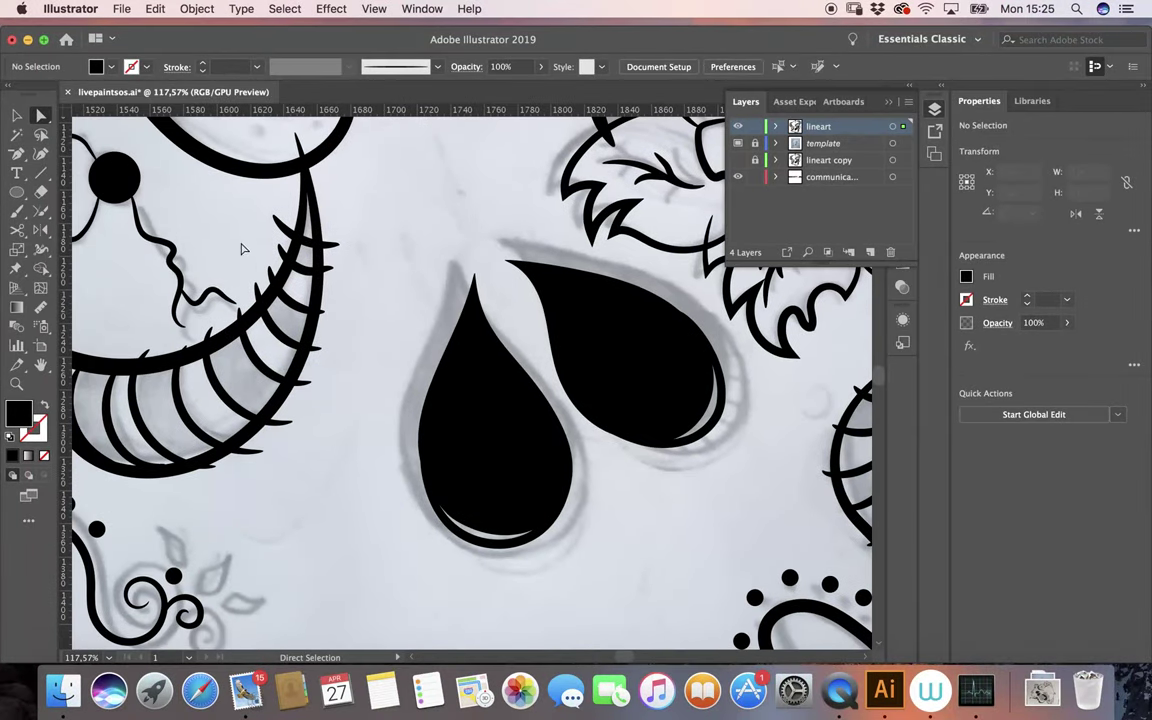
drag(218, 180, 309, 267)
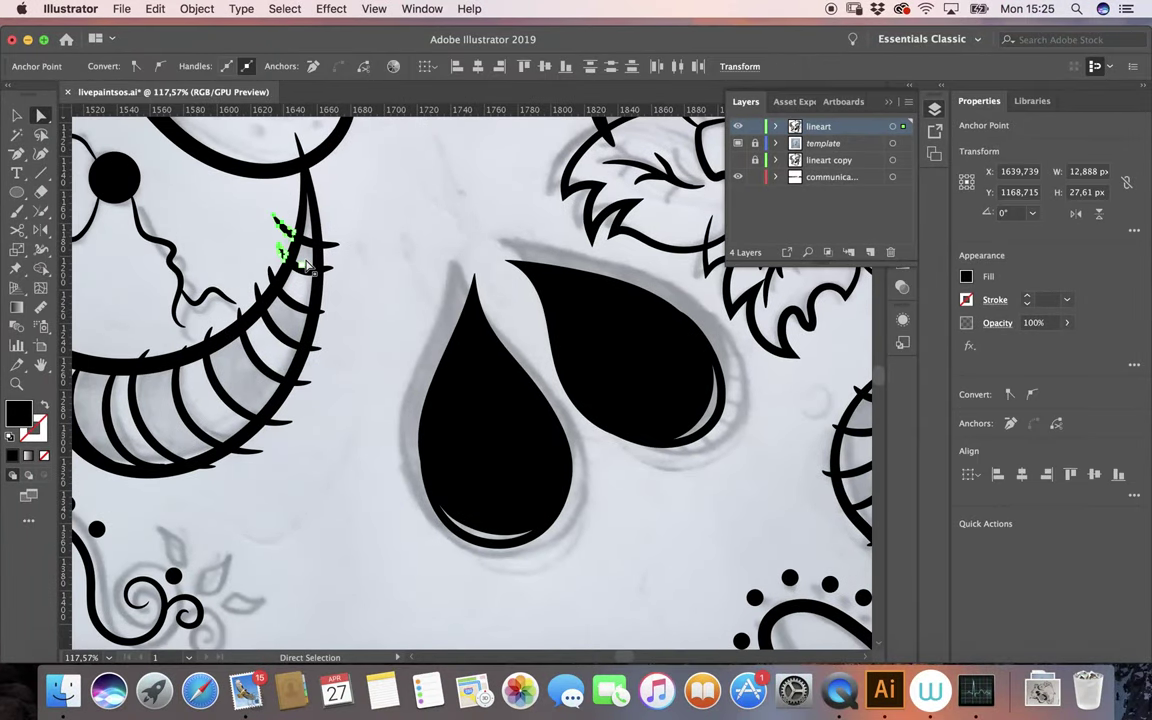
click(315, 275)
scroll(220, 320, up, 2)
scroll(210, 330, up, 2)
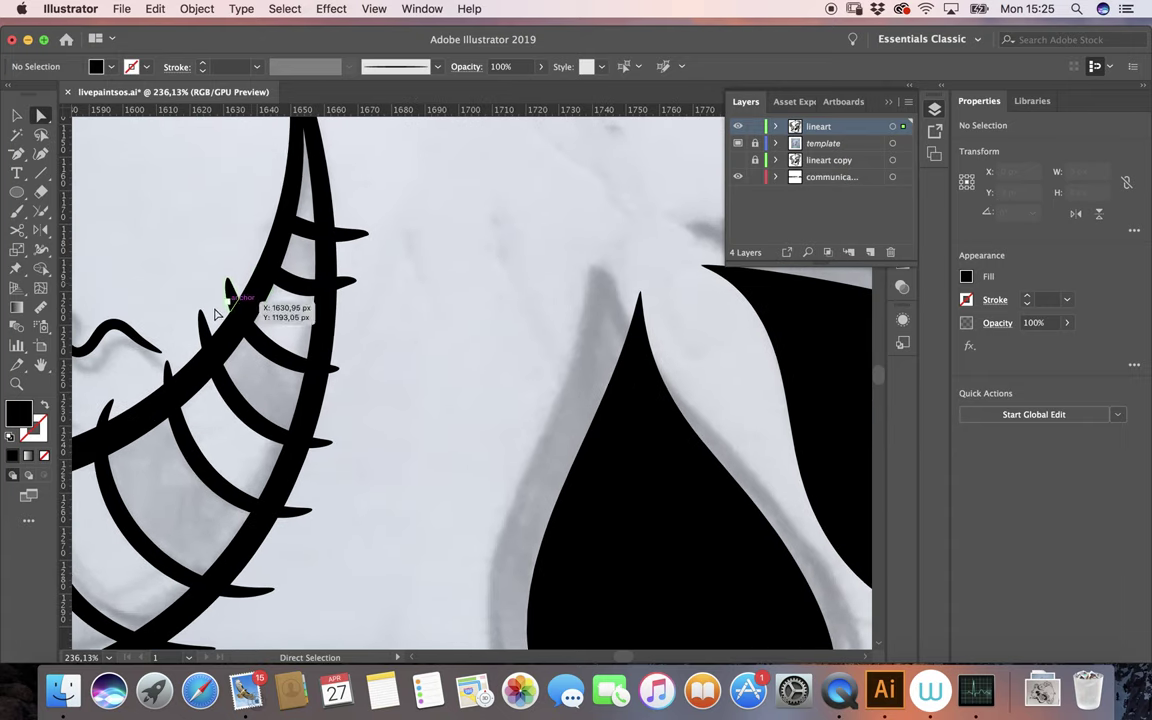
click(203, 330)
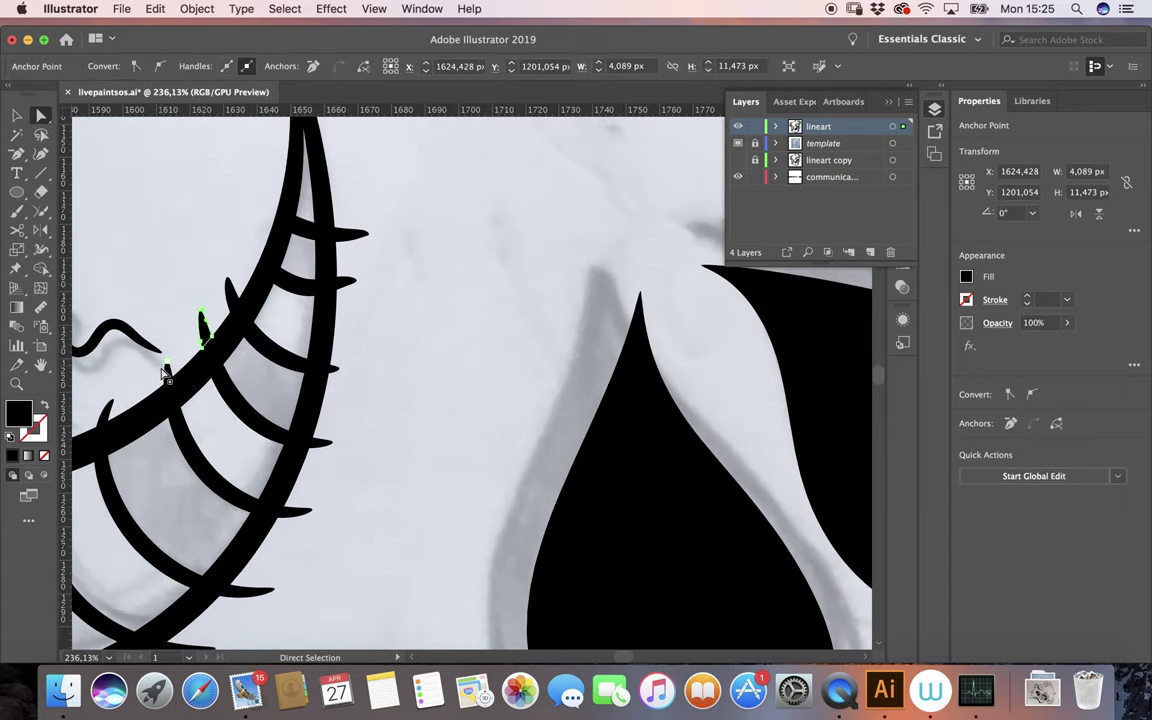
shift+click(107, 408)
shift+click(168, 372)
shift+click(230, 293)
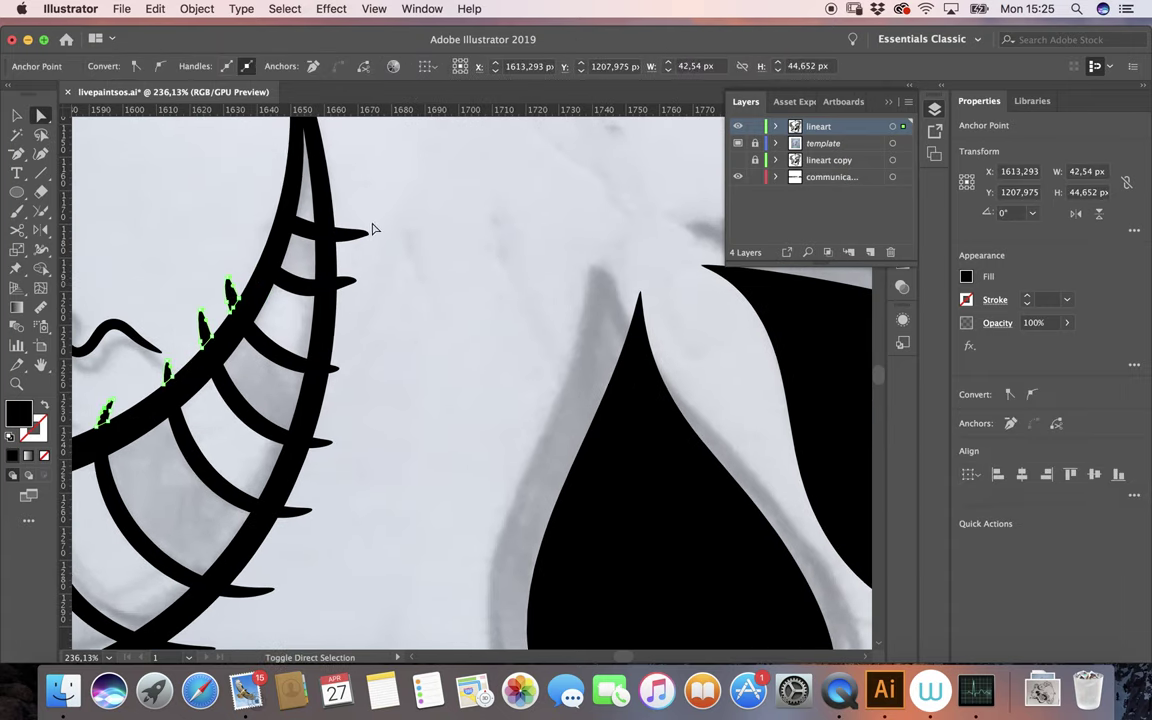
shift+click(350, 236)
shift+click(345, 282)
shift+click(333, 369)
shift+click(320, 442)
shift+click(294, 512)
shift+click(258, 594)
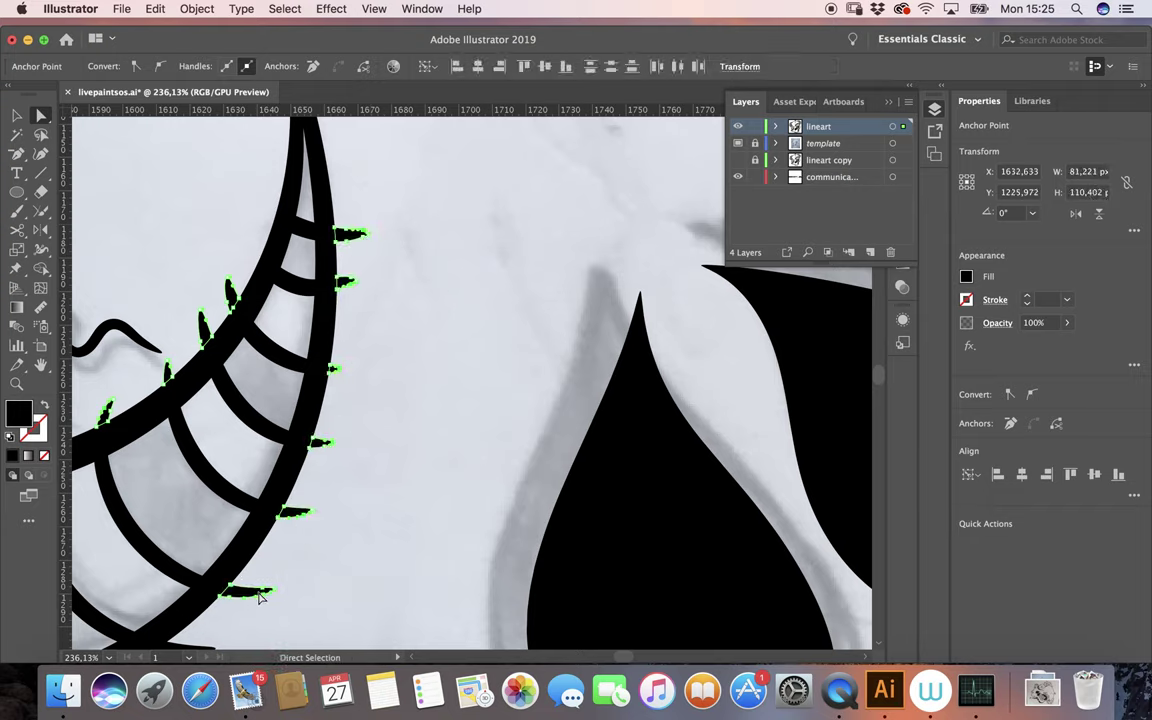
key(Delete)
Select and delete stray anchors on the mouth curve.
scroll(388, 391, down, 3)
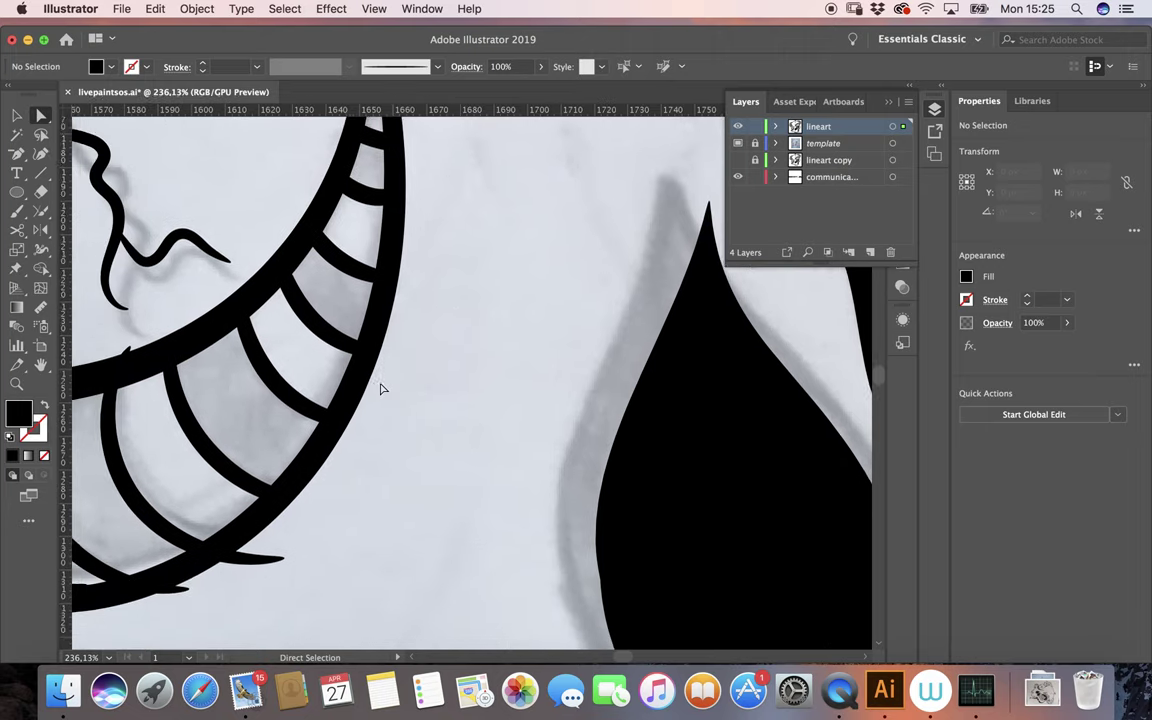
scroll(419, 432, down, 3)
scroll(393, 442, down, 2)
scroll(395, 441, down, 2)
scroll(395, 441, left, 3)
scroll(395, 441, down, 2)
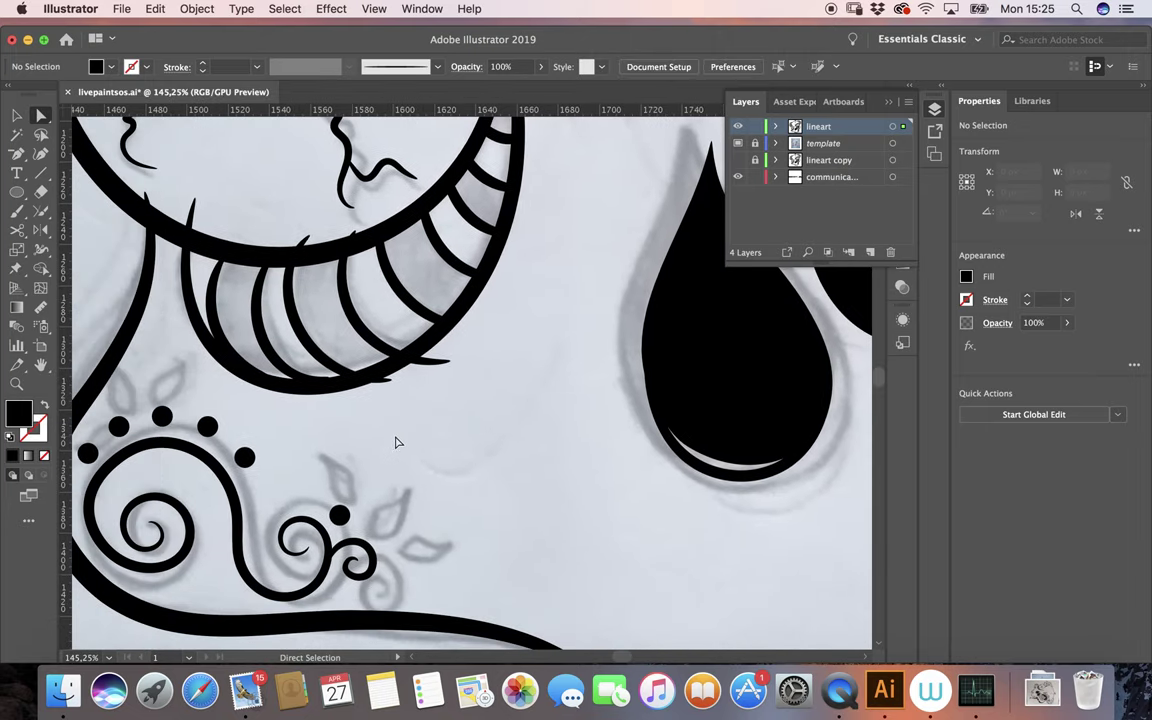
click(150, 203)
key(Delete)
click(146, 202)
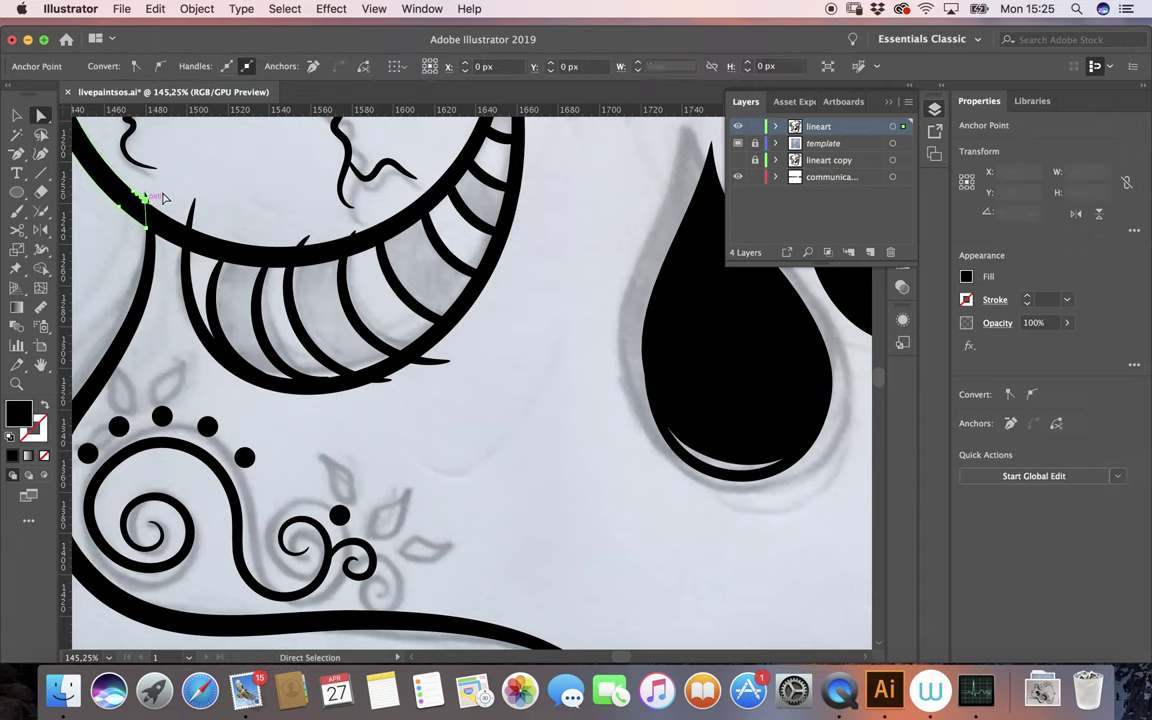
key(Delete)
scroll(142, 199, up, 3)
Select the spikes along the mouth curve and delete the two small horn shapes.
click(142, 199)
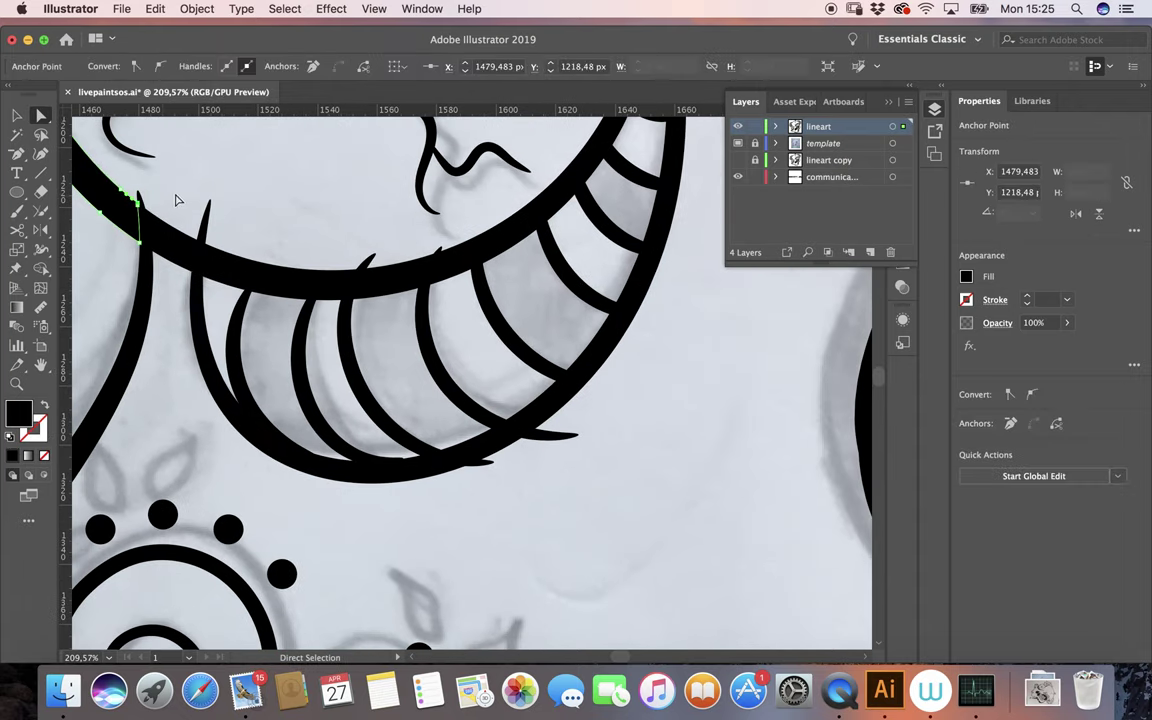
click(141, 193)
shift+click(205, 212)
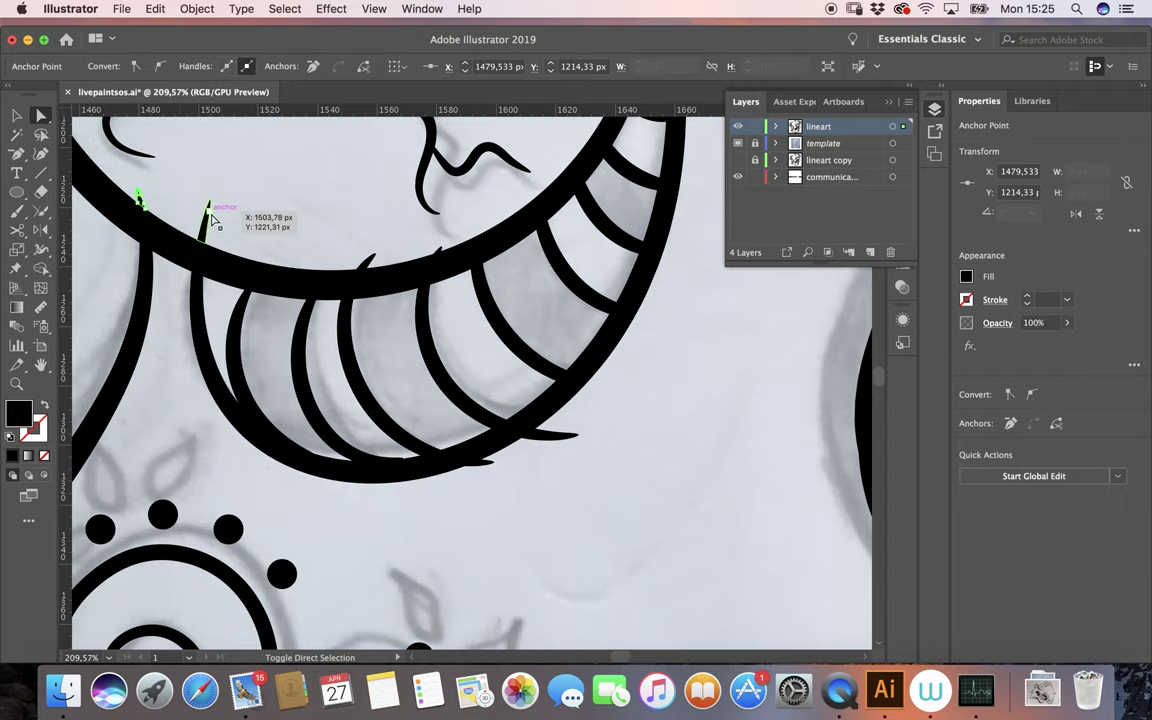
shift+click(367, 261)
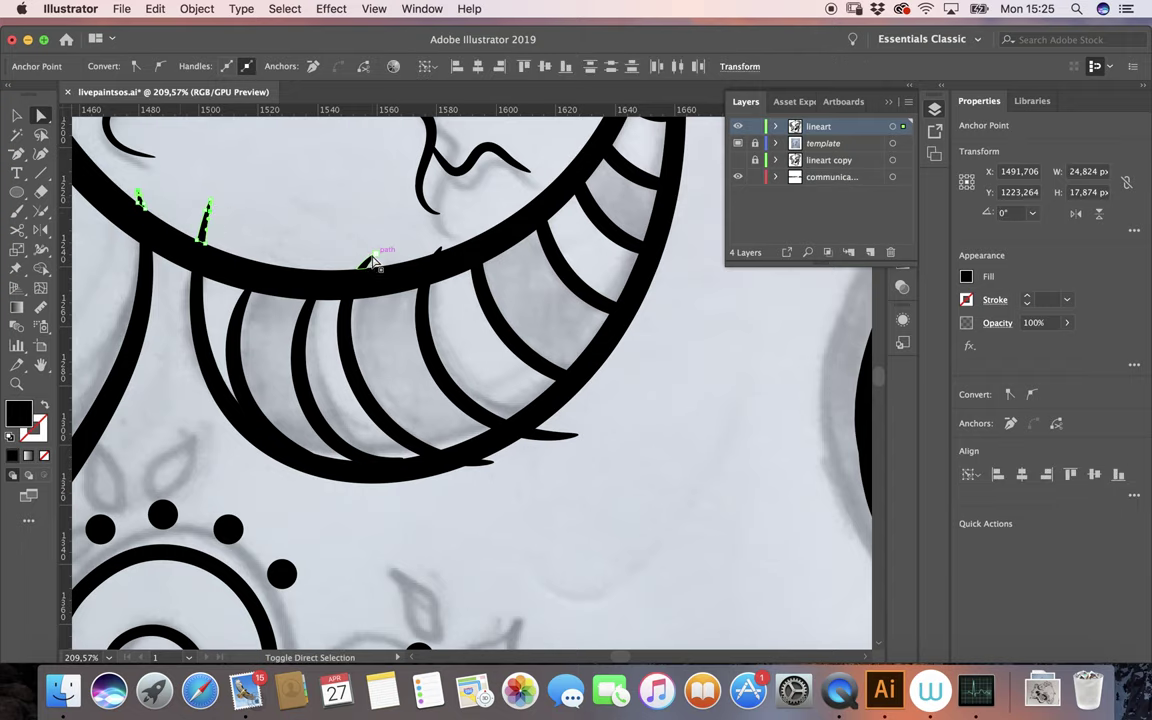
shift+click(437, 256)
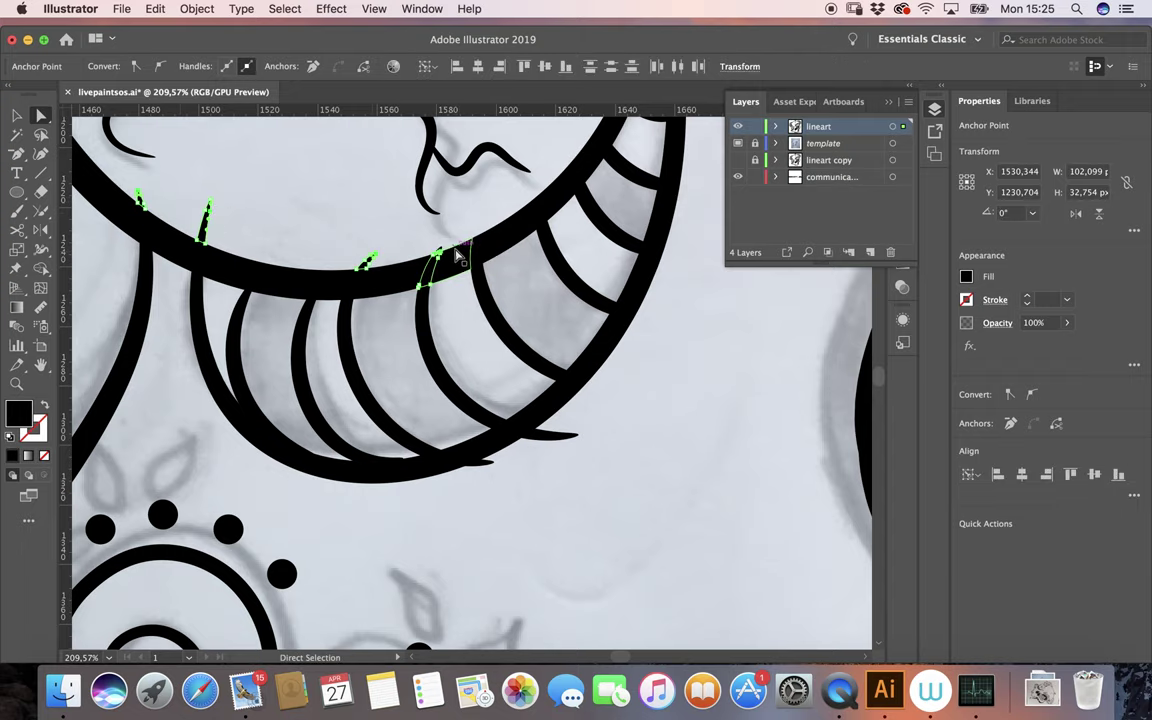
scroll(456, 258, up, 5)
shift+click(422, 254)
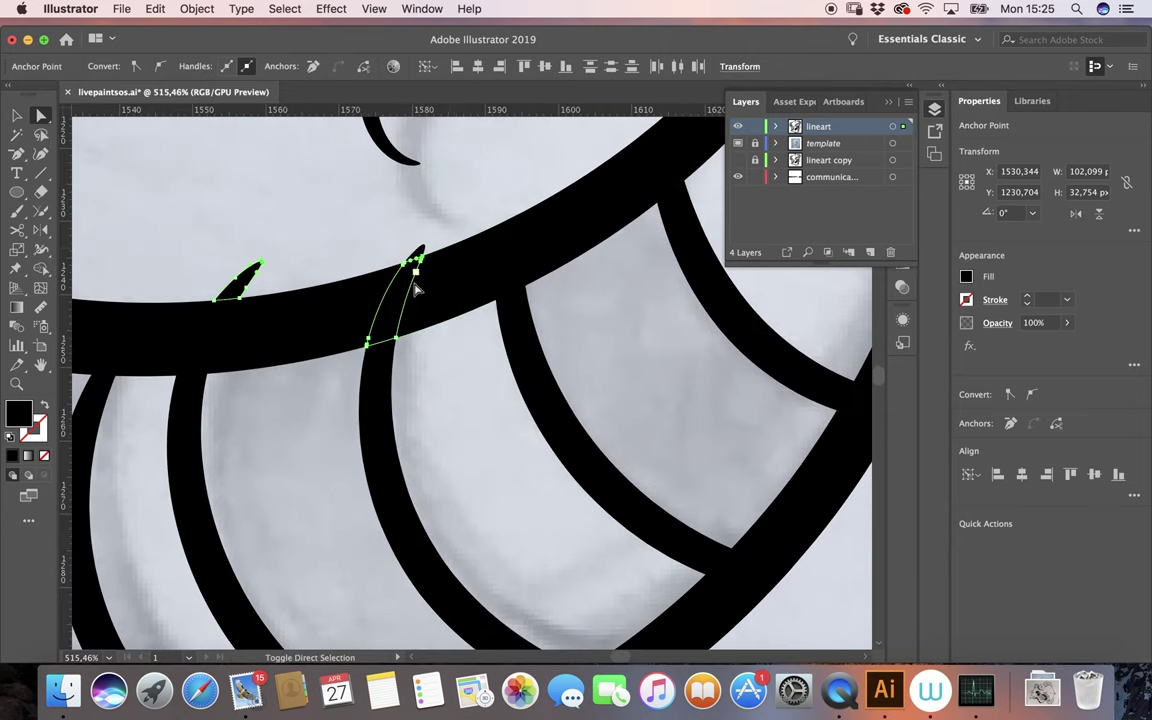
click(448, 230)
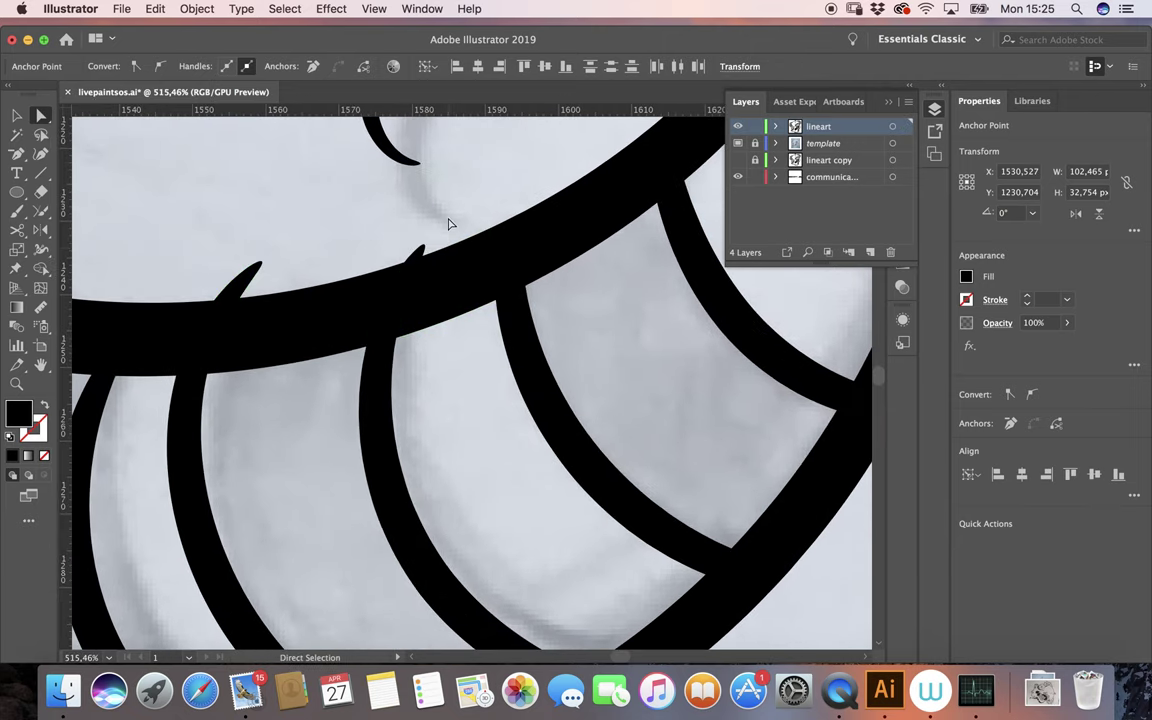
click(418, 250)
drag(259, 268, 265, 267)
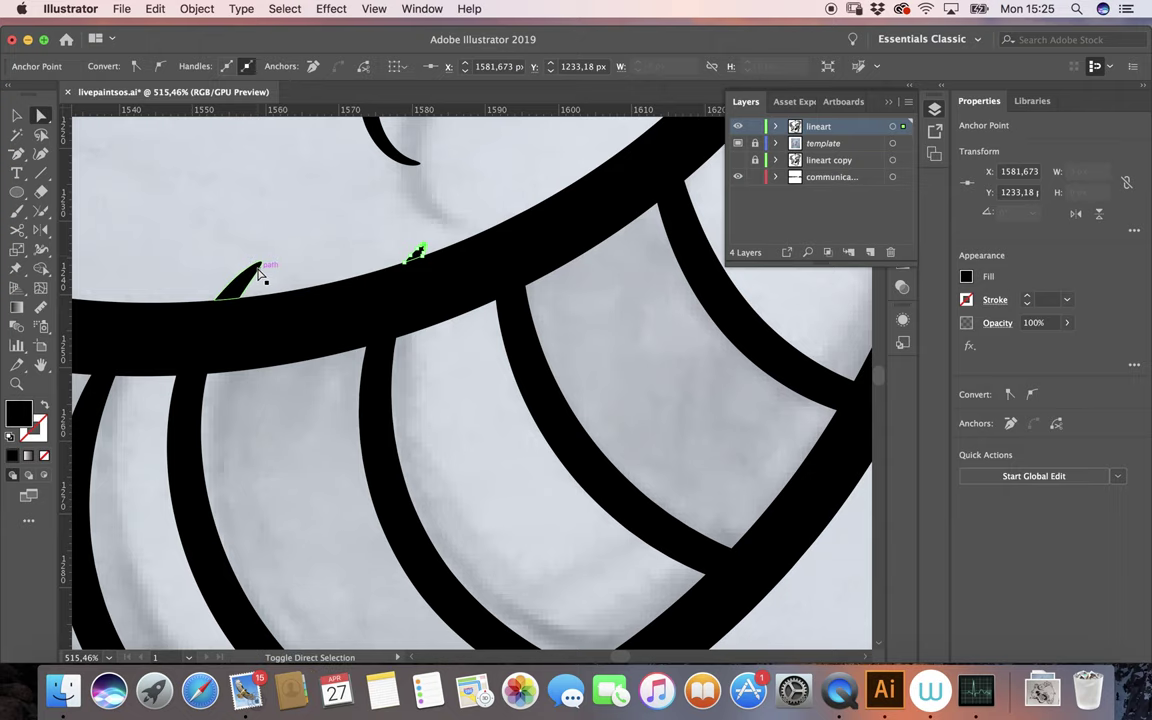
key(Delete)
Delete the two small horn shapes near the mouth edge.
scroll(252, 279, down, 5)
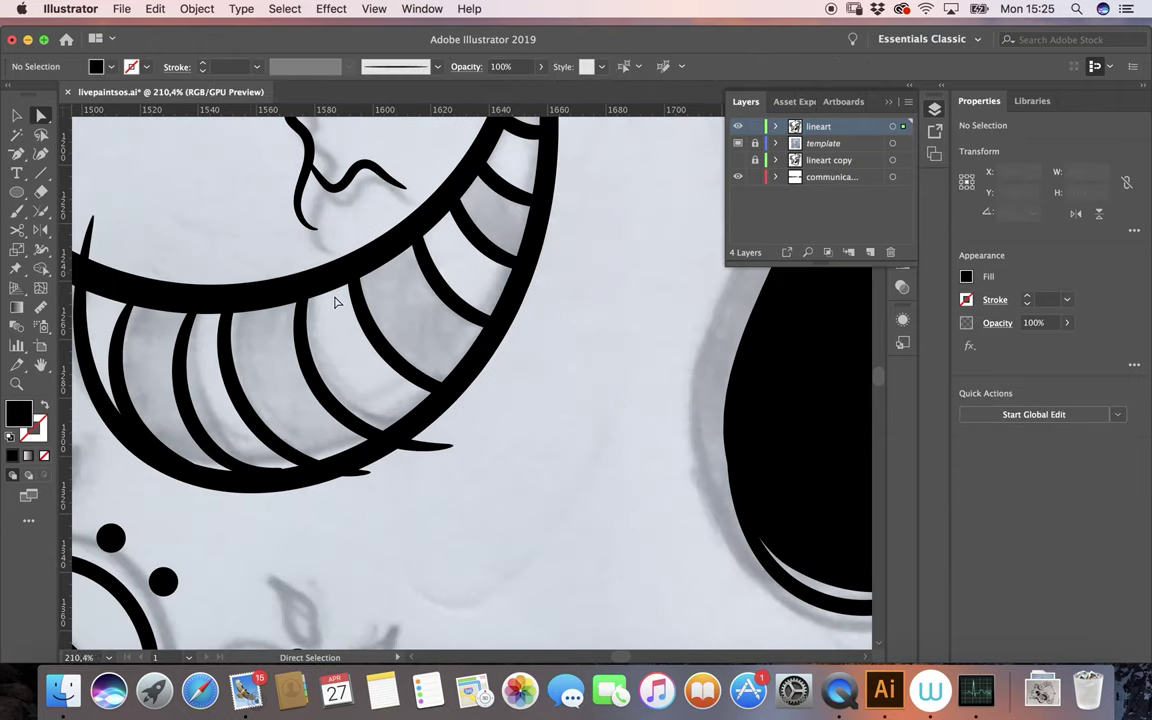
scroll(400, 370, down, 2)
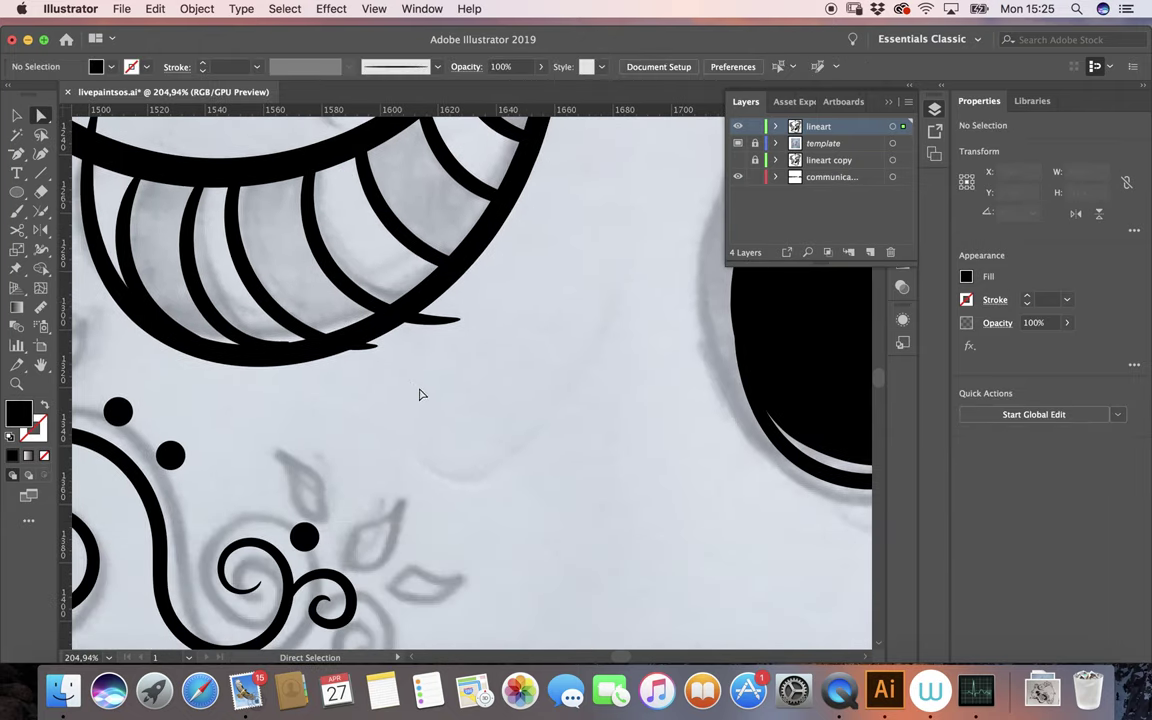
click(376, 347)
shift+click(441, 324)
key(Delete)
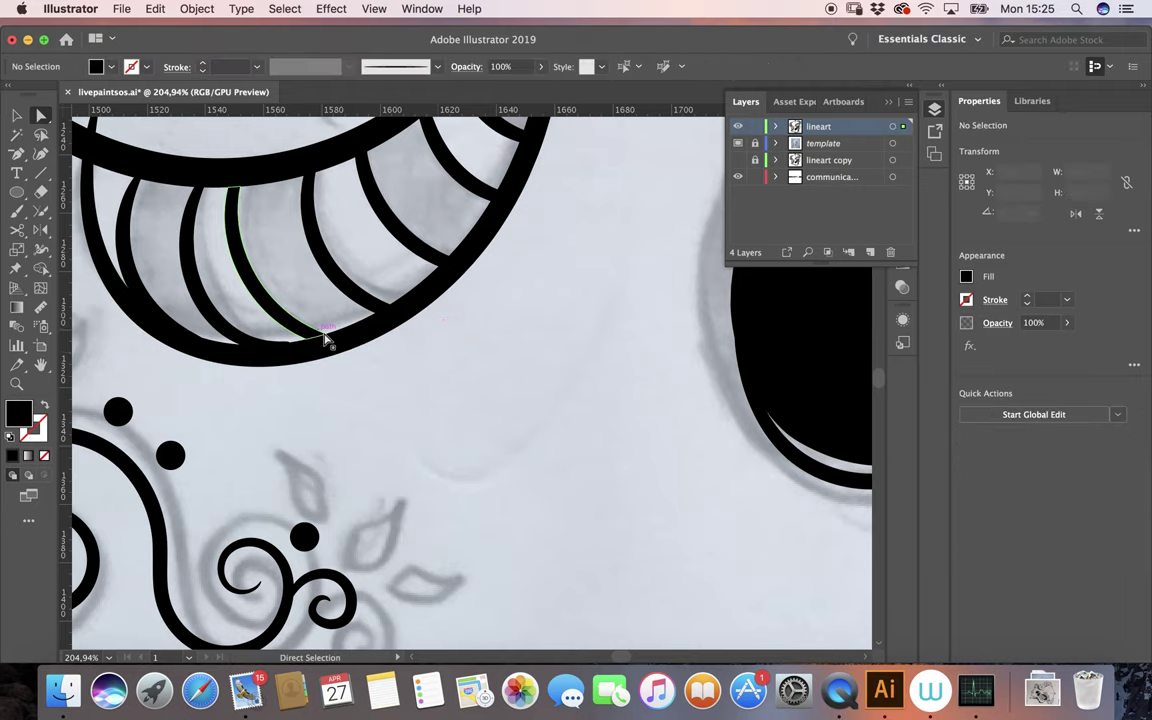
Delete the small horn shape above the mouth and the spike on the big curve.
scroll(341, 359, left, 5)
scroll(341, 362, left, 3)
scroll(330, 330, up, 5)
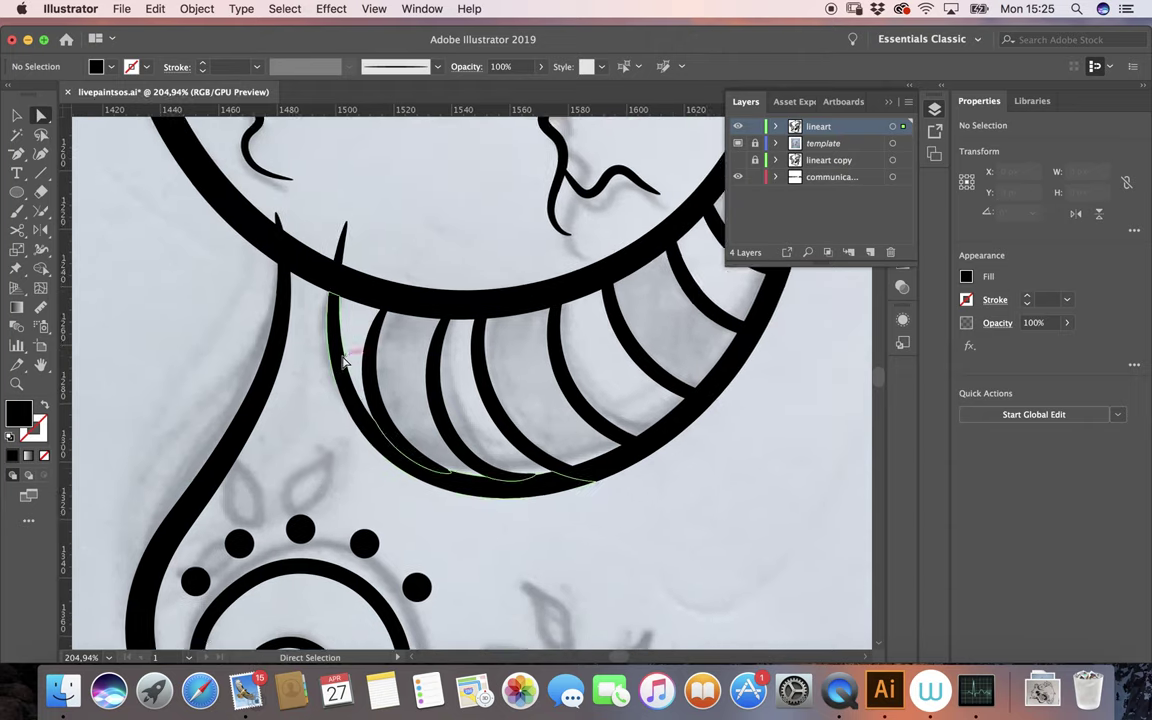
click(330, 275)
key(Delete)
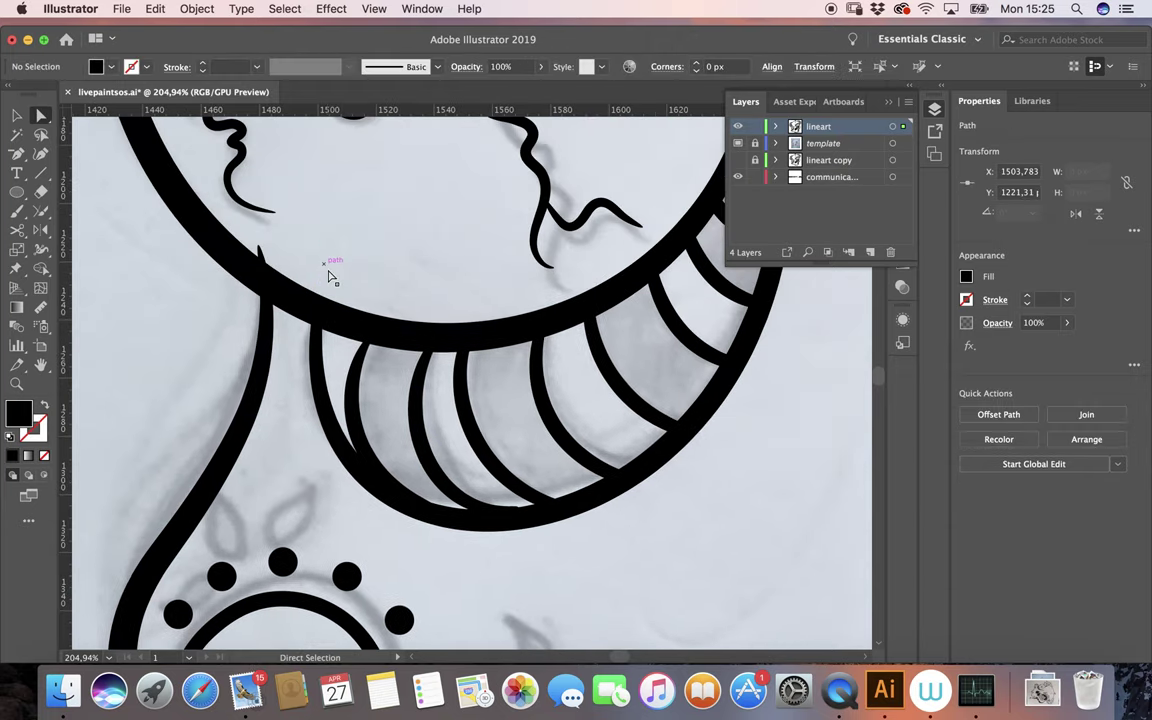
scroll(285, 237, up, 3)
scroll(285, 237, up, 1)
click(247, 322)
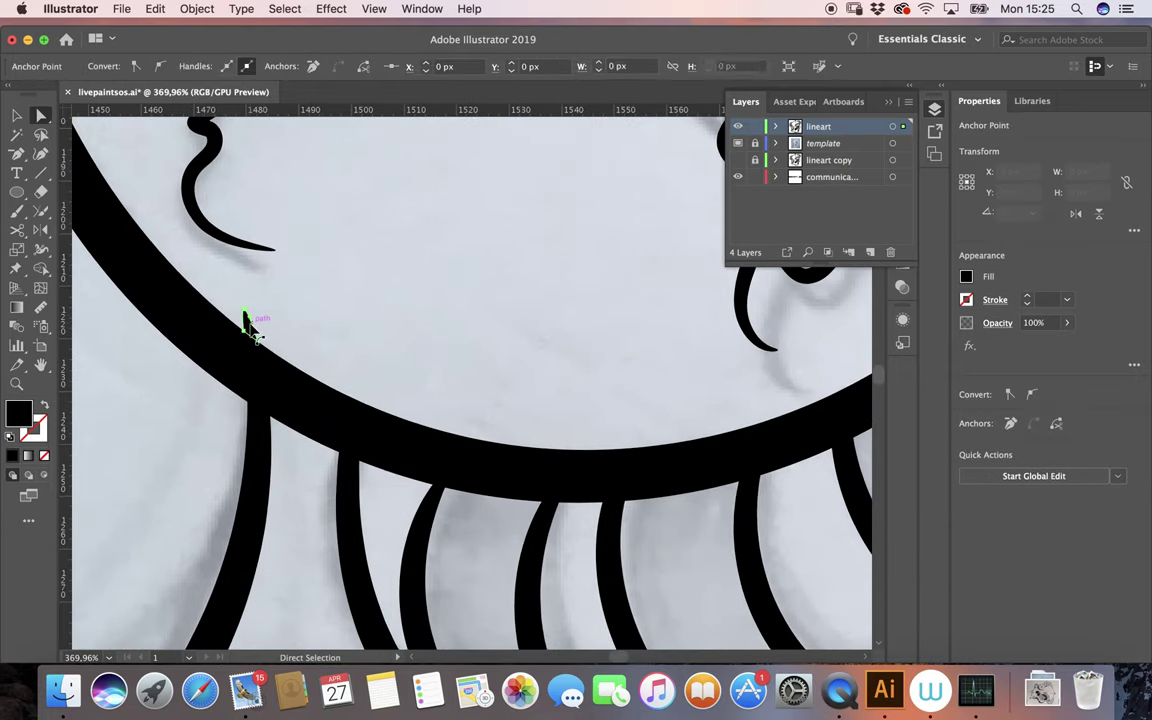
key(Delete)
Inspect the eyebrow curve's anchors and delete the thin spike stroke.
scroll(253, 330, down, 3)
scroll(300, 345, down, 3)
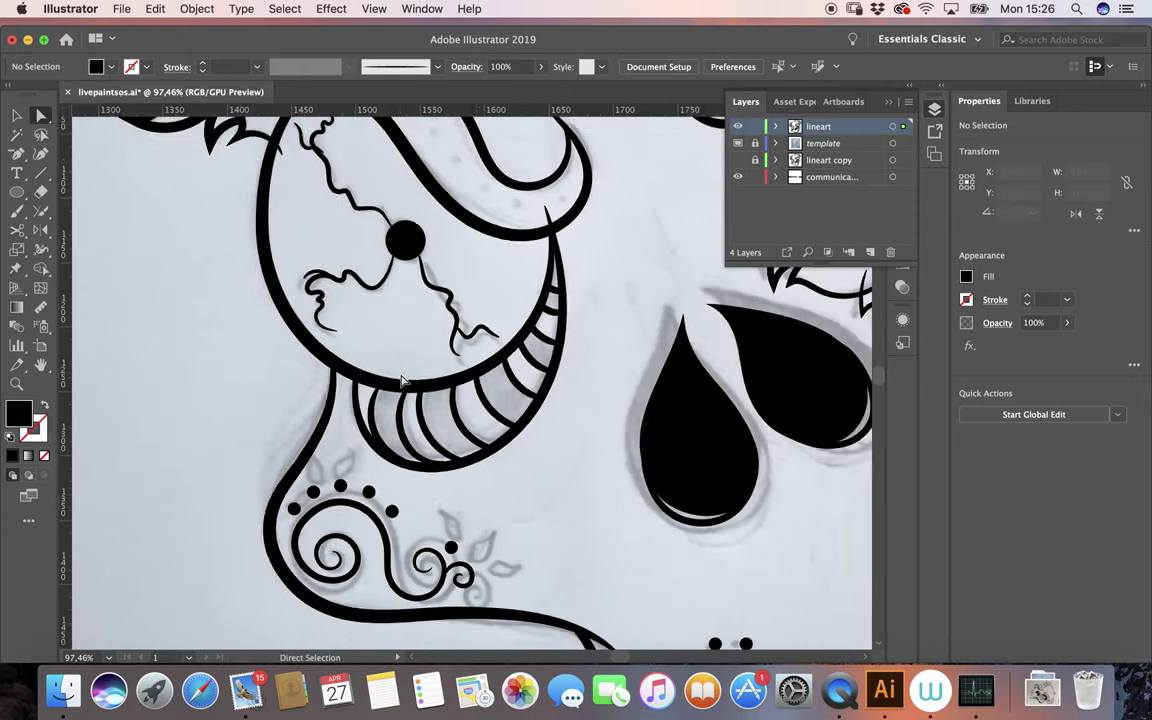
scroll(350, 360, down, 3)
scroll(403, 381, up, 1)
scroll(403, 381, down, 2)
scroll(403, 381, right, 5)
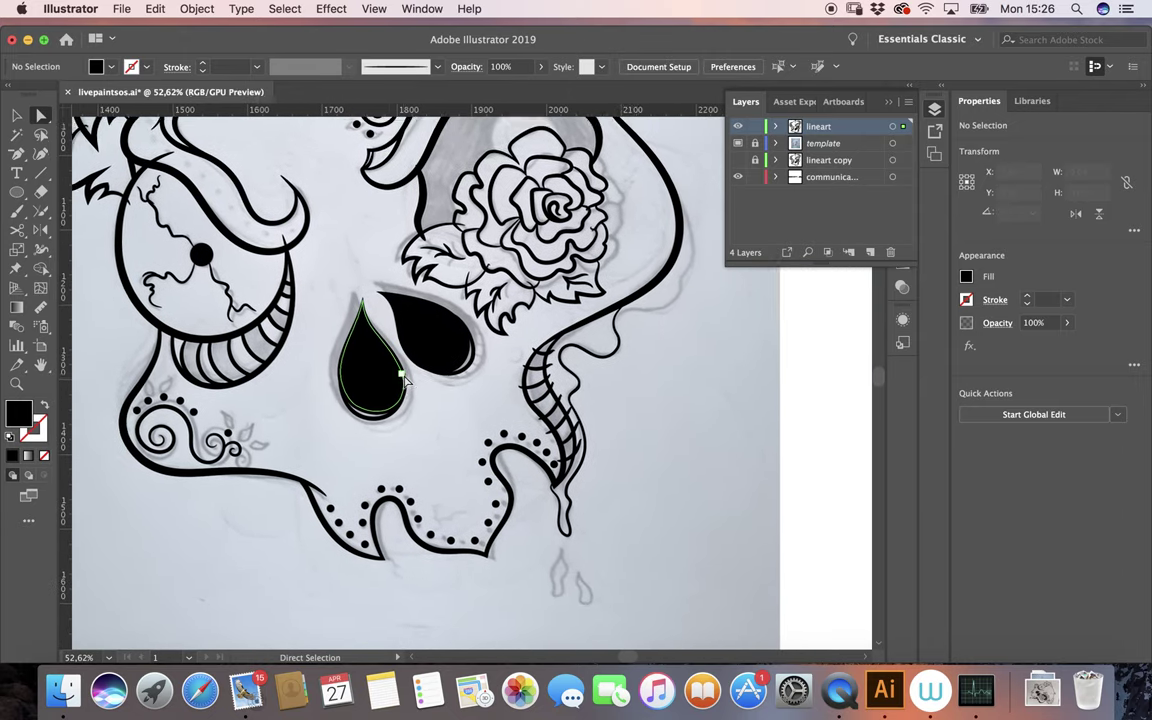
scroll(407, 383, up, 4)
scroll(407, 383, left, 2)
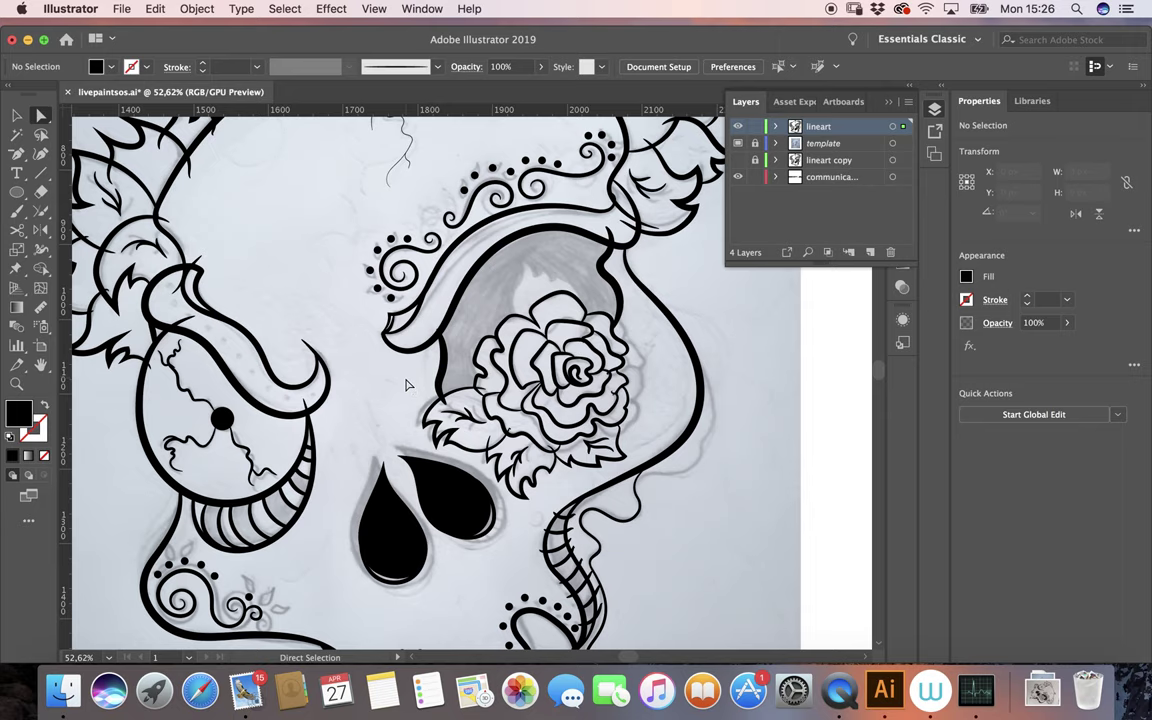
scroll(407, 383, up, 2)
scroll(407, 383, left, 5)
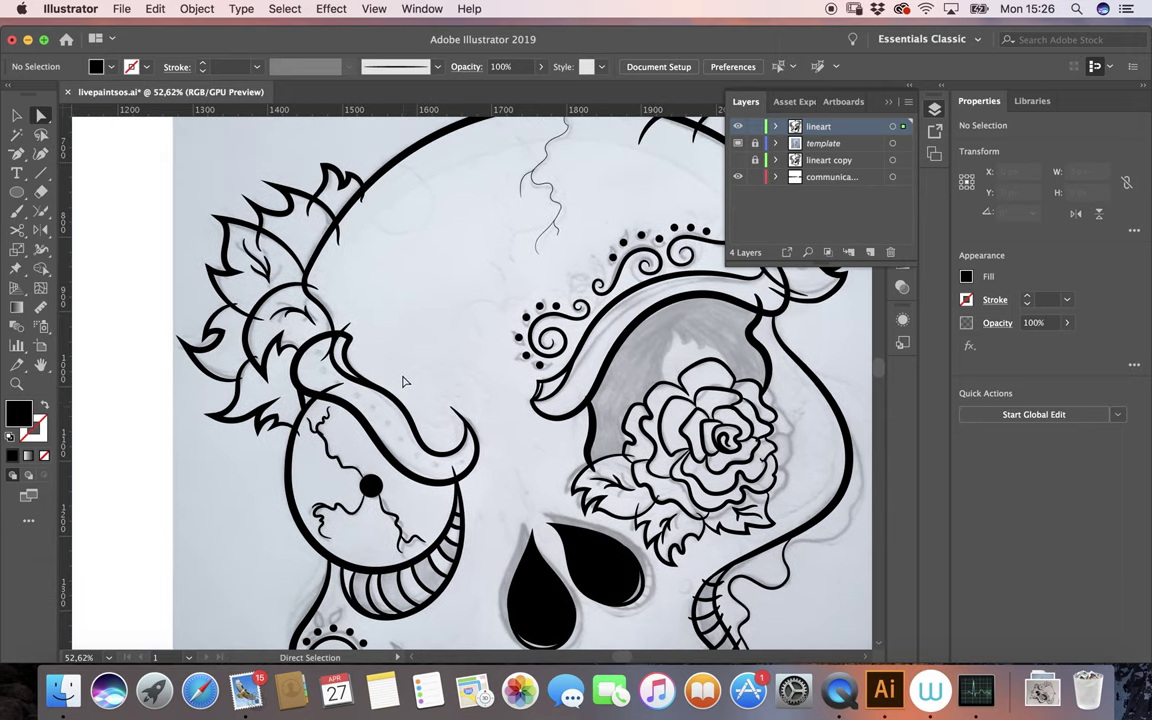
scroll(403, 381, up, 3)
scroll(403, 381, up, 2)
click(193, 333)
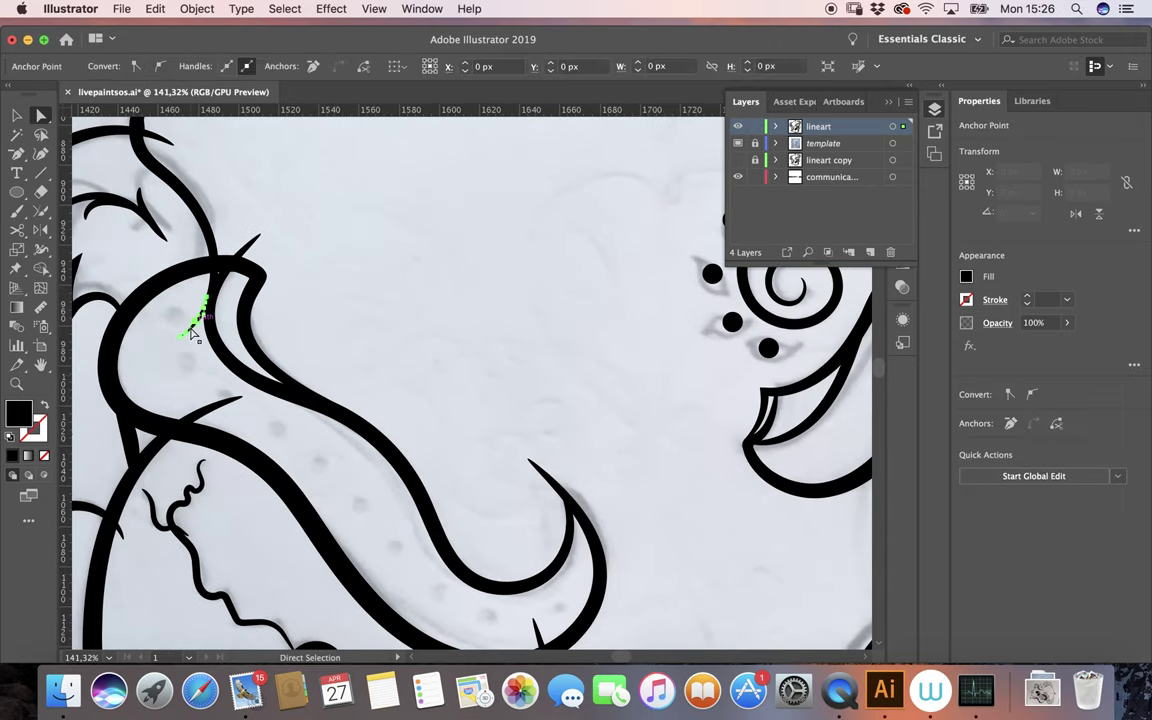
click(190, 331)
scroll(186, 327, up, 3)
scroll(181, 323, up, 2)
click(180, 320)
click(170, 318)
click(311, 225)
key(Delete)
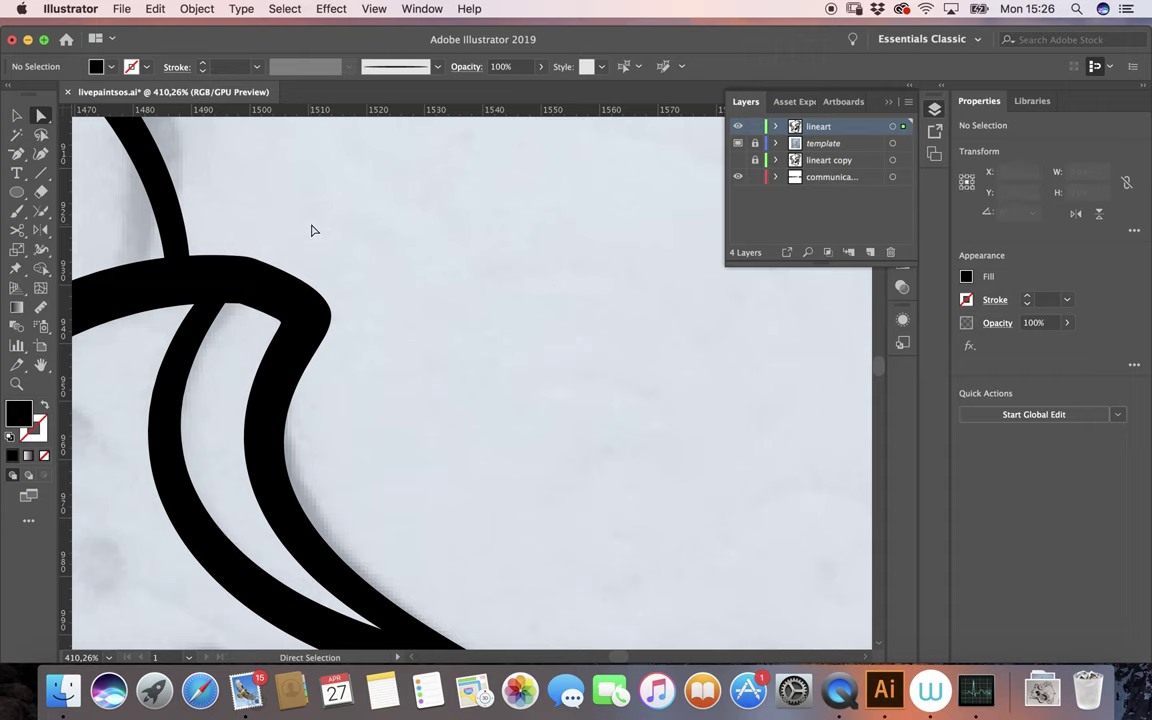
Delete the short stray stroke and the hook's thin pointed tip.
scroll(311, 231, down, 5)
click(280, 381)
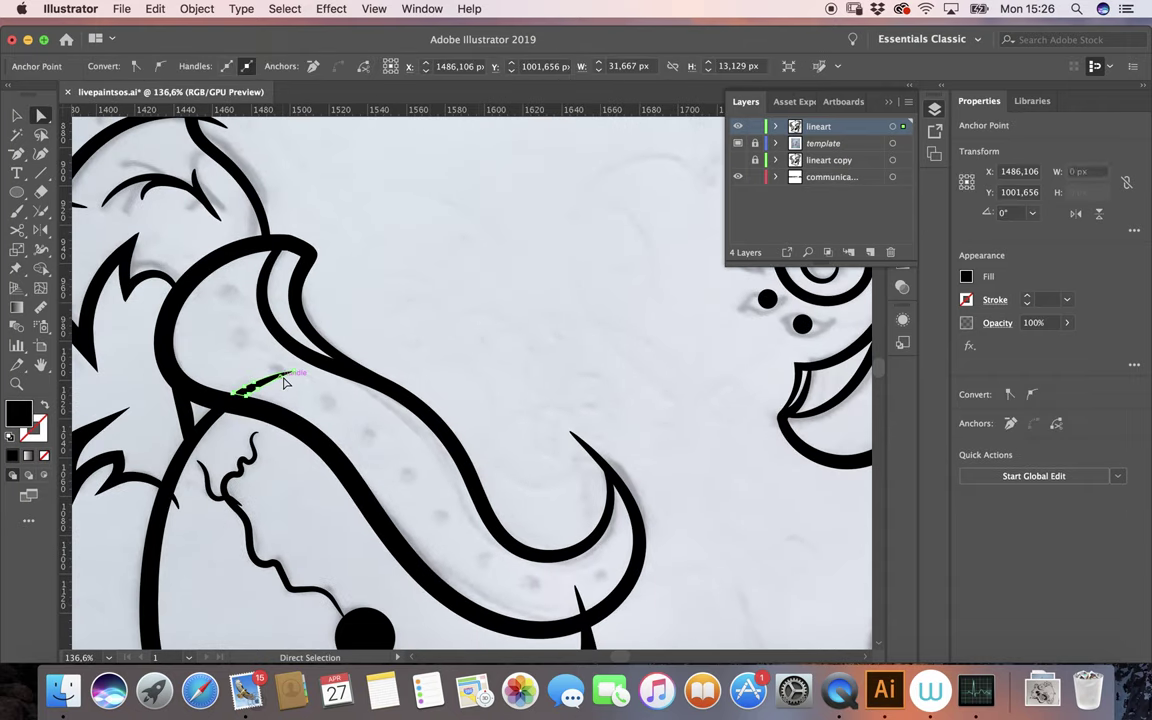
key(Delete)
scroll(425, 301, down, 3)
scroll(432, 303, down, 3)
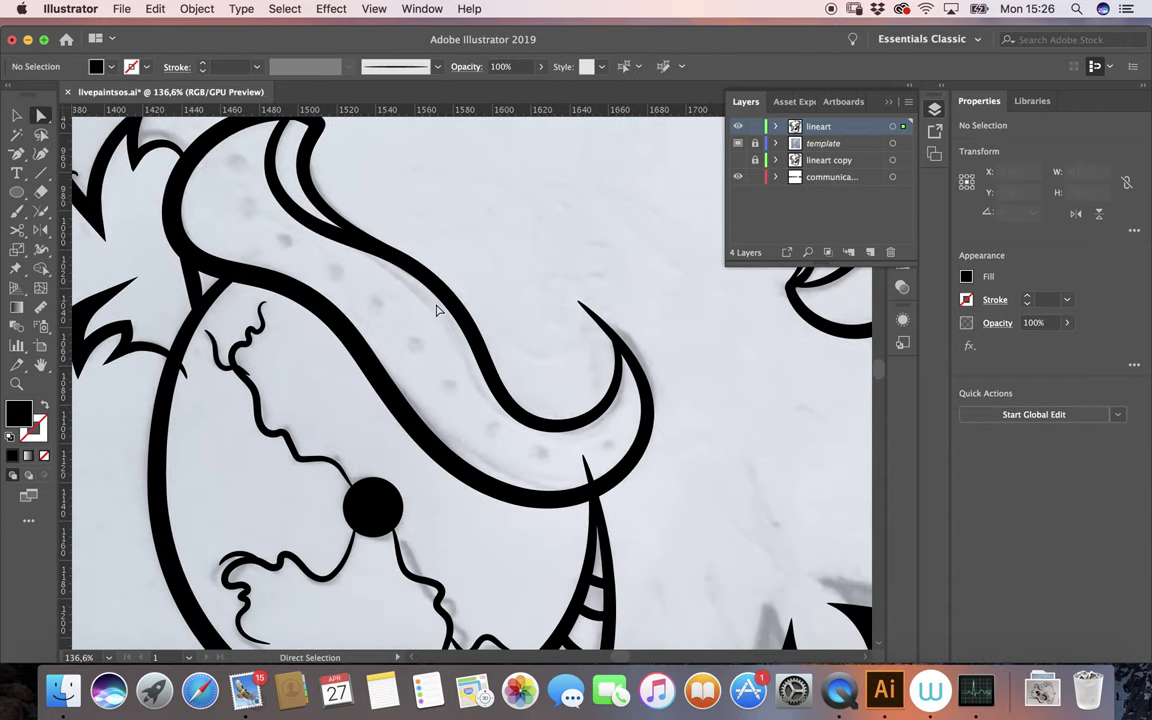
scroll(432, 303, down, 3)
scroll(591, 185, down, 3)
click(524, 170)
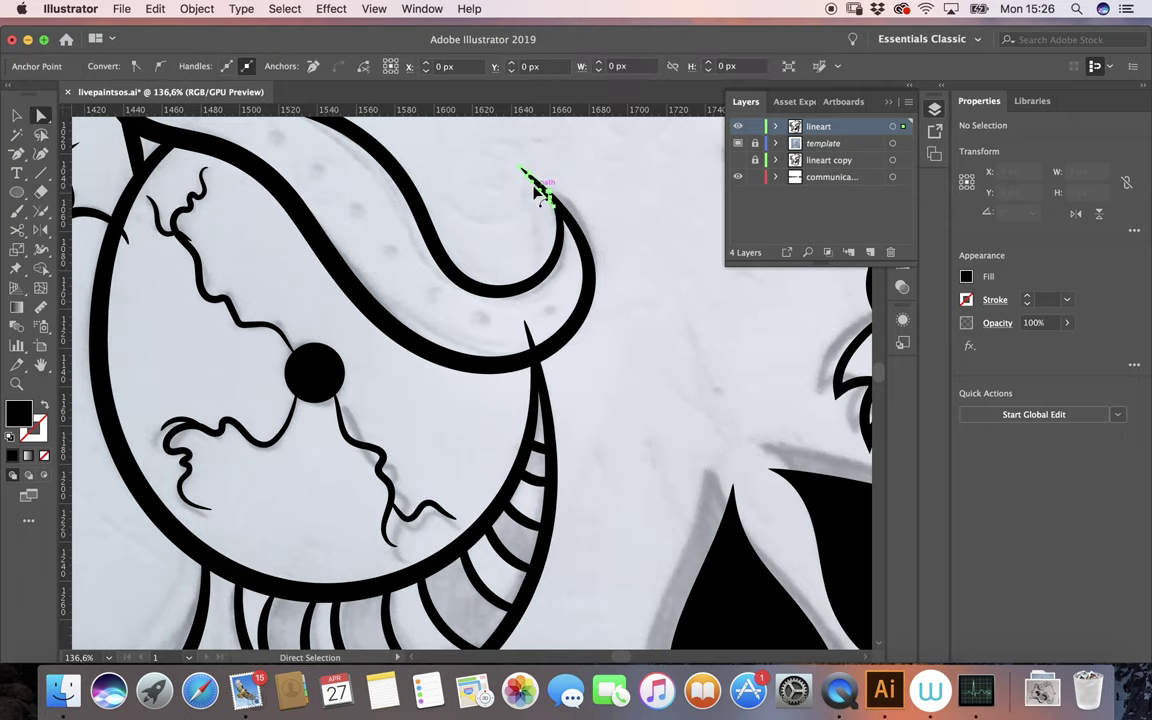
key(Delete)
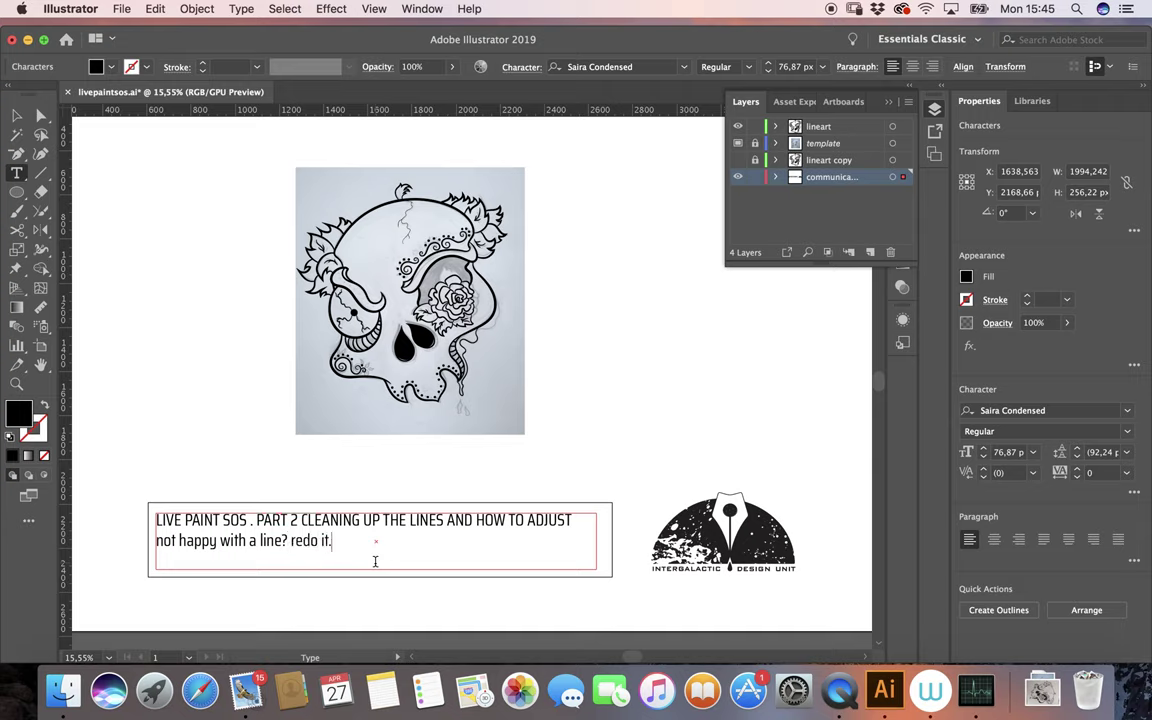
Add 'e so' so the caption ends 'redo it...like so', then exit editing.
text(e so)
key(Escape)
click(560, 245)
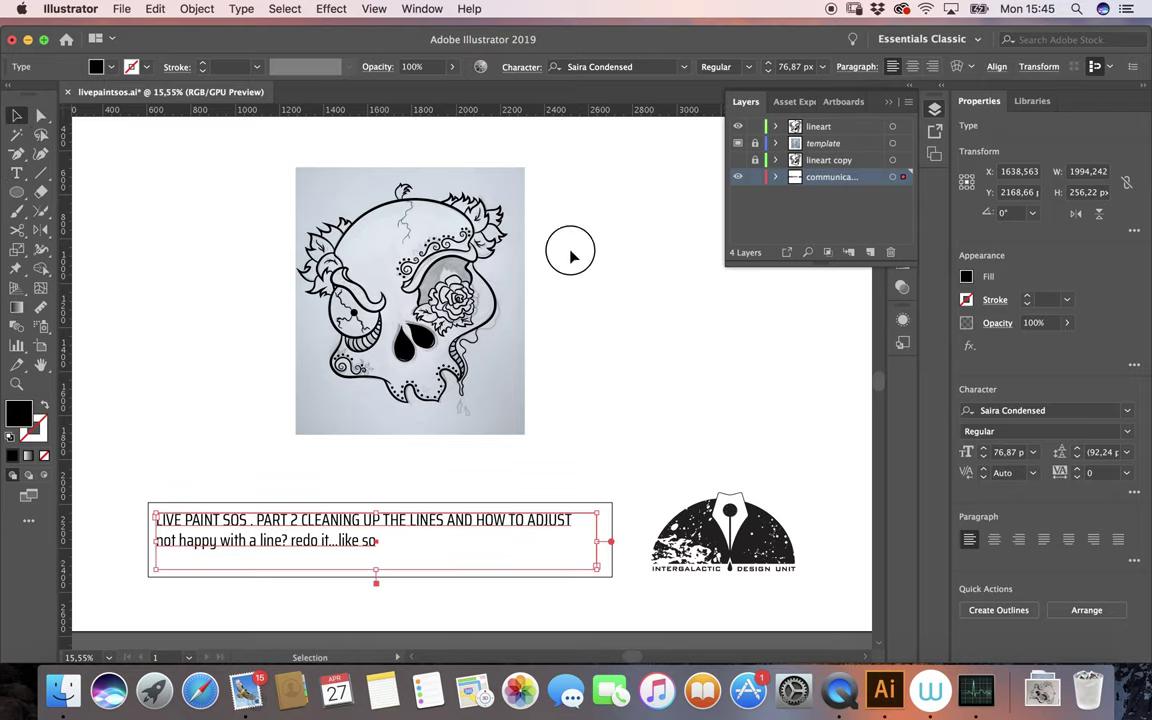
Make the lineart layer active and delete the thin inner curve inside the tongue.
click(797, 128)
scroll(395, 290, up, 3)
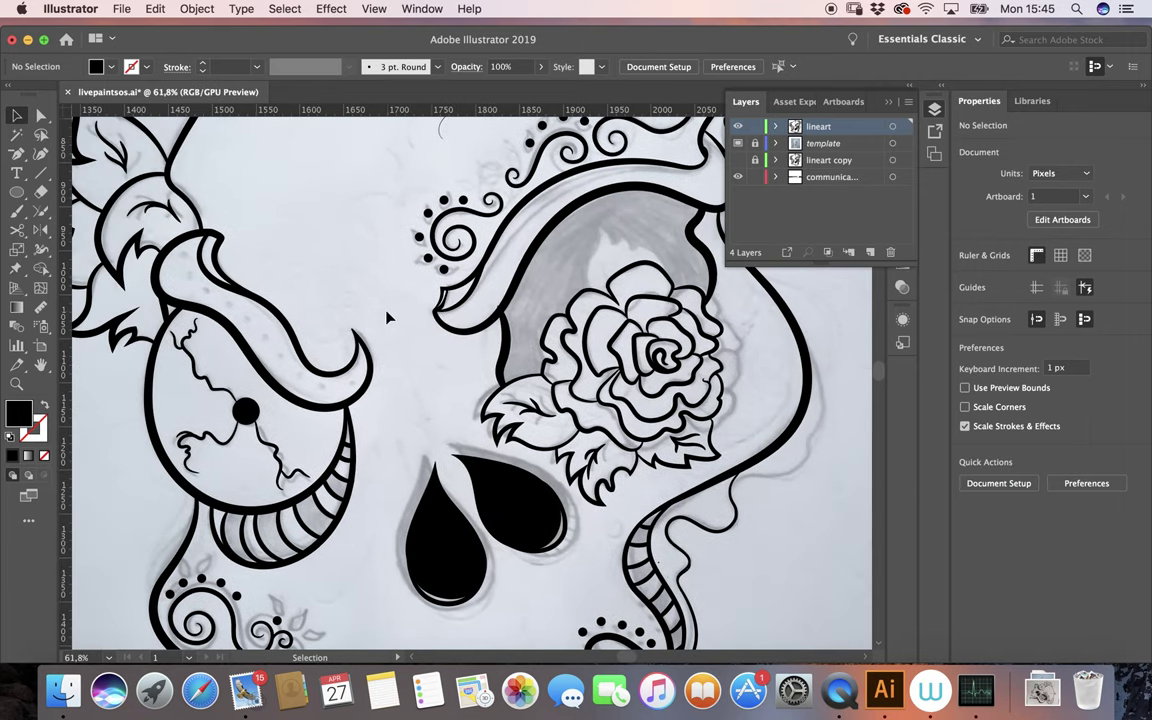
scroll(390, 318, up, 1)
scroll(337, 246, up, 2)
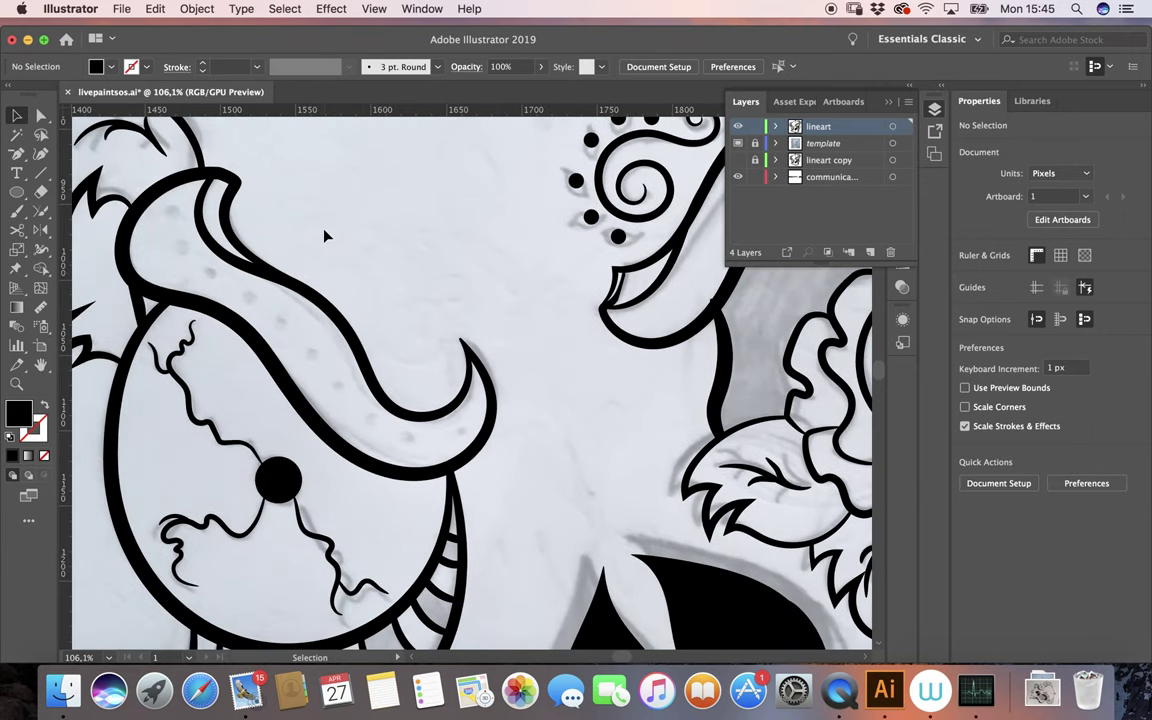
key(a)
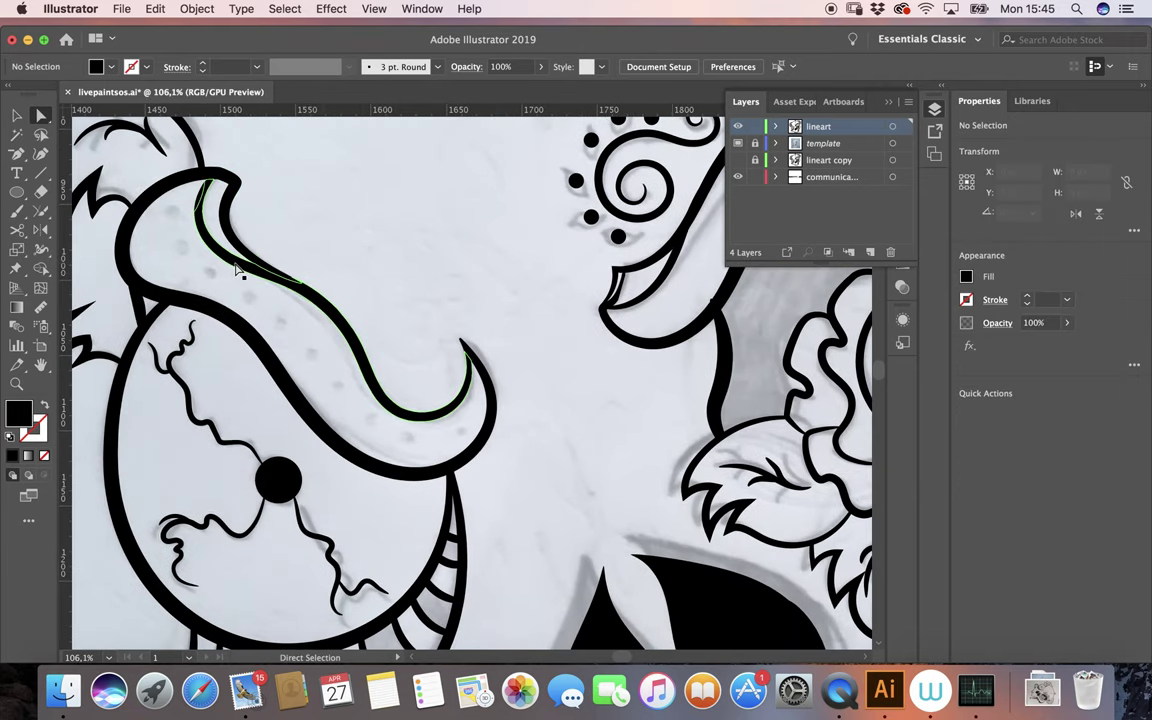
click(340, 327)
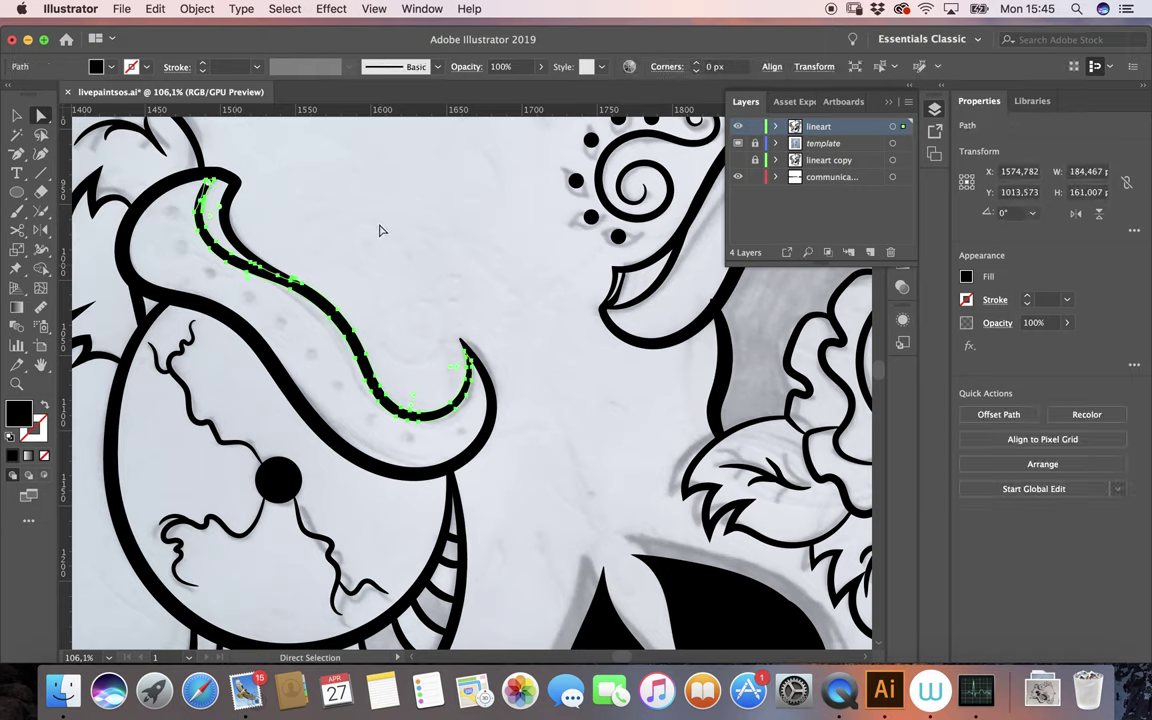
key(Delete)
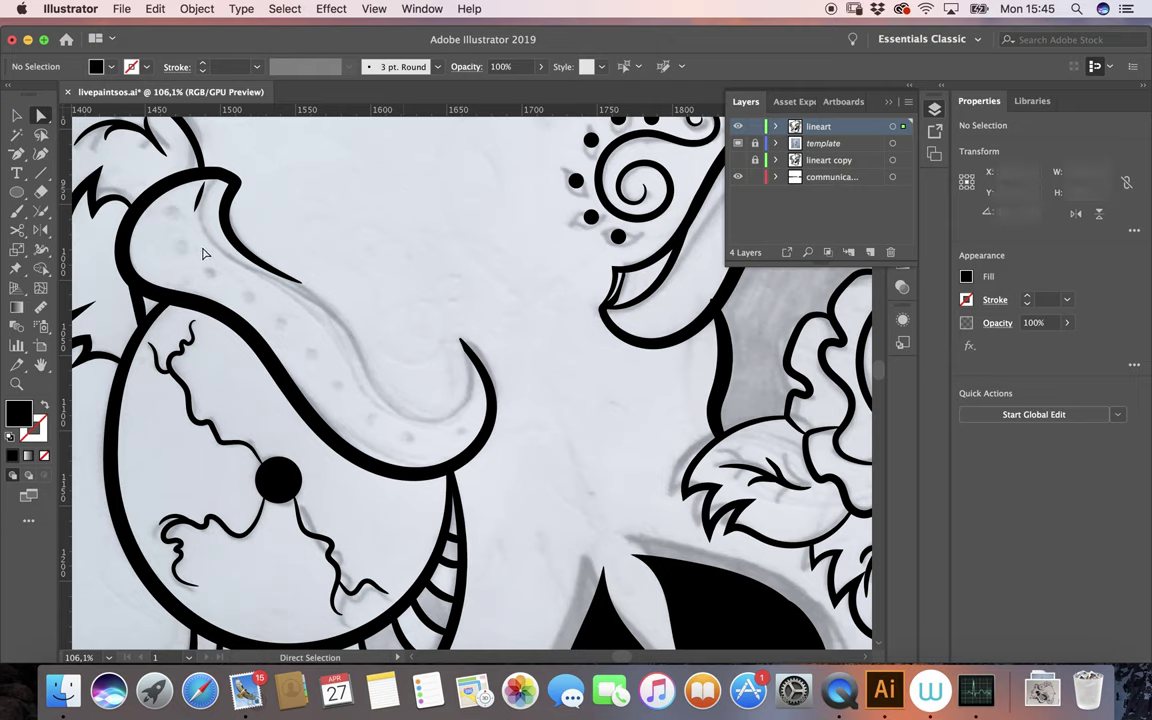
Remove the small leftover fragment of the deleted tongue curve.
click(200, 194)
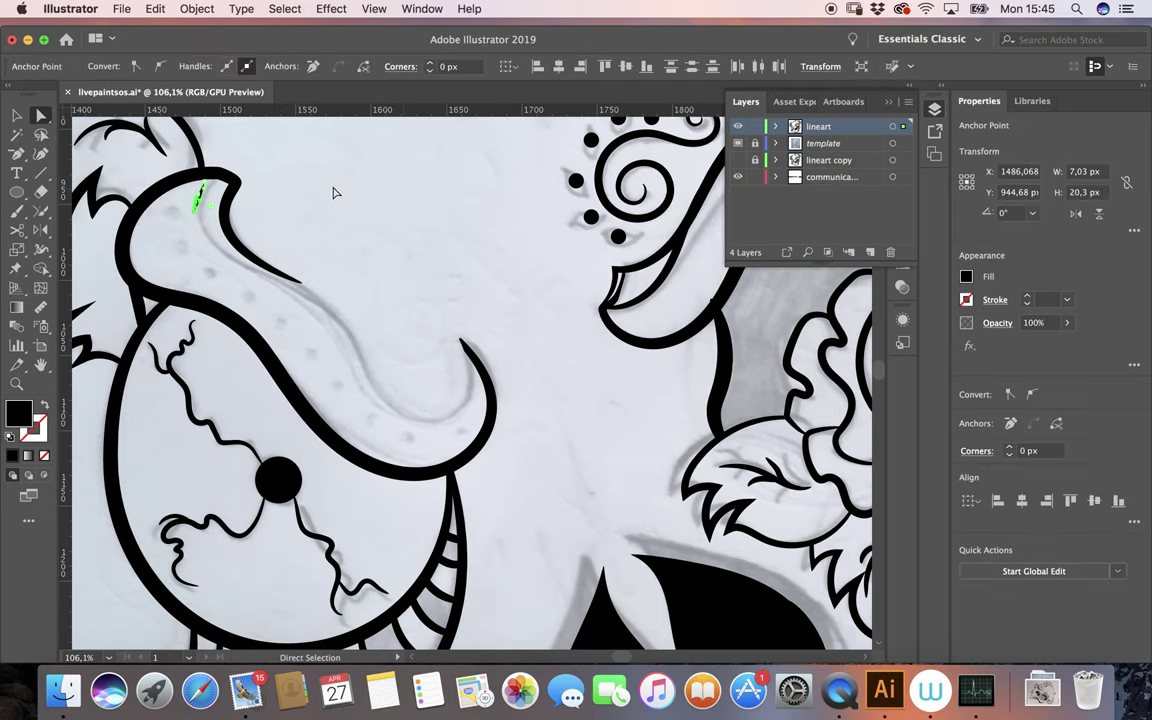
key(Delete)
key(Delete)
key(cmd+z)
click(199, 189)
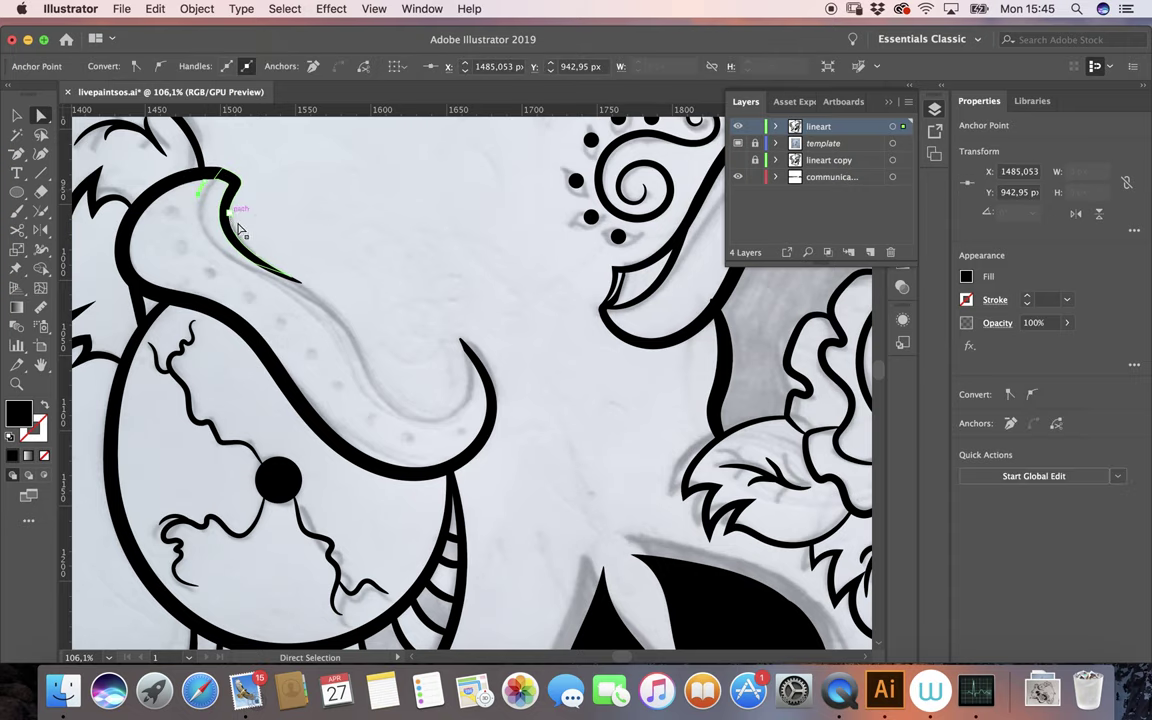
click(296, 230)
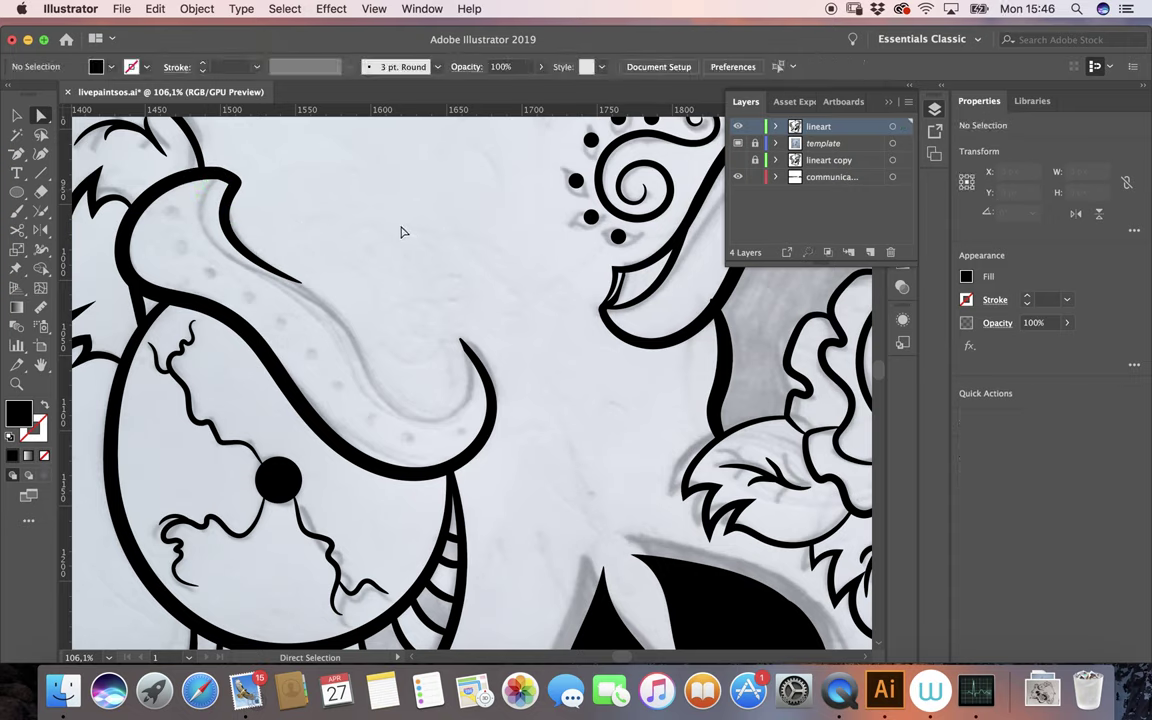
key(b)
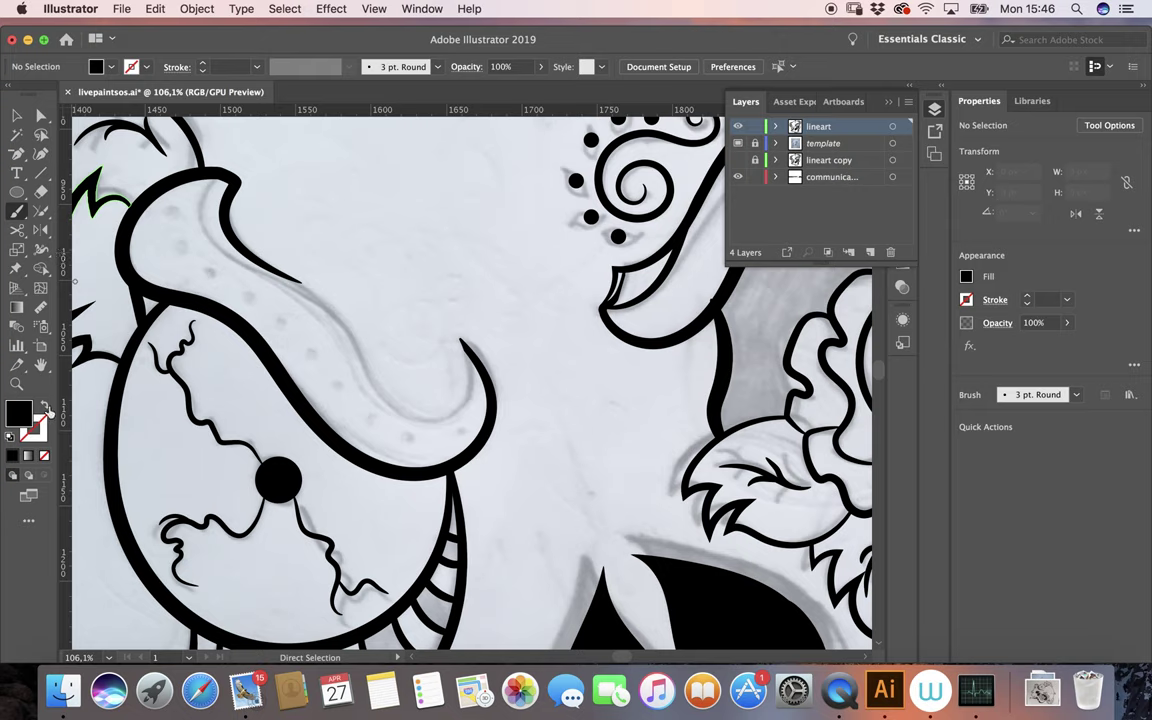
Set the Paintbrush to Art Brush 1 with a 0.1 cm stroke weight.
drag(377, 149, 410, 240)
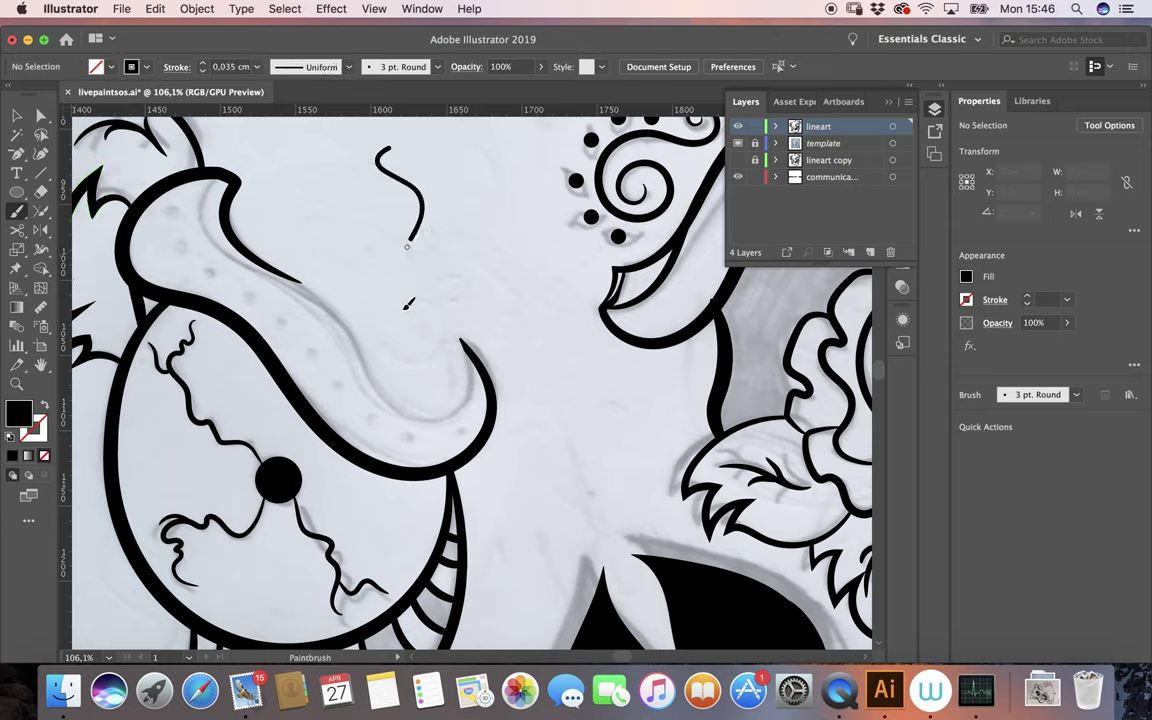
key(super+z)
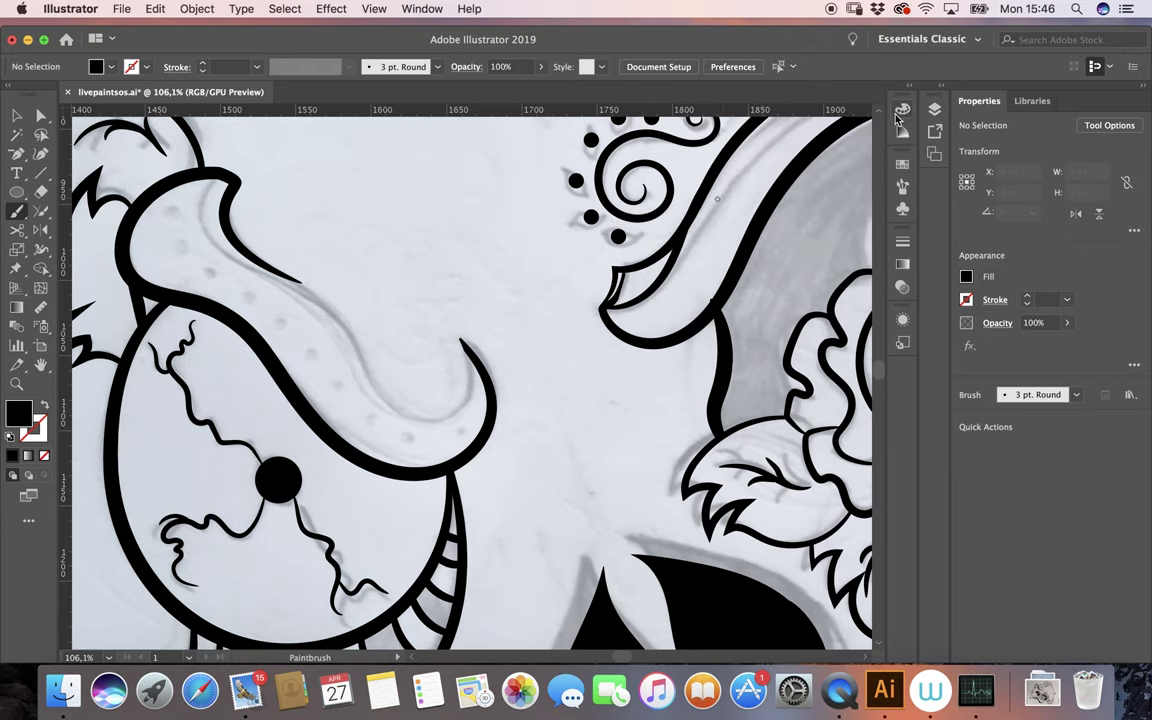
click(900, 199)
scroll(788, 211, down, 3)
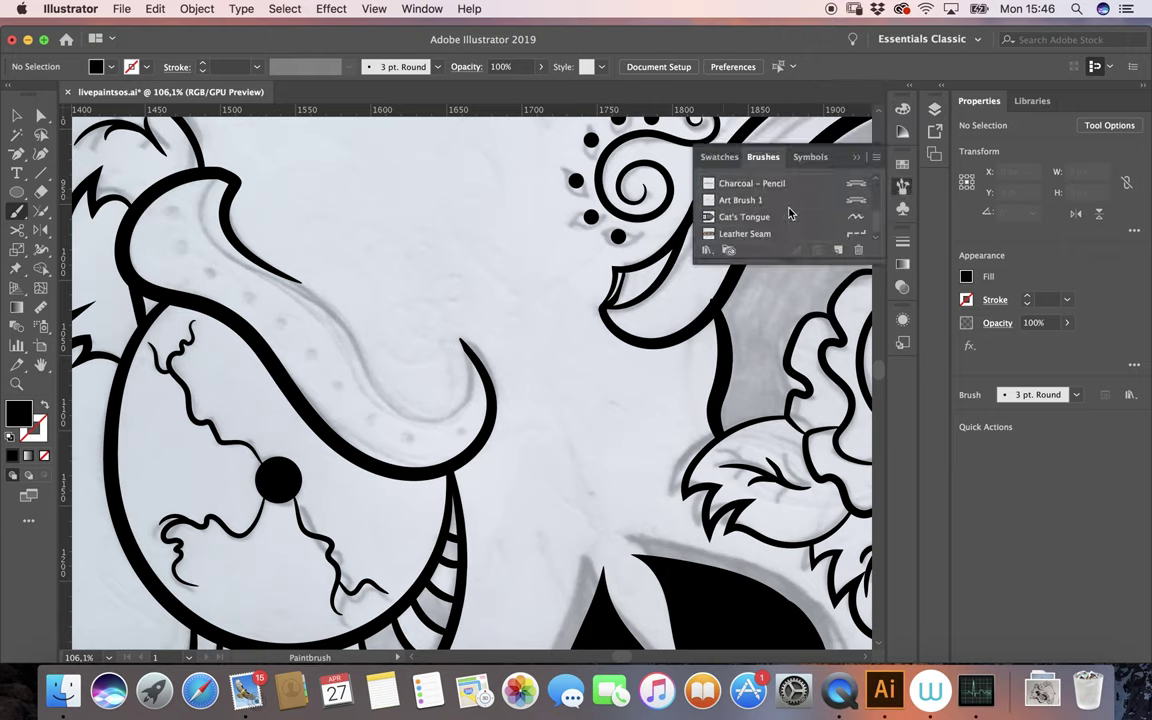
click(786, 205)
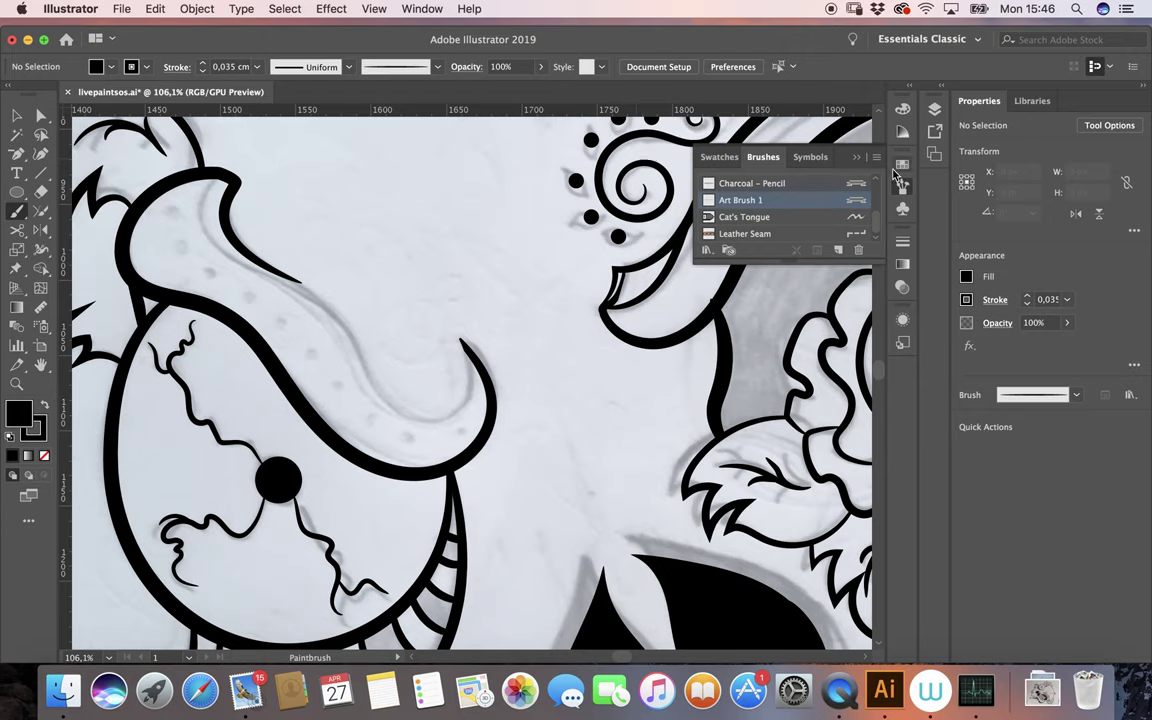
click(765, 155)
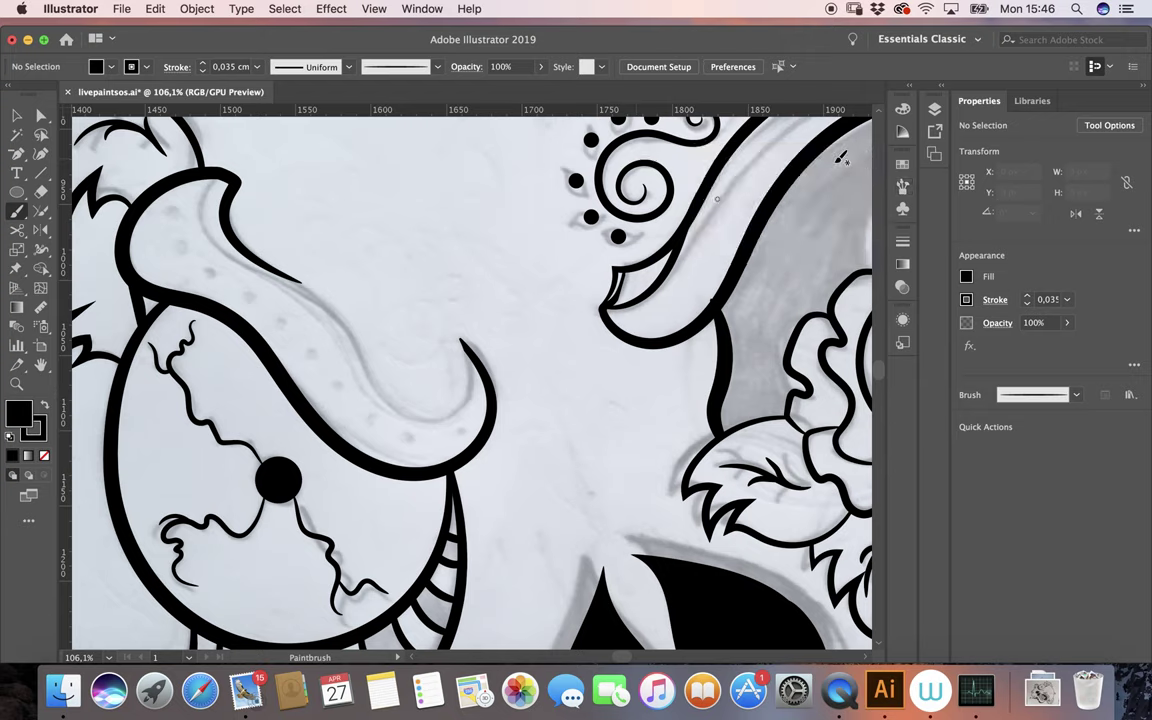
click(255, 67)
click(282, 176)
Paint a small S stroke beside the dotted swirl and redraw the tongue's inner curve.
drag(456, 148, 490, 242)
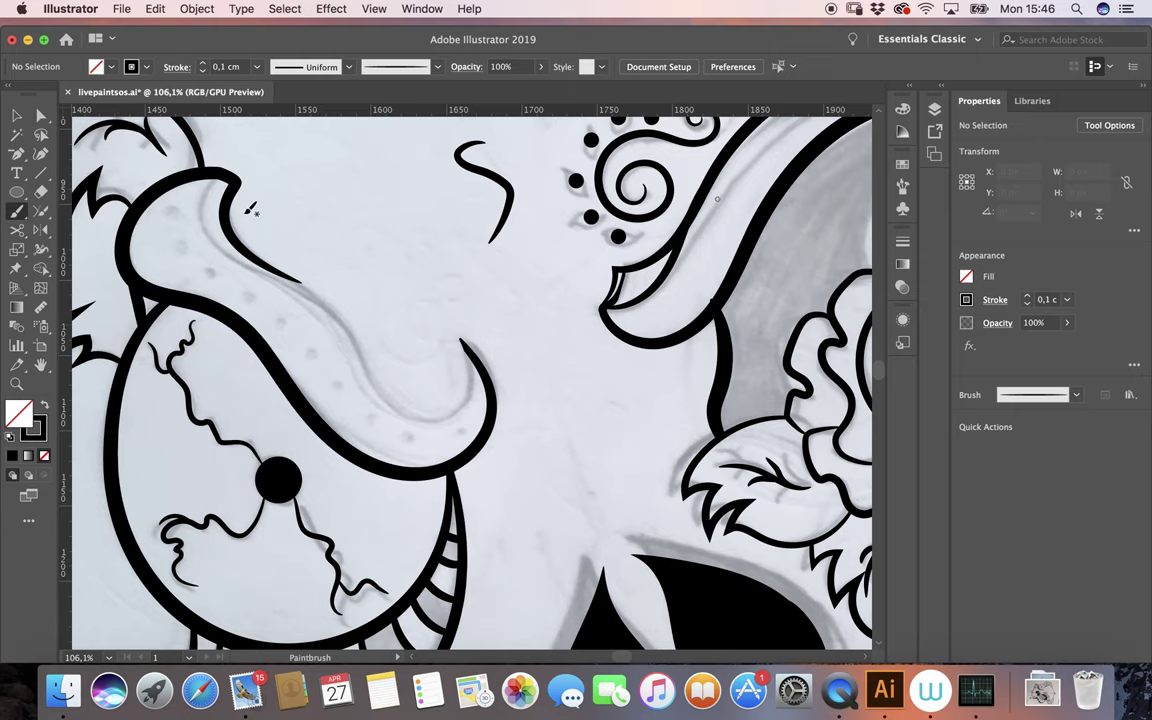
scroll(250, 208, down, 5)
scroll(225, 205, down, 3)
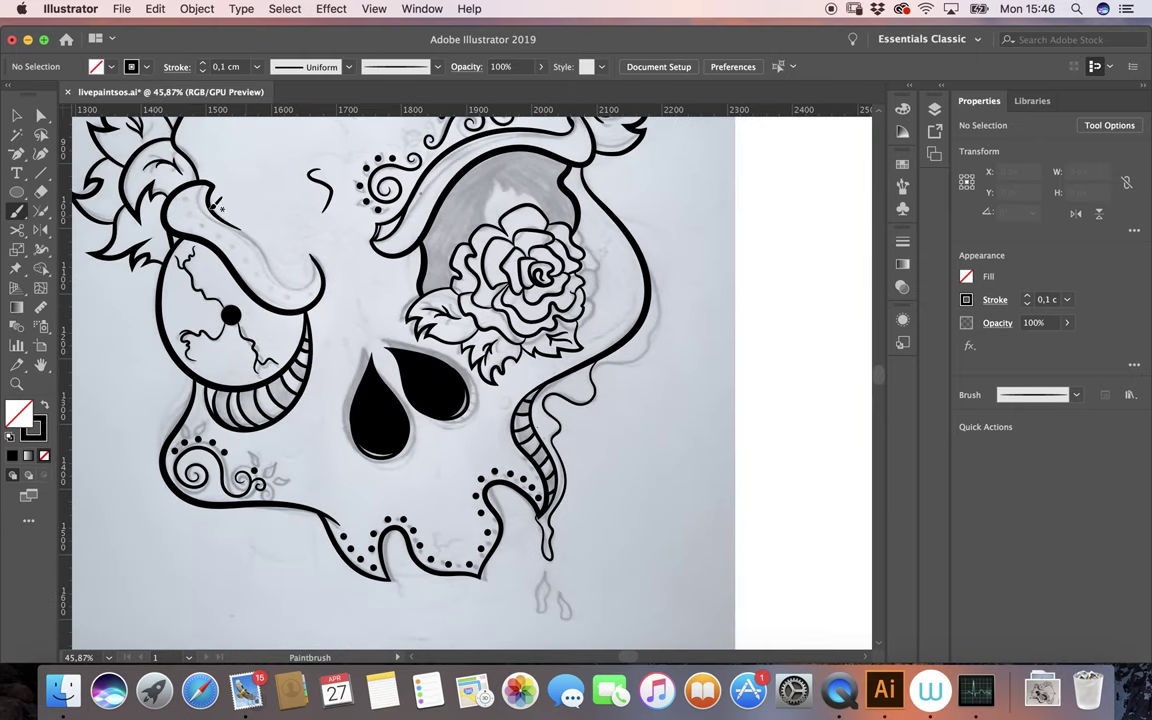
scroll(213, 183, up, 3)
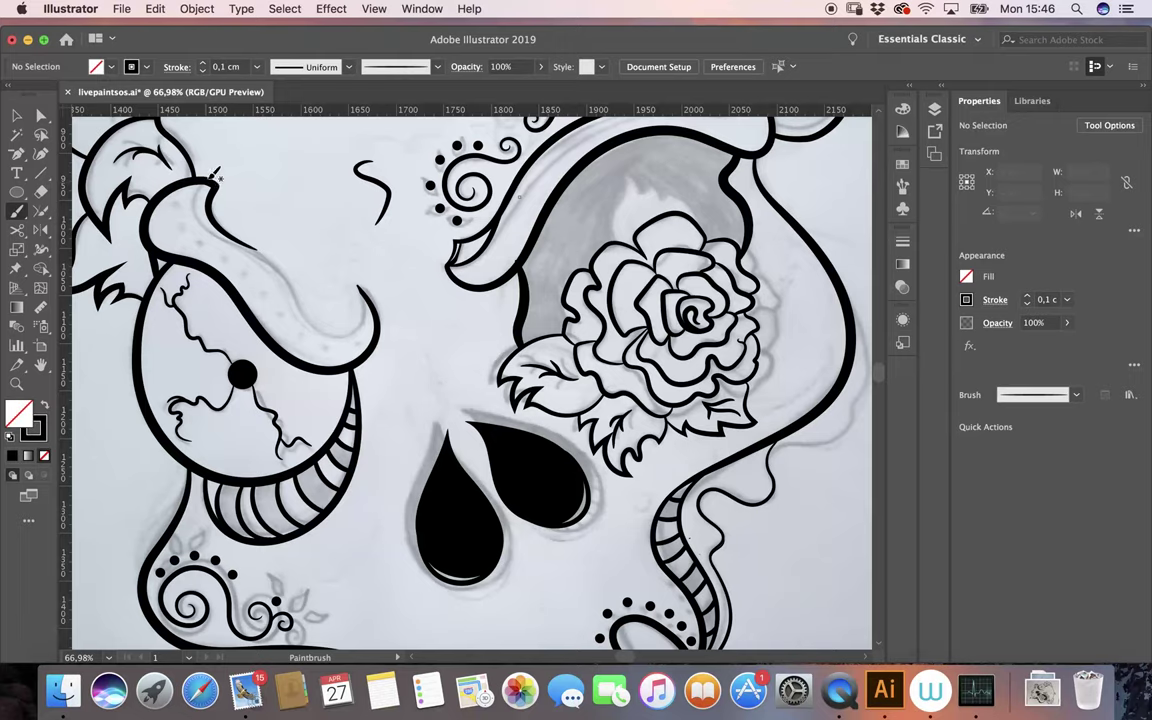
mouse_move(221, 168)
mouse_down()
mouse_move(222, 232)
mouse_move(321, 315)
mouse_move(347, 323)
mouse_move(367, 297)
mouse_up()
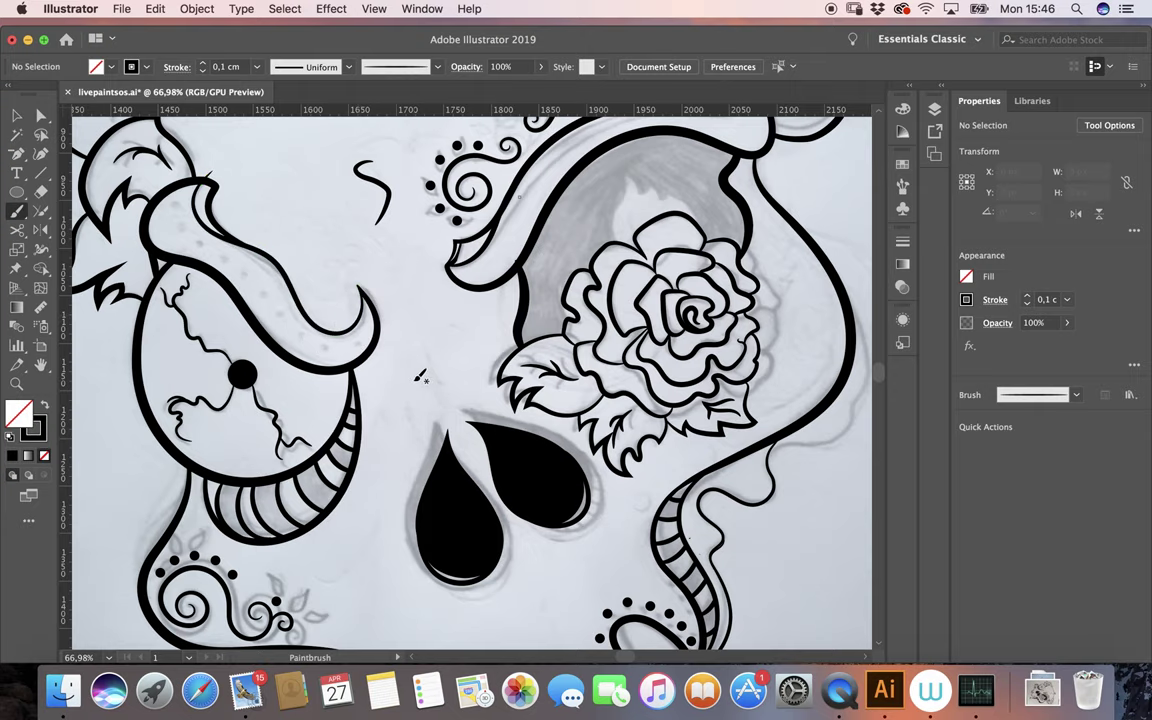
scroll(345, 238, up, 5)
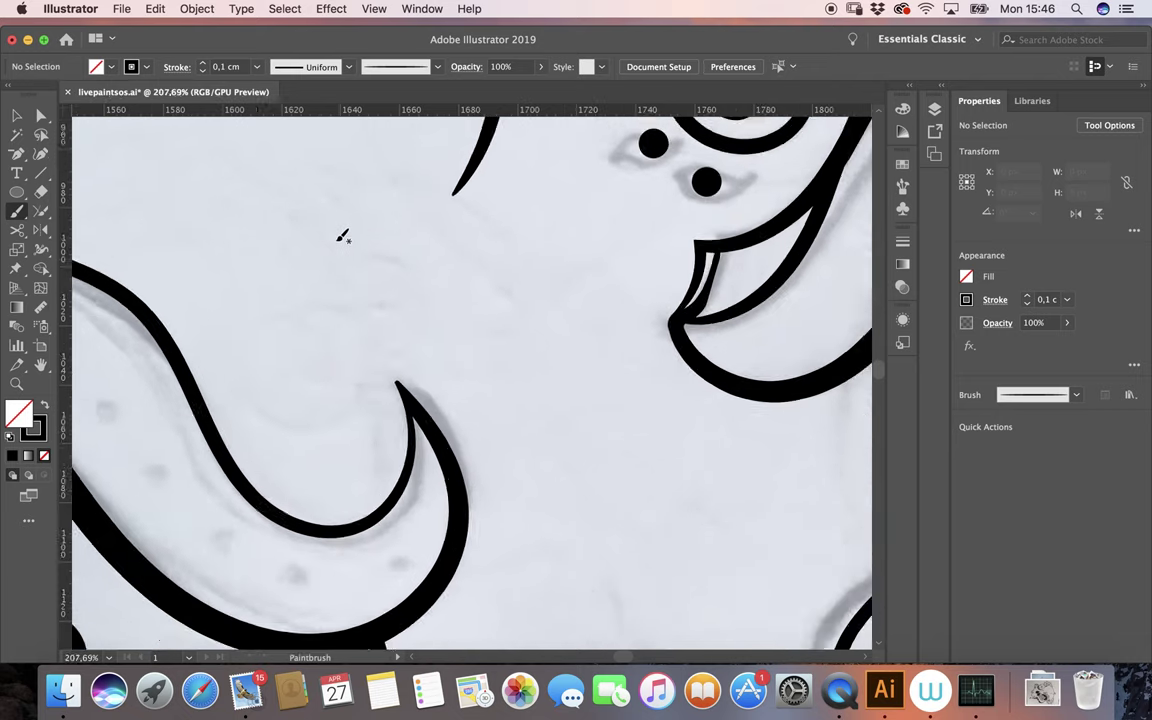
scroll(345, 238, down, 5)
scroll(345, 240, up, 2)
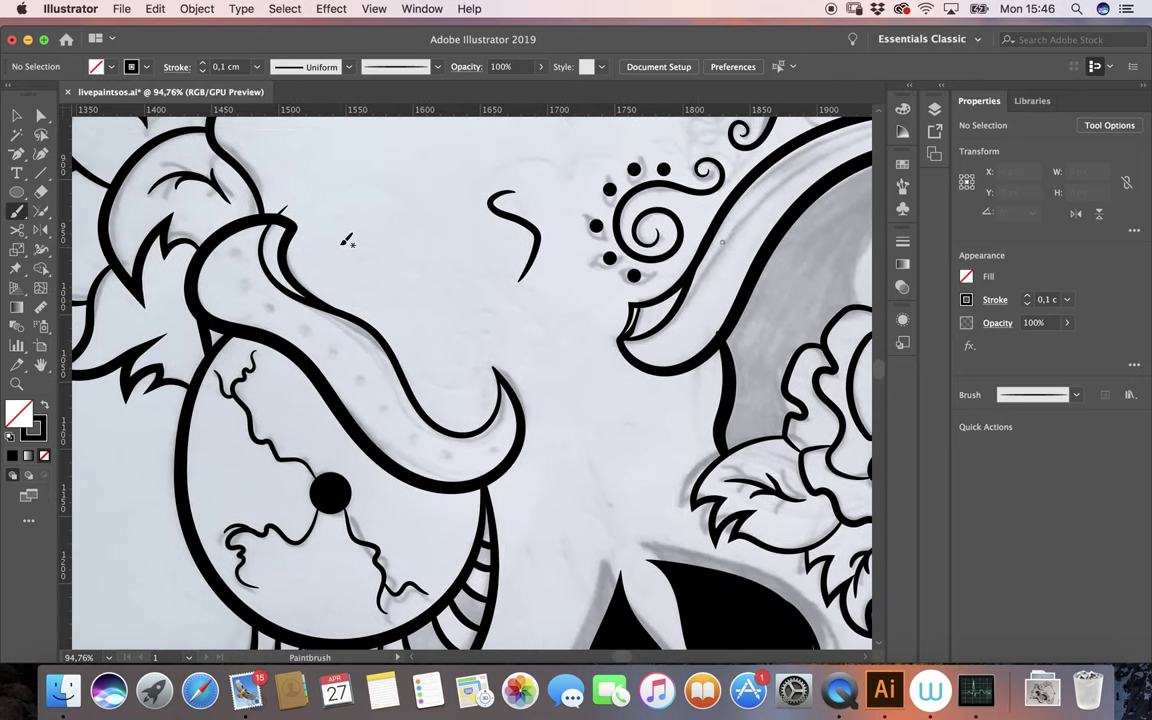
scroll(318, 220, up, 1)
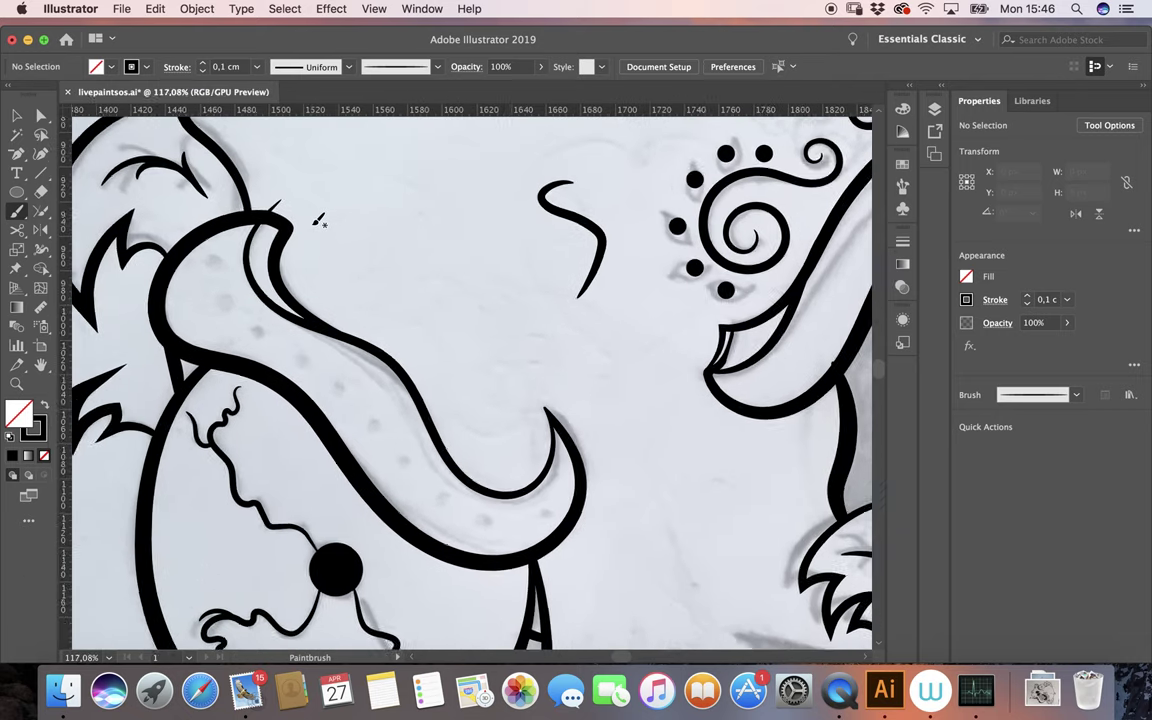
scroll(318, 220, up, 1)
Give the redrawn tongue curve a 0.15 cm stroke weight.
key(v)
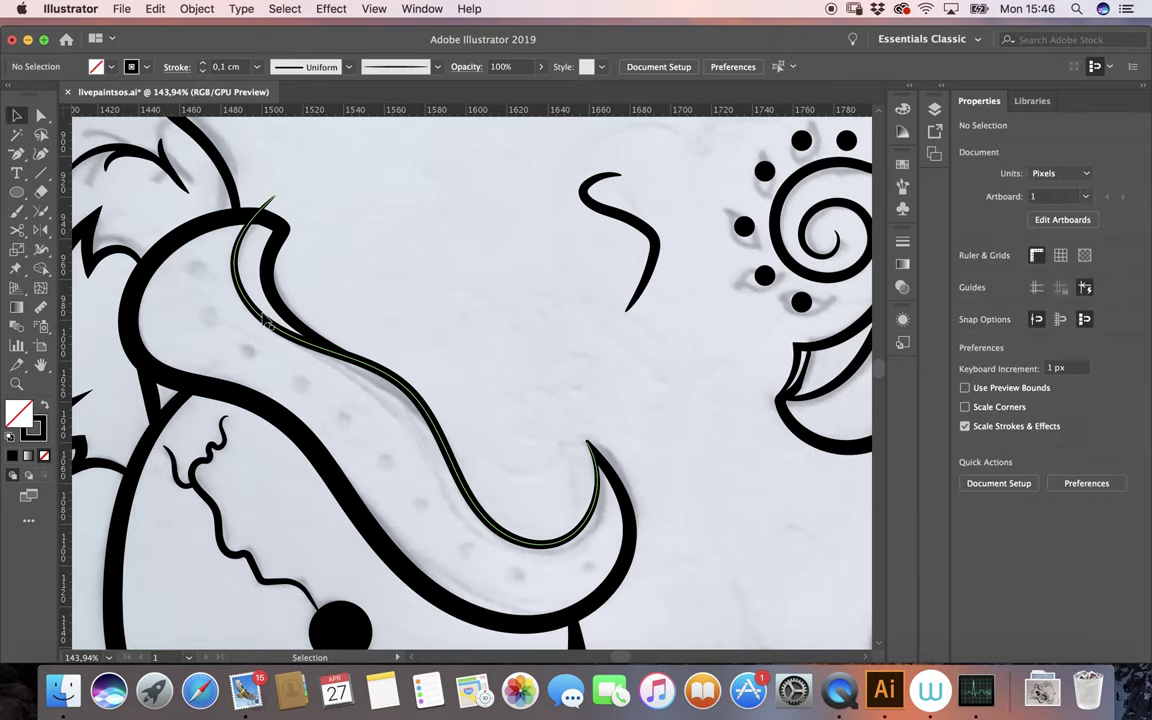
click(240, 288)
click(230, 67)
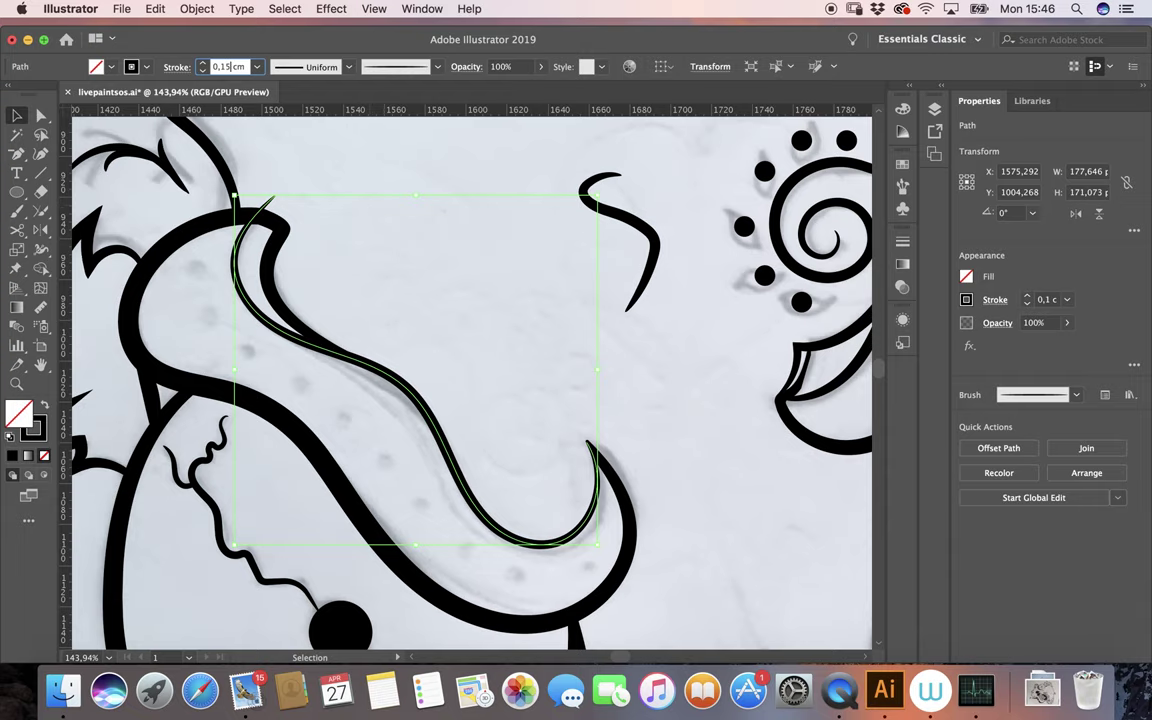
key(Return)
click(449, 333)
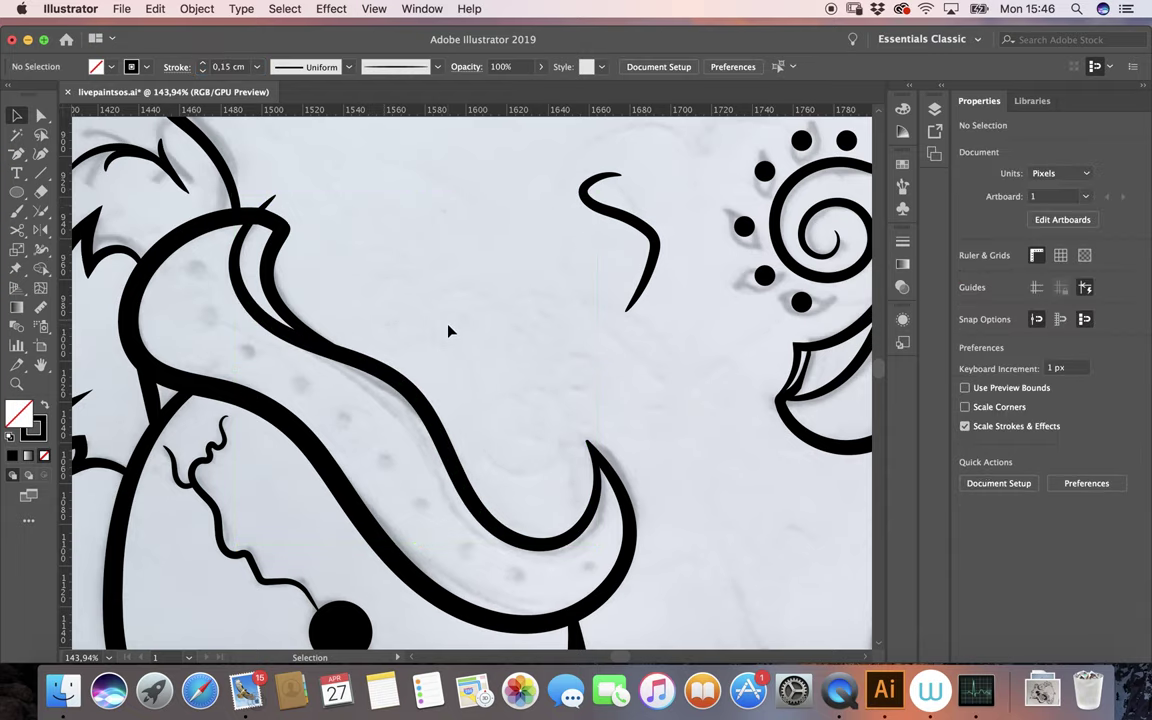
scroll(449, 331, down, 2)
scroll(449, 331, down, 4)
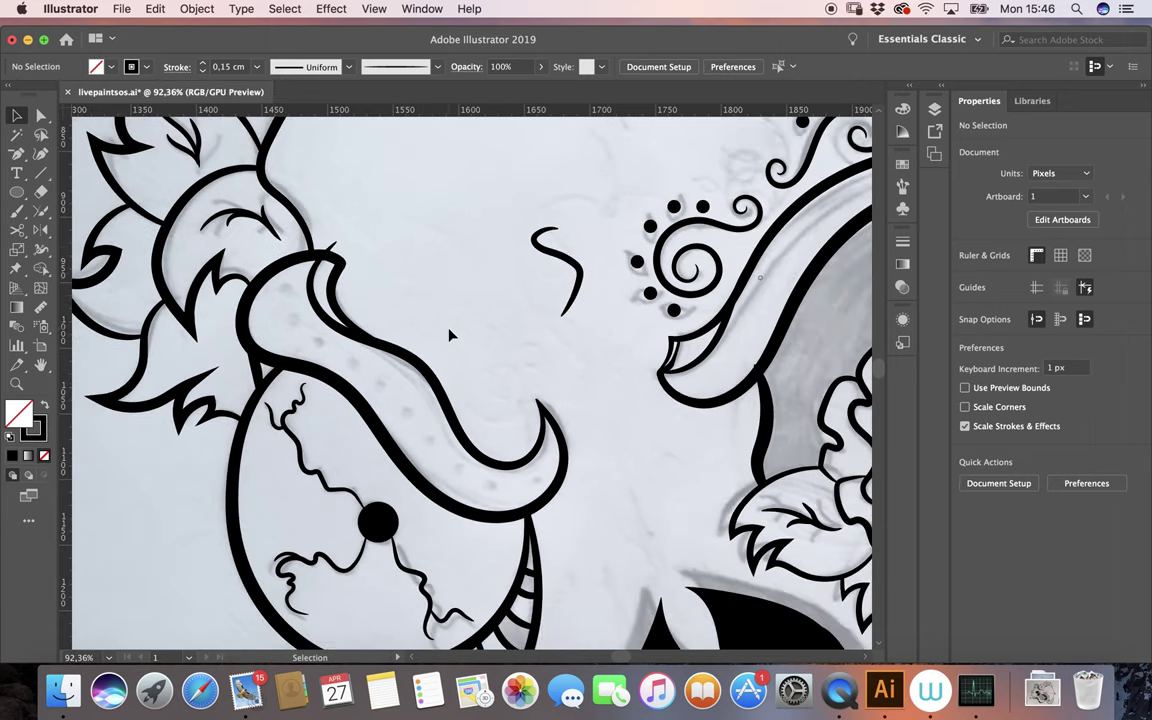
scroll(449, 331, down, 3)
scroll(449, 331, down, 1)
scroll(449, 328, up, 1)
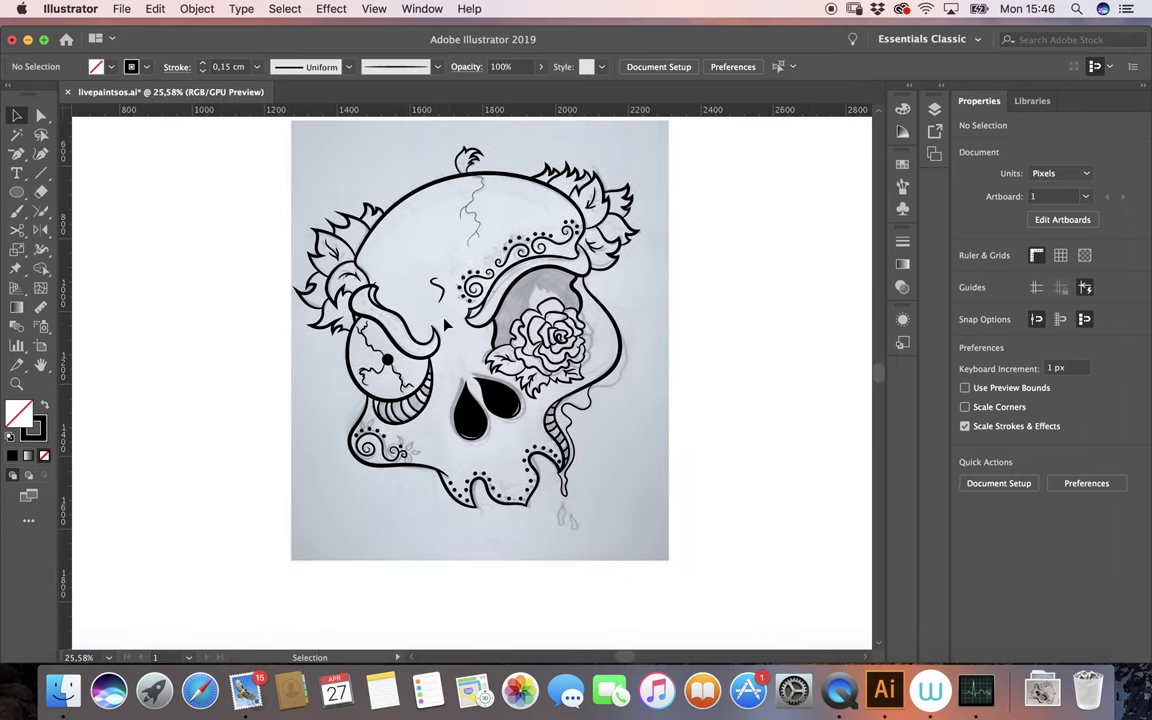
scroll(449, 326, up, 3)
Delete the small S-shaped stroke beside the dotted swirl.
key(a)
drag(372, 218, 440, 285)
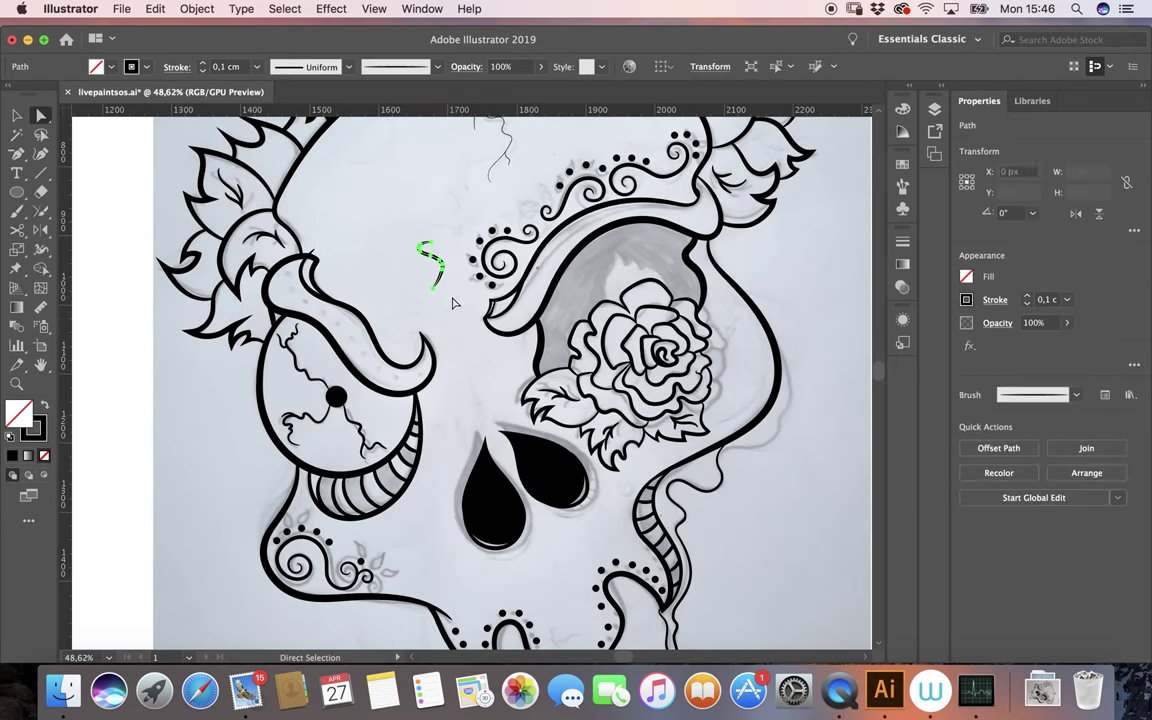
key(Delete)
scroll(419, 272, down, 2)
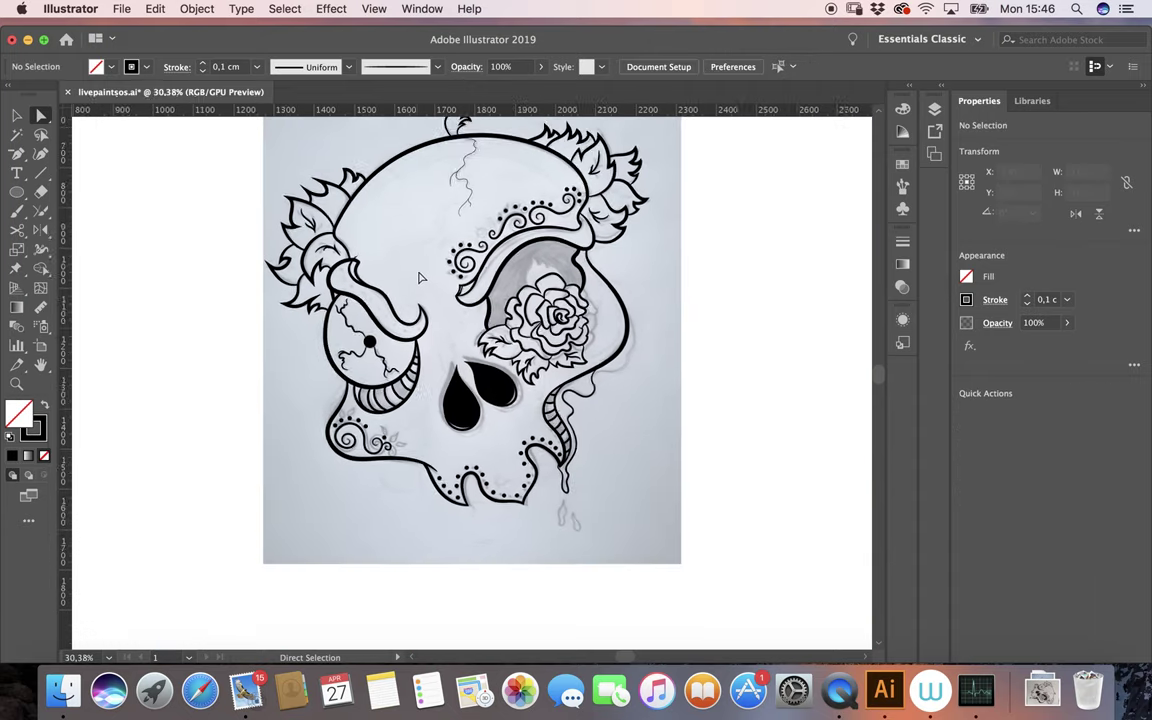
scroll(419, 272, down, 1)
Select all of the skull line art with the Selection tool.
click(16, 117)
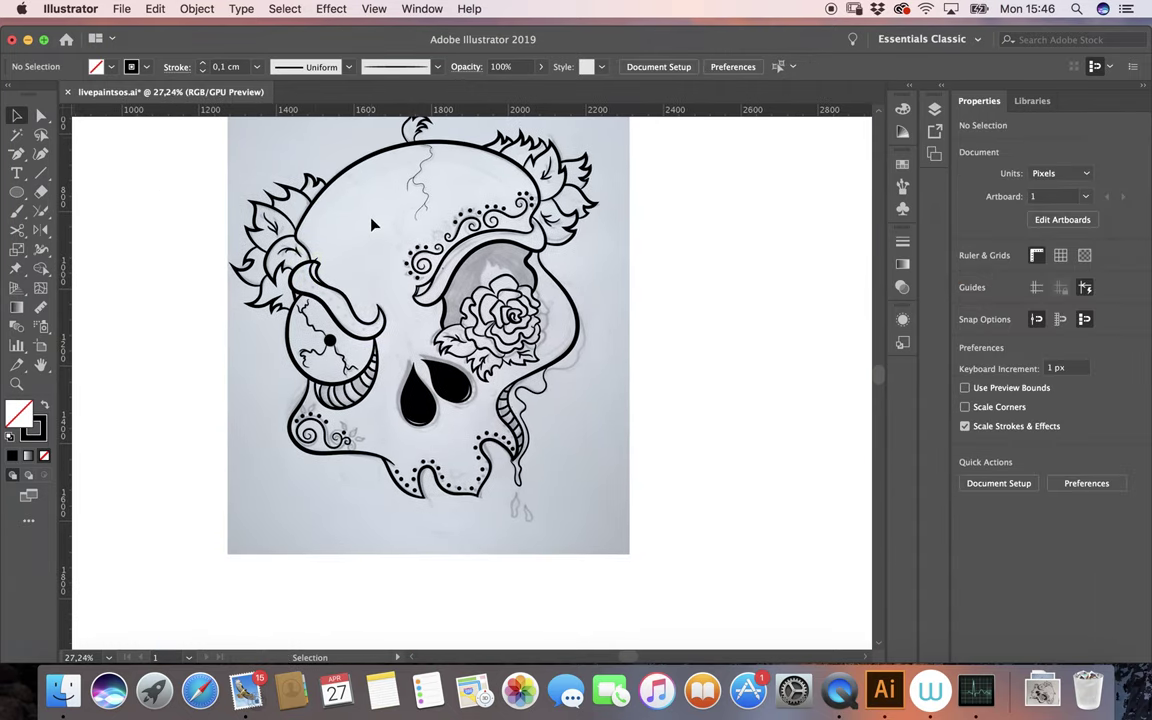
scroll(221, 257, down, 1)
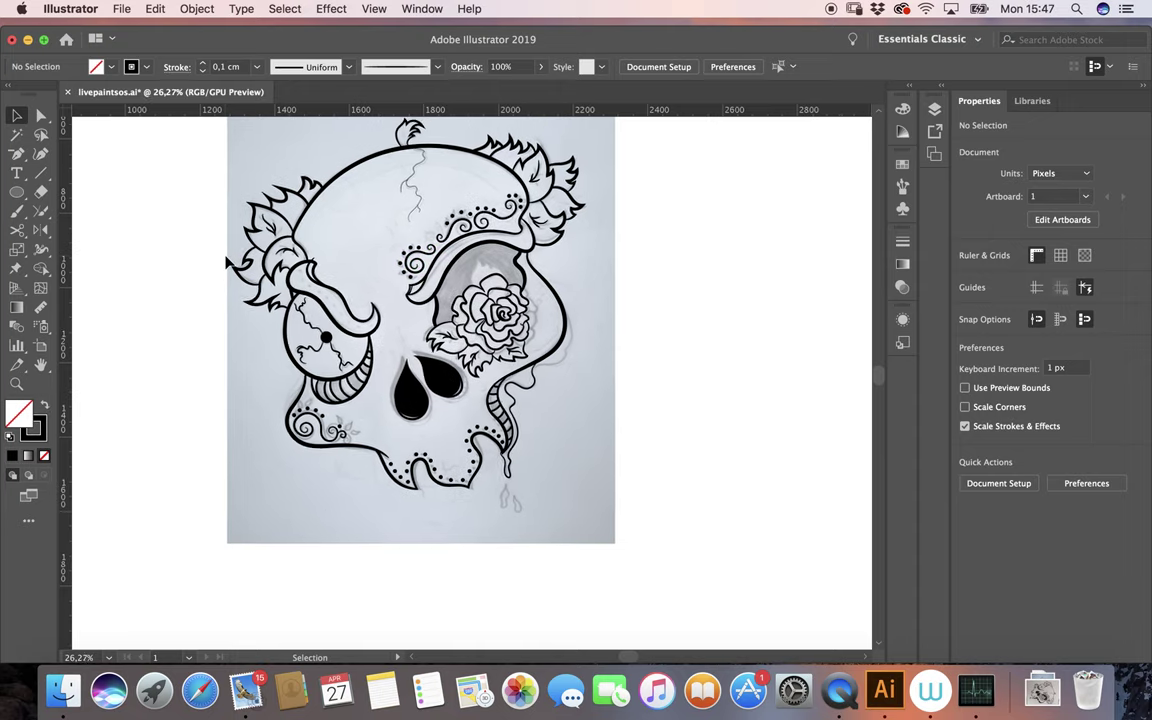
scroll(200, 250, right, 3)
drag(144, 144, 600, 574)
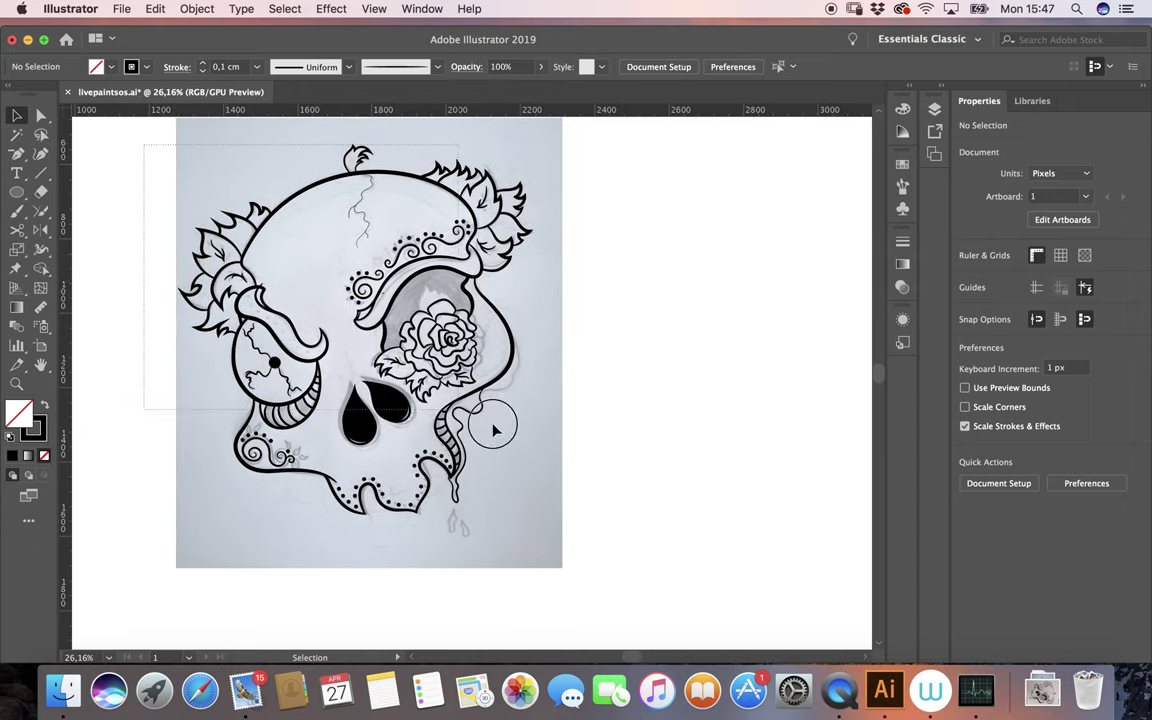
Group the selected skull line art and expand its appearance.
drag(601, 578, 592, 573)
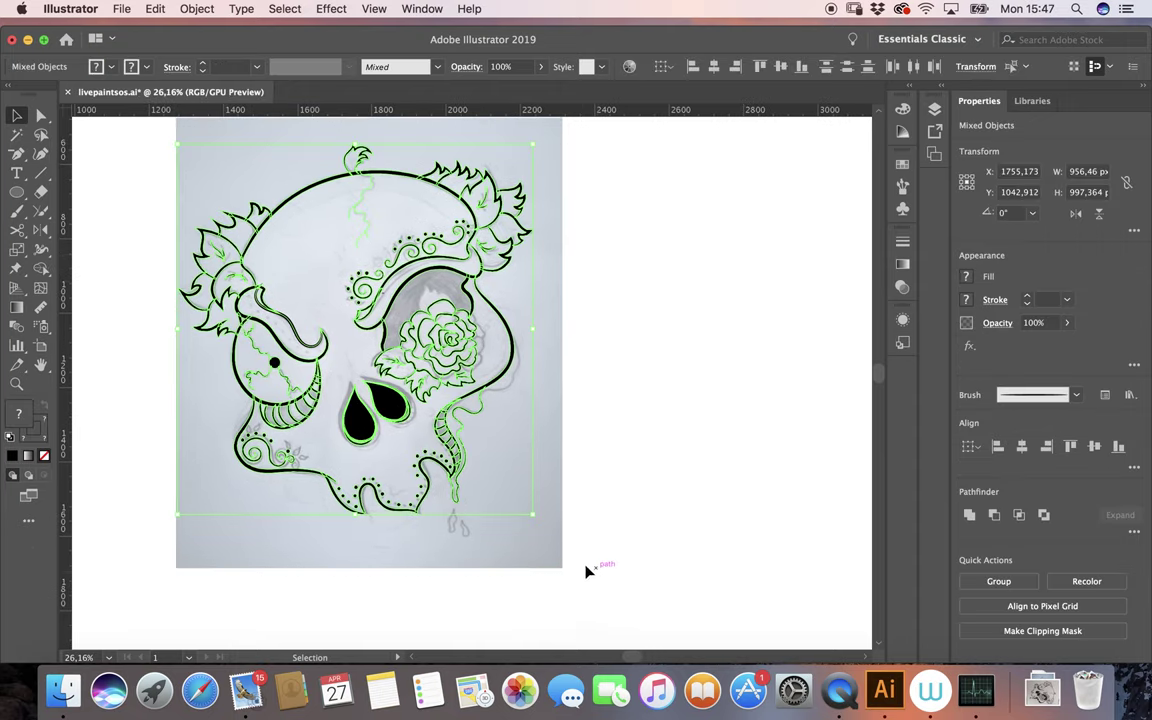
click(196, 9)
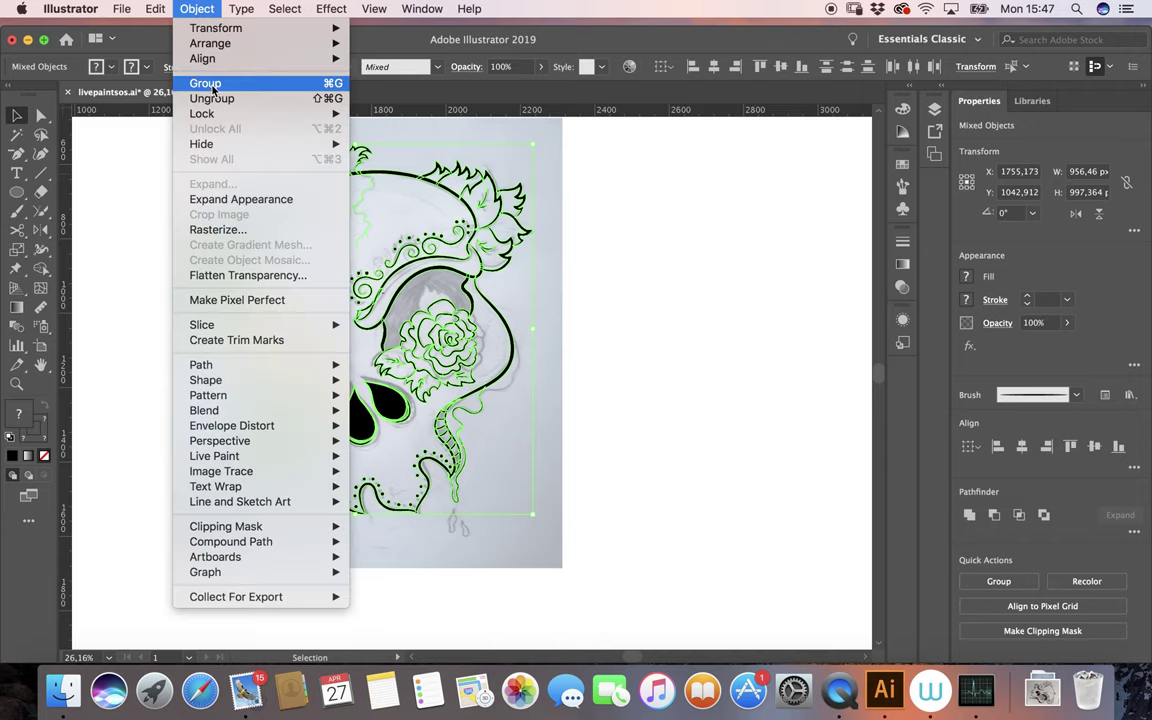
click(205, 81)
click(200, 9)
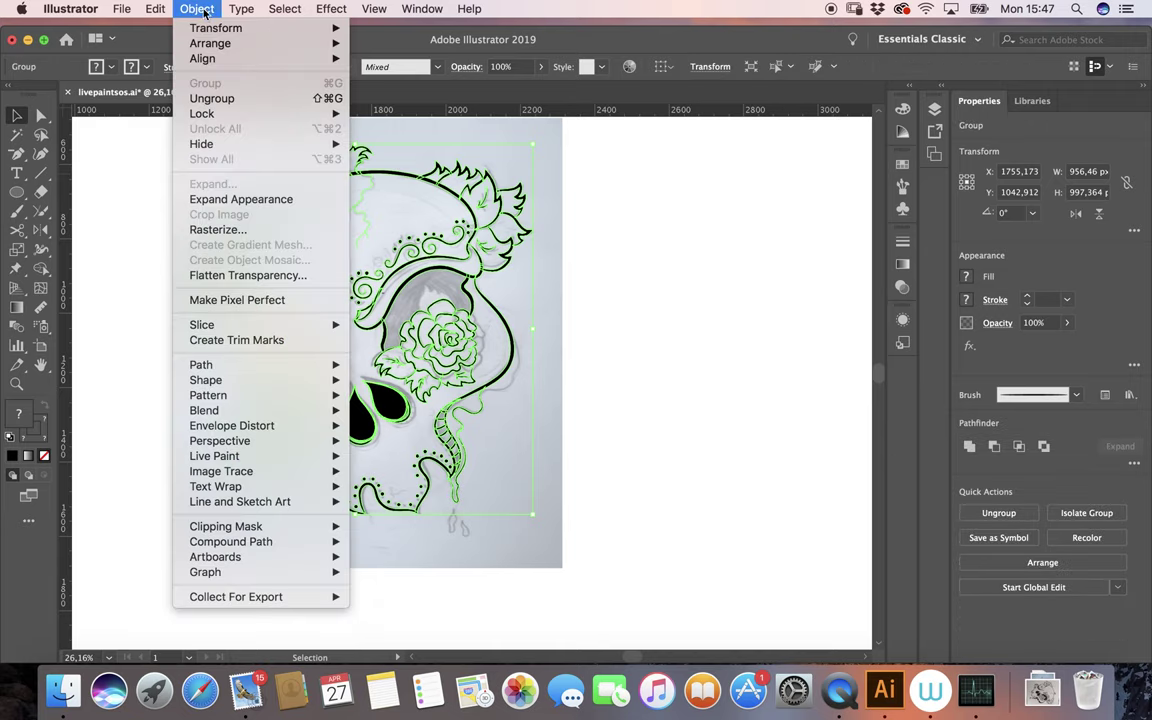
click(253, 200)
click(205, 9)
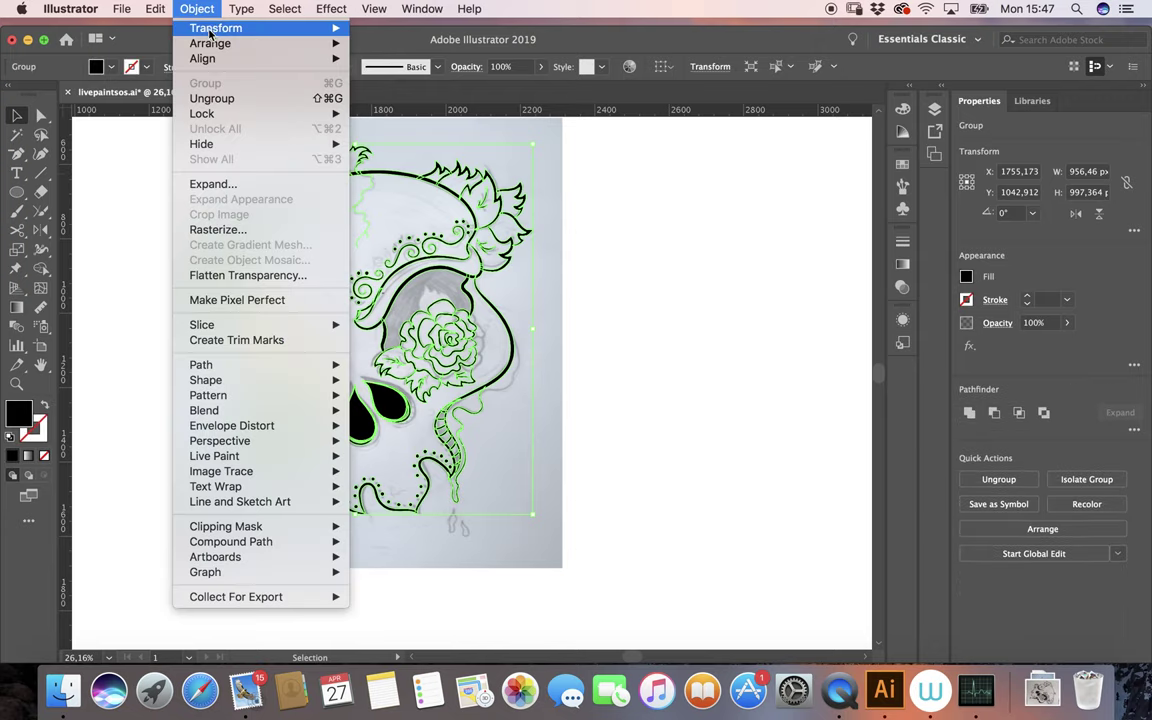
click(222, 188)
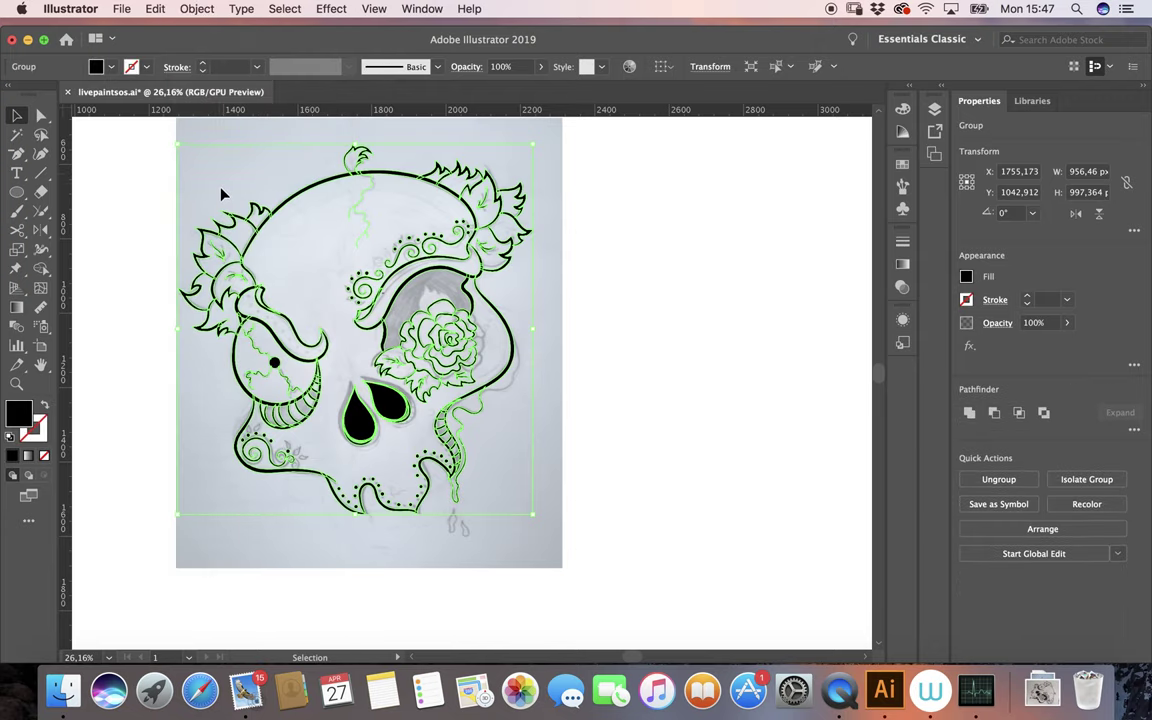
Convert the line art to a Live Paint group, then expand it back into a plain group.
click(215, 8)
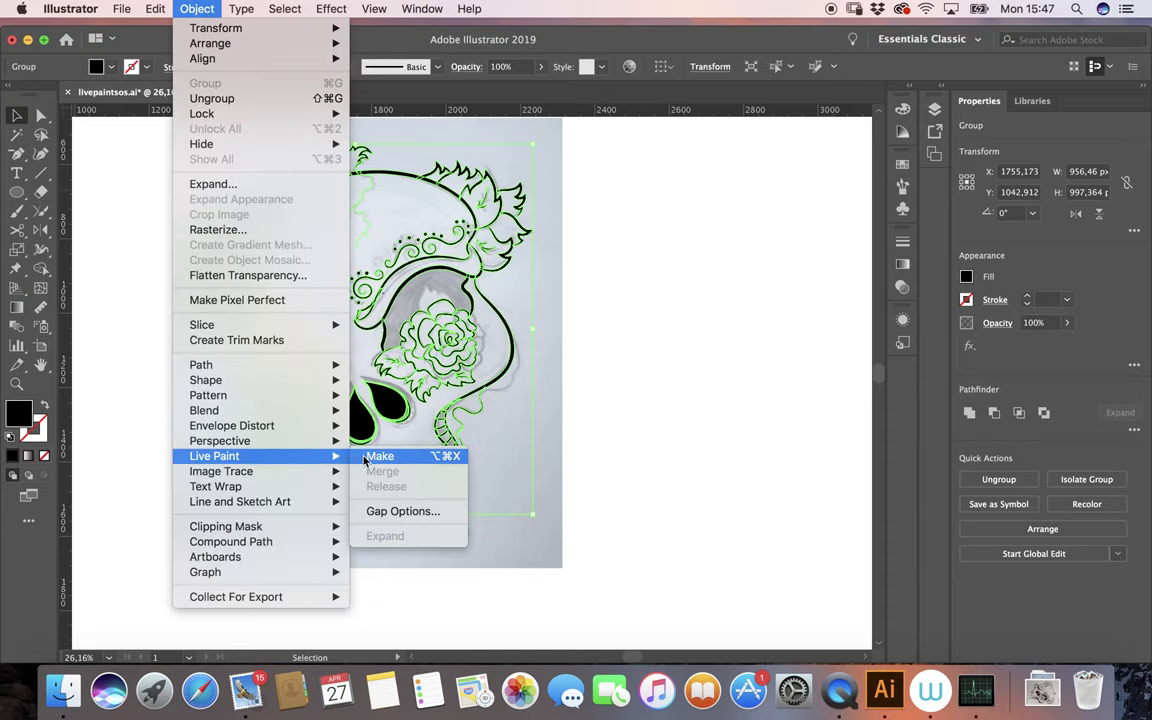
click(370, 457)
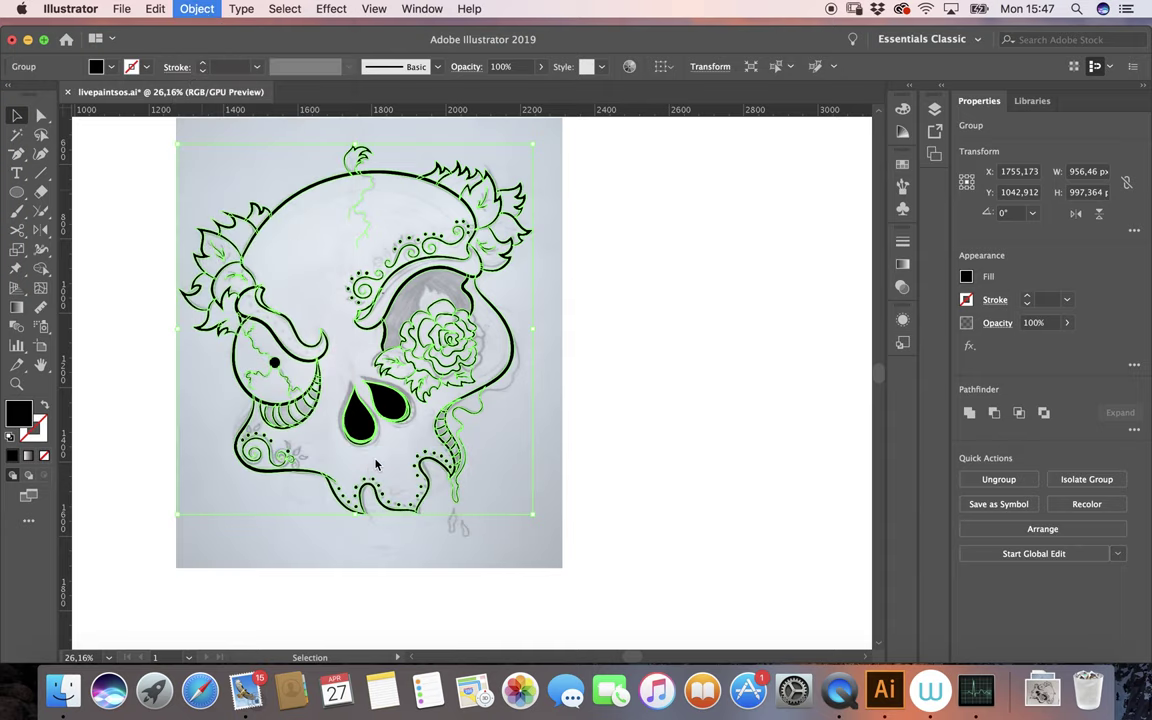
click(204, 9)
mouse_move(214, 456)
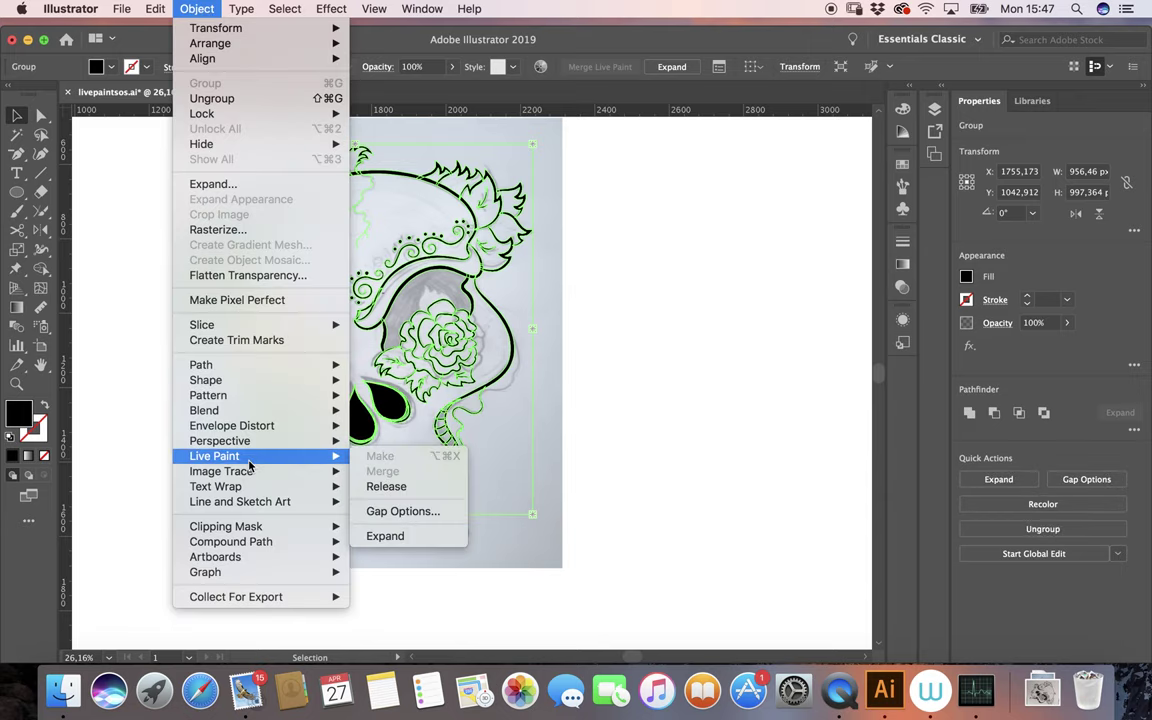
click(378, 537)
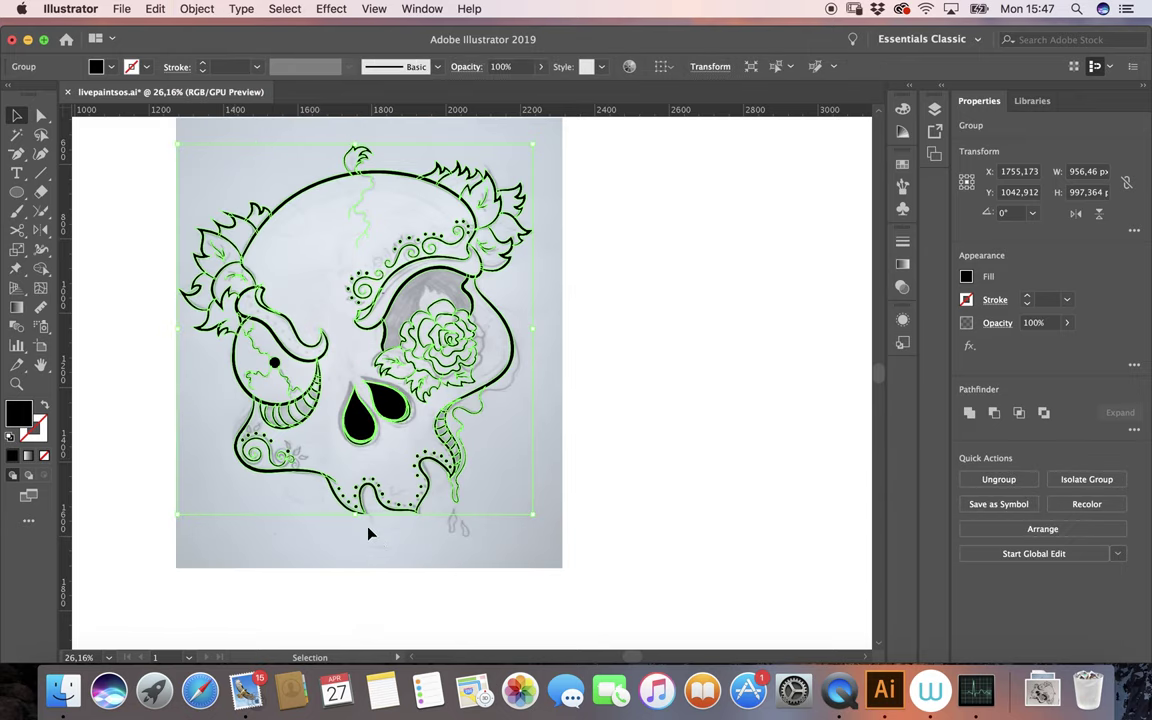
click(615, 345)
Zoom in and delete the stray spur anchor near the left horn's tip.
key(a)
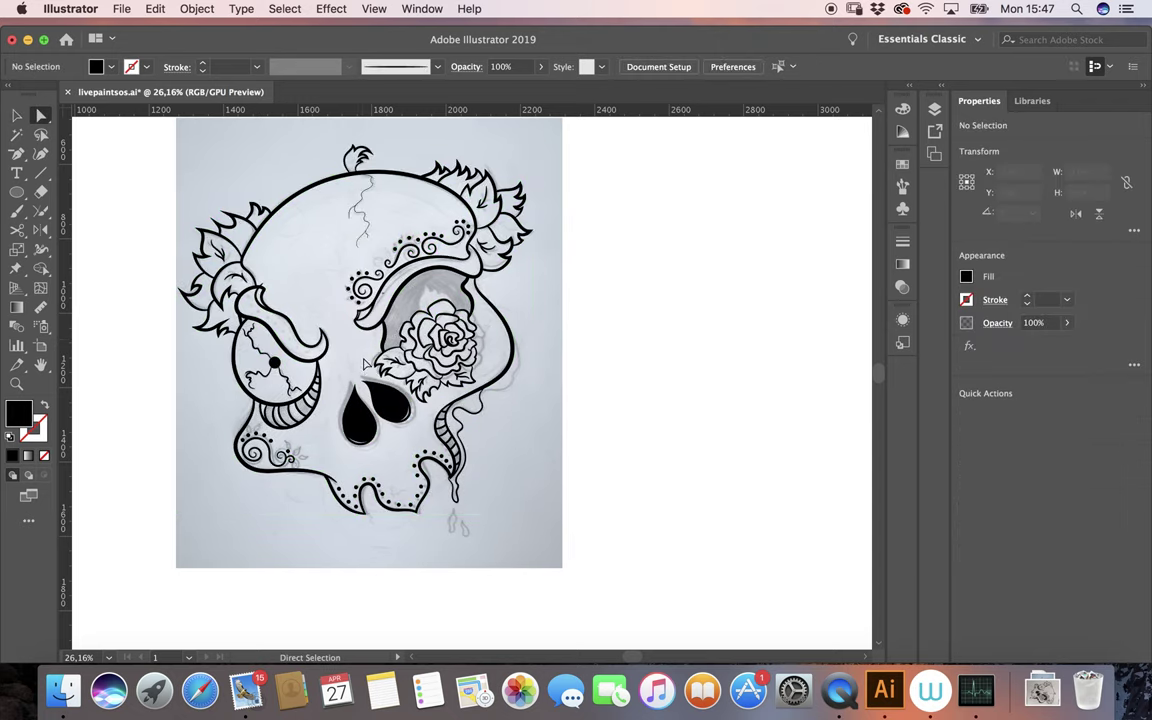
scroll(331, 318, up, 5)
scroll(312, 310, up, 2)
scroll(300, 311, up, 2)
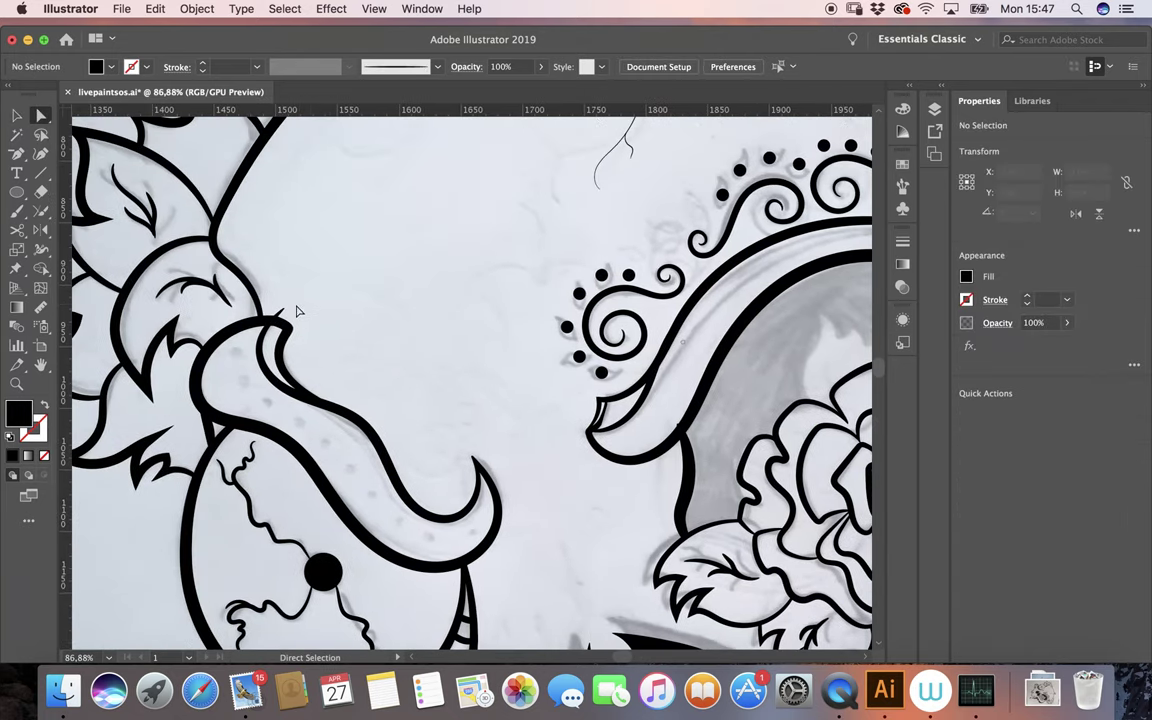
scroll(305, 308, up, 5)
scroll(280, 320, up, 3)
click(235, 328)
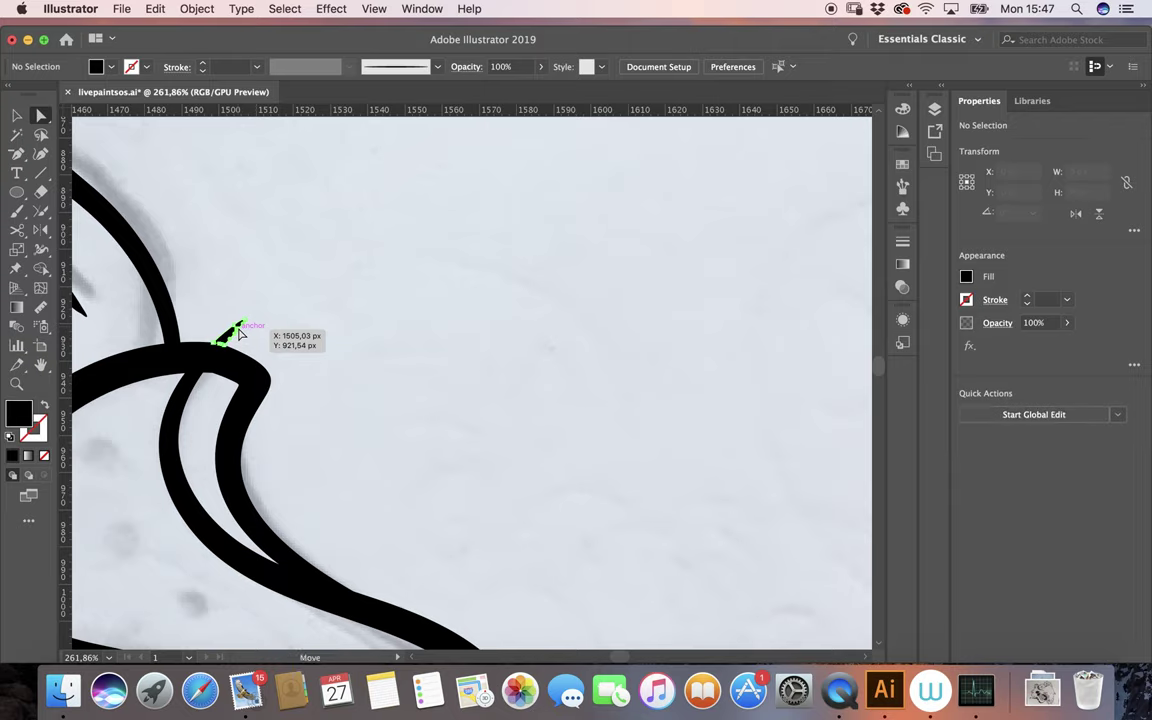
key(Delete)
click(345, 352)
scroll(350, 352, down, 10)
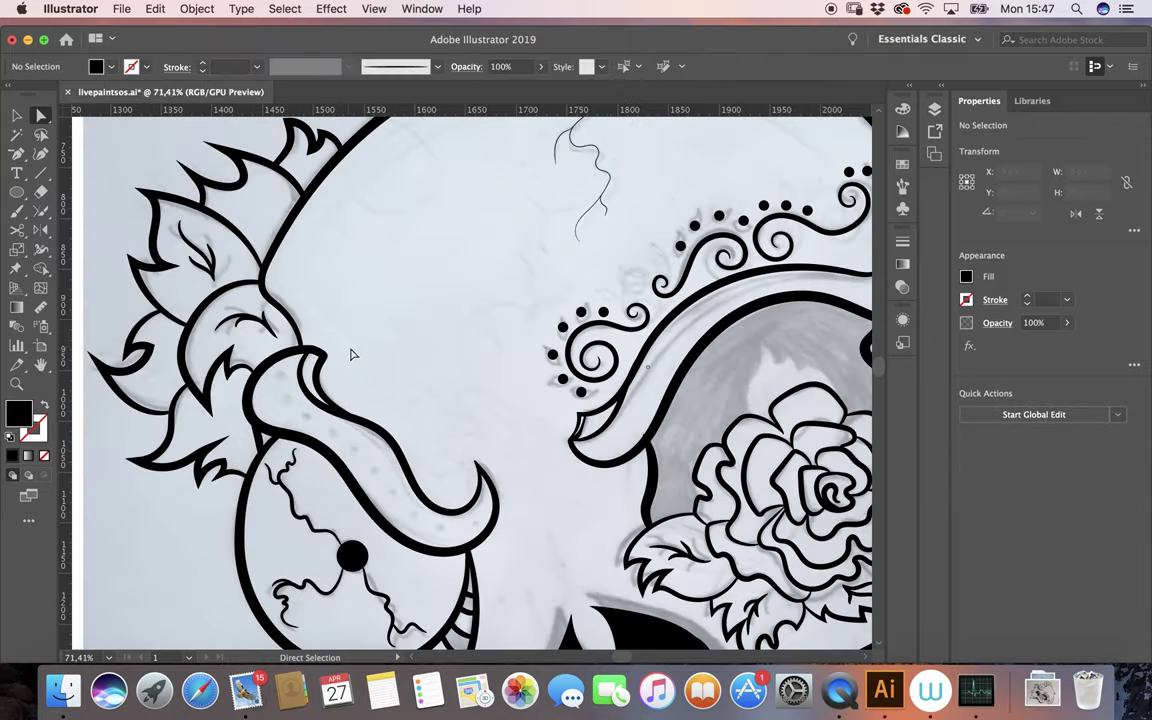
scroll(352, 352, down, 5)
scroll(429, 411, up, 5)
scroll(422, 411, up, 4)
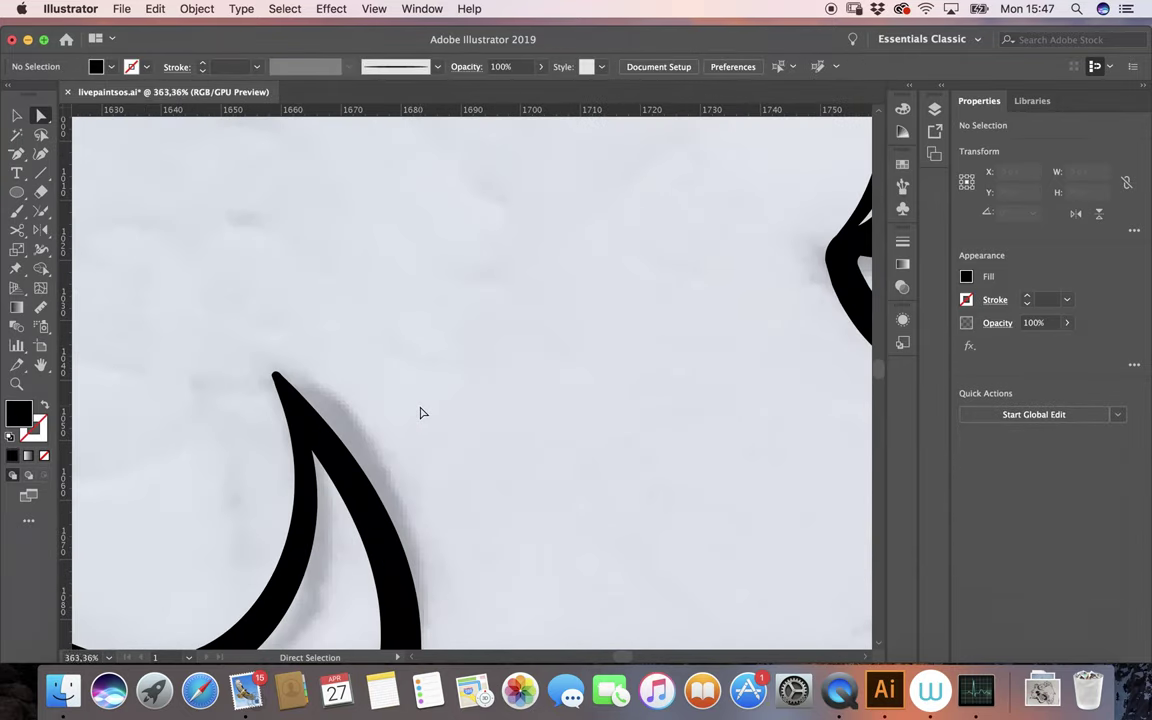
scroll(421, 414, up, 2)
scroll(421, 414, down, 3)
scroll(422, 414, down, 4)
scroll(422, 415, down, 5)
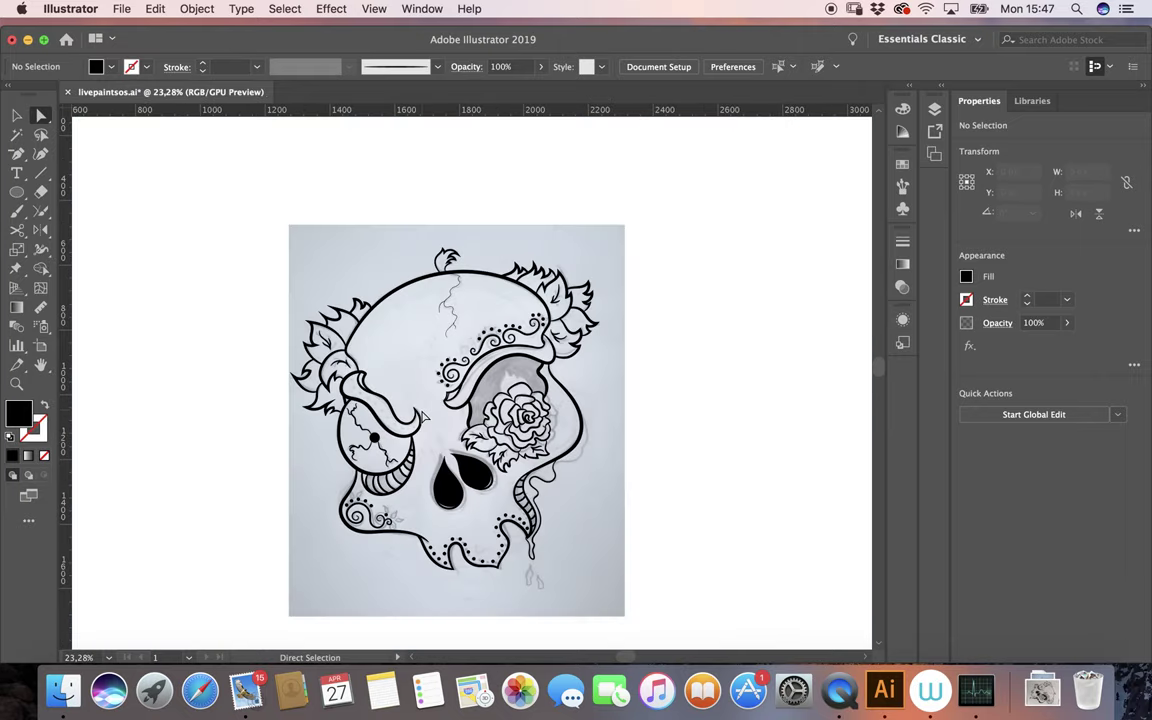
scroll(424, 418, down, 5)
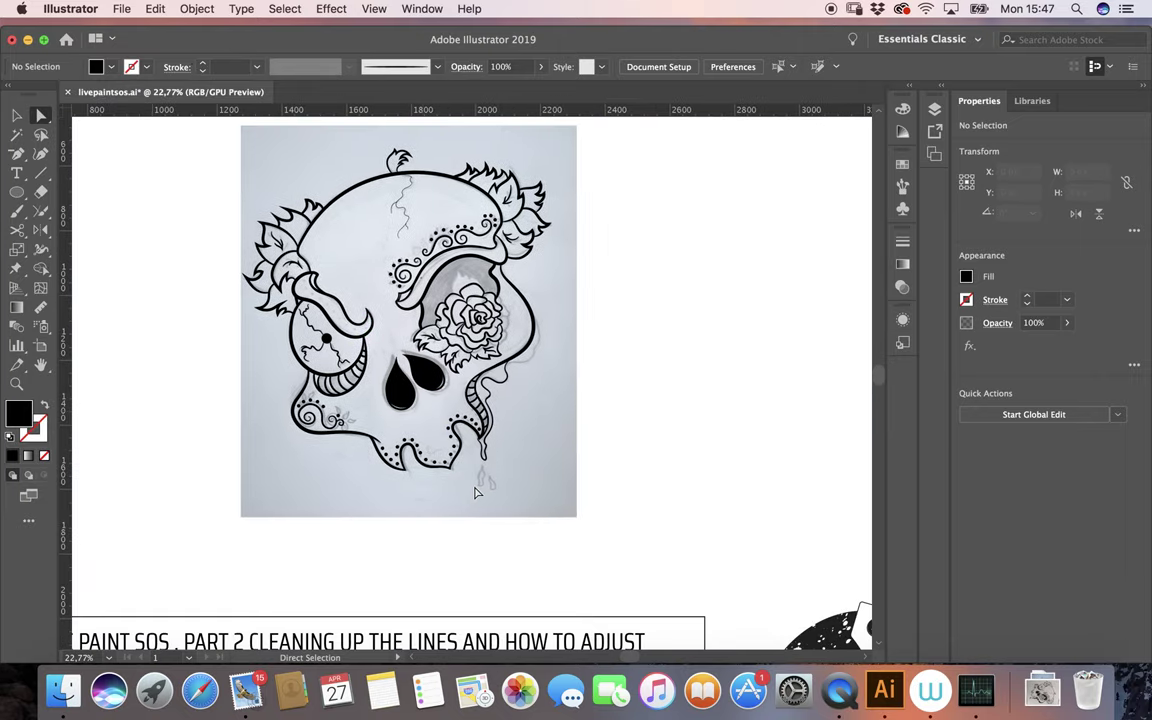
Erase the caption's old second line and type 'much better'.
scroll(476, 491, down, 1)
scroll(476, 491, down, 2)
scroll(476, 491, down, 2)
scroll(476, 492, down, 4)
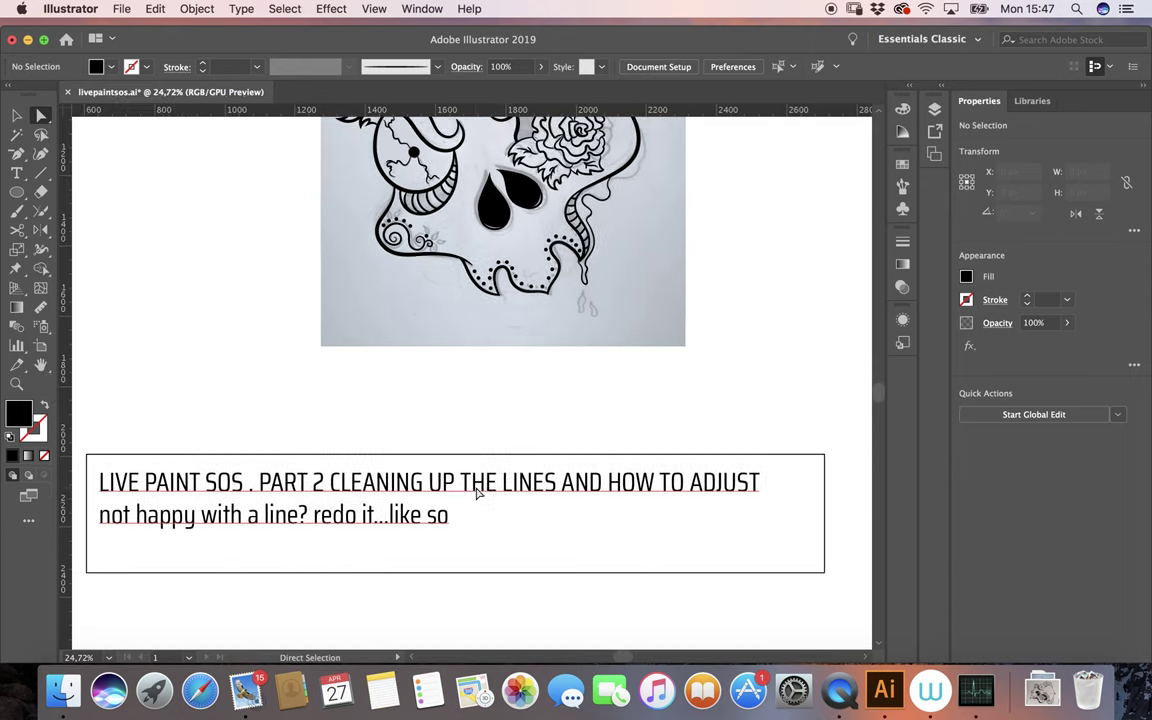
click(16, 173)
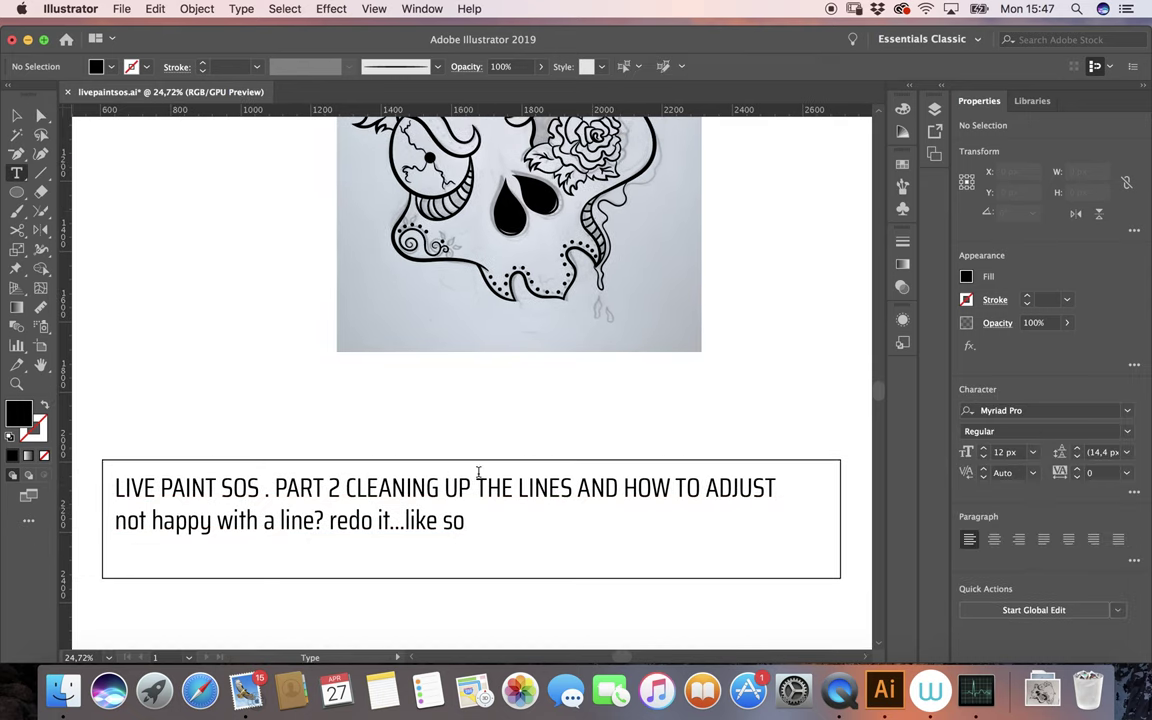
click(480, 526)
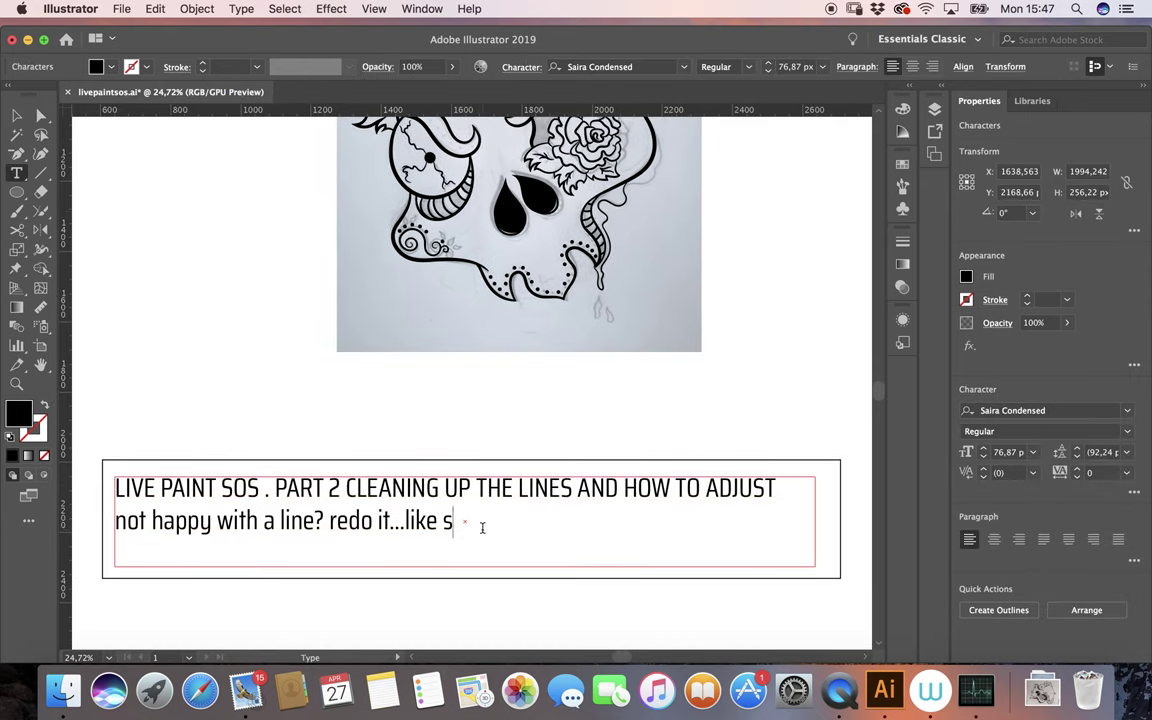
key(BackSpace)
key(BackSpace)
key(BackSpace)
key(BackSpace)
key(BackSpace)
key(BackSpace)
key(BackSpace)
key(BackSpace)
key(BackSpace)
key(BackSpace)
key(BackSpace)
key(BackSpace)
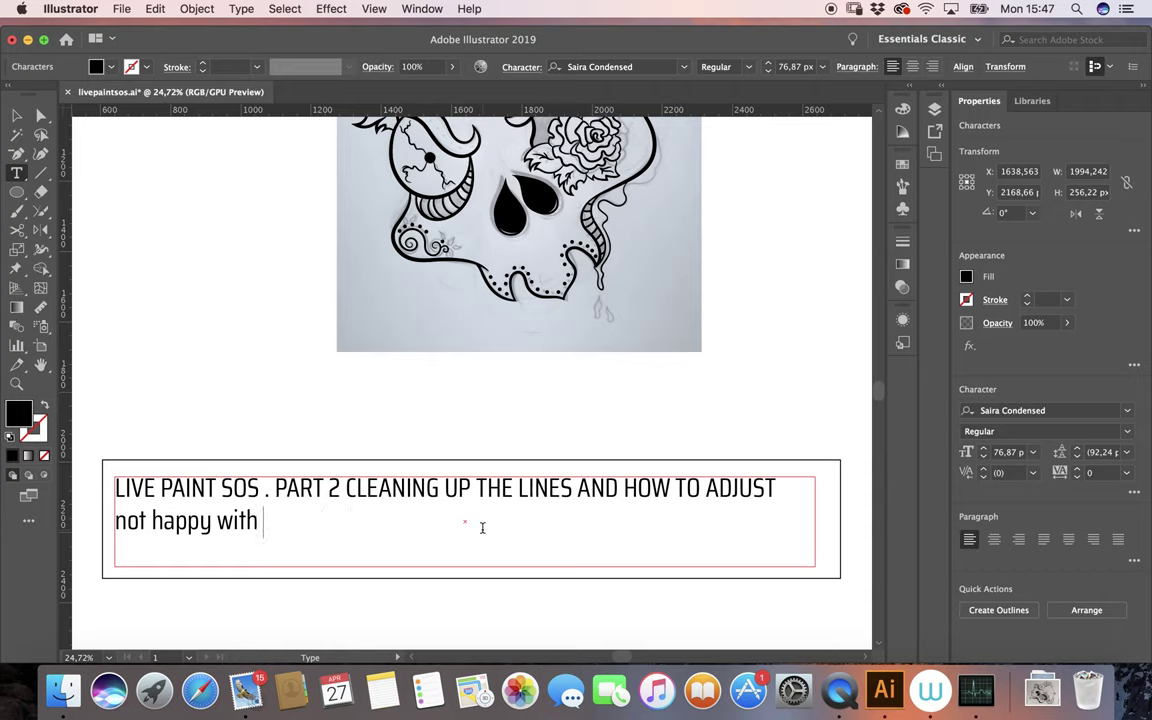
key(BackSpace)
key(BackSpace)
key(BackSpace)
key(BackSpace)
key(BackSpace)
key(BackSpace)
key(BackSpace)
key(BackSpace)
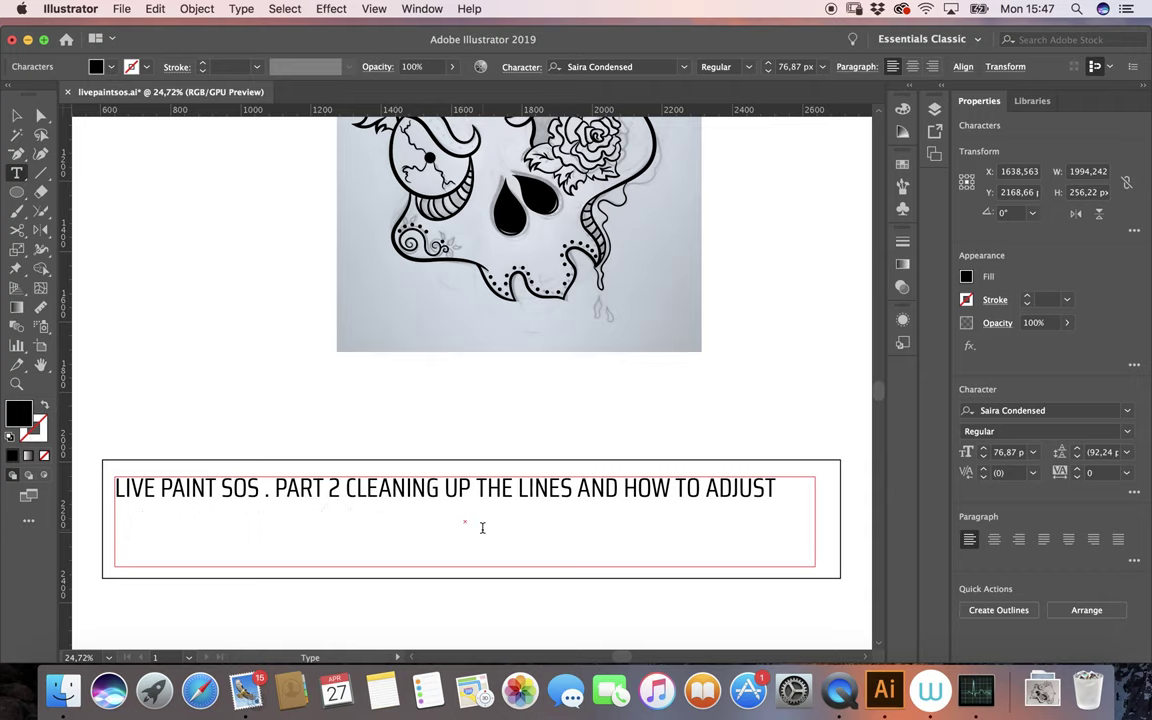
text(much better..)
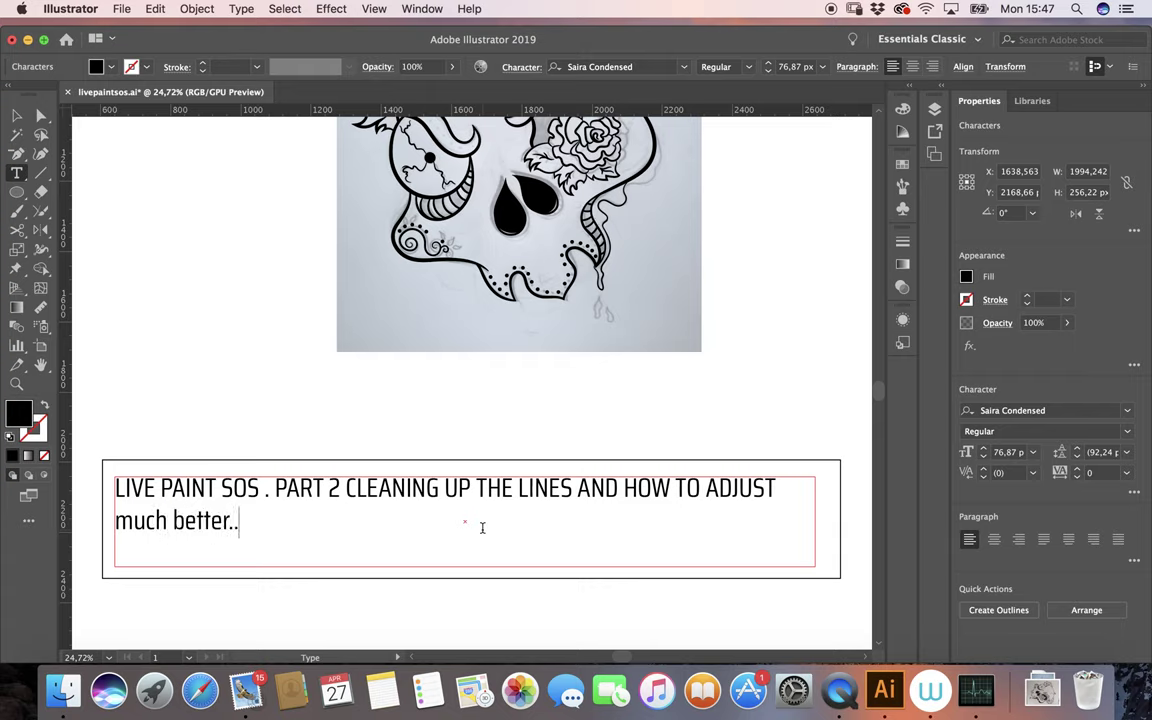
Finish the caption's second line with 'lets take a look'.
scroll(482, 527, up, 1)
scroll(482, 527, up, 1)
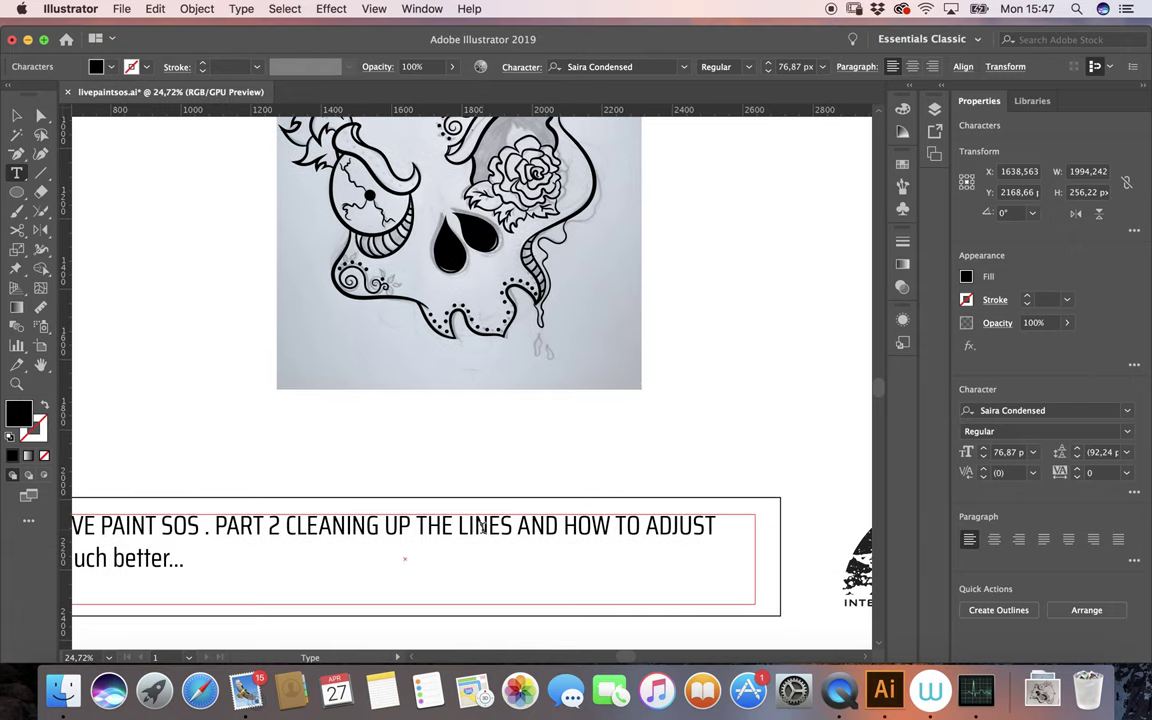
scroll(482, 527, up, 1)
scroll(482, 527, up, 1)
scroll(482, 527, up, 1)
scroll(482, 527, up, 1)
scroll(482, 527, up, 1)
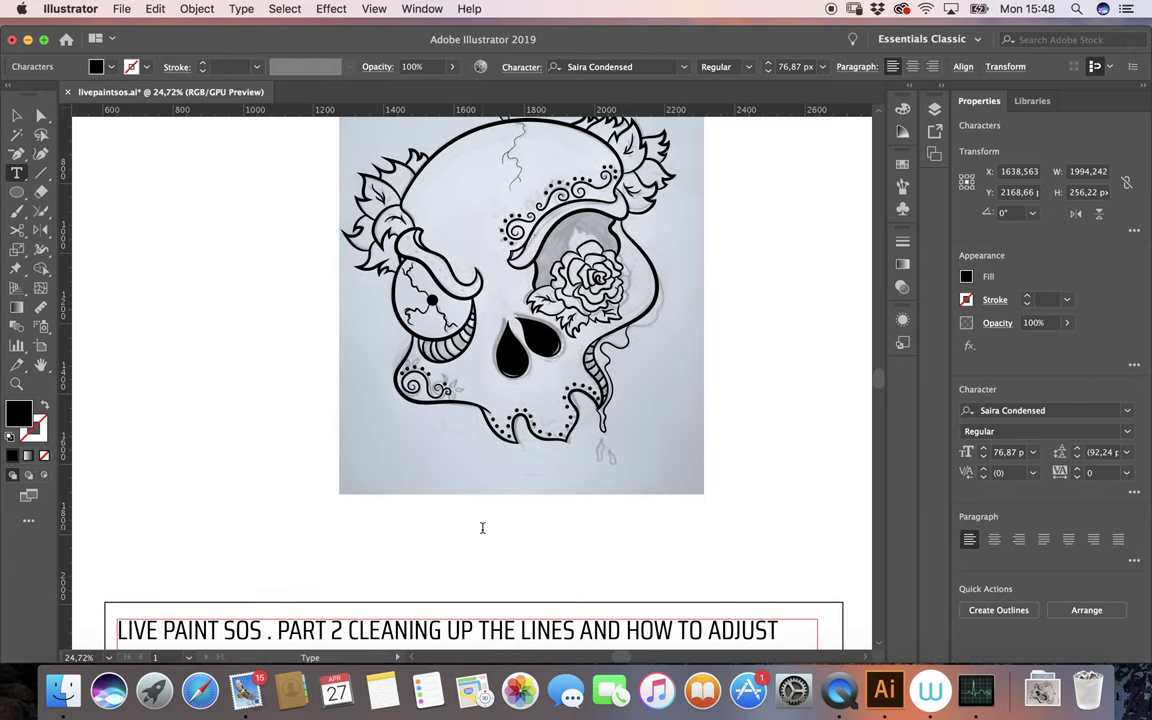
scroll(482, 527, down, 3)
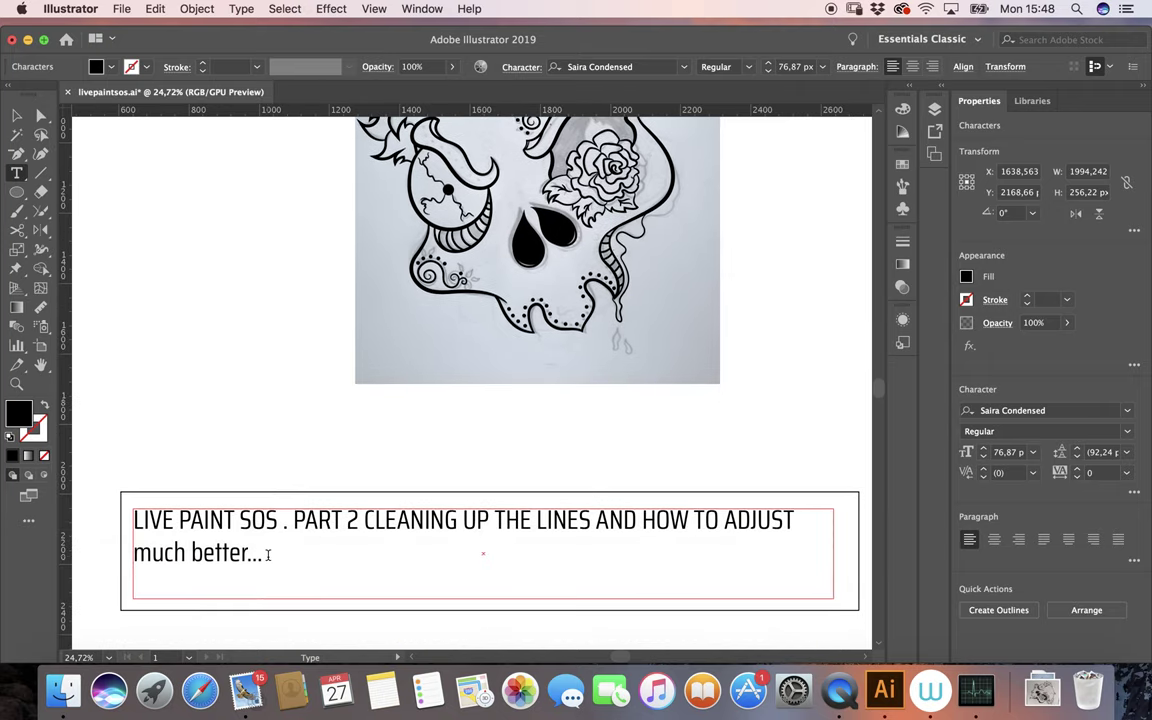
text(lets take a look)
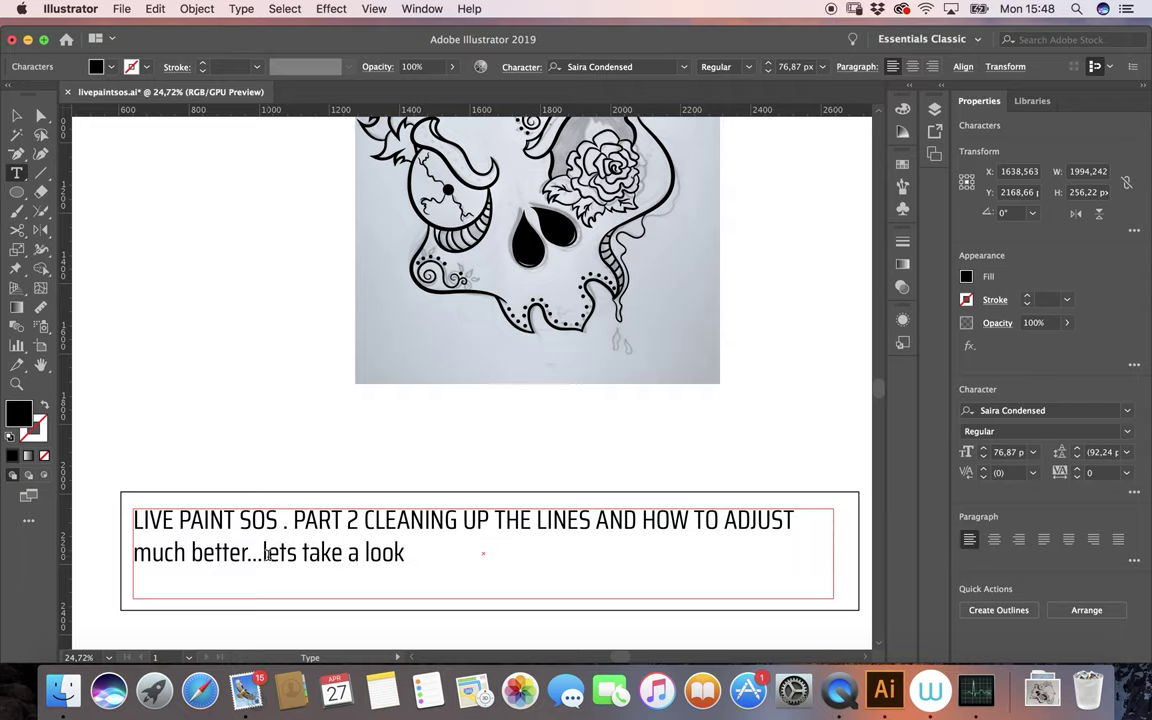
Zoom out to bring the whole sugar skull into view.
scroll(643, 270, up, 2)
scroll(643, 270, up, 3)
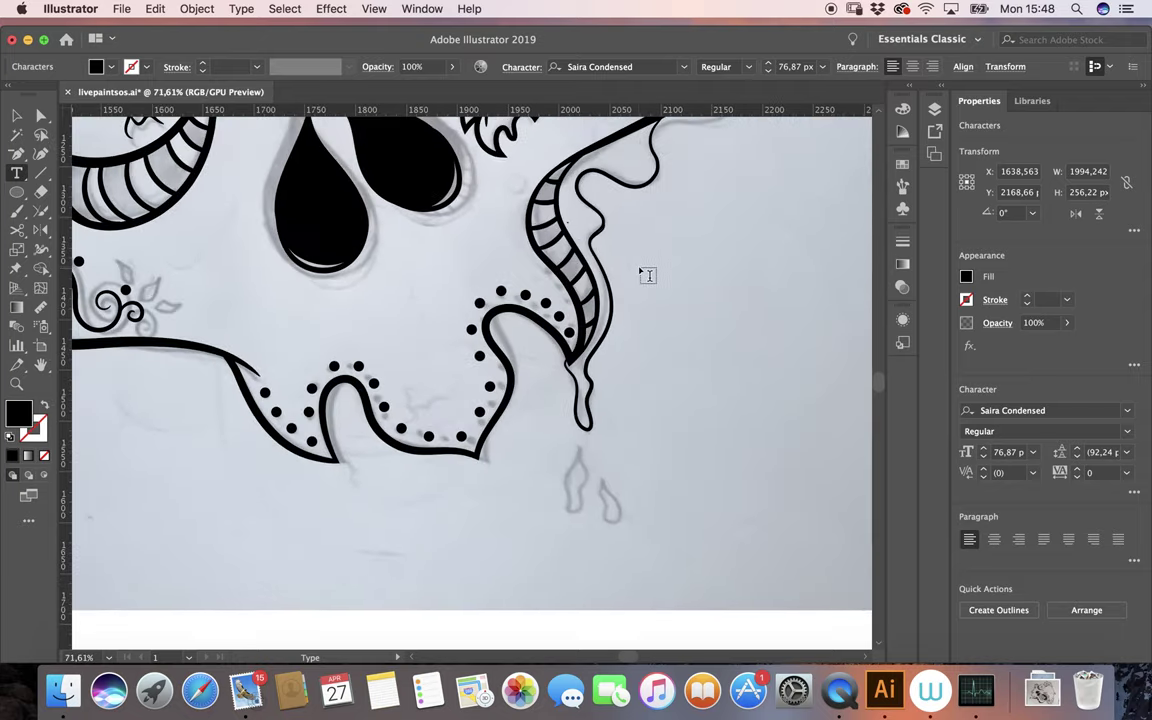
scroll(645, 277, up, 2)
scroll(645, 277, up, 5)
scroll(645, 277, left, 3)
scroll(645, 277, up, 1)
scroll(646, 277, up, 3)
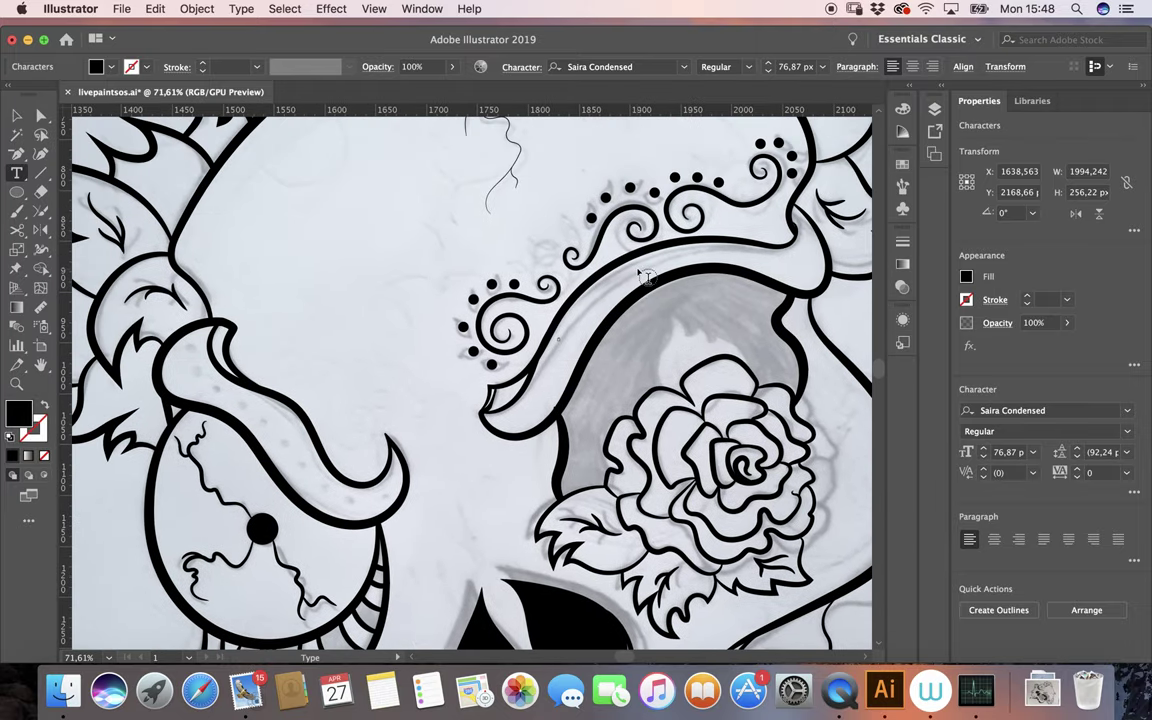
scroll(648, 278, up, 1)
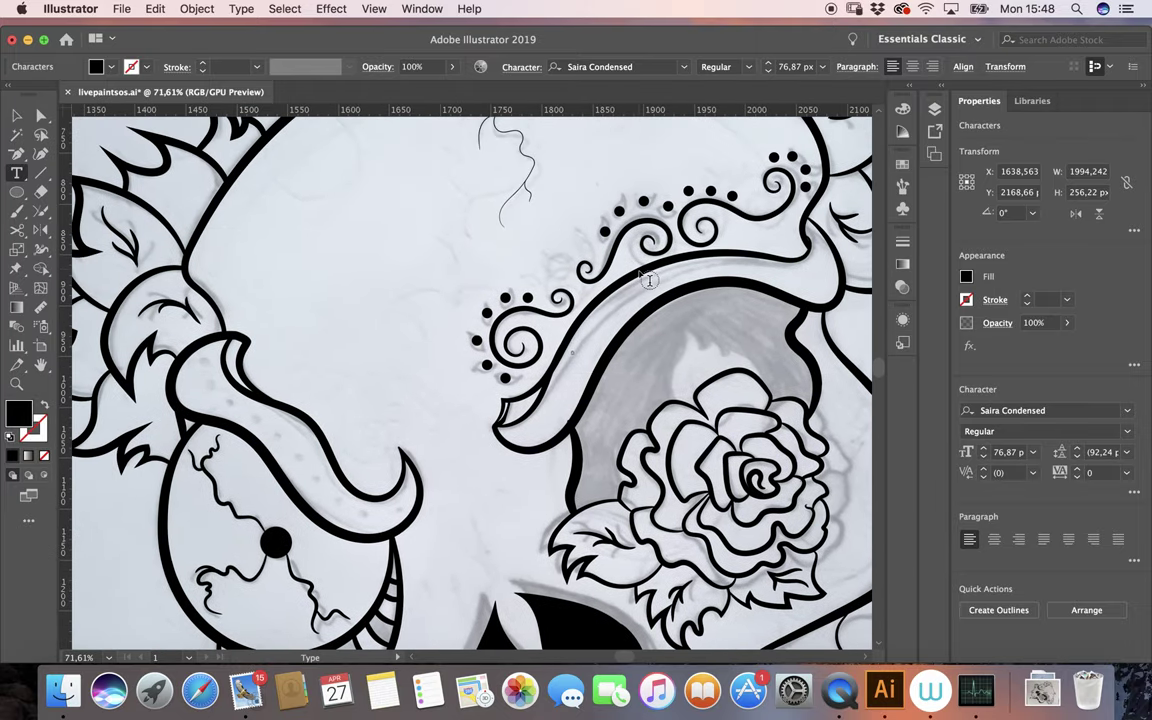
scroll(649, 280, down, 3)
scroll(655, 275, down, 2)
scroll(700, 250, down, 3)
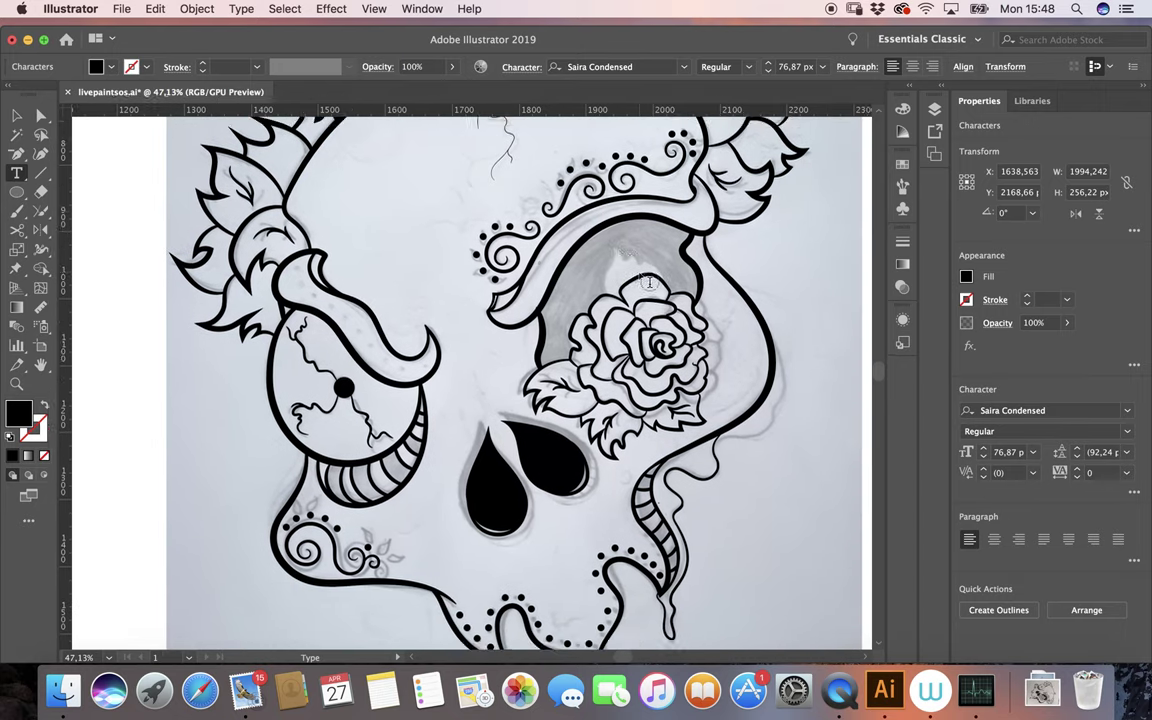
scroll(766, 222, down, 2)
Hide the template sketch layer and pan down to the caption note.
key(F7)
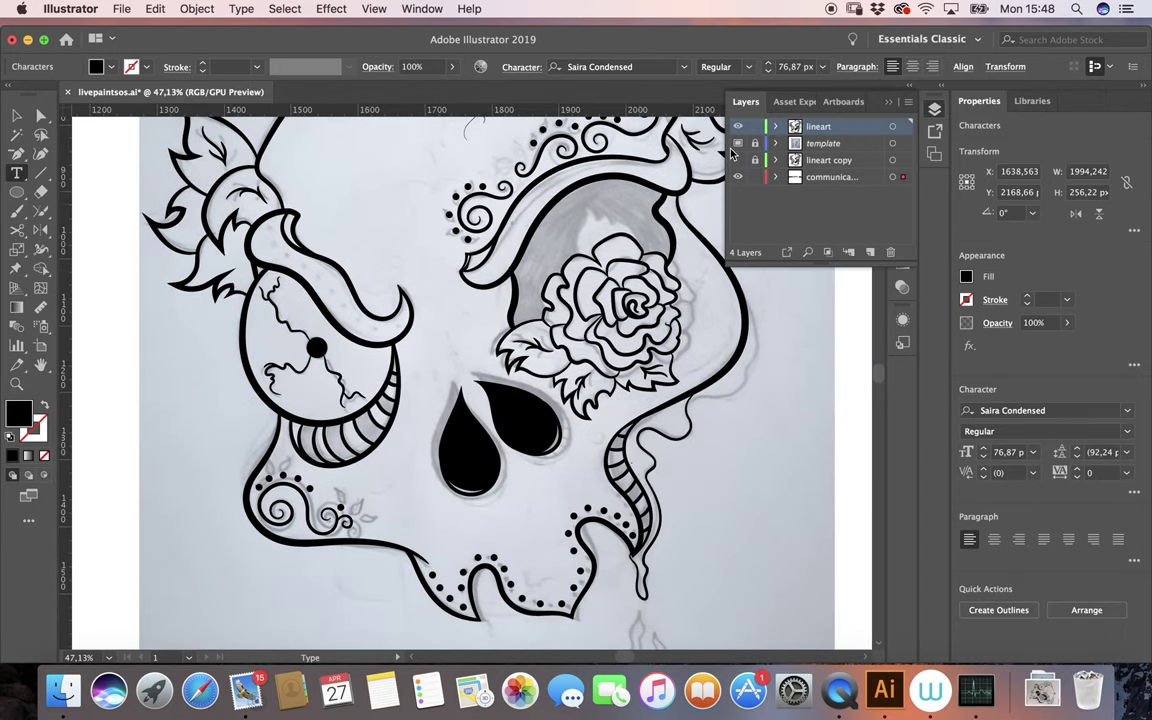
click(738, 143)
scroll(715, 412, down, 1)
scroll(710, 412, down, 1)
scroll(716, 414, right, 2)
scroll(716, 414, down, 1)
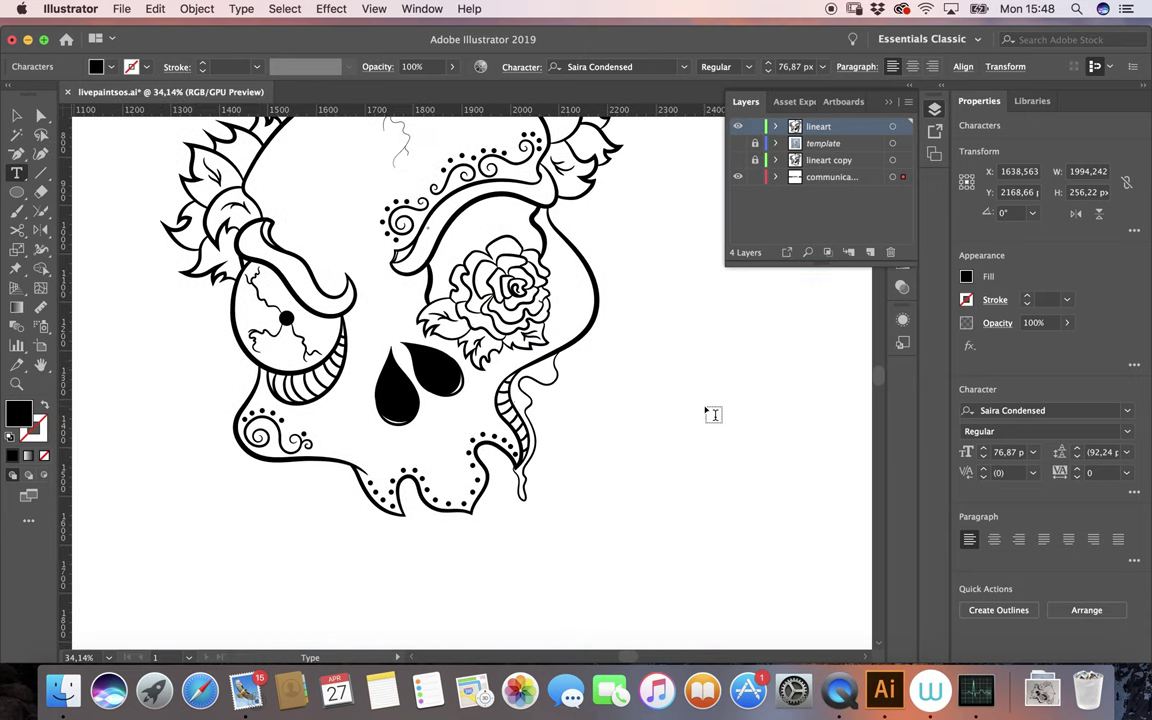
scroll(713, 413, down, 2)
scroll(713, 415, down, 1)
scroll(713, 415, right, 2)
scroll(713, 415, down, 1)
scroll(713, 415, right, 2)
scroll(713, 415, right, 2)
scroll(713, 415, down, 2)
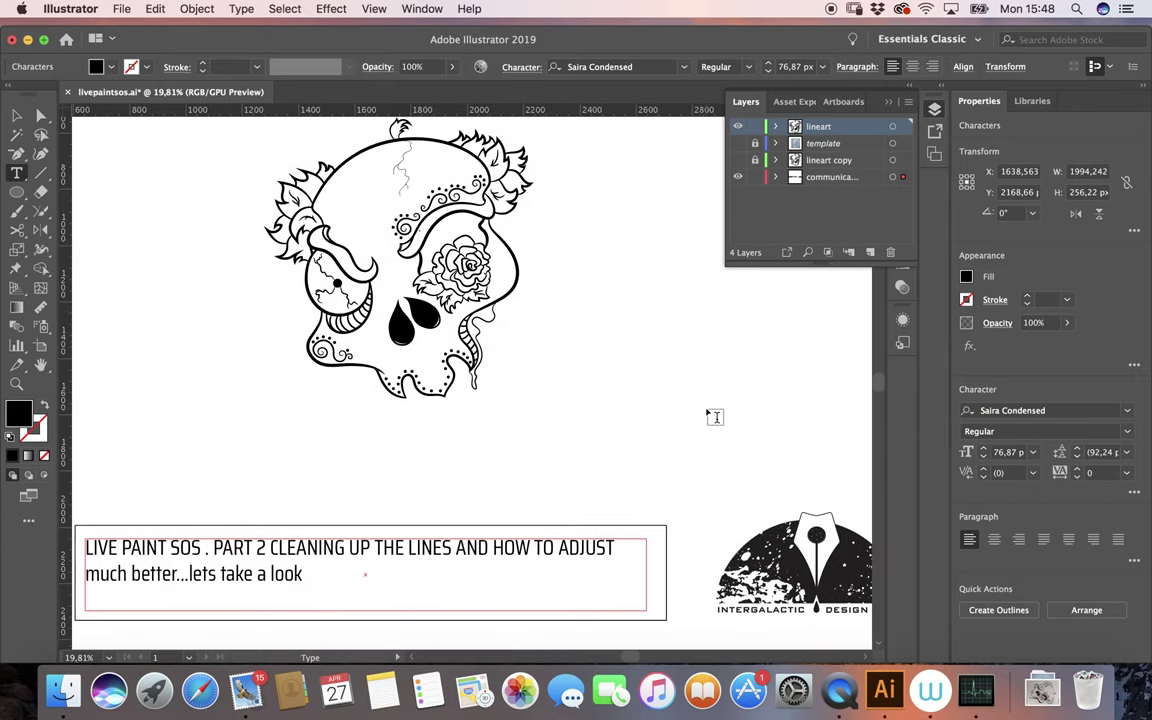
scroll(714, 416, down, 1)
scroll(714, 416, left, 1)
scroll(700, 420, down, 2)
scroll(700, 420, left, 1)
Continue the caption: 'cleaned up. Time to paint? Not yet. first lets get it ready for print…'.
click(372, 492)
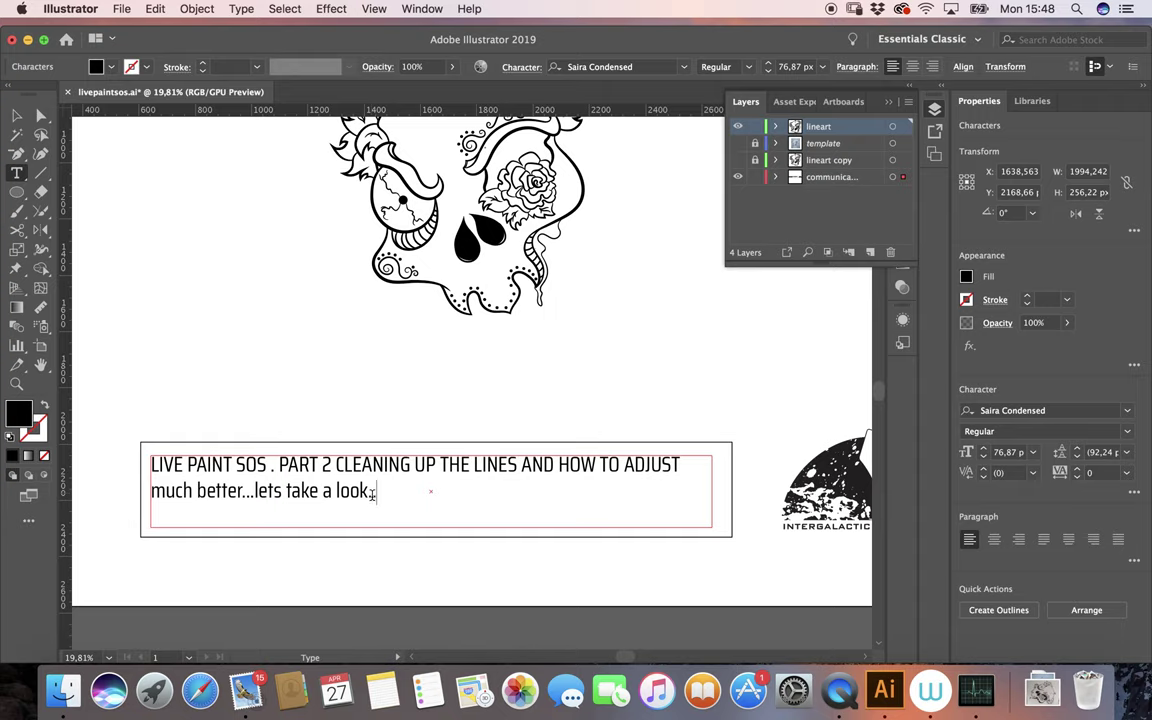
text(...allcleaned up. T)
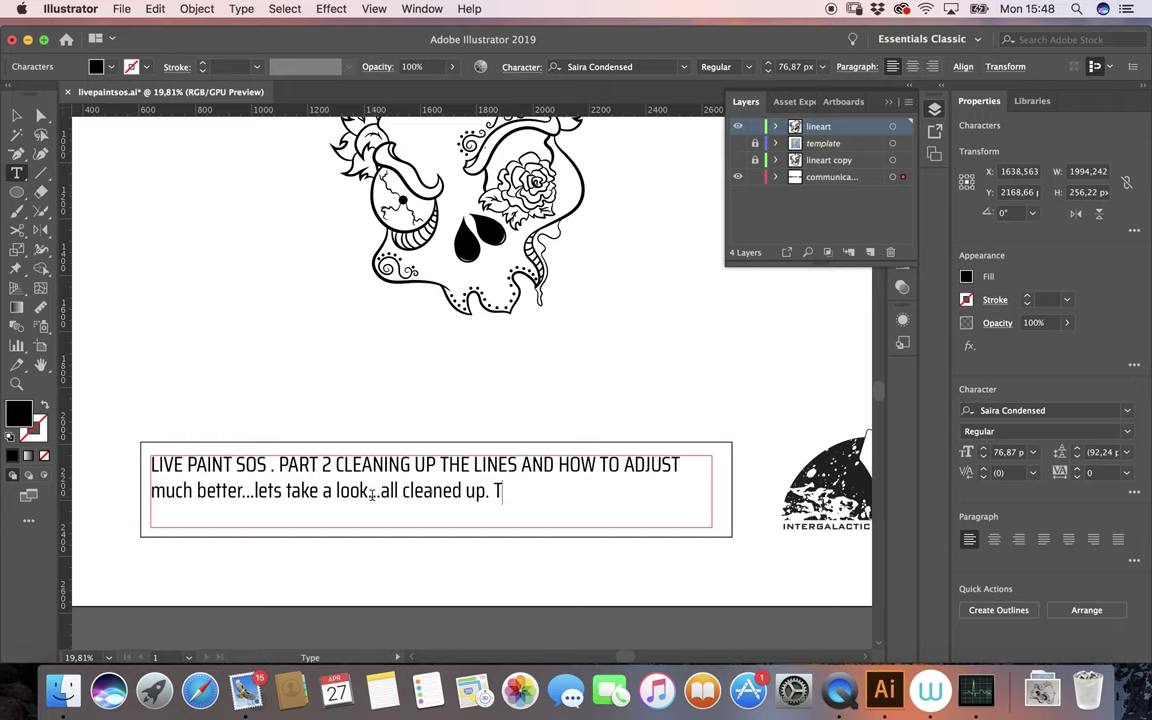
text(ime to p)
text(aint)
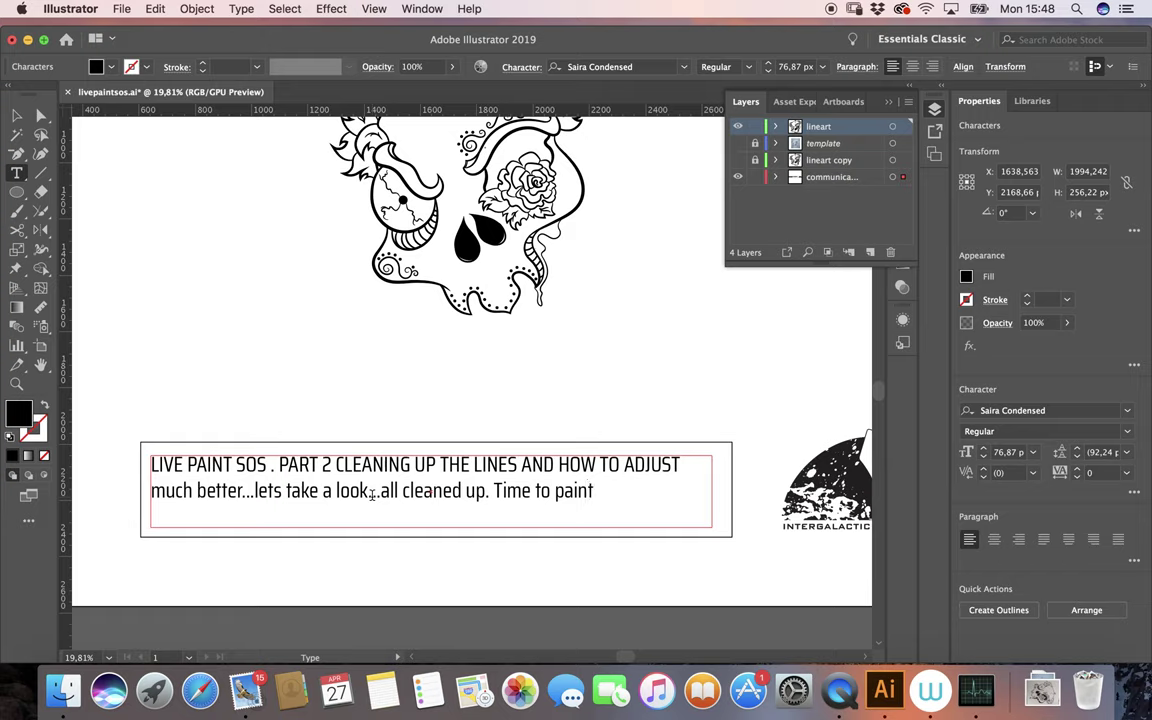
text(? Not y)
text(et. first )
text(les)
text(s)
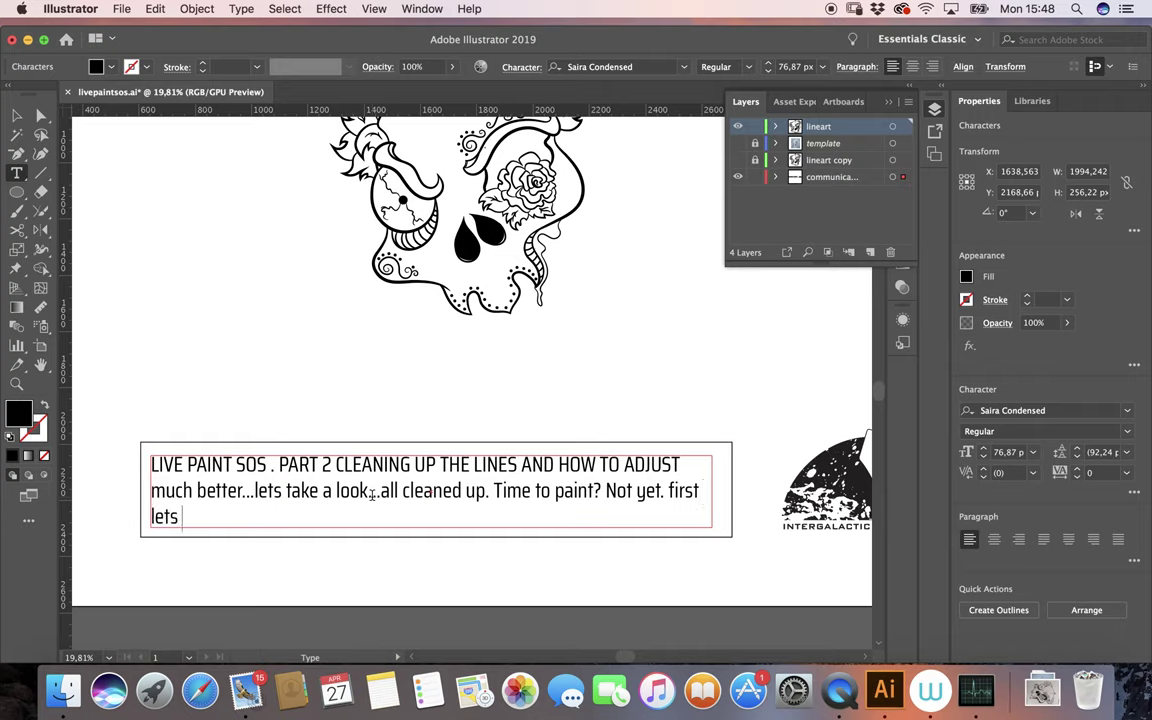
text( get it re)
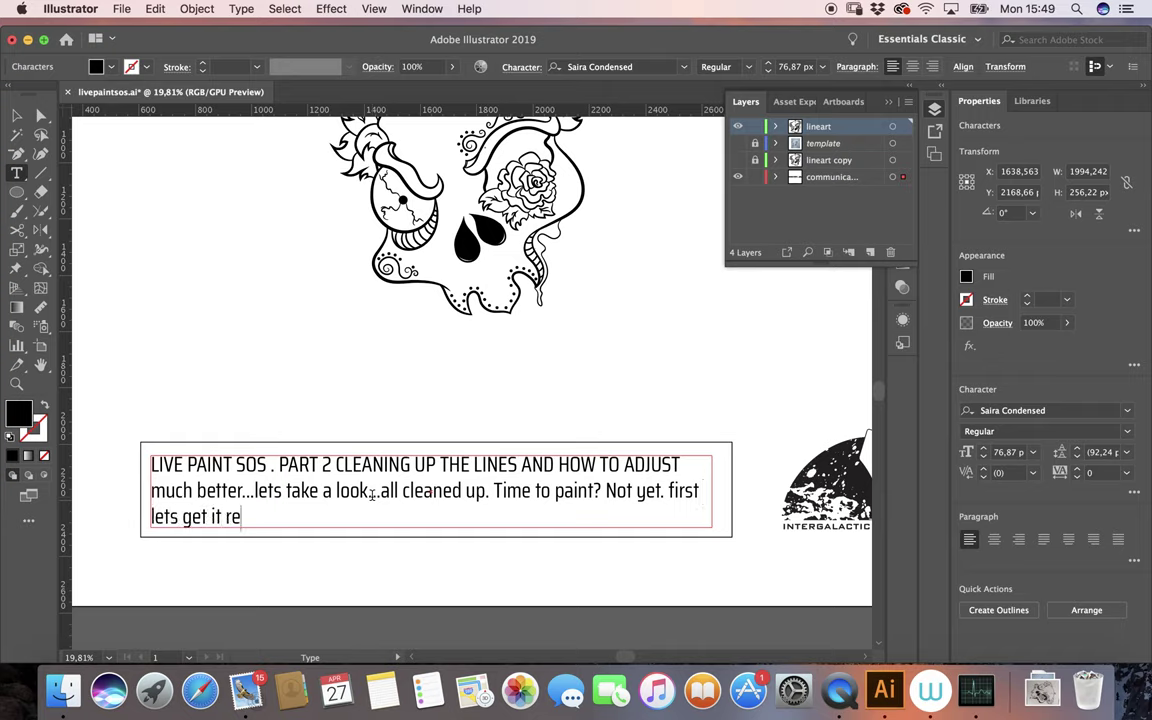
text(ady for print)
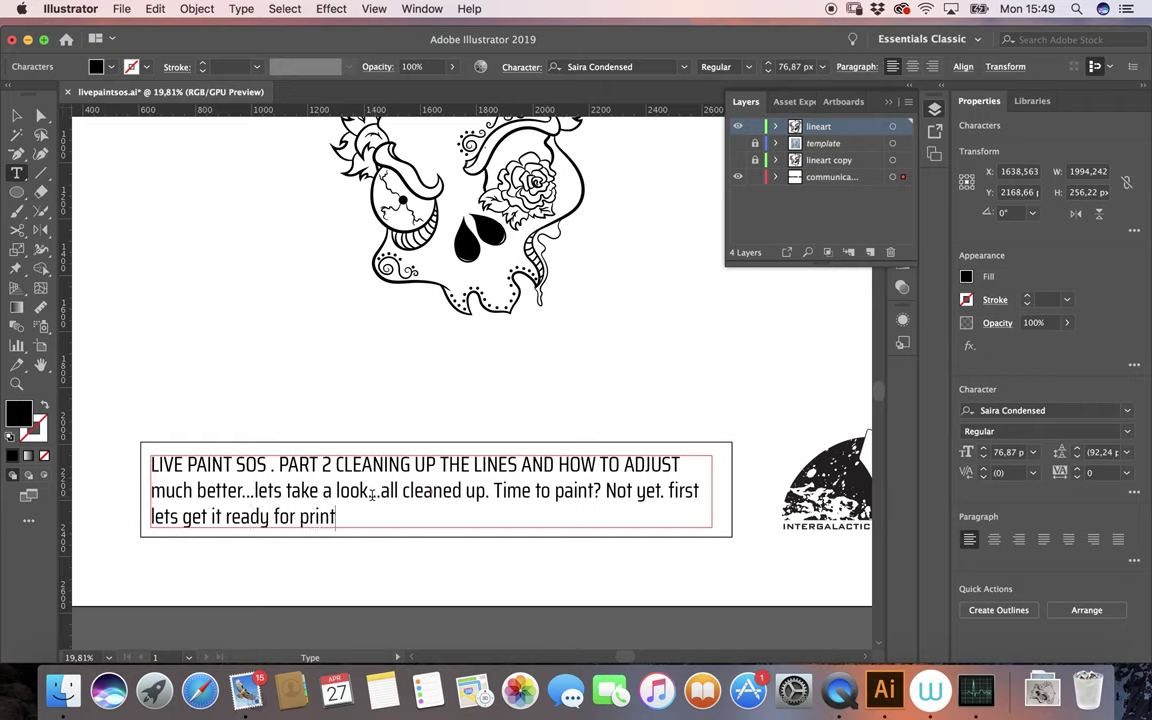
text( and clean up)
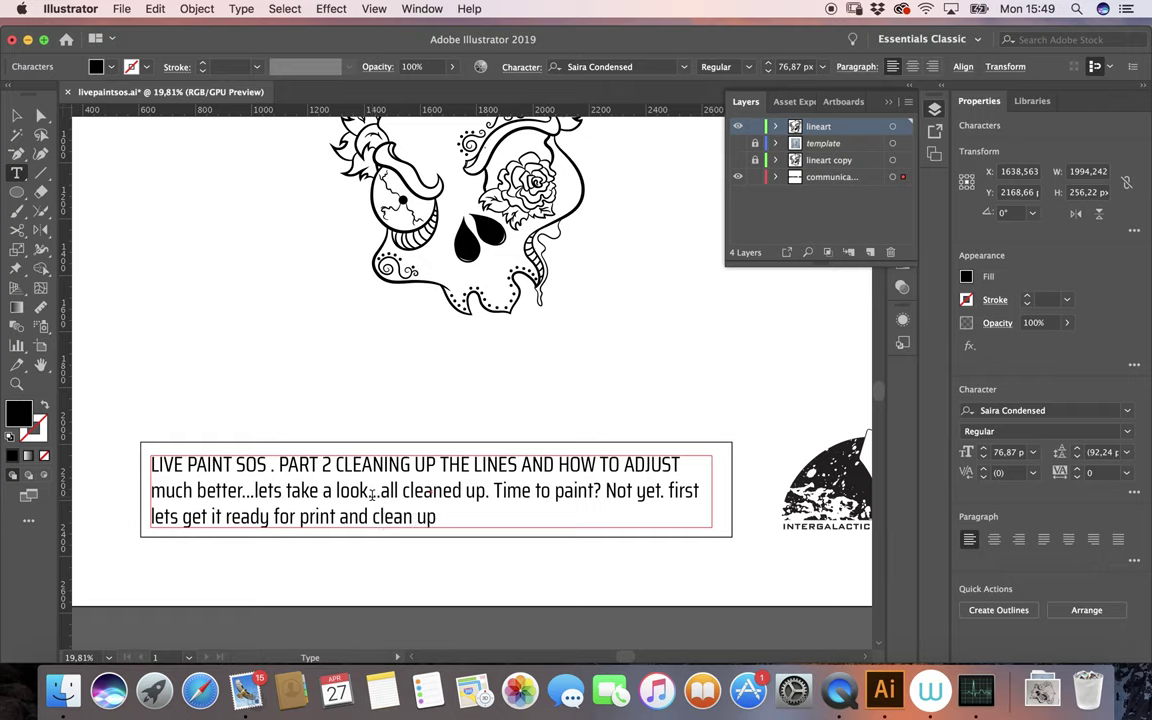
text(pe)
key(BackSpace)
key(BackSpace)
text(tho)
text(se white li)
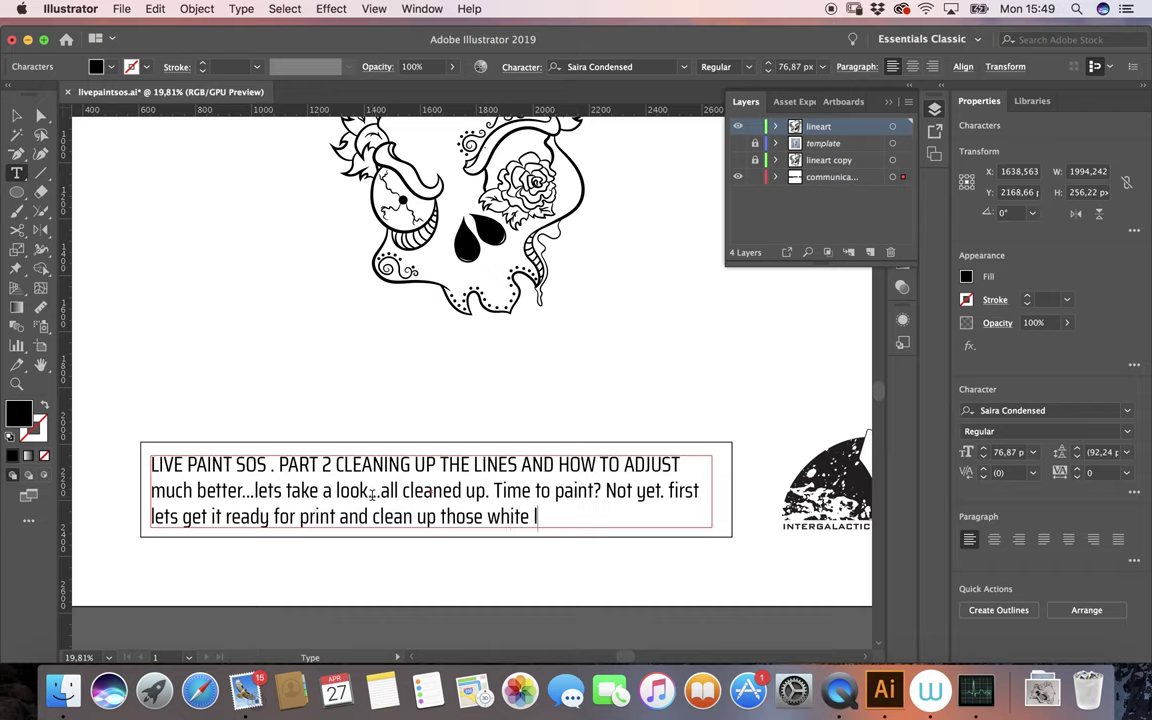
text(nes y)
text(ou cant see)
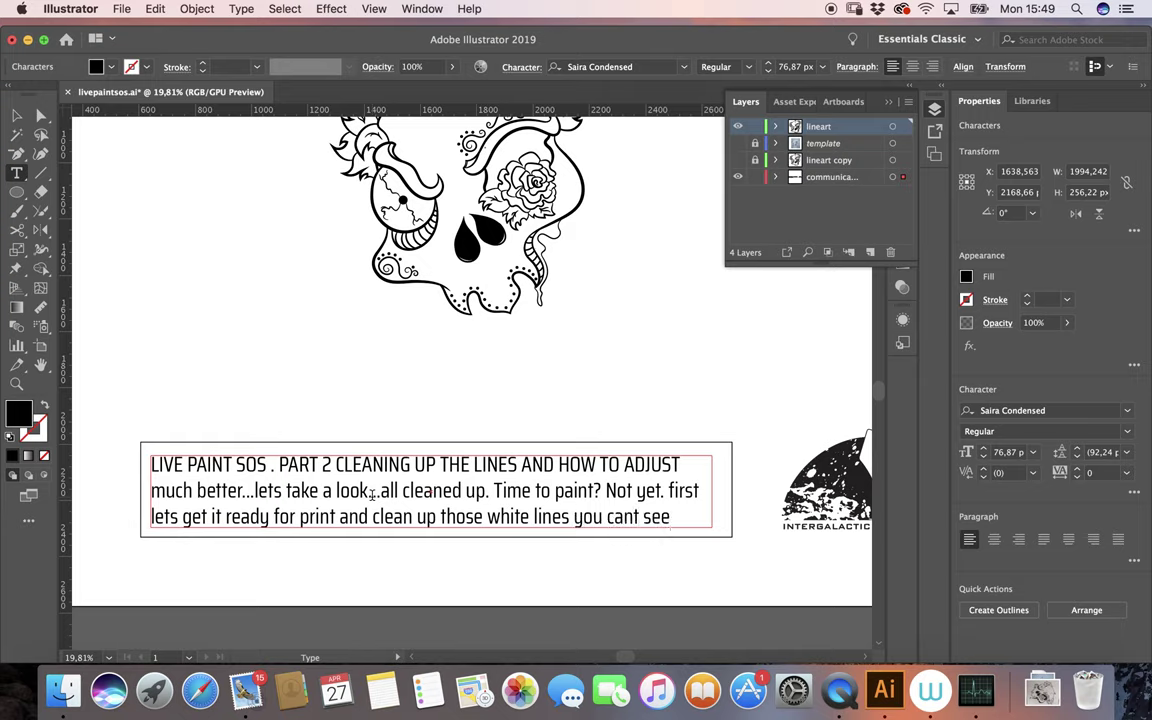
key(BackSpace)
key(BackSpace)
key(BackSpace)
key(BackSpace)
key(BackSpace)
key(BackSpace)
key(BackSpace)
key(BackSpace)
key(BackSpace)
key(BackSpace)
key(BackSpace)
key(BackSpace)
key(BackSpace)
key(BackSpace)
key(BackSpace)
Replace the caption's second line with 'They will show up on your pdf ask pesky white lines…when printed'.
key(BackSpace)
key(BackSpace)
key(BackSpace)
key(BackSpace)
key(BackSpace)
key(BackSpace)
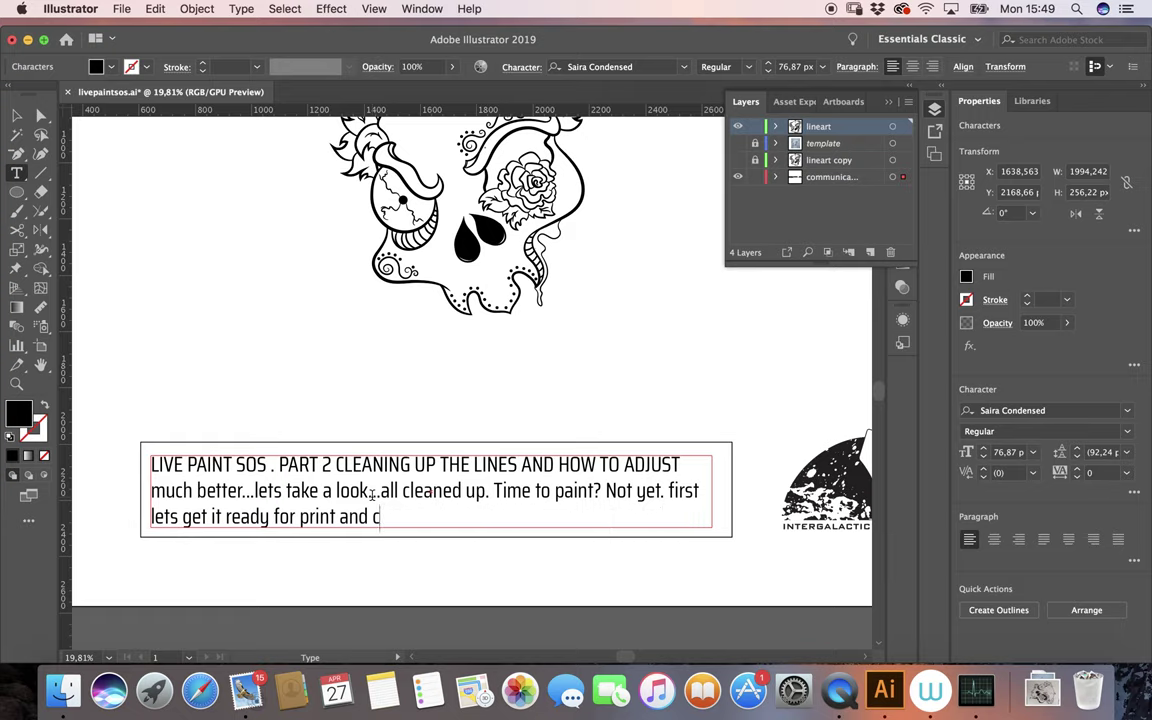
key(BackSpace)
key(BackSpace)
key(BackSpace)
key(BackSpace)
key(BackSpace)
key(BackSpace)
key(BackSpace)
key(BackSpace)
key(BackSpace)
key(BackSpace)
key(BackSpace)
key(BackSpace)
key(BackSpace)
key(BackSpace)
key(BackSpace)
key(BackSpace)
key(BackSpace)
key(BackSpace)
key(BackSpace)
key(BackSpace)
key(BackSpace)
key(BackSpace)
key(BackSpace)
key(BackSpace)
key(BackSpace)
key(BackSpace)
key(BackSpace)
key(BackSpace)
key(BackSpace)
key(BackSpace)
key(BackSpace)
key(BackSpace)
key(BackSpace)
key(BackSpace)
key(BackSpace)
key(BackSpace)
key(BackSpace)
key(BackSpace)
key(BackSpace)
key(BackSpace)
key(BackSpace)
key(BackSpace)
key(BackSpace)
key(BackSpace)
key(BackSpace)
key(BackSpace)
key(BackSpace)
key(BackSpace)
key(BackSpace)
key(BackSpace)
key(BackSpace)
key(BackSpace)
key(BackSpace)
key(BackSpace)
key(BackSpace)
key(BackSpace)
key(BackSpace)
key(BackSpace)
key(BackSpace)
key(BackSpace)
text(The)
key(BackSpace)
text(y wi)
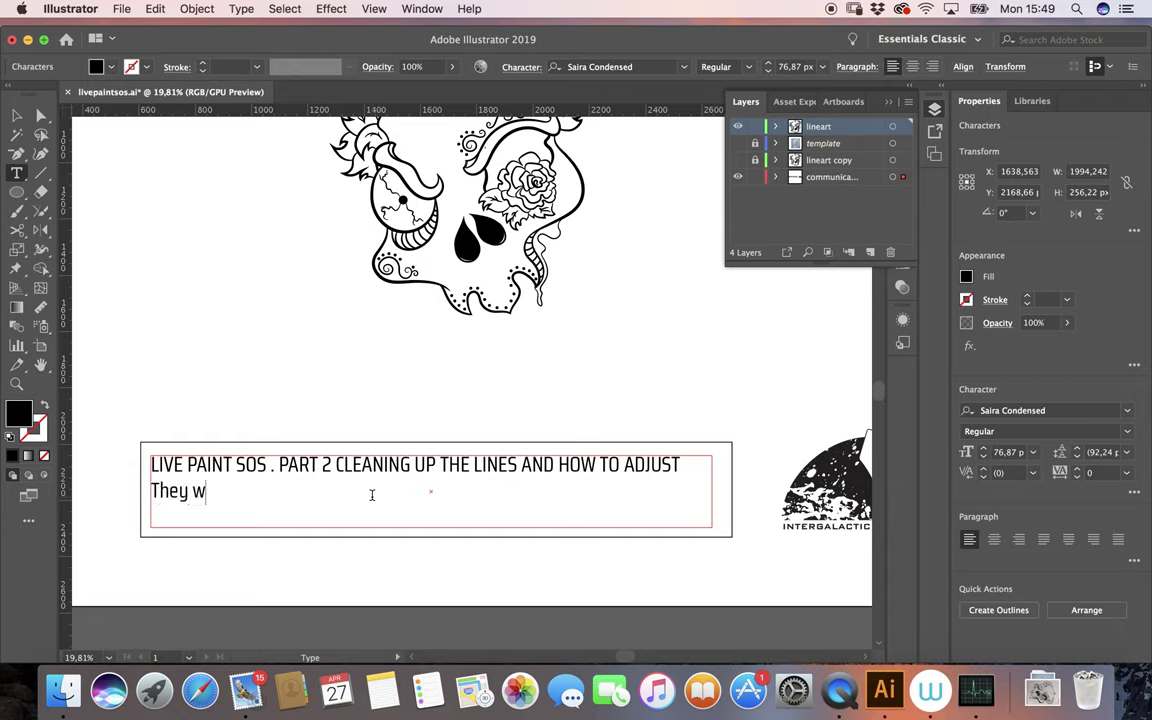
text(ll sho)
text(w up on your )
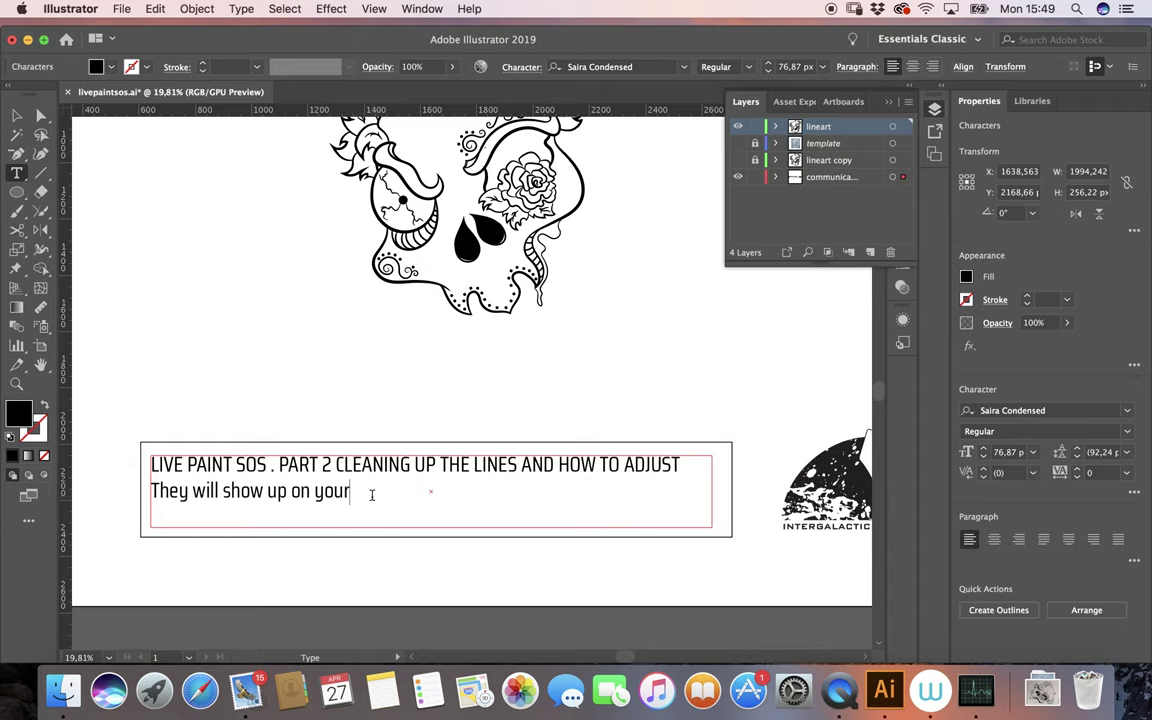
text(pdf)
text( ask pesky )
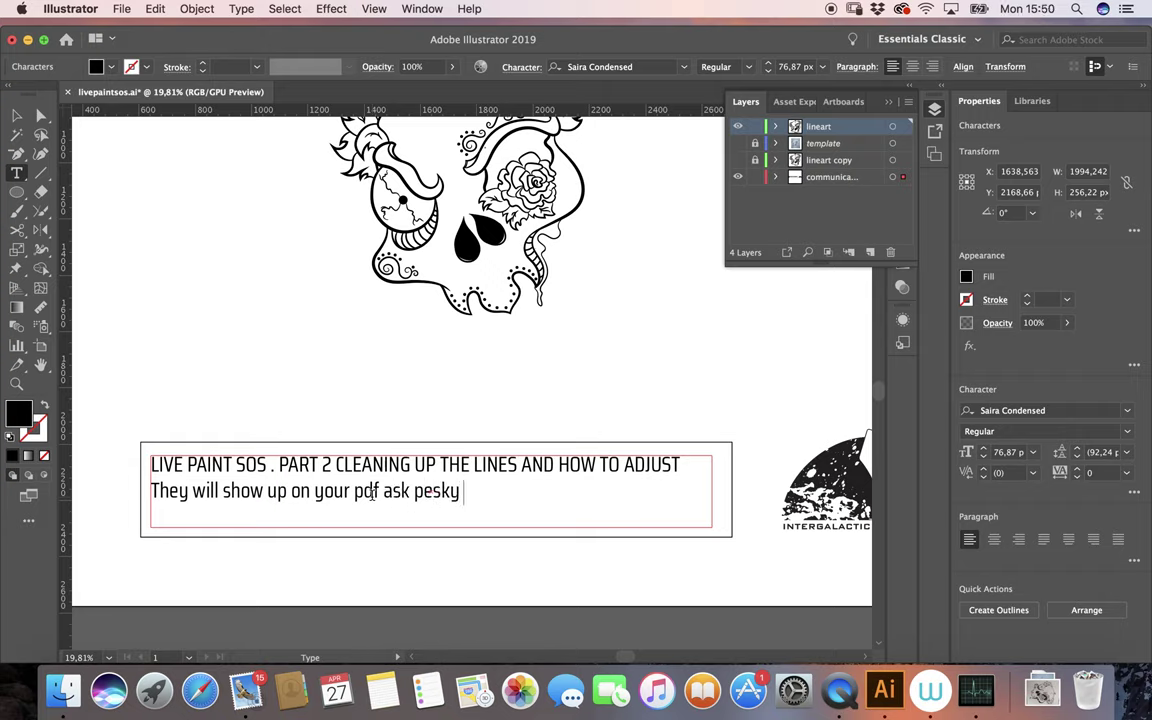
text(white l)
text(ines you)
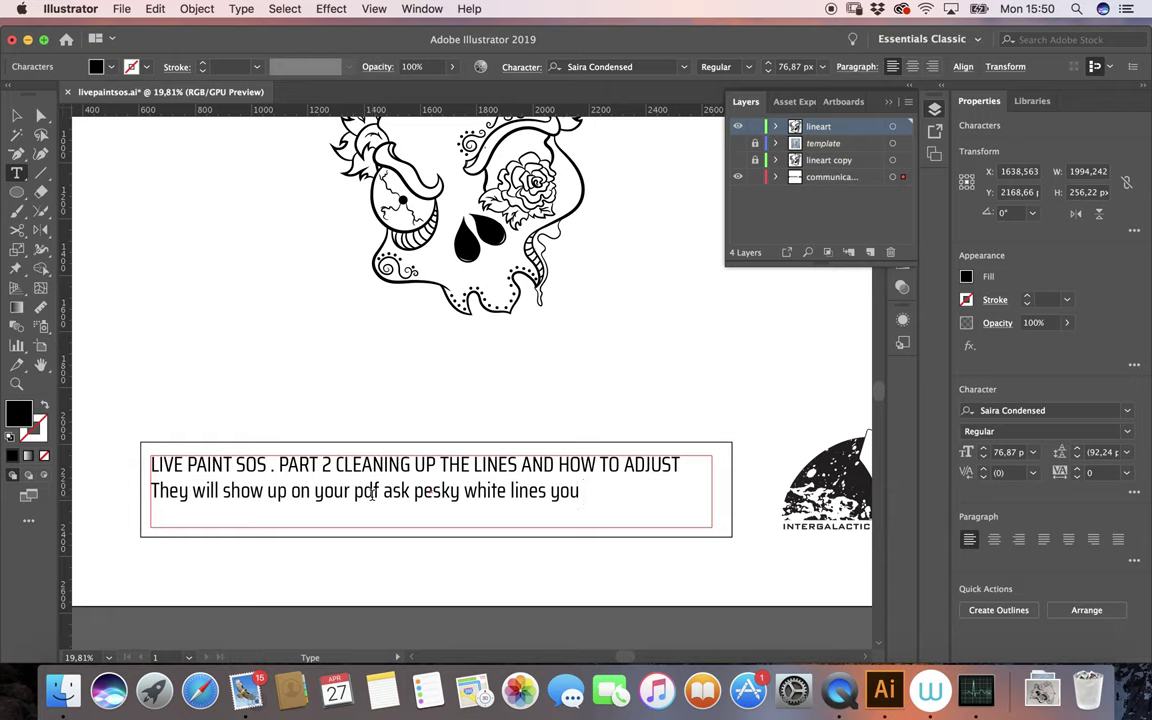
text(have to clean then)
key(BackSpace)
text(m or)
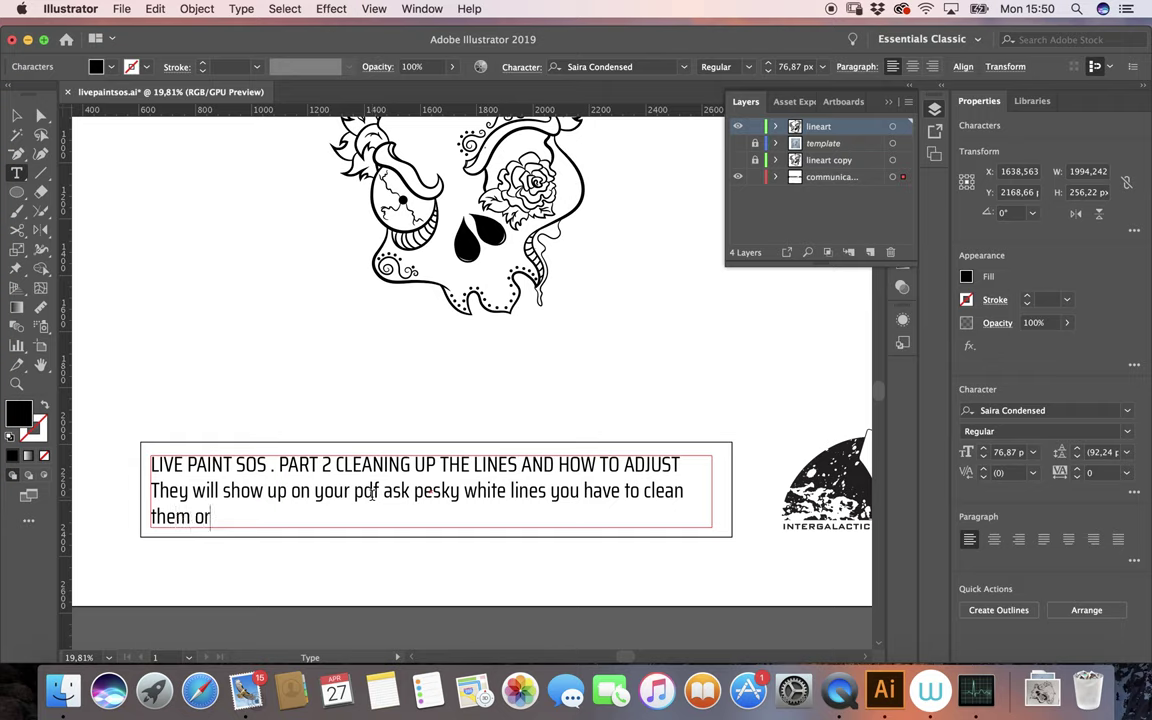
text( the)
key(BackSpace)
text(ey will sho)
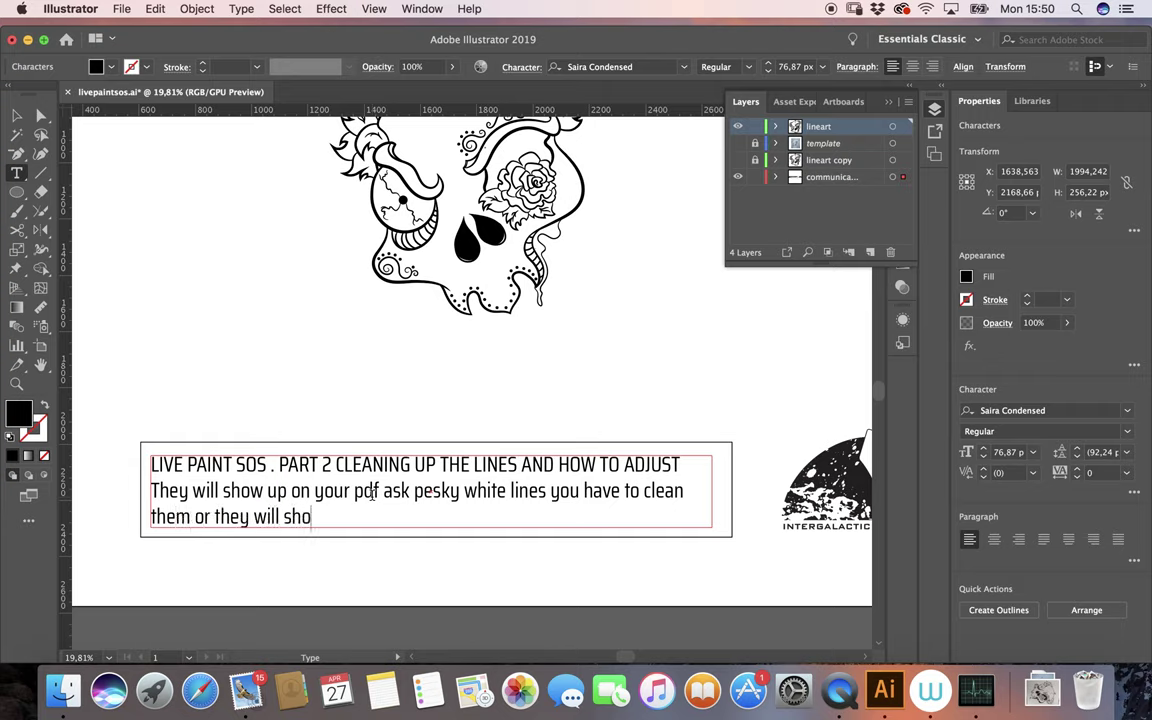
text(w up on )
text(your )
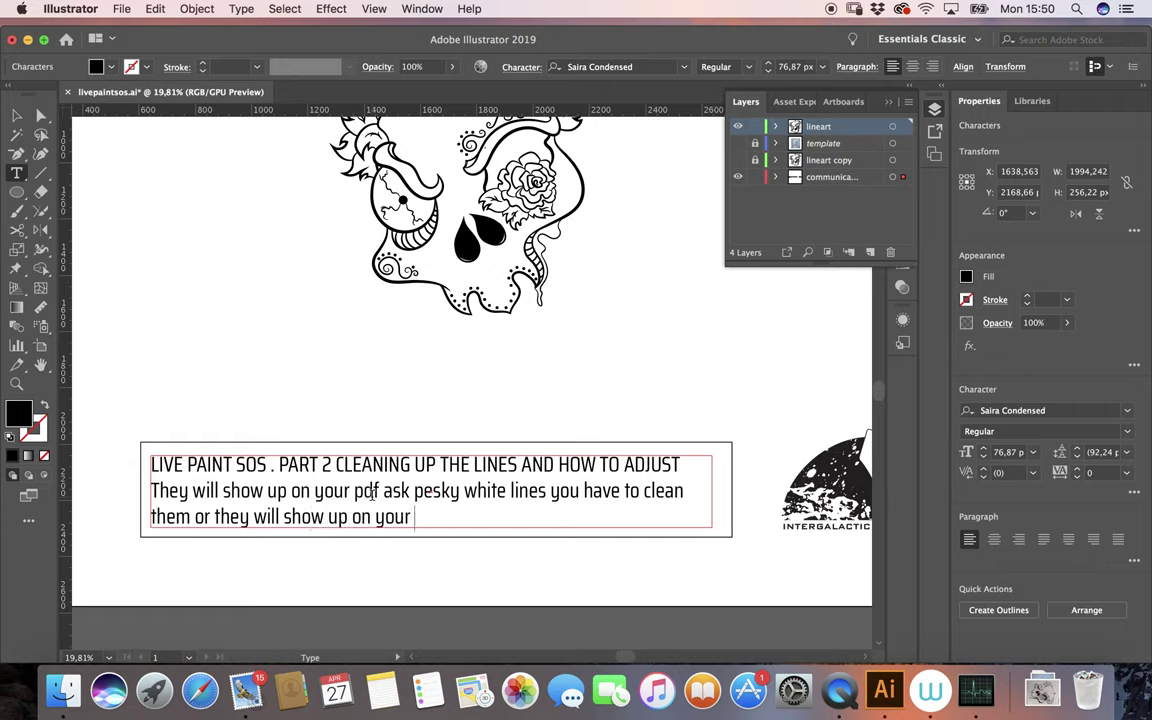
text(art when printed)
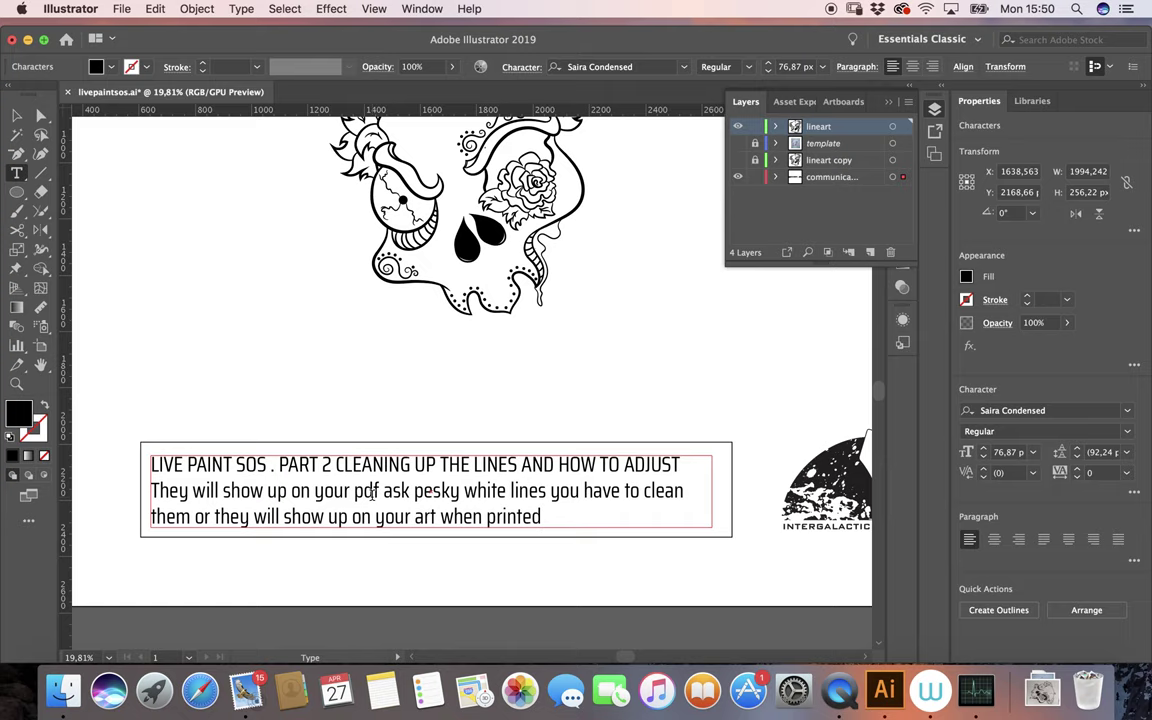
scroll(525, 230, up, 5)
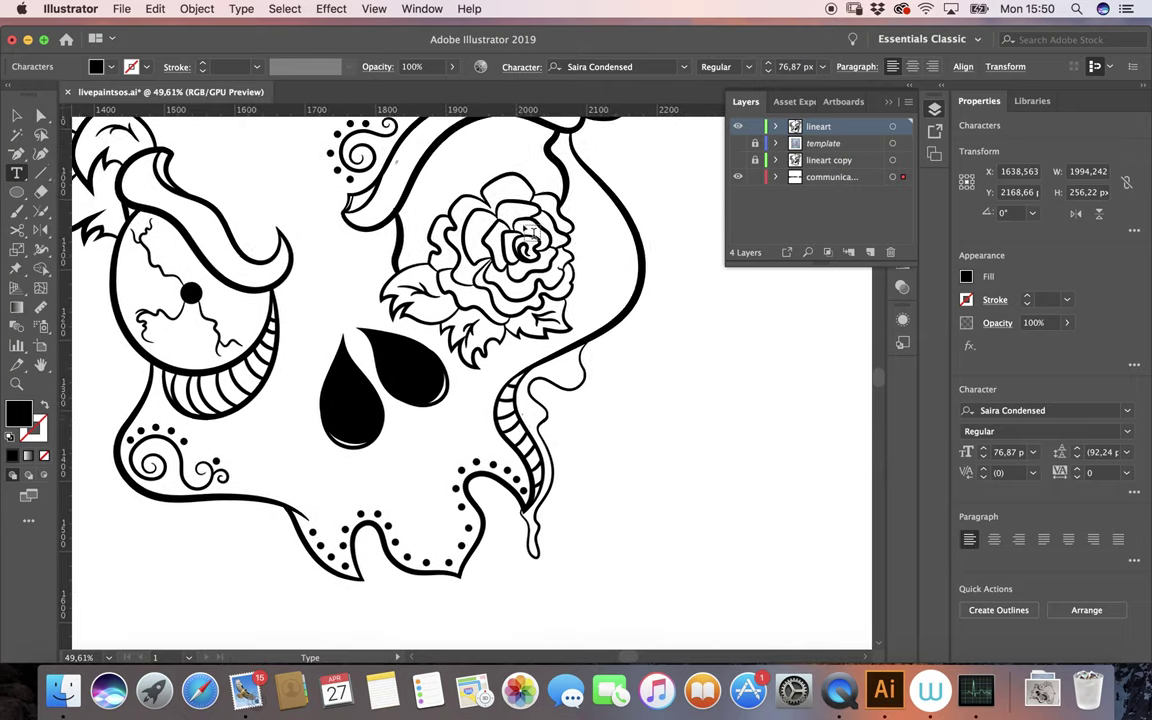
Deselect the caption and marquee-select all of the skull line art.
scroll(525, 230, up, 3)
scroll(531, 232, down, 2)
scroll(531, 232, down, 1)
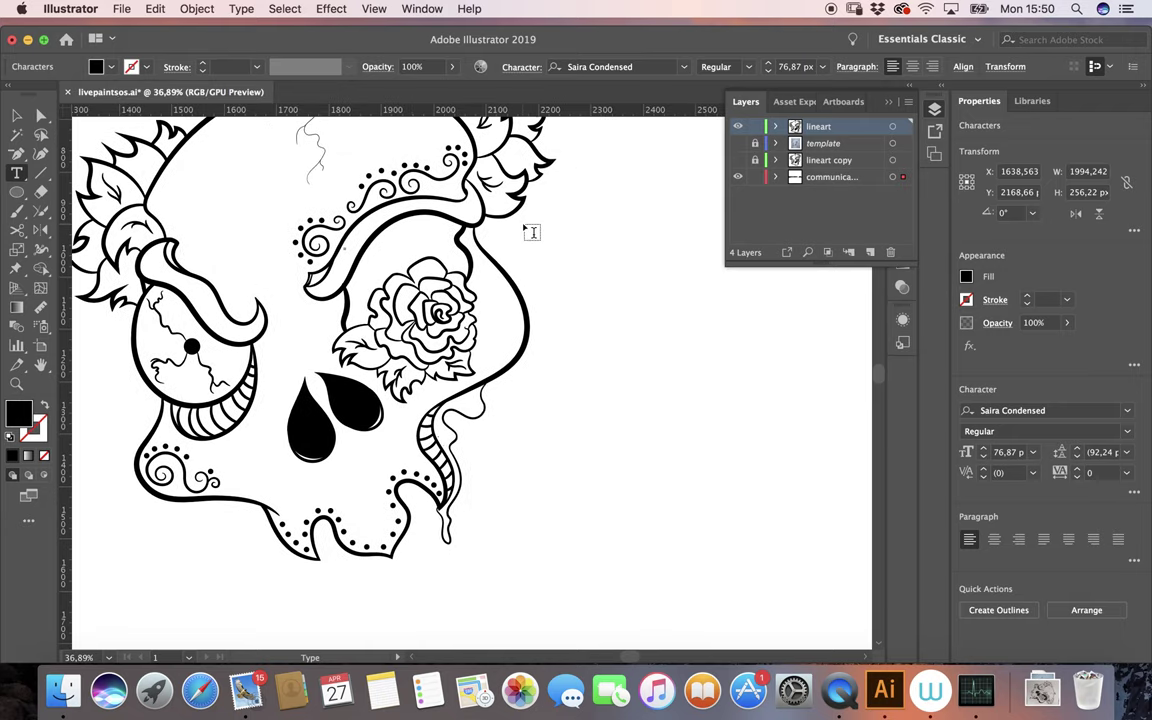
scroll(531, 232, up, 3)
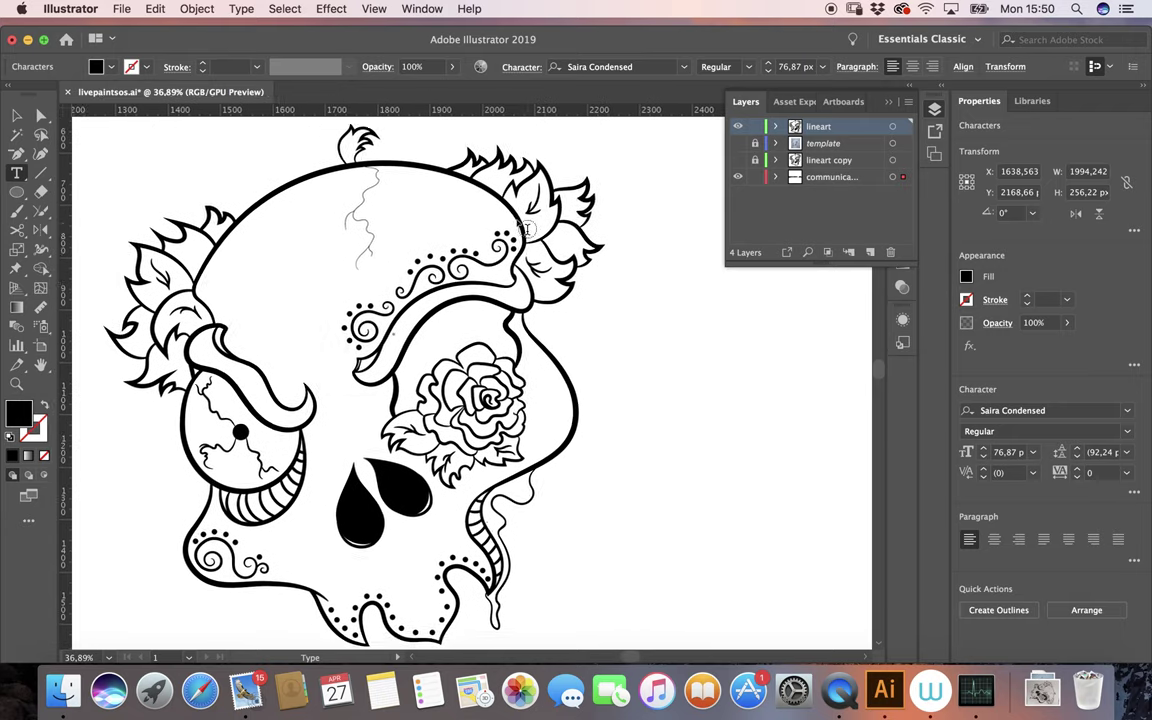
click(18, 117)
click(671, 366)
scroll(671, 366, down, 2)
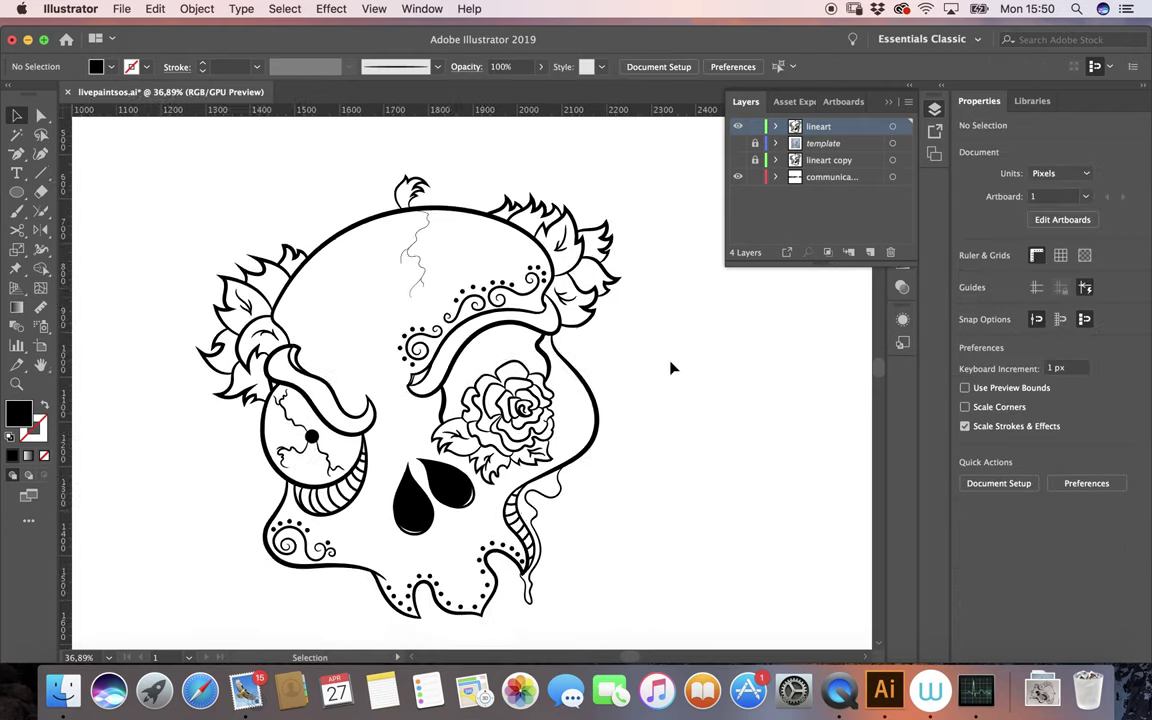
scroll(560, 344, down, 1)
scroll(560, 344, down, 1)
drag(155, 186, 577, 572)
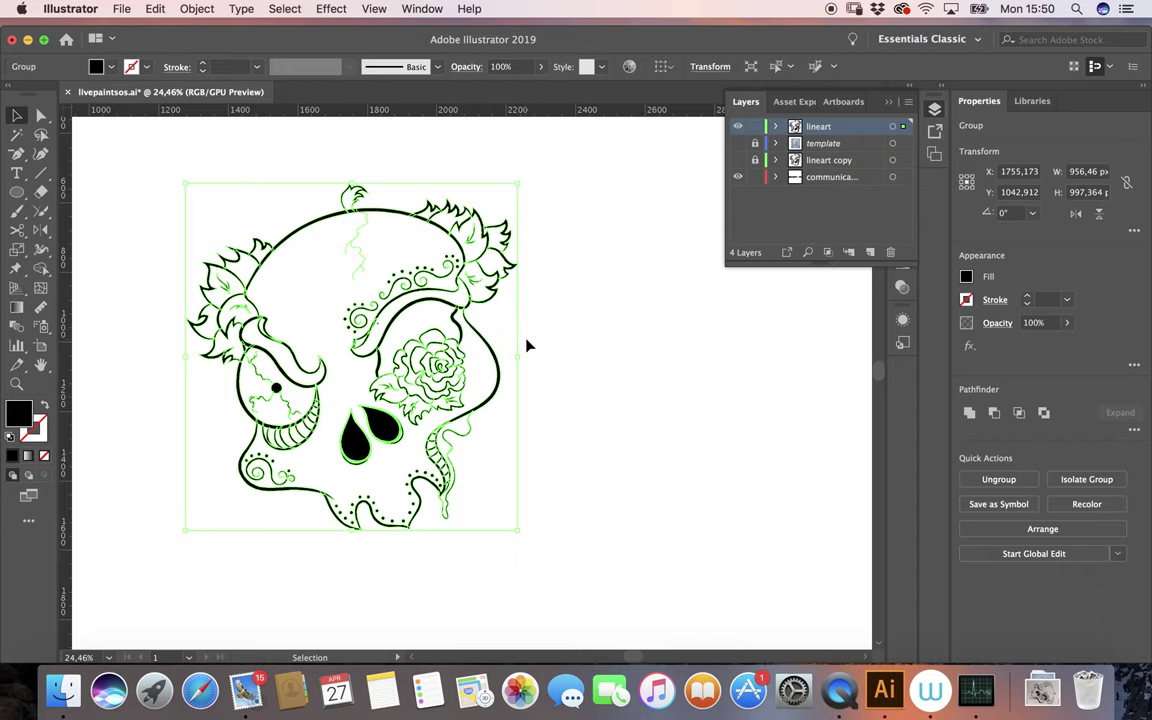
Switch the artwork to Outline view and set drawing colours to no fill, black stroke.
click(374, 9)
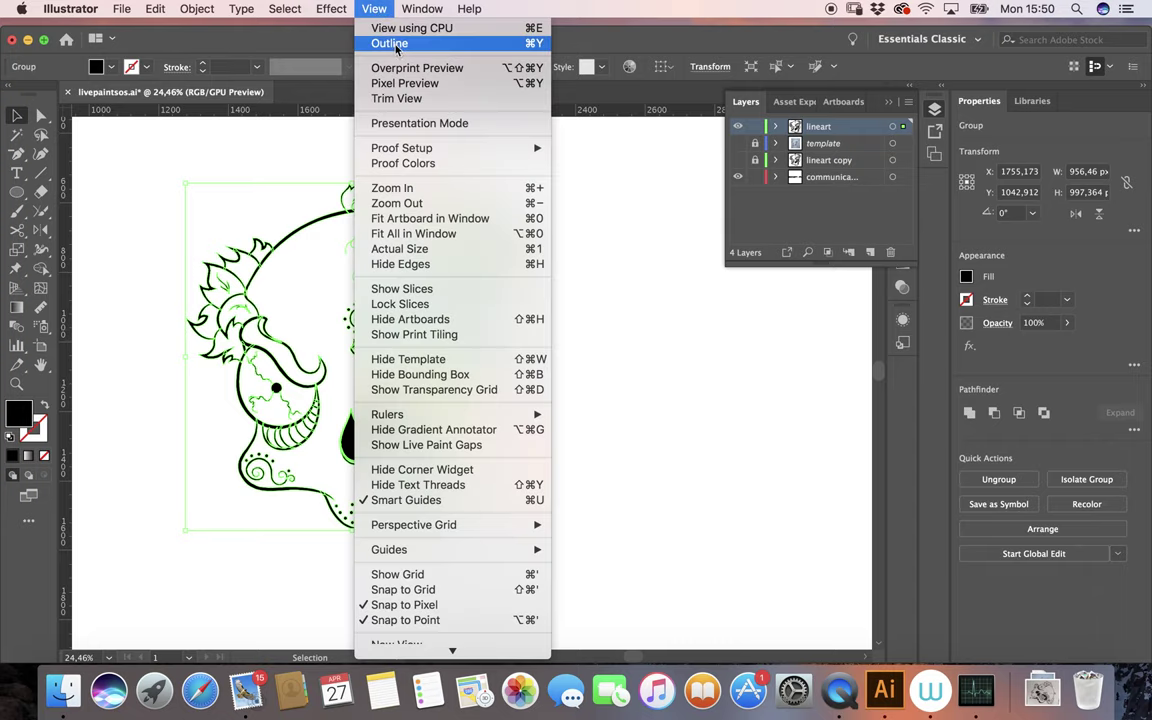
click(390, 44)
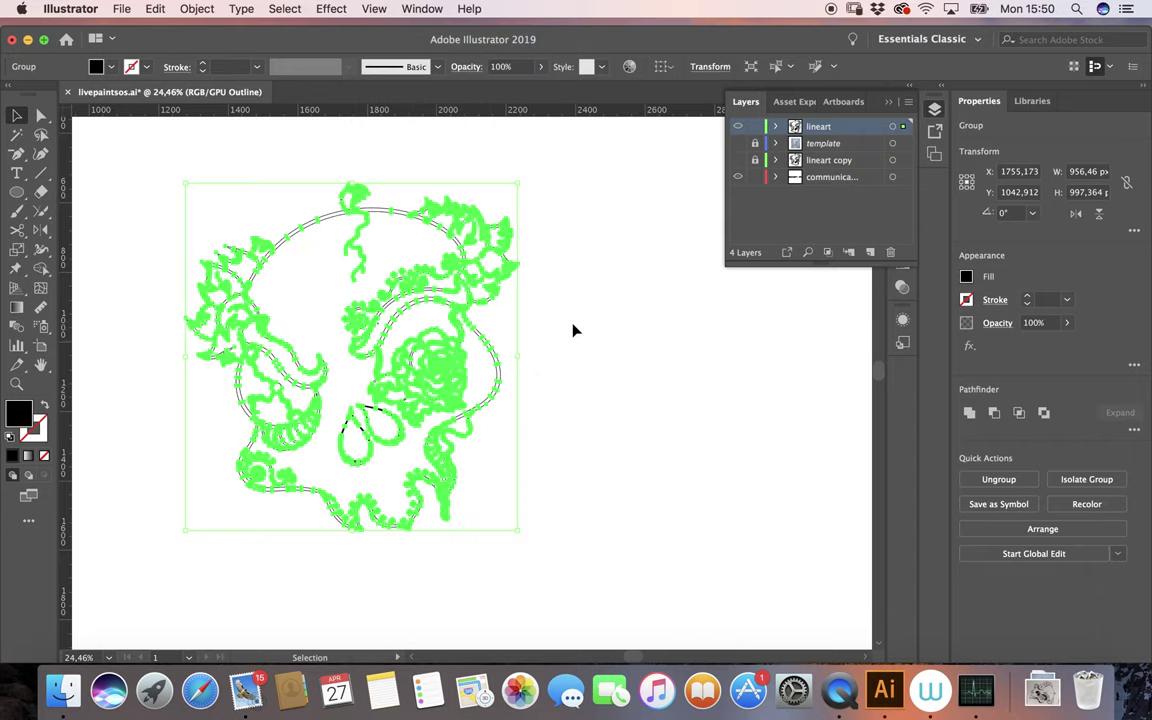
click(562, 324)
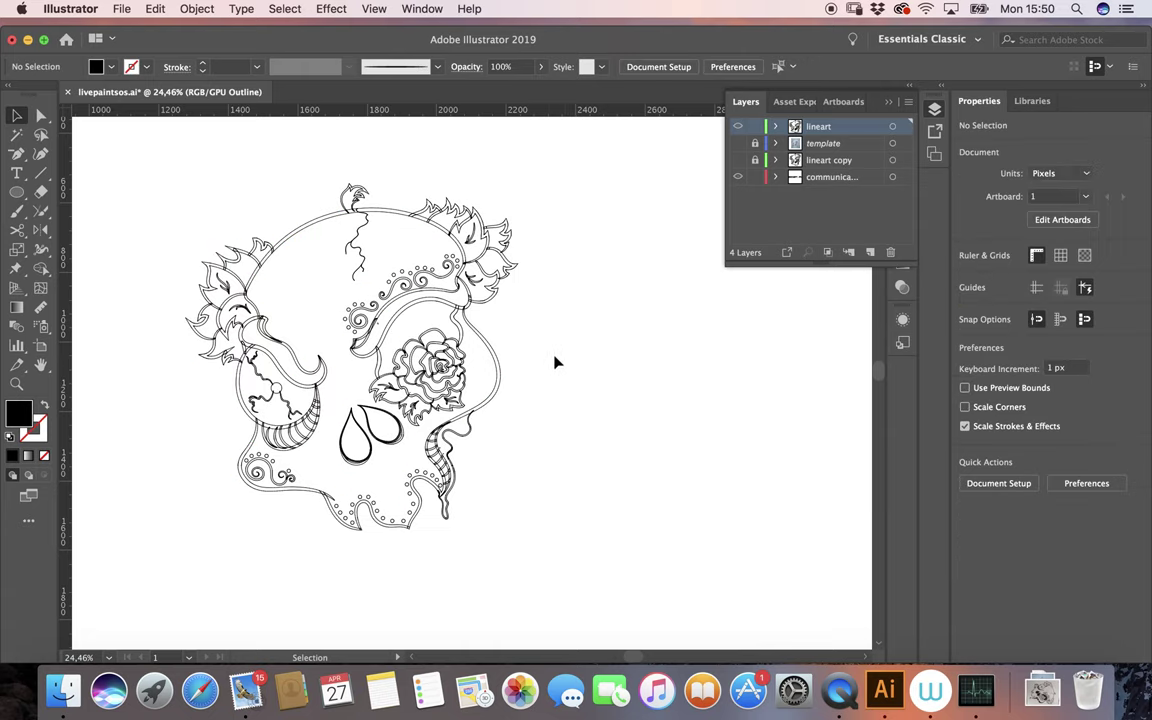
scroll(511, 395, up, 1)
scroll(511, 395, up, 2)
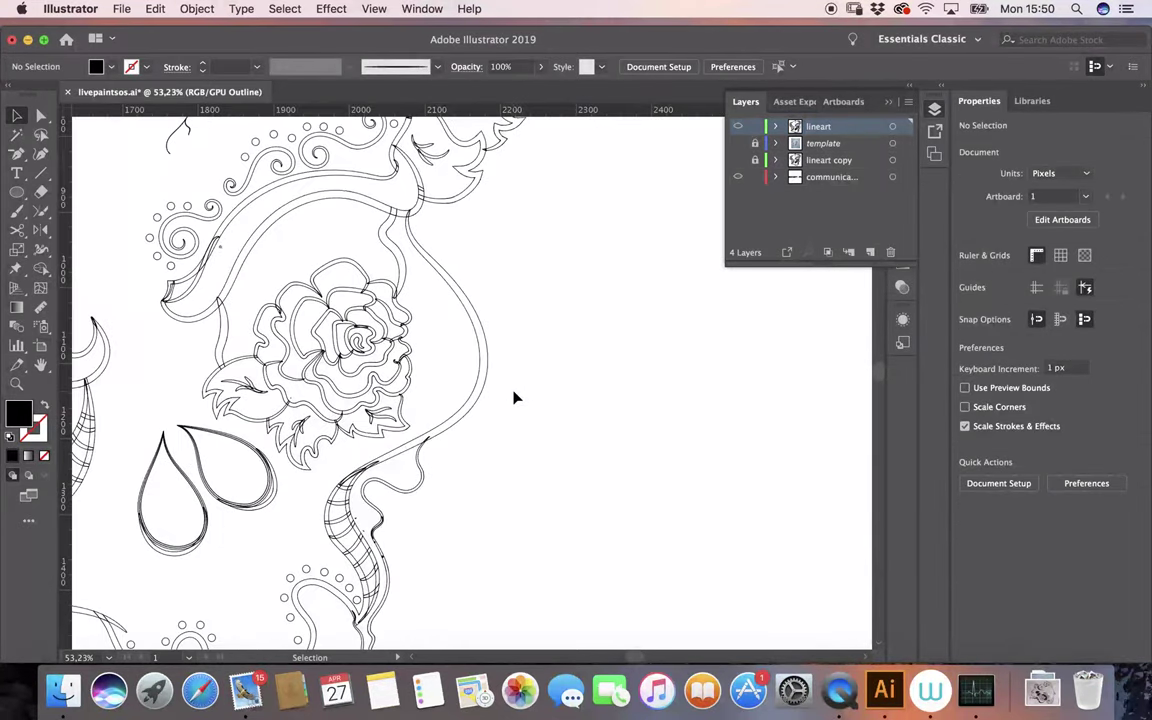
scroll(514, 393, down, 3)
scroll(517, 393, up, 3)
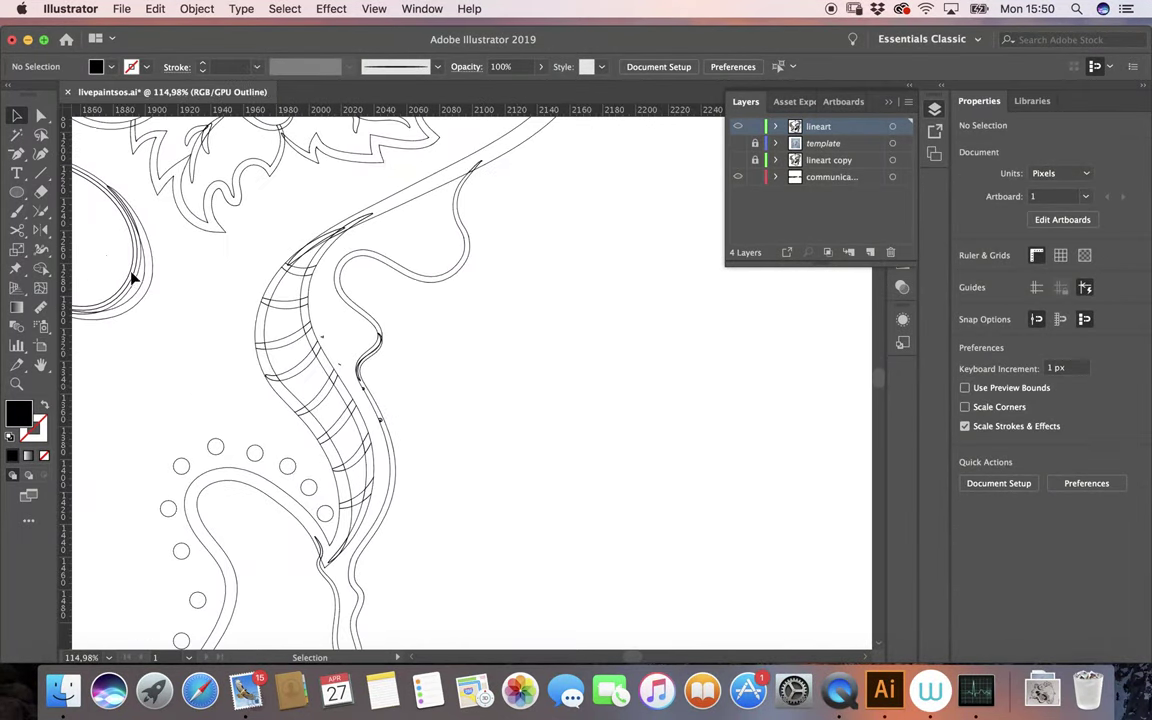
click(16, 191)
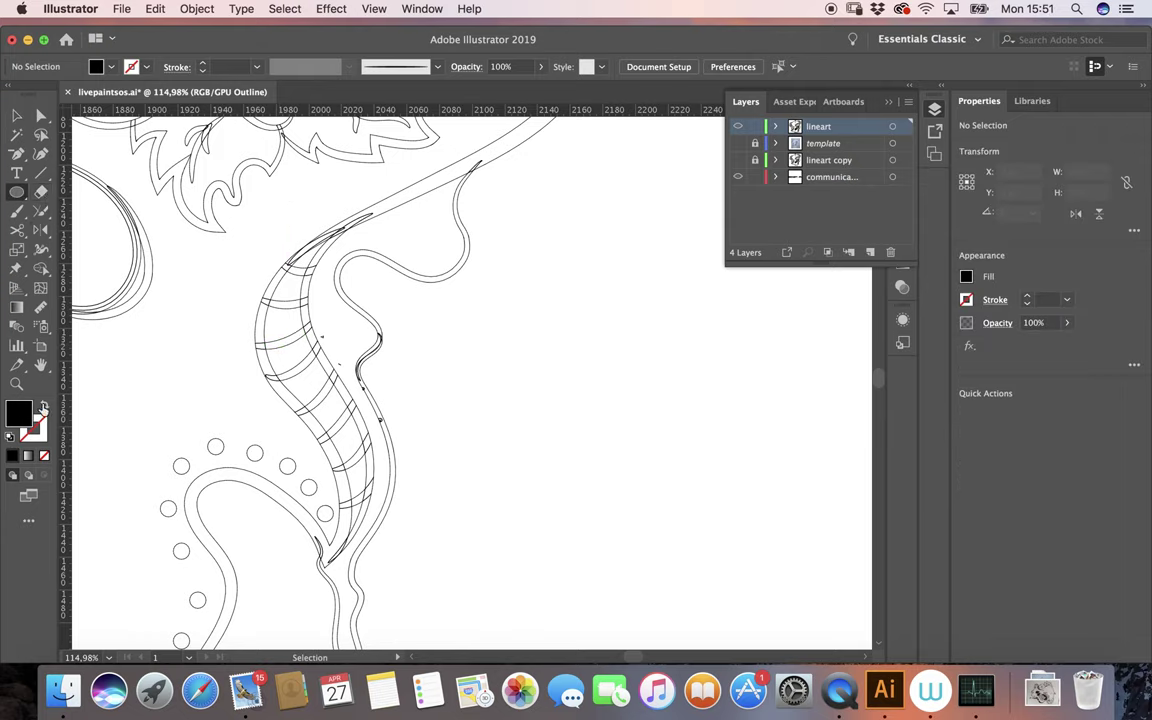
click(45, 408)
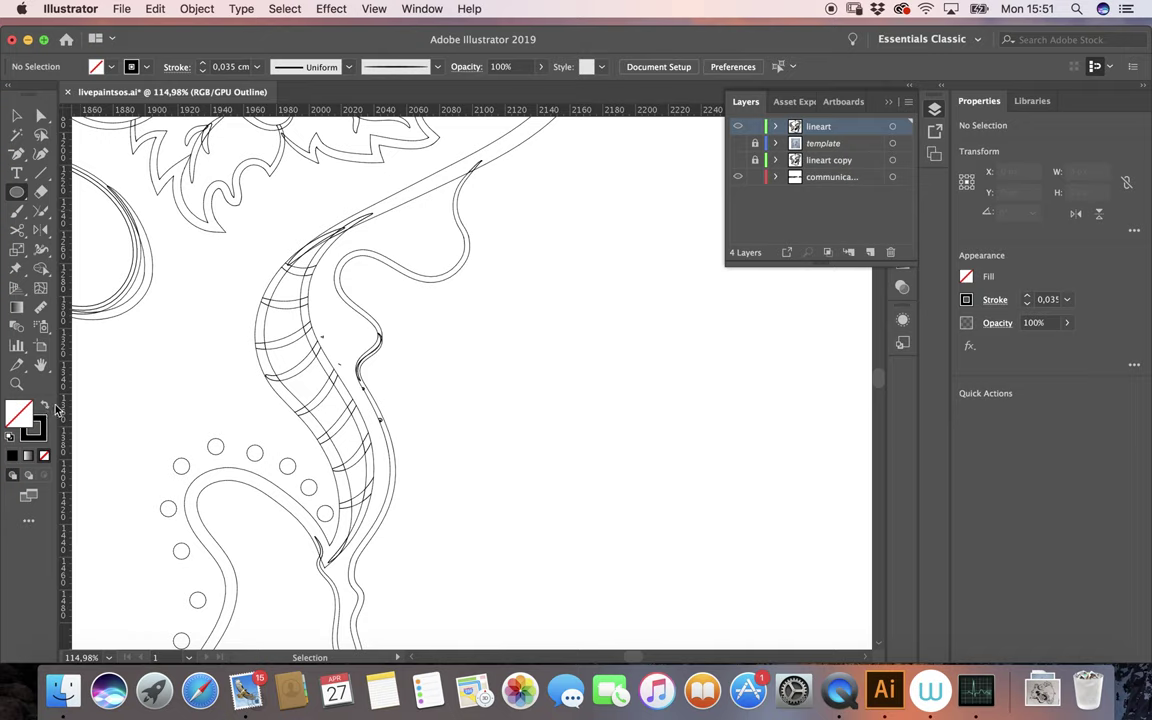
Draw a red, unfilled ellipse with a 0,1 cm stroke around the vine's overlap.
click(891, 105)
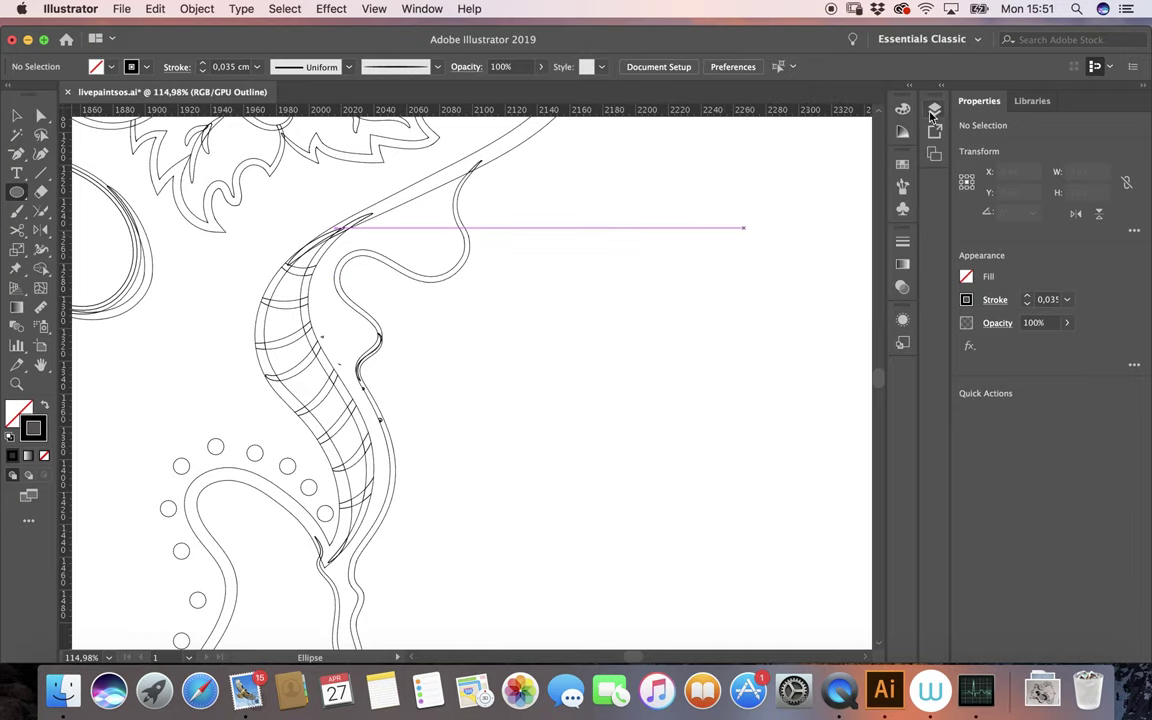
click(902, 163)
click(746, 210)
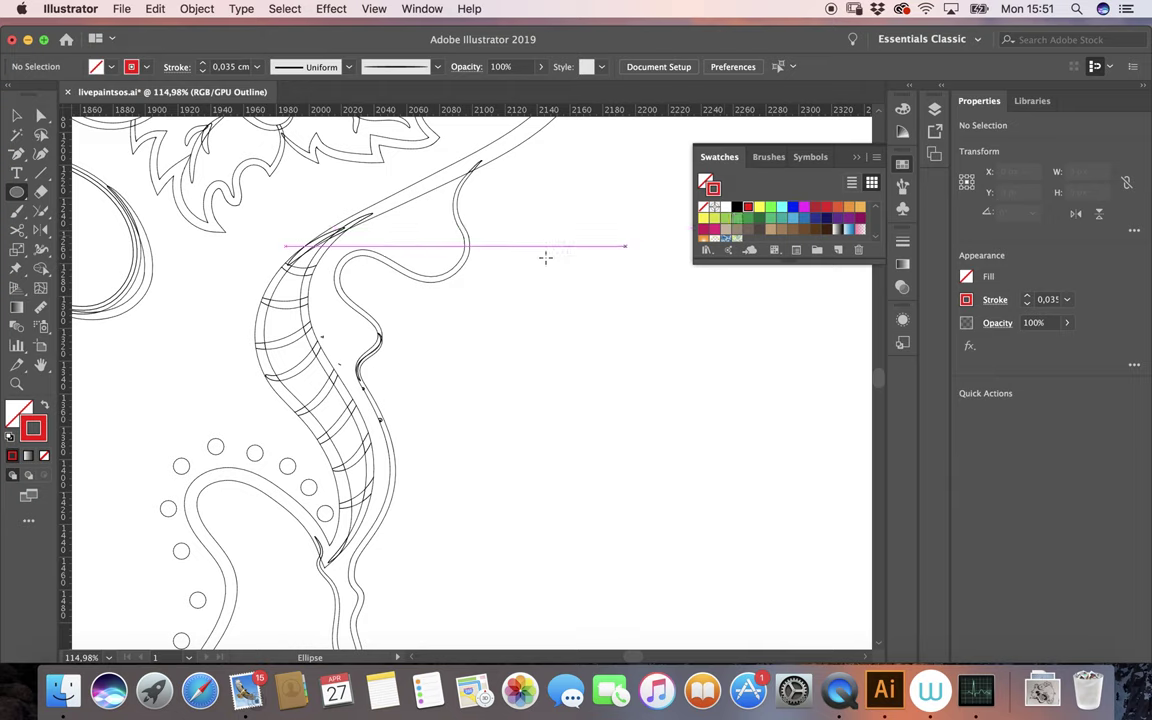
drag(283, 211, 378, 325)
click(257, 67)
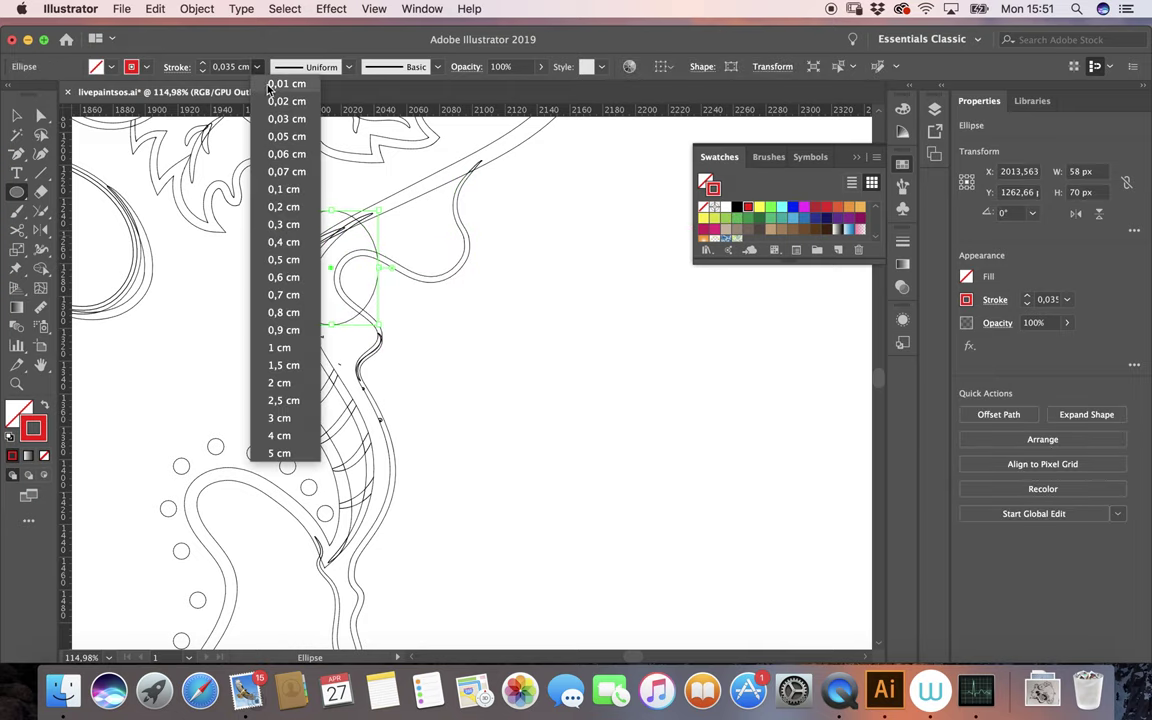
click(287, 189)
Return the artwork to Preview mode and deselect the red ellipse.
click(16, 115)
click(373, 9)
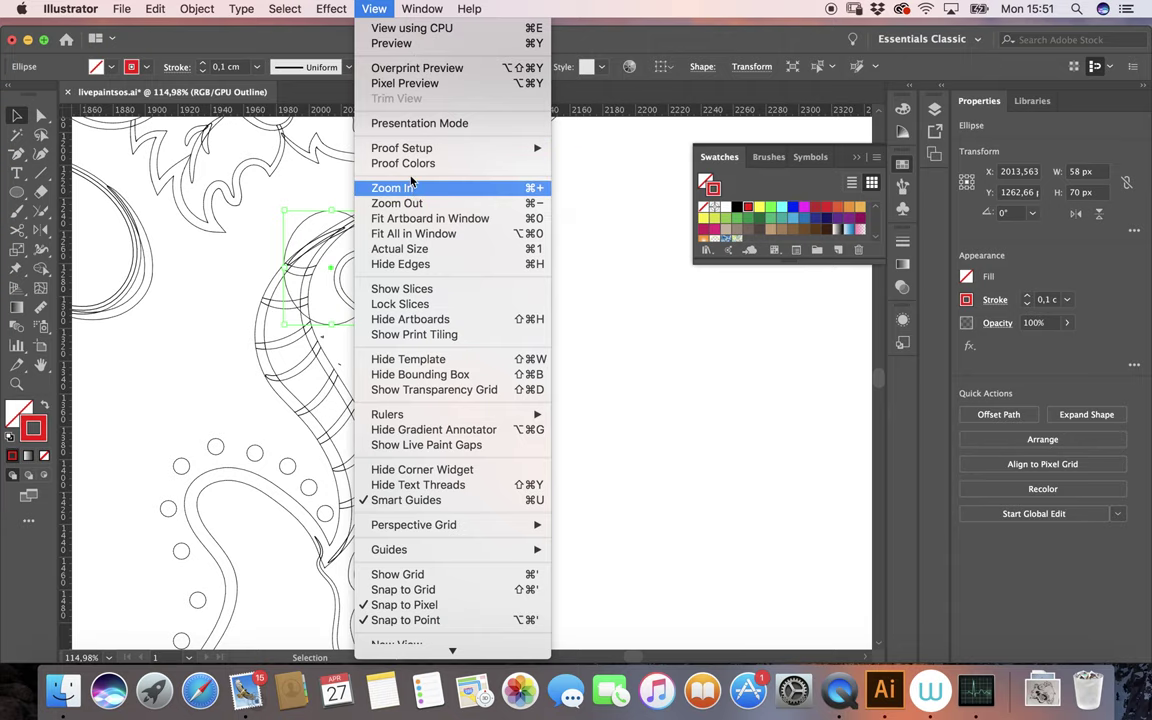
click(411, 44)
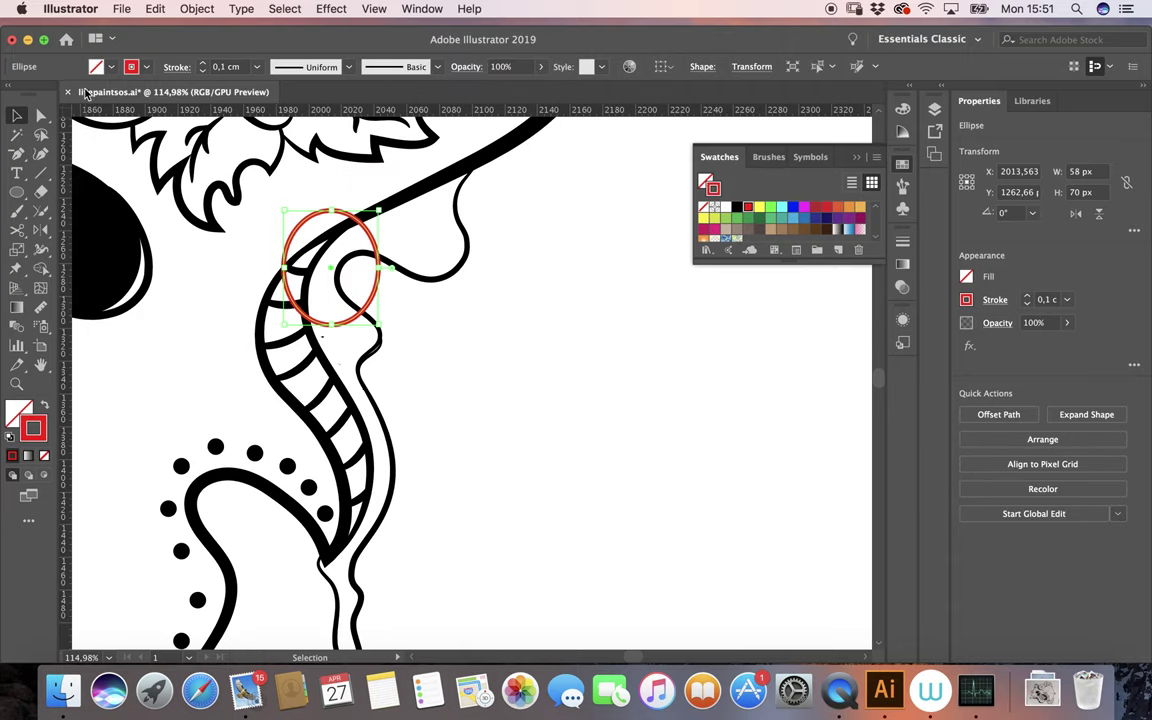
click(509, 342)
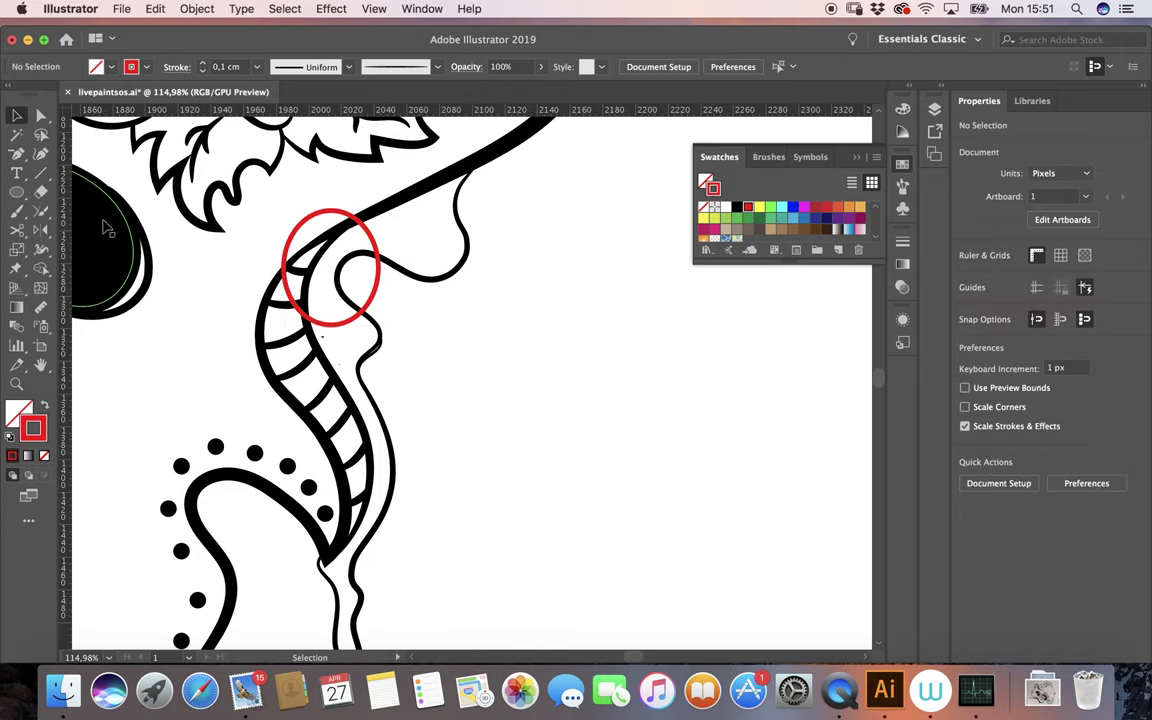
scroll(514, 368, down, 3)
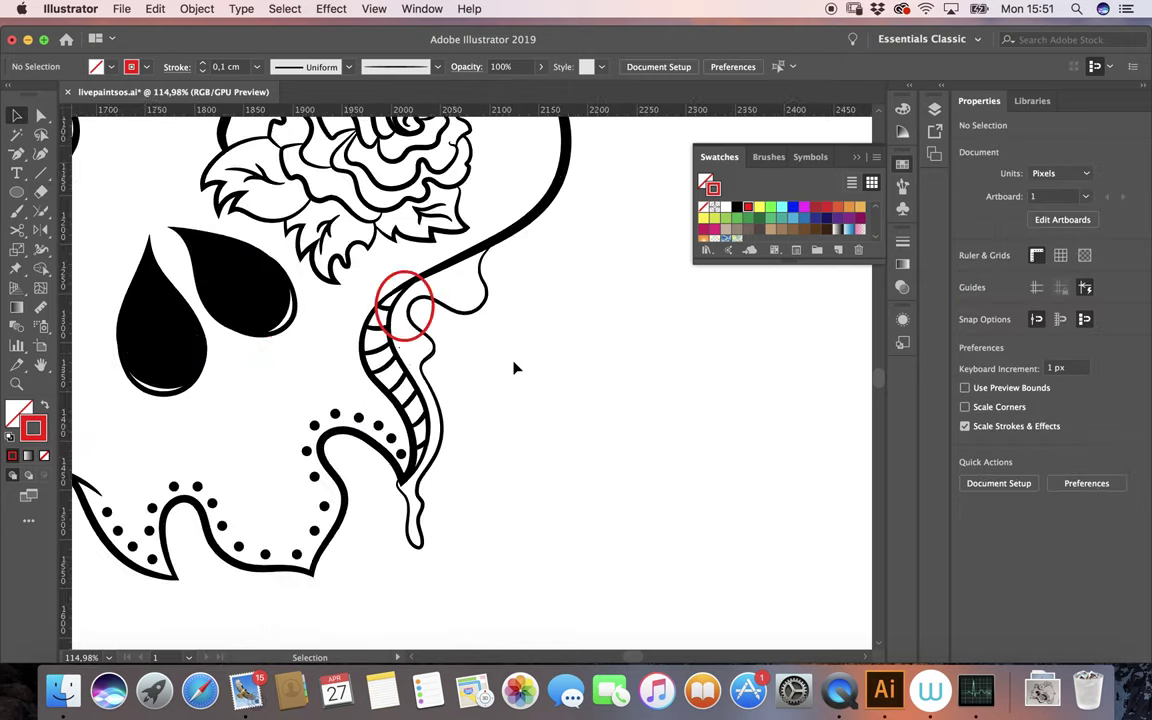
Delete the old caption lines below the title using the Type tool.
scroll(520, 372, down, 3)
scroll(518, 373, down, 2)
scroll(518, 373, down, 1)
scroll(519, 373, down, 1)
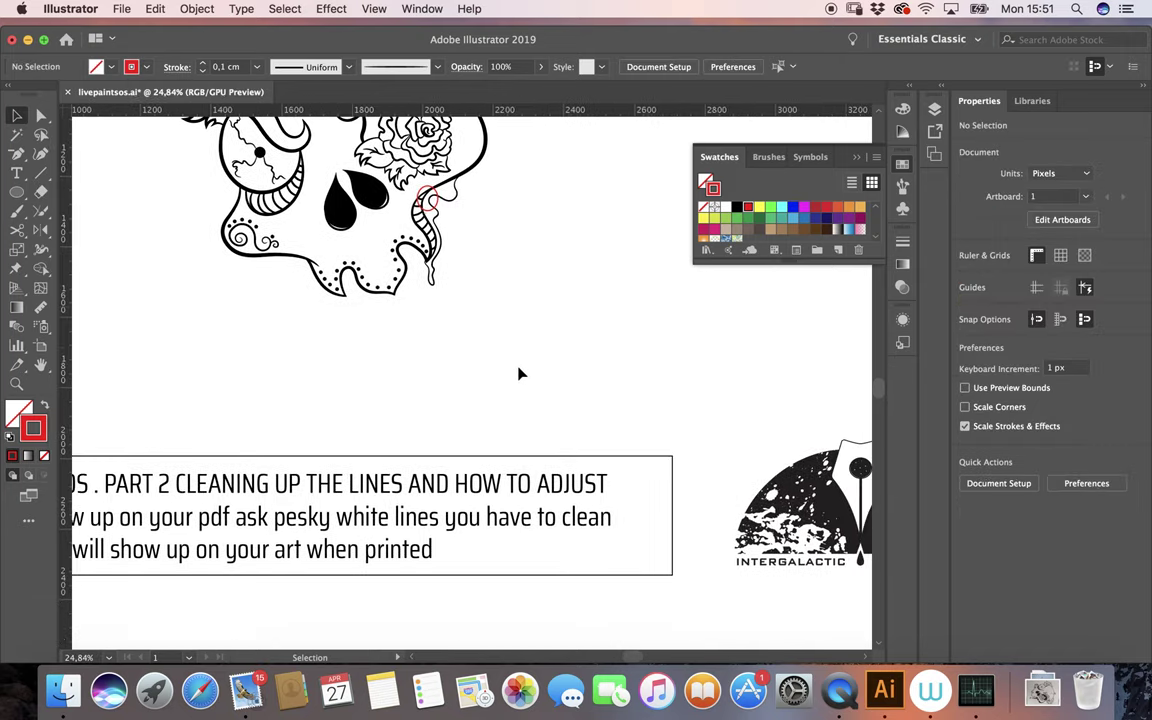
scroll(519, 373, down, 1)
click(18, 174)
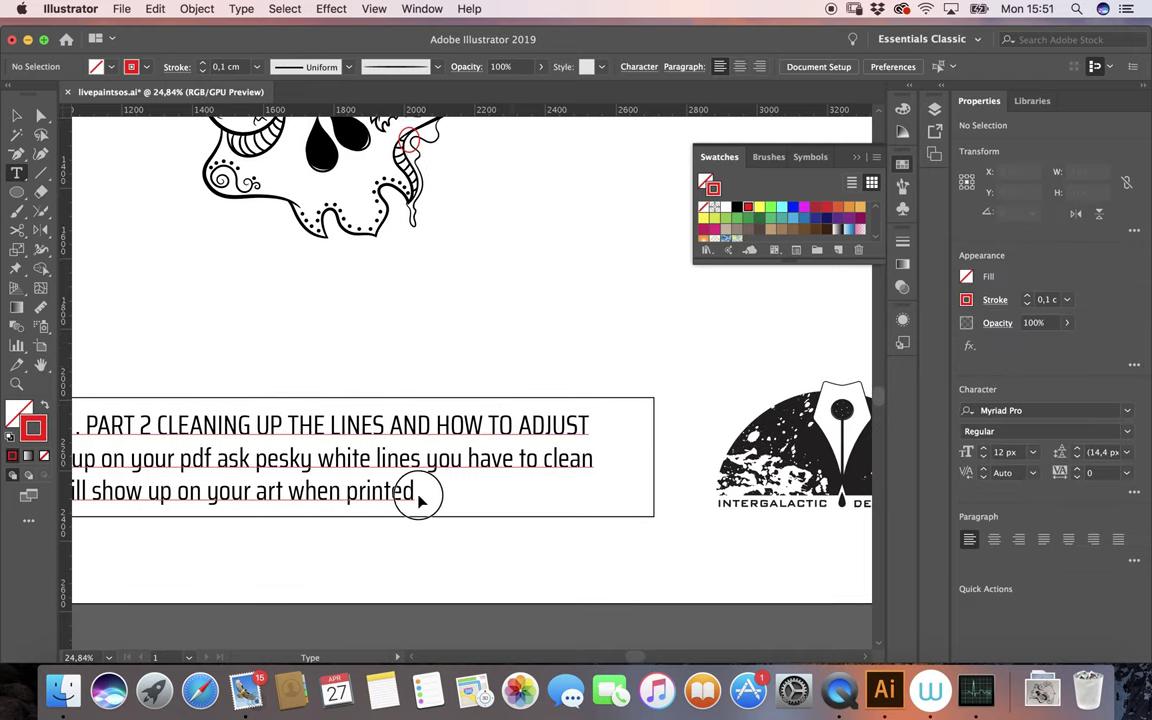
click(418, 491)
key(BackSpace)
key(BackSpace)
key(BackSpace)
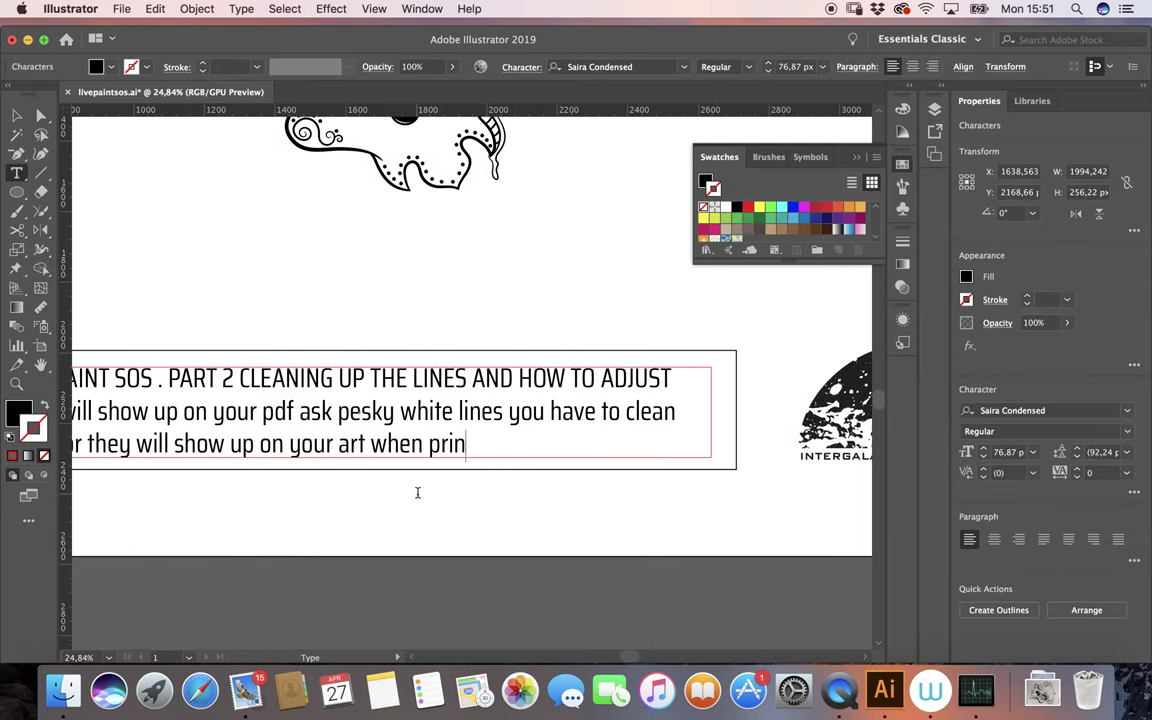
key(BackSpace)
key(BackSpace)
key(BackSpace)
key(BackSpace)
key(BackSpace)
key(BackSpace)
key(BackSpace)
key(BackSpace)
key(BackSpace)
key(BackSpace)
key(BackSpace)
key(BackSpace)
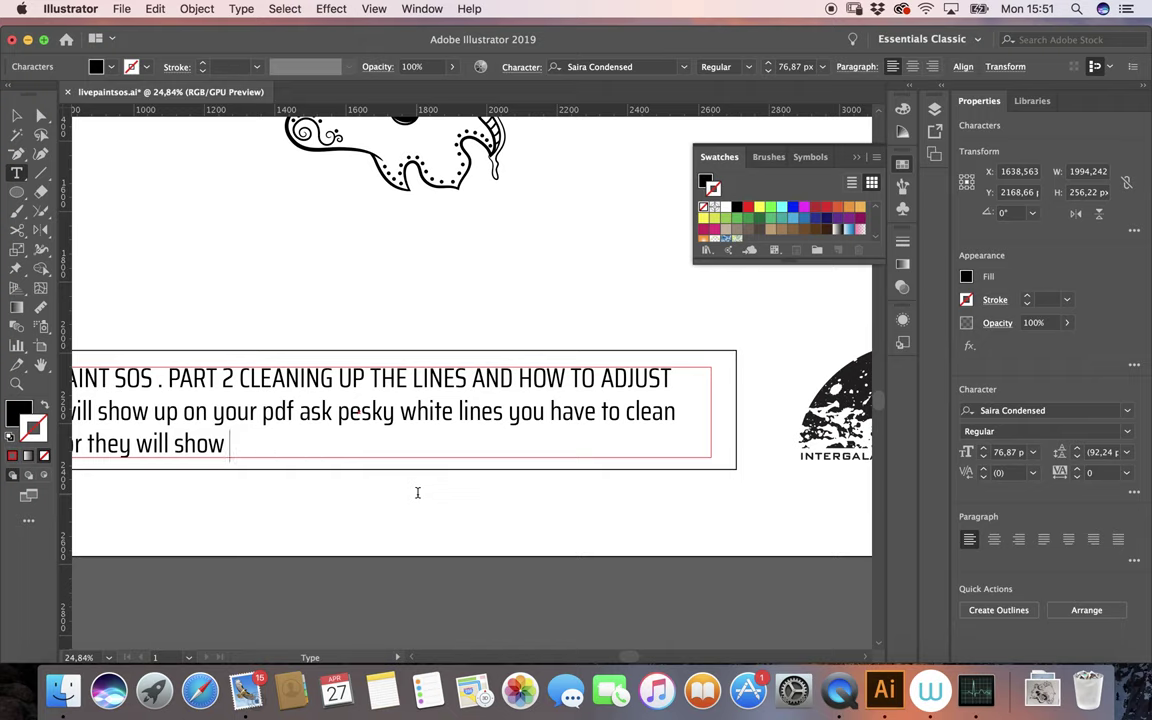
key(BackSpace)
key(BackSpace)
key(BackSpace)
key(BackSpace)
key(BackSpace)
key(BackSpace)
key(BackSpace)
key(BackSpace)
key(BackSpace)
key(BackSpace)
key(BackSpace)
key(BackSpace)
key(BackSpace)
key(BackSpace)
key(BackSpace)
key(BackSpace)
key(BackSpace)
key(BackSpace)
key(BackSpace)
key(BackSpace)
key(BackSpace)
key(BackSpace)
key(BackSpace)
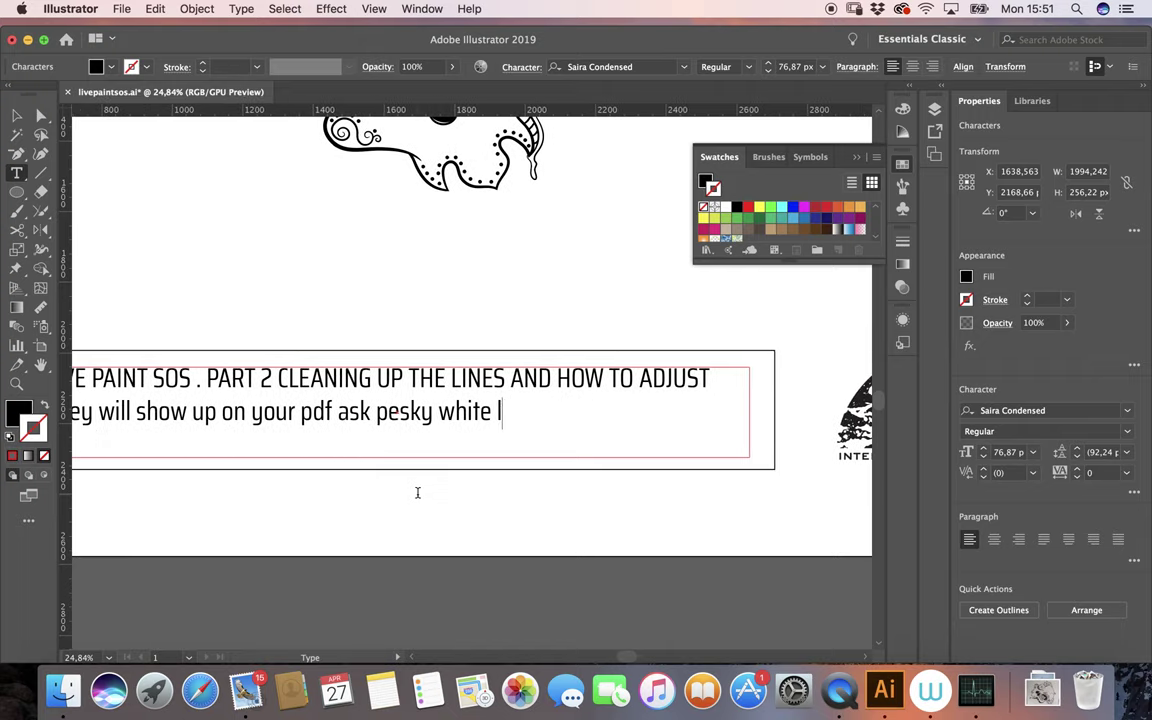
key(BackSpace)
key(BackSpace)
key(BackSpace)
key(BackSpace)
key(BackSpace)
key(BackSpace)
key(BackSpace)
key(BackSpace)
key(BackSpace)
key(BackSpace)
key(BackSpace)
key(BackSpace)
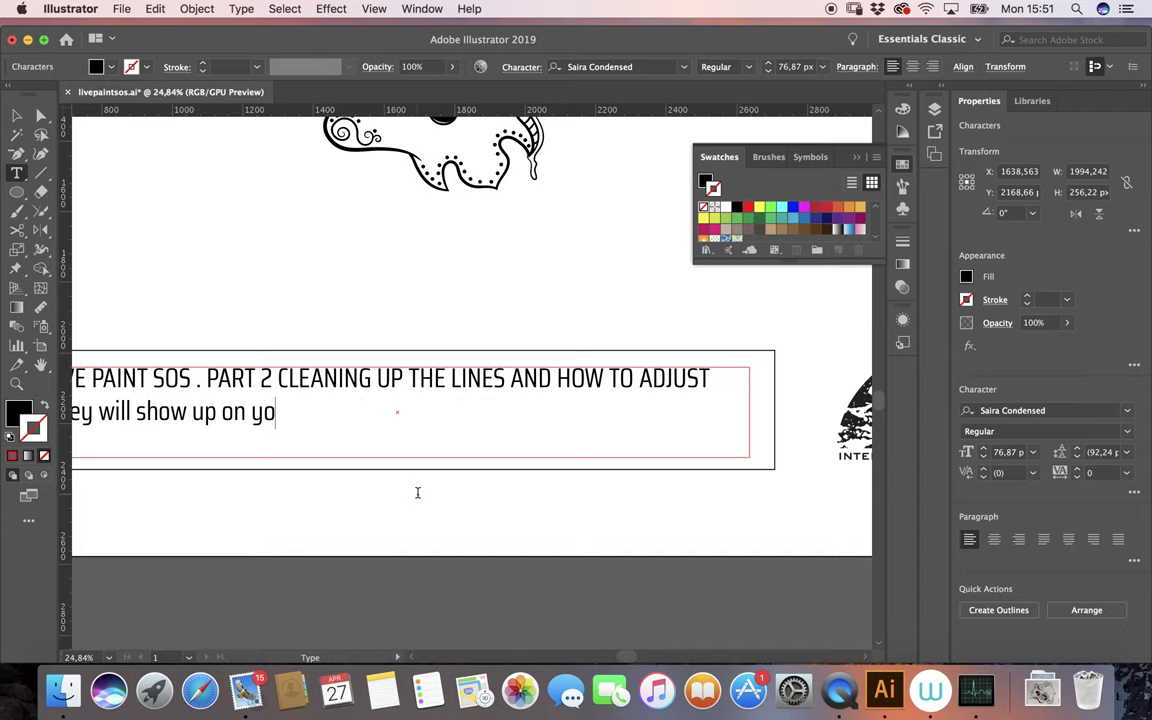
key(BackSpace)
key(BackSpace)
key(BackSpace)
key(BackSpace)
key(BackSpace)
key(BackSpace)
key(BackSpace)
key(BackSpace)
key(BackSpace)
key(BackSpace)
key(BackSpace)
key(BackSpace)
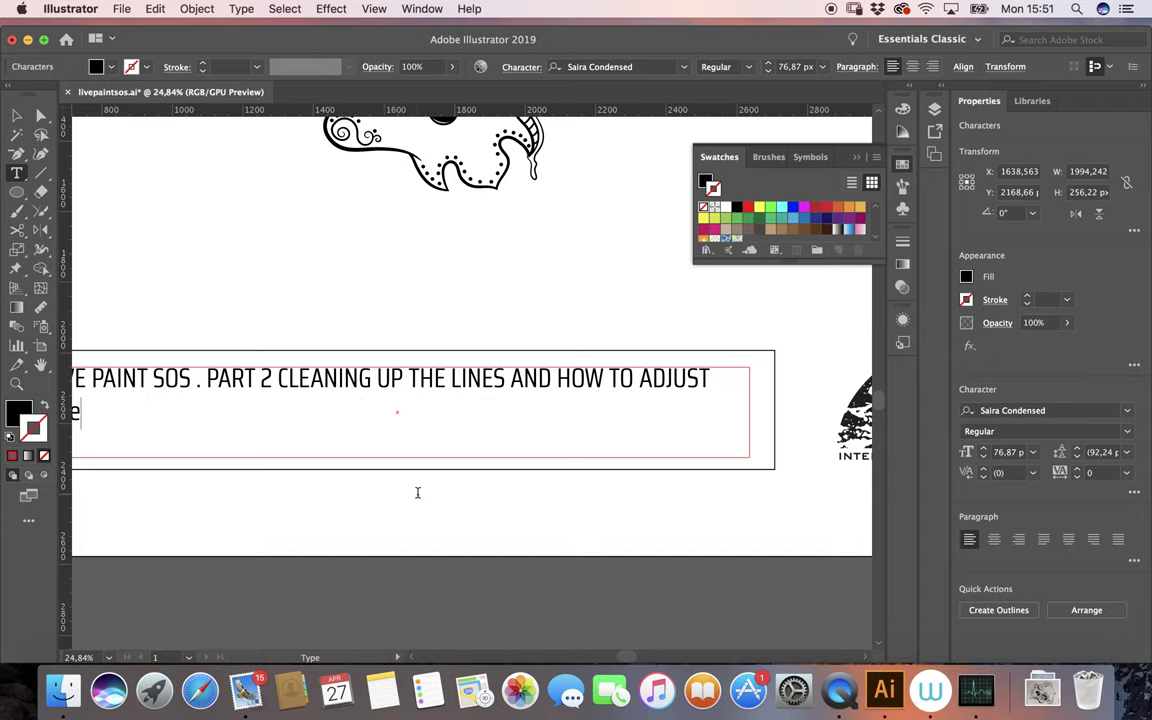
key(BackSpace)
scroll(418, 492, down, 2)
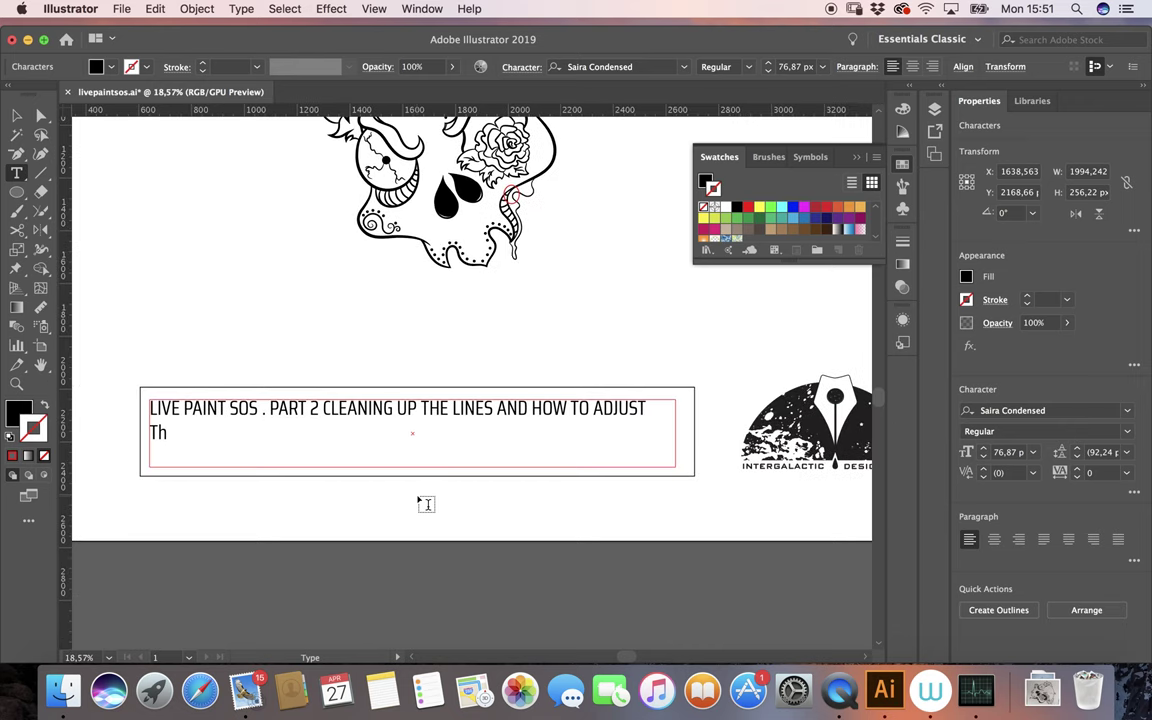
key(BackSpace)
key(BackSpace)
Type 'All that overlap i just showed in outline will give a lot of white lines…the harder one after that'.
text(All t)
text(hat overlap i just showed in outline )
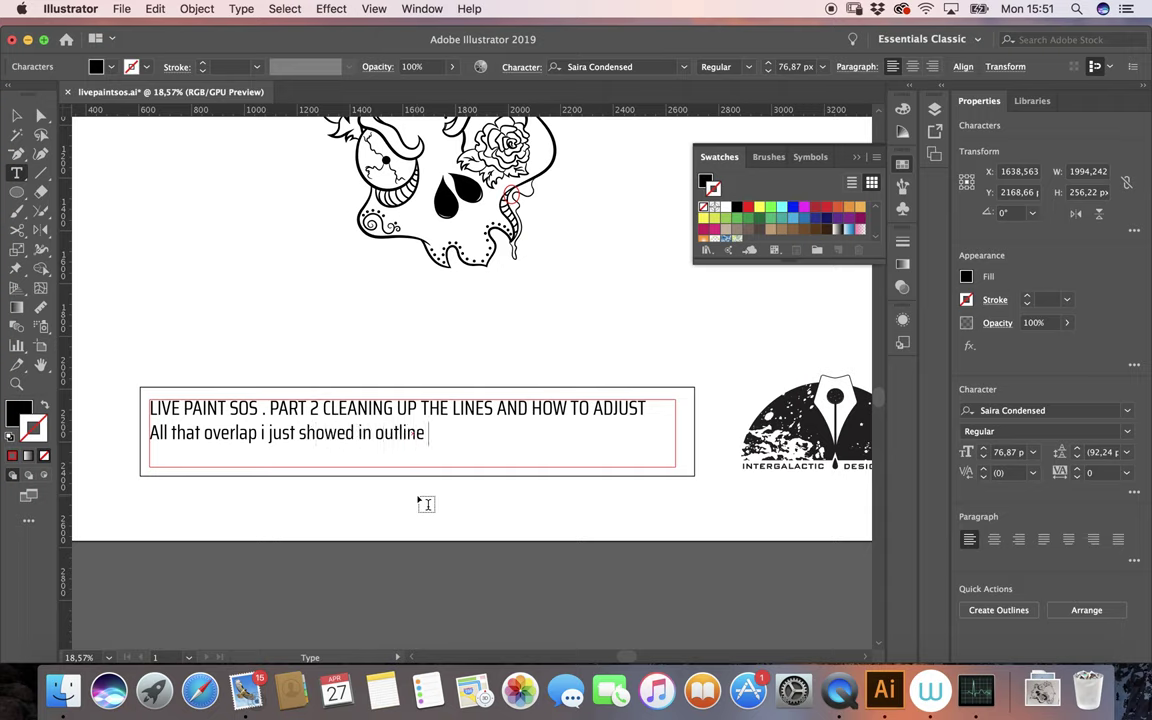
text(will ge)
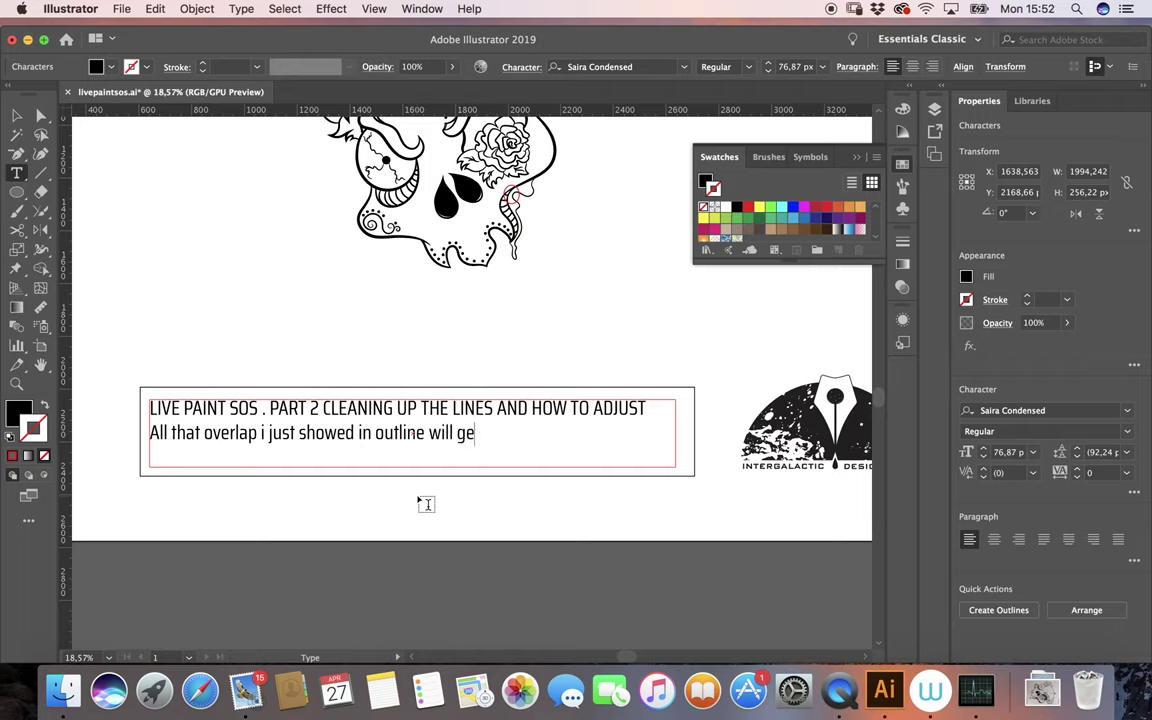
key(BackSpace)
text(ive )
text(a lot of white l)
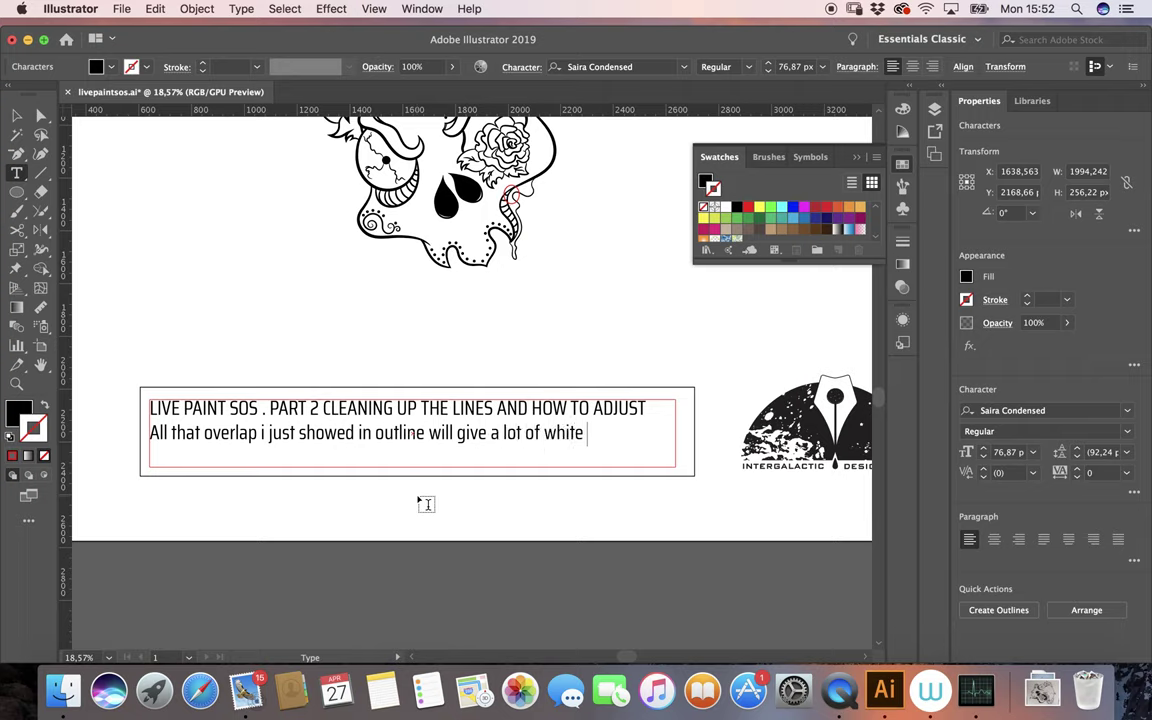
text(ines. )
text(How to)
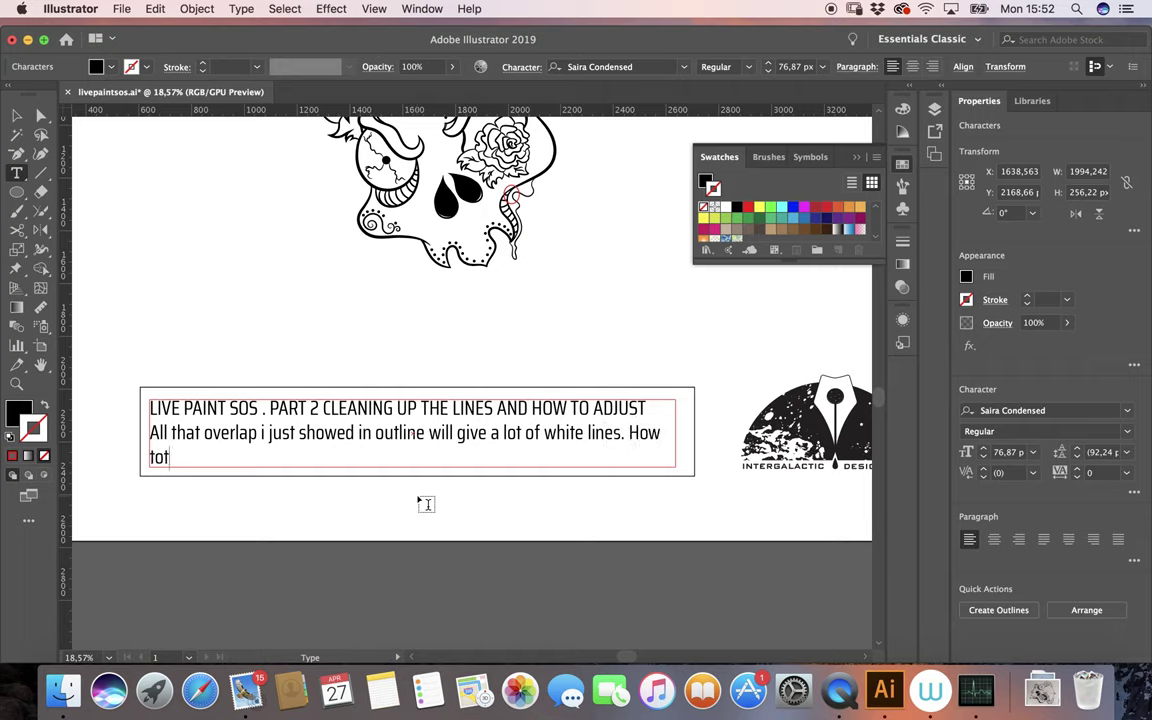
text( clean it up?)
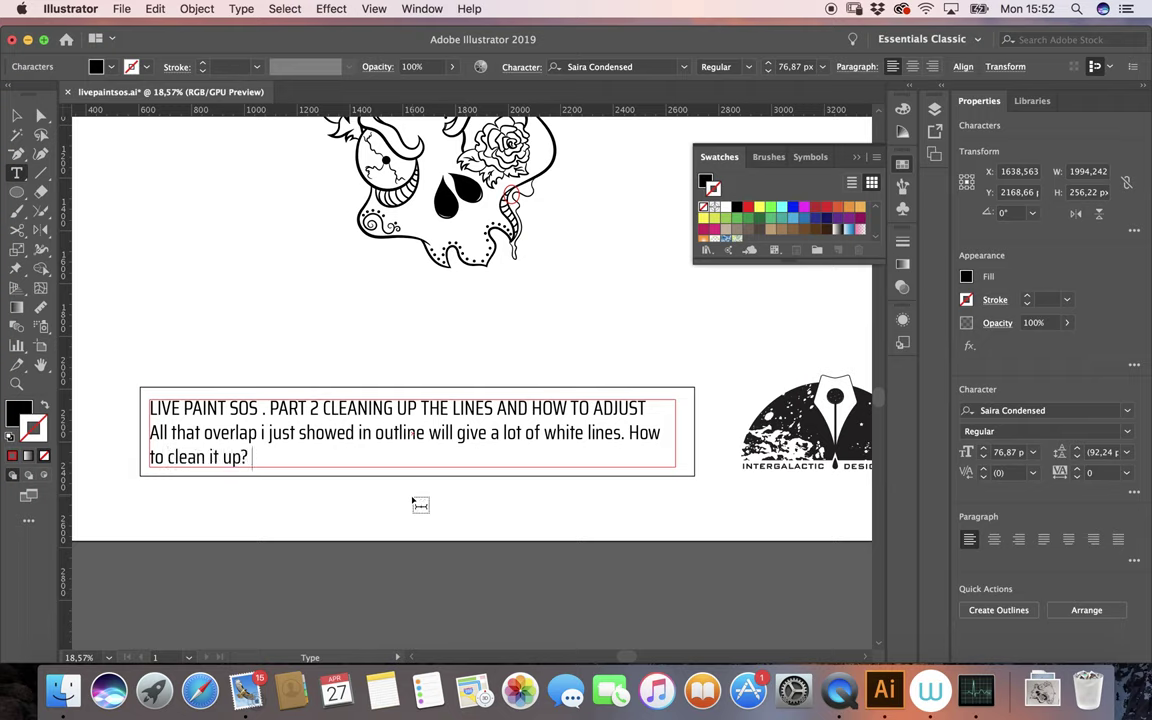
text(2 ways.)
text( the quick one )
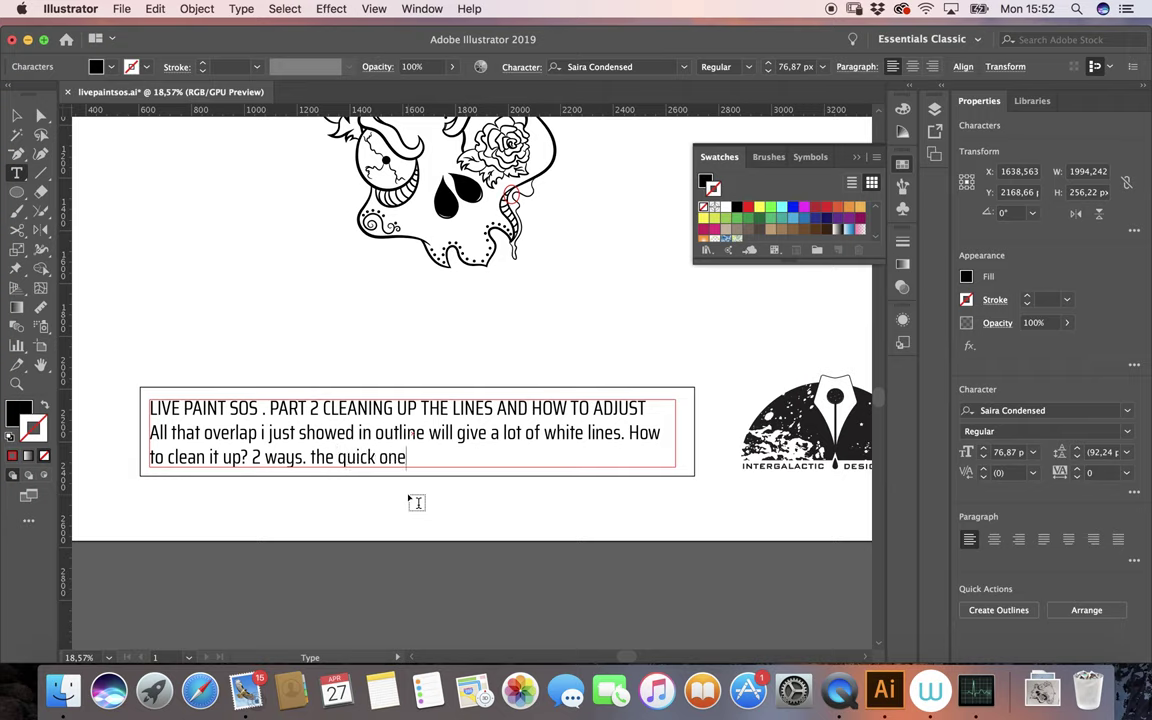
text(first. )
text(tha)
key(BackSpace)
text(e )
text(harder)
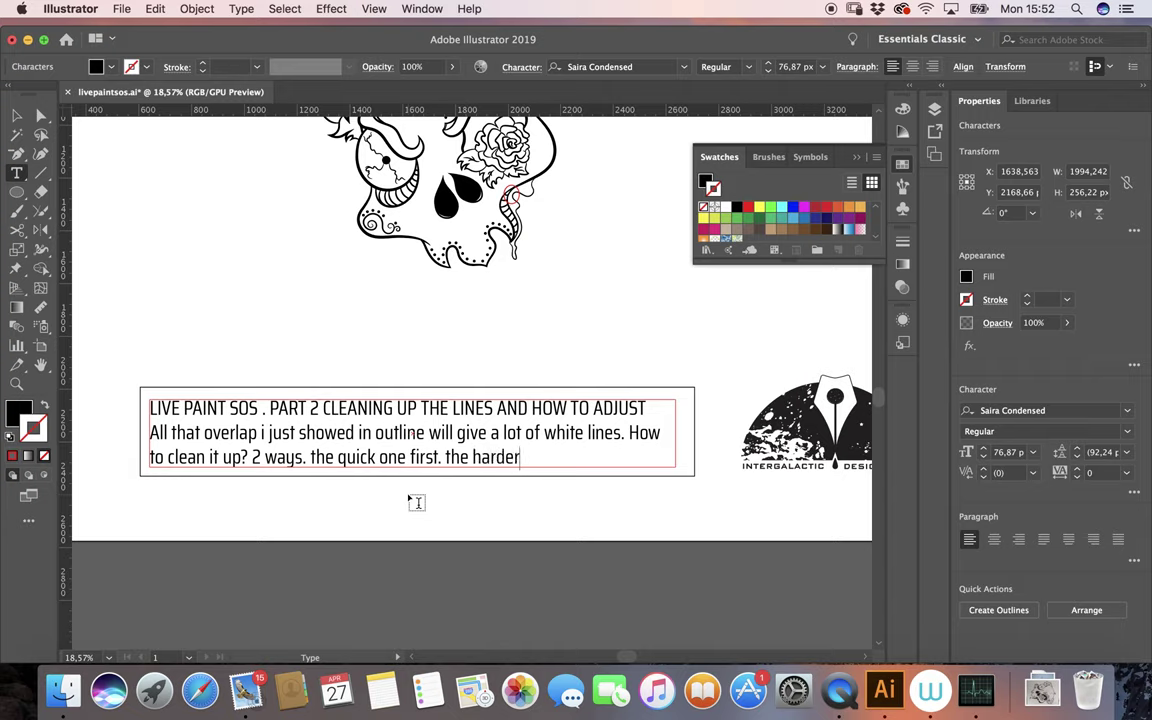
text( one)
text( after that)
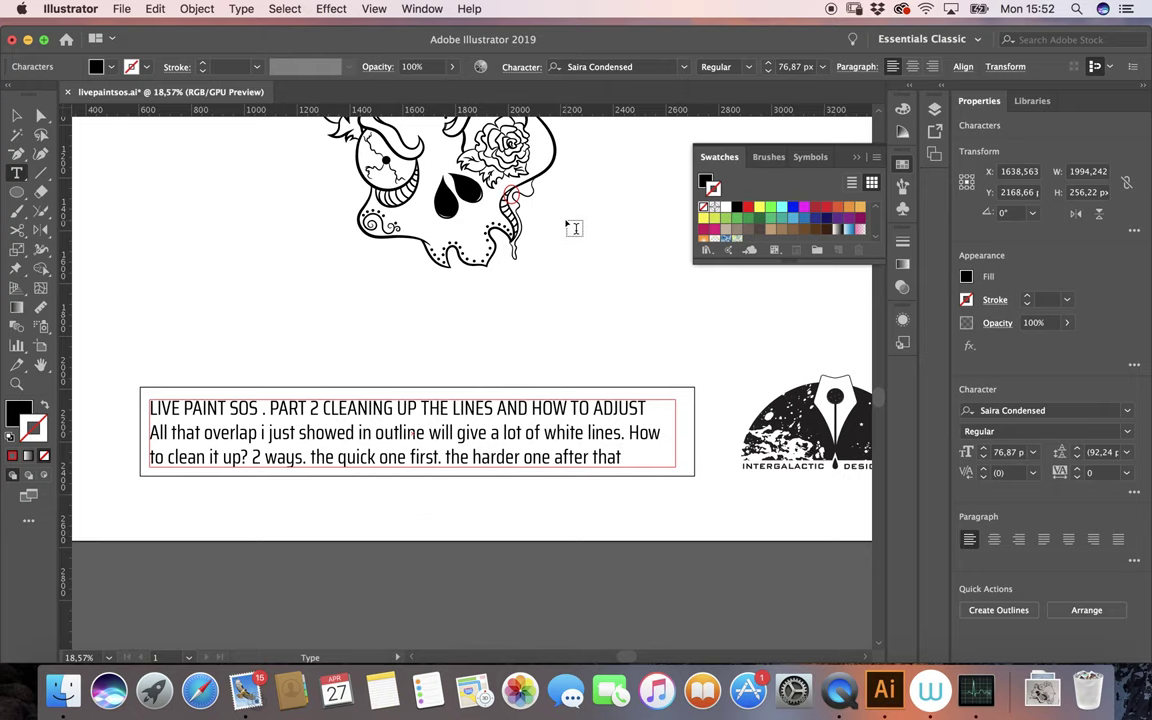
scroll(573, 229, up, 3)
Delete the red marker ellipse from the vine and select the whole skull artwork.
scroll(573, 229, up, 3)
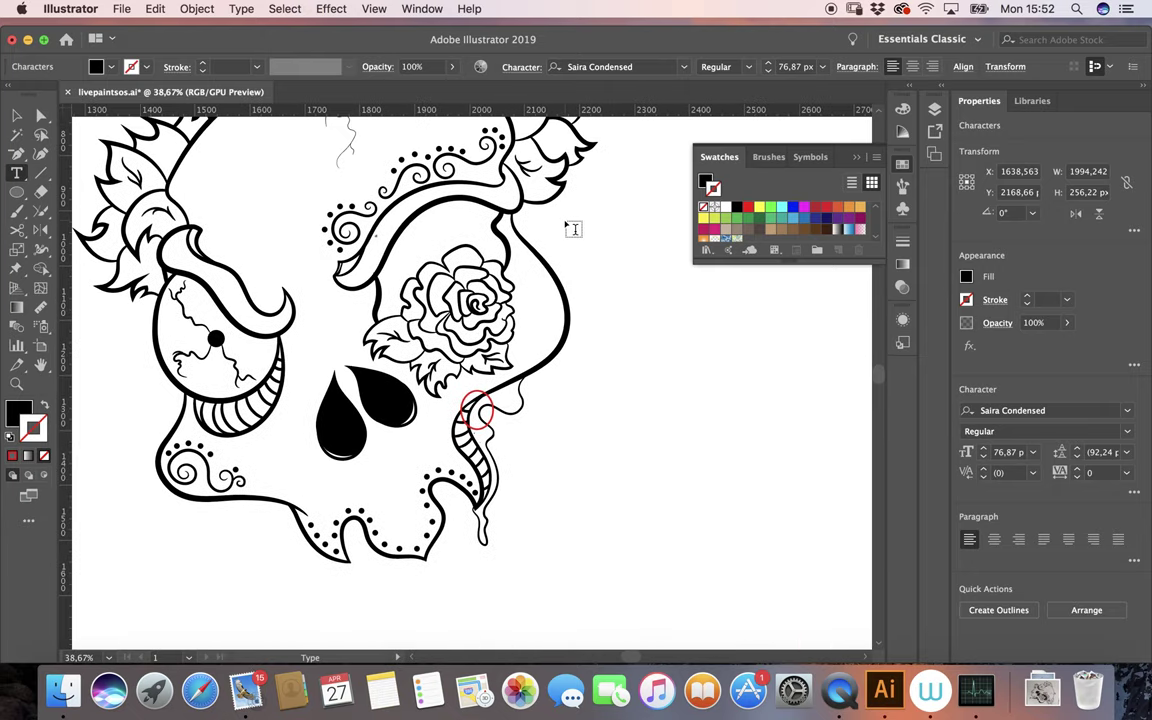
click(17, 117)
click(555, 385)
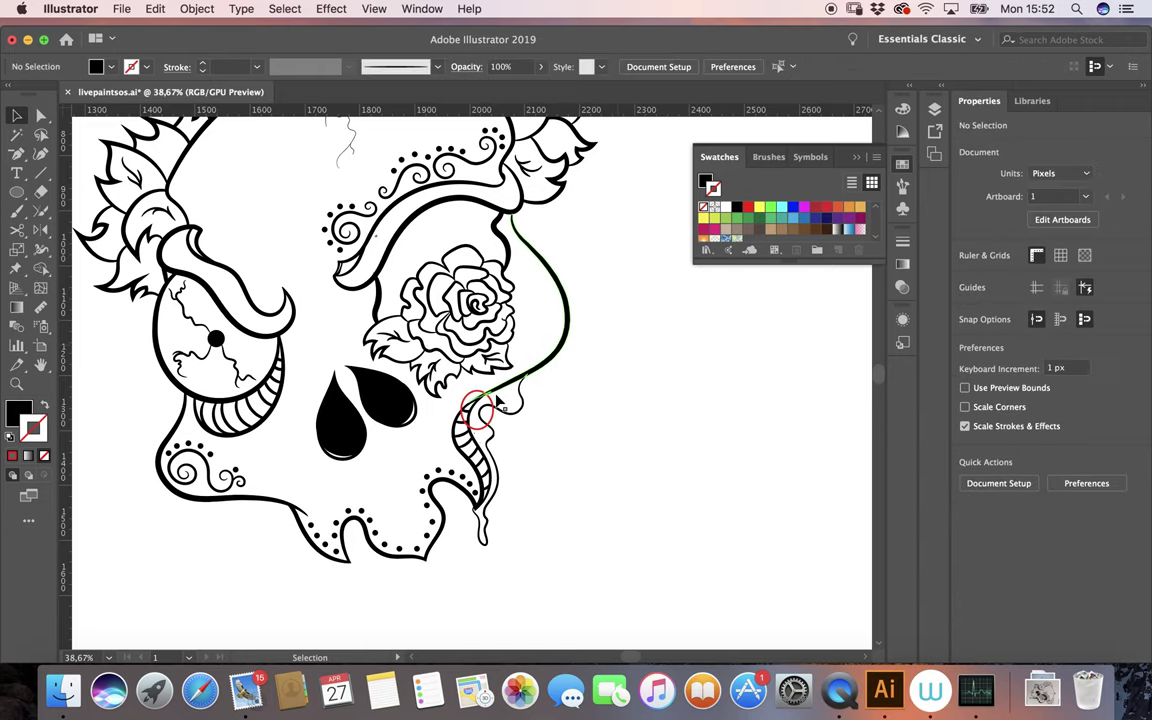
scroll(485, 405, up, 3)
click(485, 405)
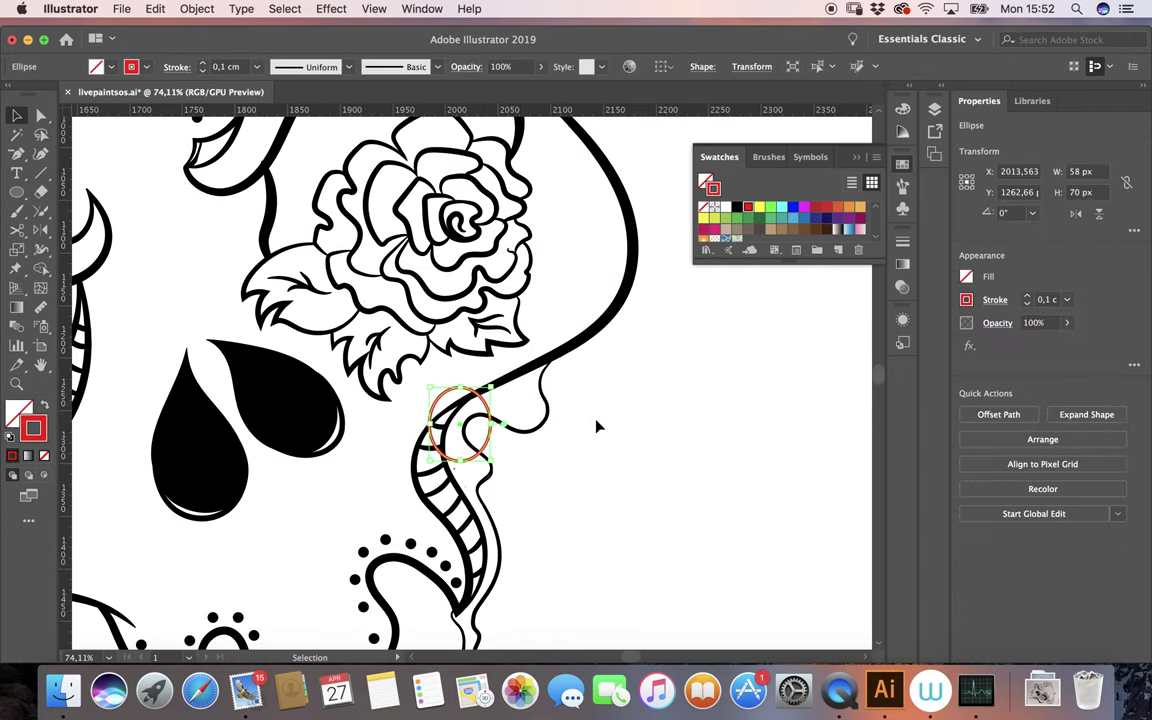
key(Delete)
scroll(601, 426, down, 5)
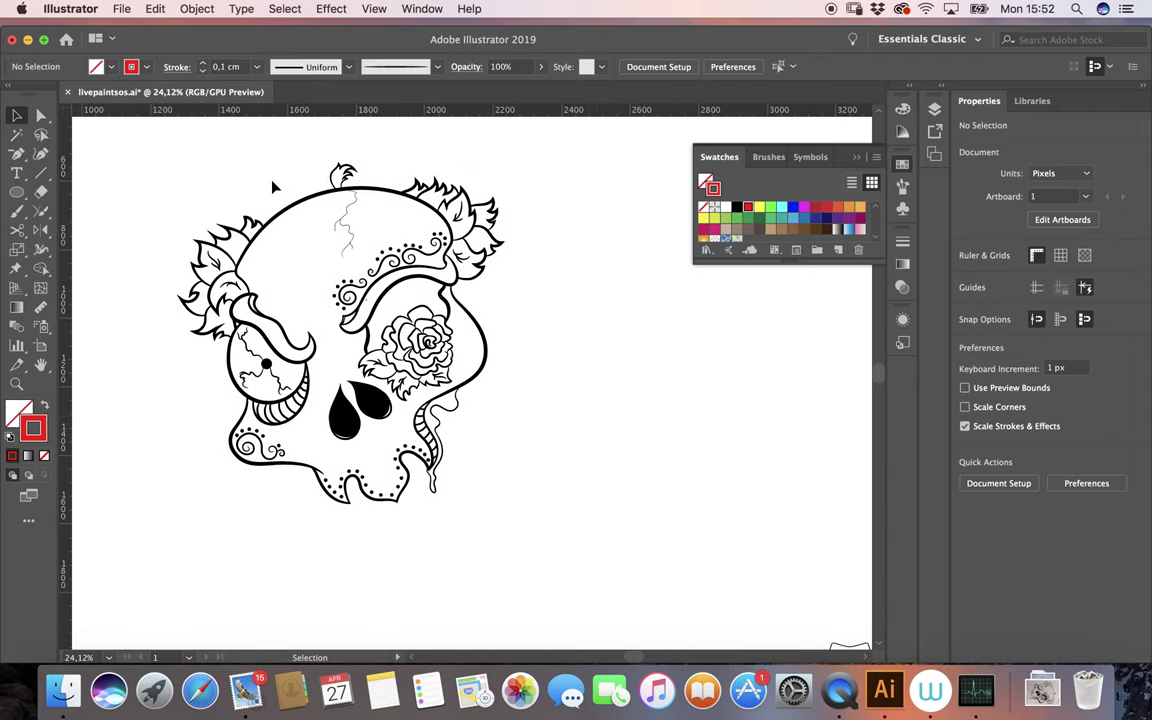
click(320, 194)
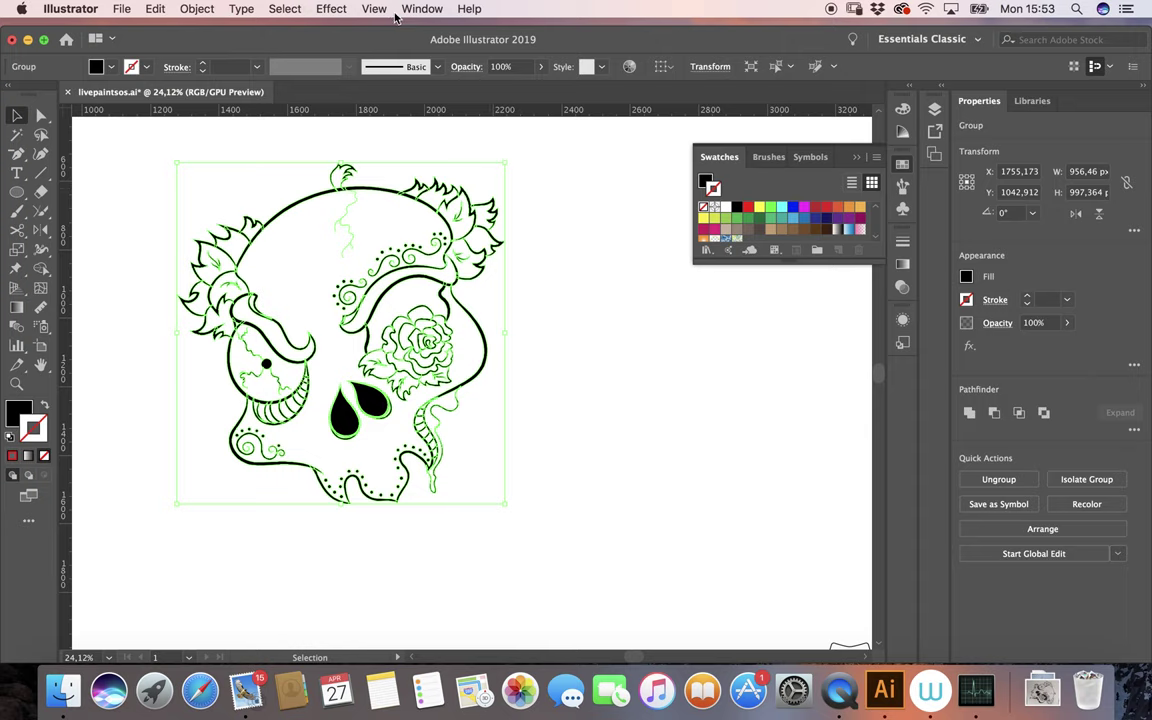
Put the skull art in Outline view, zoom in on the lines, and reselect the skull group.
click(376, 9)
click(398, 43)
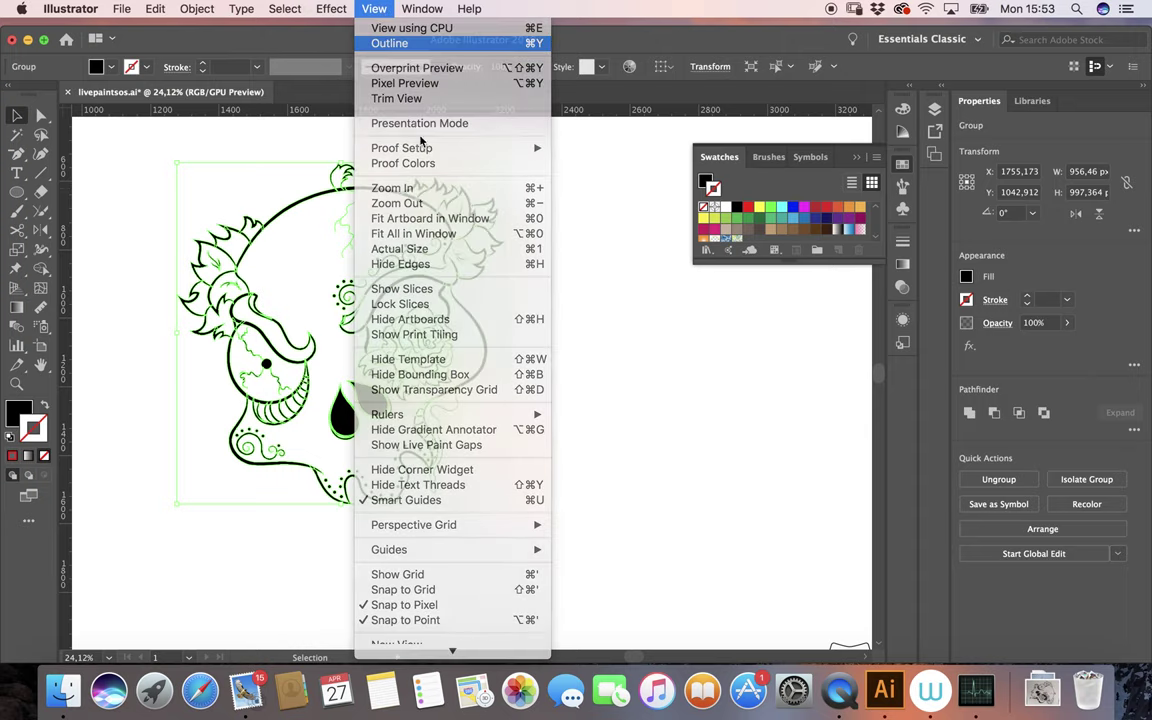
click(540, 353)
scroll(540, 335, up, 3)
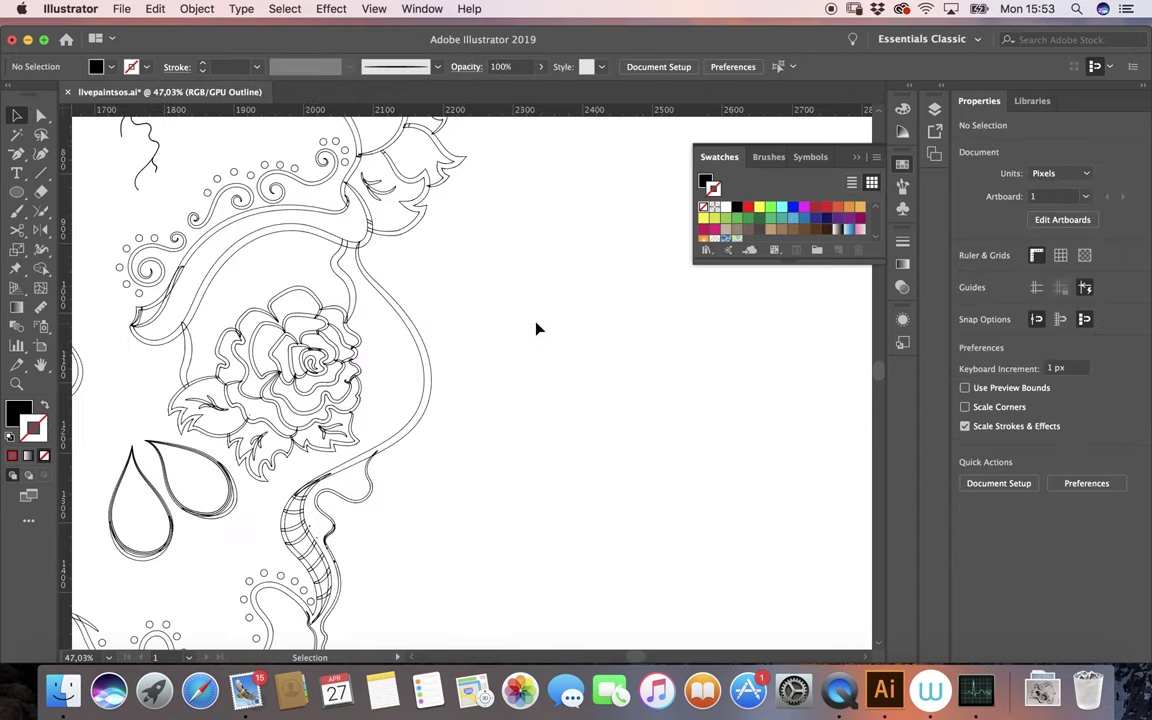
scroll(330, 220, up, 2)
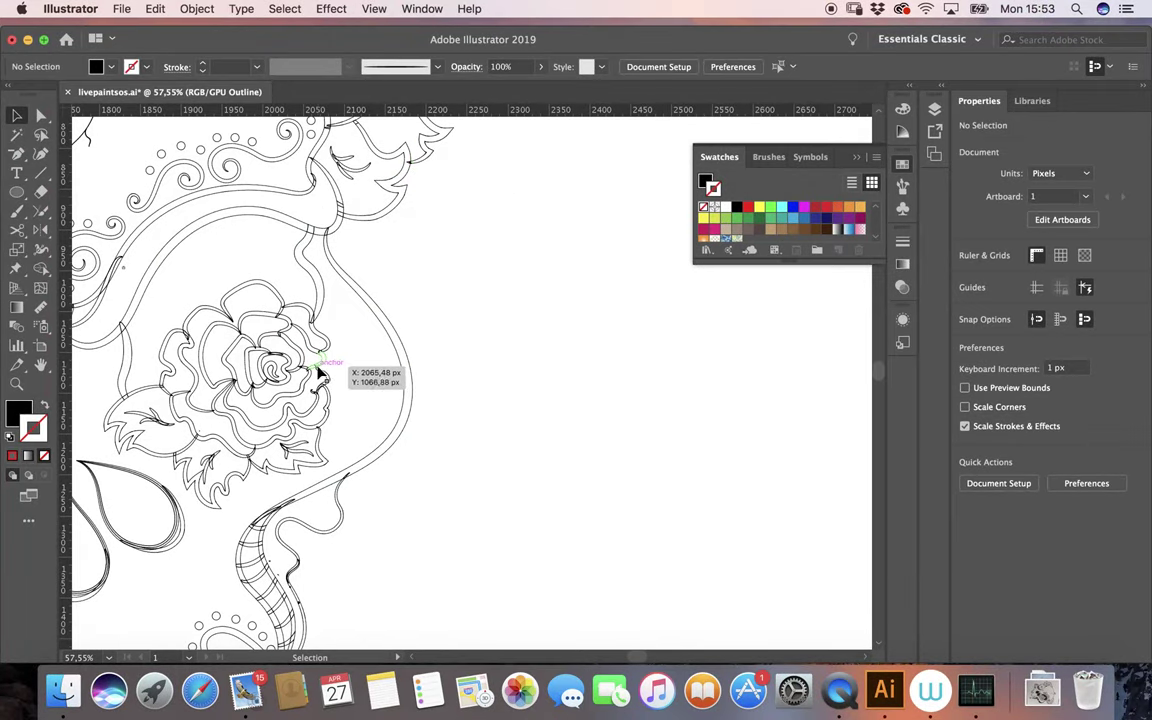
scroll(490, 390, down, 3)
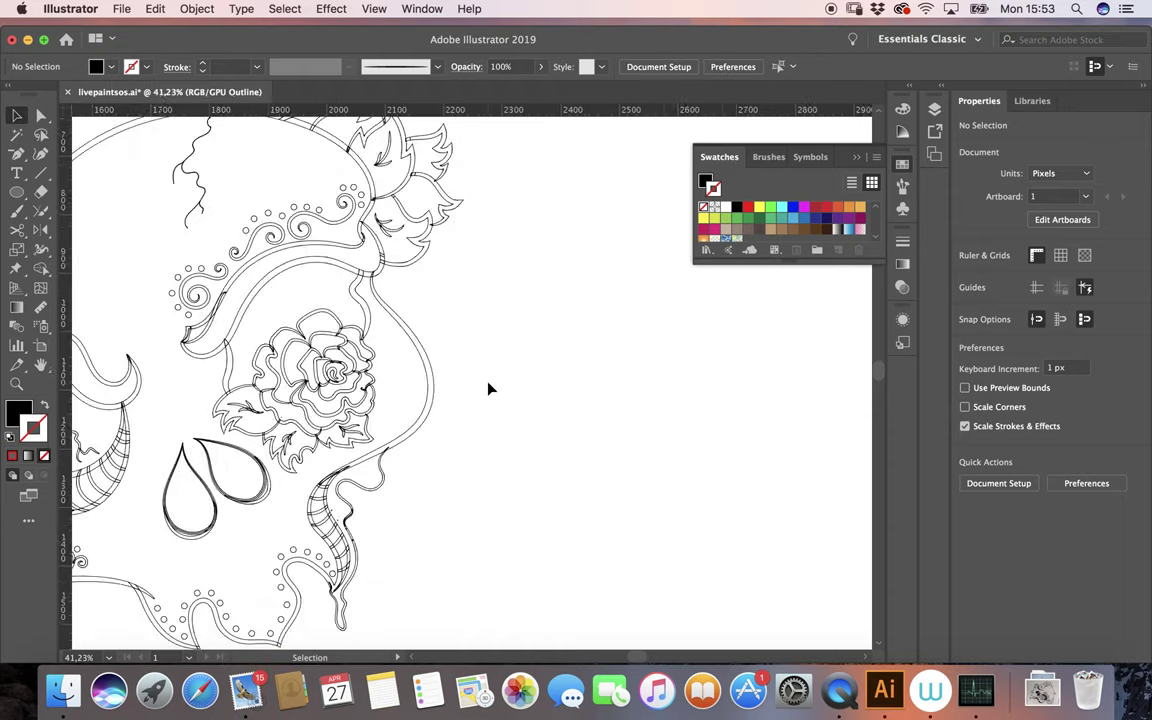
scroll(490, 388, down, 2)
scroll(450, 378, up, 3)
click(399, 362)
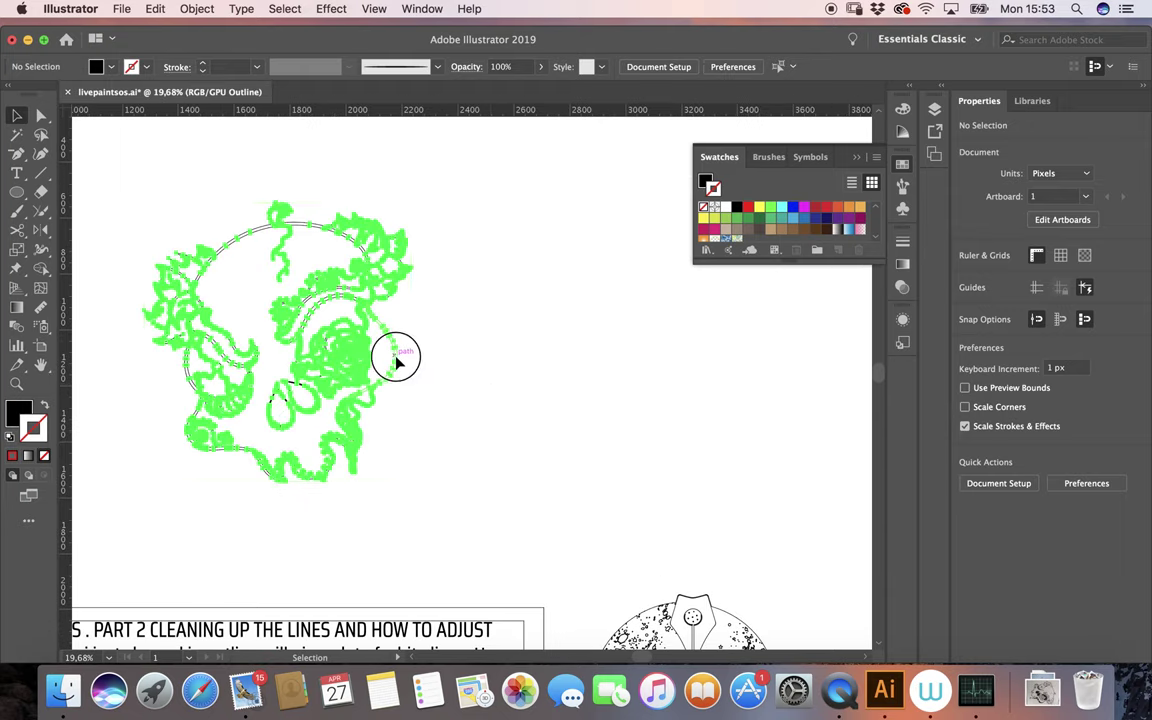
Apply Pathfinder Unite to the selected skull group, then deselect to check the merge.
click(200, 10)
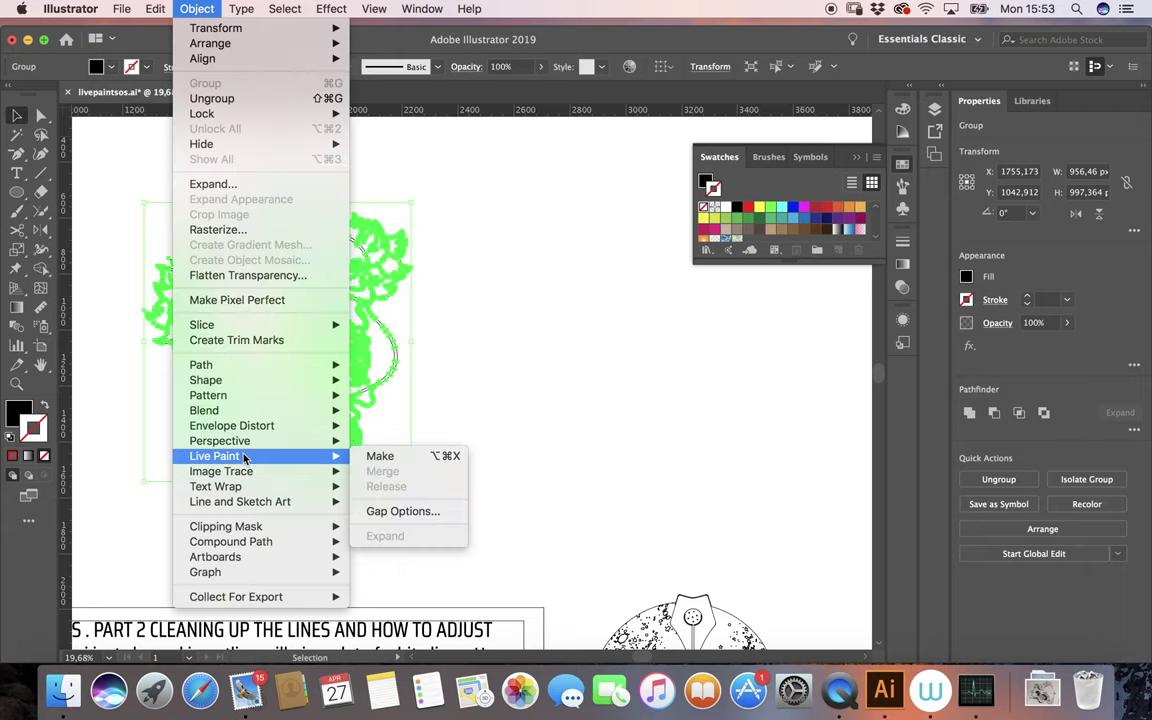
mouse_move(214, 456)
click(555, 328)
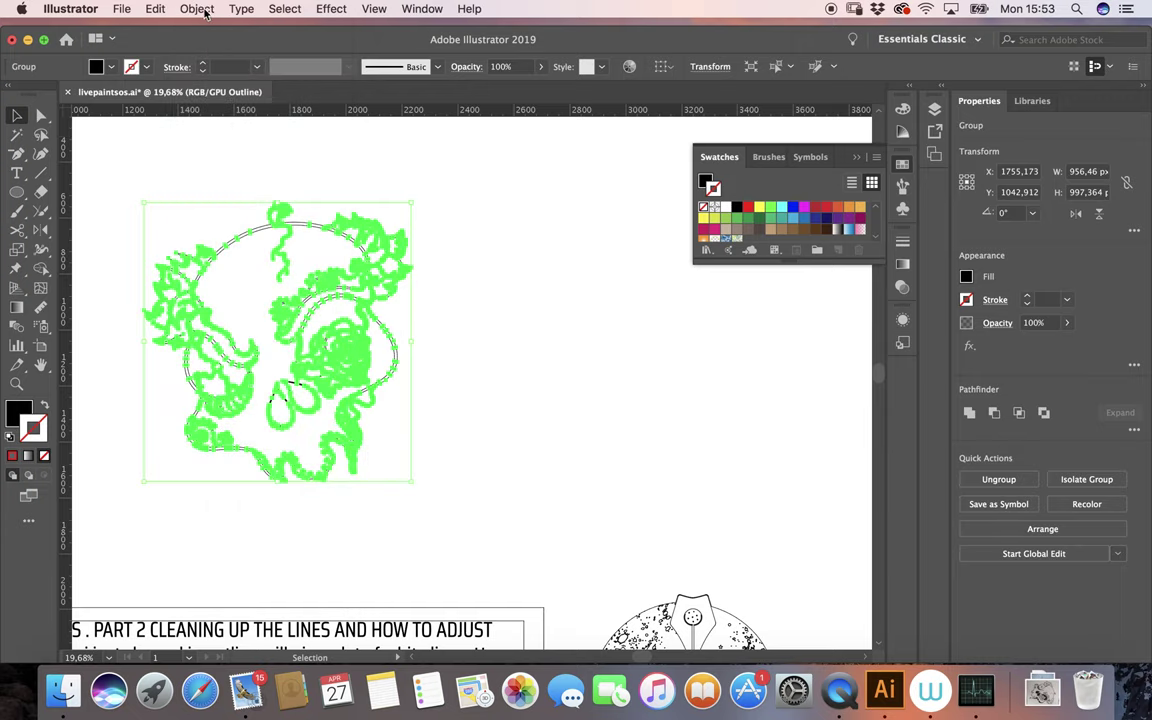
click(200, 10)
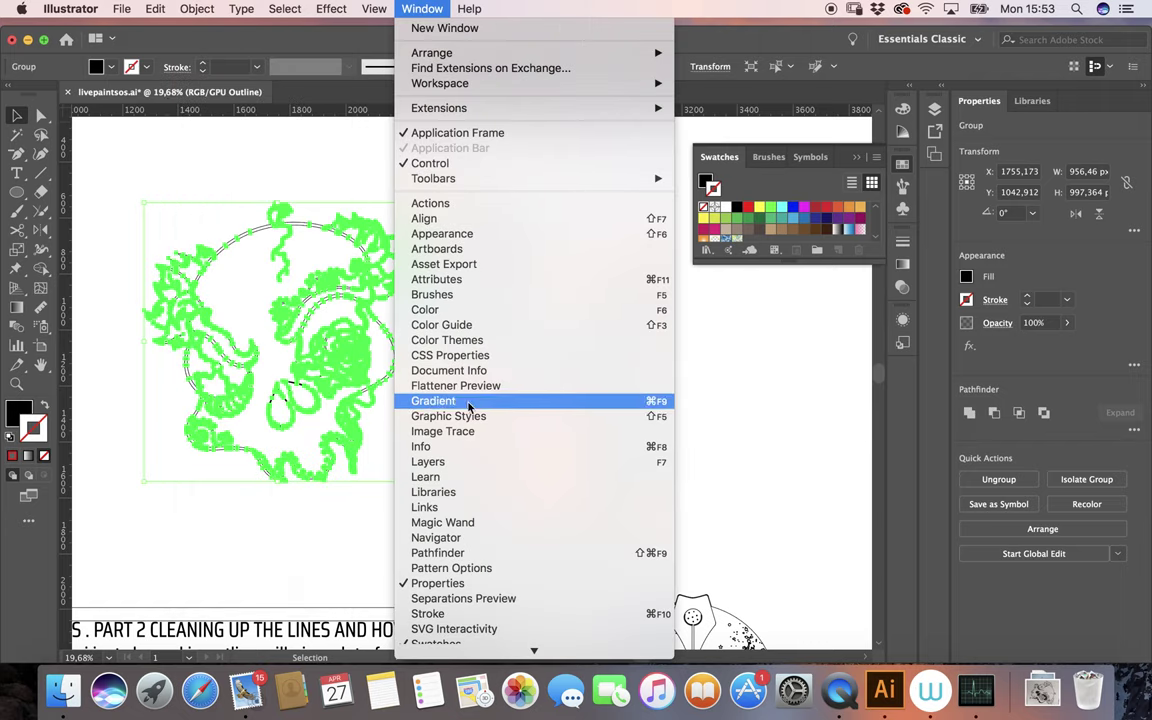
click(440, 553)
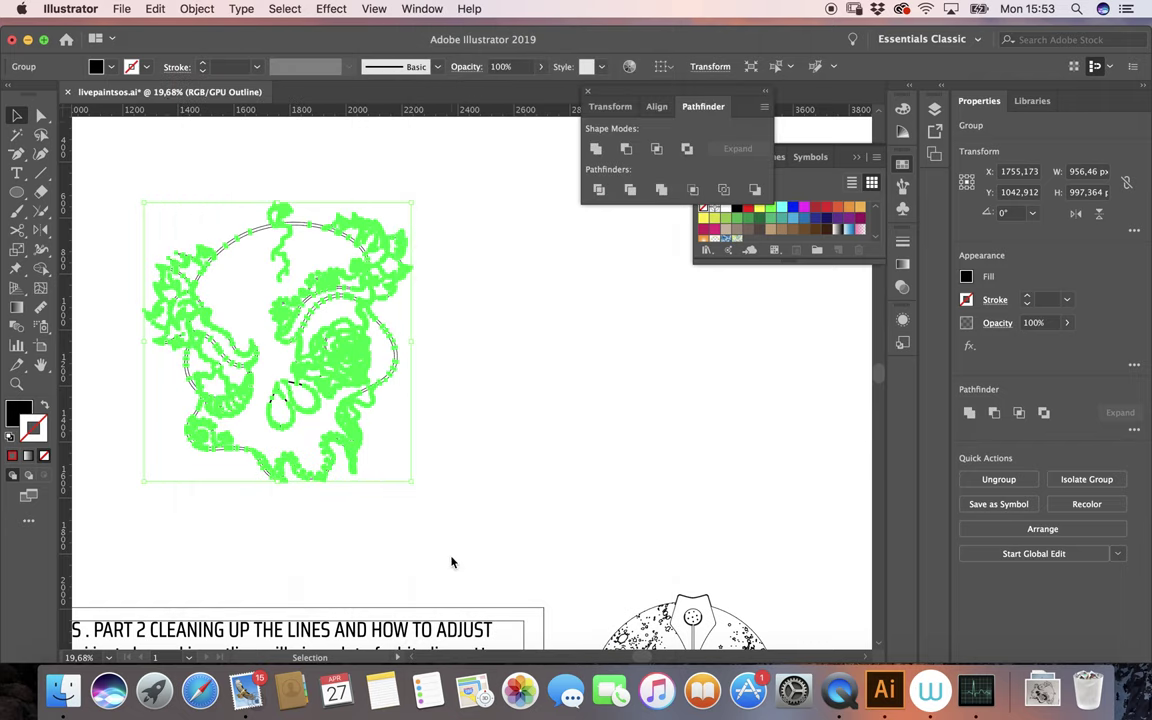
click(597, 152)
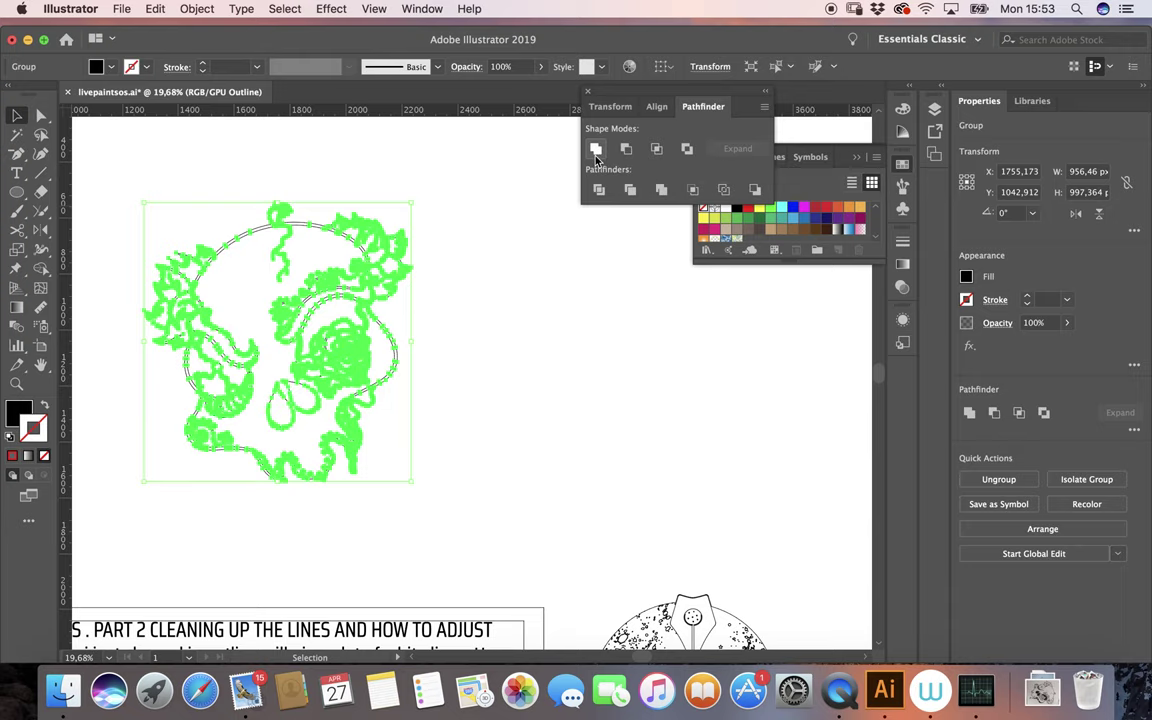
click(520, 290)
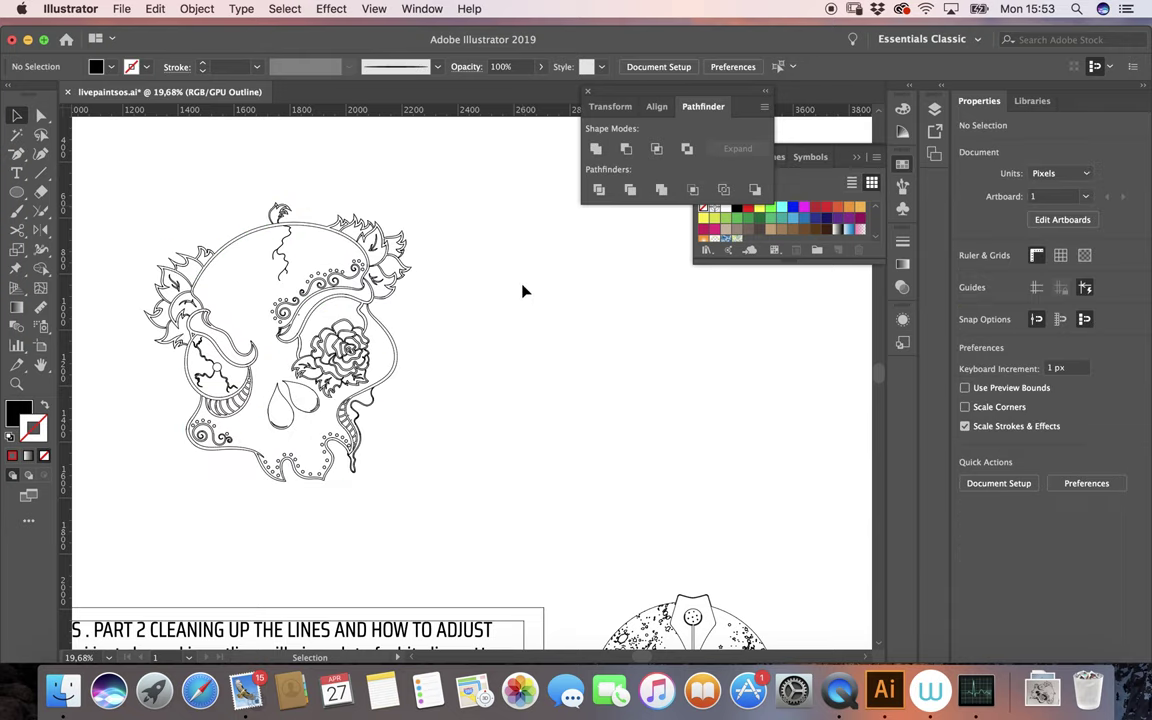
Zoom and pan around the skull to inspect the united outlines up close.
scroll(403, 416, up, 5)
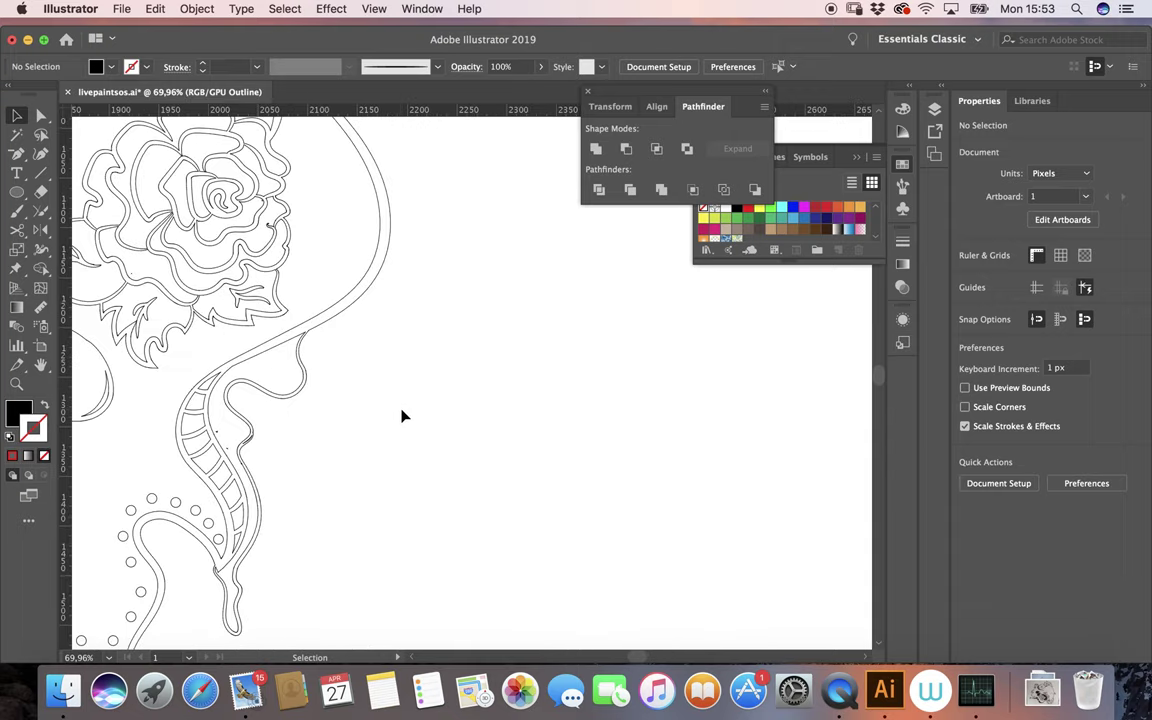
scroll(463, 450, up, 3)
scroll(465, 452, up, 3)
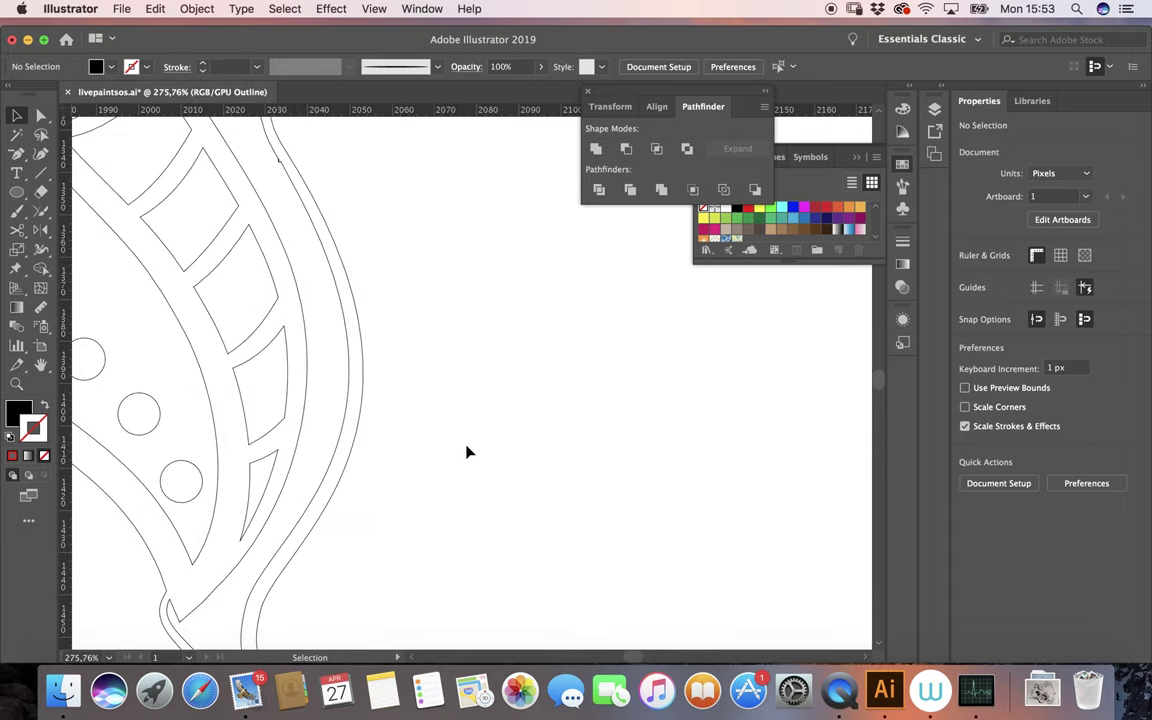
scroll(472, 457, down, 2)
scroll(474, 460, down, 3)
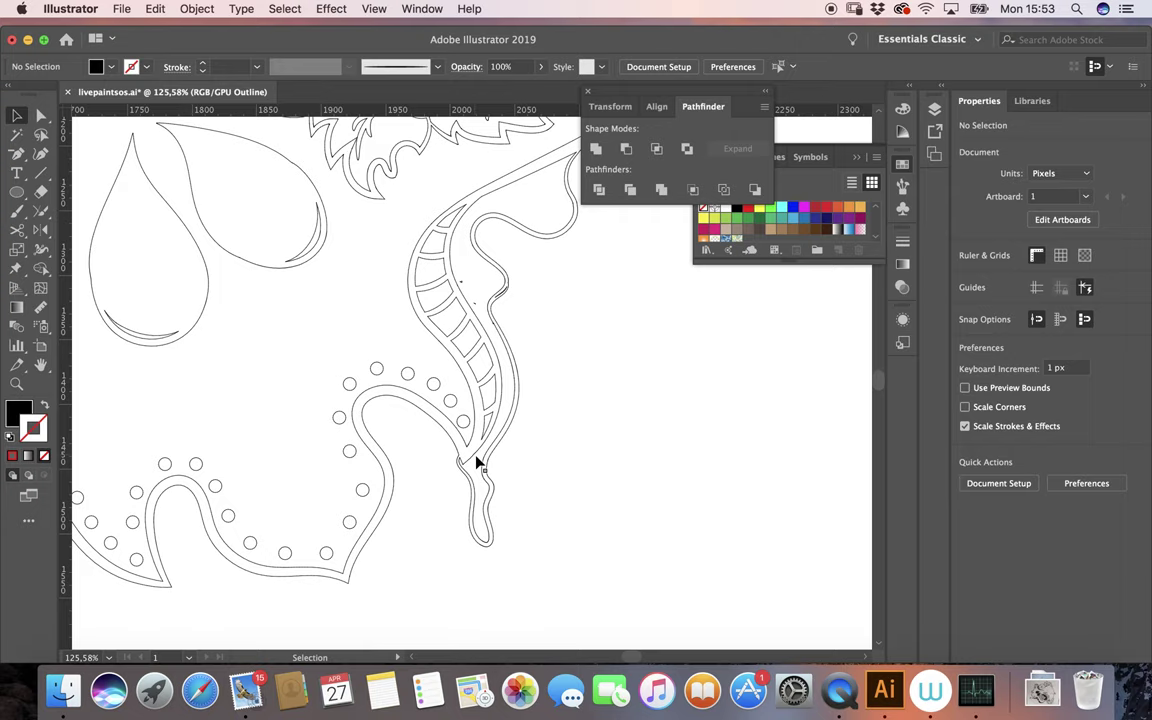
scroll(476, 463, down, 3)
scroll(476, 463, down, 1)
scroll(590, 252, up, 2)
scroll(590, 252, up, 2)
scroll(590, 252, down, 2)
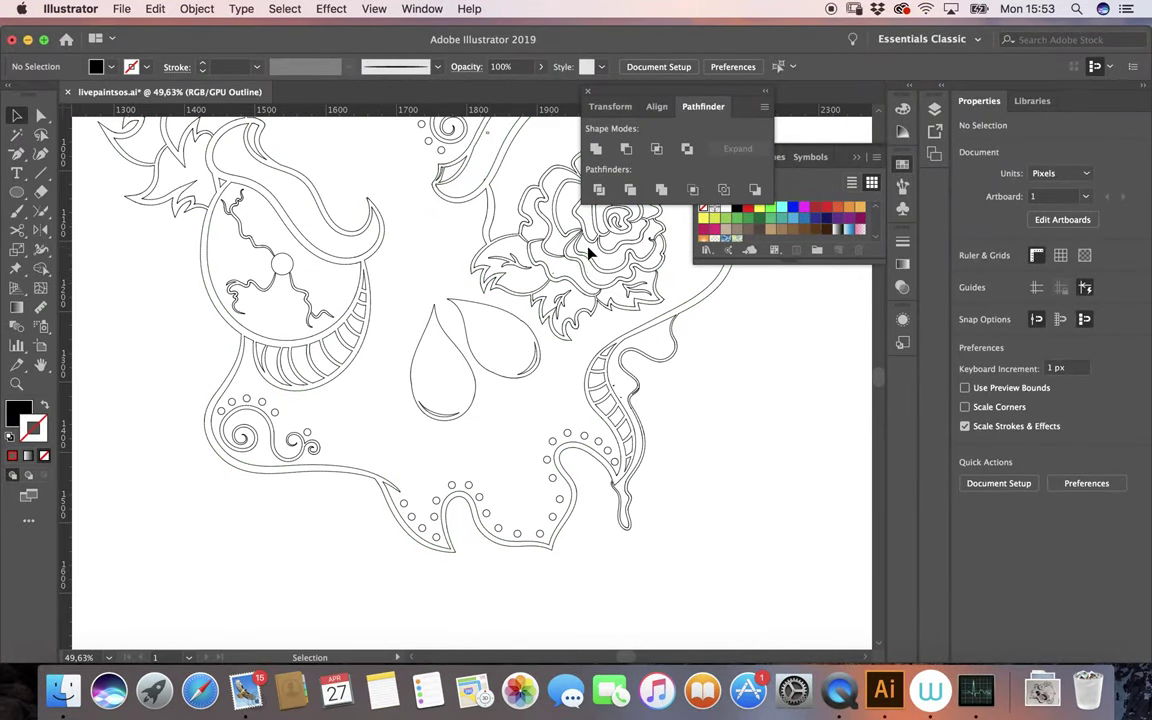
scroll(362, 542, up, 2)
scroll(363, 543, up, 2)
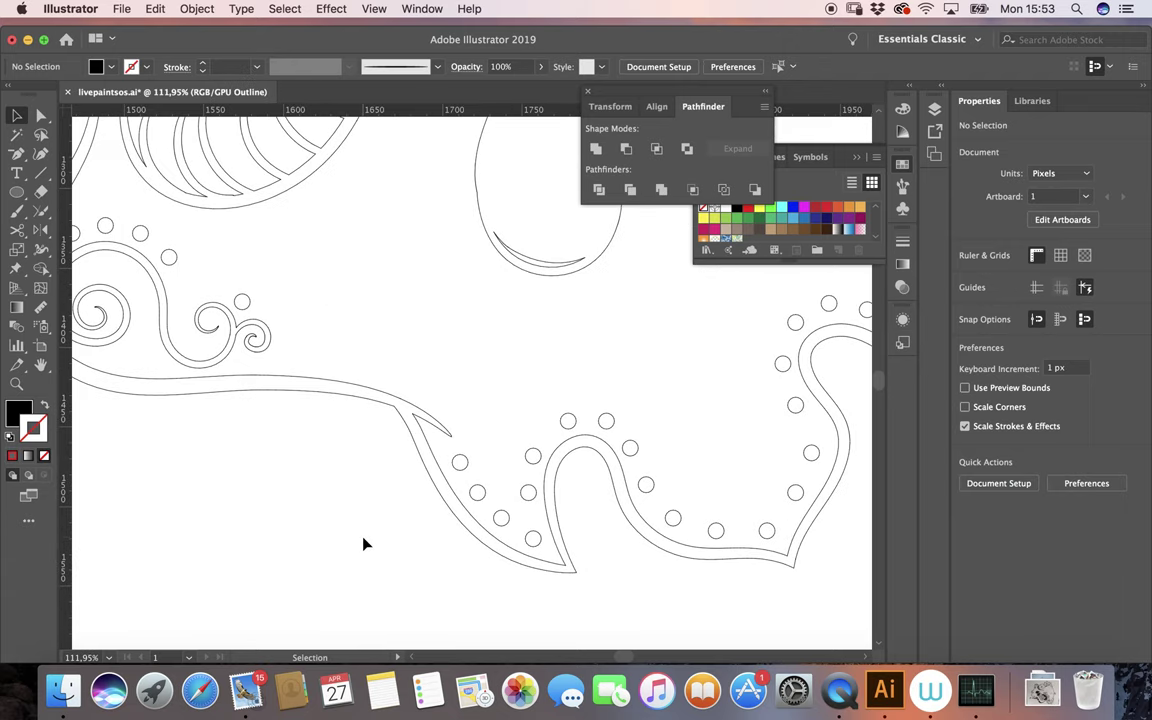
scroll(365, 543, up, 5)
scroll(366, 544, up, 5)
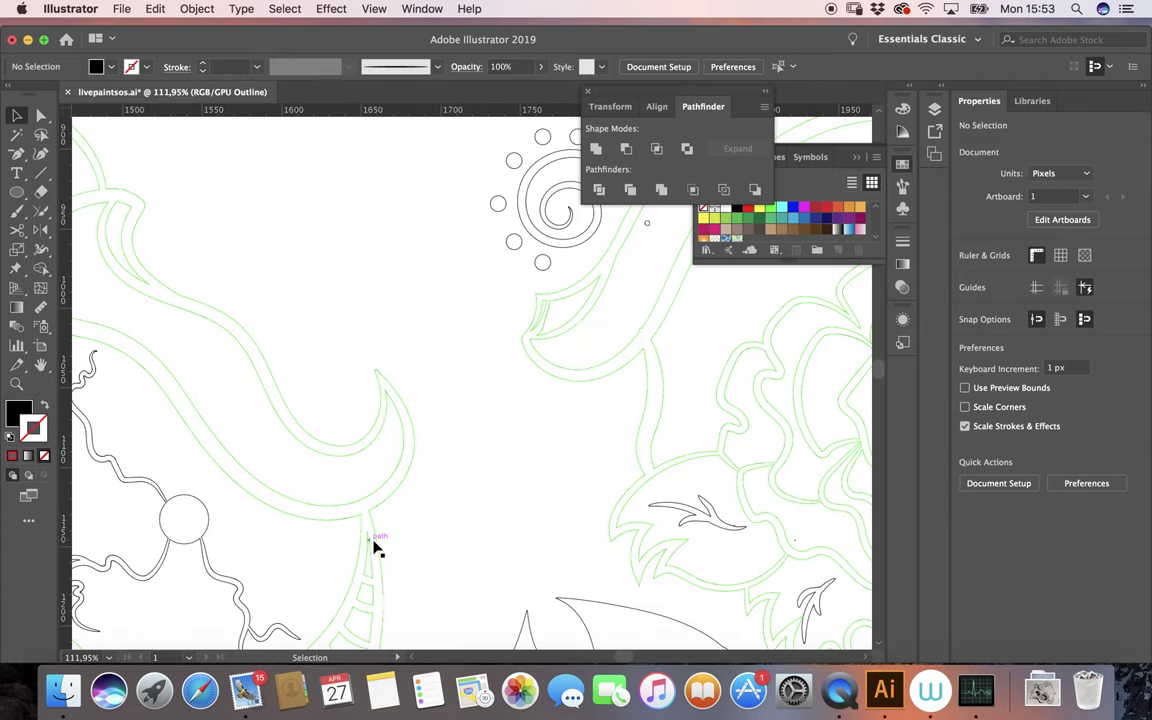
scroll(505, 476, up, 3)
scroll(505, 476, right, 2)
scroll(490, 455, up, 1)
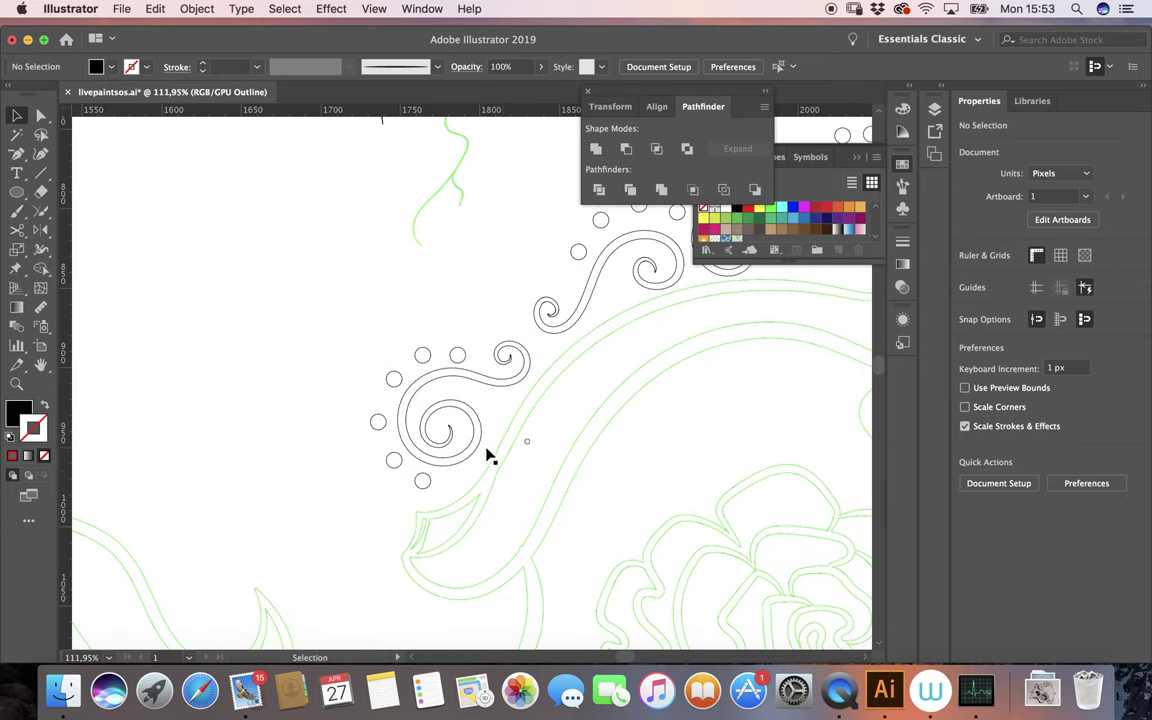
scroll(503, 203, up, 1)
scroll(503, 203, up, 3)
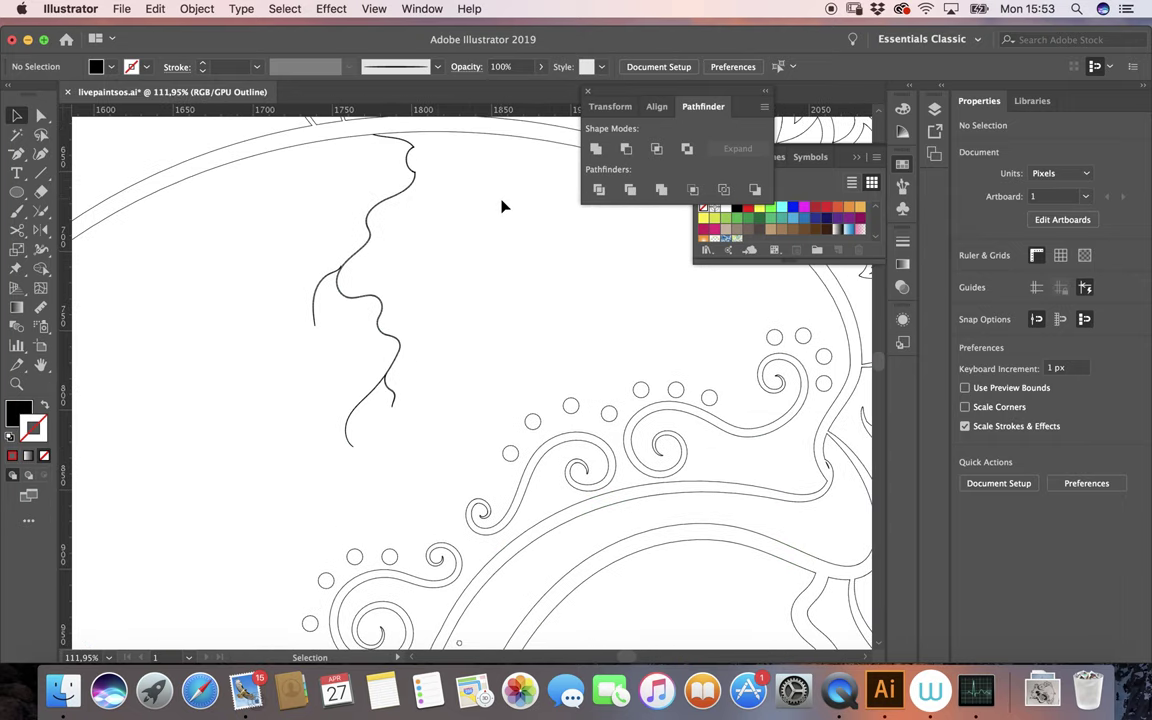
scroll(503, 203, right, 3)
scroll(505, 207, right, 1)
scroll(503, 207, right, 2)
scroll(503, 207, up, 1)
scroll(505, 208, right, 1)
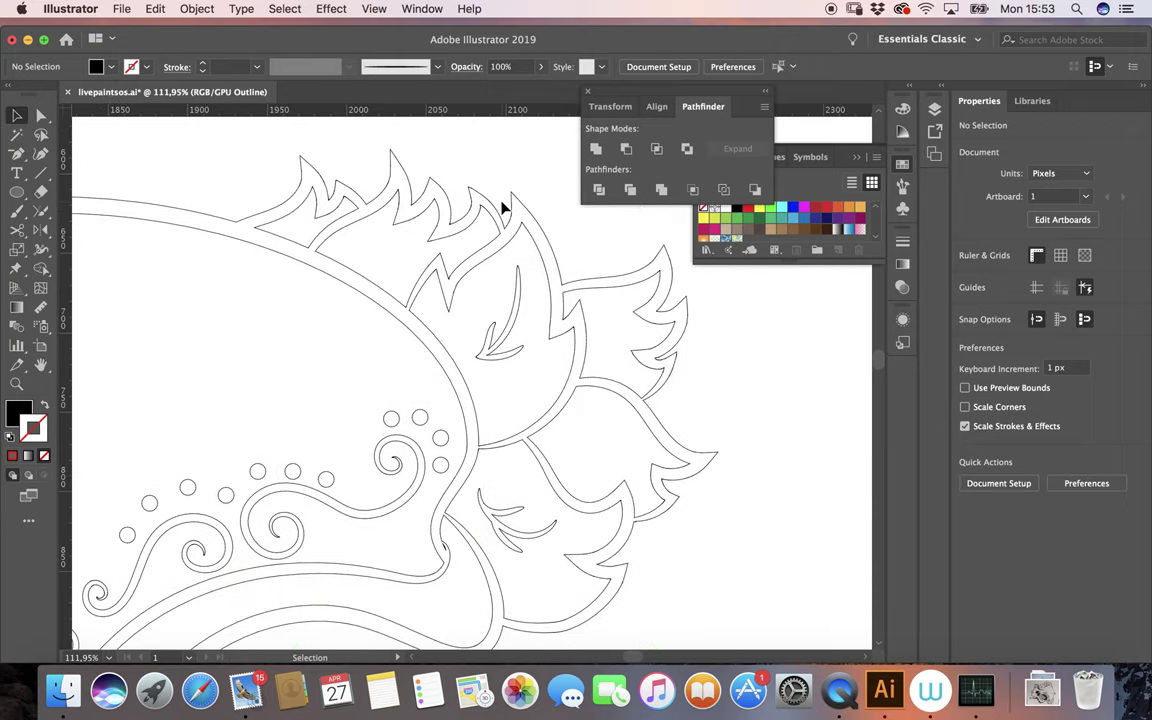
scroll(503, 207, down, 5)
scroll(501, 203, down, 4)
scroll(501, 203, down, 1)
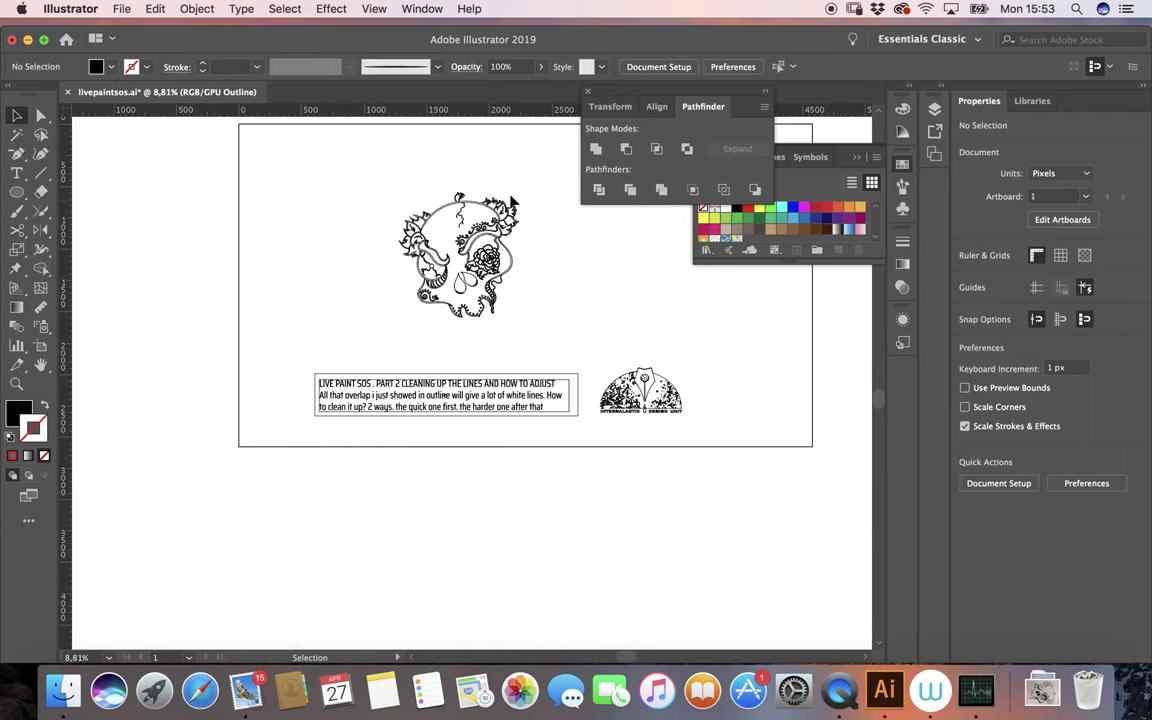
Return the artwork to full Preview mode.
click(382, 10)
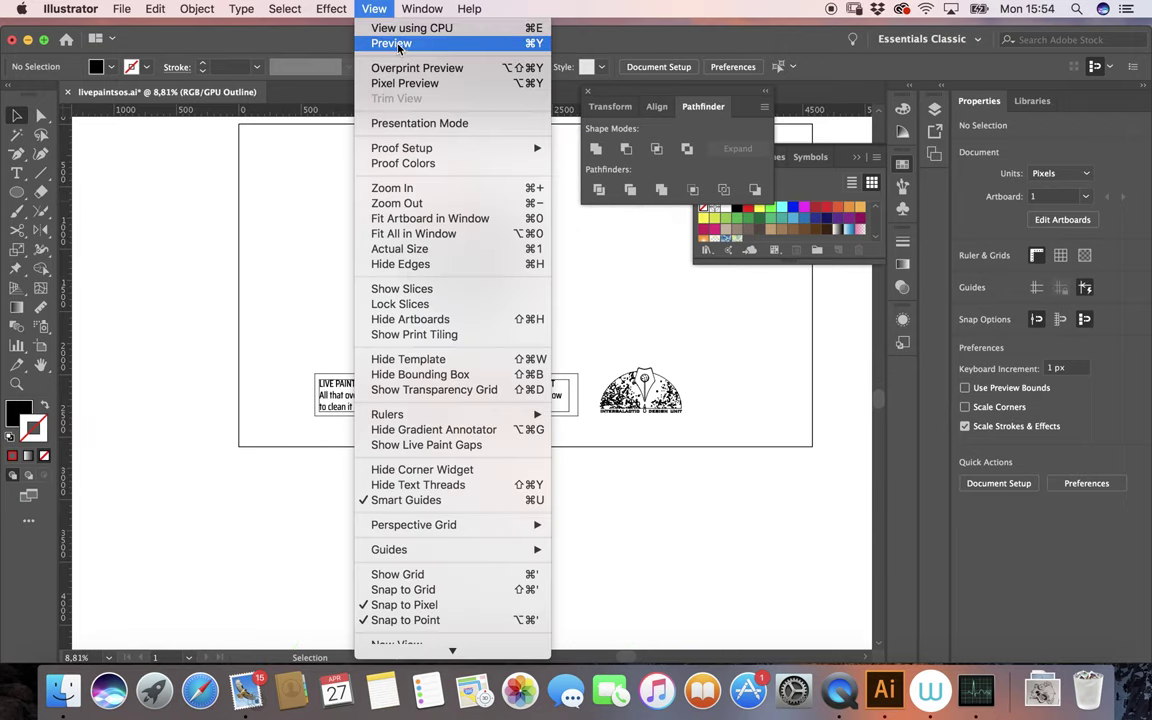
click(398, 44)
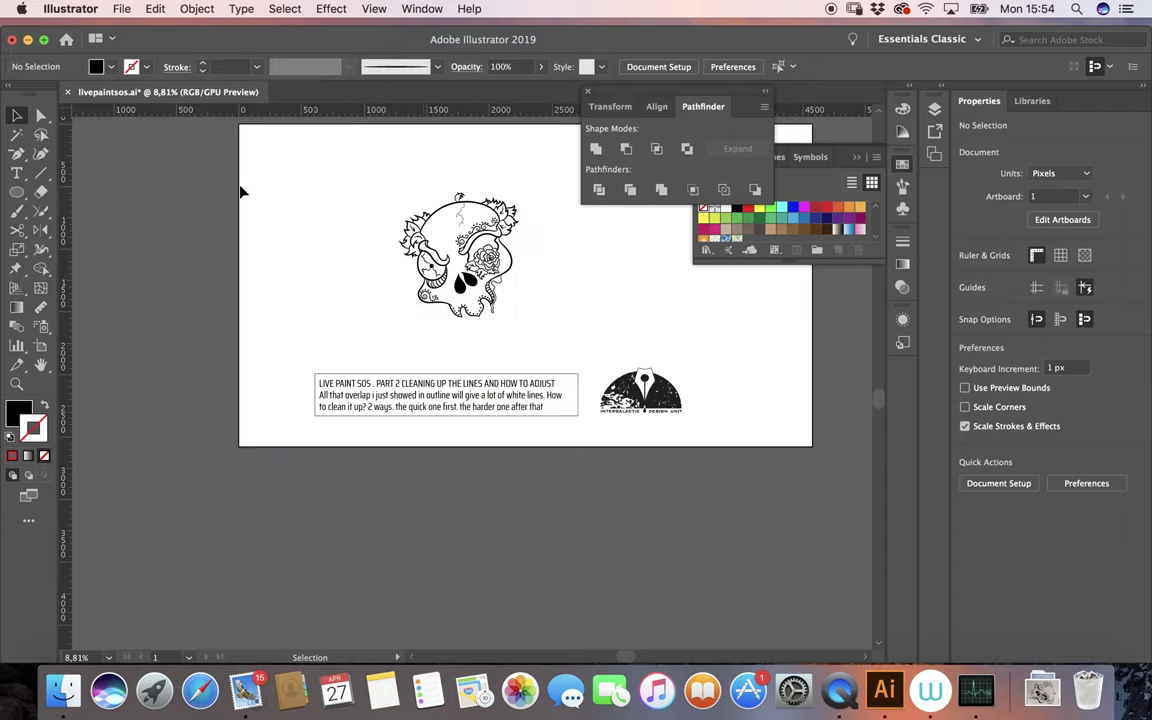
click(17, 173)
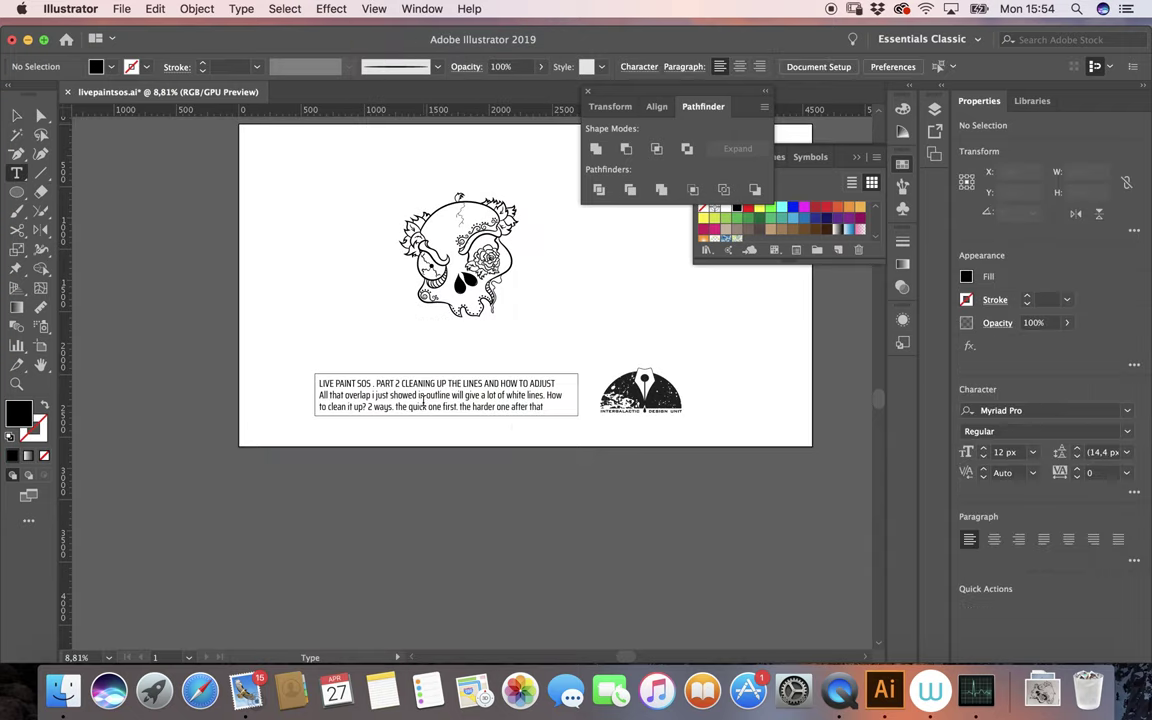
Delete the caption's lines 2–3 and type 'easy right? just join them with pathfinder'.
scroll(500, 425, up, 4)
click(570, 366)
key(BackSpace)
key(BackSpace)
key(BackSpace)
key(BackSpace)
key(BackSpace)
key(BackSpace)
key(BackSpace)
key(BackSpace)
key(BackSpace)
key(BackSpace)
key(BackSpace)
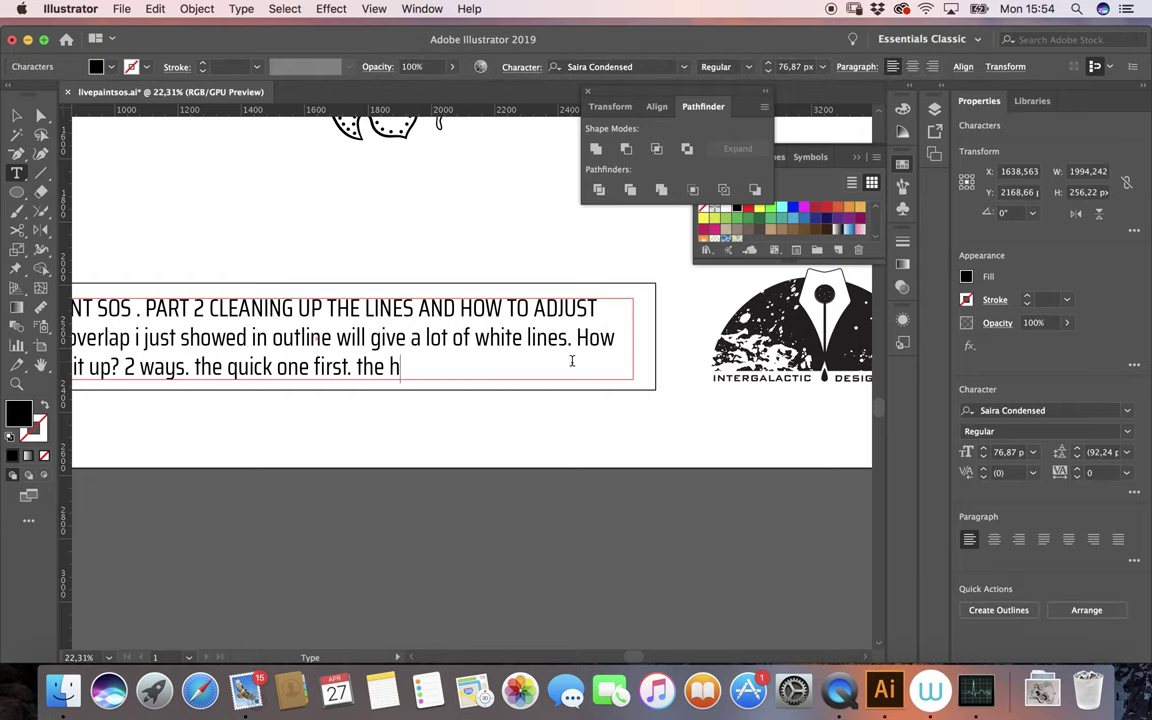
key(BackSpace)
key(BackSpace)
key(BackSpace)
key(BackSpace)
key(BackSpace)
key(BackSpace)
key(BackSpace)
key(BackSpace)
key(BackSpace)
scroll(572, 361, down, 3)
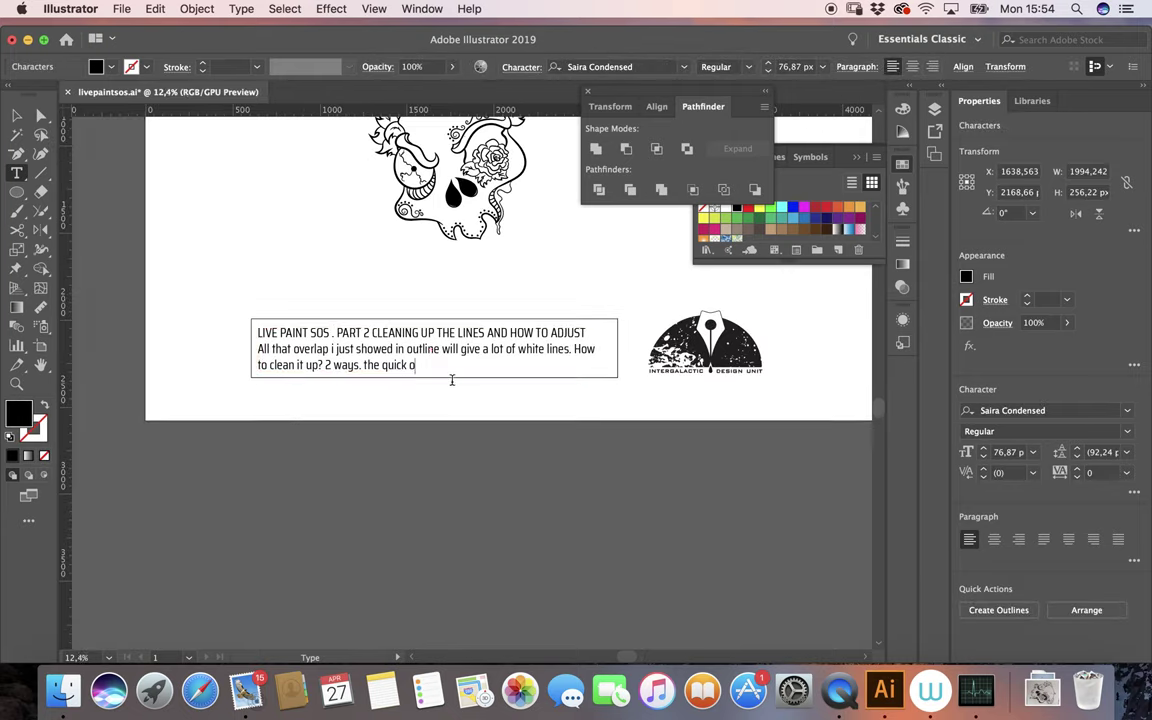
drag(257, 349, 424, 367)
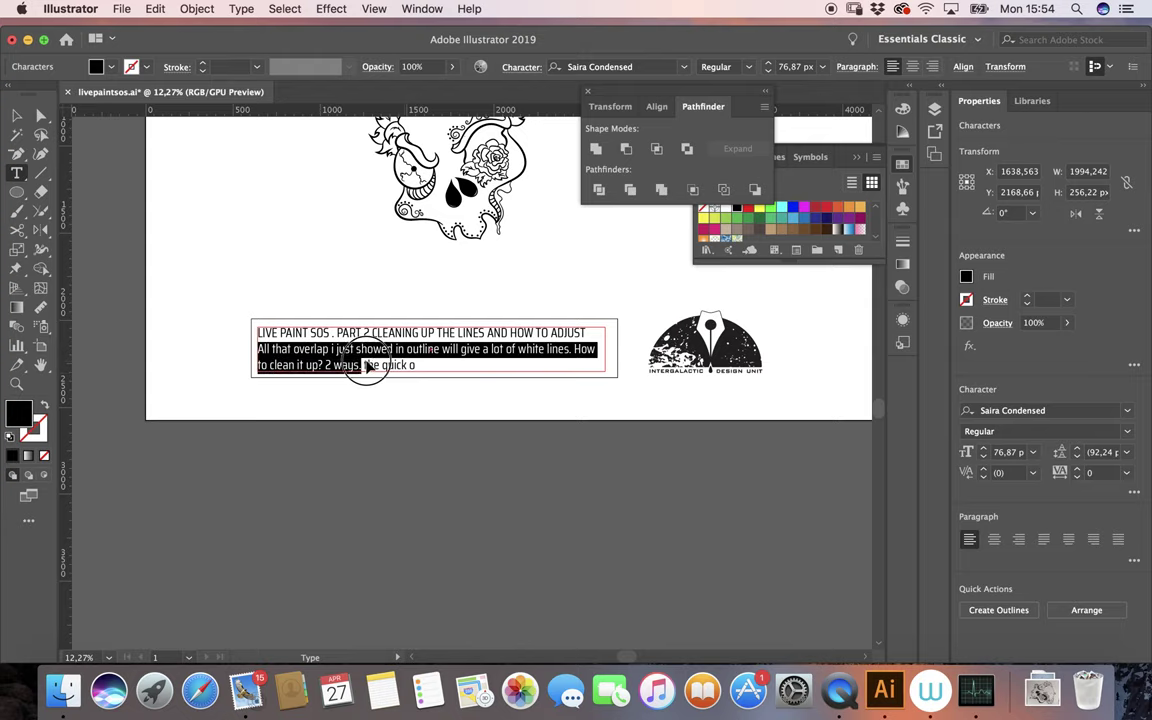
key(BackSpace)
text(easy right?)
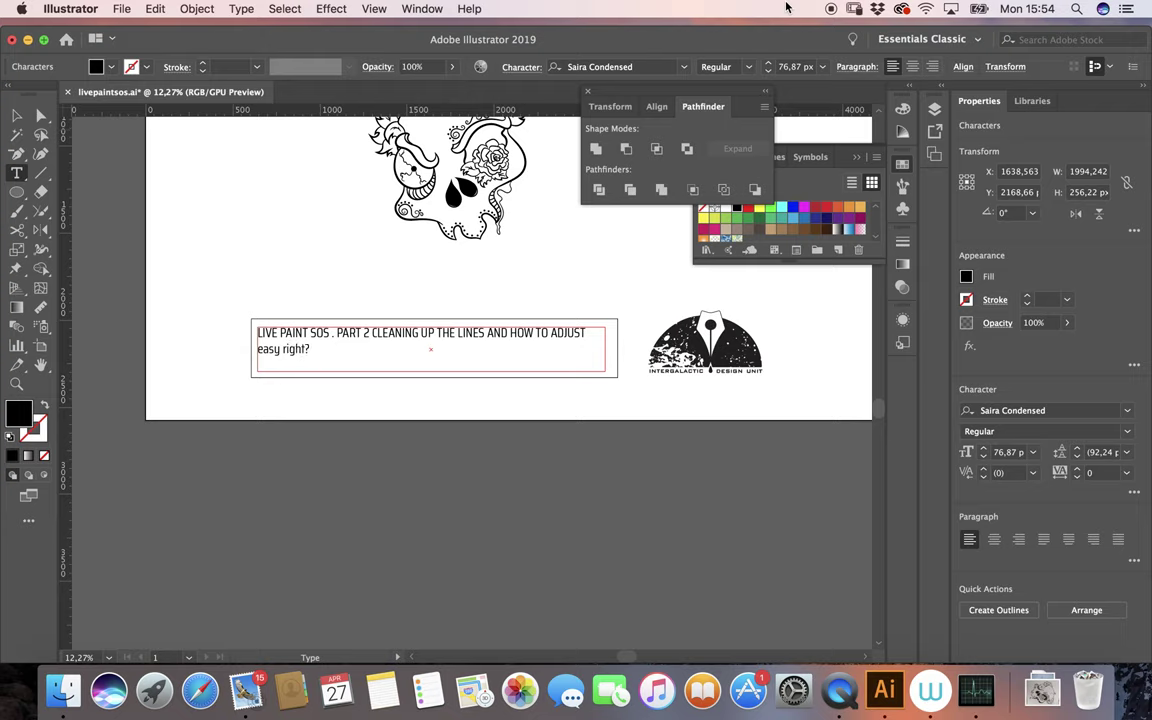
text(just join th)
text(em with)
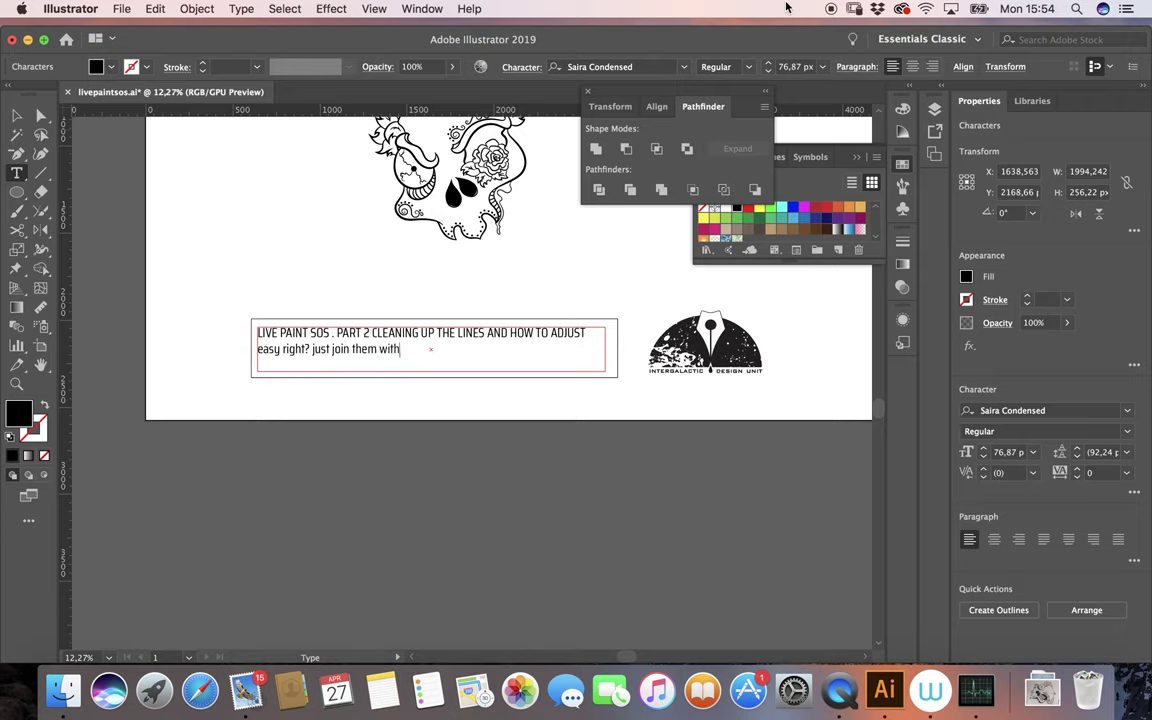
text(finder,)
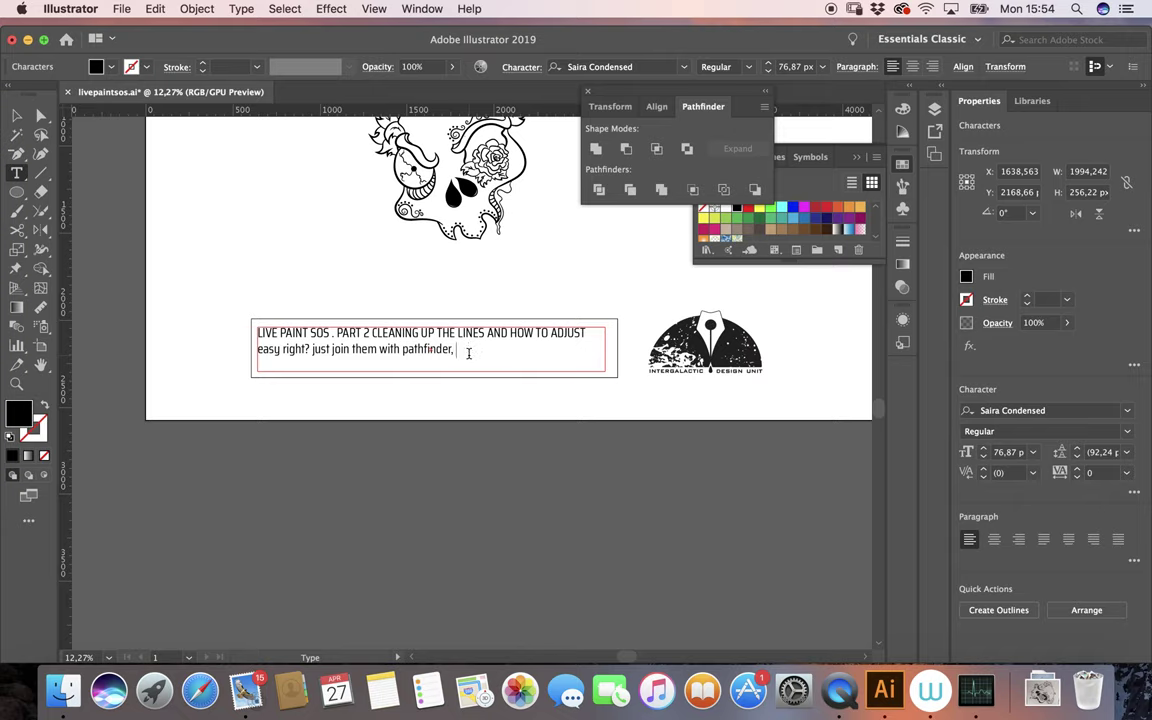
Erase the end of the caption's second line and retype it as 'or the second way'.
key(BackSpace)
key(BackSpace)
key(BackSpace)
key(BackSpace)
key(BackSpace)
key(BackSpace)
key(BackSpace)
key(BackSpace)
key(BackSpace)
key(BackSpace)
key(BackSpace)
key(BackSpace)
key(BackSpace)
key(BackSpace)
key(BackSpace)
key(BackSpace)
key(BackSpace)
key(BackSpace)
key(BackSpace)
key(BackSpace)
key(BackSpace)
text(or the)
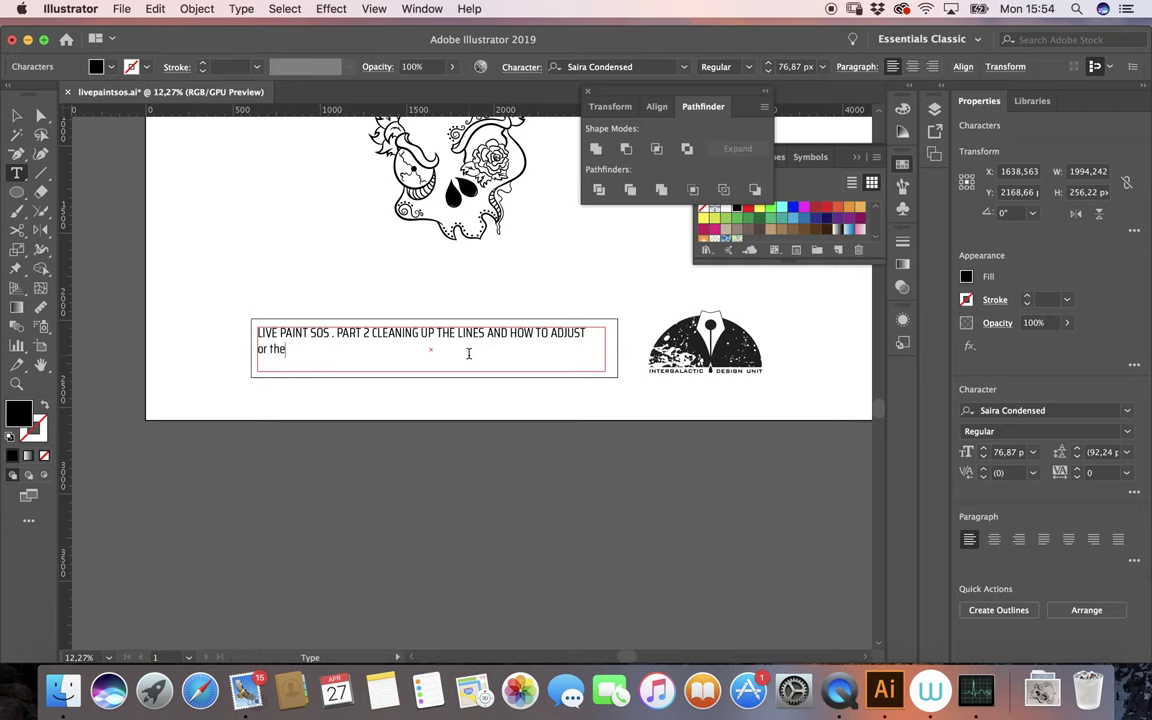
text(second way)
Finish editing the caption and switch the artwork to Outline view.
key(Escape)
key(ctrl+y)
scroll(499, 351, up, 5)
scroll(499, 351, up, 3)
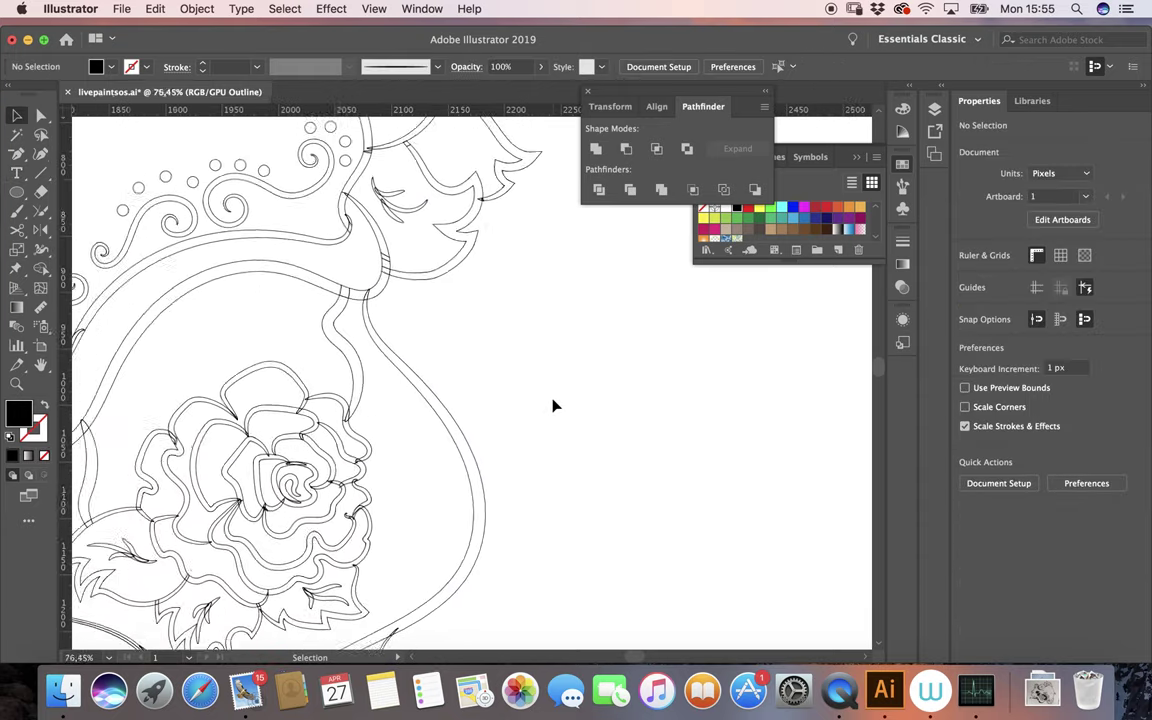
scroll(555, 406, up, 2)
scroll(553, 404, up, 2)
scroll(552, 404, up, 1)
Convert the rose group into a Live Paint group via Object > Live Paint > Make, then deselect.
click(347, 247)
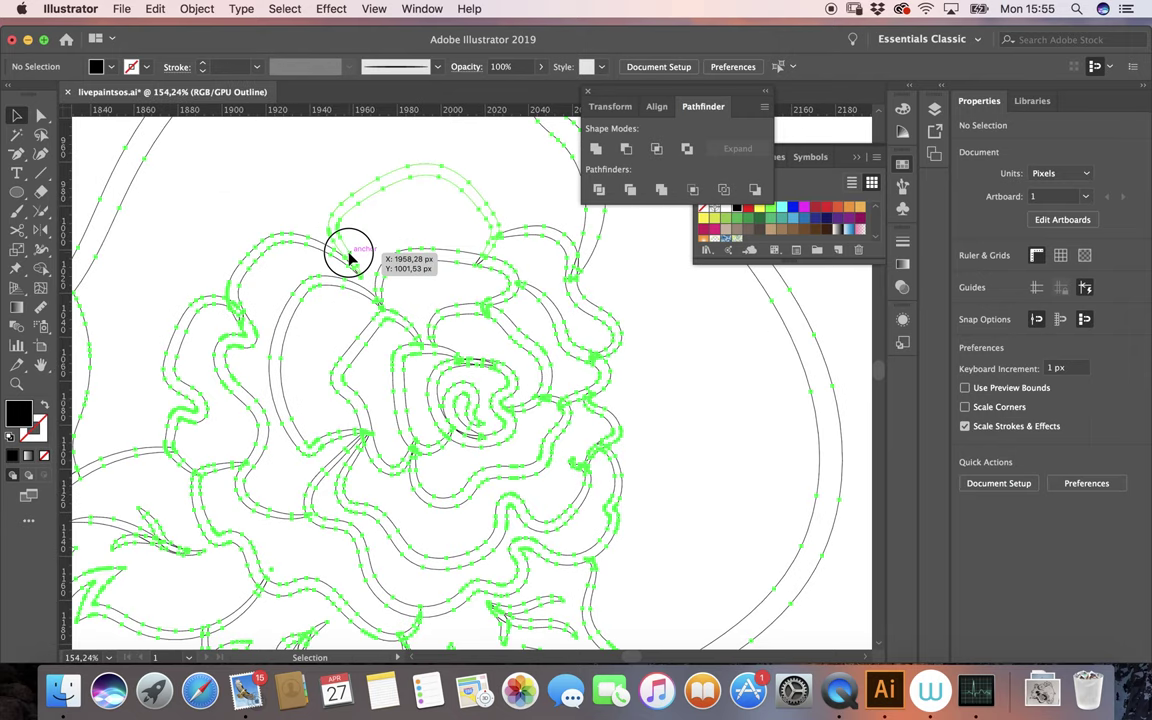
click(197, 9)
mouse_move(214, 456)
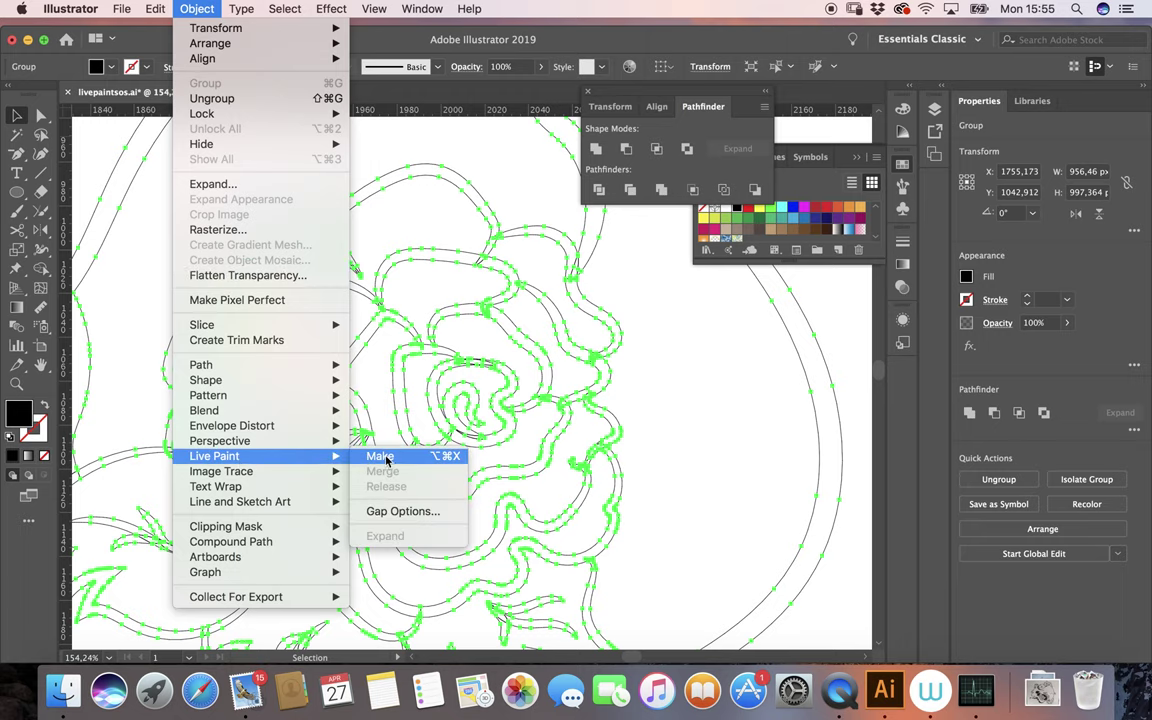
click(385, 458)
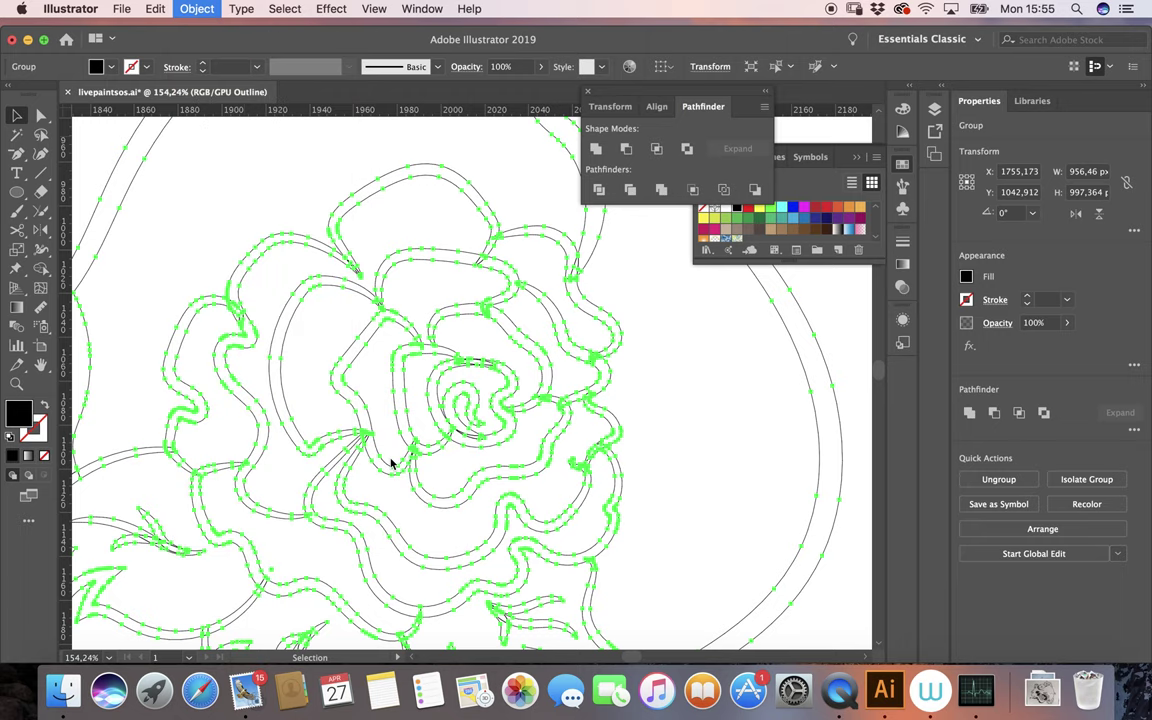
click(279, 189)
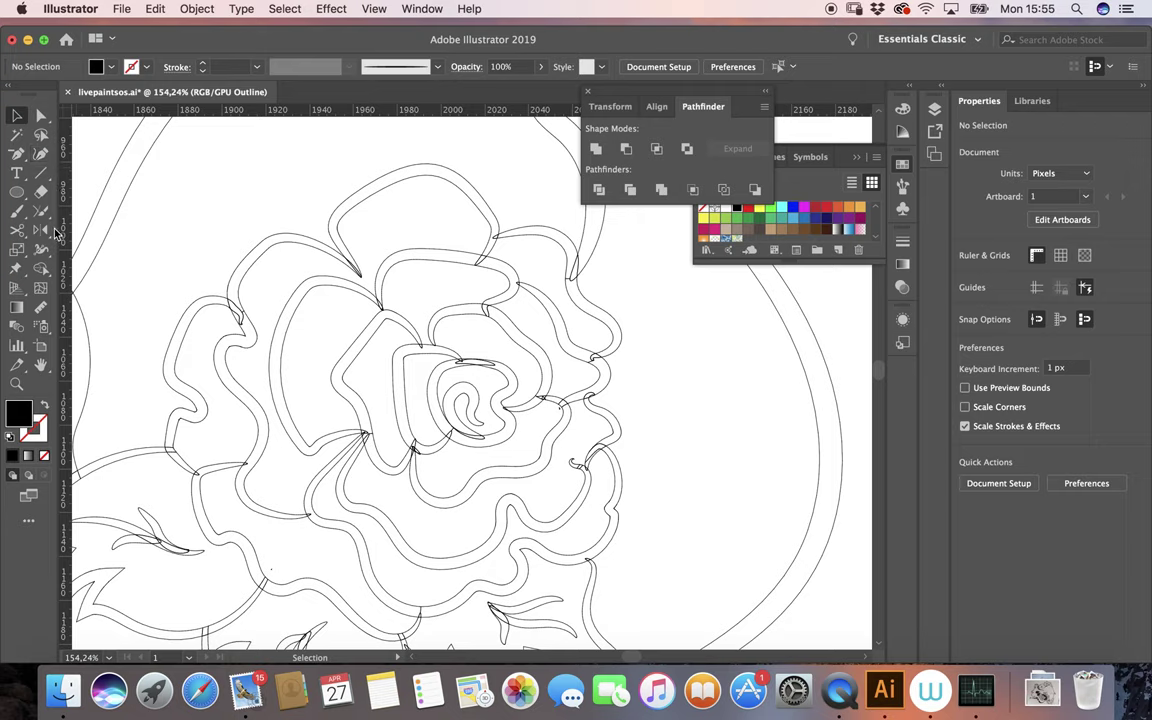
click(41, 268)
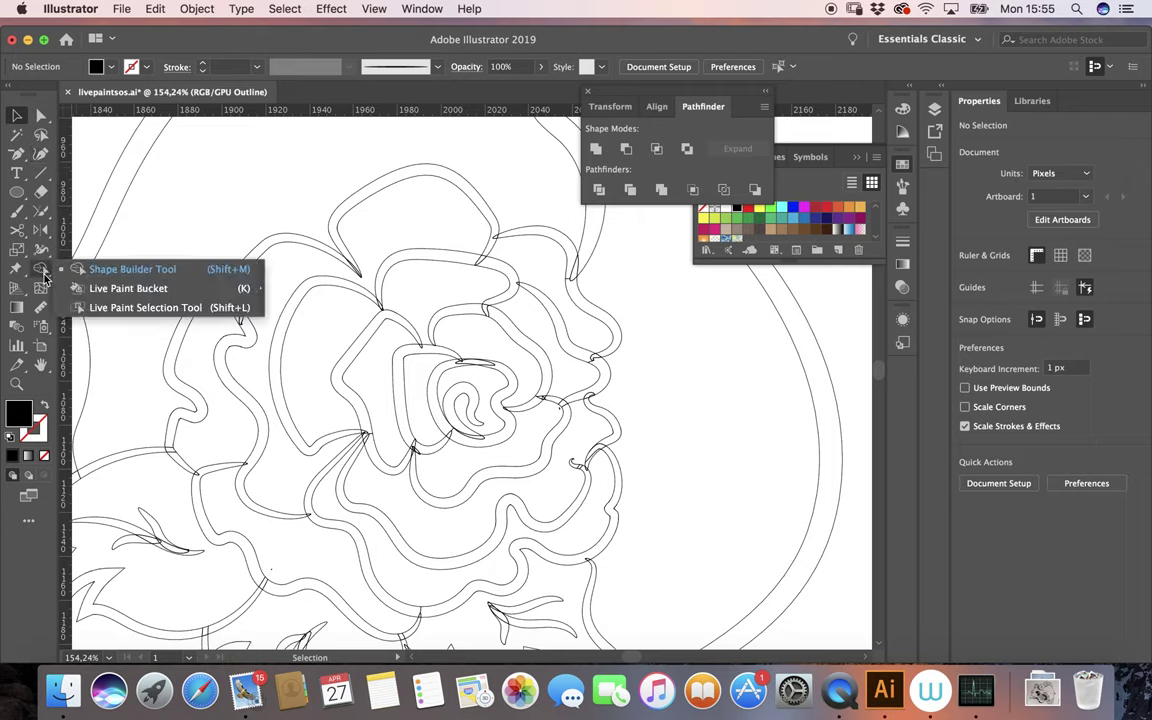
With the Live Paint Selection Tool, select the thin petal face and its curved edge.
click(145, 307)
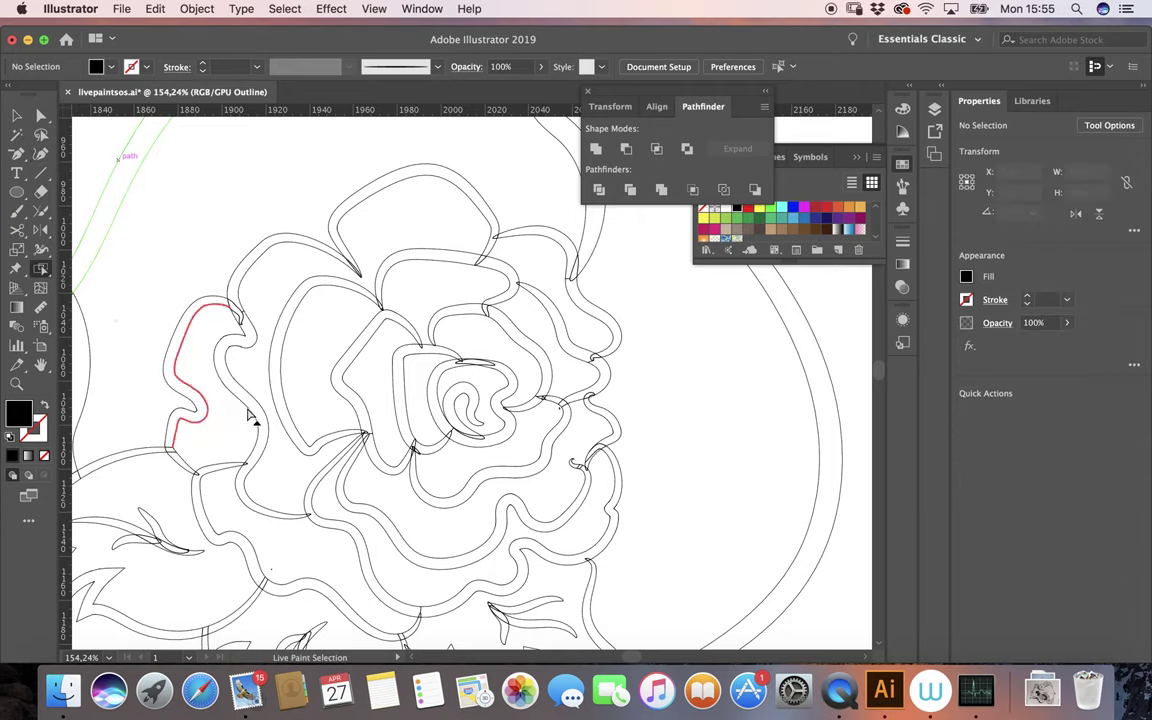
scroll(393, 240, up, 3)
scroll(393, 240, up, 3)
scroll(393, 240, up, 3)
scroll(393, 245, up, 2)
scroll(393, 260, up, 3)
click(393, 270)
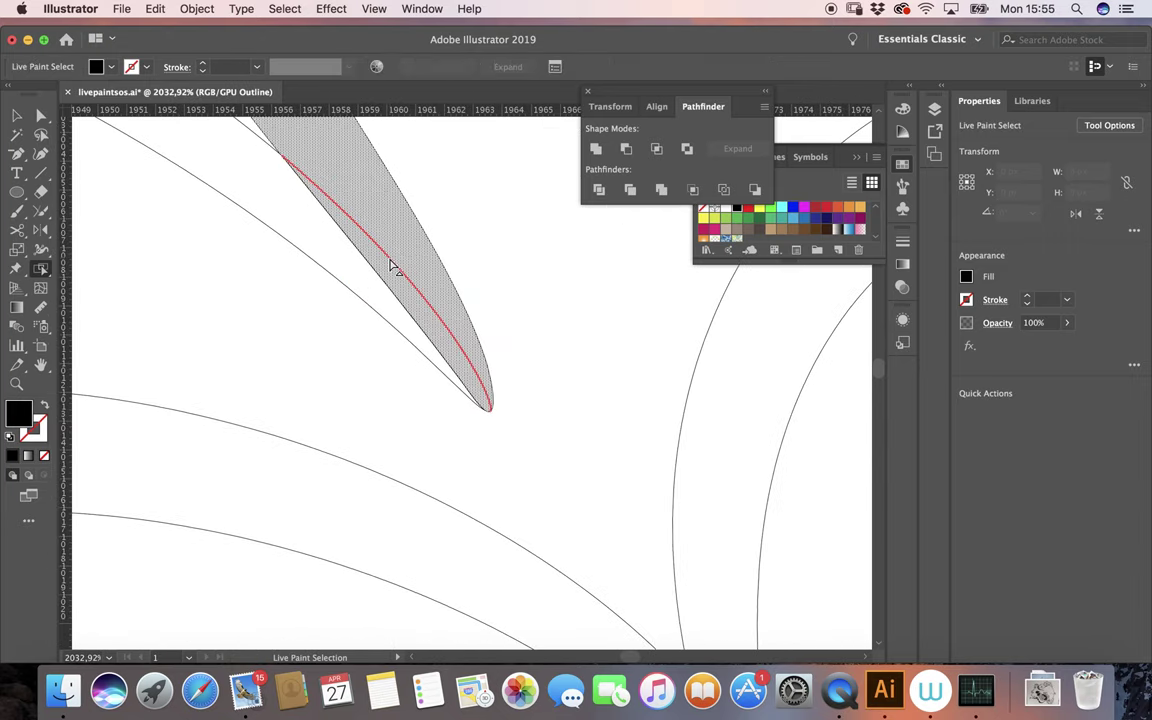
scroll(393, 270, up, 2)
scroll(393, 270, up, 2)
click(393, 270)
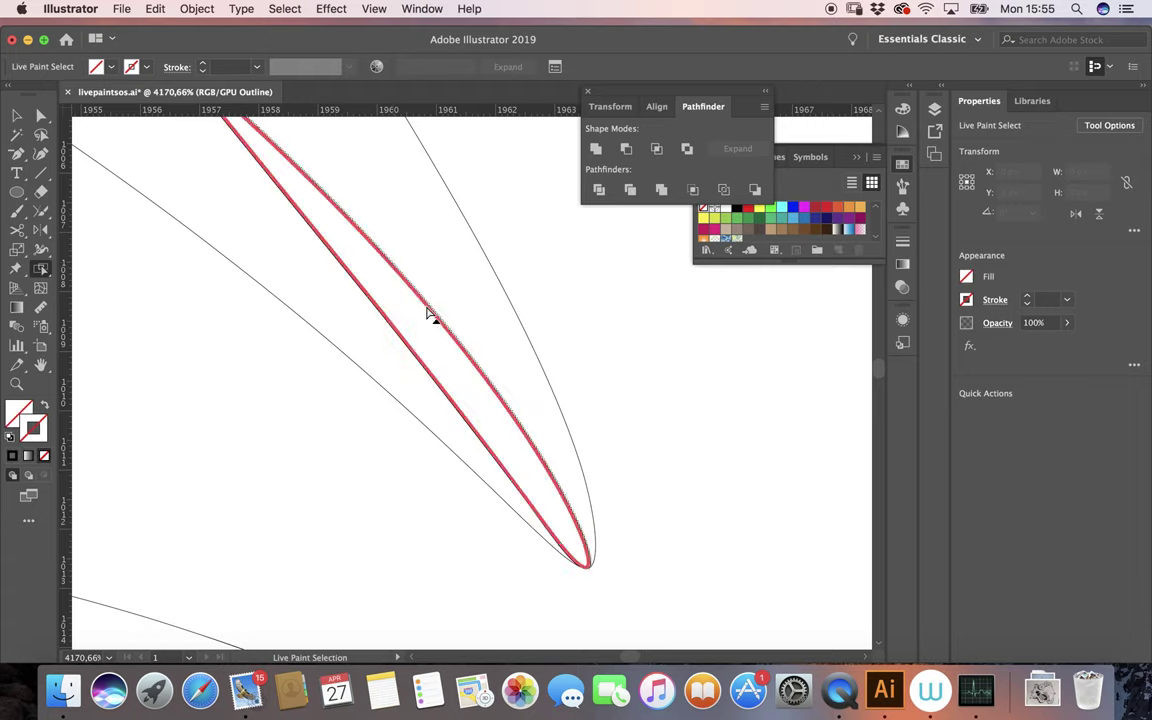
click(540, 188)
Select the sliver face below the petal's curved edge.
scroll(542, 193, down, 2)
scroll(545, 198, down, 2)
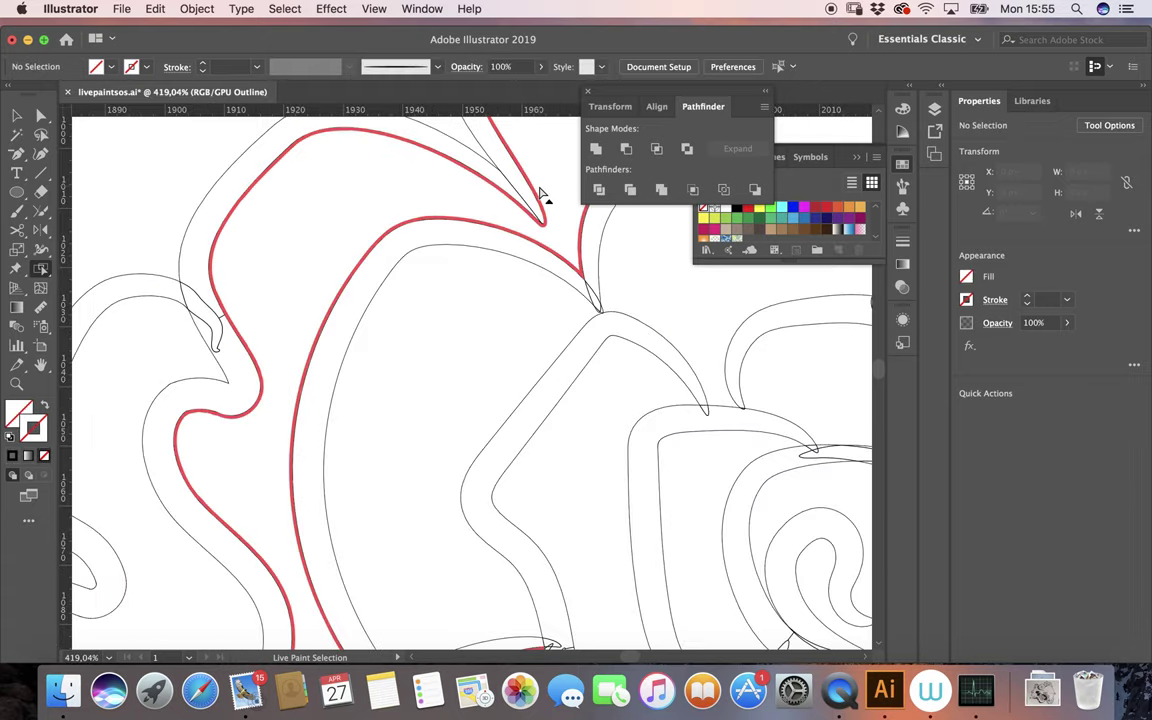
scroll(545, 198, down, 2)
scroll(377, 297, up, 3)
scroll(330, 239, up, 1)
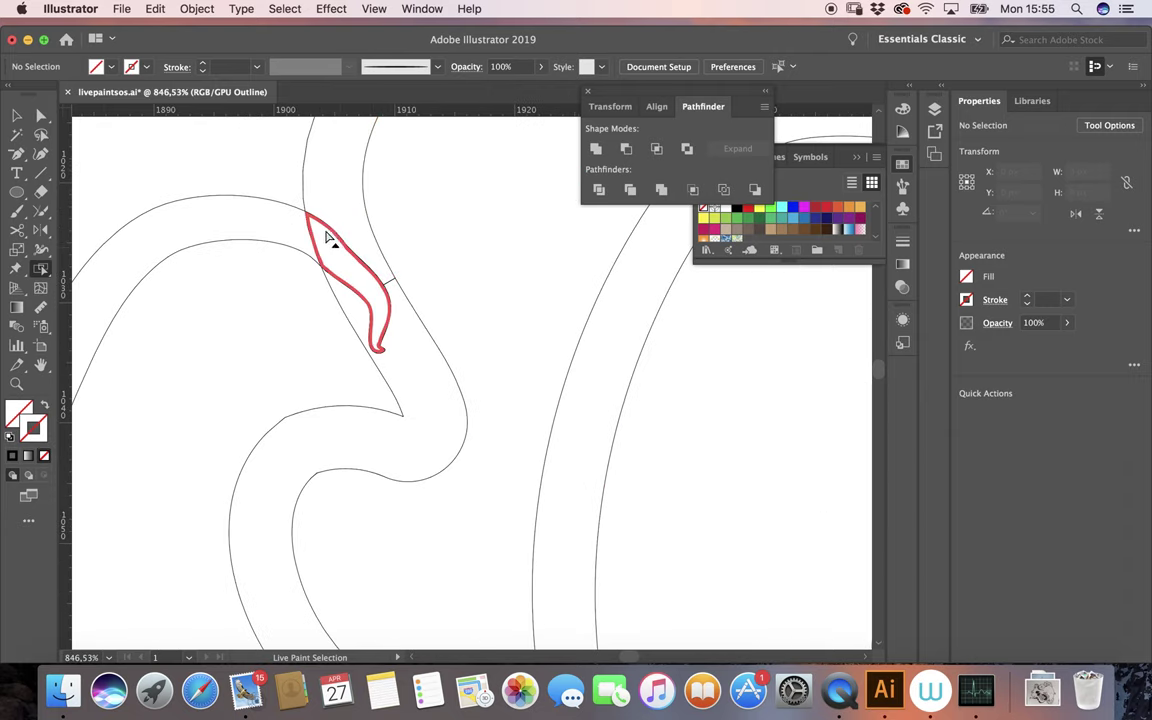
scroll(330, 231, up, 3)
scroll(330, 222, up, 1)
click(333, 226)
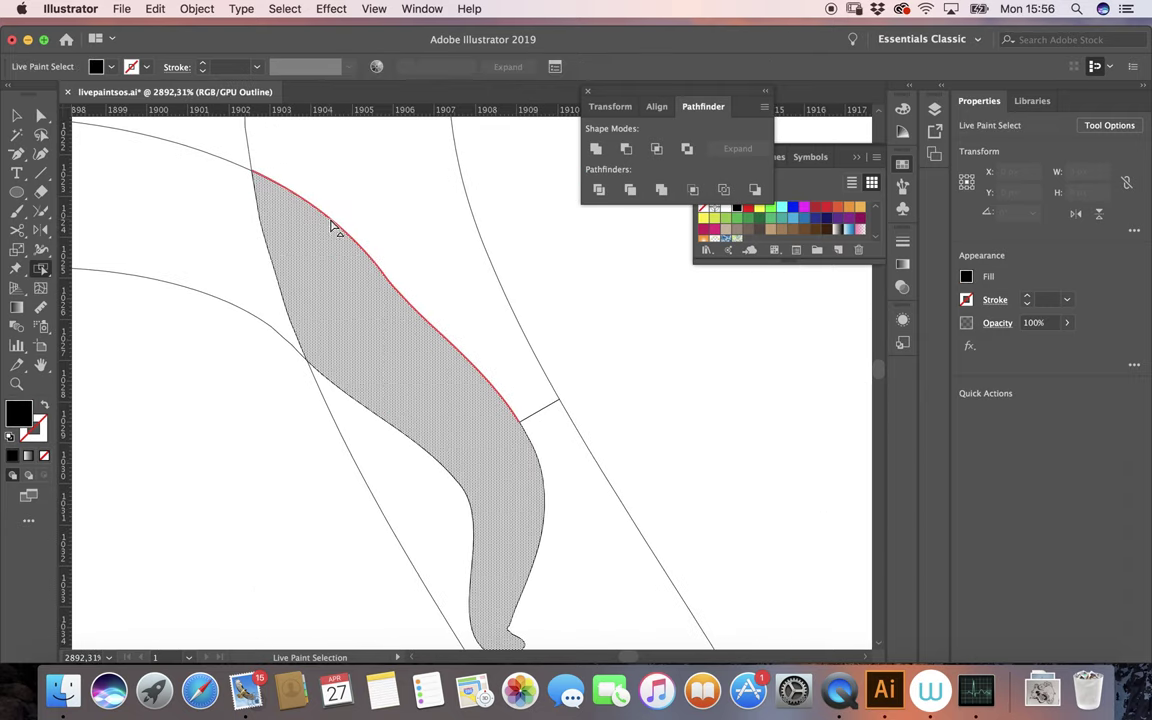
shift+click(333, 268)
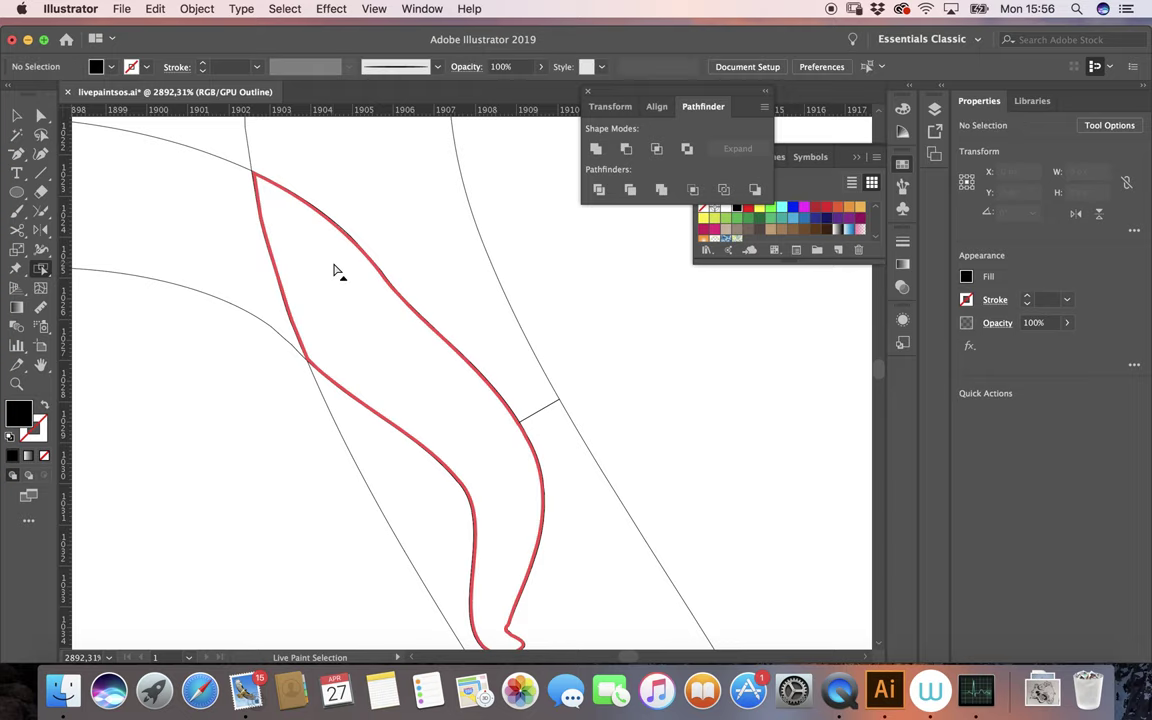
click(347, 240)
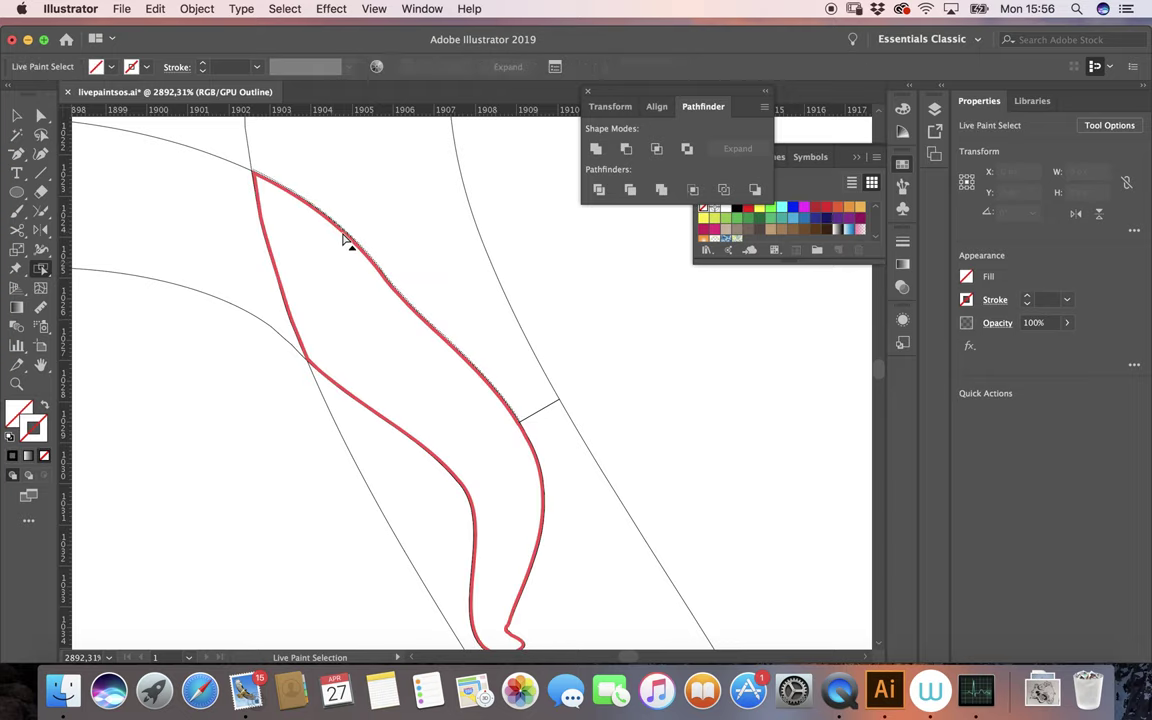
Delete the stray curved edges near the notch and the short leftover segment.
scroll(345, 240, down, 3)
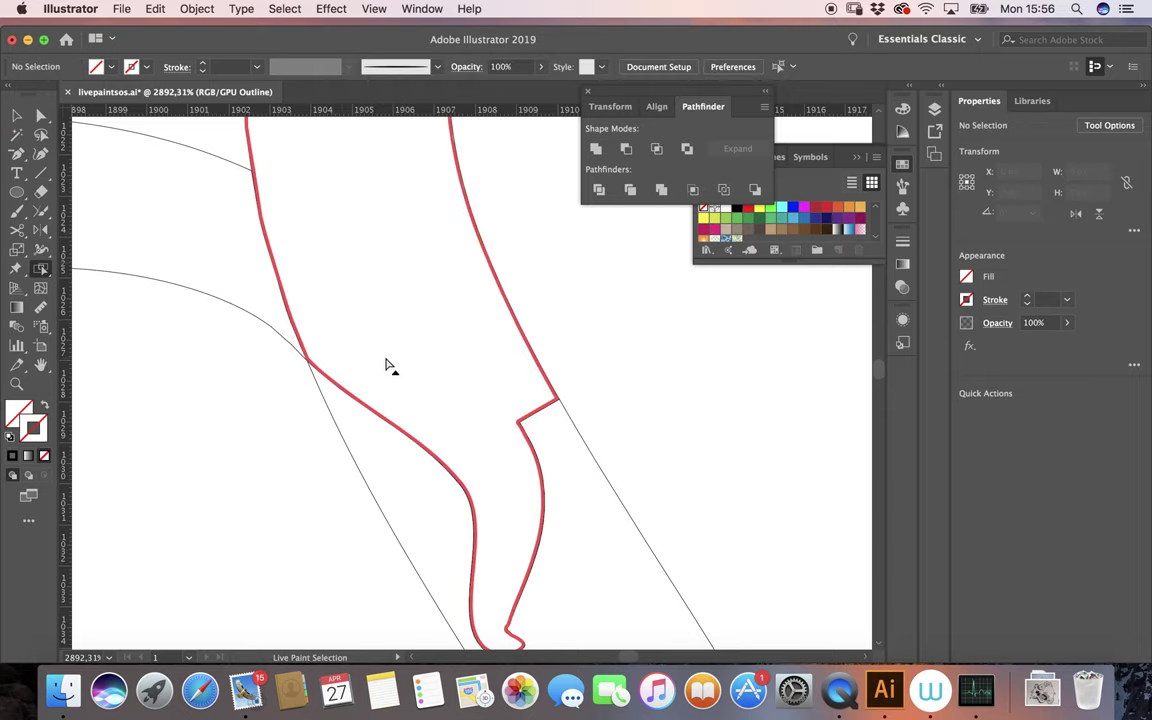
scroll(388, 368, down, 2)
scroll(388, 368, right, 3)
scroll(388, 368, down, 1)
scroll(384, 372, up, 3)
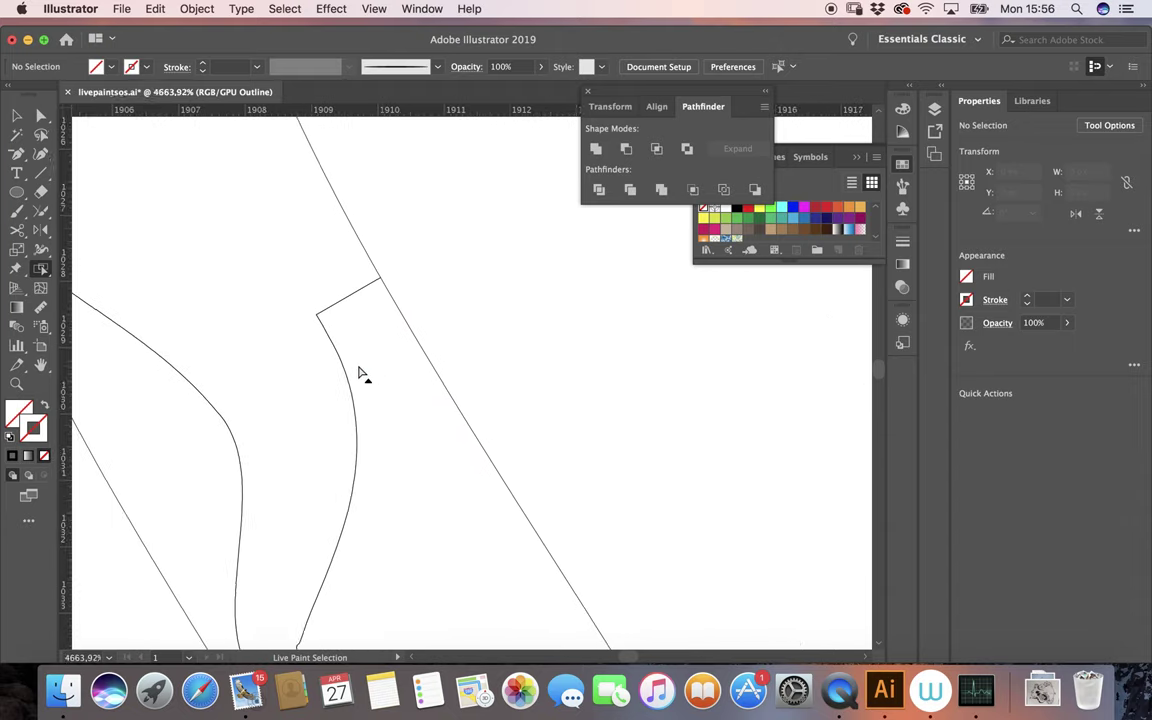
scroll(330, 365, up, 2)
click(323, 368)
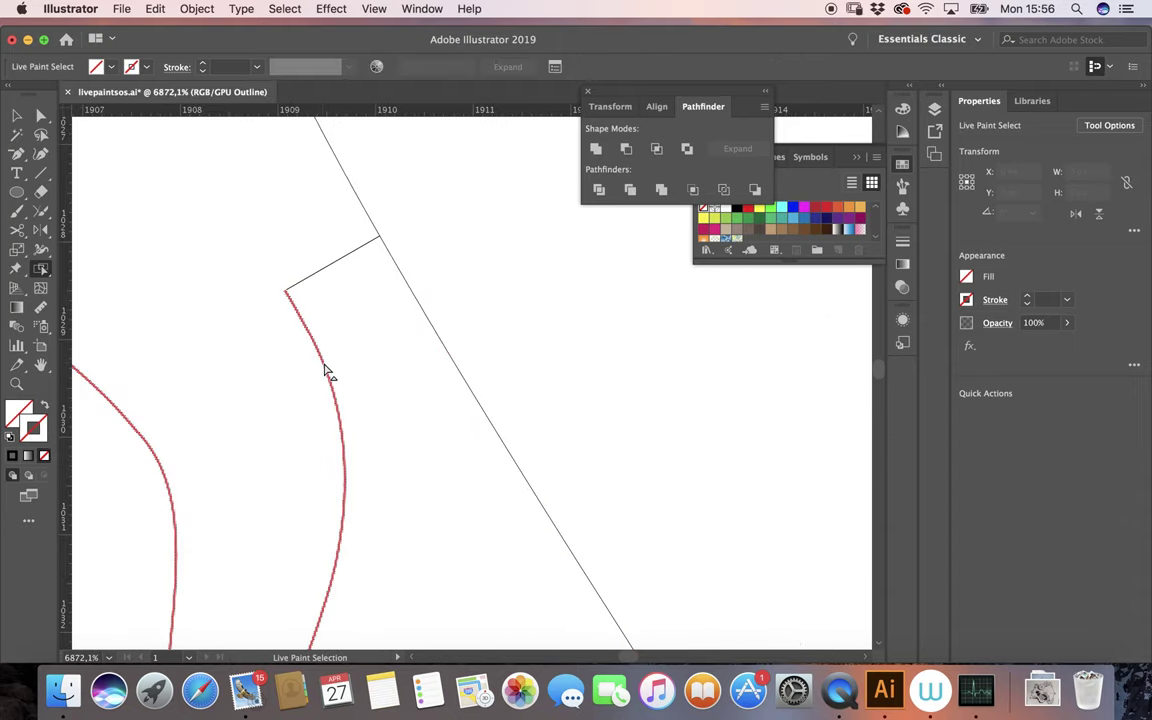
key(Delete)
click(333, 270)
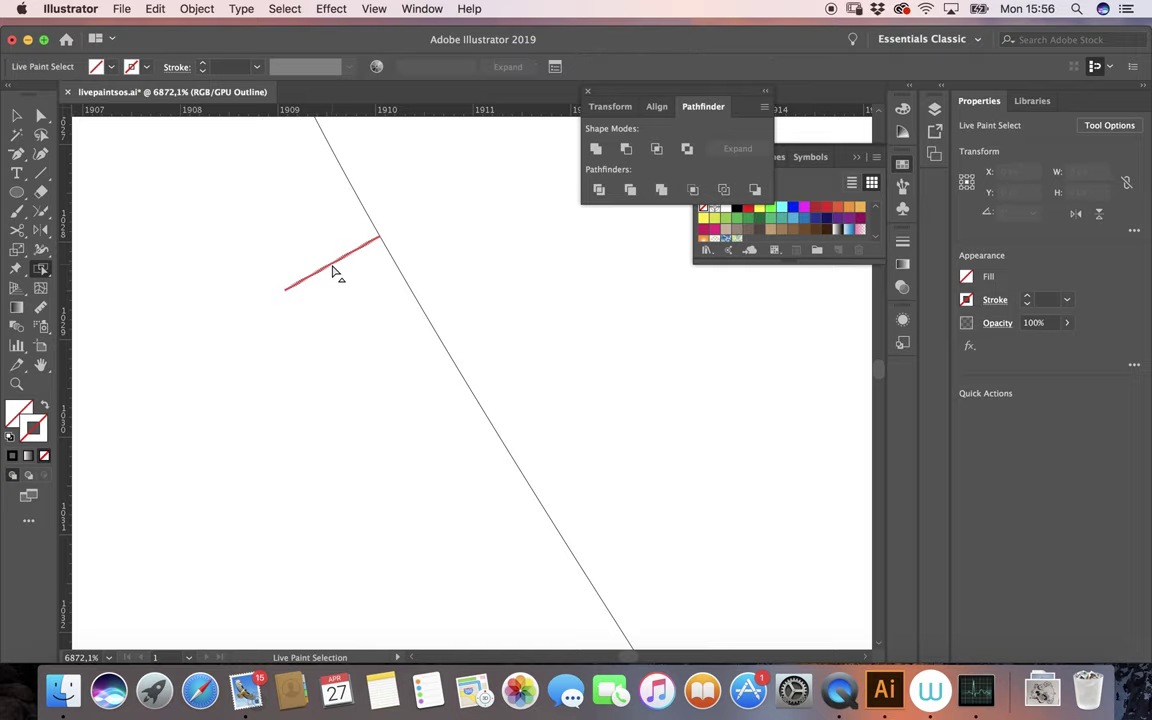
key(Delete)
Select the S-shaped band faces and connected curve edges, then clear the selection.
scroll(341, 322, down, 4)
scroll(342, 321, down, 4)
scroll(342, 321, down, 3)
scroll(333, 322, up, 4)
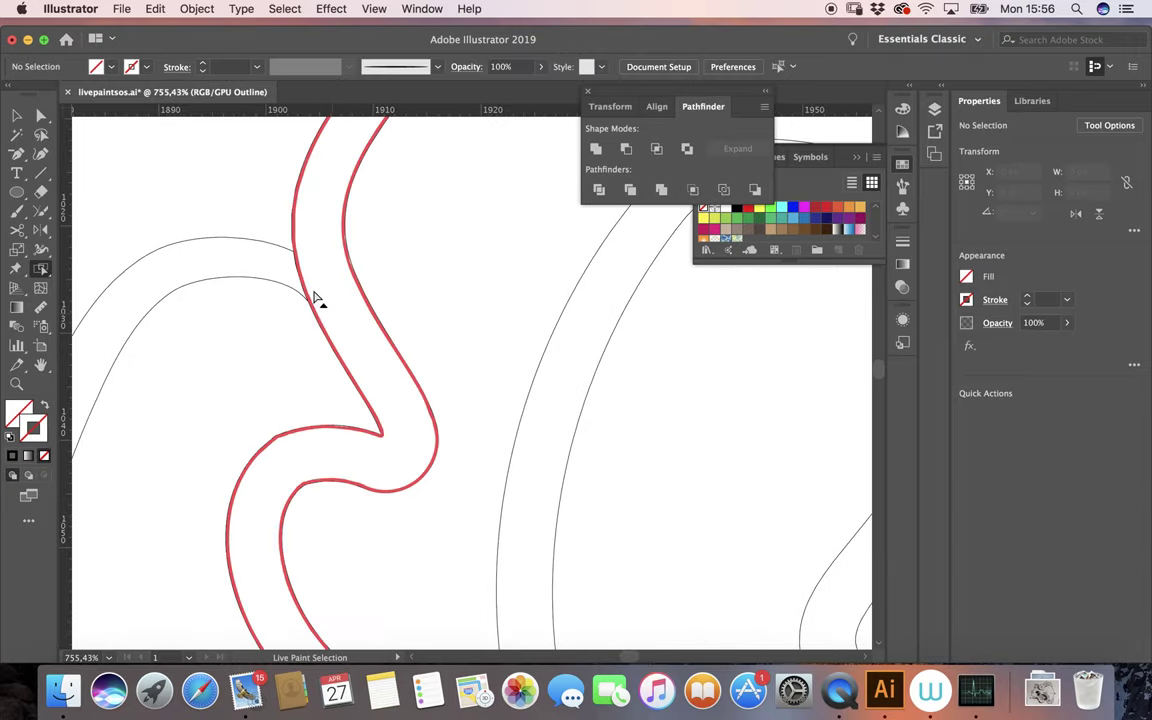
scroll(319, 301, up, 3)
click(290, 269)
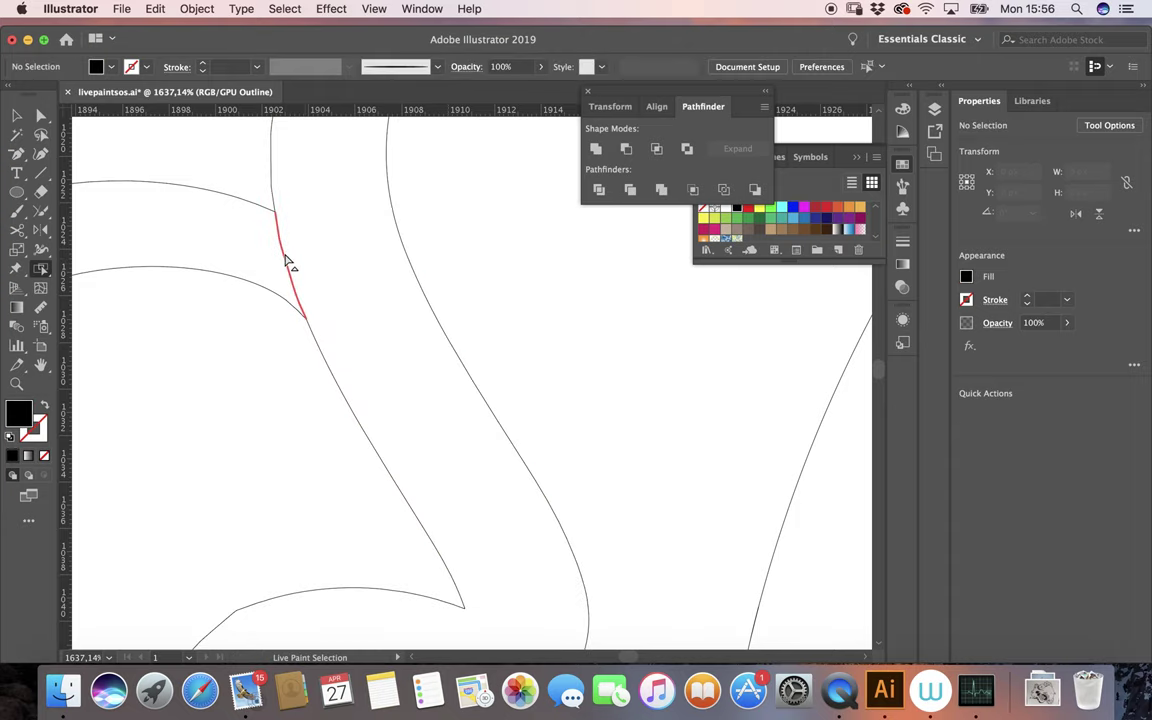
click(282, 262)
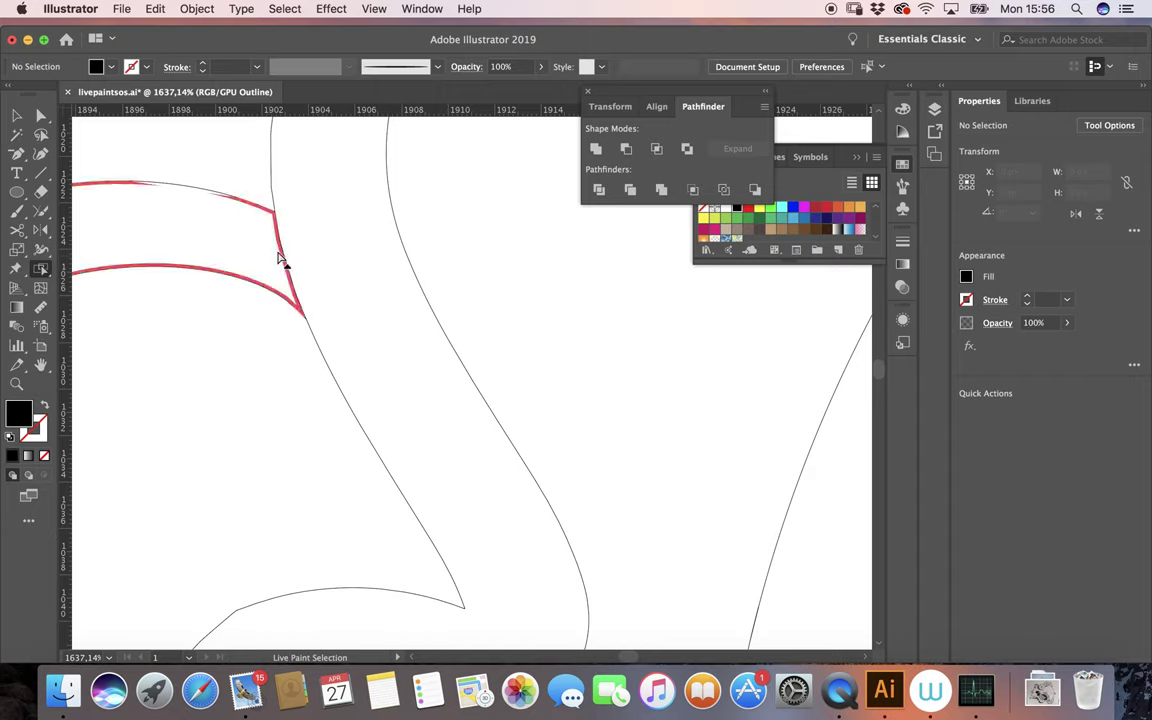
click(284, 263)
double_click(284, 263)
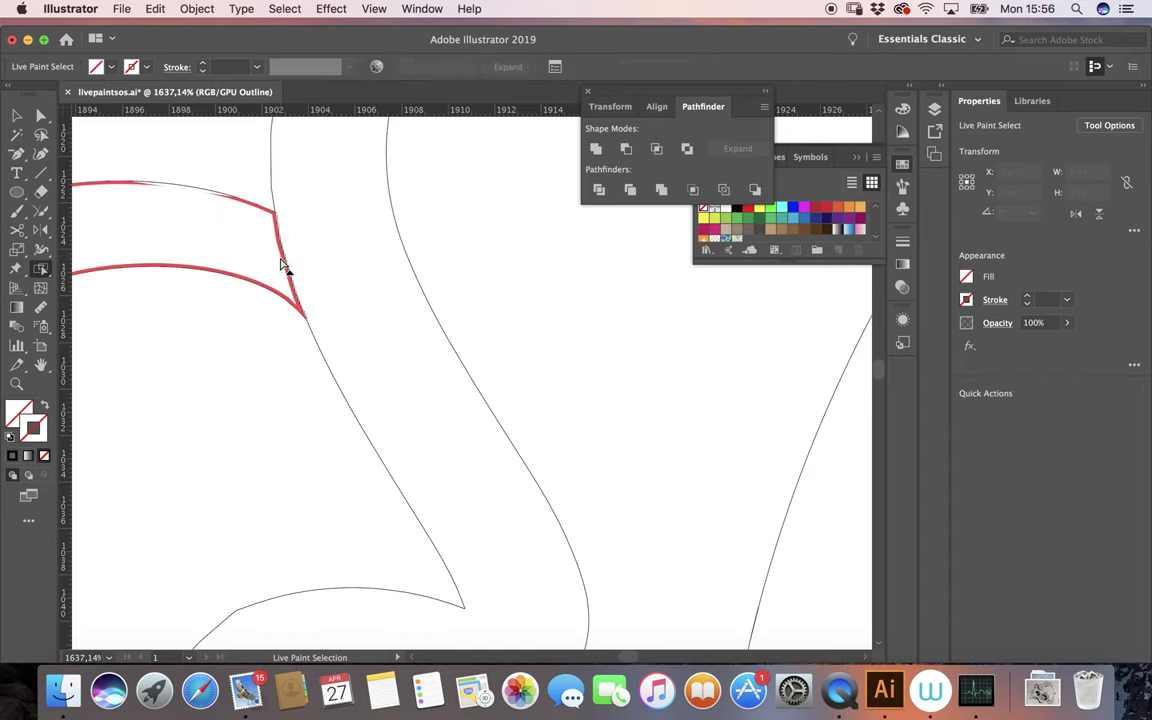
click(329, 320)
alt+scroll(336, 322, down, 5)
alt+scroll(340, 325, down, 3)
alt+scroll(335, 300, down, 4)
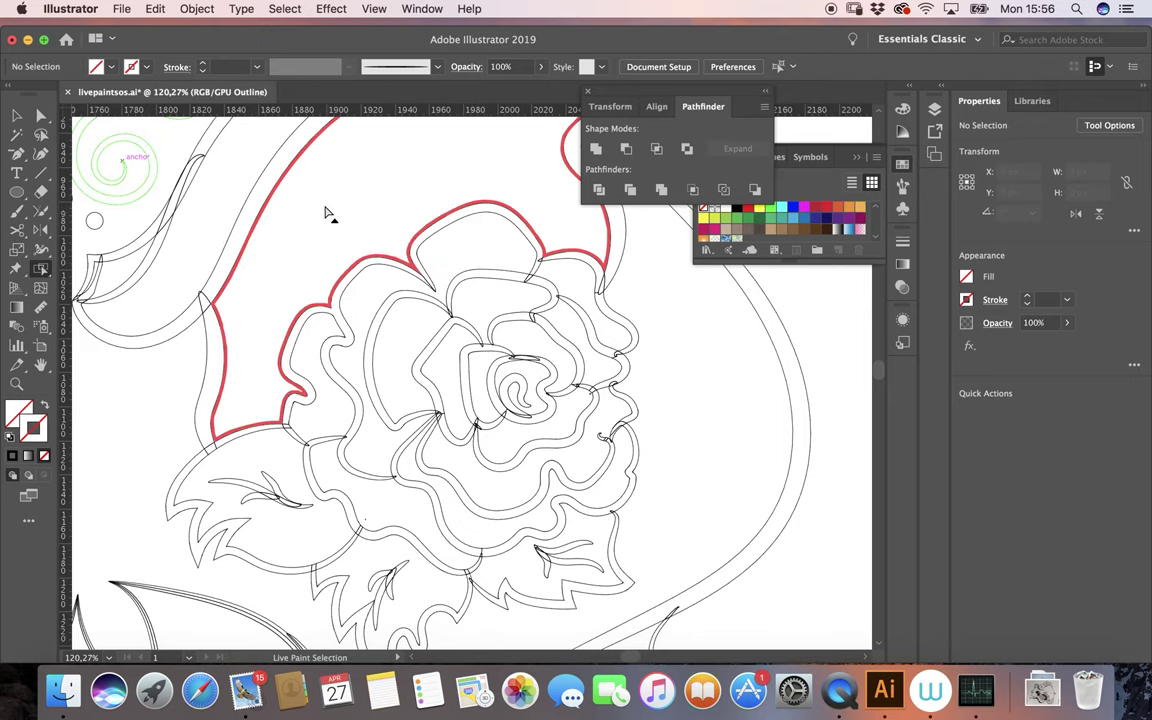
click(14, 116)
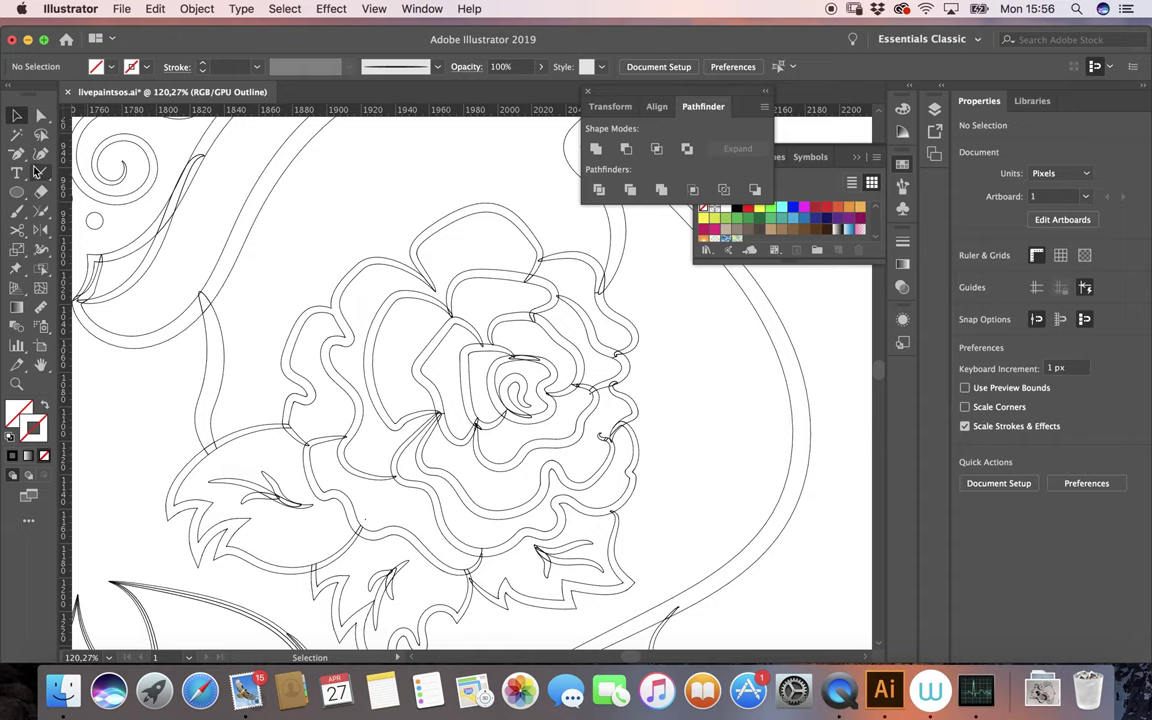
Draw a 35×35 px circle with the Ellipse Tool over the rose lines.
click(16, 191)
drag(333, 309, 372, 352)
scroll(341, 312, up, 5)
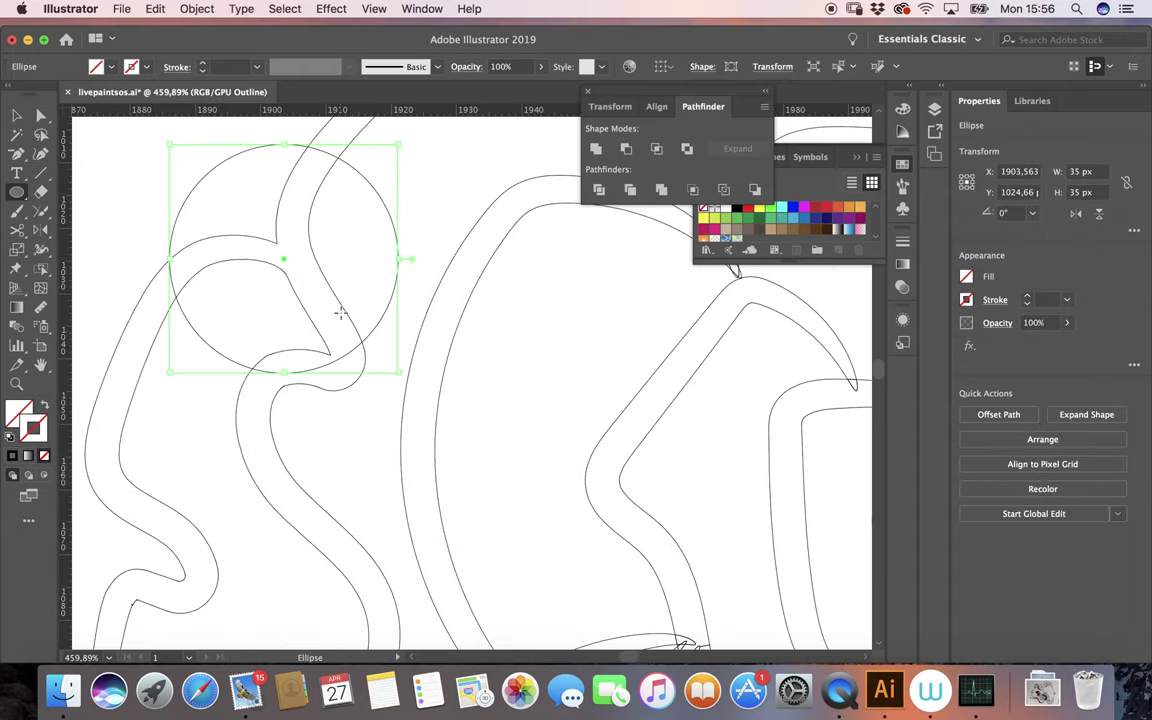
scroll(336, 313, down, 3)
scroll(336, 313, down, 3)
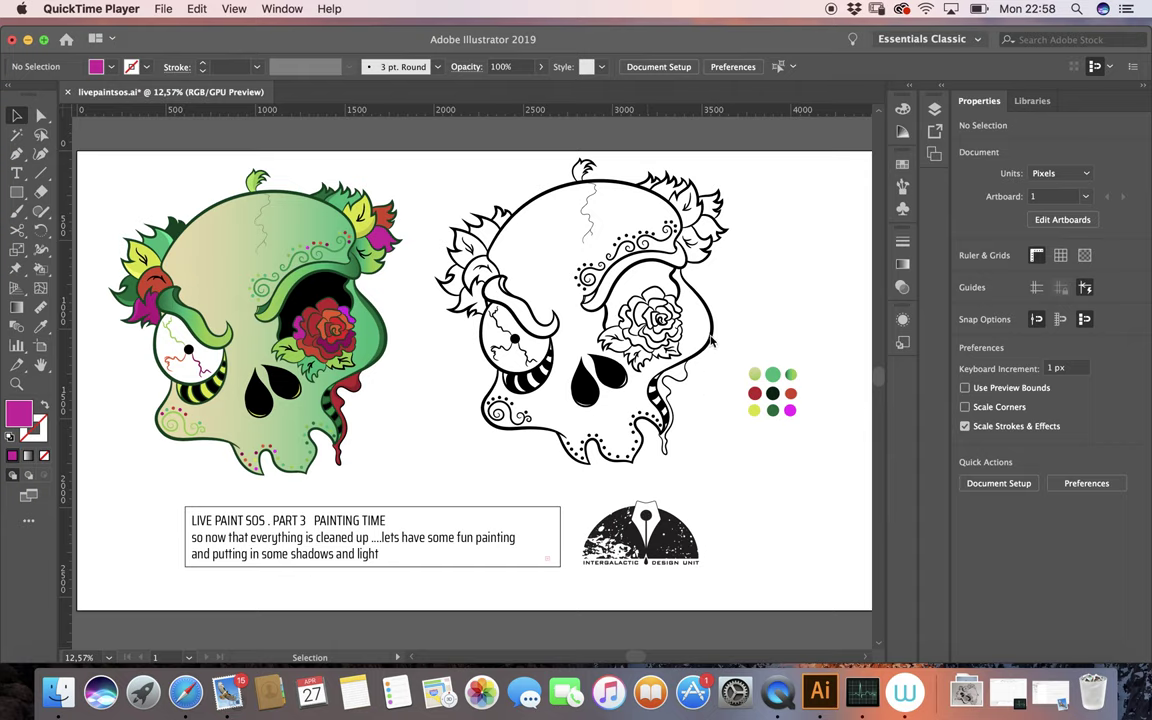
click(712, 342)
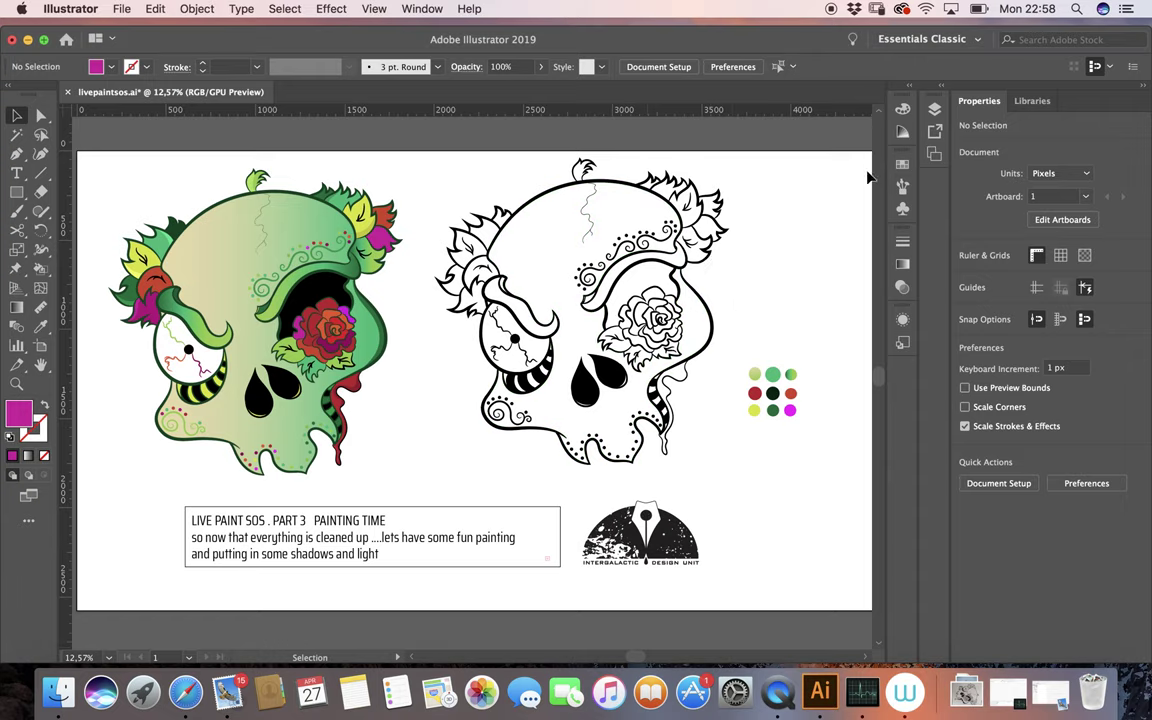
key(F7)
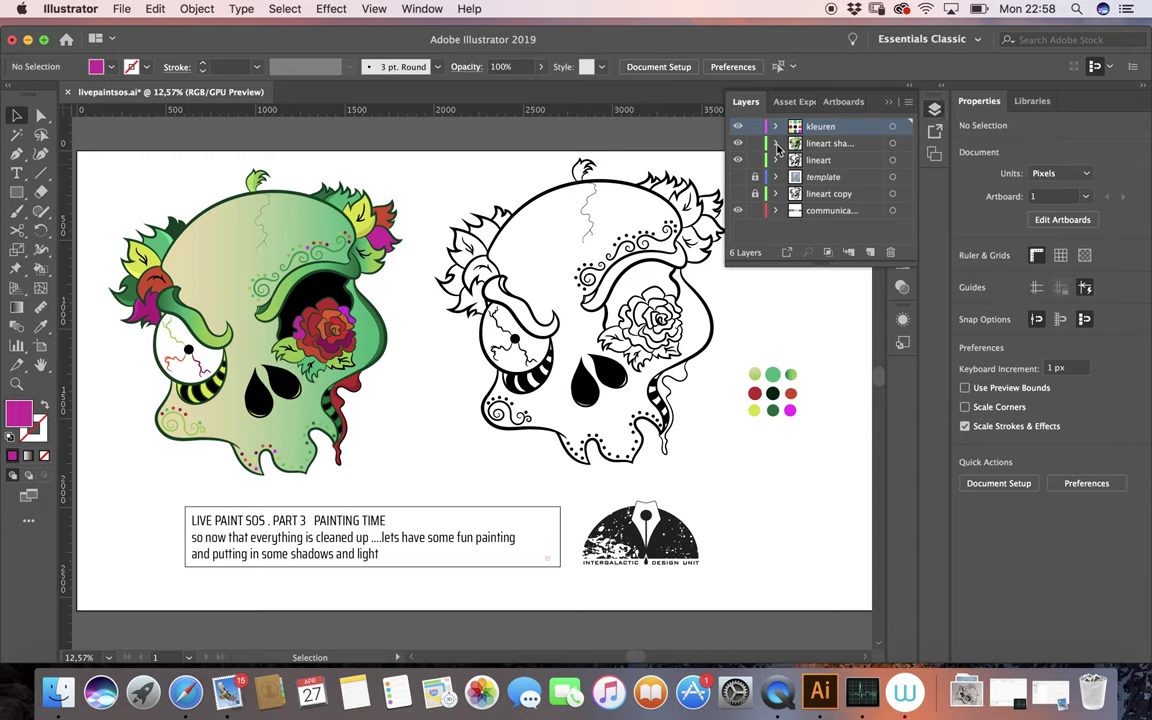
click(755, 144)
click(892, 160)
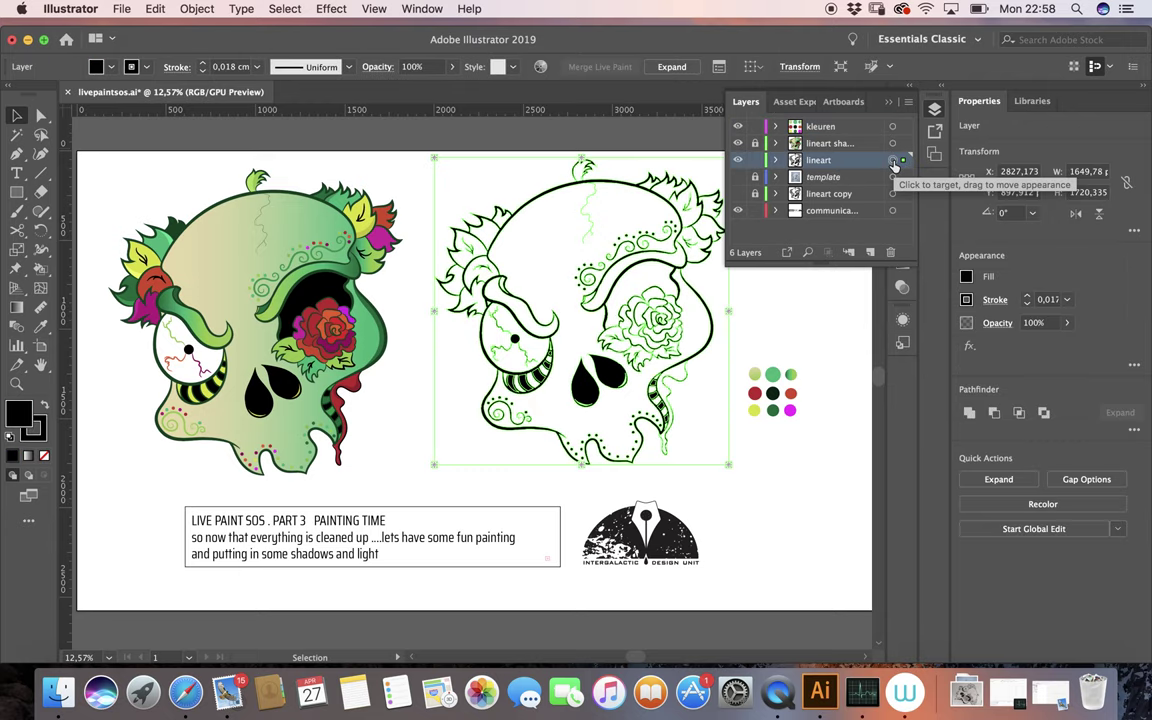
click(785, 314)
scroll(785, 314, right, 3)
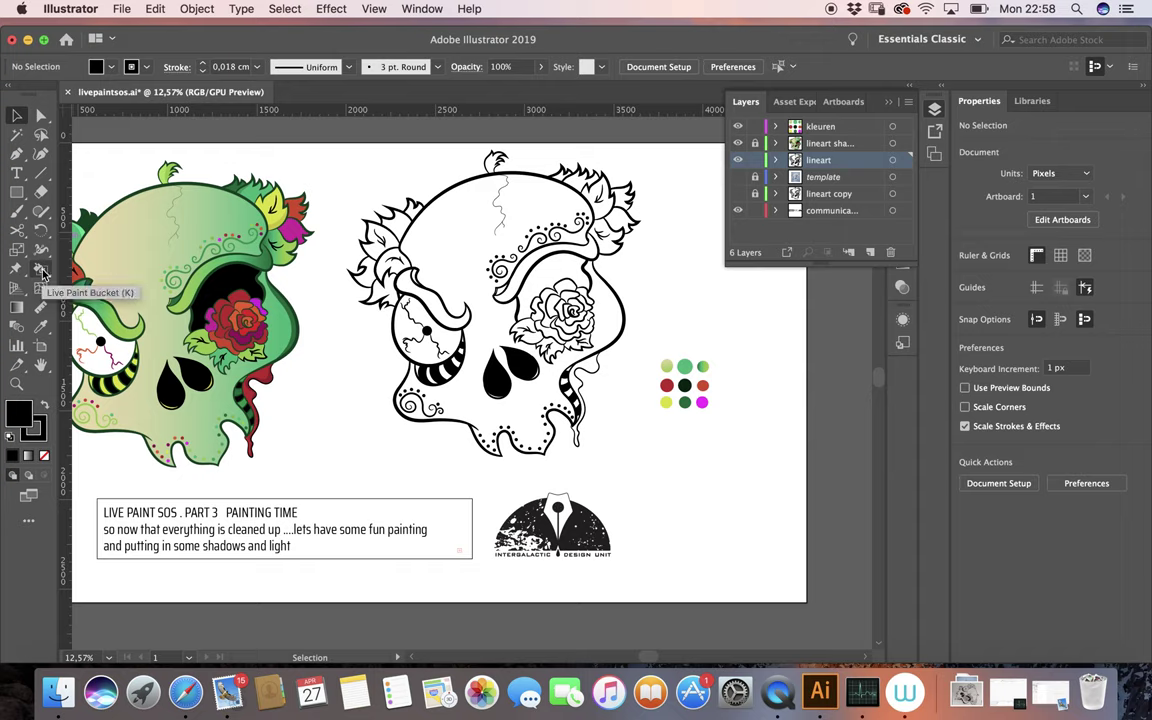
Sample red from the coloured skull's flower and fill the top-right leaf with it.
click(42, 271)
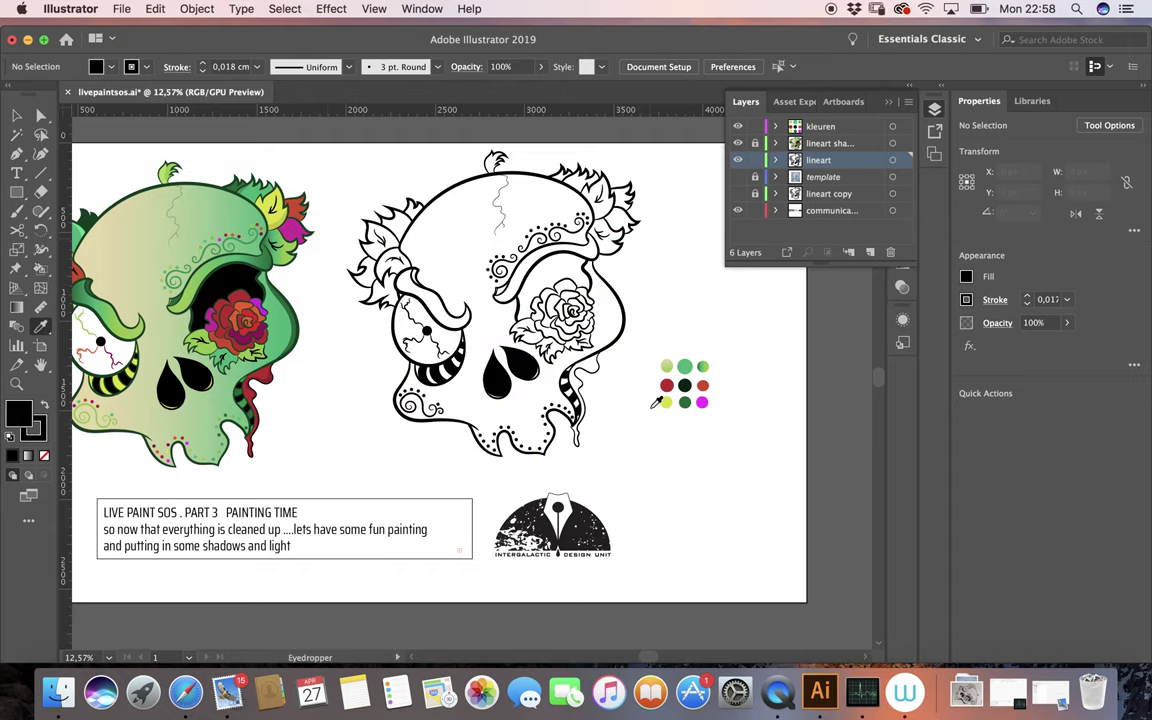
scroll(650, 405, up, 2)
scroll(655, 400, up, 1)
scroll(652, 405, up, 3)
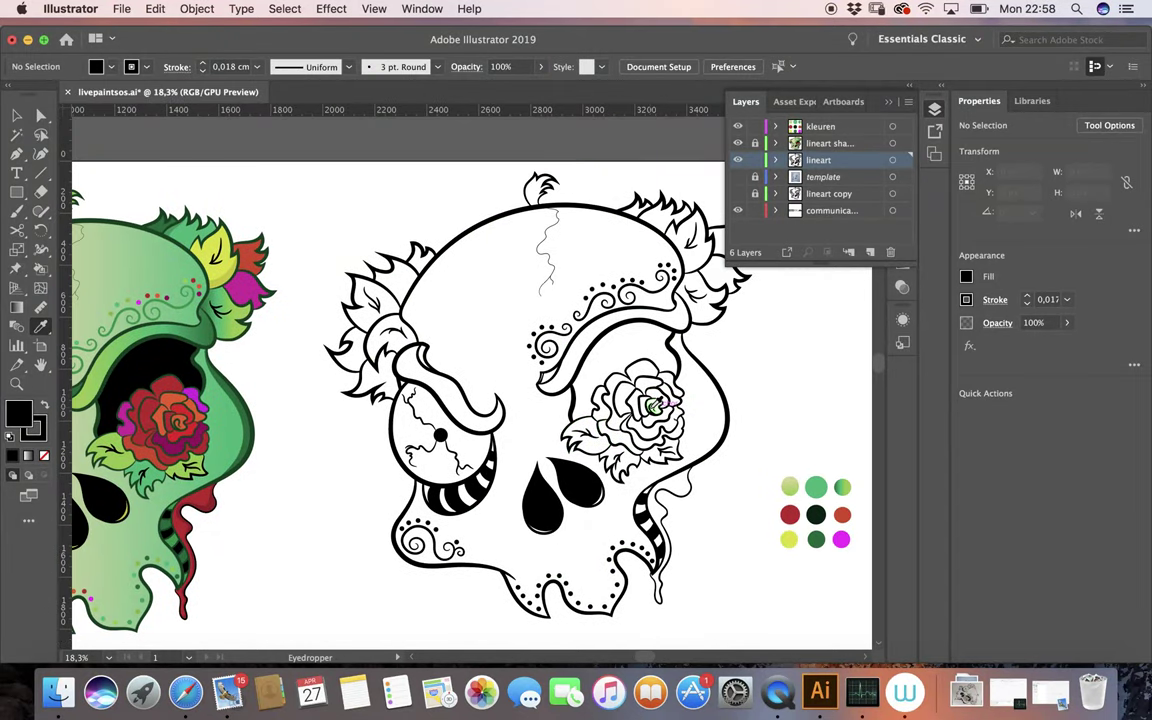
scroll(652, 405, right, 1)
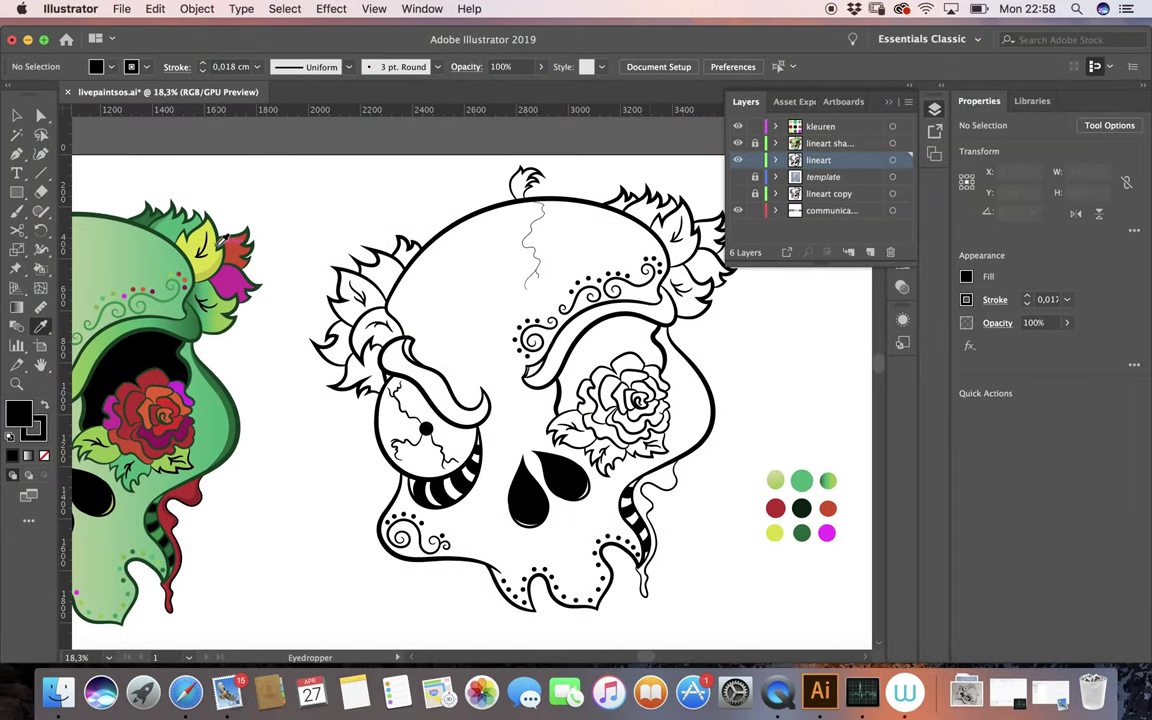
click(248, 240)
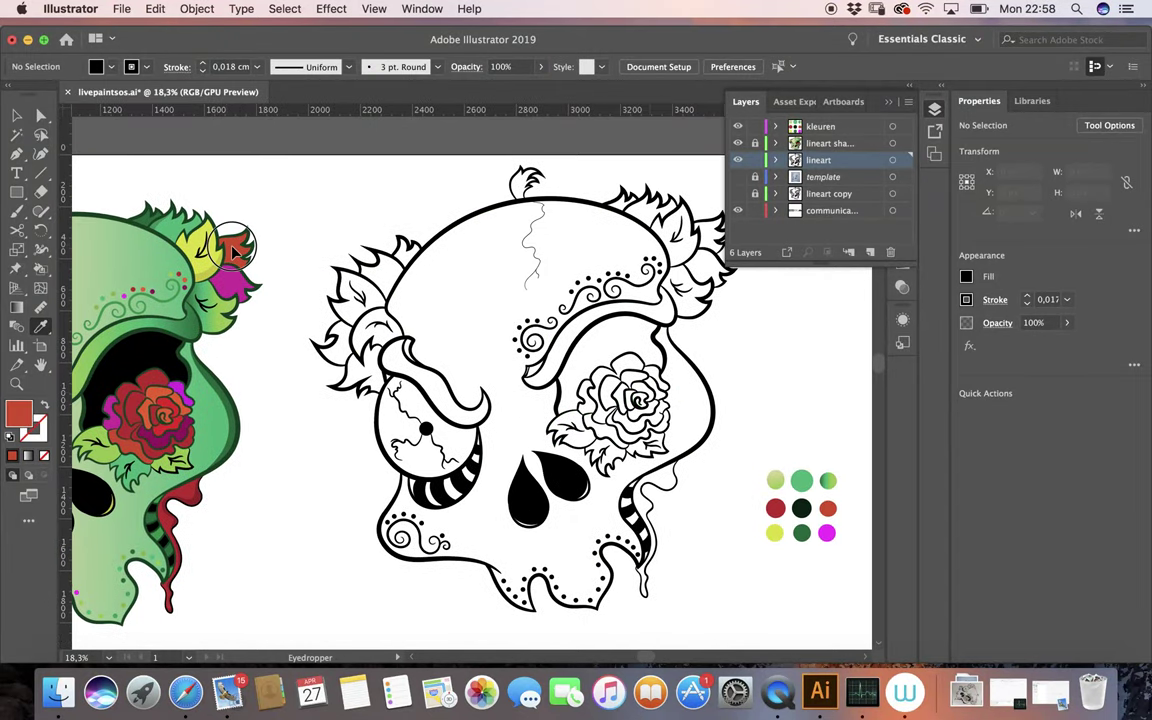
click(40, 268)
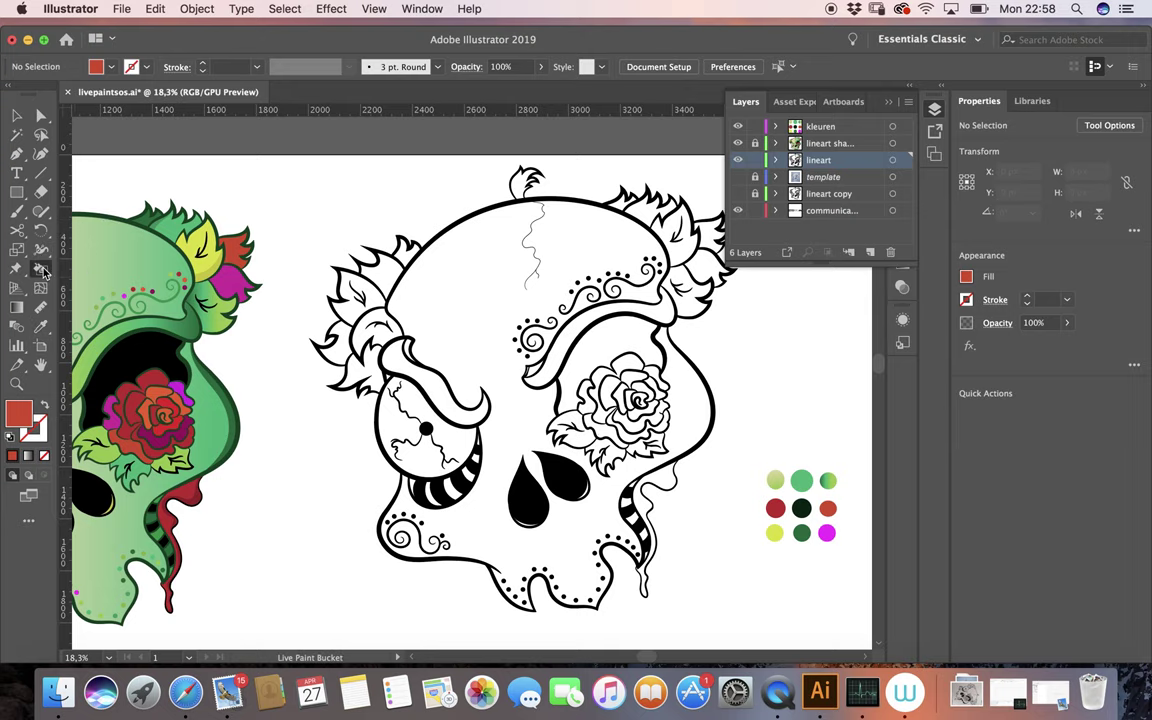
scroll(298, 350, right, 1)
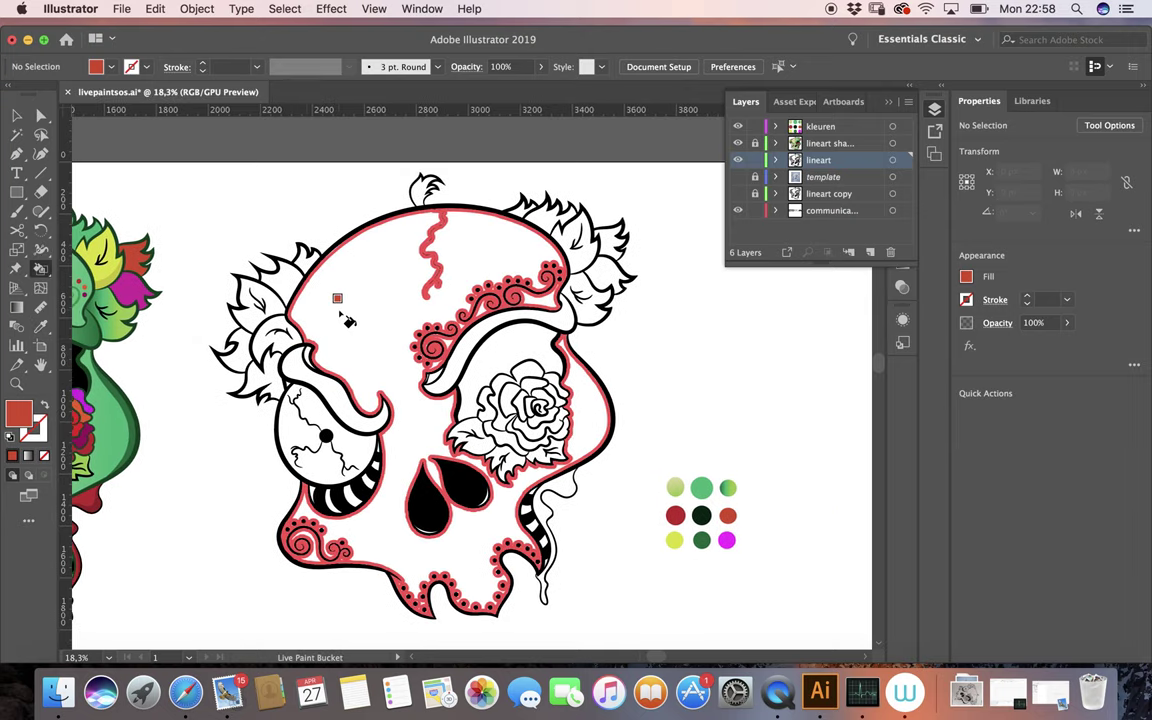
scroll(334, 303, right, 3)
click(640, 240)
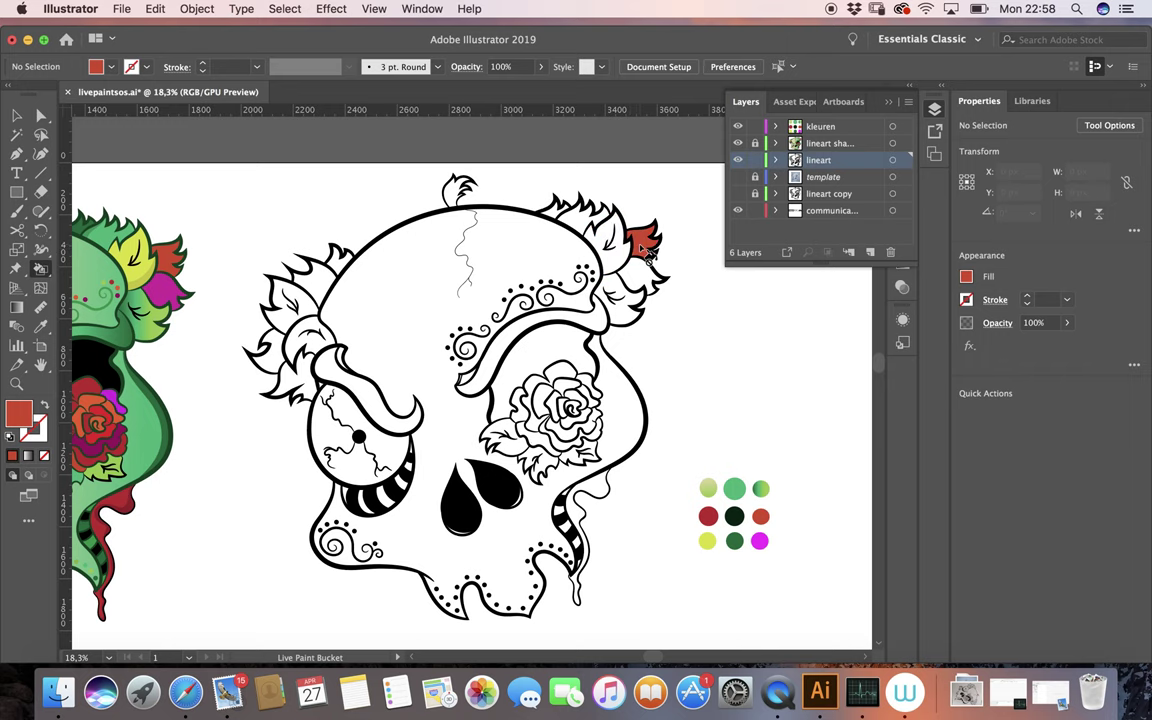
Sample magenta from the coloured skull's flower and fill a top-right leaf region.
scroll(710, 455, down, 3)
scroll(710, 455, down, 3)
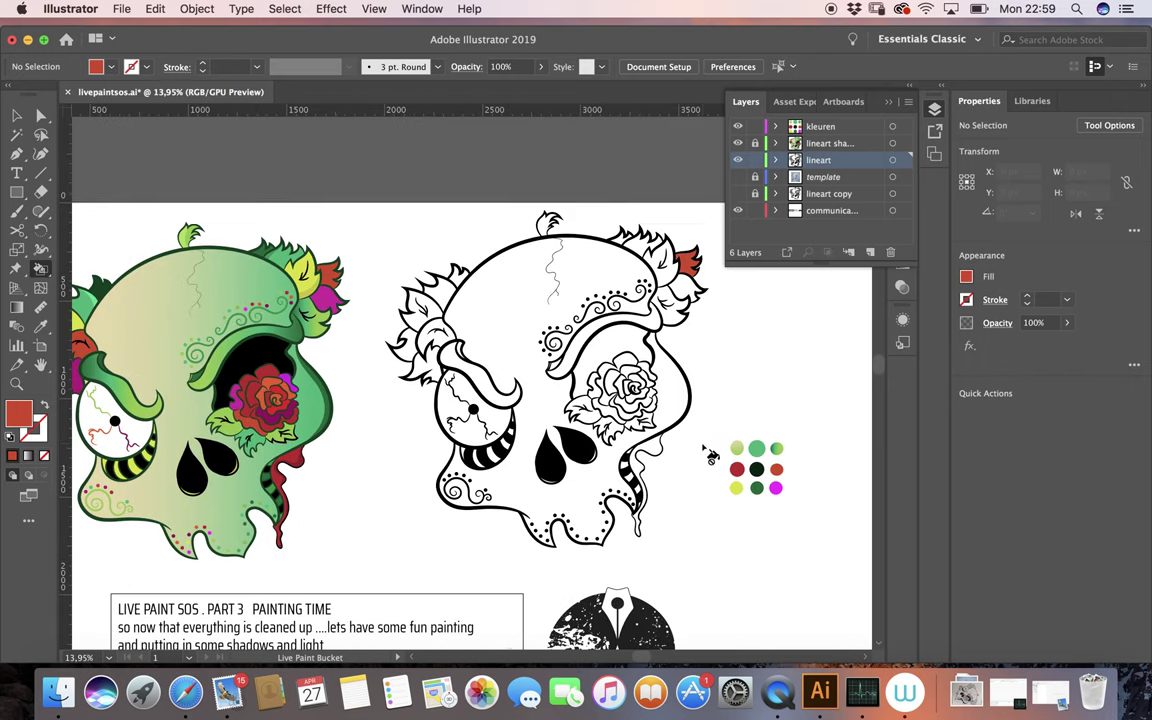
scroll(710, 455, left, 2)
key(i)
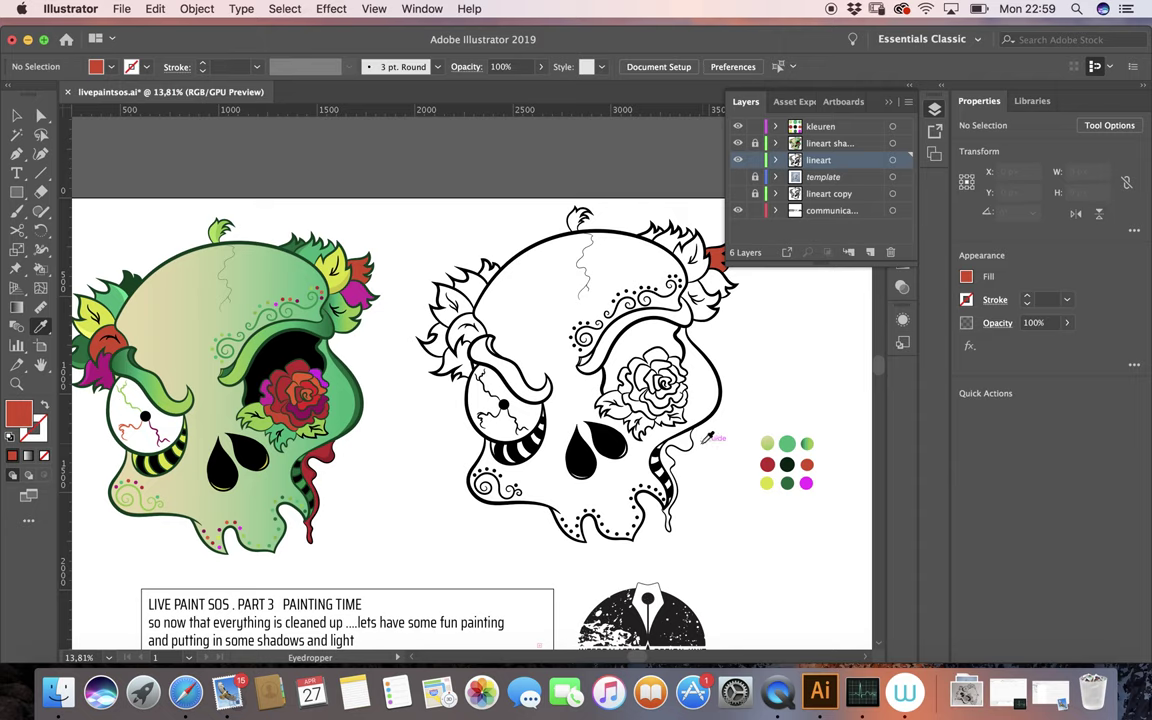
click(360, 288)
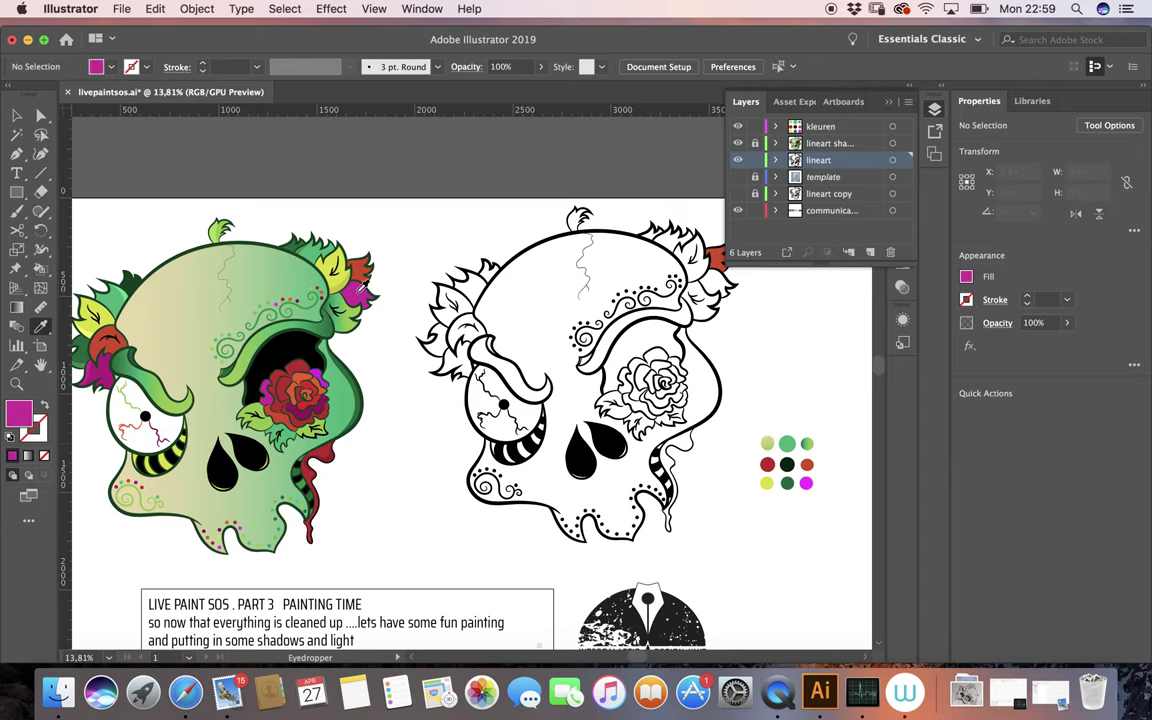
key(k)
click(718, 284)
Fill the skull's main face with the sampled beige-to-green gradient.
scroll(720, 288, right, 2)
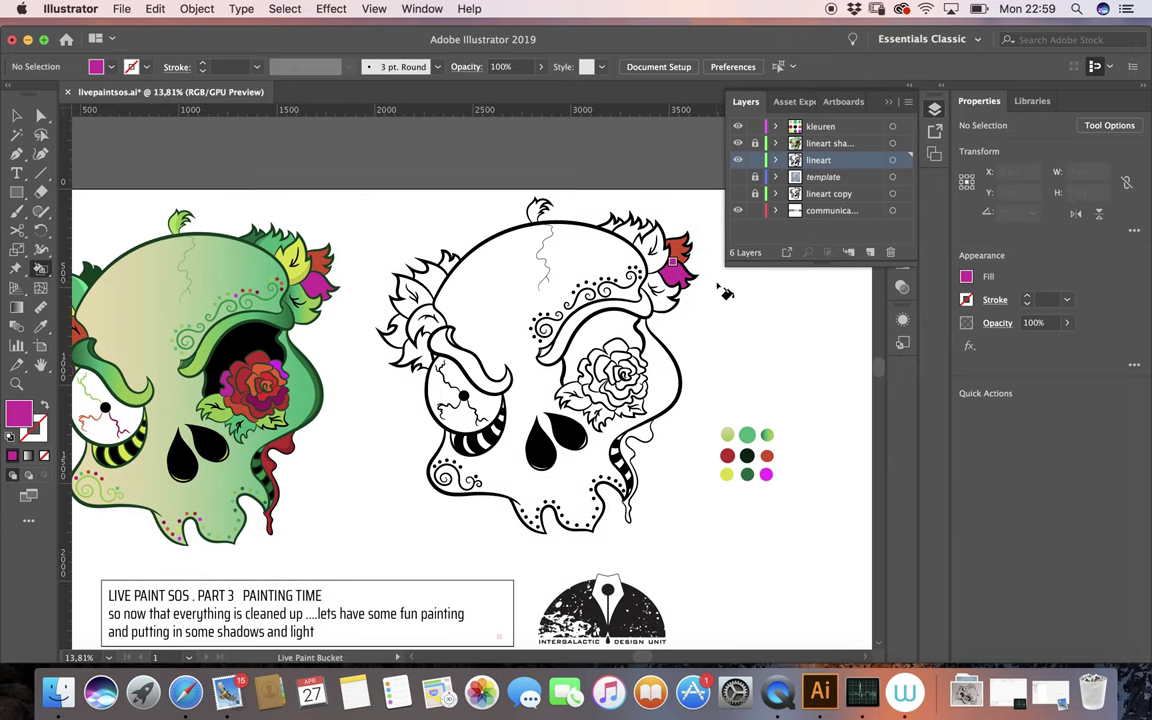
key(i)
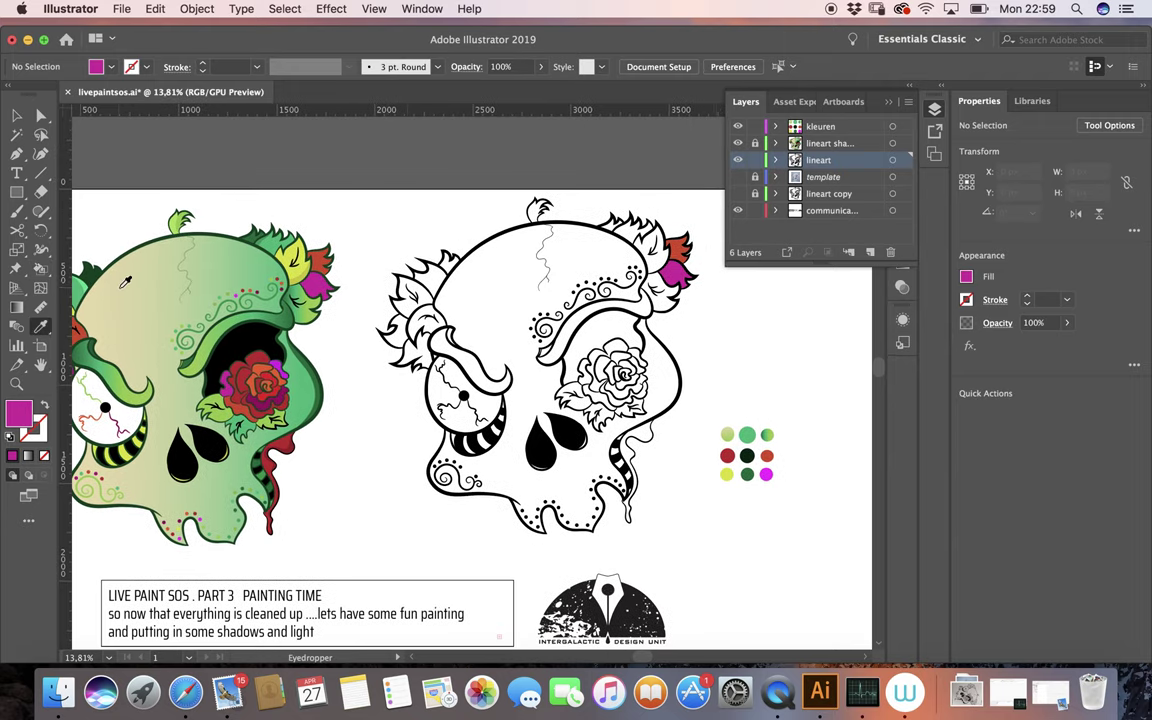
click(122, 258)
click(41, 268)
click(499, 326)
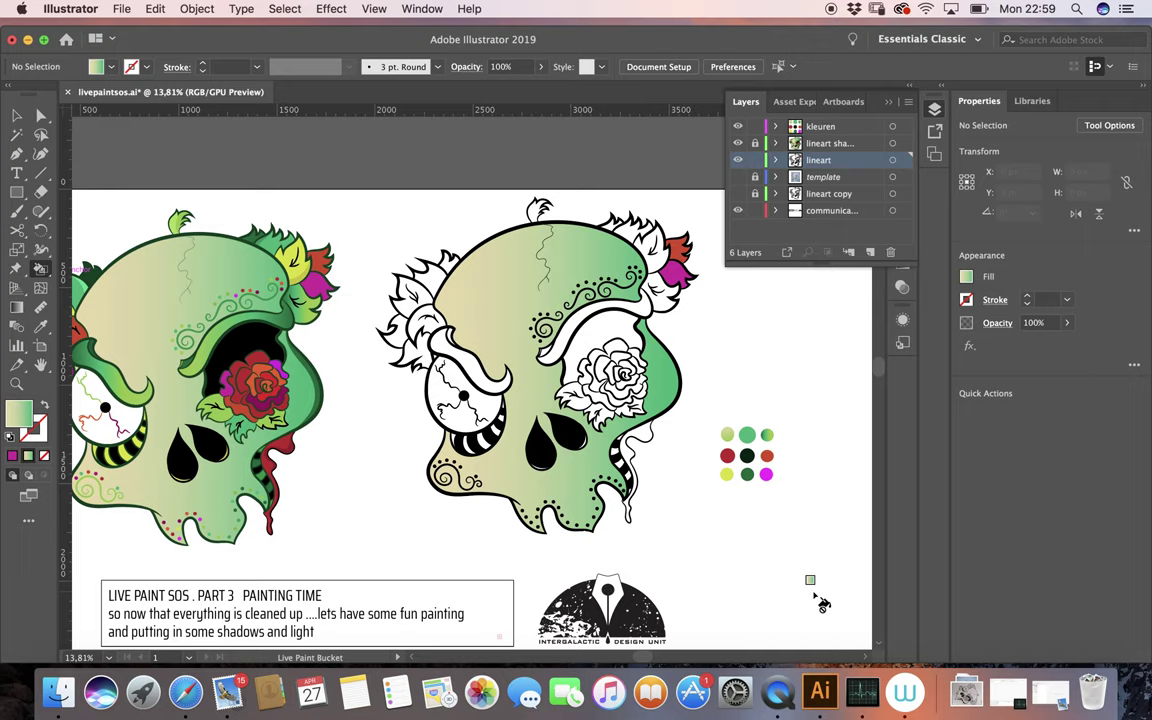
Sample the darker green gradient from the left skull for the brow band.
key(i)
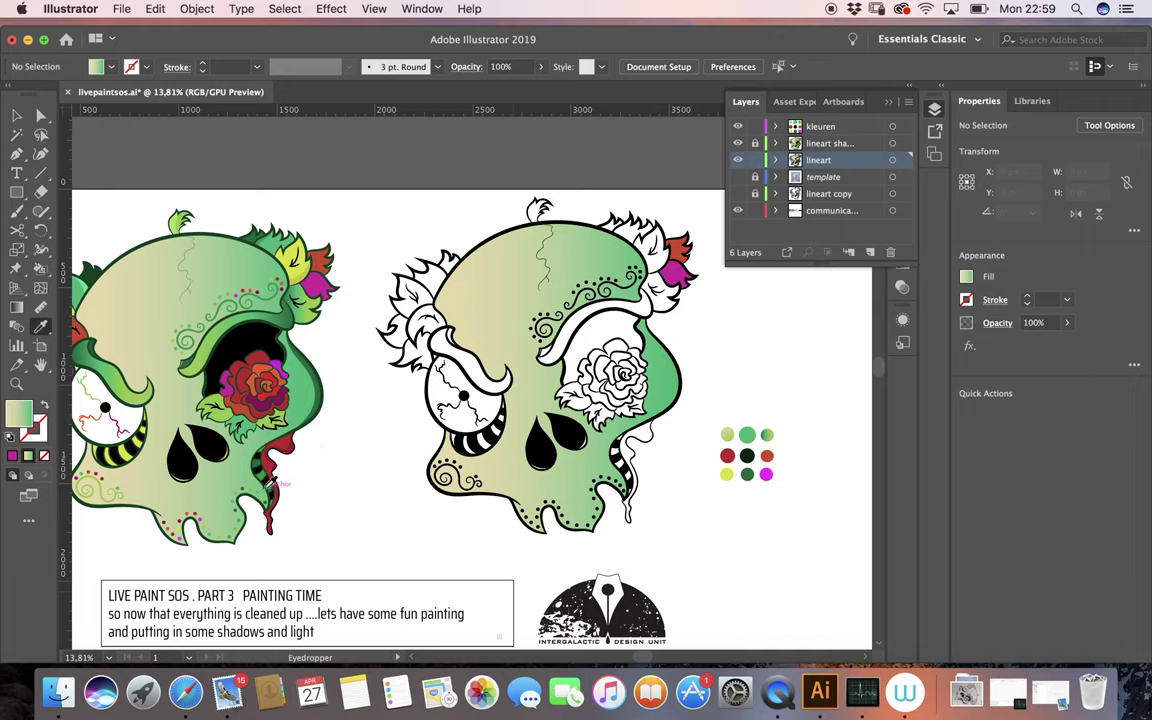
click(118, 380)
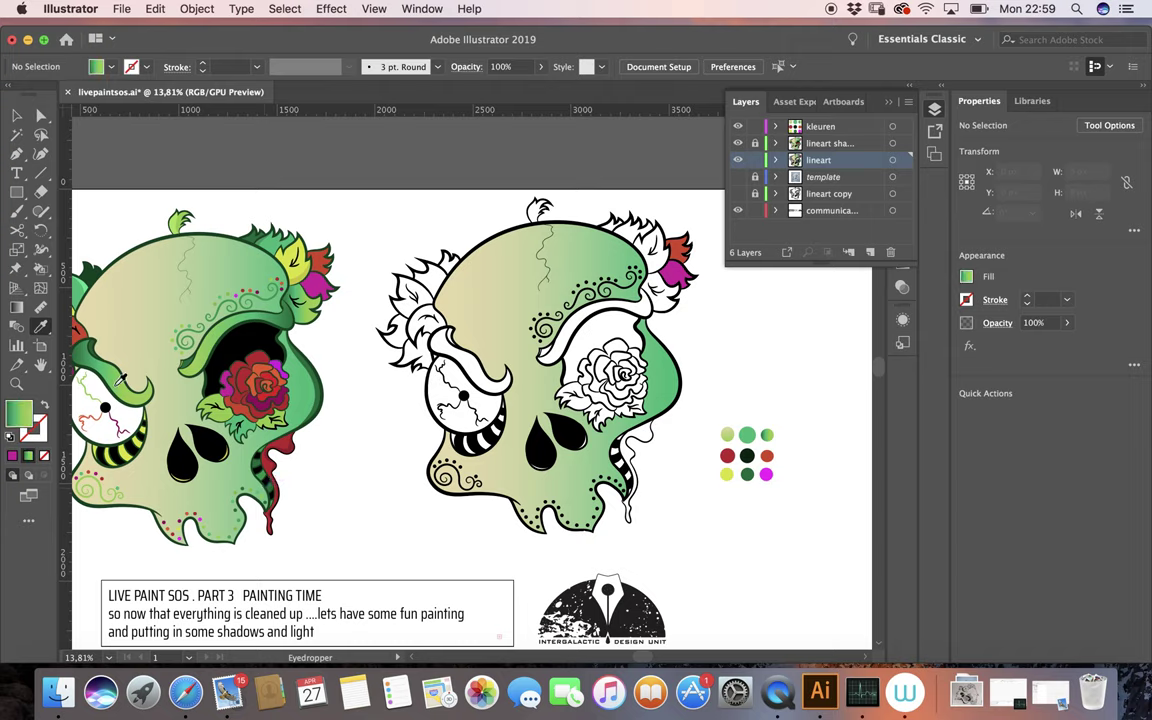
key(k)
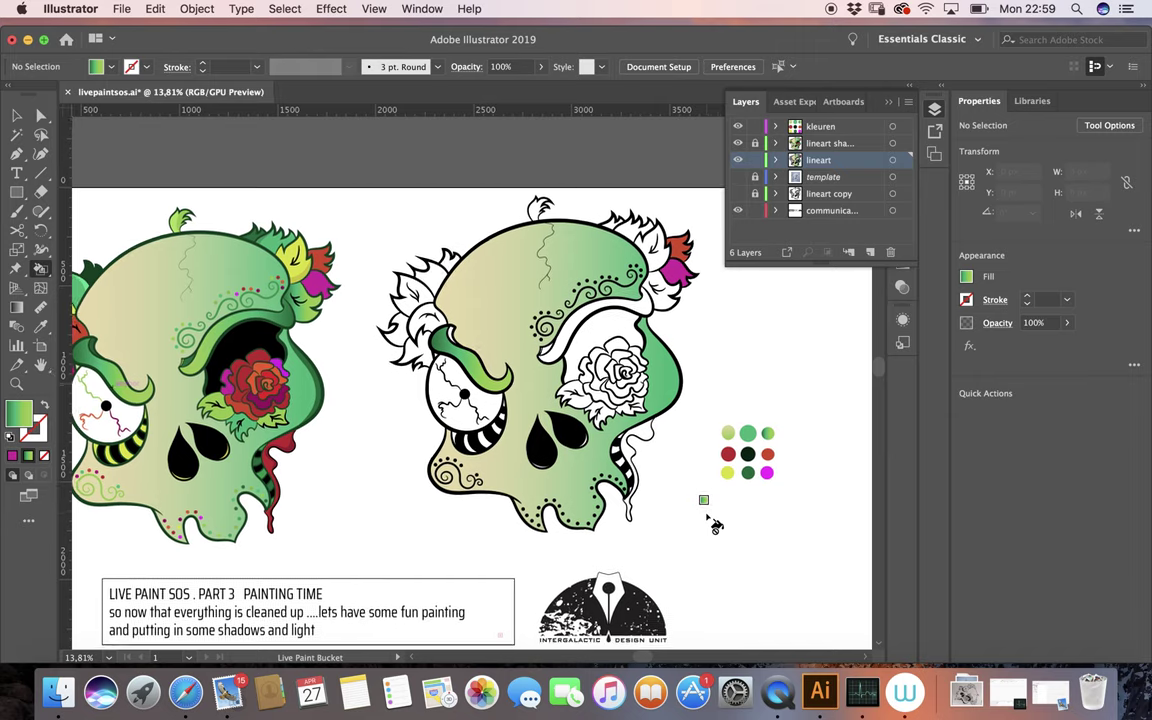
scroll(710, 520, down, 5)
scroll(710, 520, left, 3)
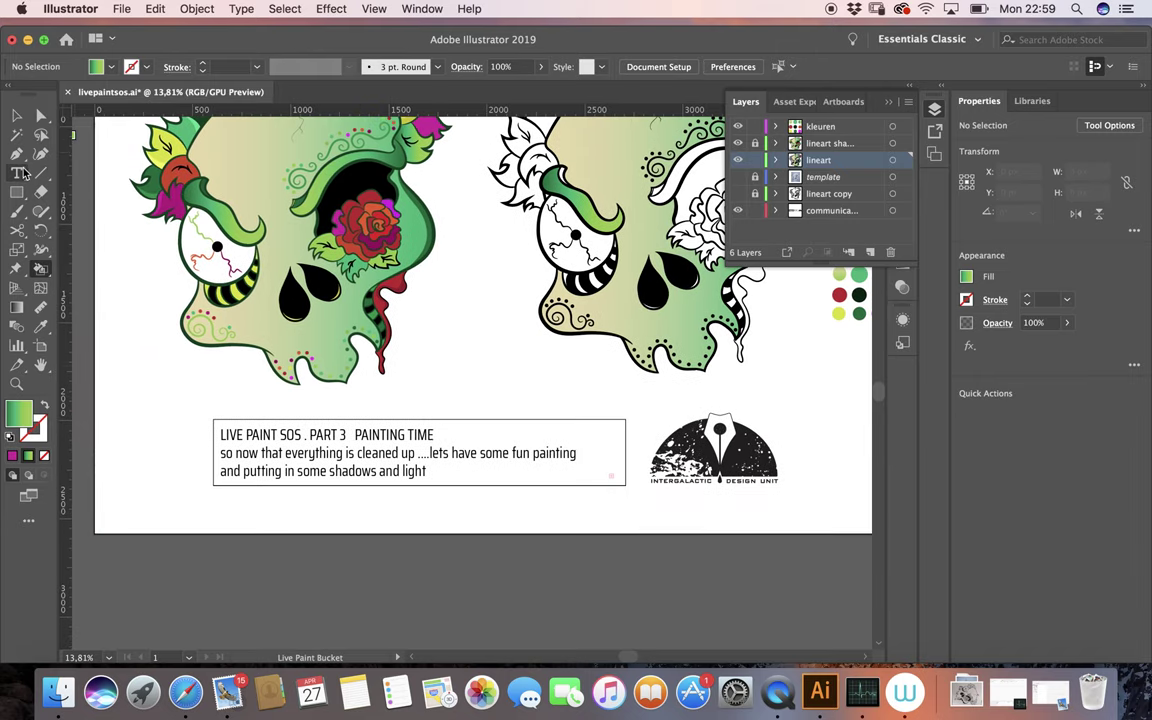
click(27, 173)
Replace the caption's two body lines with text about filling colours from a prepared colour palette.
drag(429, 470, 219, 452)
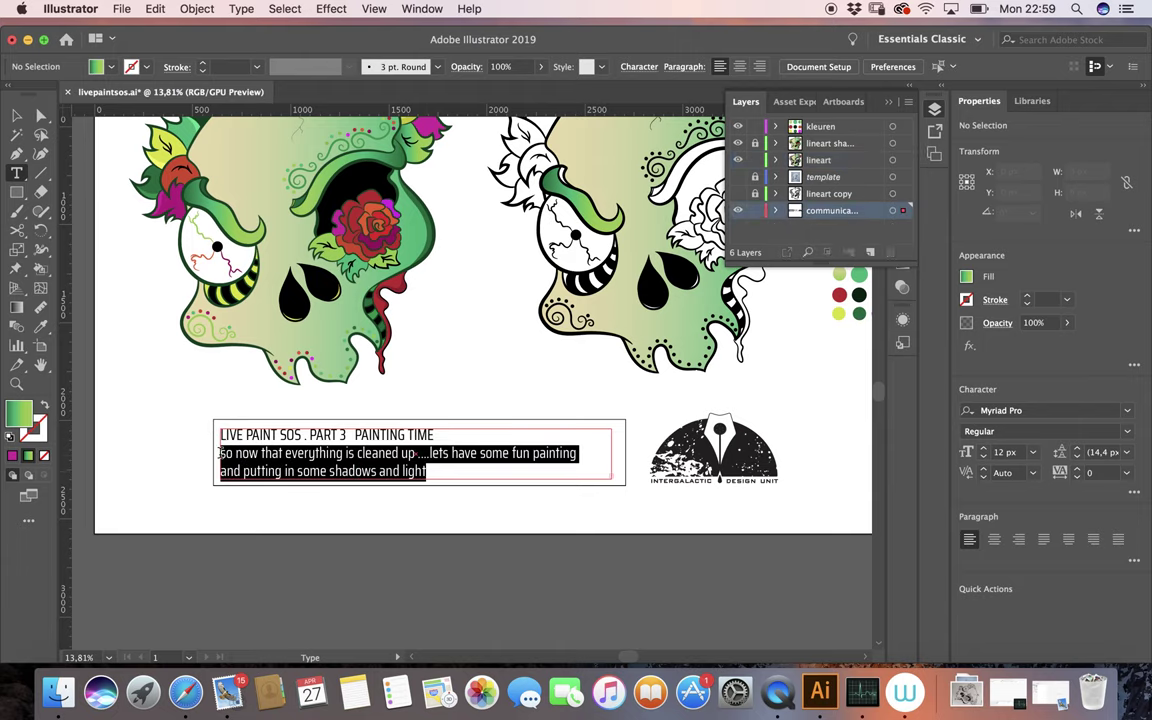
key(BackSpace)
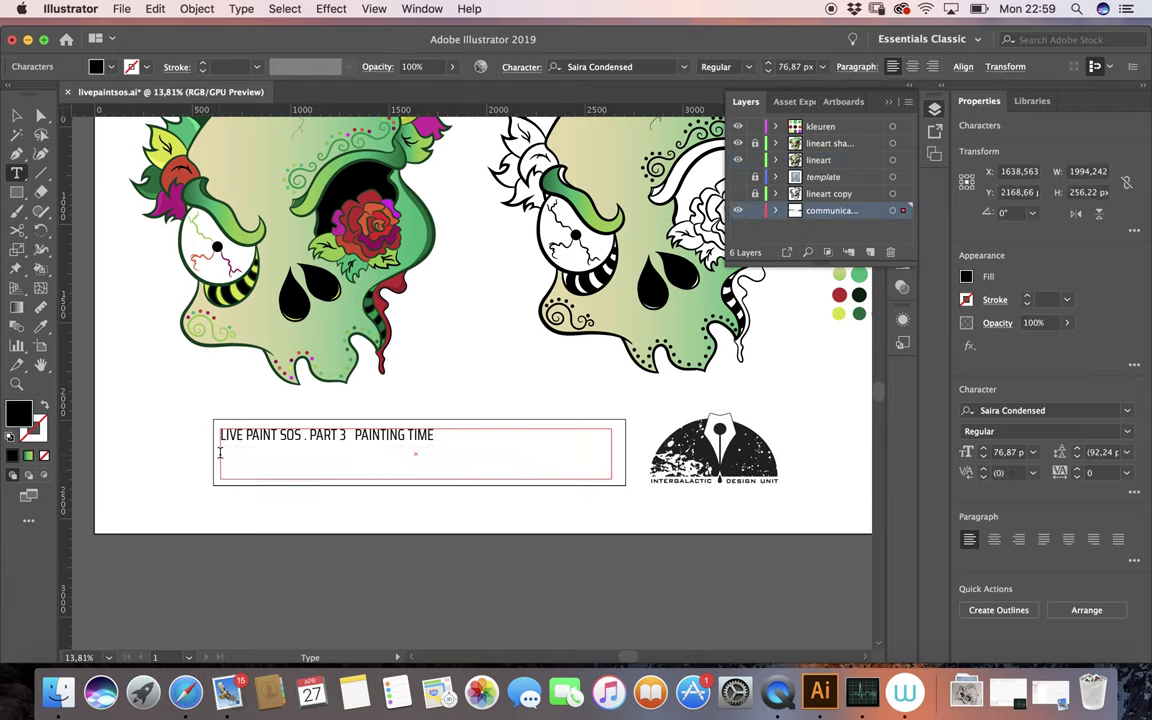
text(Just a)
text(s eas)
text(y )
text(as that fill in)
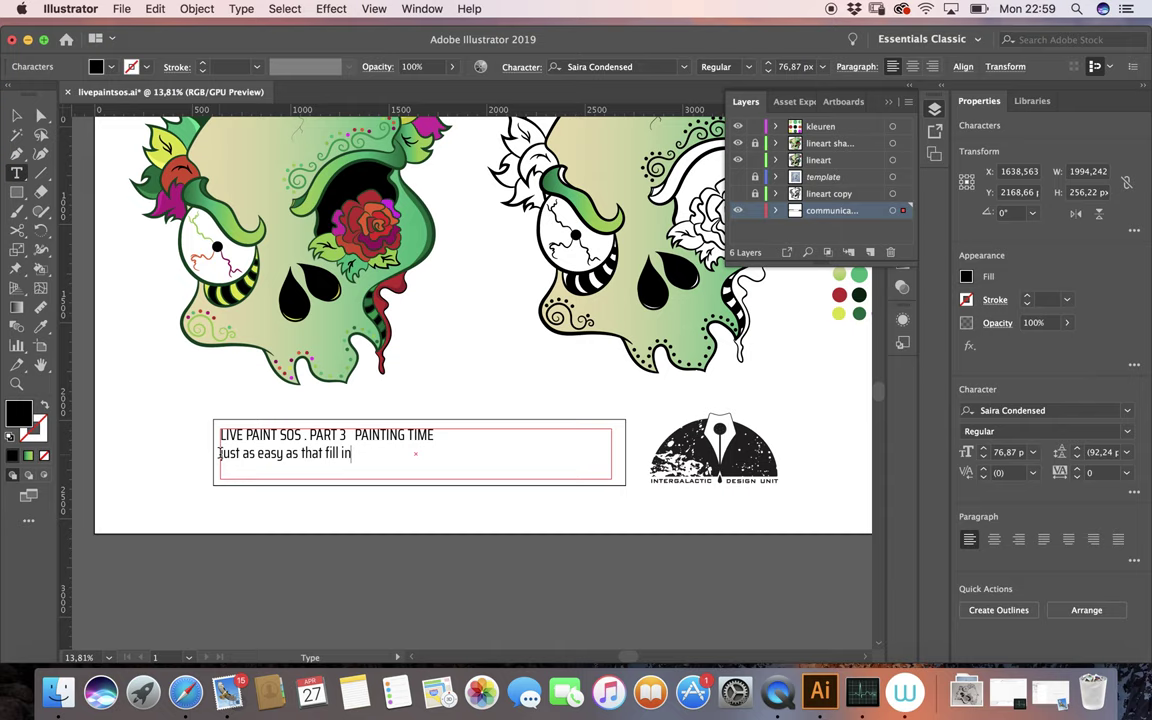
text( the colou)
text(rs and lines )
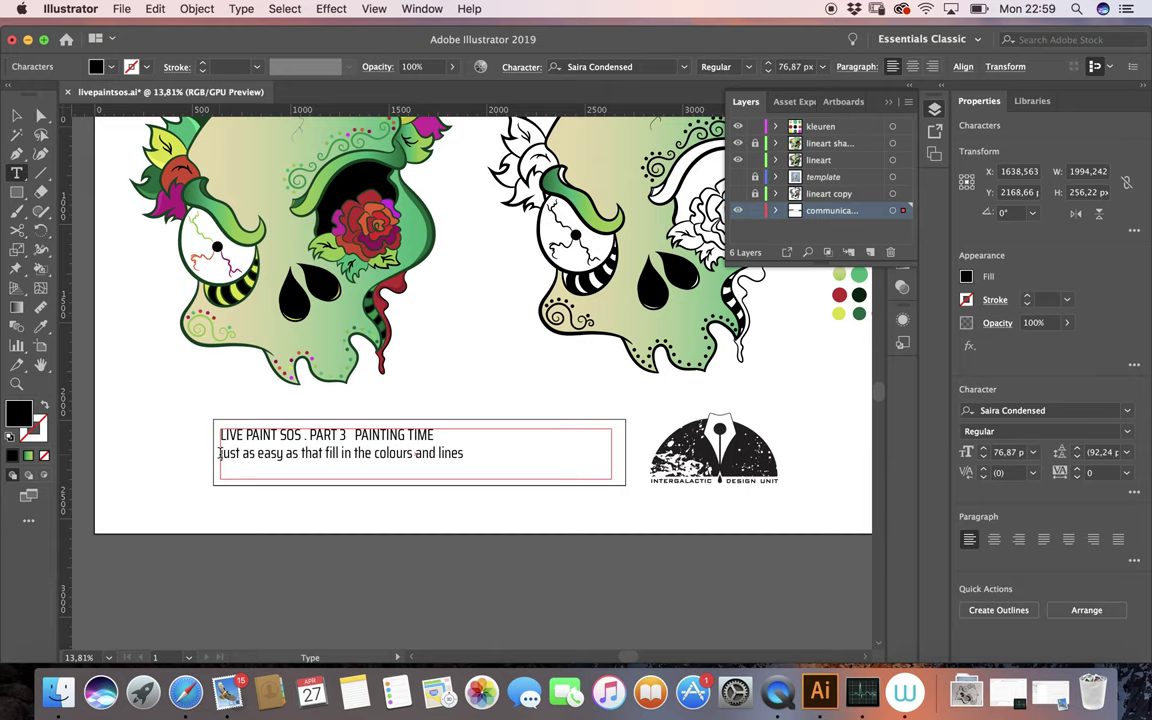
text(and have so)
text(me fun with it)
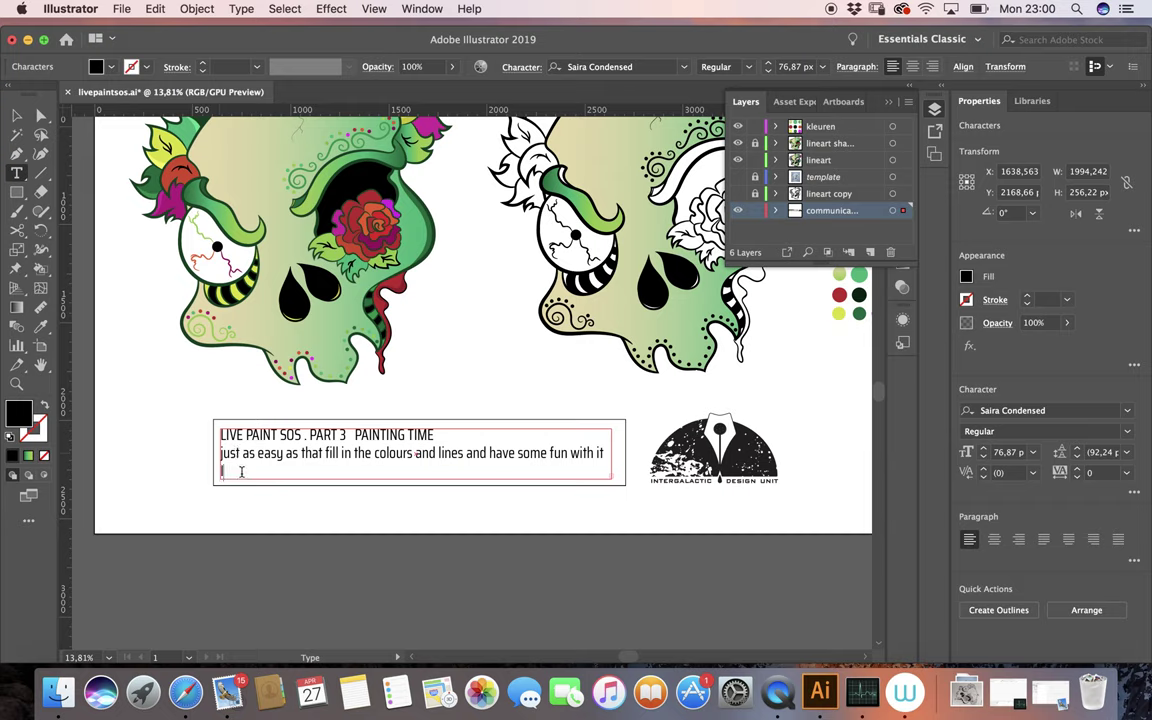
text(have prepare)
text(d my own co)
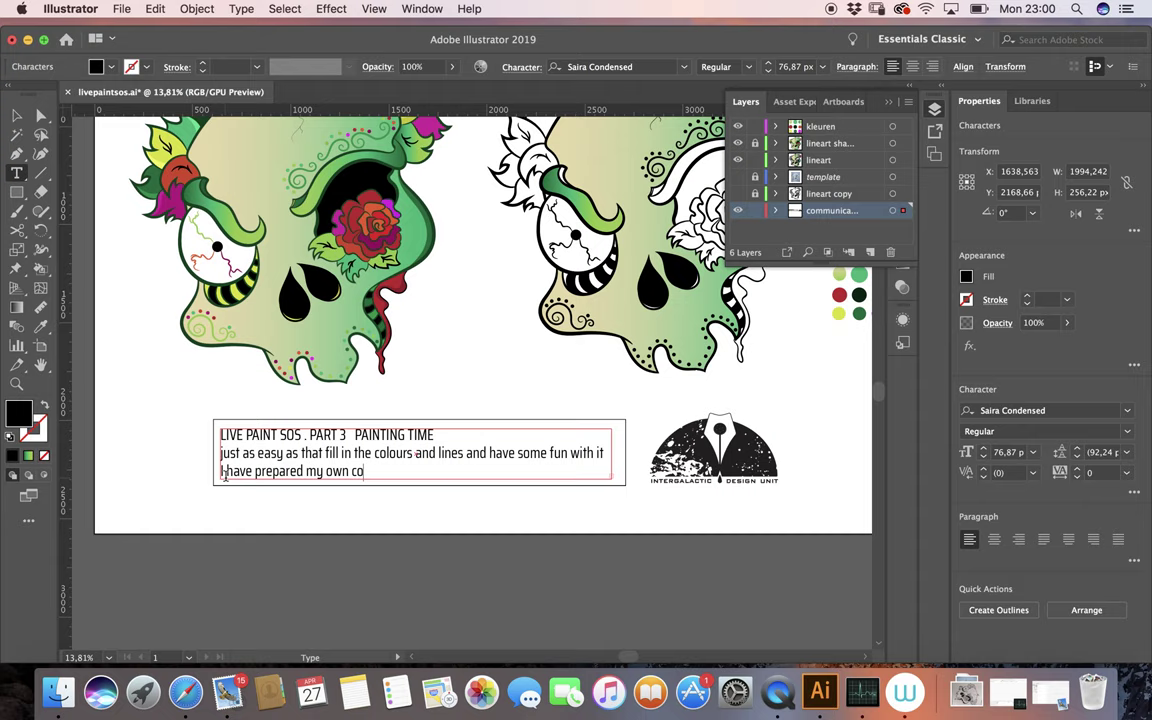
text(lorpalet)
text( and made)
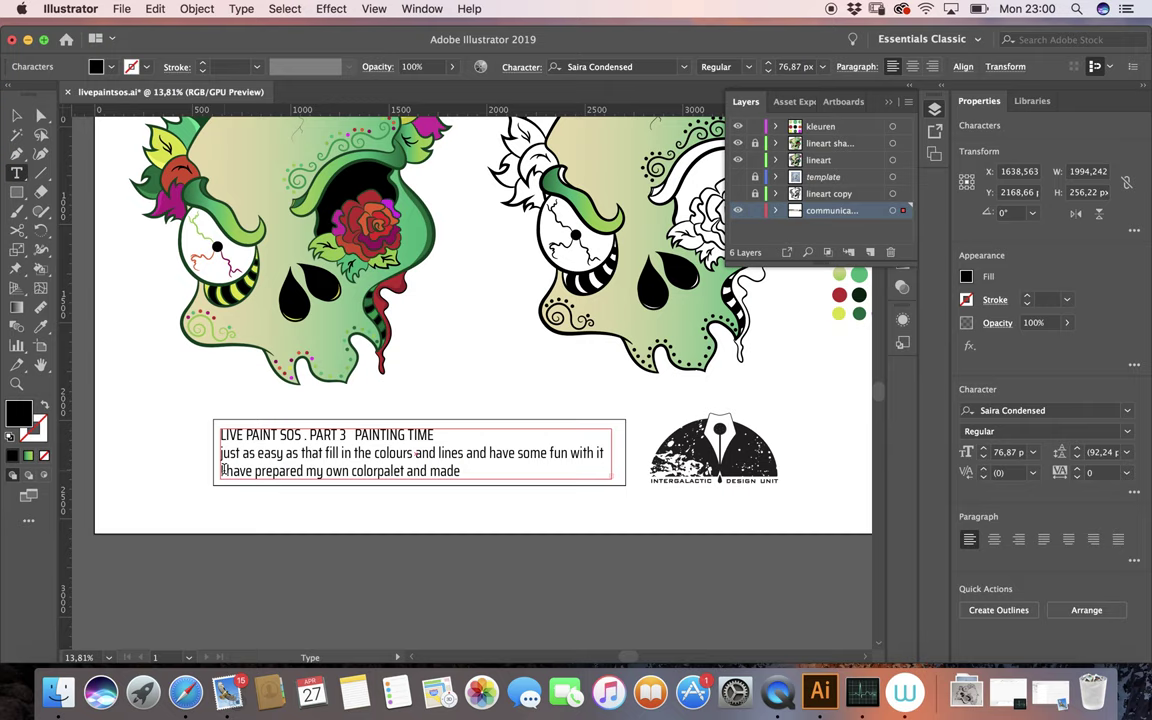
text( some )
text(colors)
scroll(223, 469, right, 6)
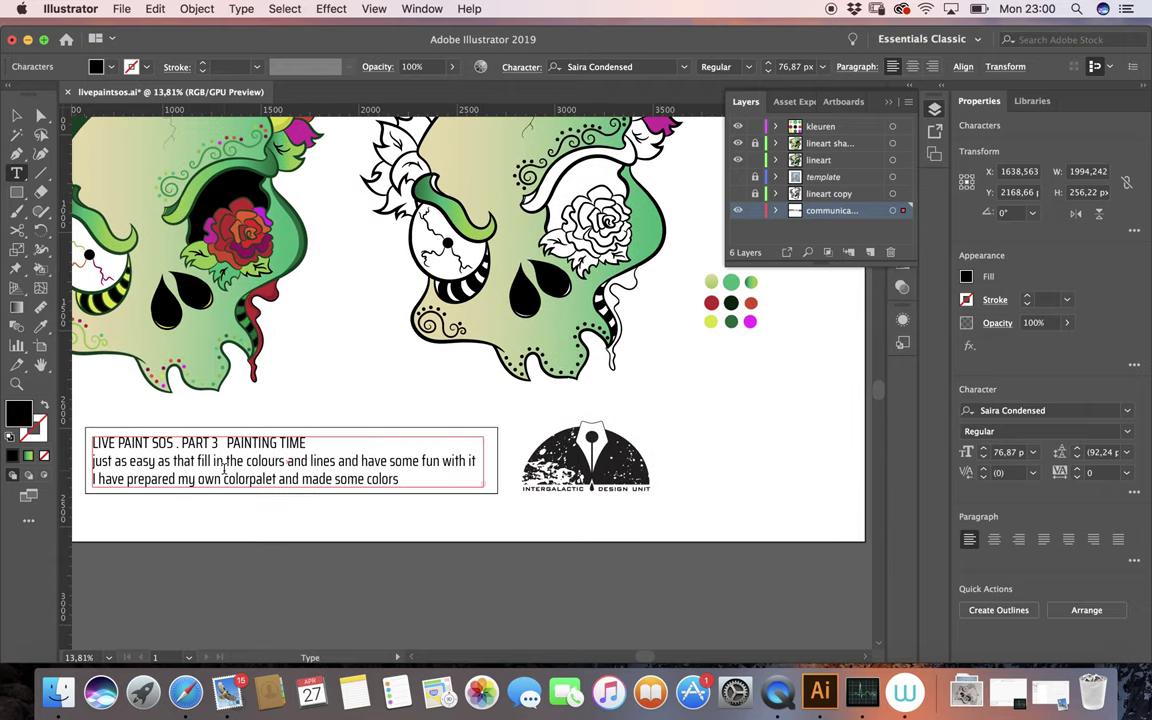
scroll(223, 469, up, 2)
click(16, 115)
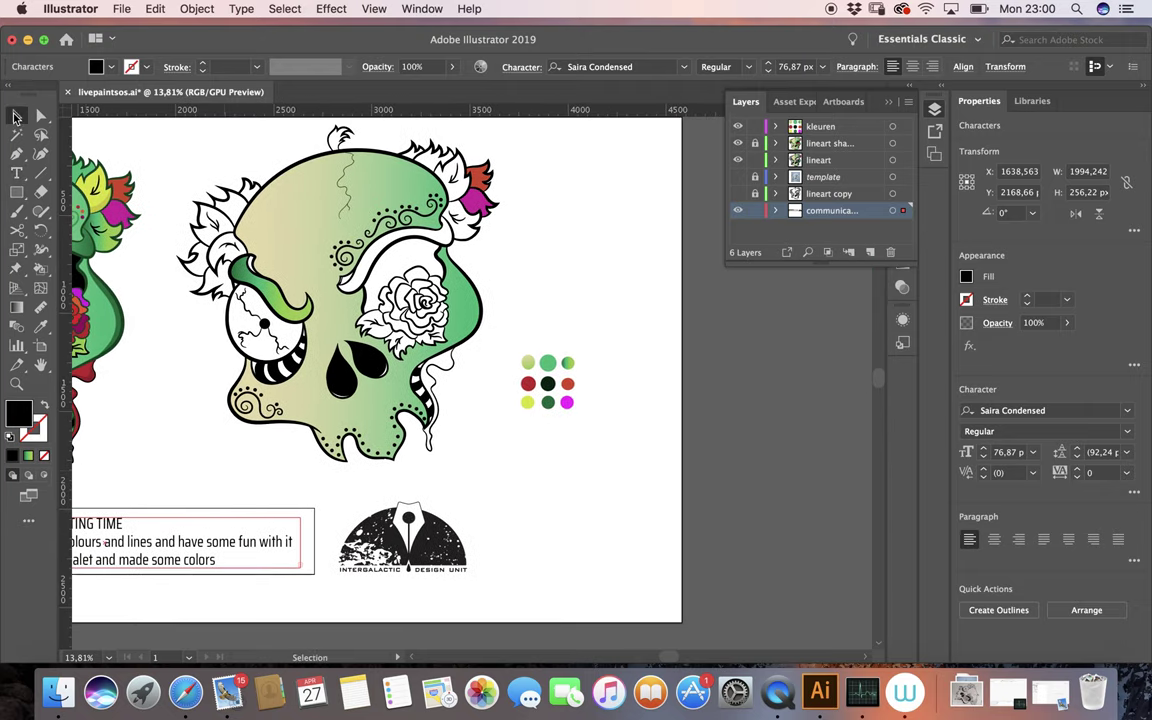
Select the green gradient colour dot and open its gradient for inspection.
click(567, 364)
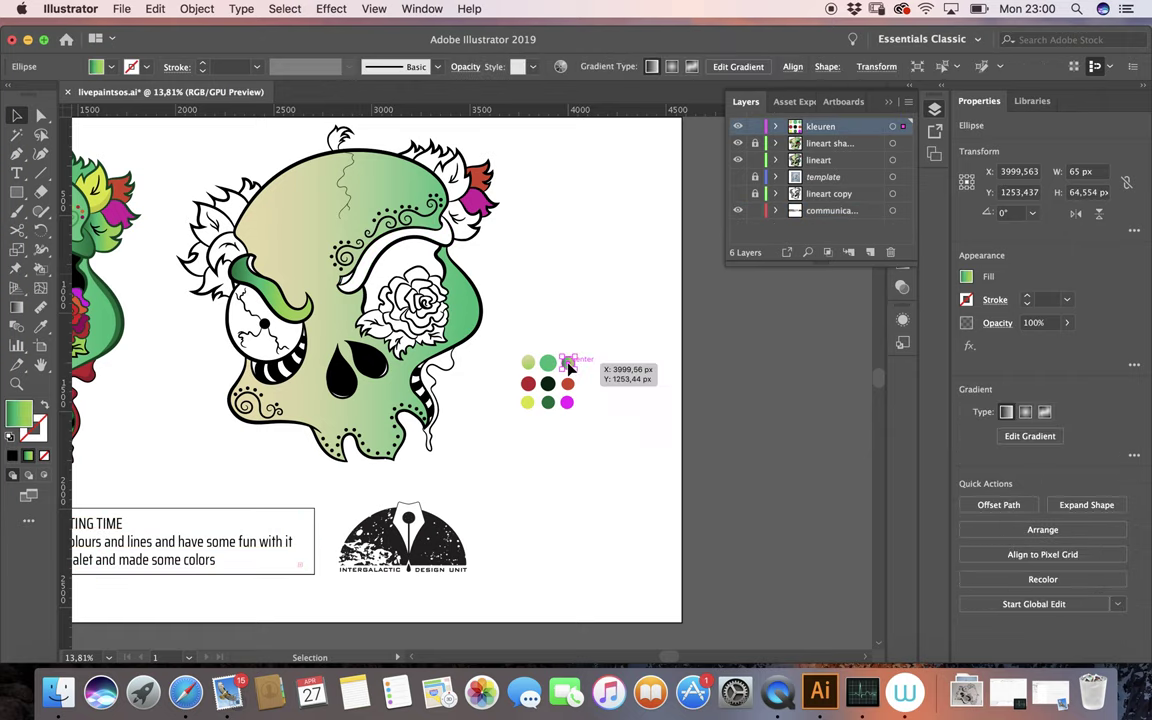
scroll(567, 367, up, 2)
scroll(565, 370, up, 1)
scroll(560, 380, up, 3)
scroll(557, 389, up, 1)
double_click(16, 308)
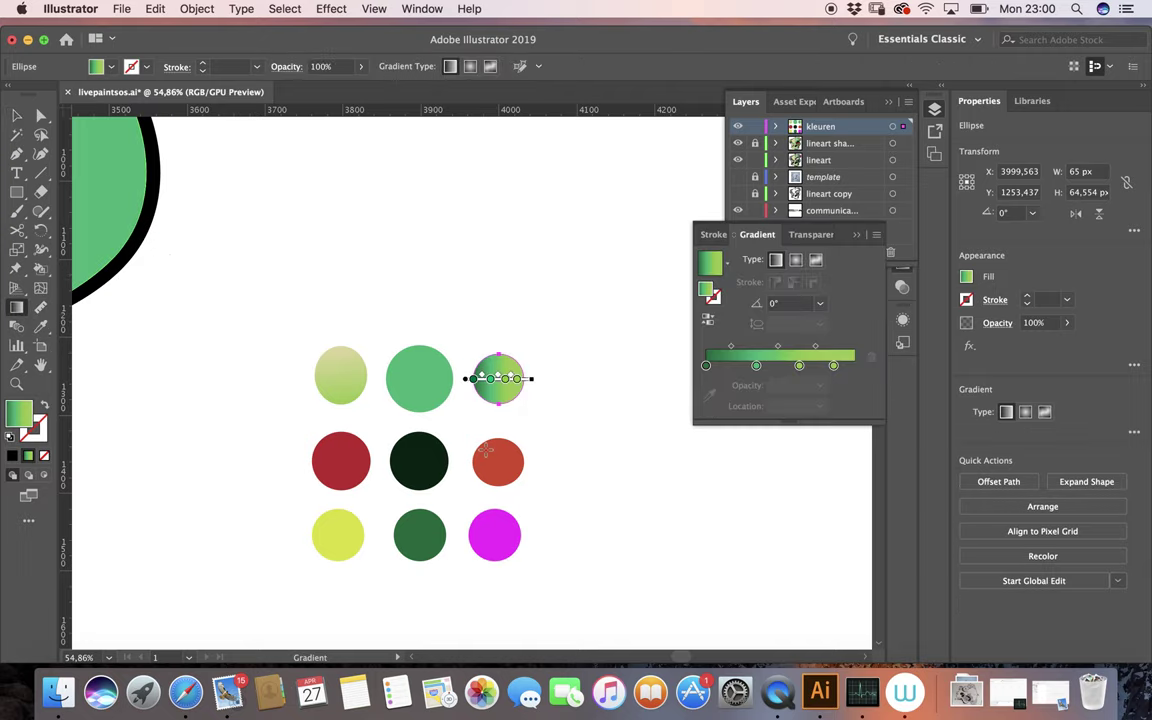
scroll(604, 382, up, 3)
scroll(604, 382, up, 1)
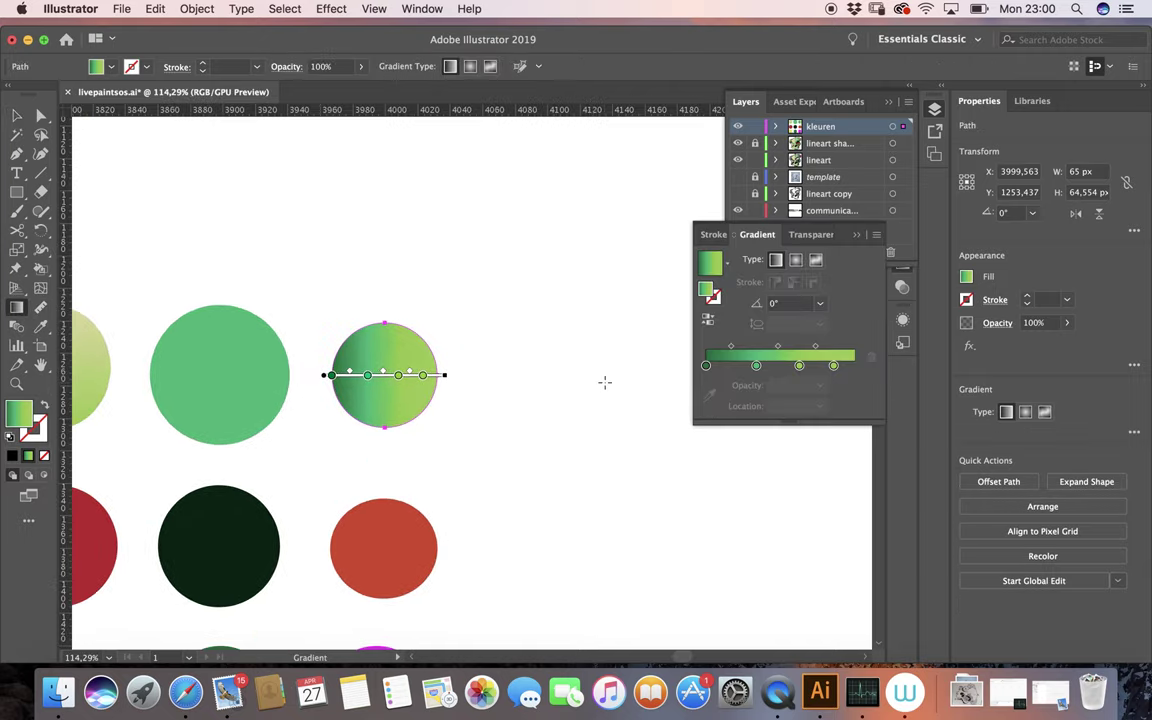
scroll(604, 382, up, 1)
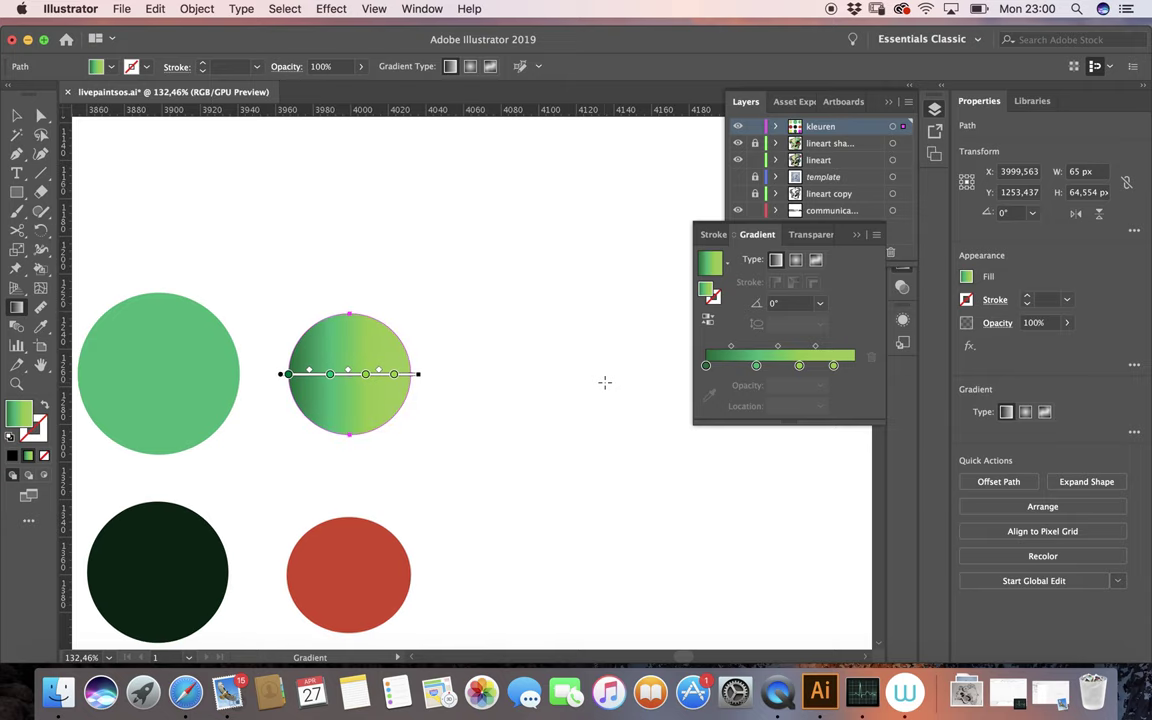
scroll(604, 382, left, 5)
Select the pale yellow-green gradient circle, then scroll back to the skulls and caption.
click(15, 114)
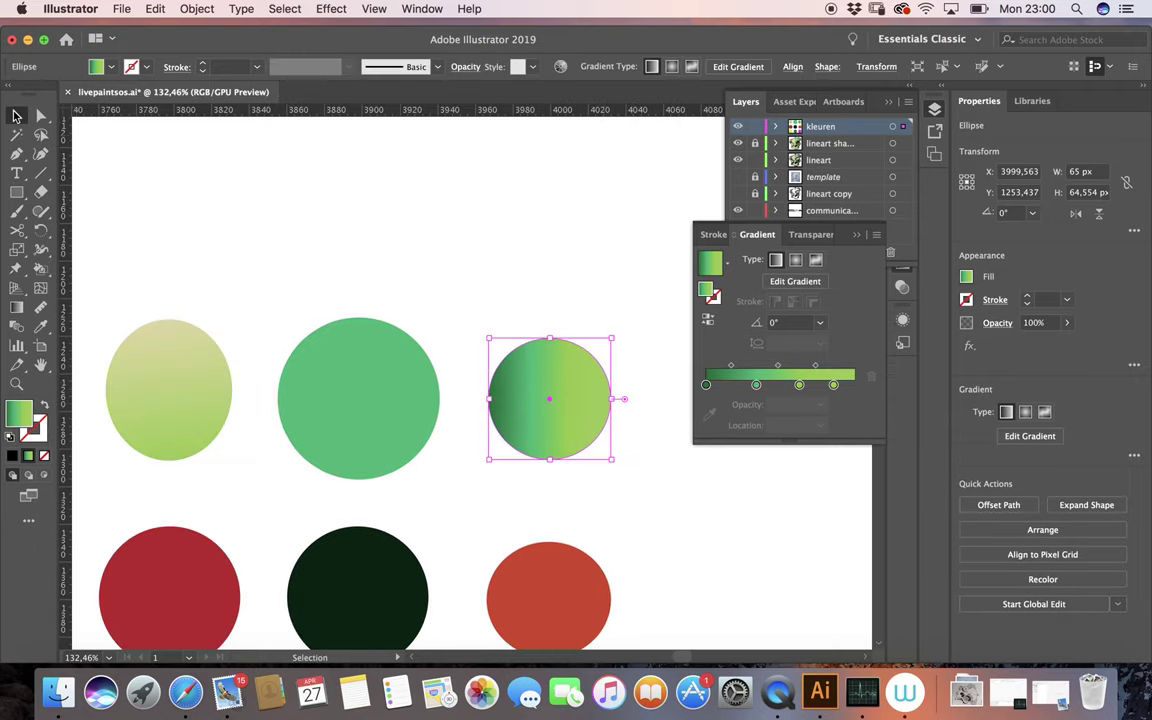
click(203, 398)
scroll(199, 398, left, 2)
scroll(199, 398, left, 5)
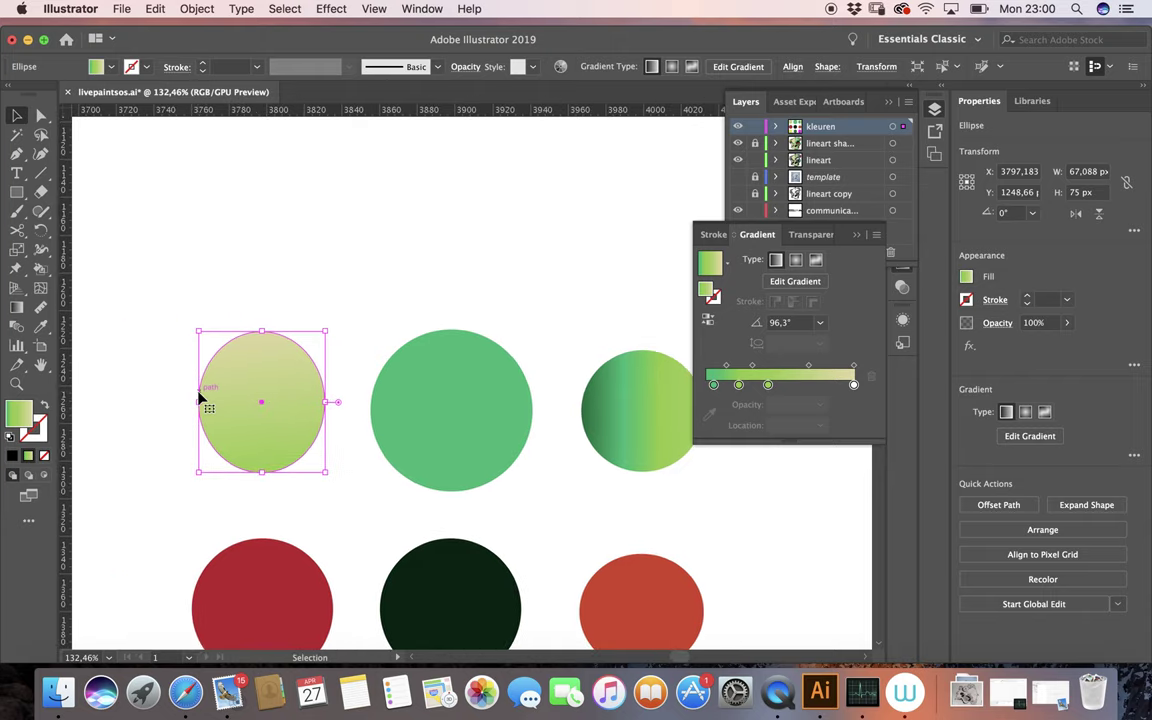
scroll(199, 398, down, 5)
scroll(199, 398, down, 3)
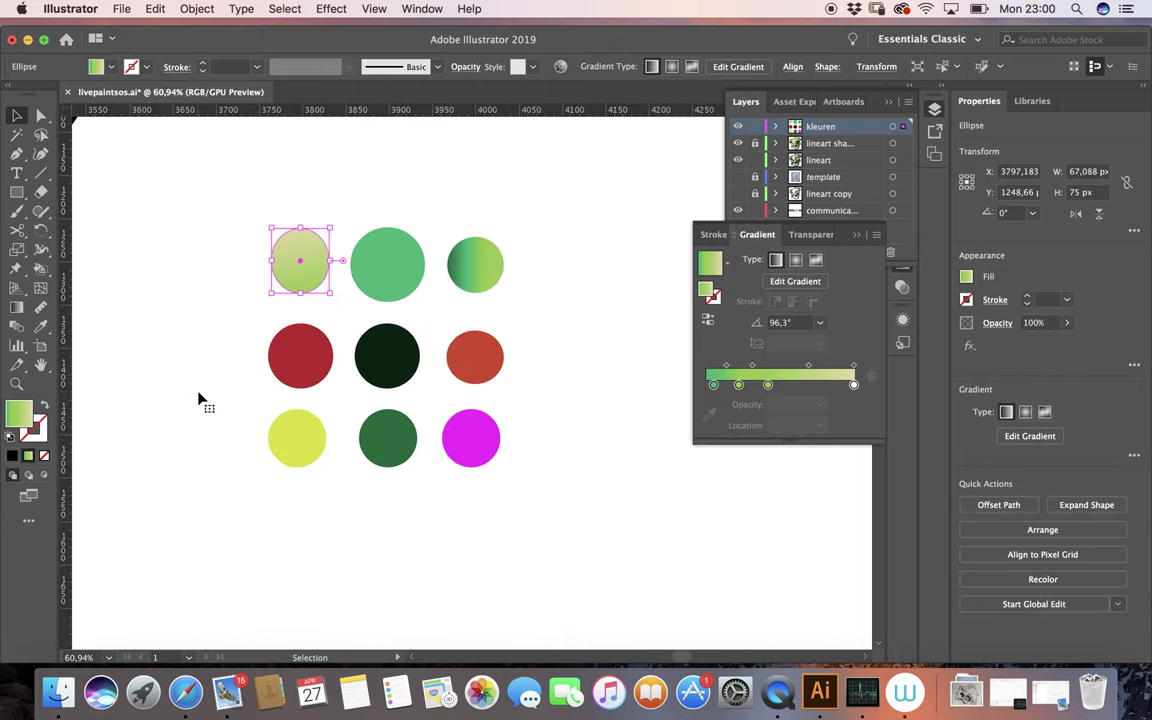
scroll(199, 398, left, 5)
scroll(199, 398, down, 3)
scroll(199, 398, down, 2)
scroll(199, 398, down, 2)
scroll(199, 398, down, 2)
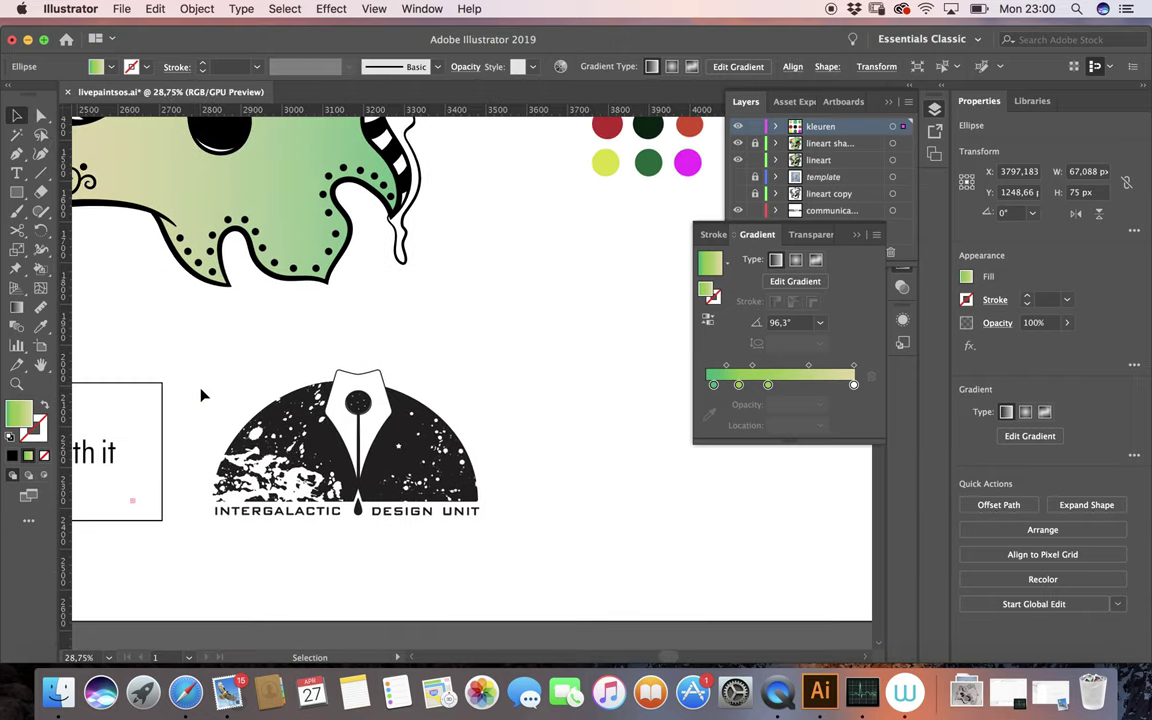
scroll(200, 397, down, 3)
scroll(200, 395, left, 10)
scroll(200, 395, left, 8)
scroll(200, 395, down, 2)
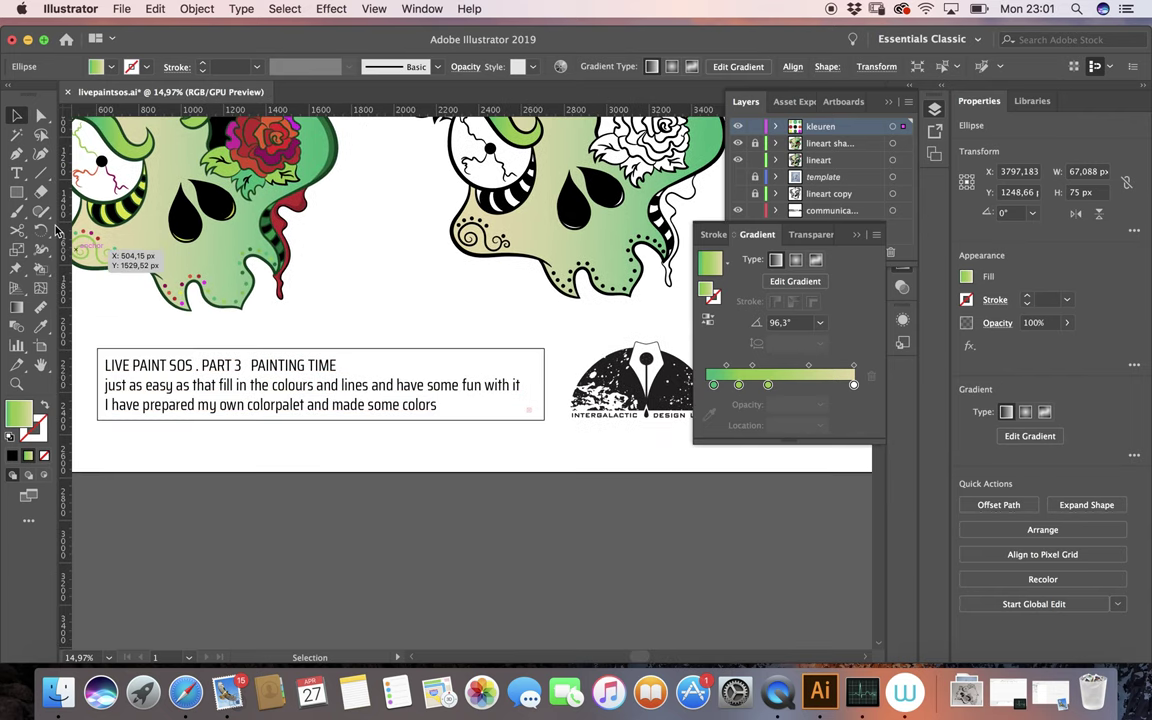
click(16, 175)
Select and delete the caption's old last line to make way for the gradients sentence.
drag(437, 405, 78, 405)
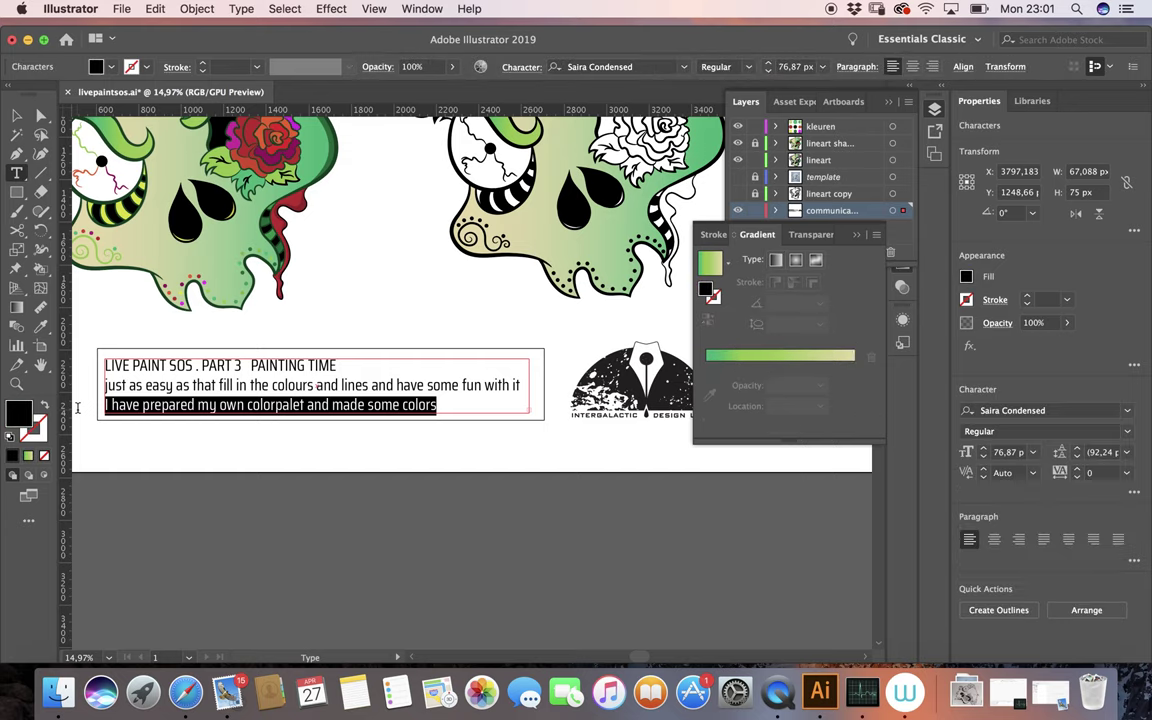
key(BackSpace)
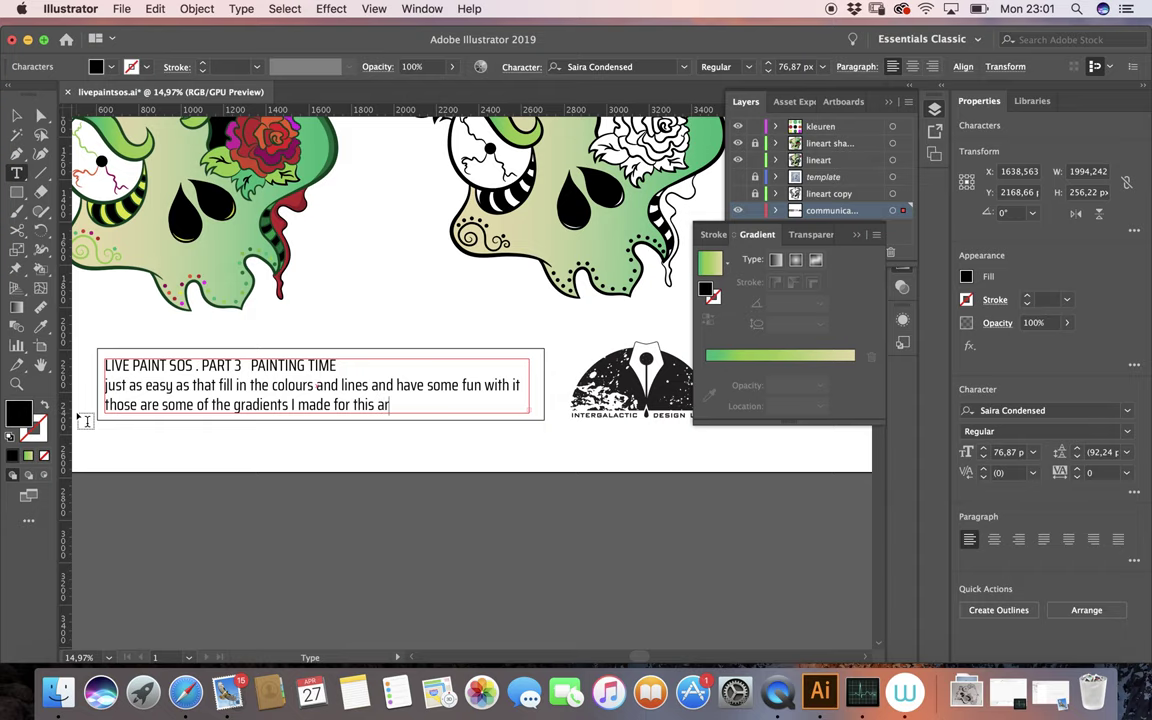
text(those are some of the gradients I made for this artpiece)
scroll(87, 421, right, 5)
scroll(87, 421, up, 5)
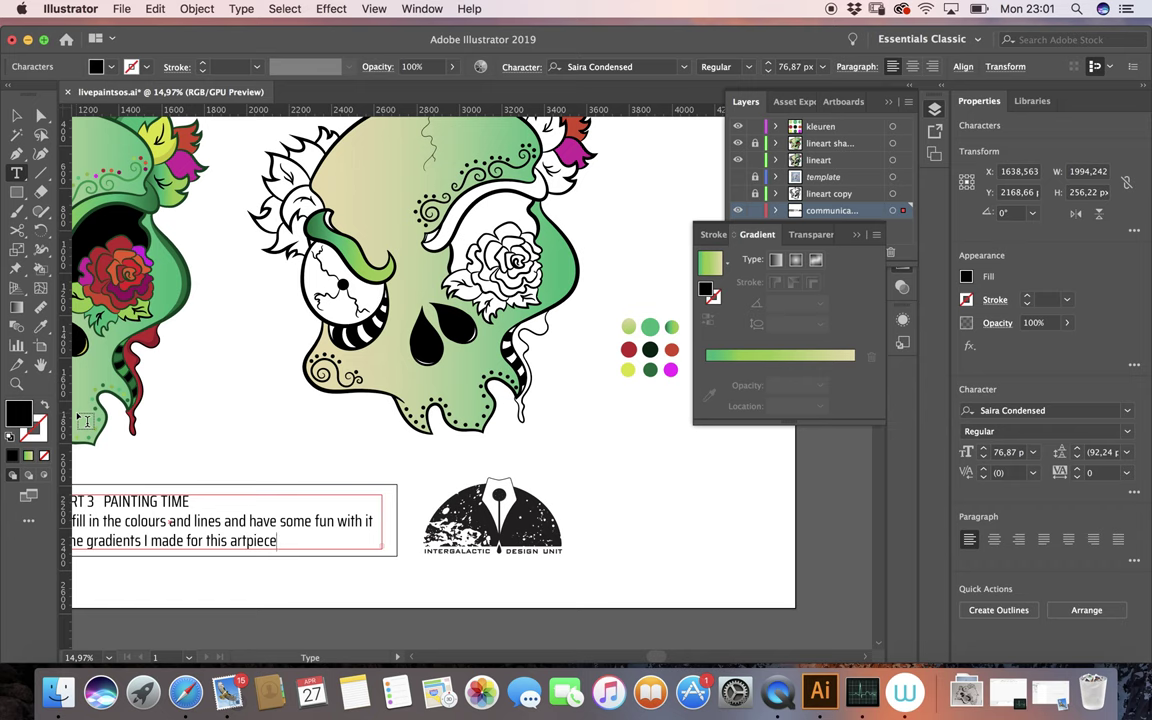
scroll(87, 421, right, 3)
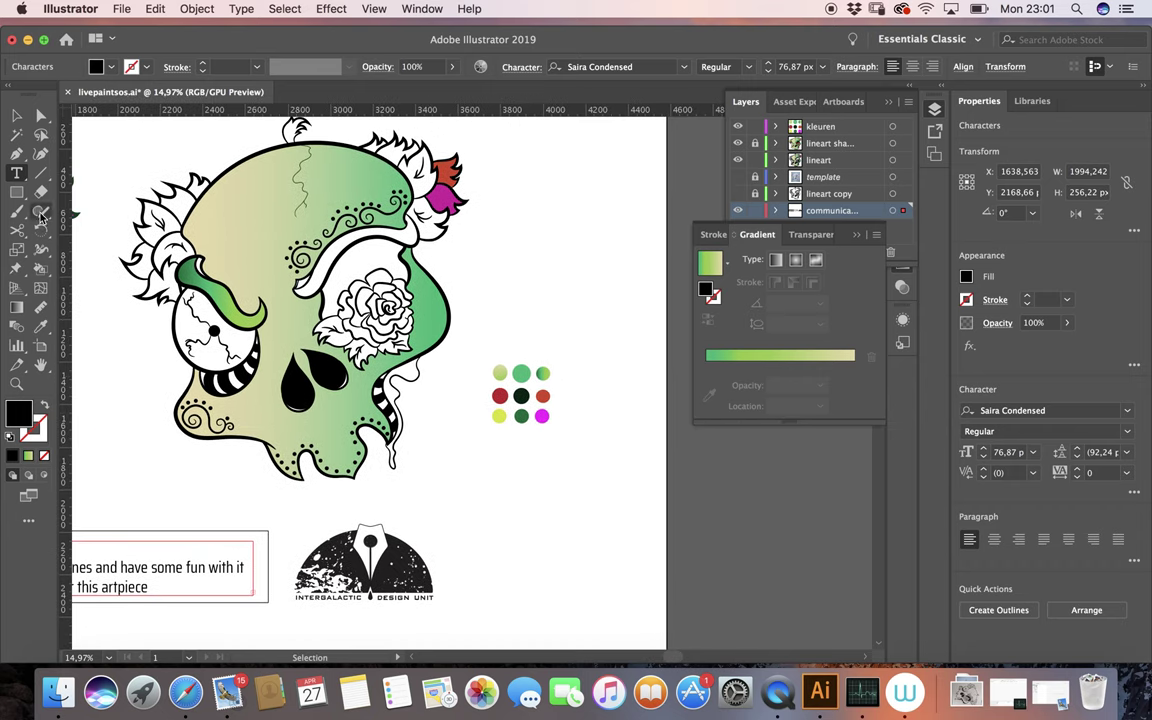
Paint the right flower's petals yellow-green and its top-right leaves light green, sampled from the left skull.
click(40, 326)
scroll(157, 272, left, 5)
scroll(190, 274, left, 5)
scroll(190, 274, up, 2)
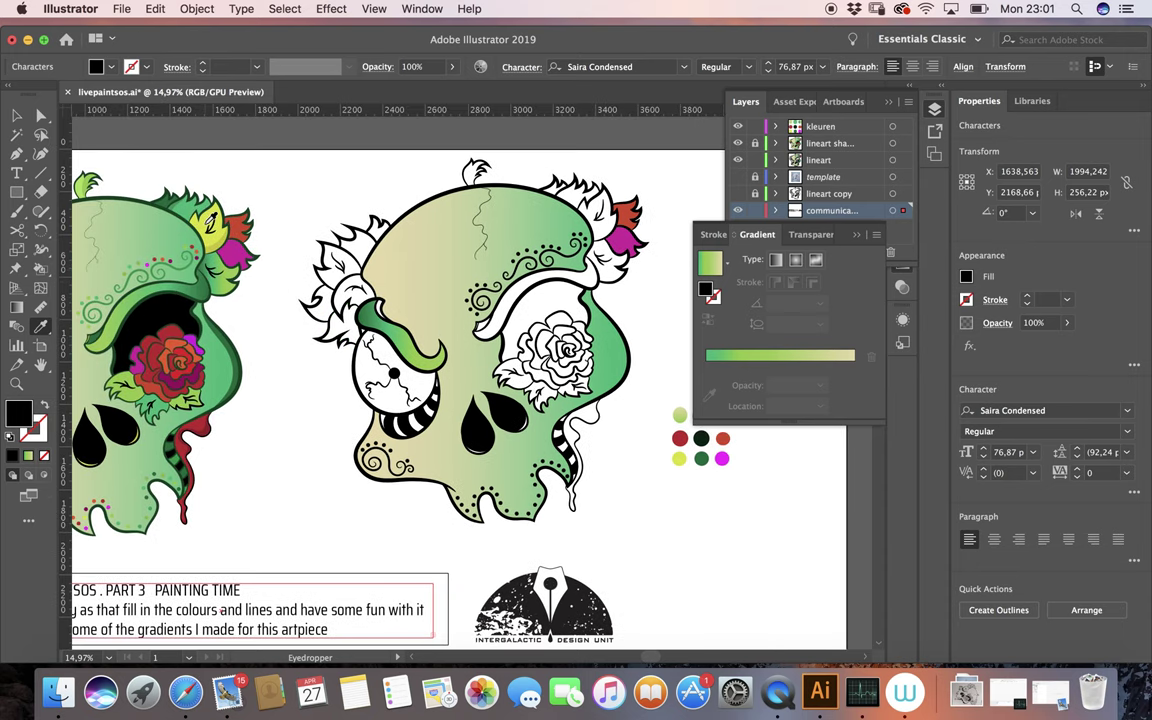
click(190, 200)
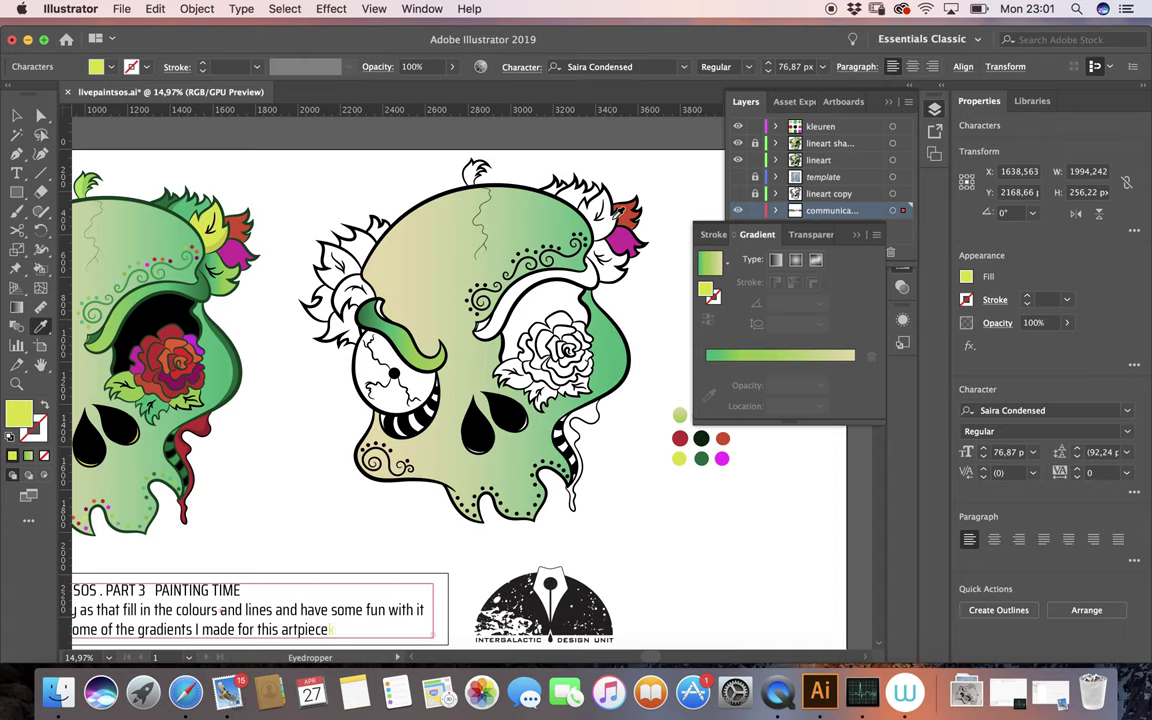
key(k)
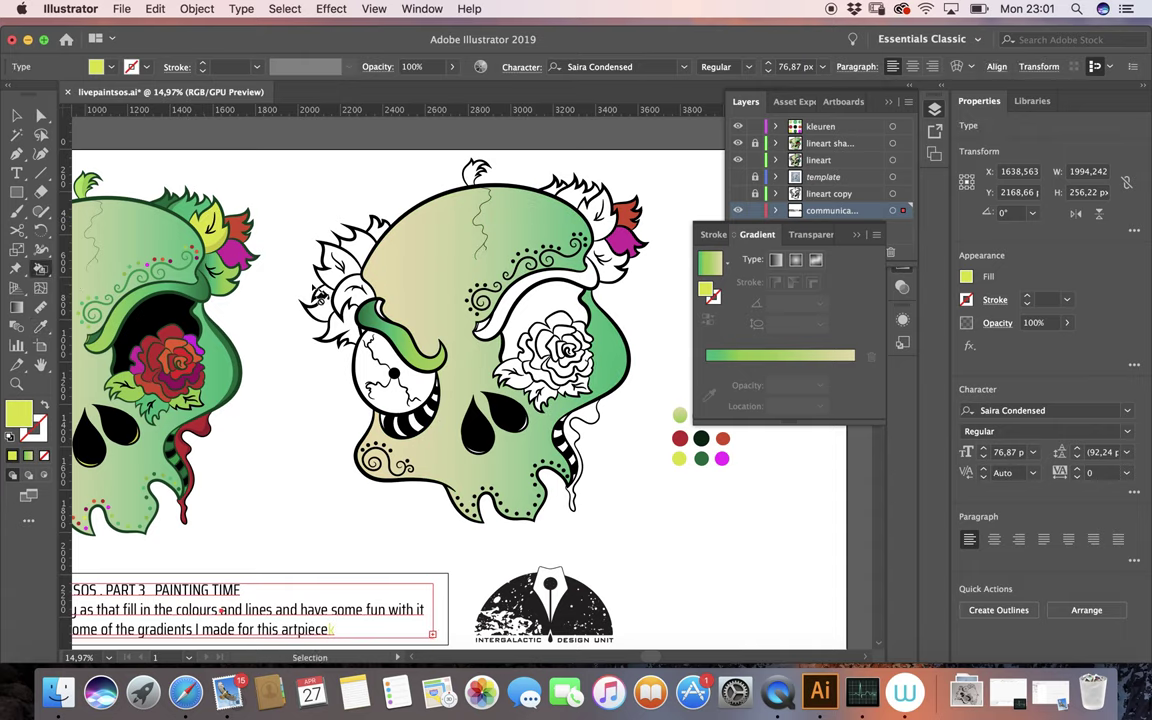
click(601, 220)
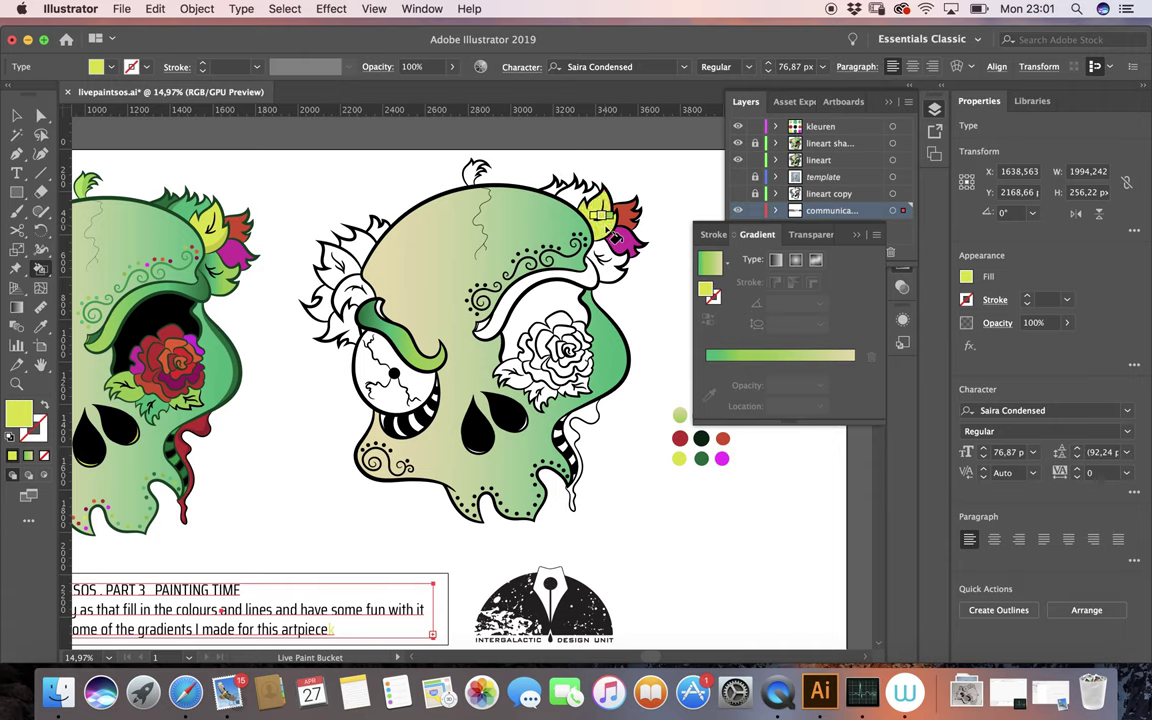
key(i)
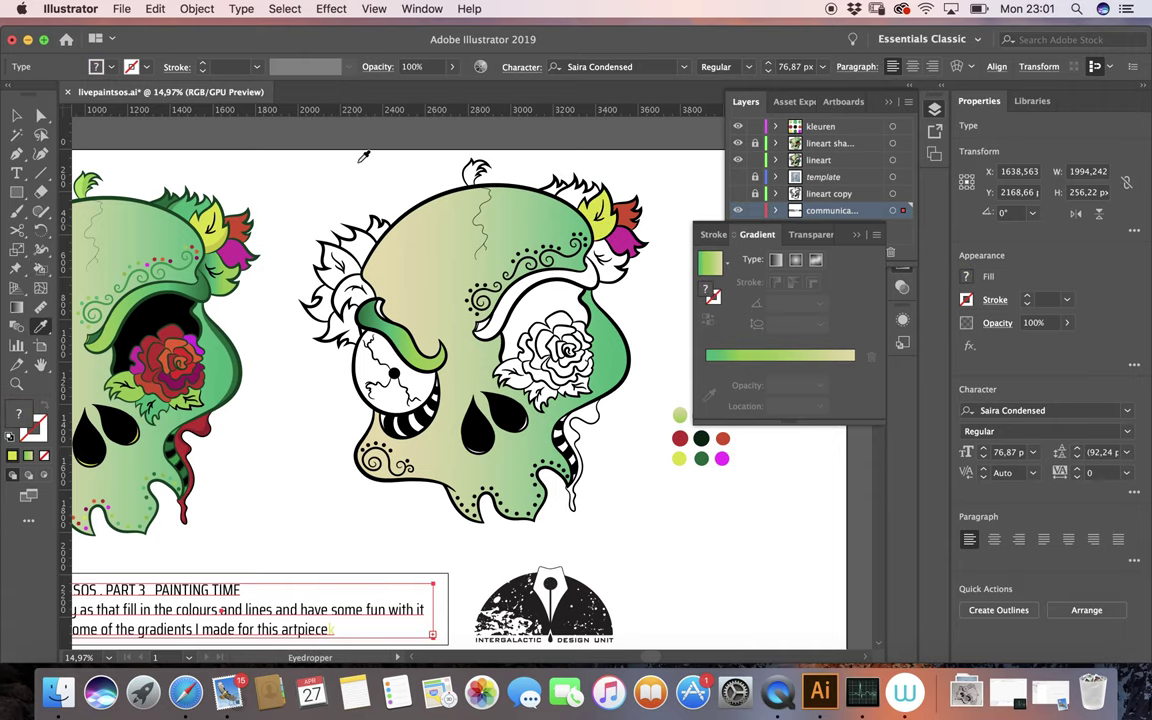
click(166, 186)
key(k)
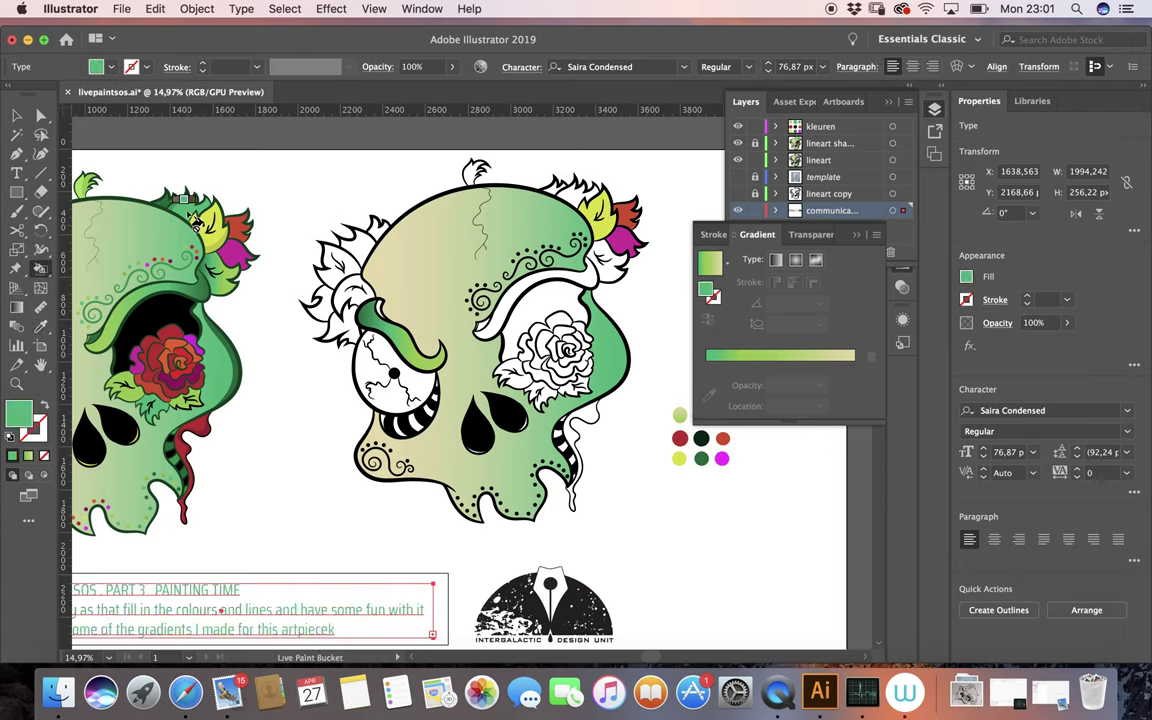
click(564, 183)
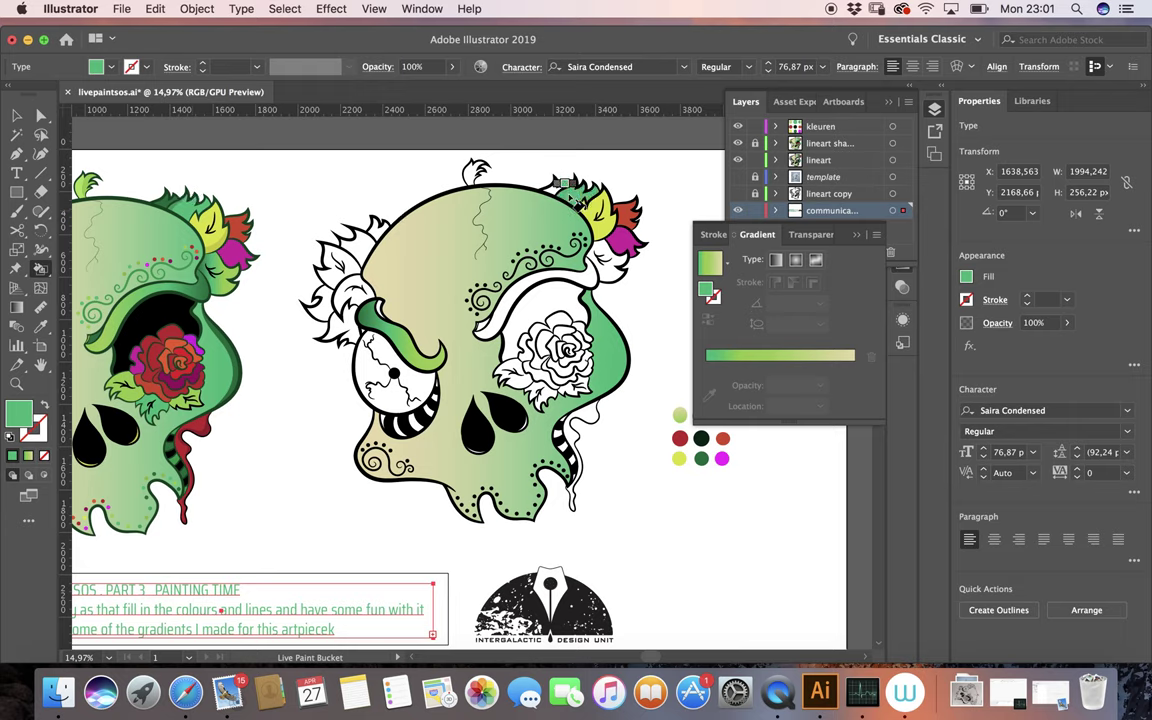
Pick up the dark green from the left skull's leaves.
key(i)
click(170, 212)
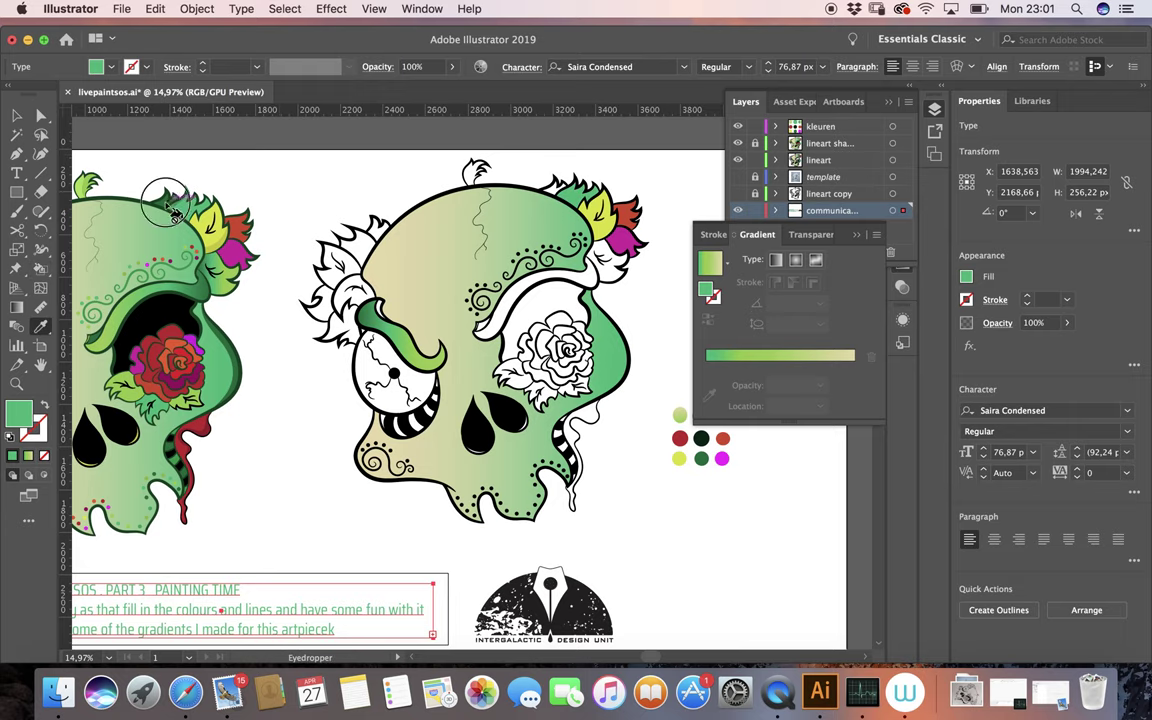
drag(170, 212, 170, 197)
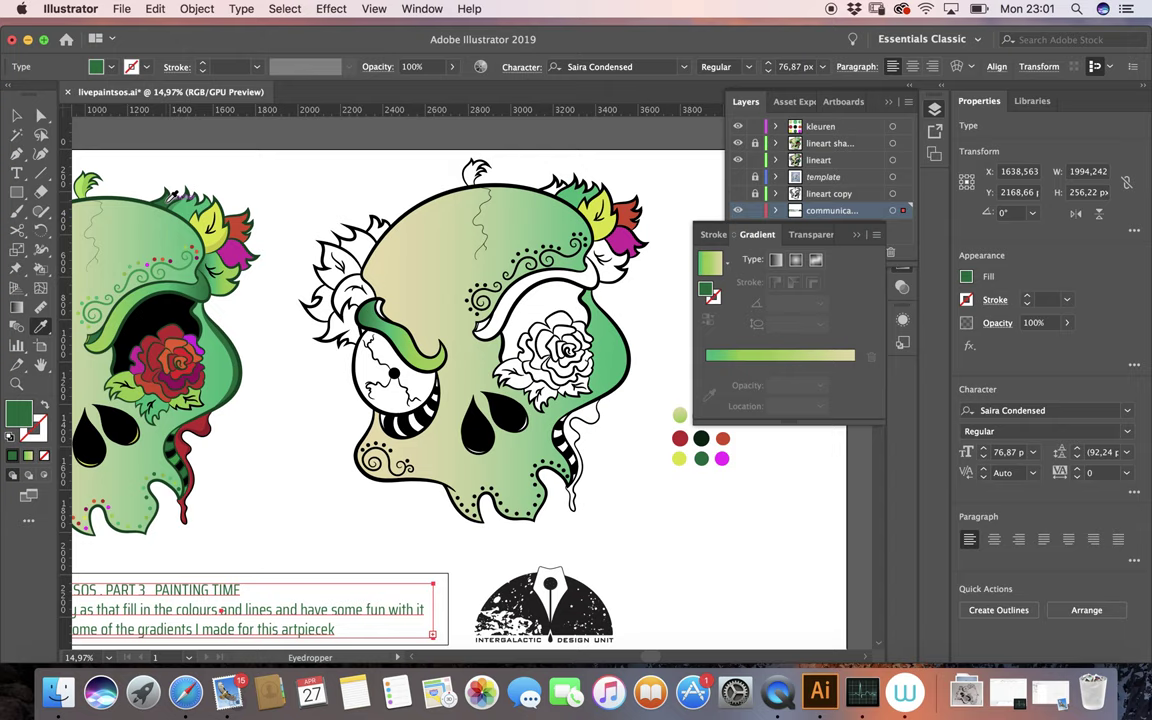
key(k)
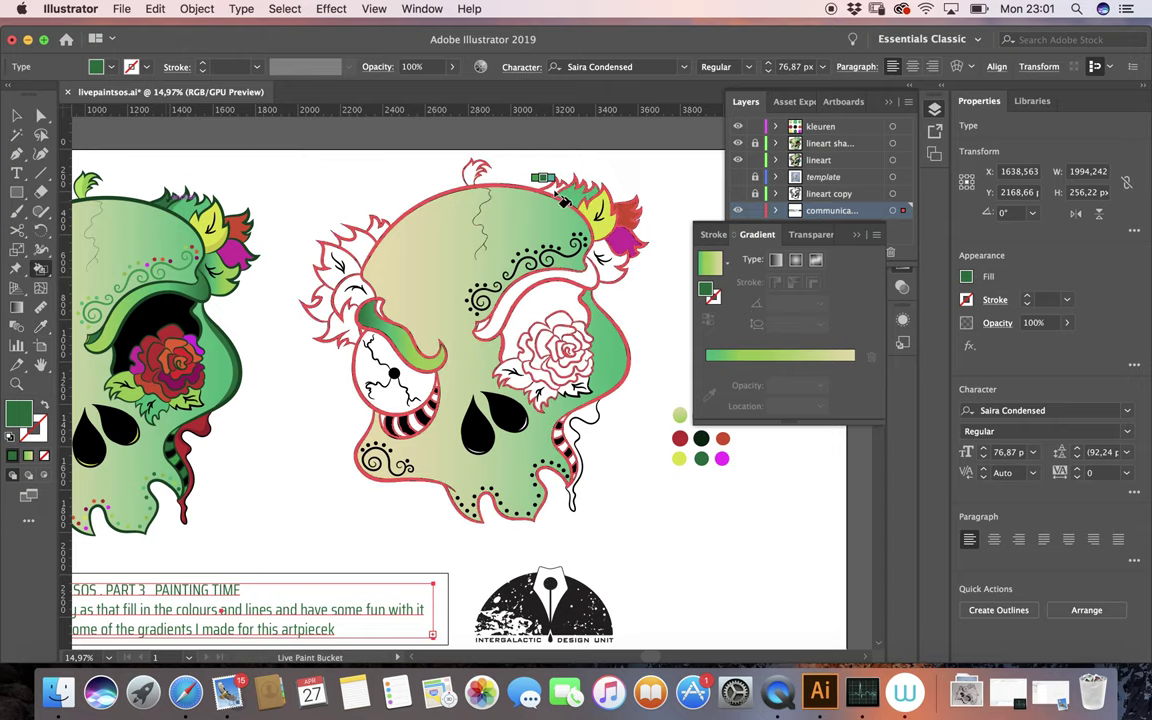
scroll(563, 200, down, 3)
scroll(563, 200, left, 2)
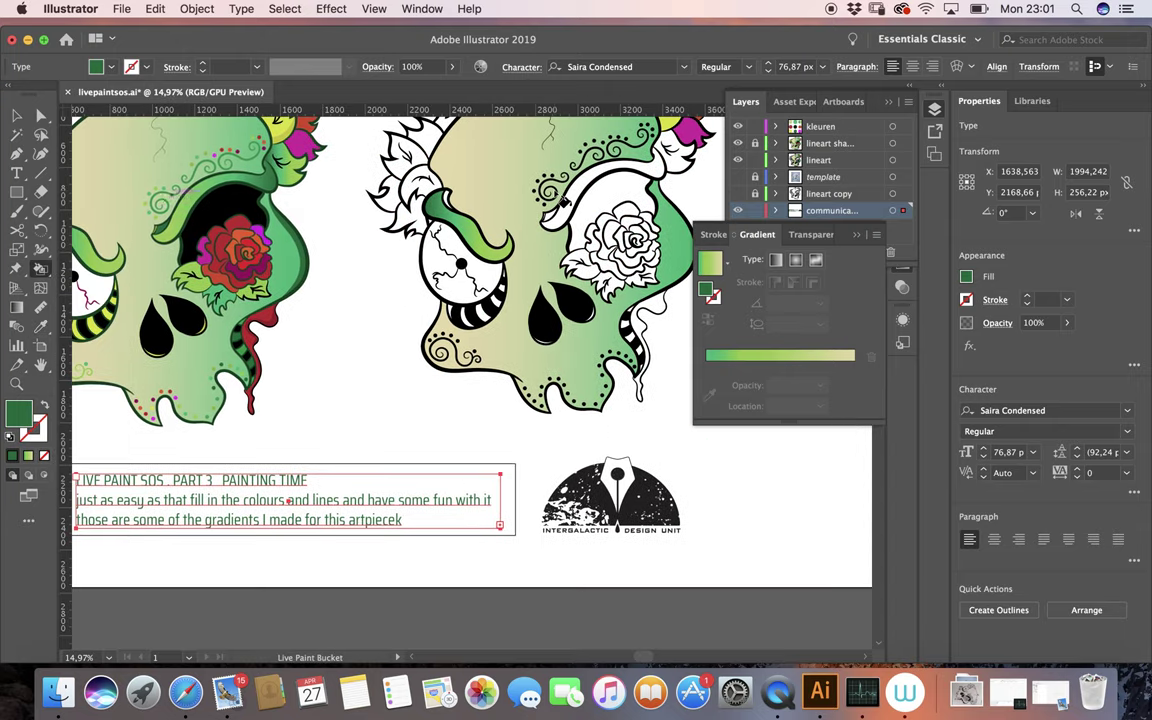
scroll(563, 200, left, 2)
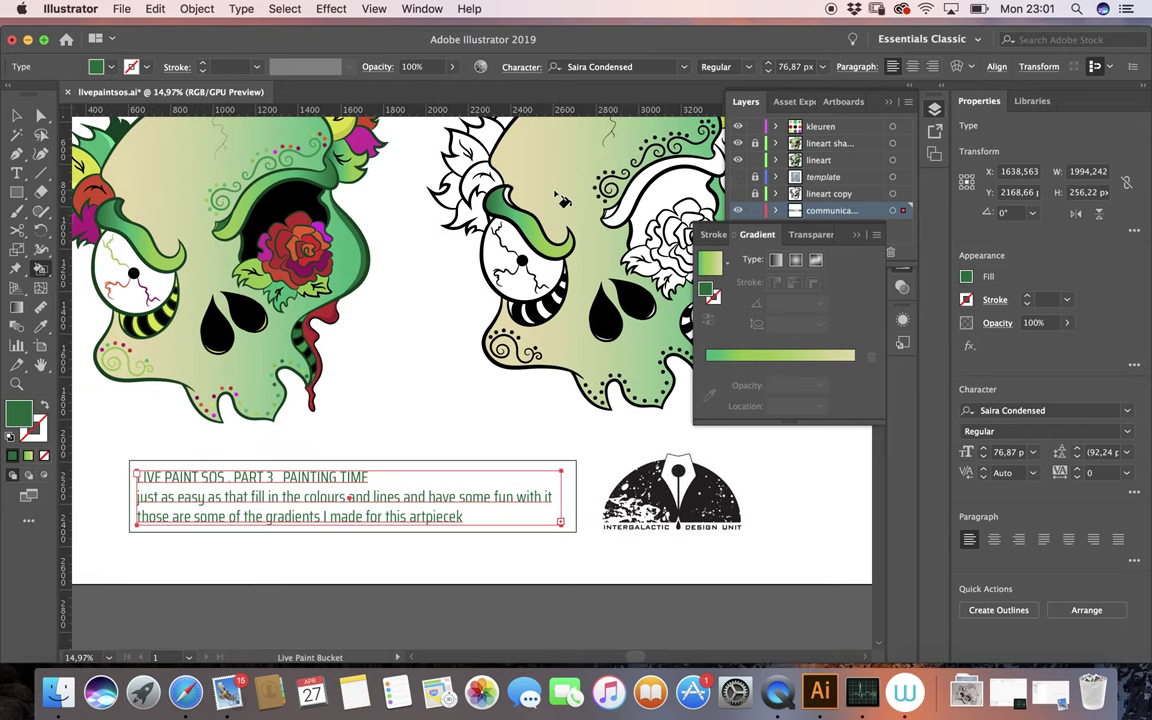
scroll(565, 201, left, 2)
scroll(565, 201, left, 3)
Paint the stripes under and beside the right skull's eye yellow-green.
key(i)
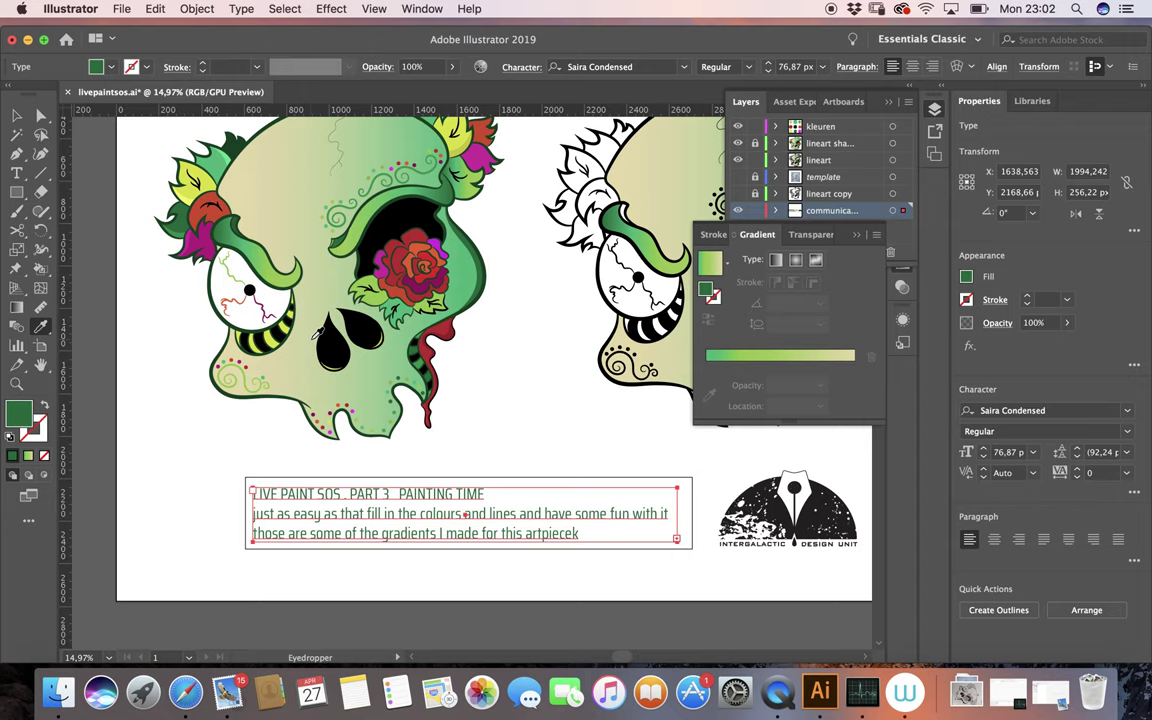
scroll(318, 333, up, 2)
click(281, 318)
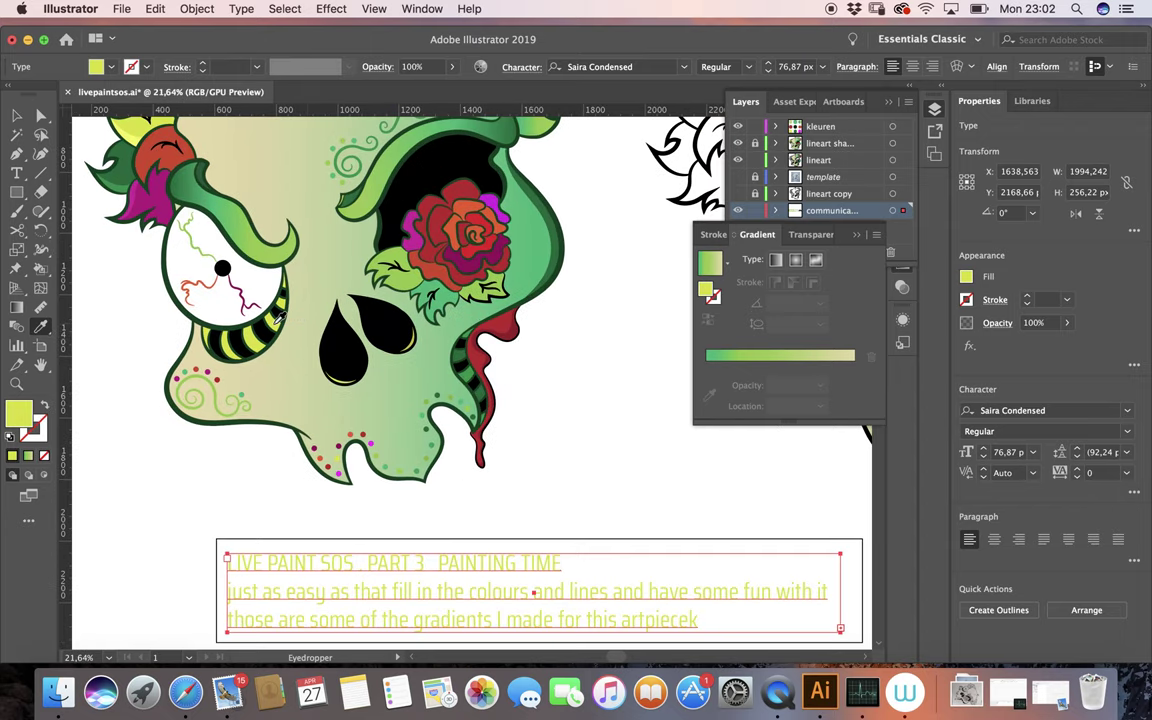
scroll(278, 320, right, 3)
scroll(278, 320, right, 3)
scroll(275, 322, right, 2)
key(k)
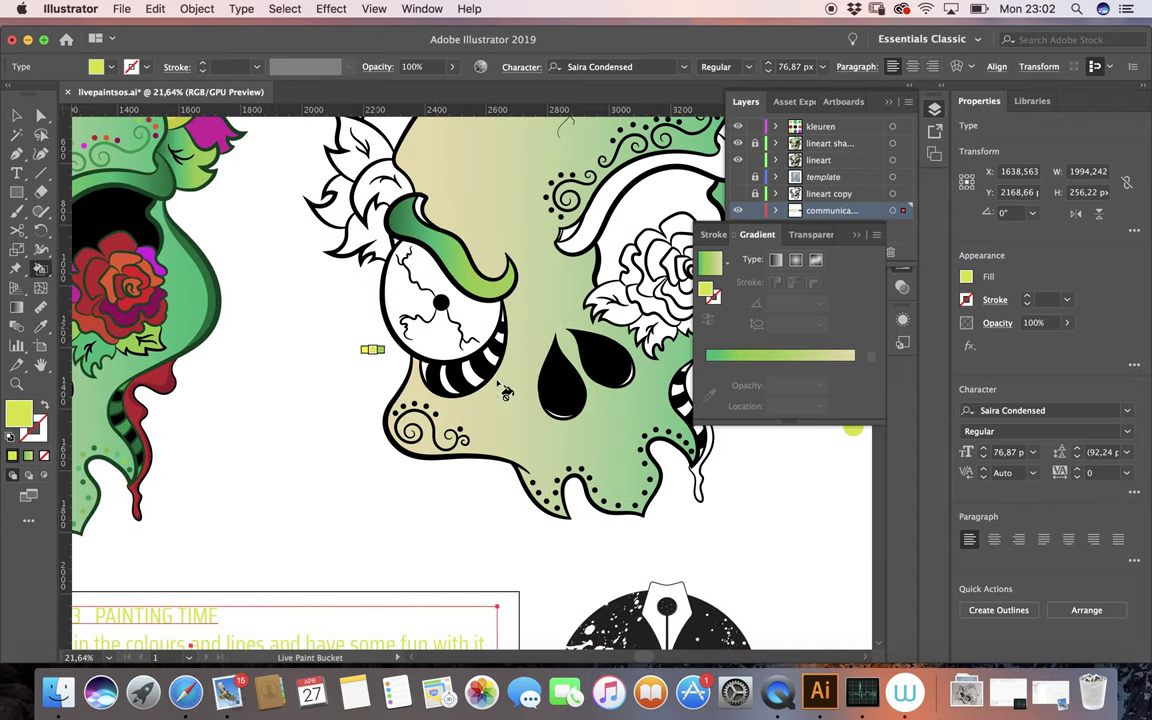
click(466, 375)
scroll(440, 374, up, 2)
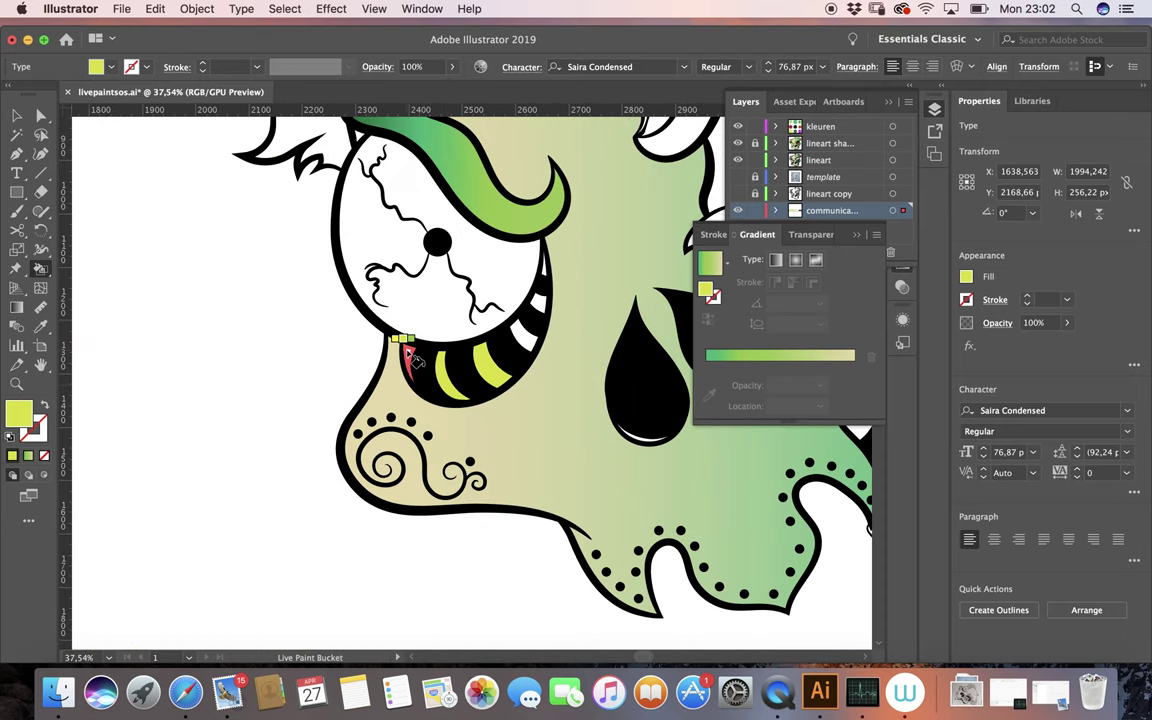
scroll(430, 370, right, 3)
click(414, 352)
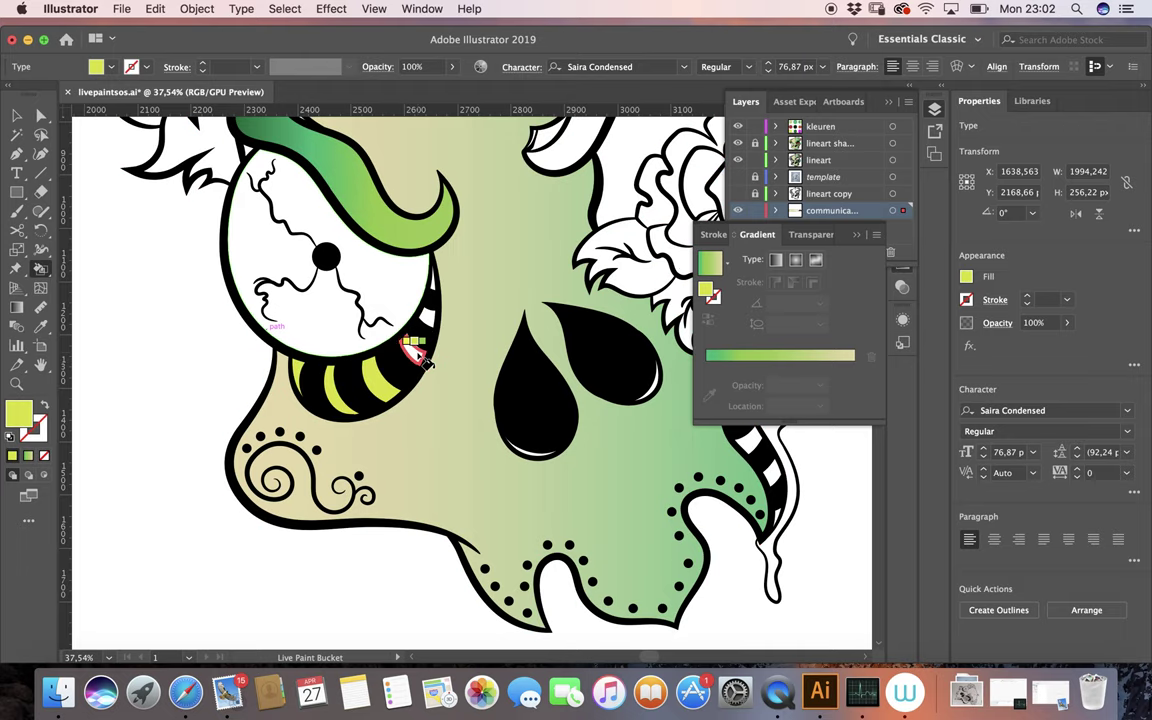
scroll(437, 325, up, 1)
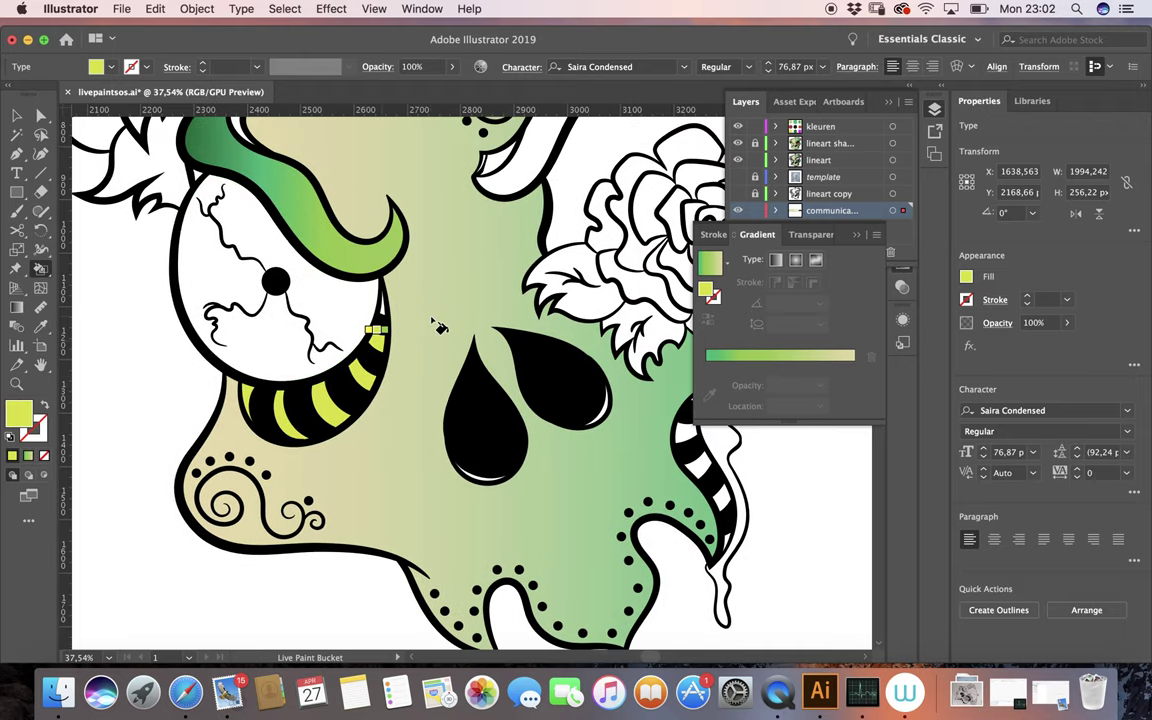
scroll(437, 325, up, 1)
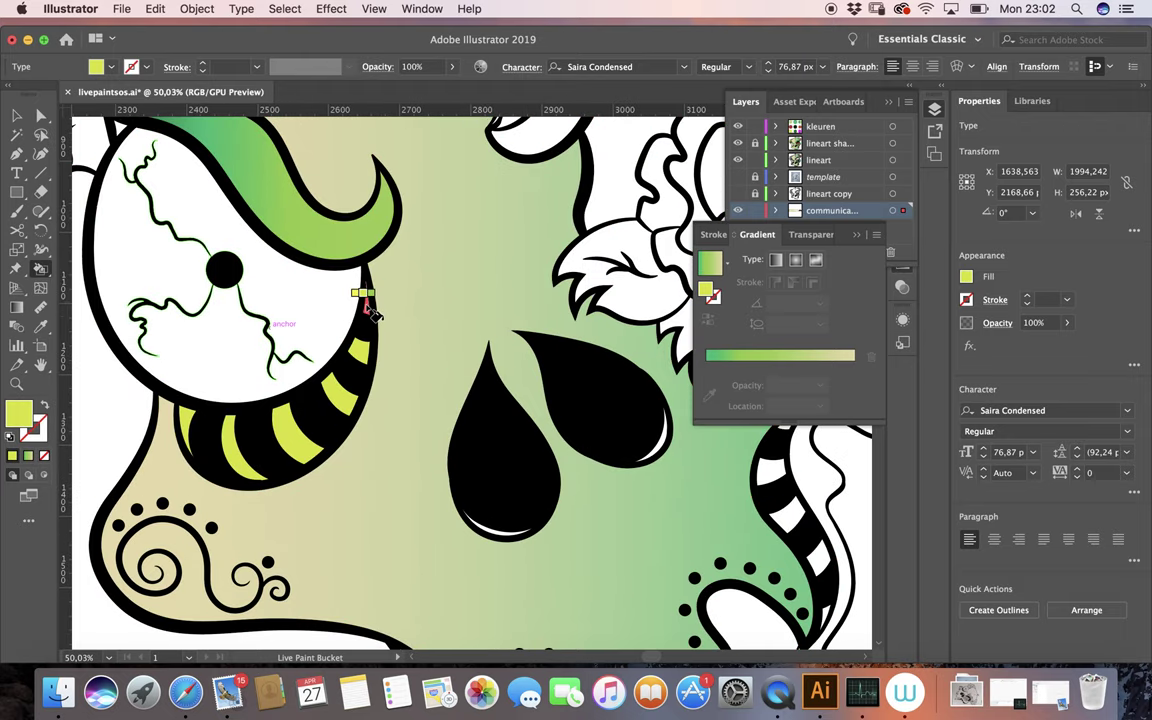
scroll(372, 313, down, 1)
scroll(372, 313, down, 2)
scroll(372, 313, down, 1)
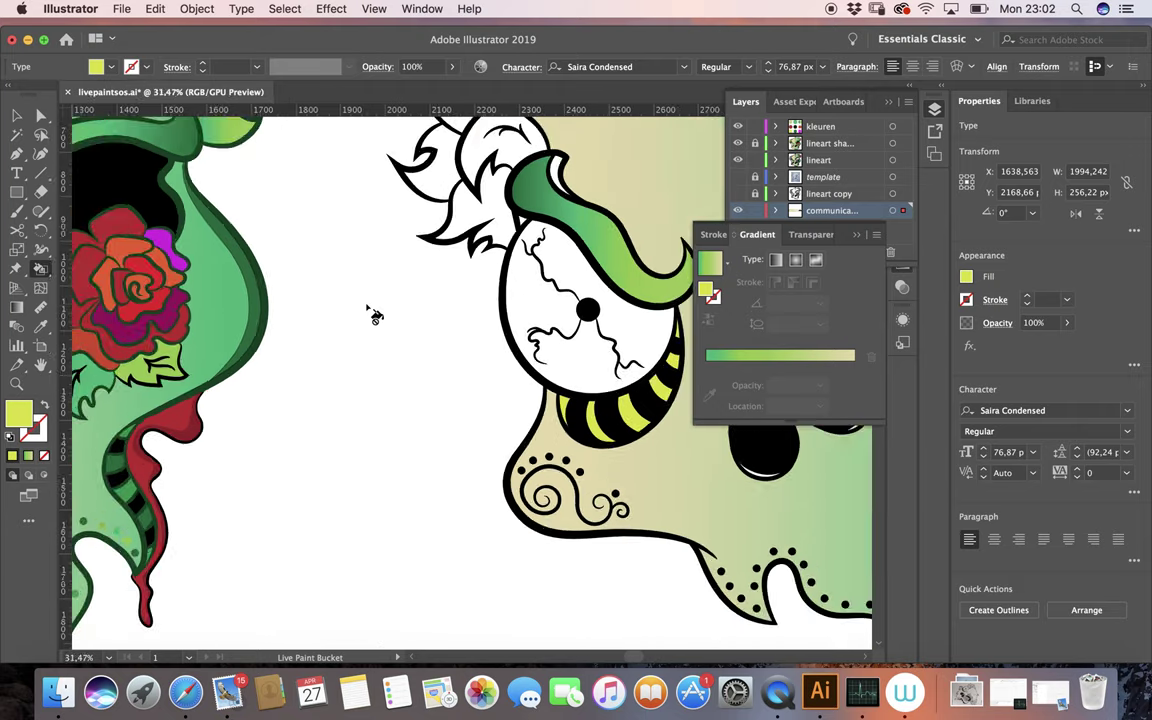
scroll(375, 316, down, 2)
scroll(375, 316, down, 1)
Fill the right skull's flower red and its leaf yellow-green, sampled from the left skull.
key(i)
scroll(375, 316, up, 1)
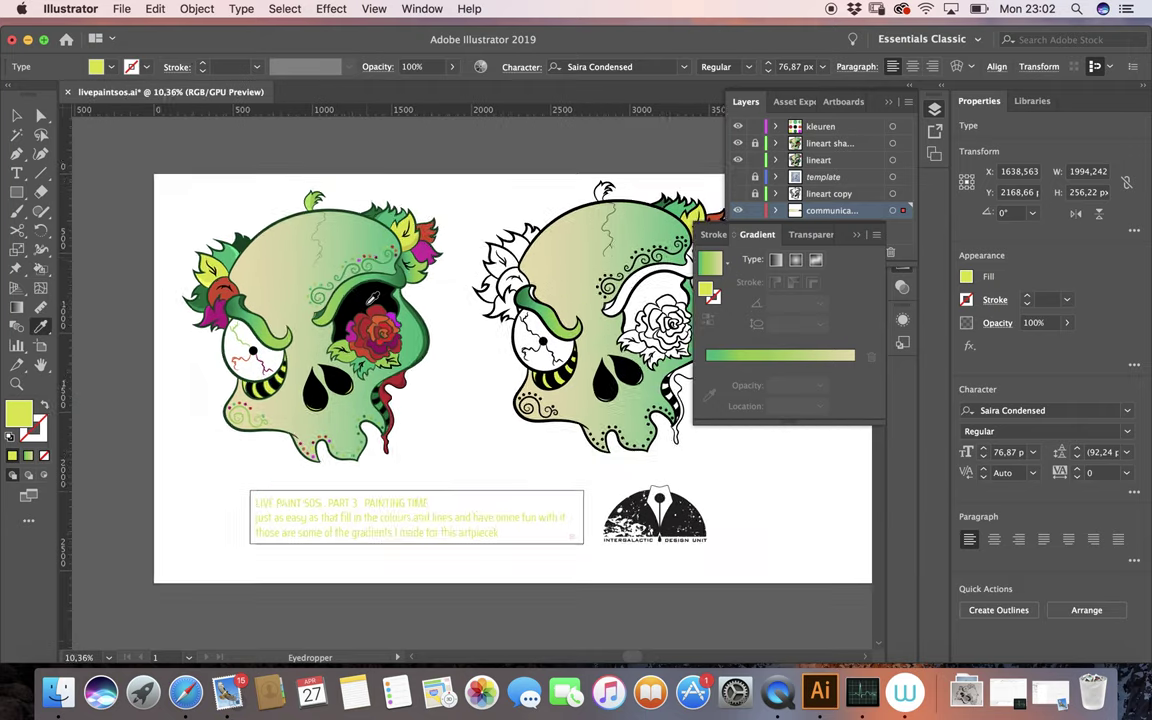
scroll(375, 316, up, 1)
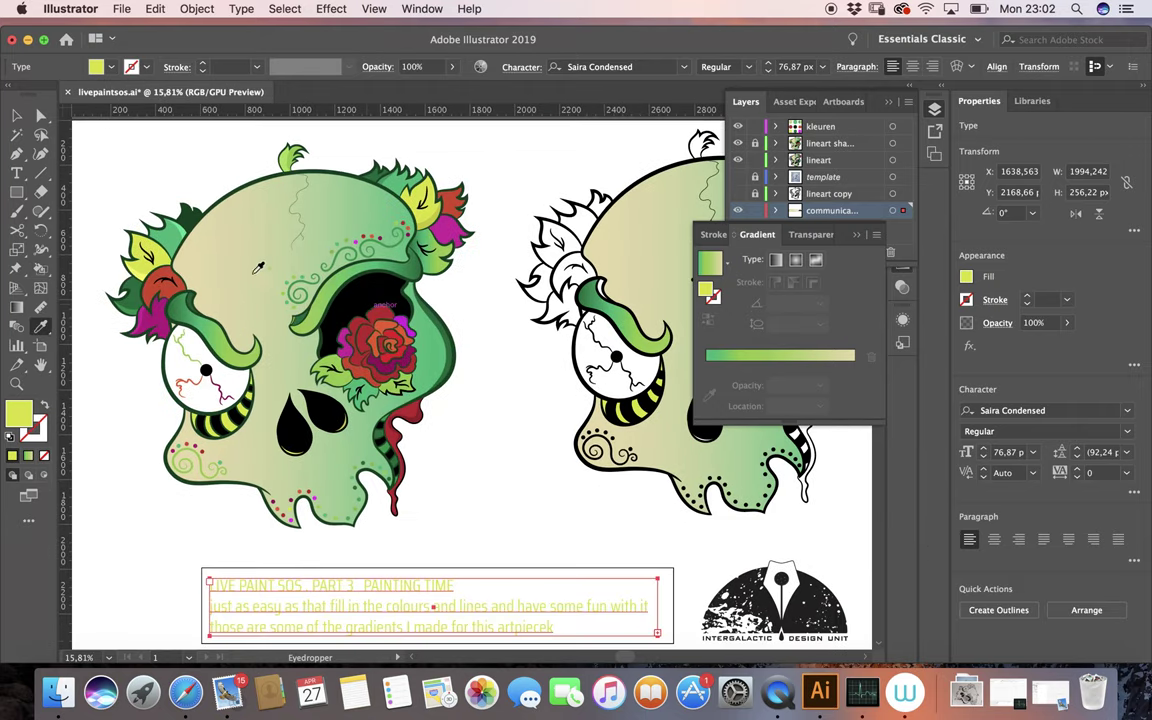
click(174, 283)
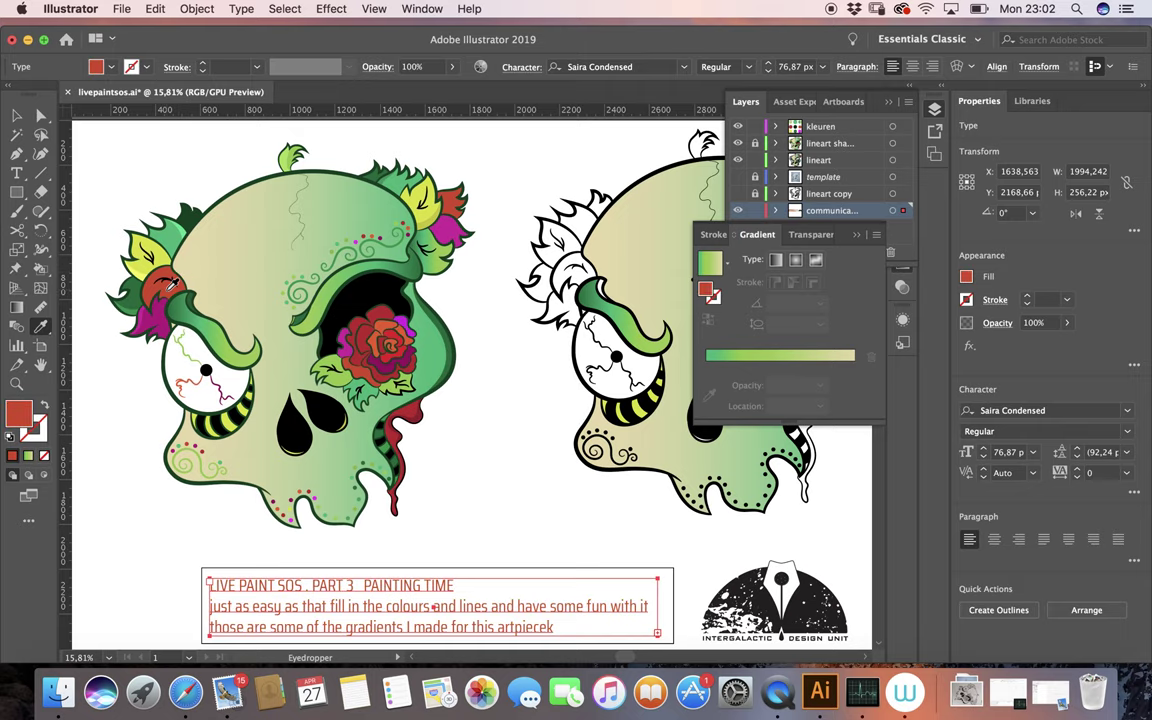
key(k)
click(572, 276)
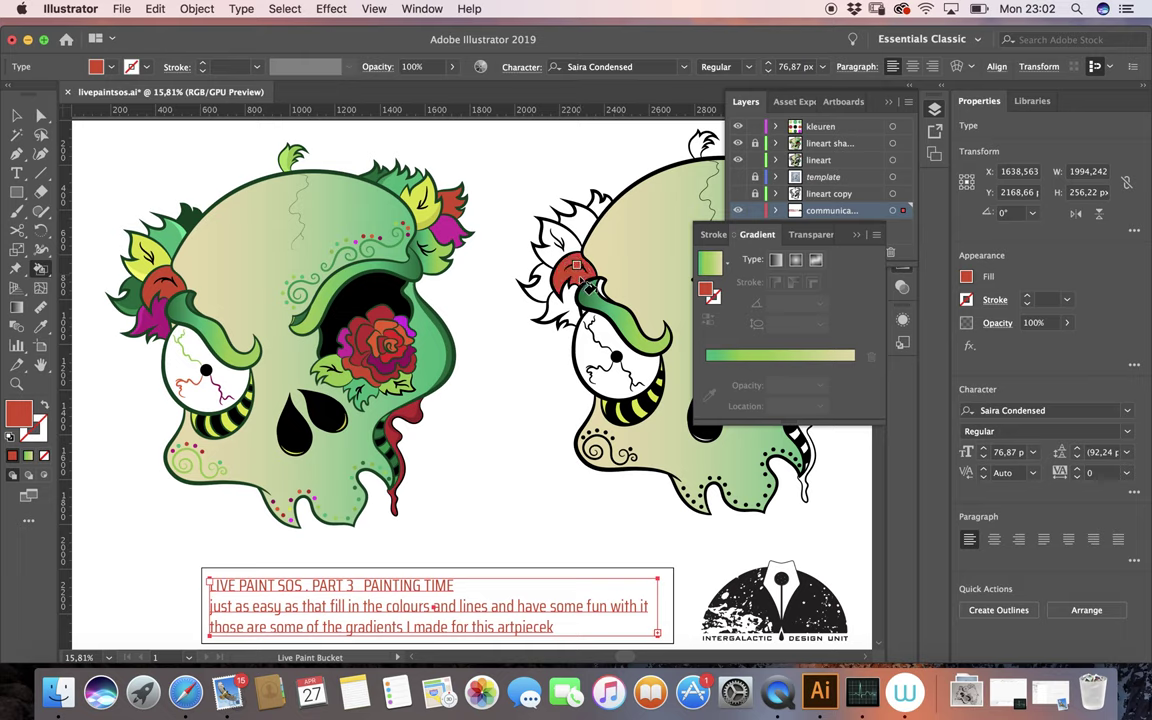
key(i)
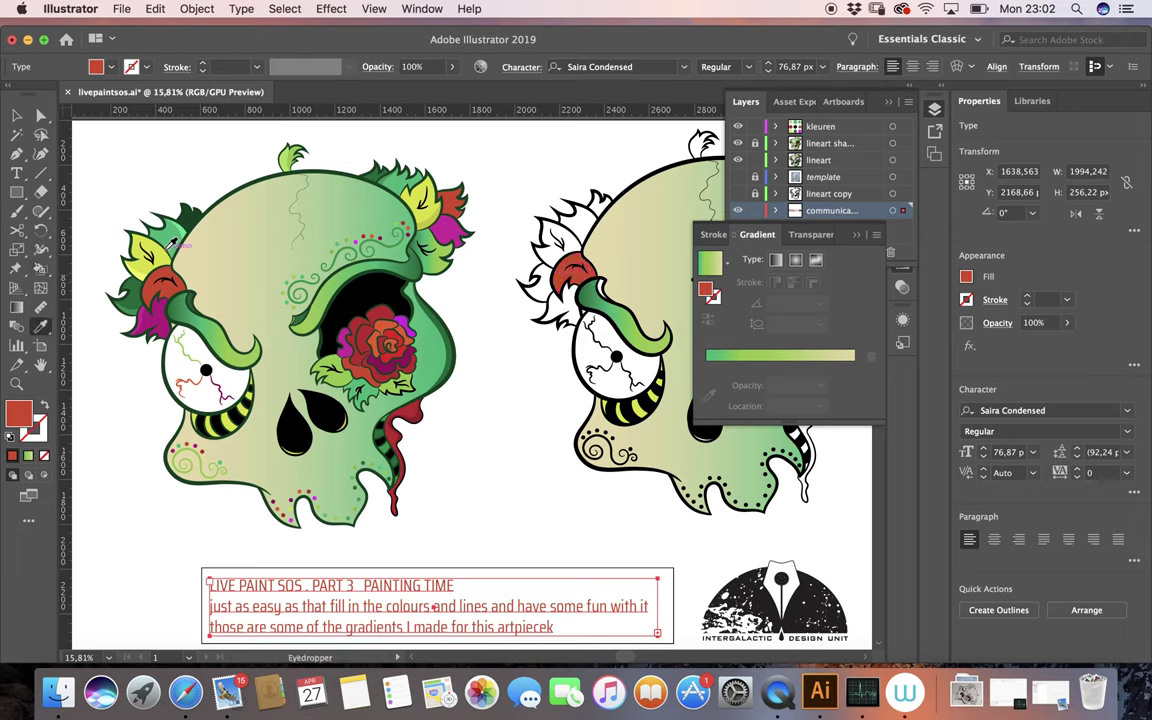
click(147, 230)
key(k)
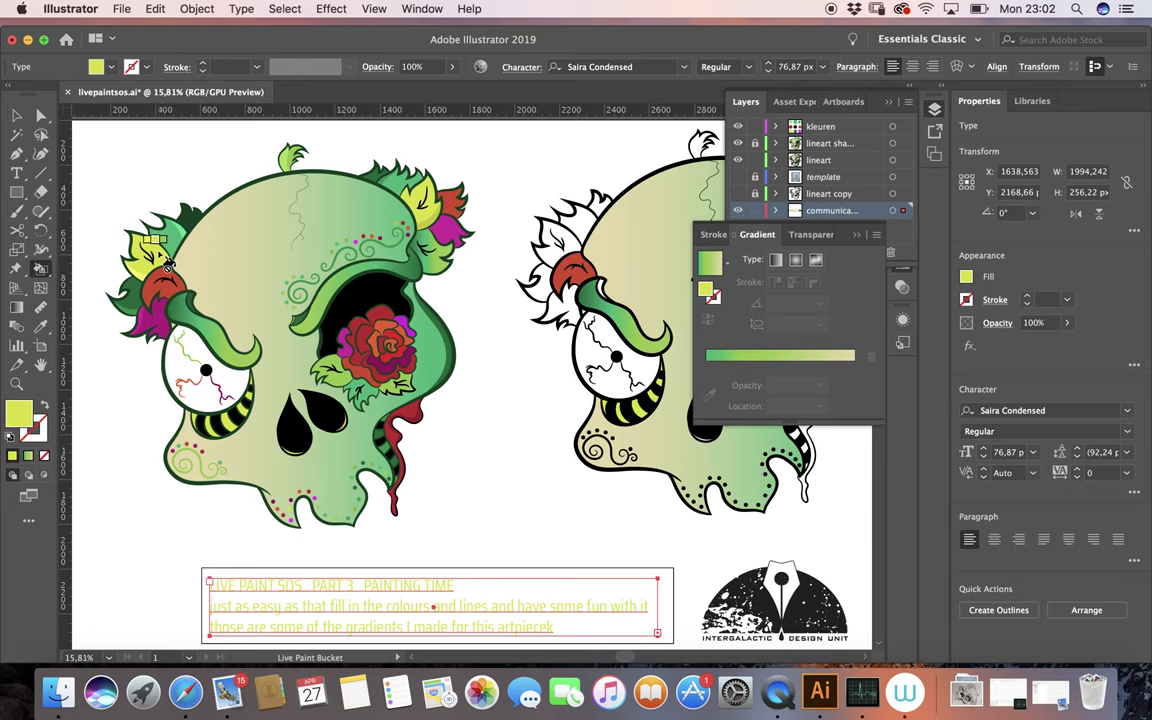
scroll(168, 262, up, 3)
scroll(165, 257, right, 3)
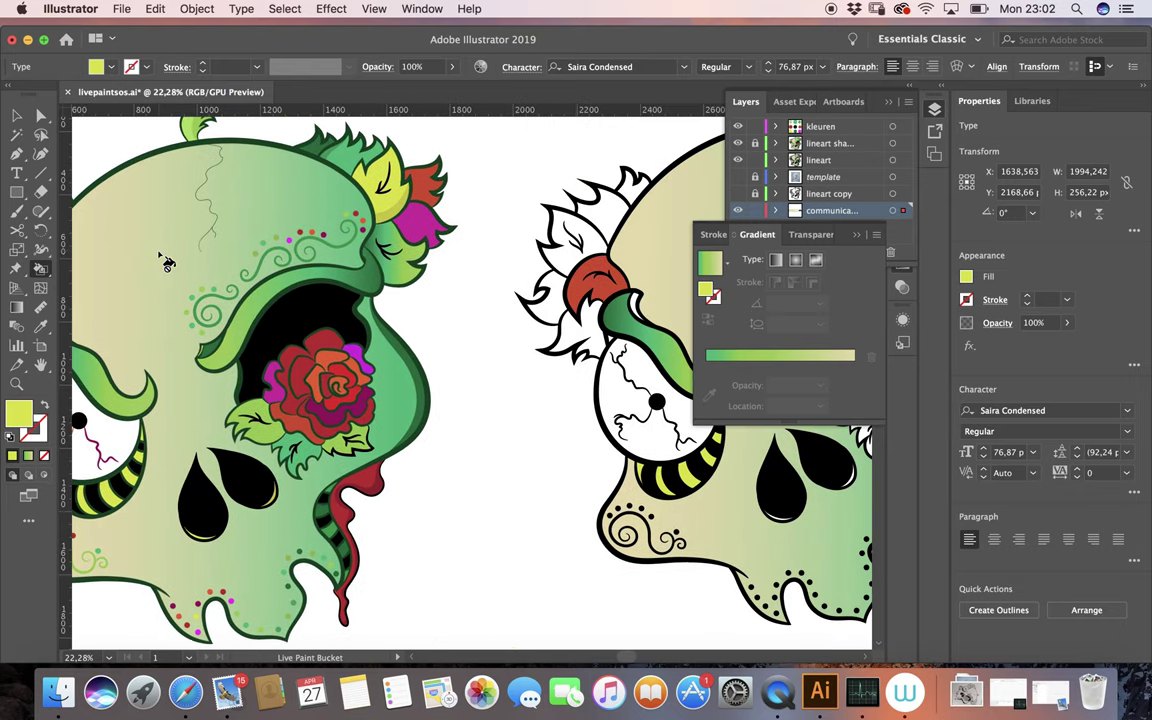
click(600, 243)
Sample green and then dark green from the left skull's leaves for painting.
key(i)
scroll(520, 210, left, 5)
click(215, 224)
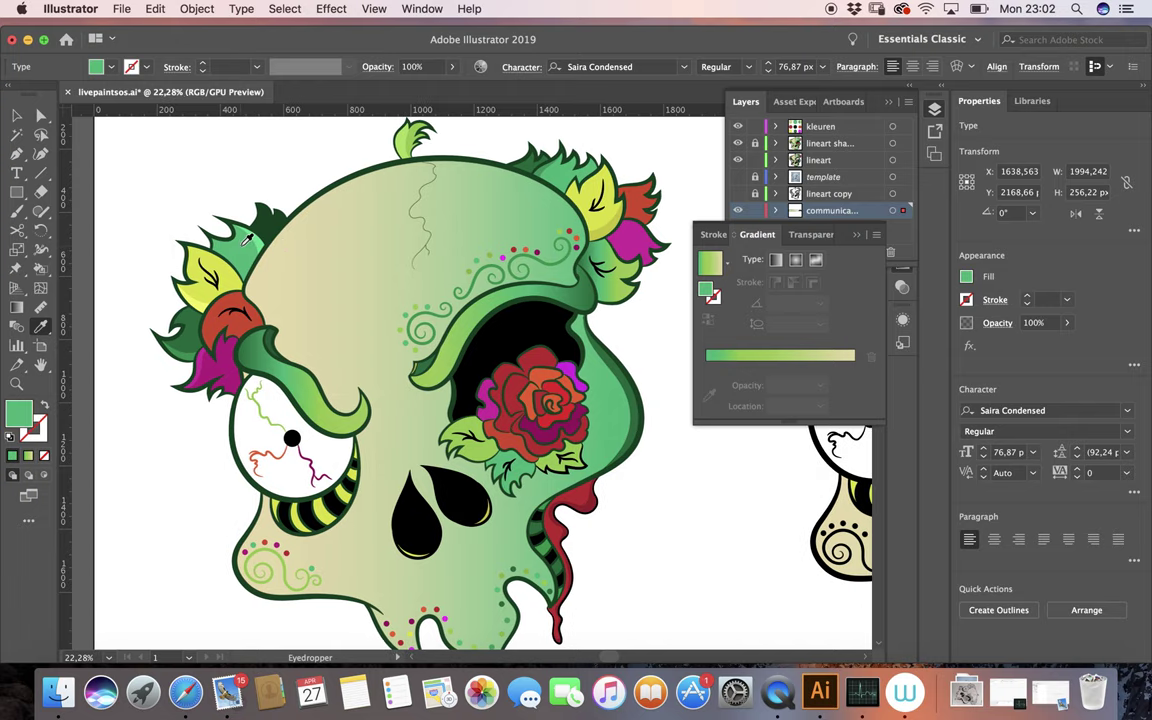
scroll(240, 235, right, 5)
scroll(247, 240, right, 4)
key(k)
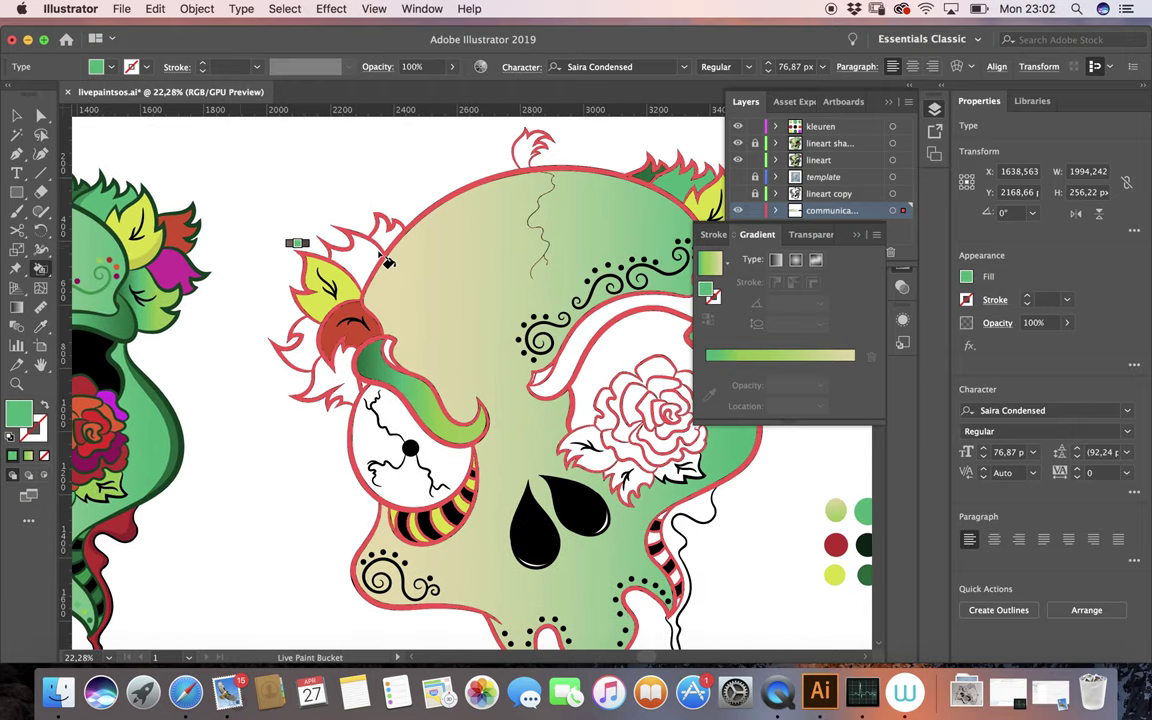
scroll(375, 262, down, 2)
scroll(375, 262, down, 2)
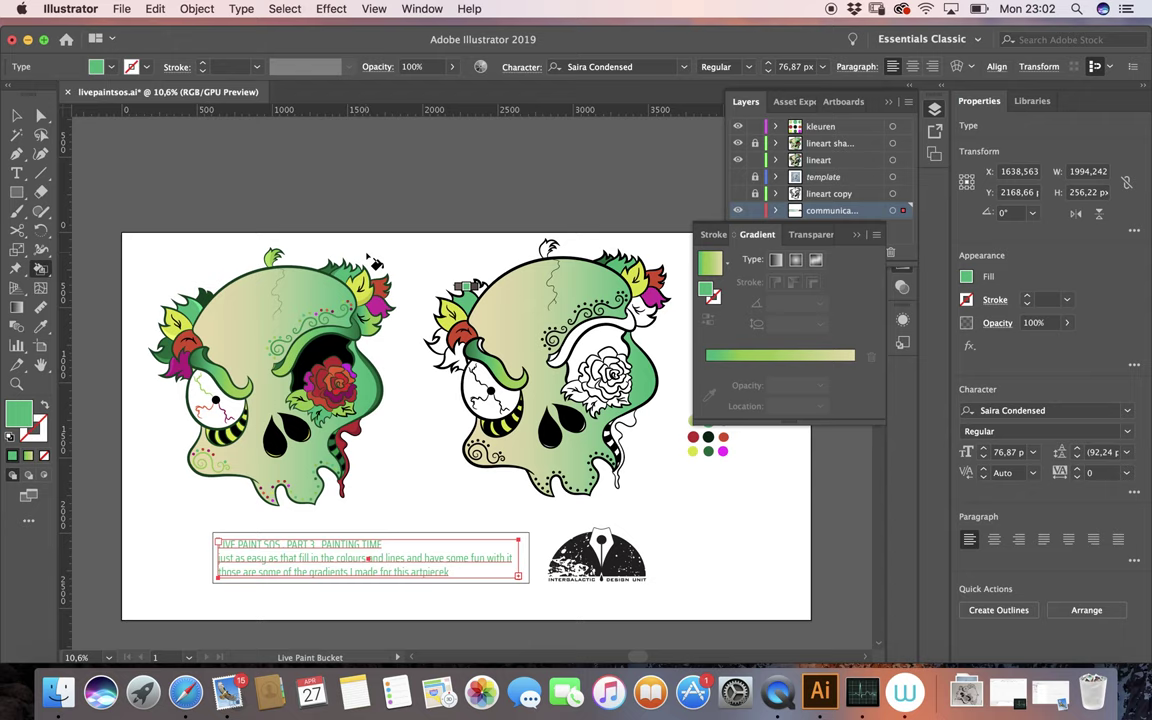
key(i)
scroll(372, 246, right, 3)
scroll(372, 246, up, 1)
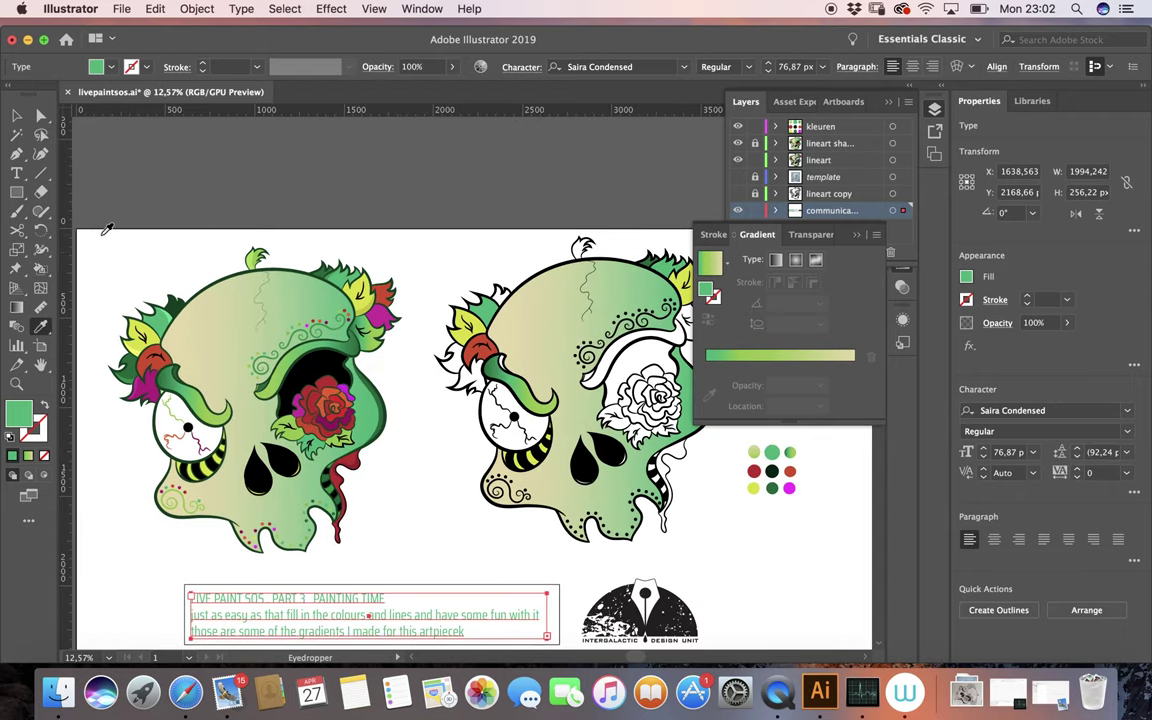
click(176, 305)
scroll(177, 304, right, 2)
scroll(177, 304, down, 1)
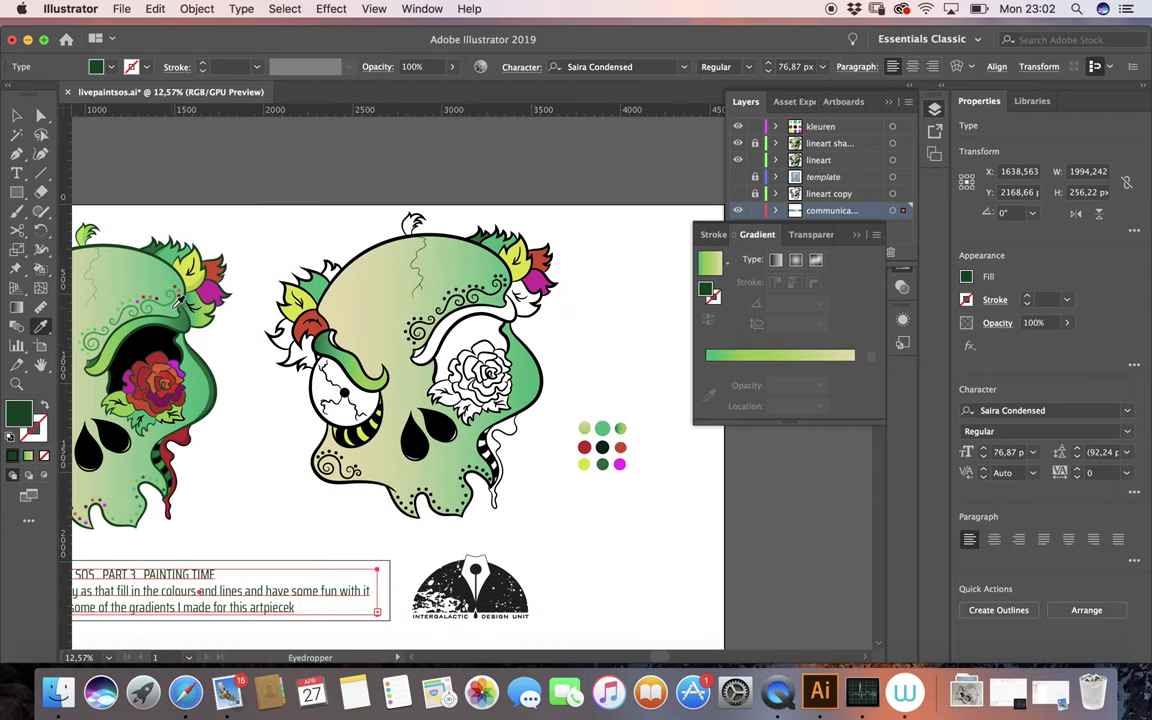
key(k)
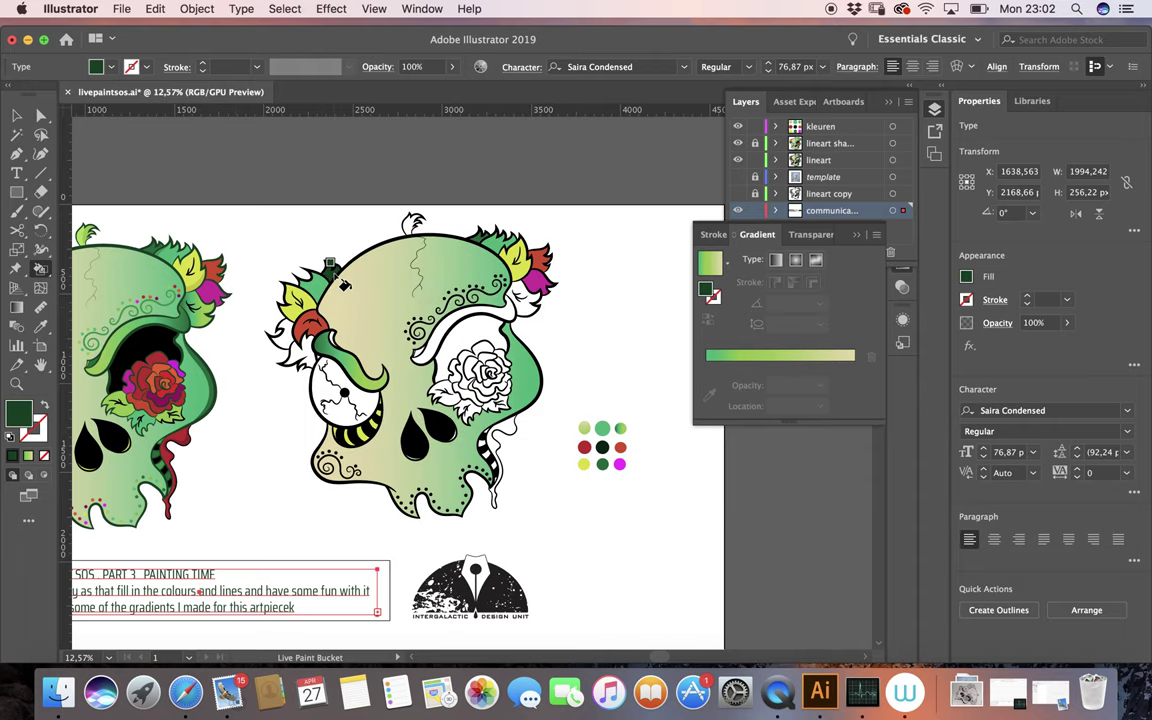
scroll(343, 285, left, 2)
scroll(343, 285, left, 10)
Sample a lighter leaf green and then magenta from the left skull for painting.
key(i)
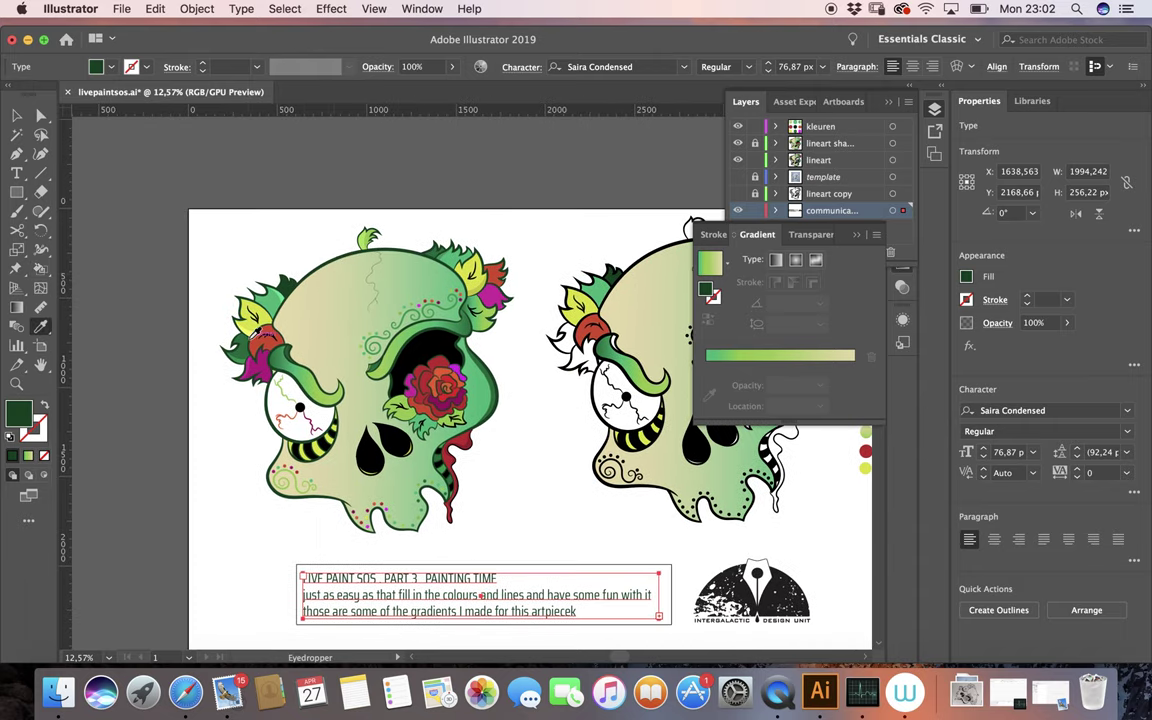
click(247, 342)
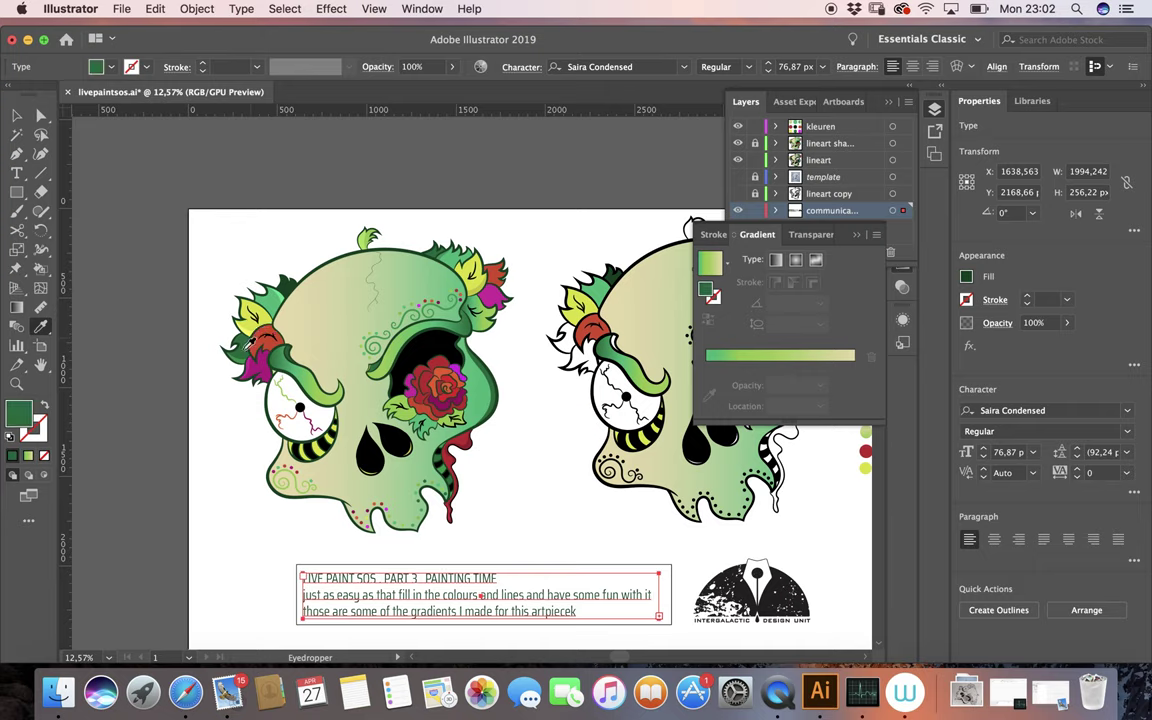
key(k)
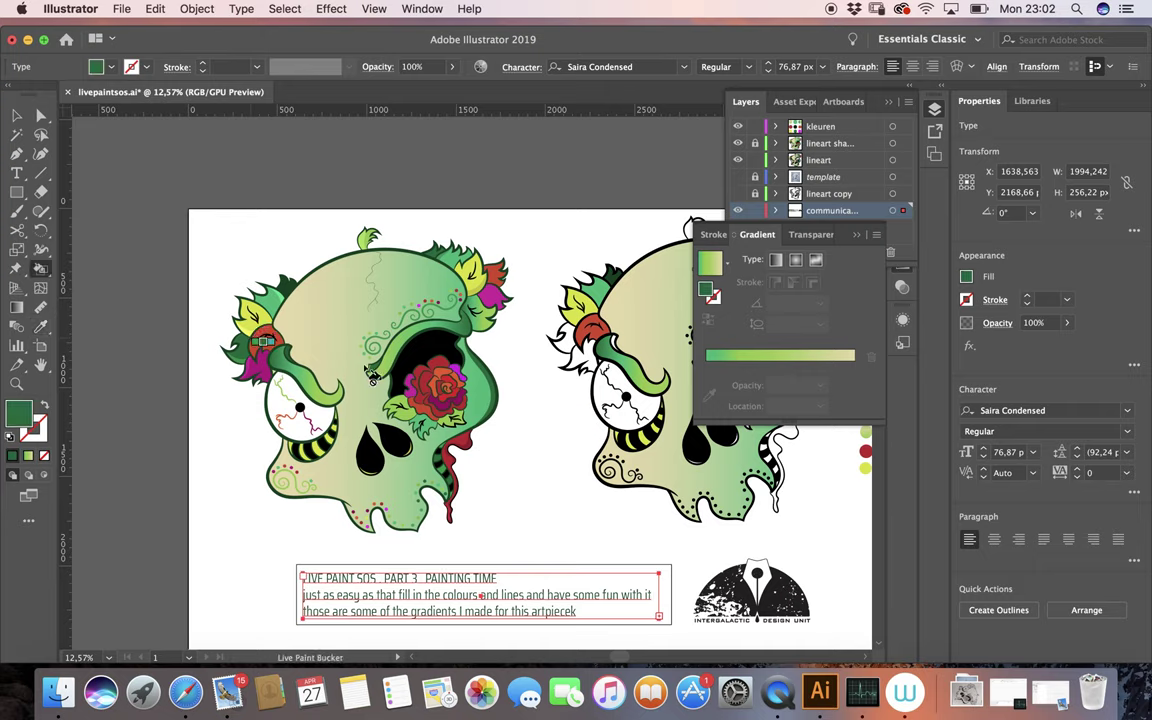
scroll(566, 343, right, 5)
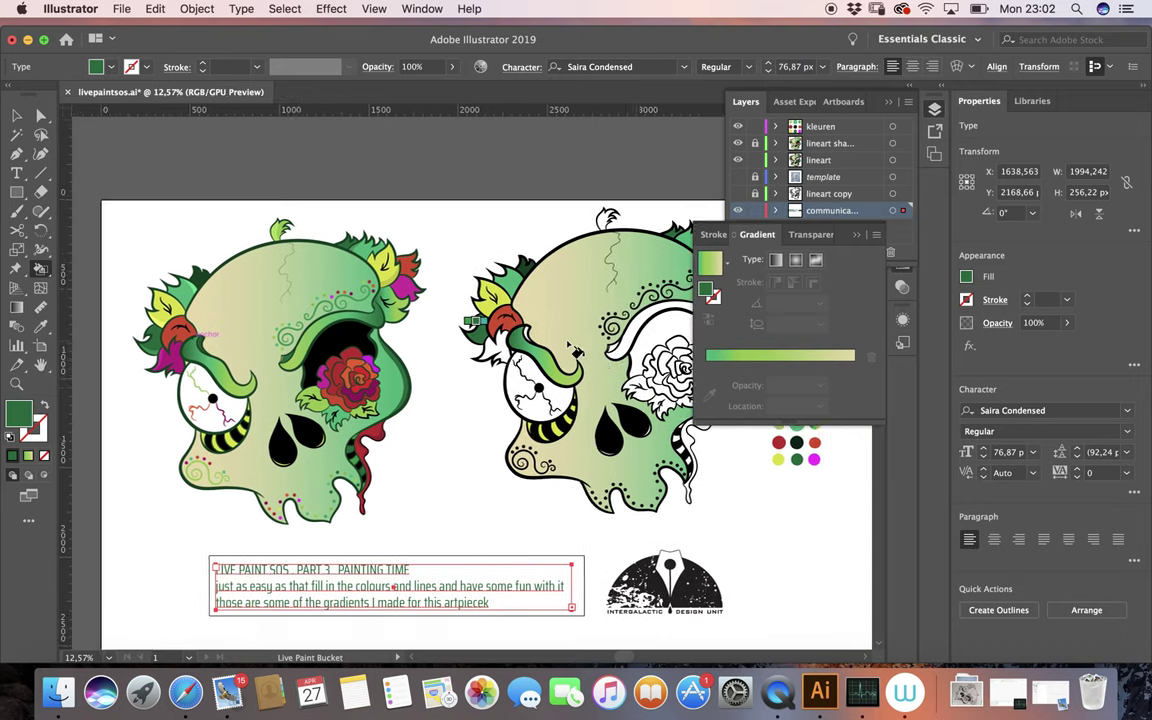
scroll(566, 343, down, 1)
key(i)
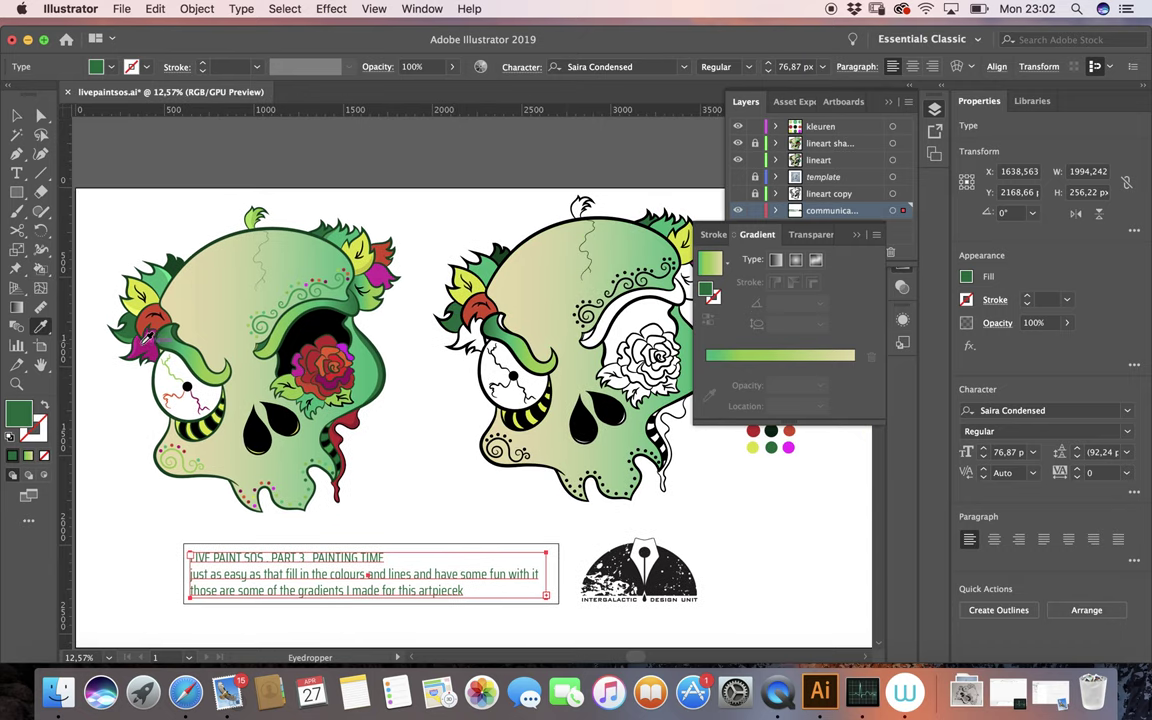
click(157, 342)
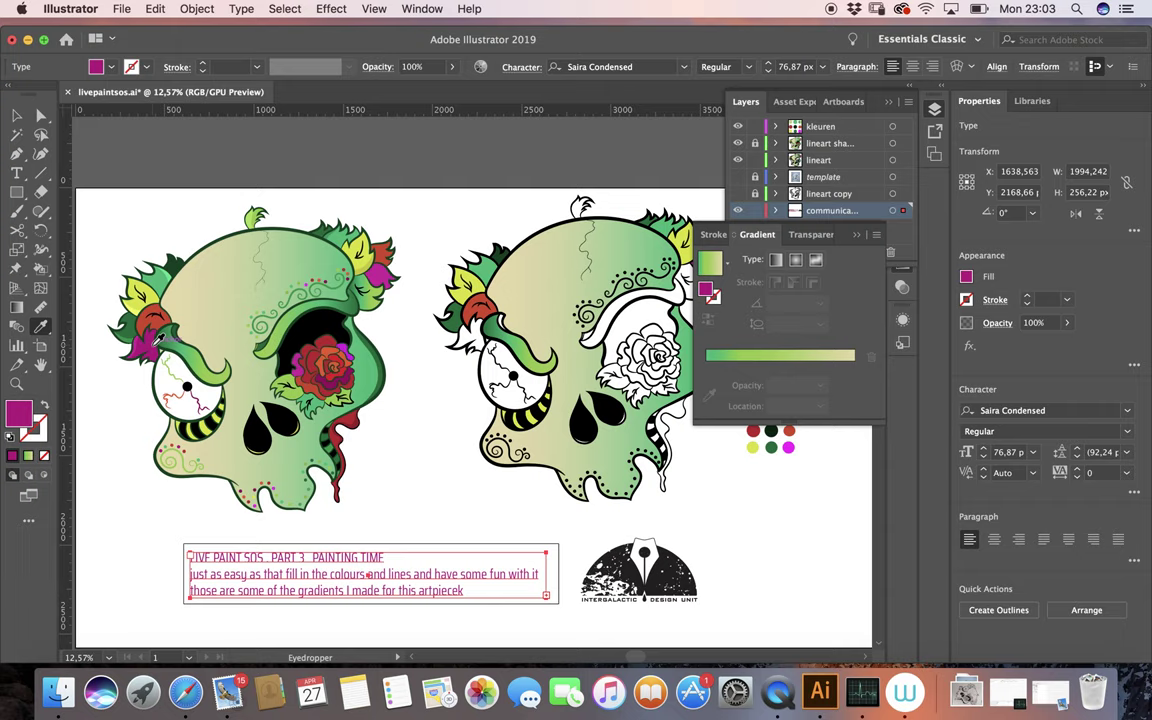
key(k)
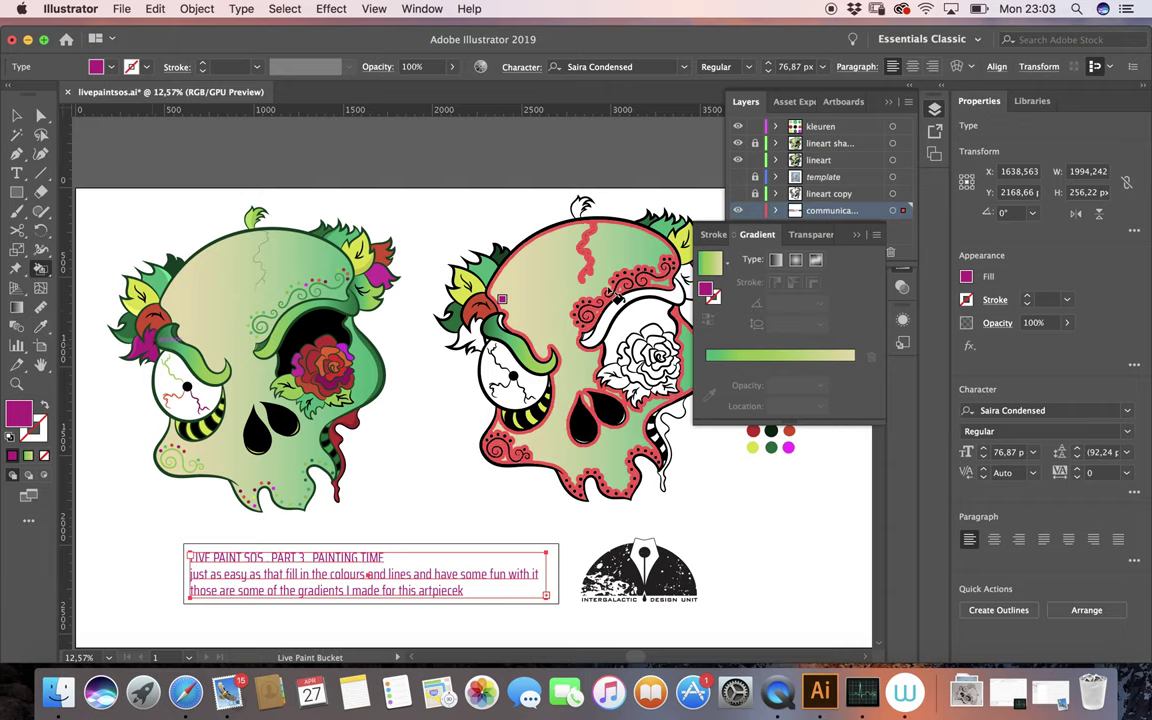
scroll(479, 338, up, 2)
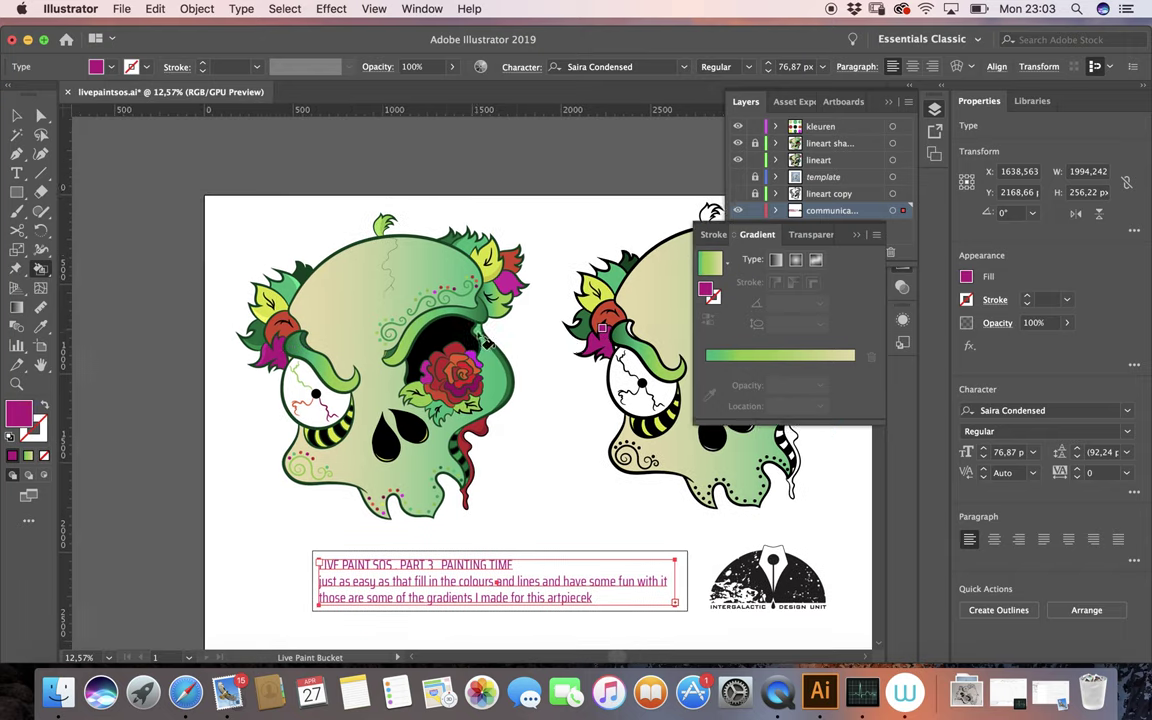
Sample orange from the left eye's vein and paint the right eye's lower-left vein with it.
scroll(482, 340, up, 3)
scroll(406, 442, up, 2)
scroll(406, 445, up, 3)
scroll(406, 445, up, 2)
key(i)
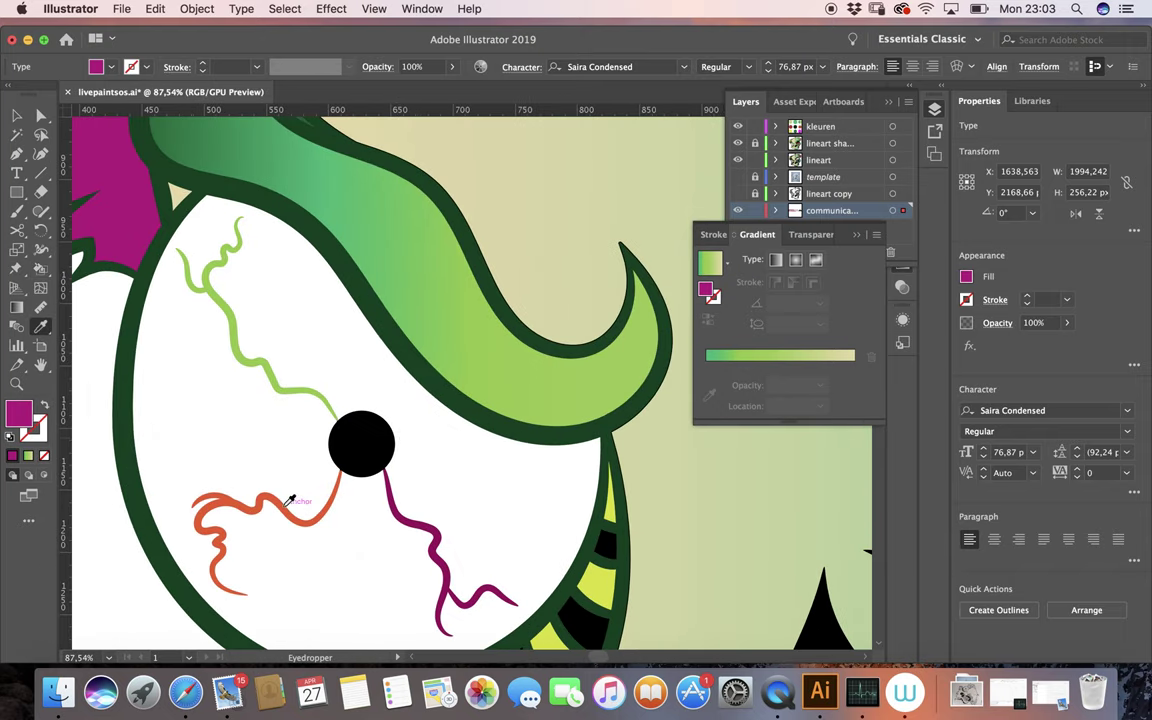
click(285, 502)
scroll(285, 502, down, 4)
scroll(285, 502, right, 3)
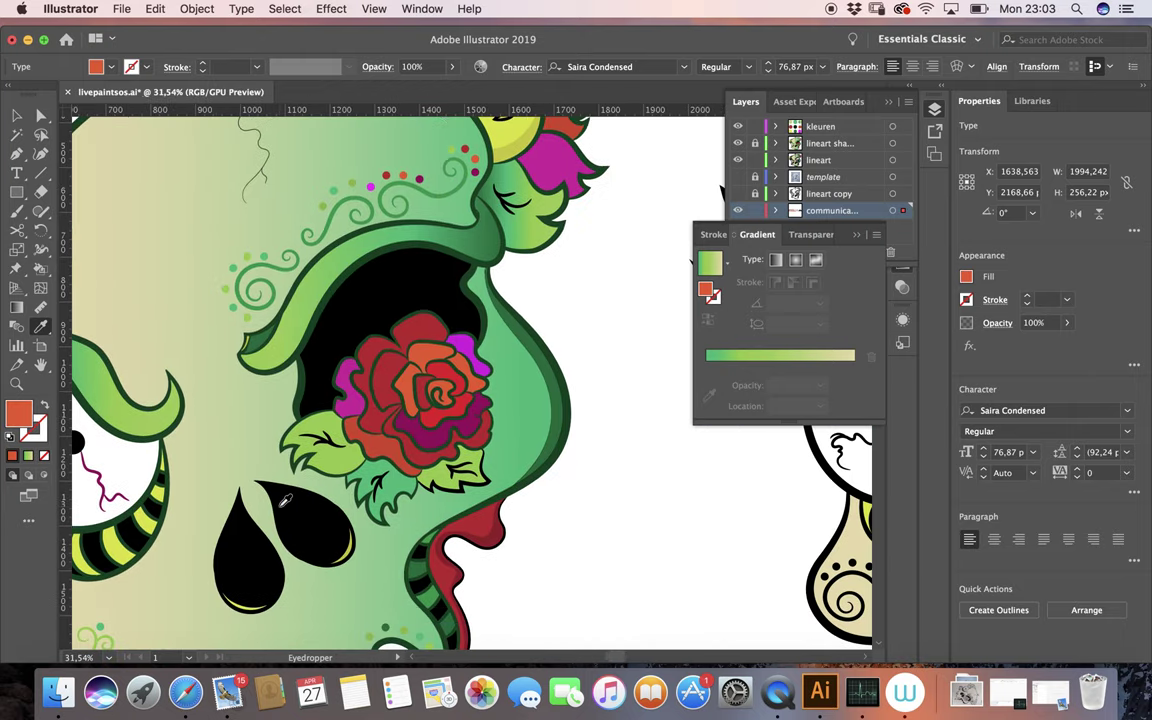
scroll(285, 502, down, 3)
scroll(287, 512, right, 3)
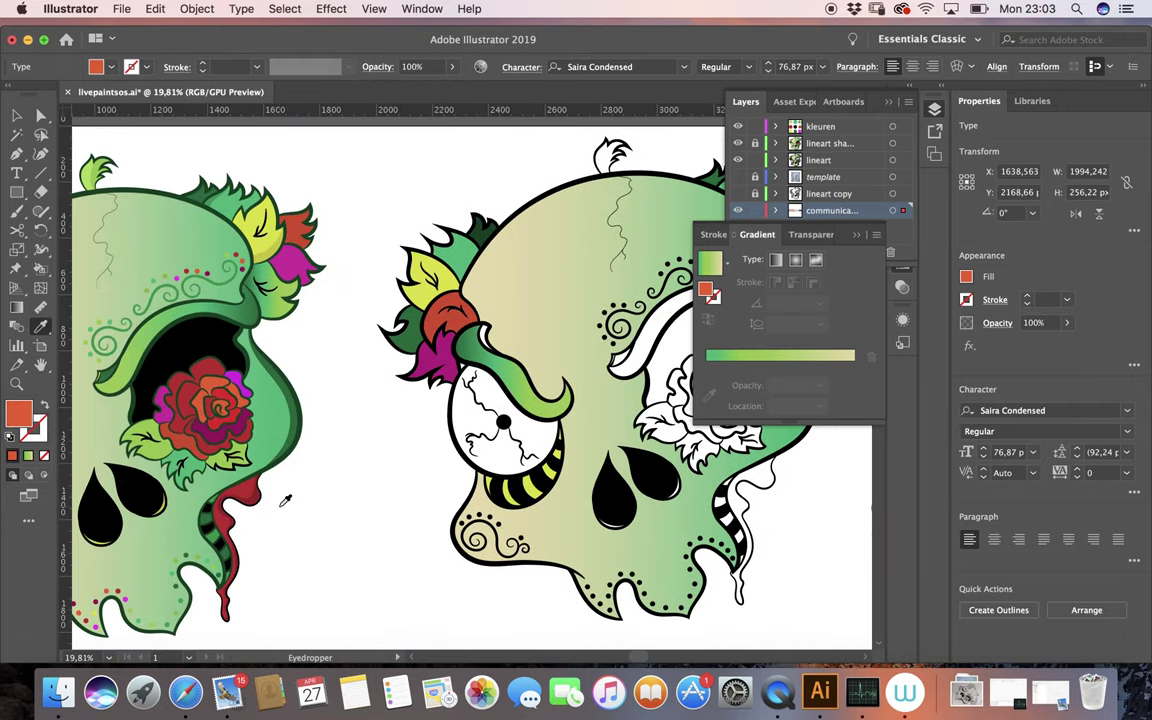
key(k)
scroll(287, 517, up, 3)
scroll(287, 517, right, 3)
scroll(283, 514, up, 3)
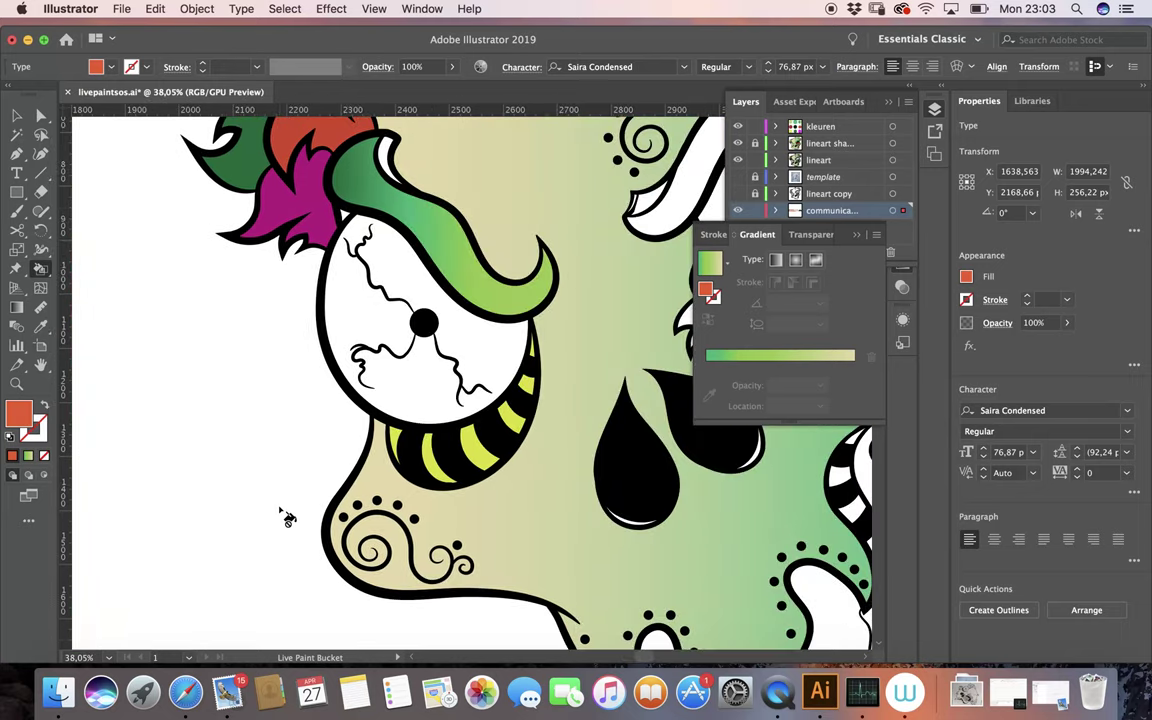
scroll(430, 390, up, 2)
scroll(425, 385, up, 2)
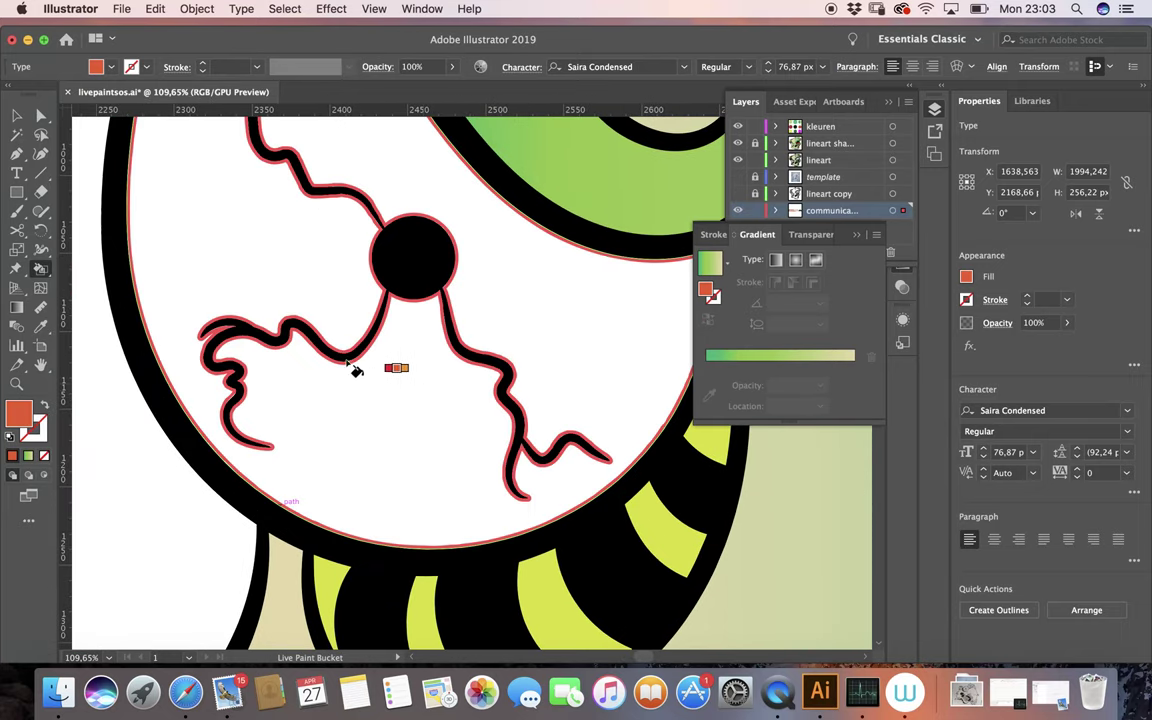
click(341, 360)
scroll(347, 366, down, 2)
scroll(345, 367, down, 2)
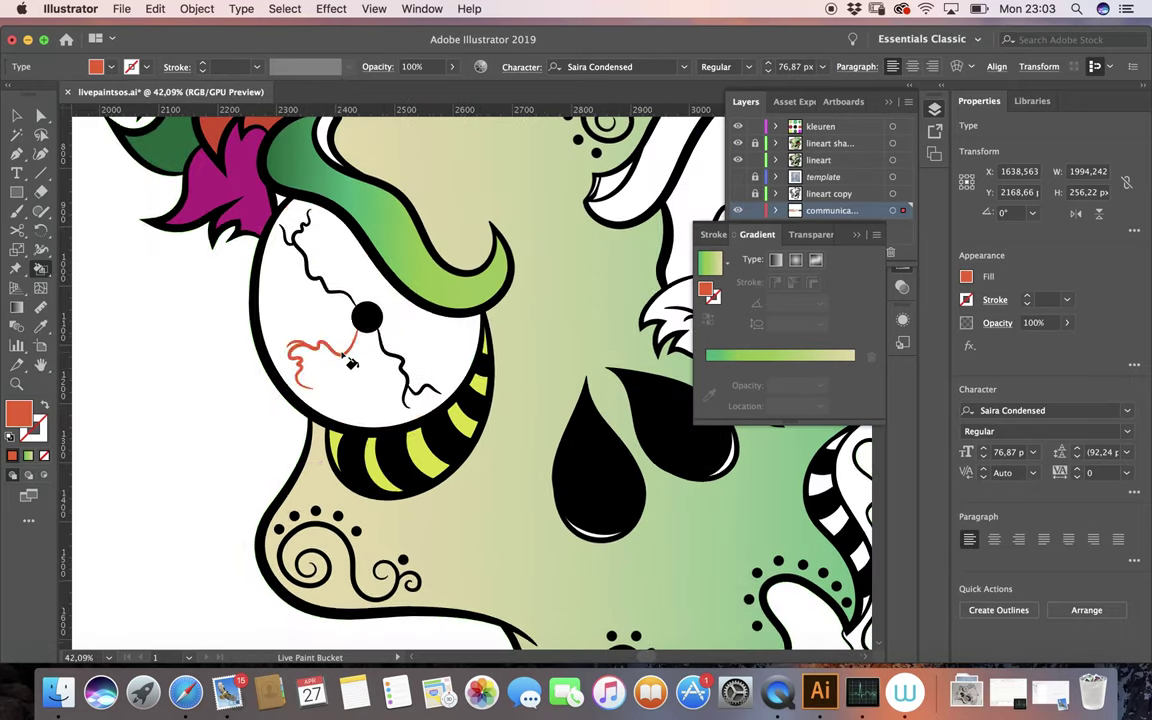
scroll(345, 366, down, 2)
scroll(348, 364, down, 2)
scroll(350, 361, down, 2)
scroll(350, 361, right, 2)
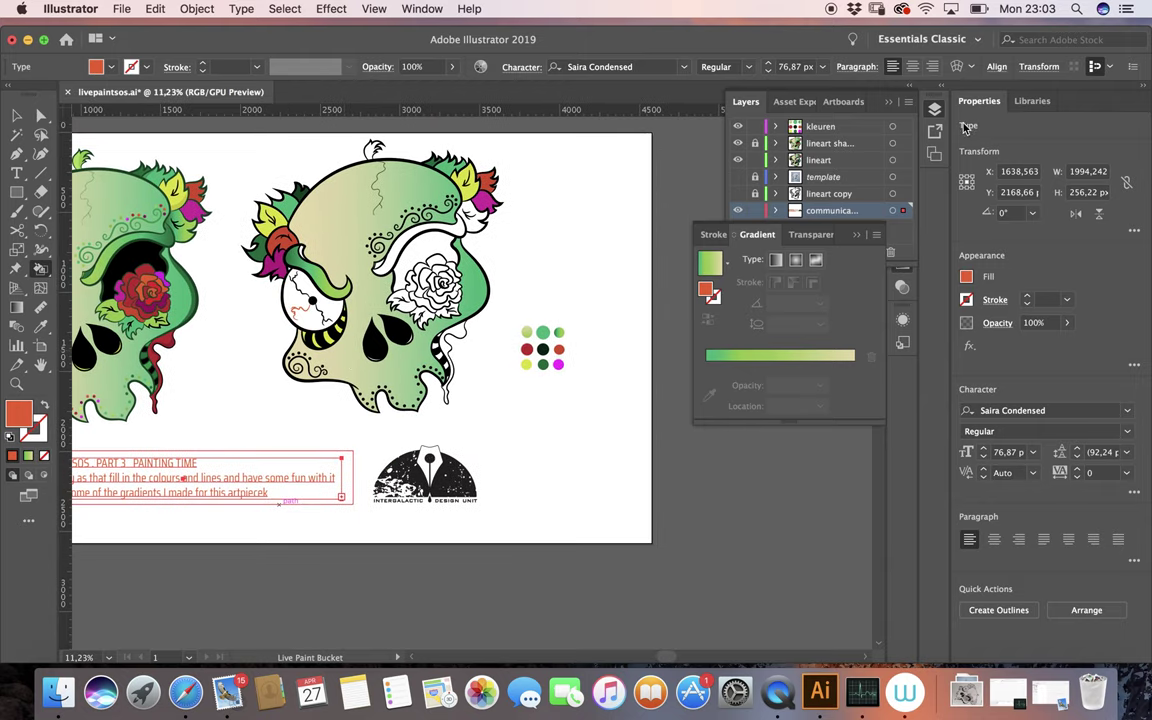
click(889, 104)
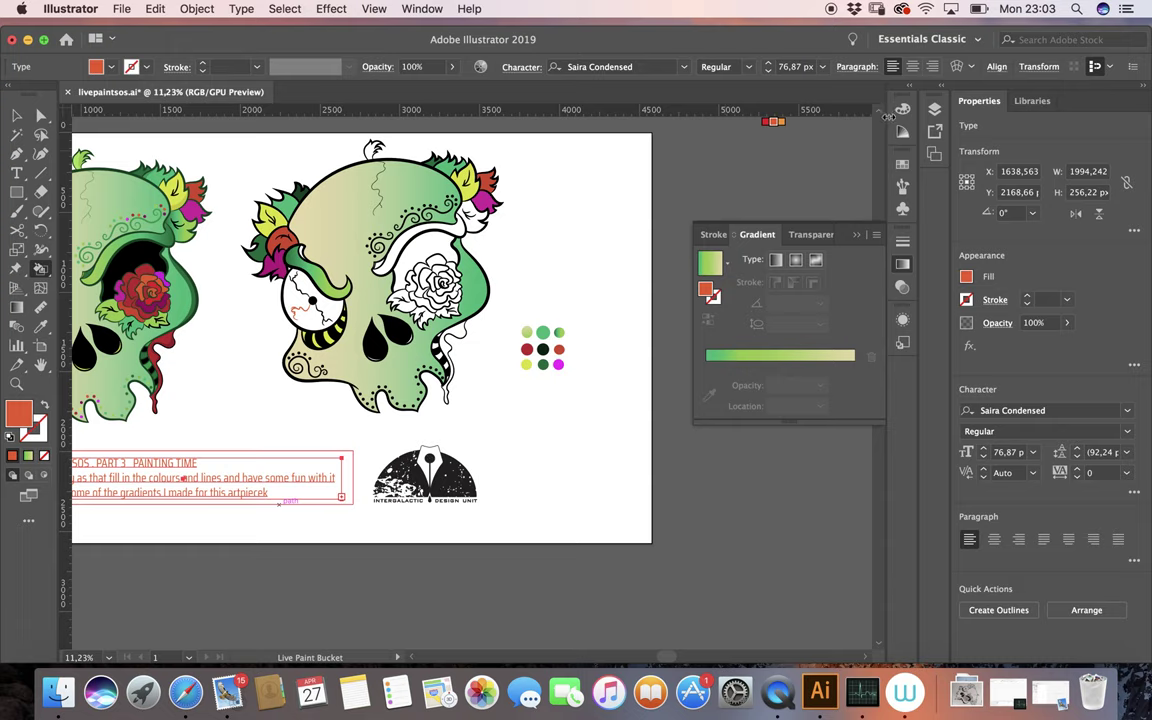
Fill the eye socket behind the right skull's rose with the black swatch.
click(902, 165)
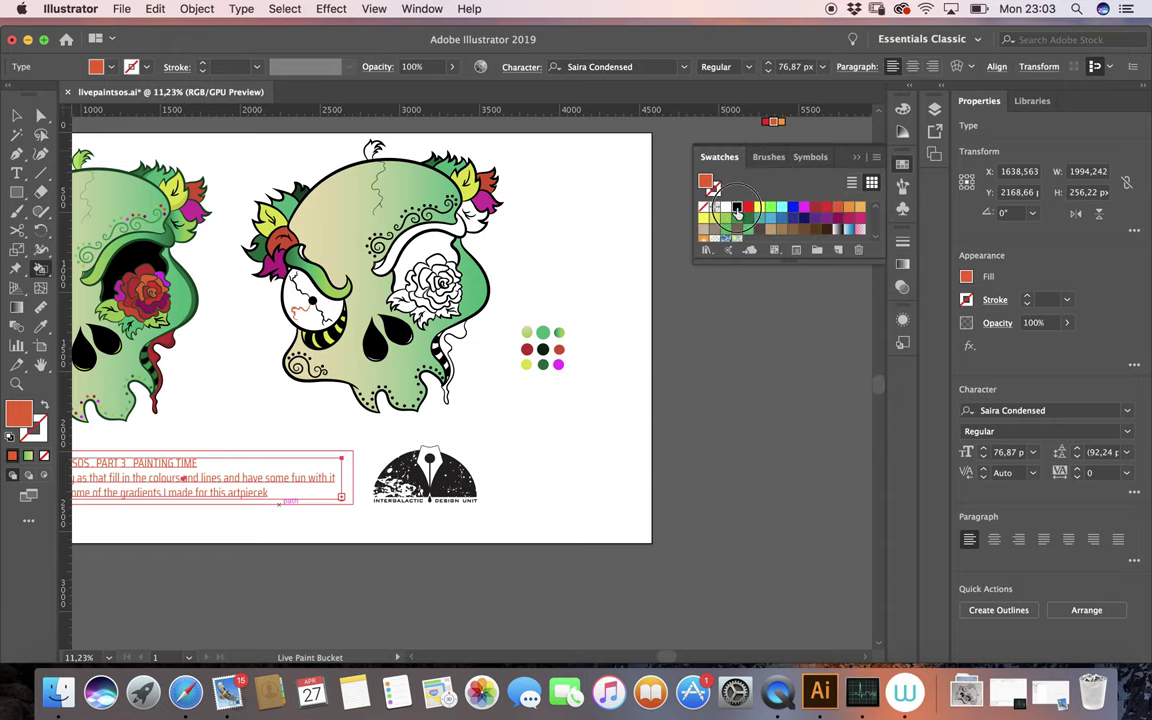
click(737, 207)
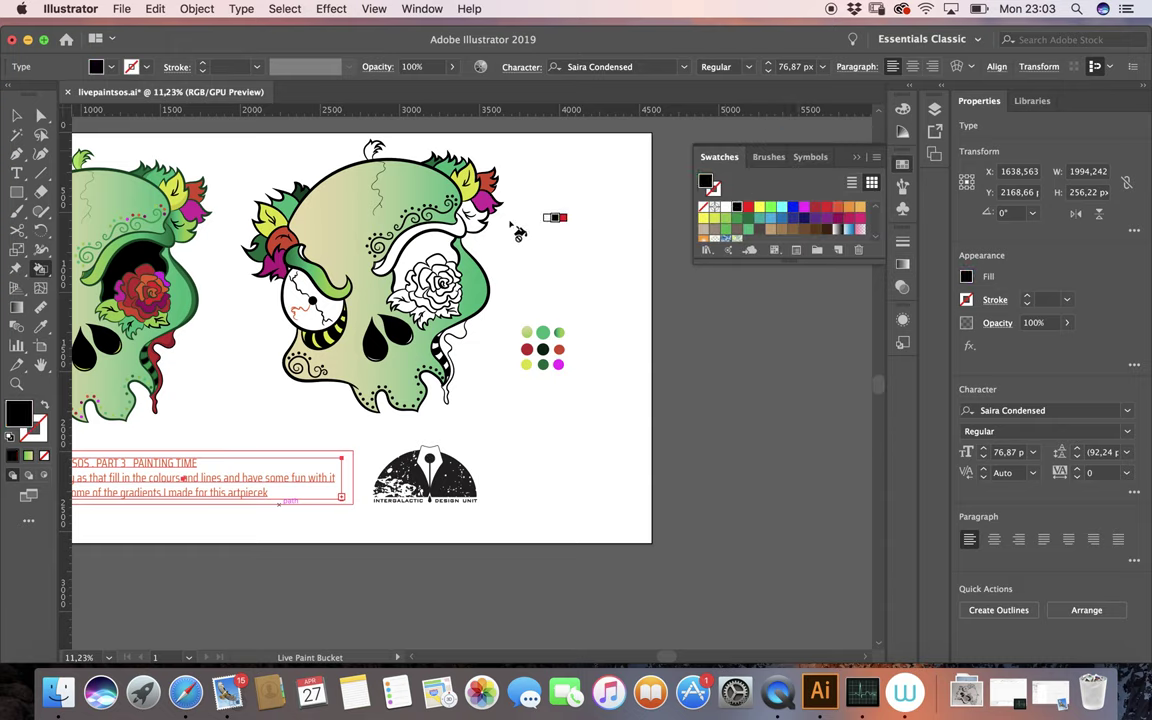
click(433, 228)
scroll(508, 461, down, 2)
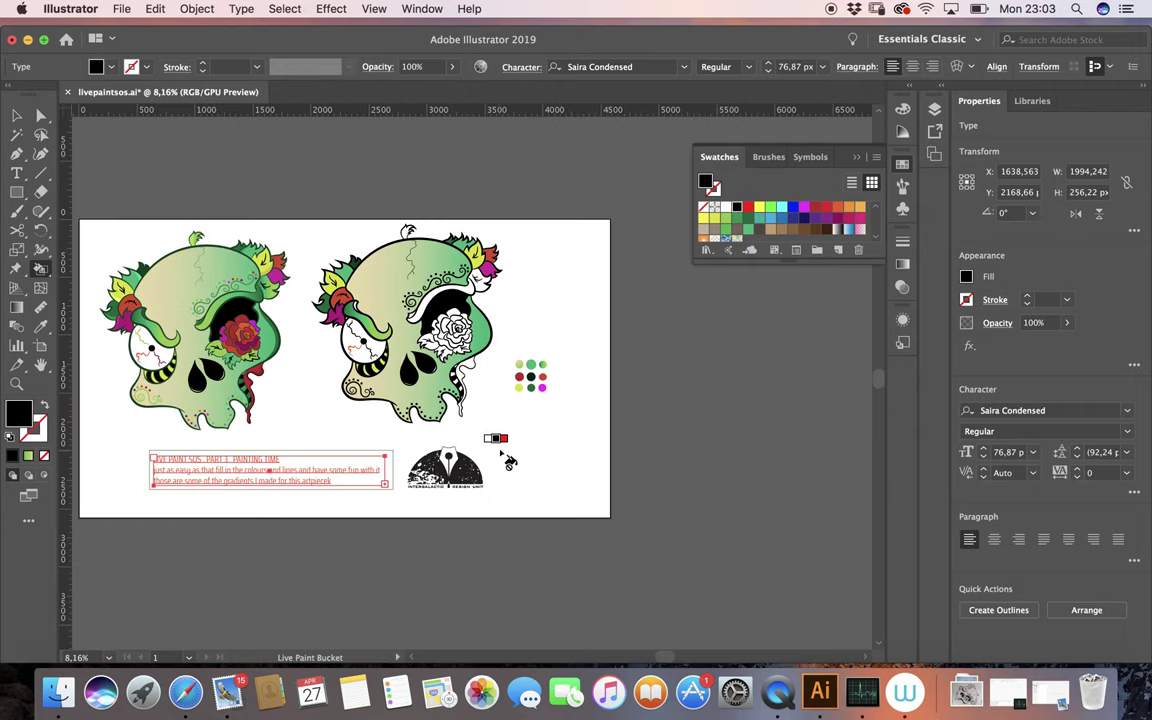
scroll(505, 458, left, 2)
scroll(503, 455, up, 5)
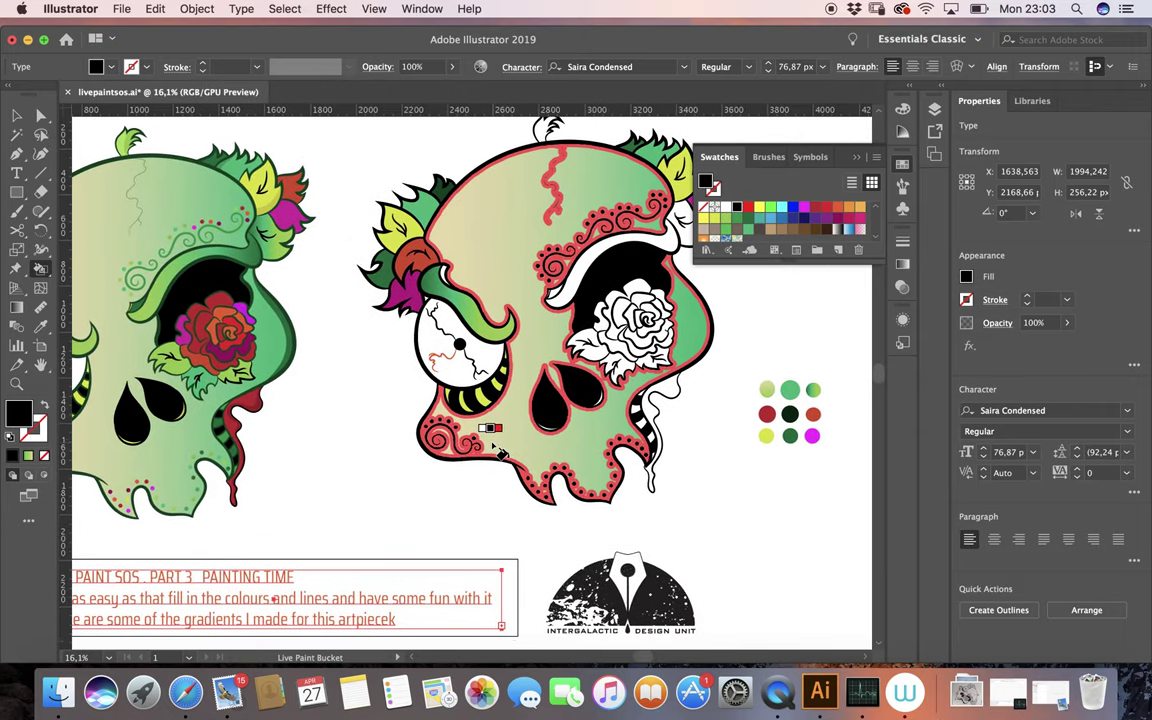
scroll(500, 452, down, 5)
scroll(500, 452, left, 3)
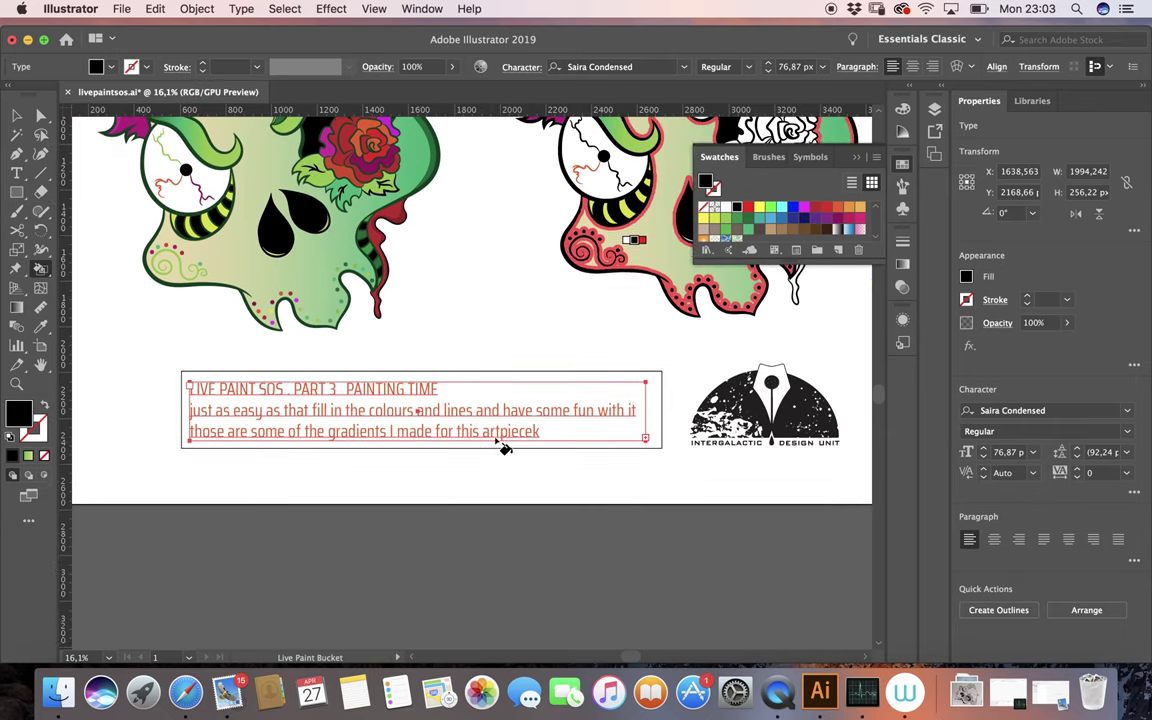
key(v)
click(19, 172)
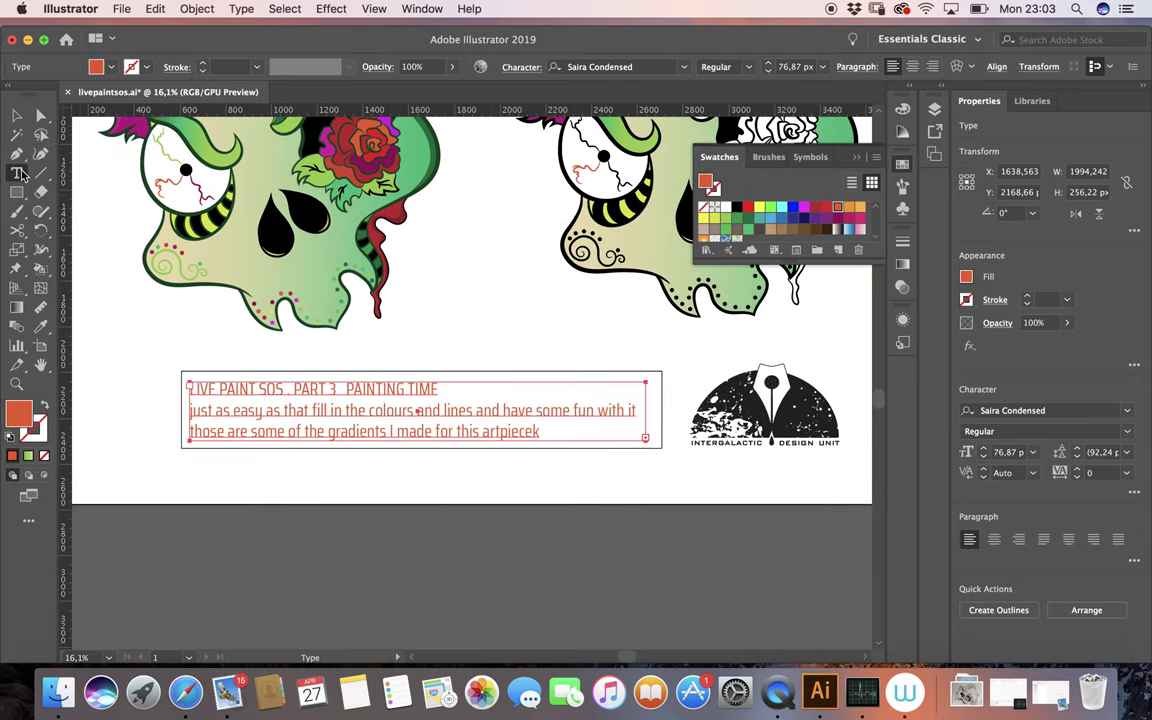
Delete the caption's two body lines, leaving only the title.
drag(540, 431, 186, 408)
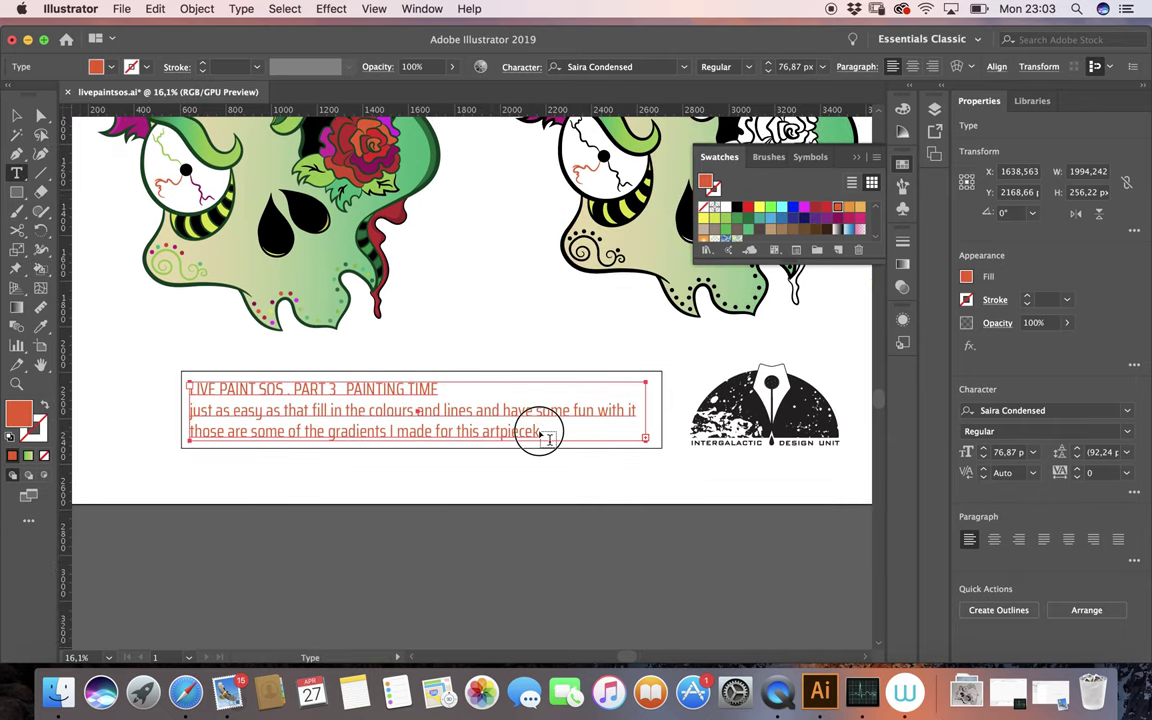
key(BackSpace)
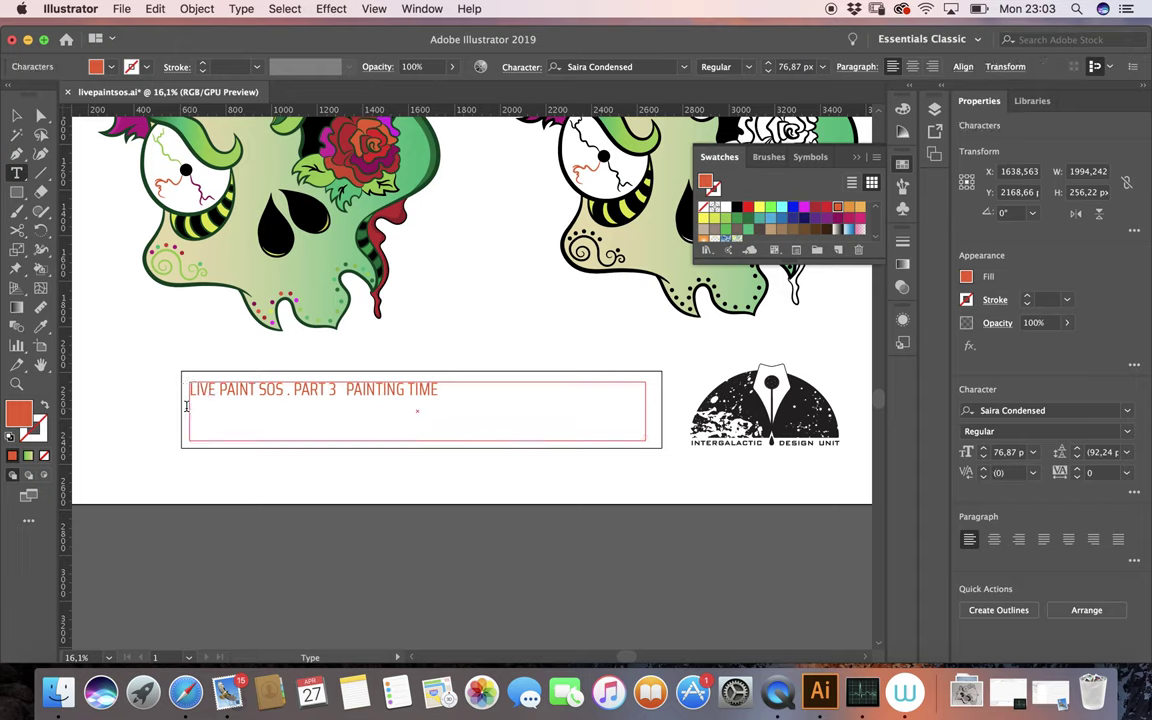
click(16, 115)
click(122, 387)
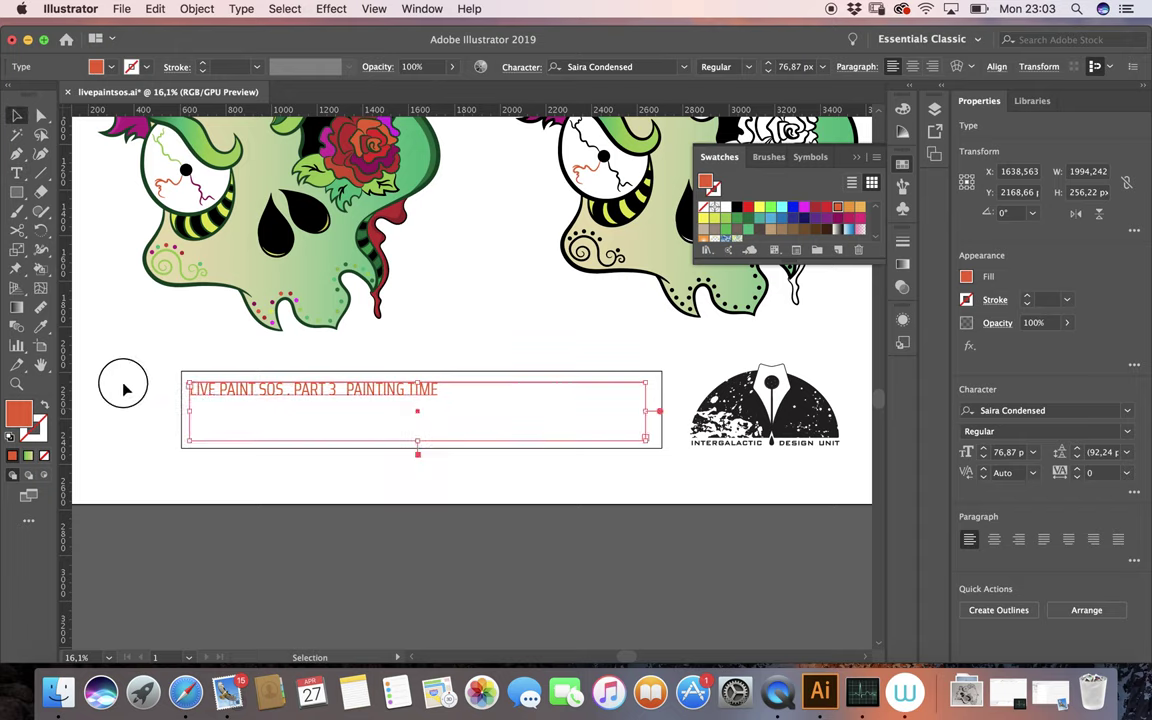
Make the title 'LIVE PAINT SOS . PART 3 PAINTING TIME' black.
click(16, 172)
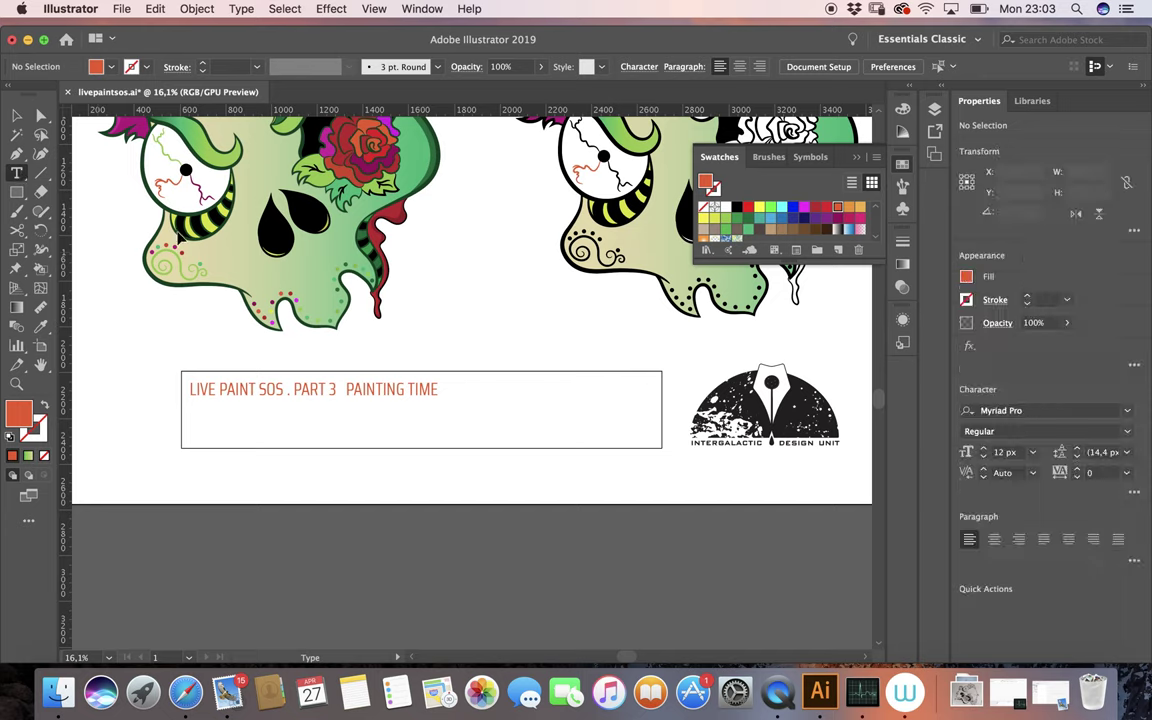
click(435, 385)
drag(437, 389, 180, 391)
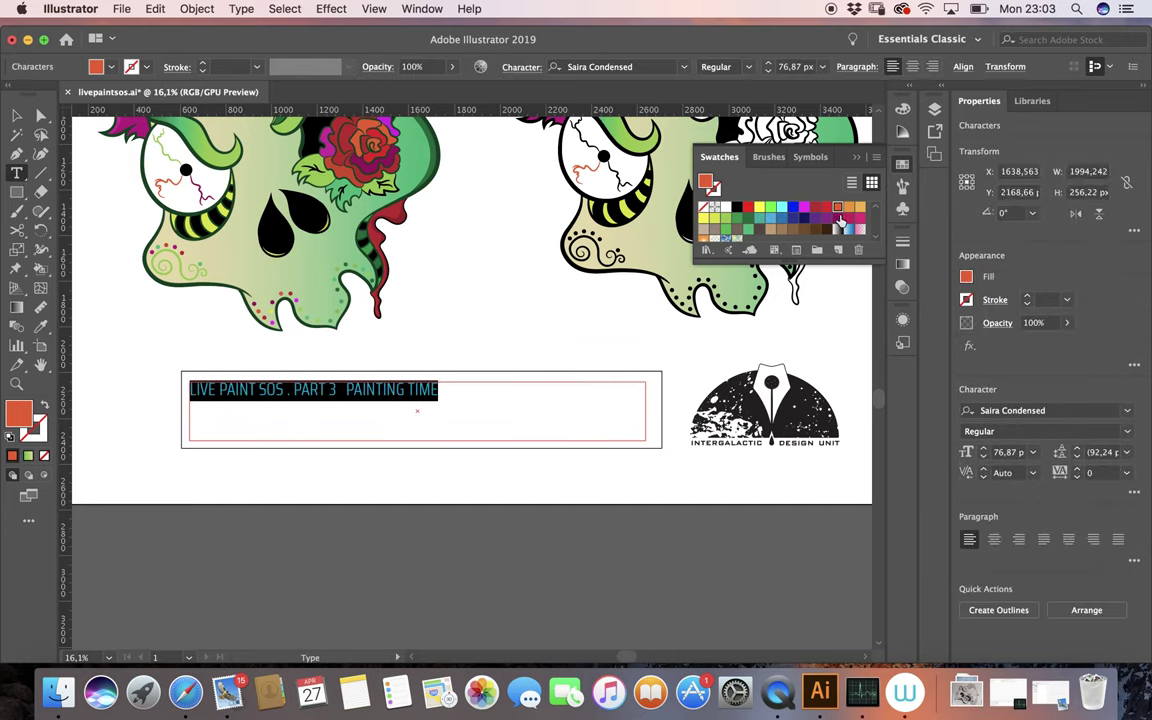
click(736, 206)
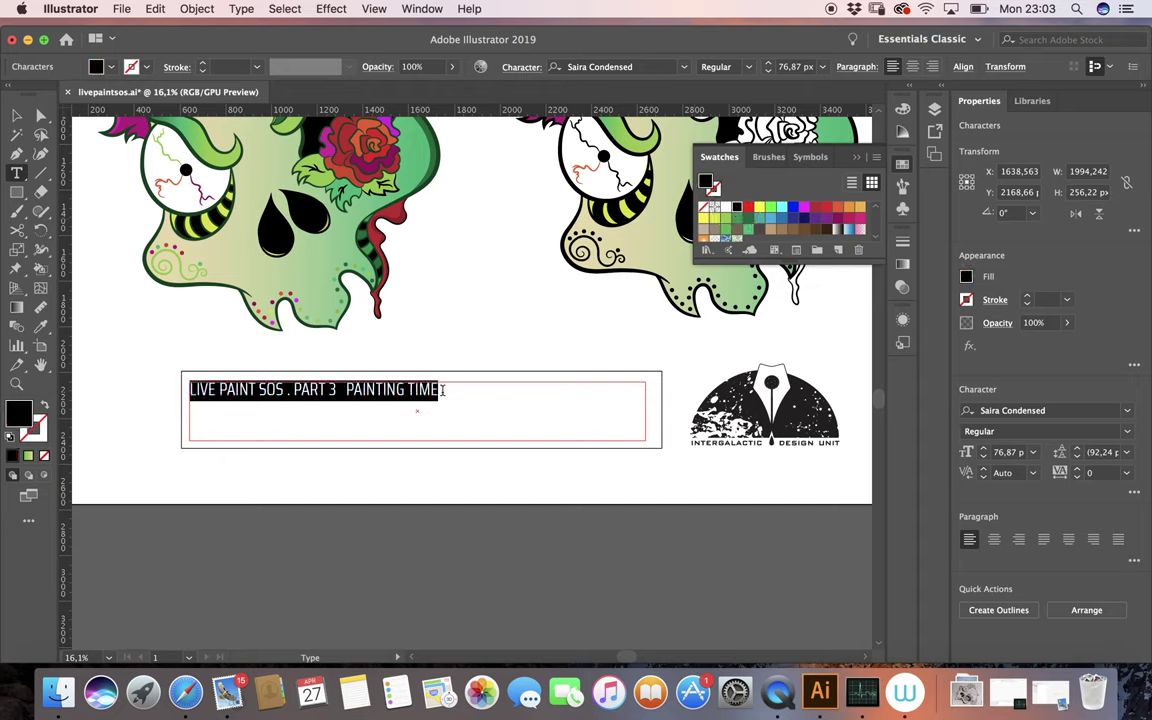
Type a trial caption line after the title, then delete it again.
click(443, 390)
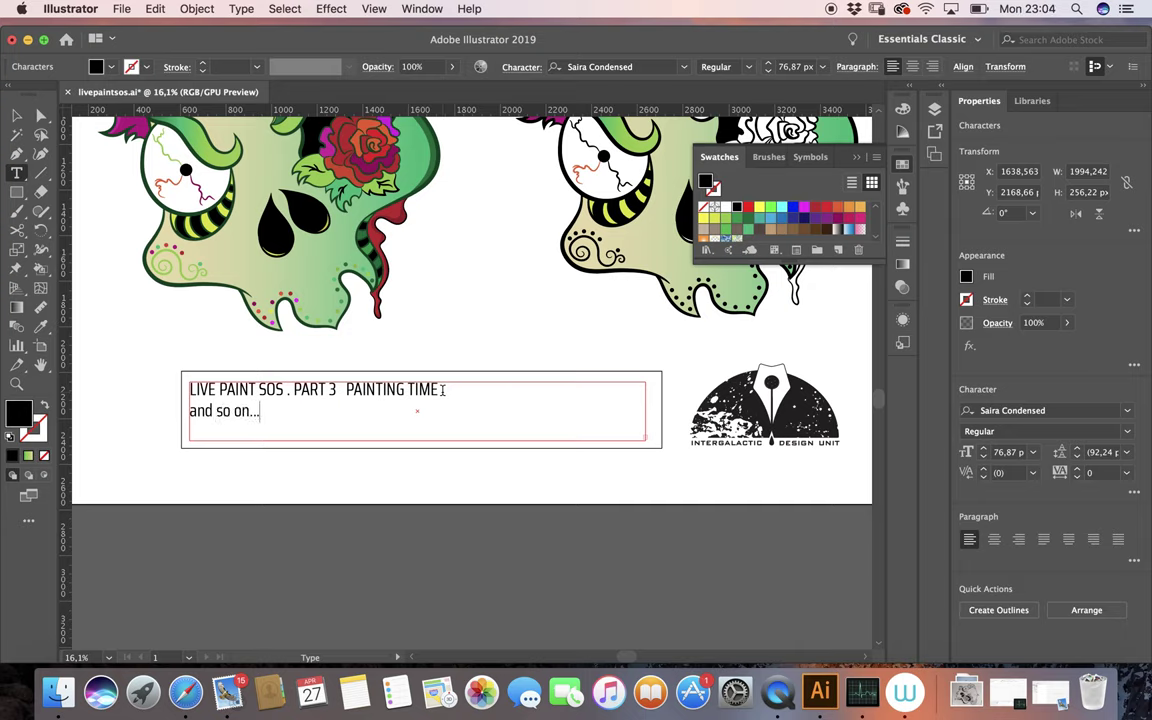
text(and so on...now)
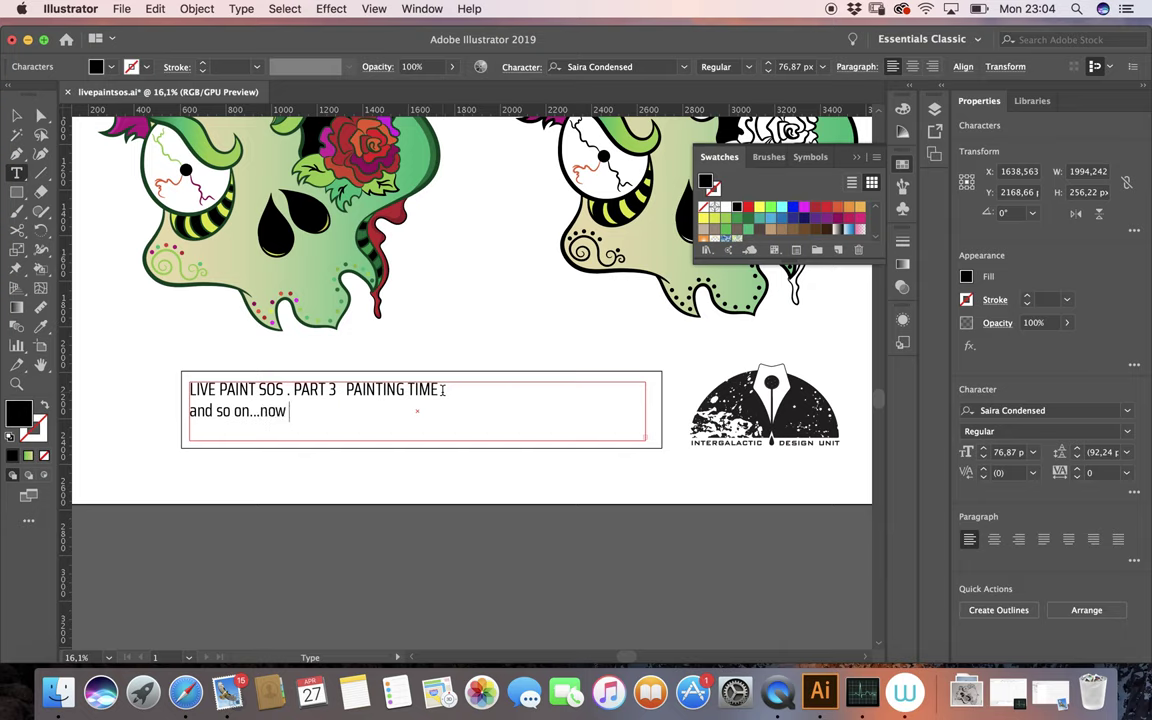
text(how to add some sc)
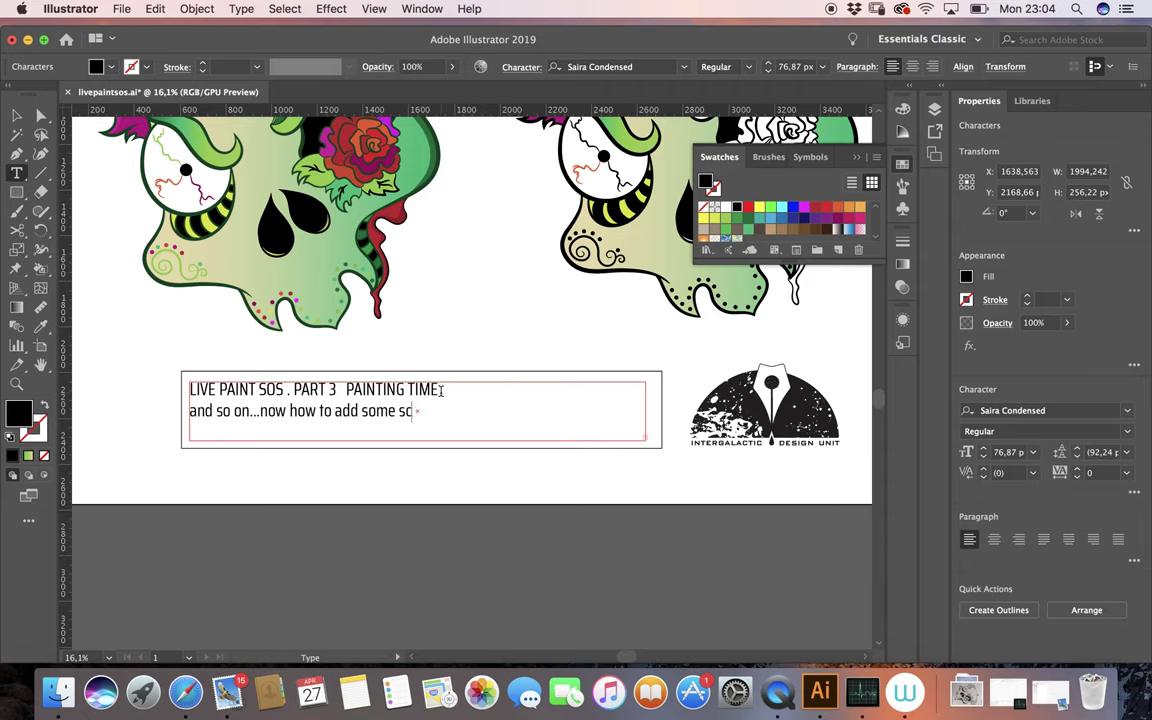
text(adow)
text(s and ligt)
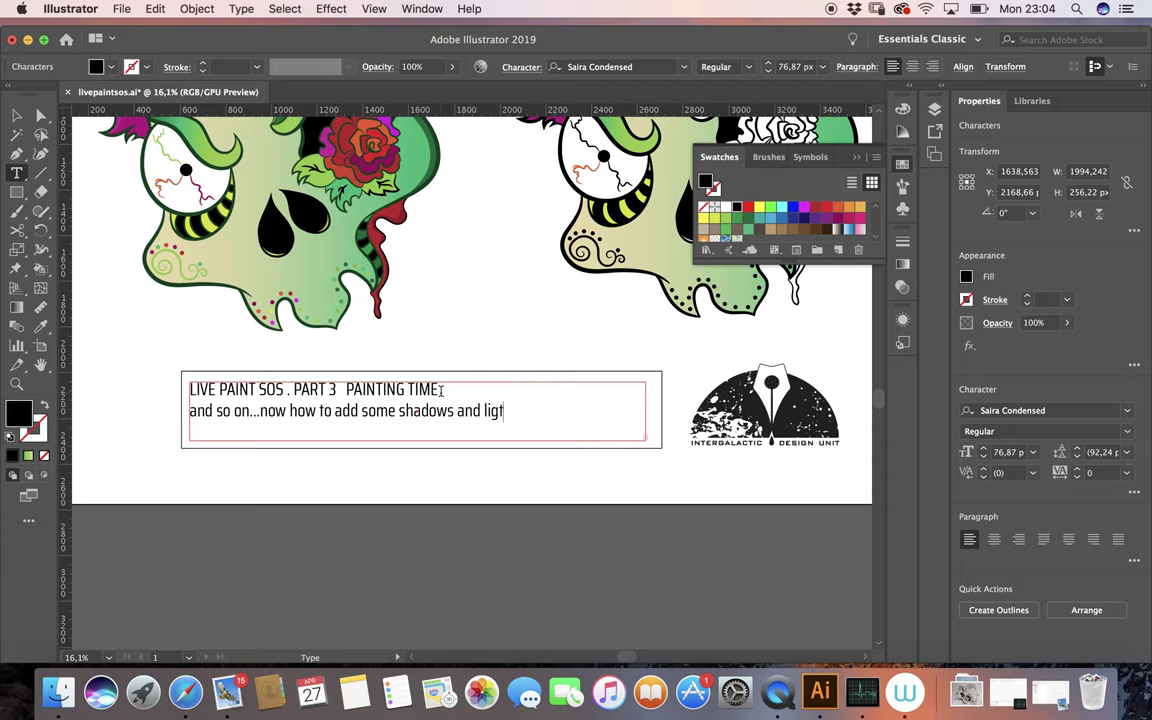
text(o )
text(makle)
text( your piece)
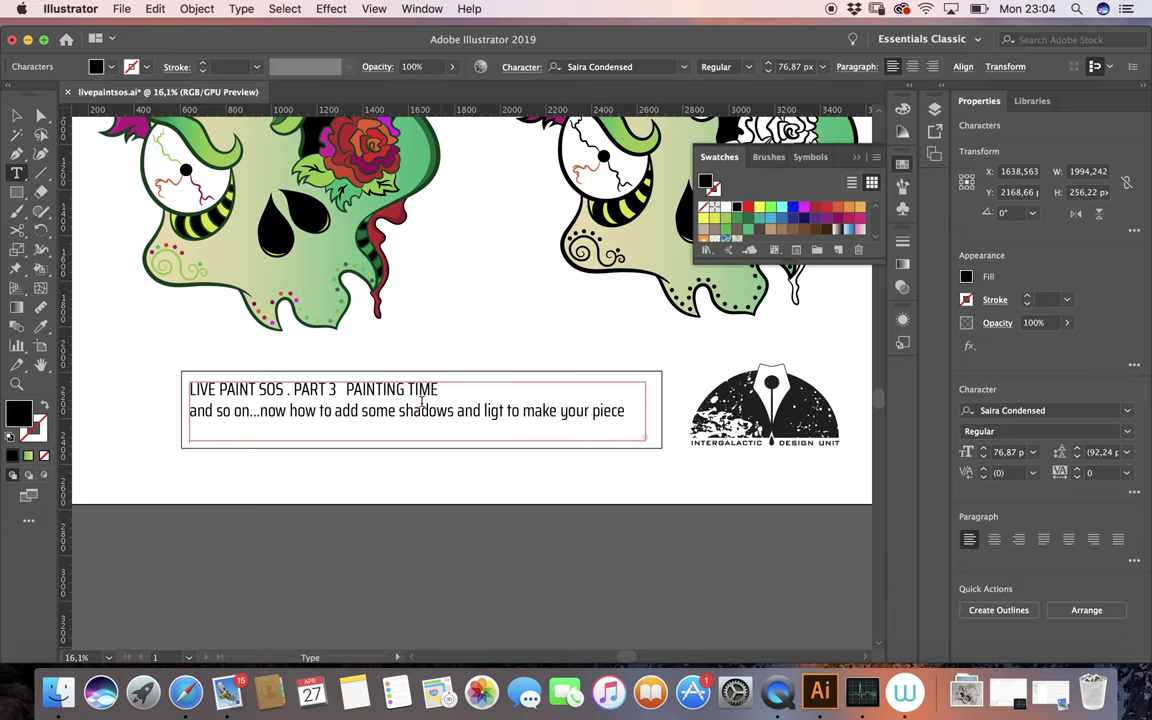
text(pop)
drag(189, 405, 249, 432)
key(BackSpace)
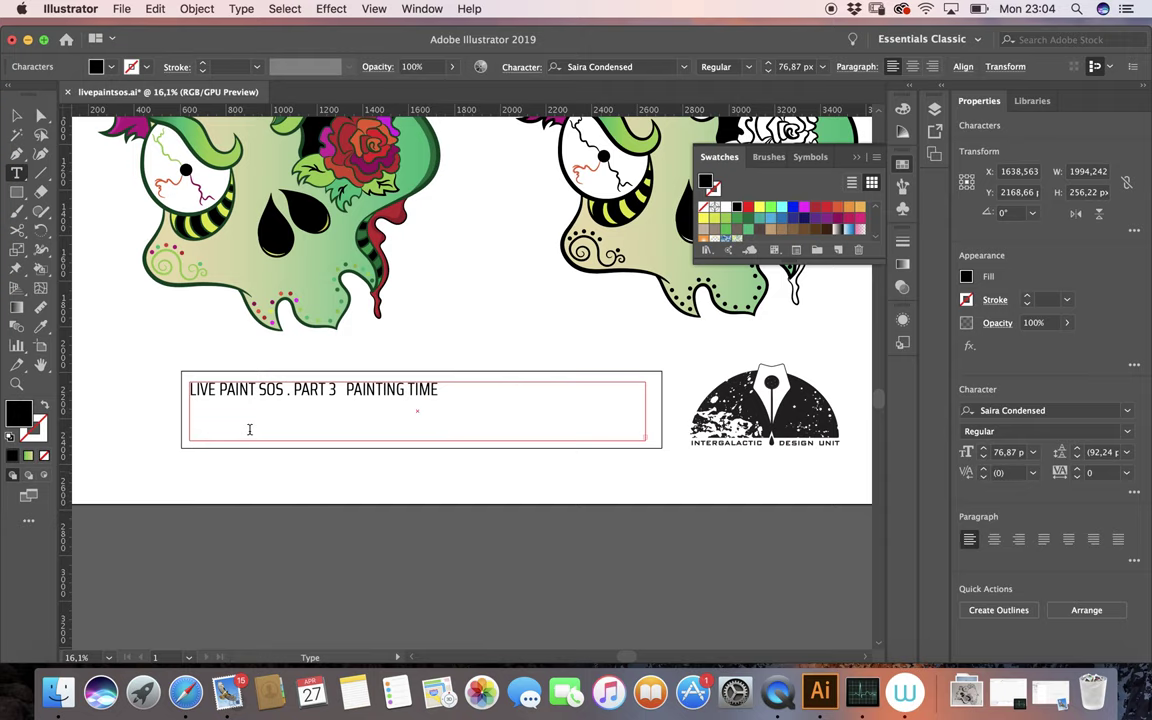
scroll(249, 430, up, 2)
click(18, 116)
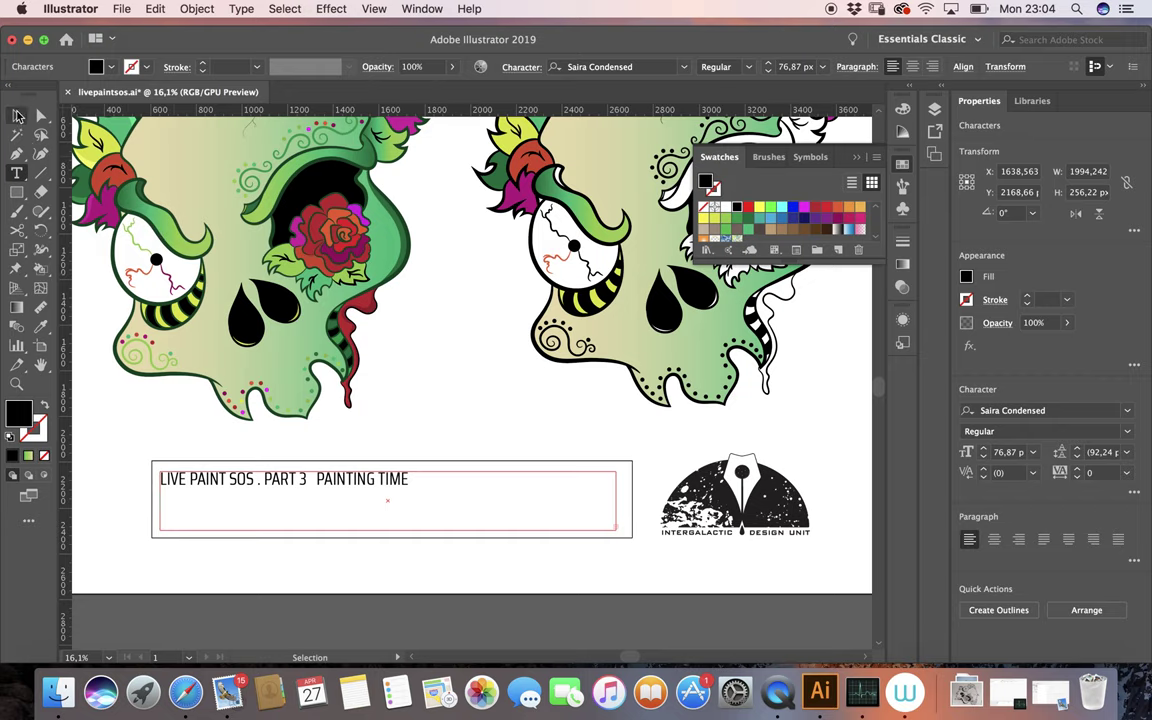
click(424, 380)
scroll(424, 380, up, 3)
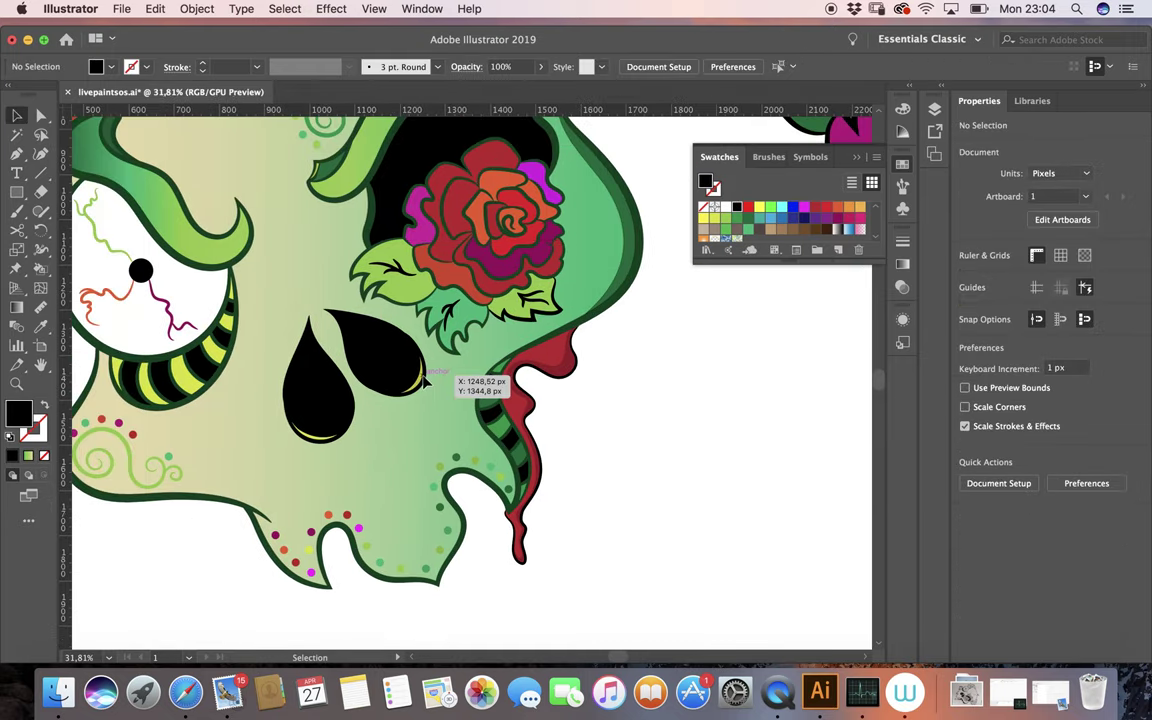
scroll(424, 380, up, 2)
scroll(424, 380, left, 2)
scroll(140, 305, up, 5)
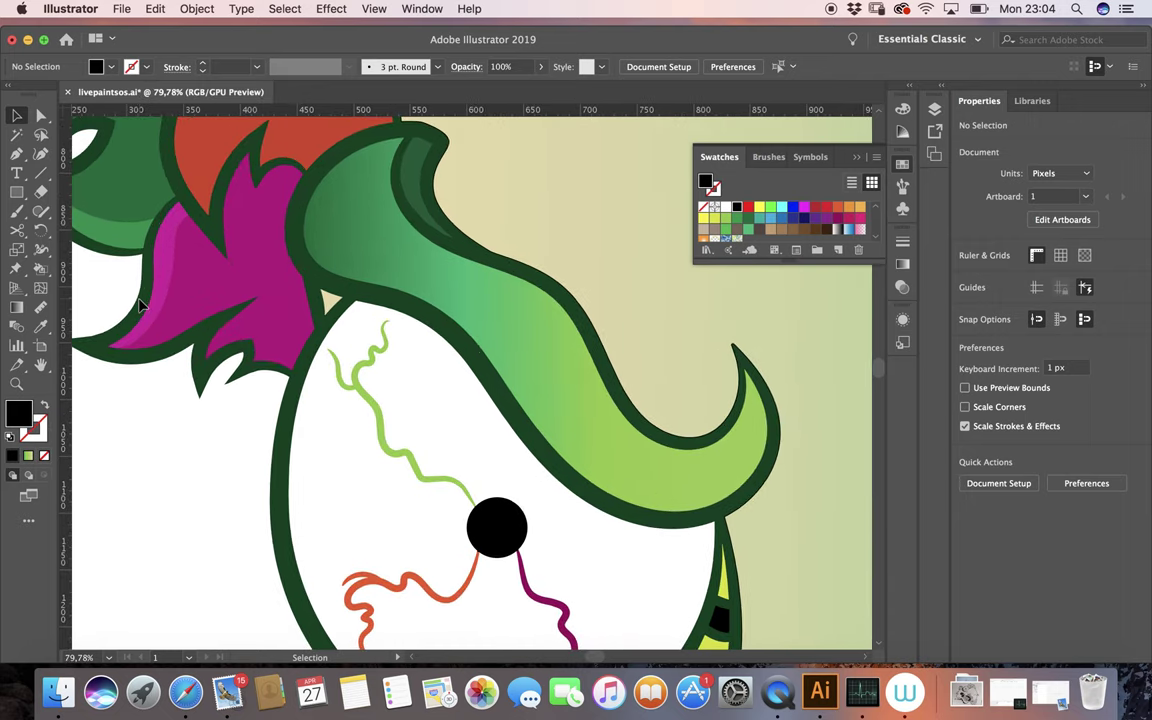
scroll(140, 305, up, 2)
scroll(140, 305, left, 2)
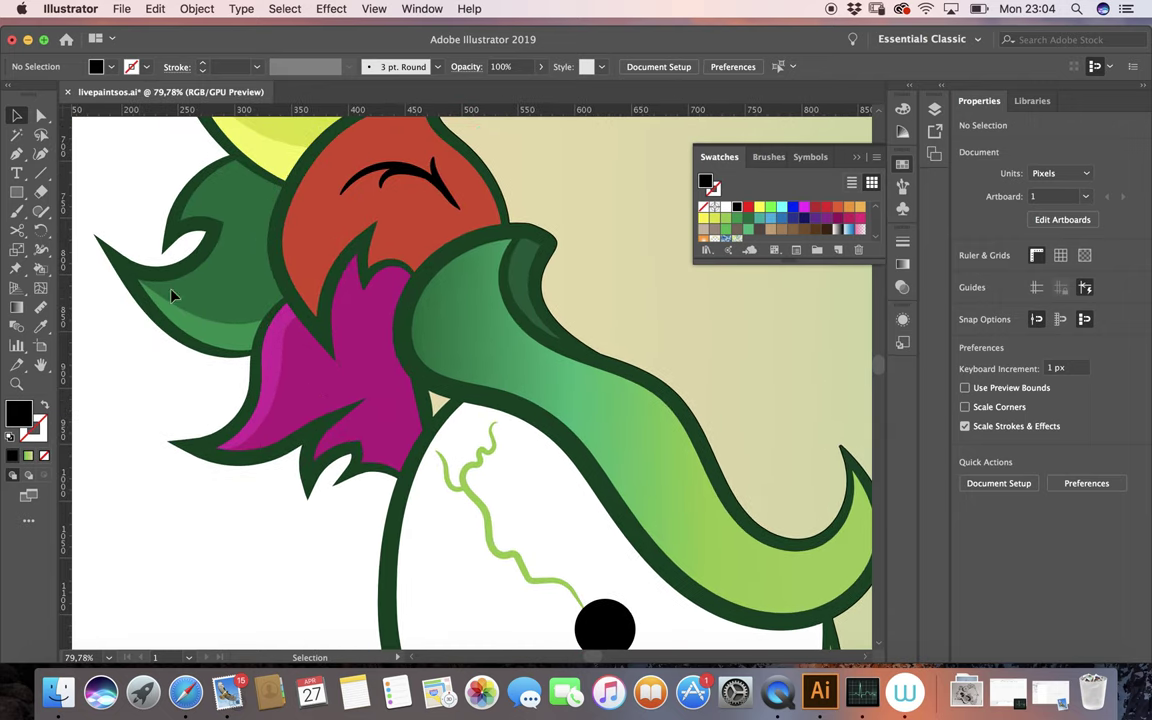
scroll(201, 343, down, 1)
scroll(201, 343, down, 4)
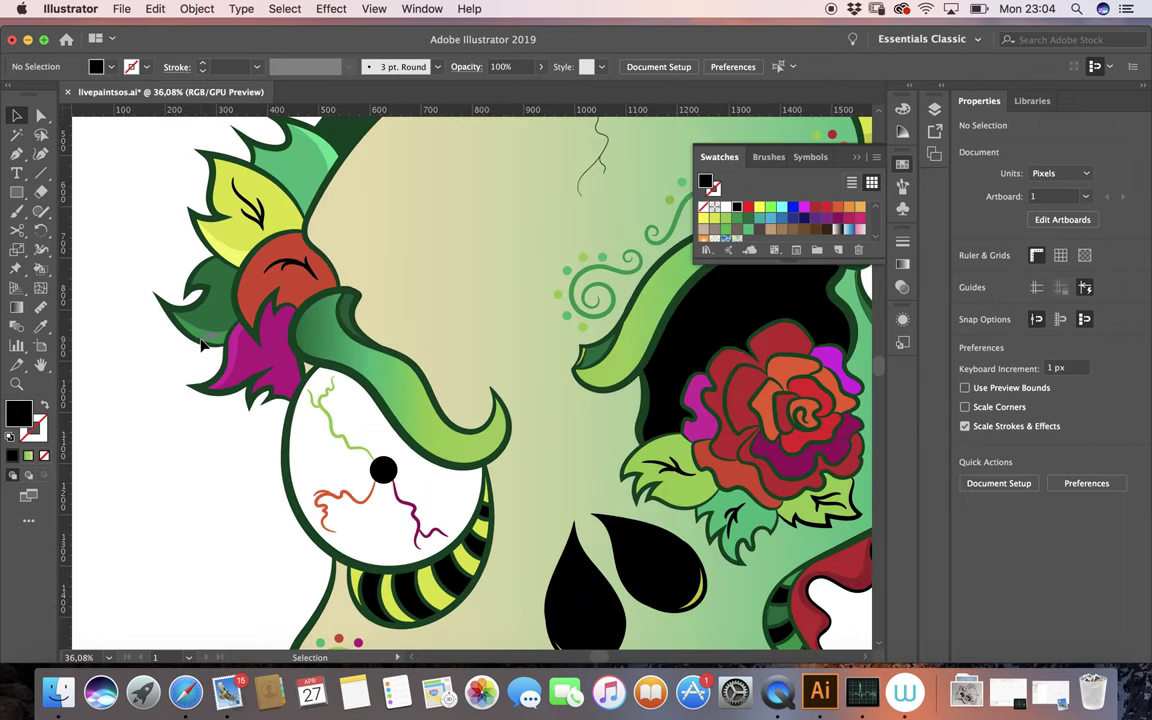
scroll(201, 343, right, 5)
scroll(201, 343, down, 2)
scroll(226, 340, down, 3)
scroll(226, 340, right, 2)
scroll(377, 400, up, 3)
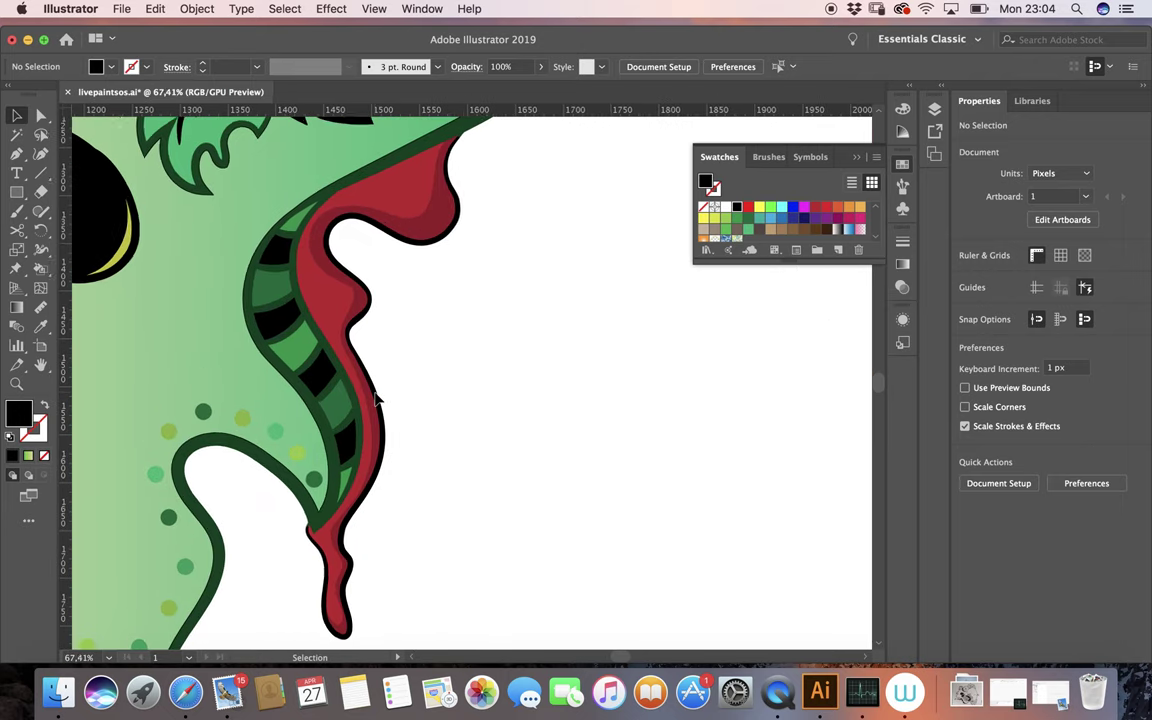
scroll(415, 192, down, 3)
scroll(415, 192, down, 4)
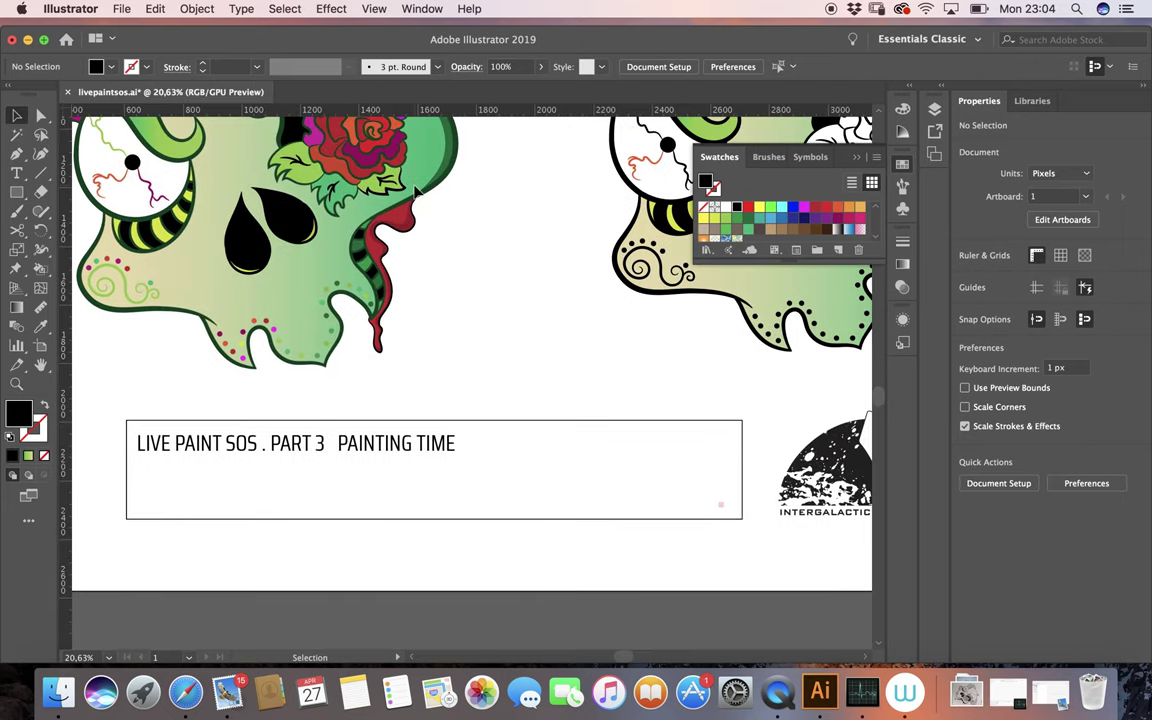
scroll(413, 190, up, 3)
scroll(411, 188, up, 2)
scroll(411, 188, up, 2)
scroll(406, 193, up, 2)
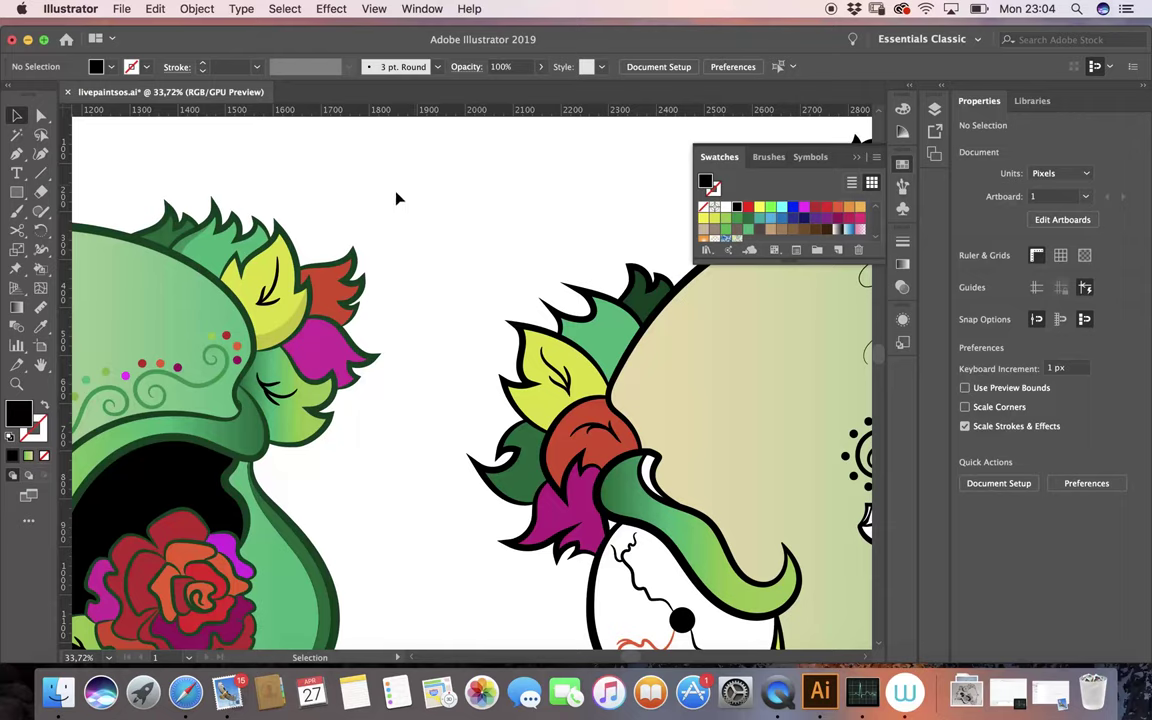
scroll(284, 248, down, 2)
scroll(318, 283, down, 4)
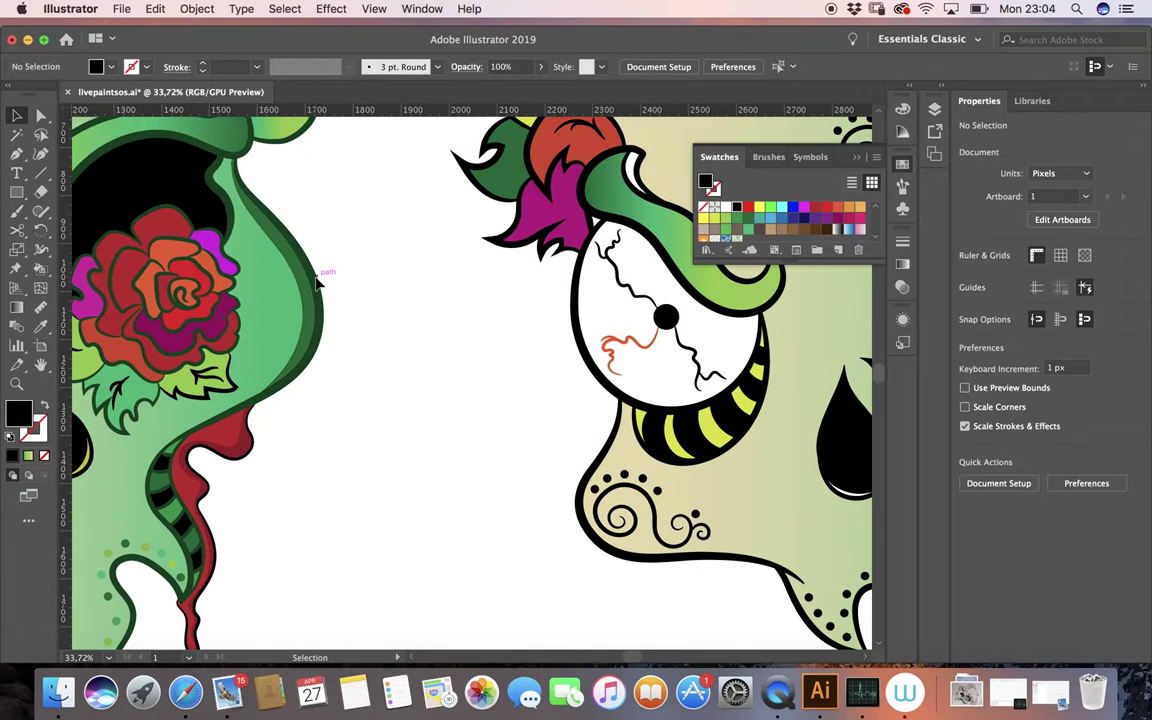
scroll(318, 283, down, 5)
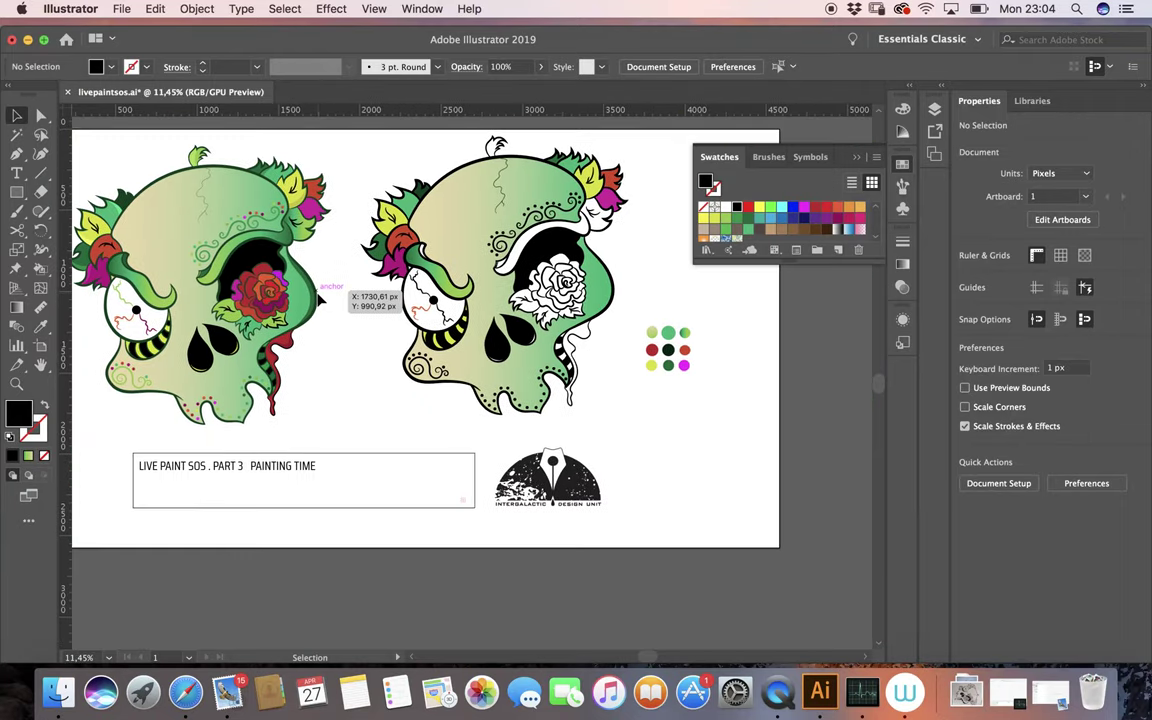
scroll(318, 288, right, 5)
scroll(110, 375, left, 5)
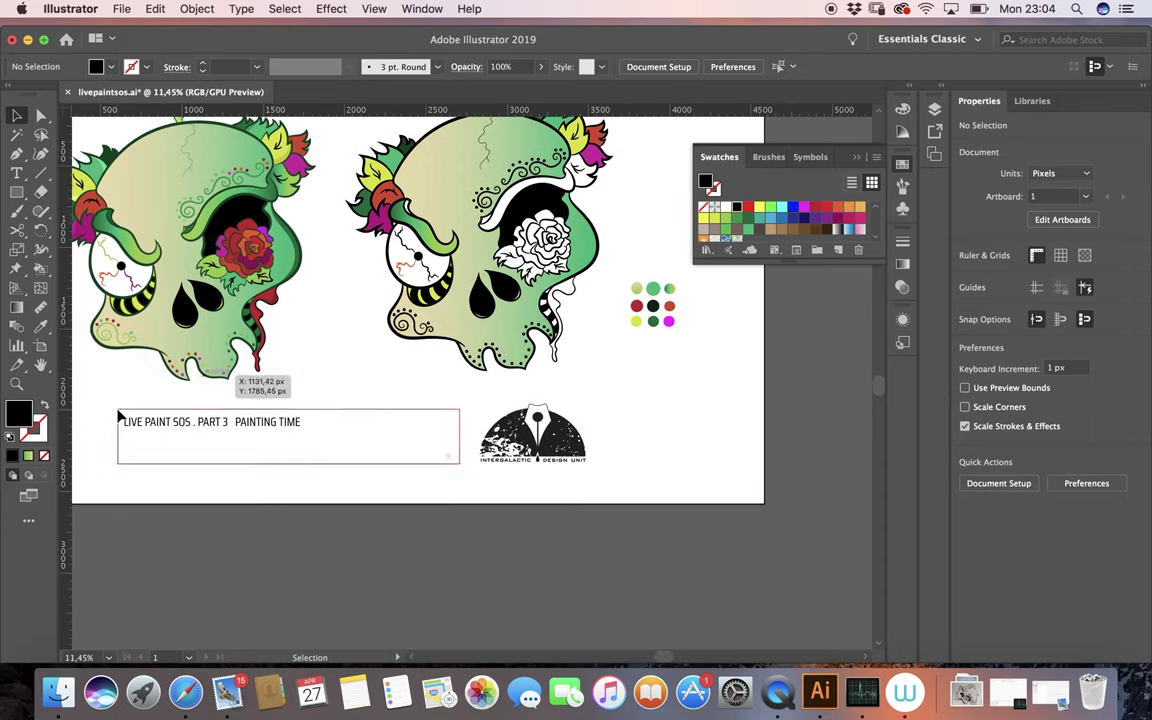
scroll(110, 375, down, 2)
click(18, 176)
Replace the caption's knife-tool line with 'expand your work' under the title.
click(332, 397)
text(we will do this with the knive tool....but first)
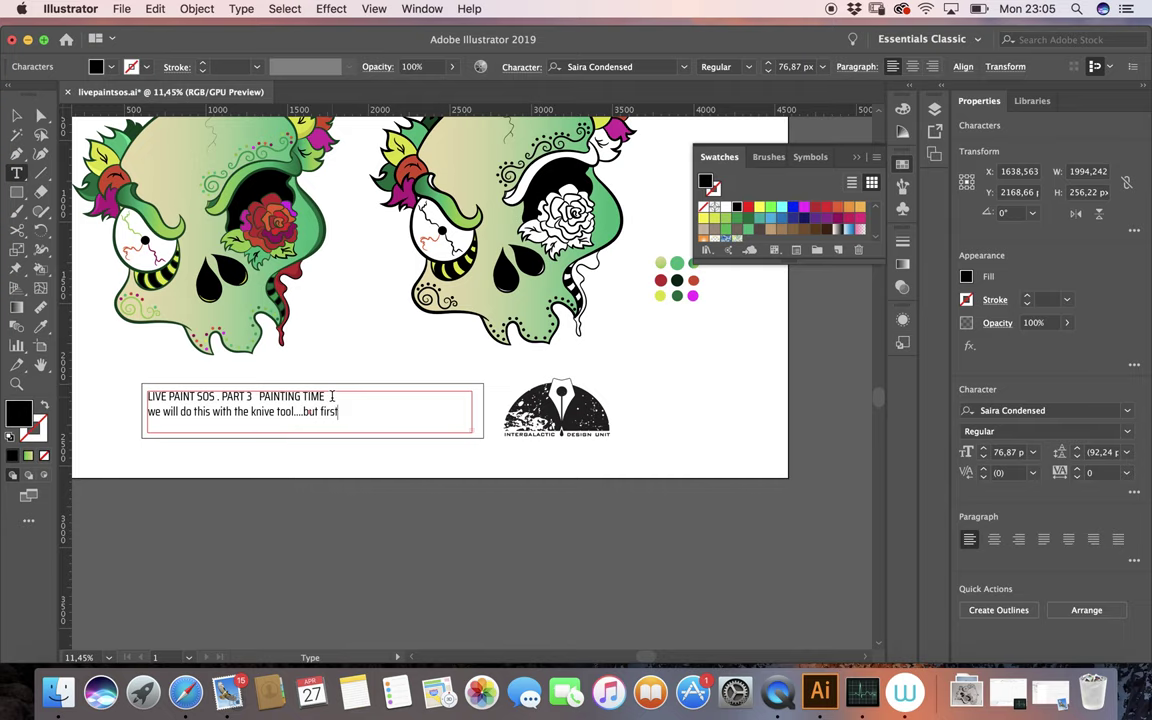
key(super+equal)
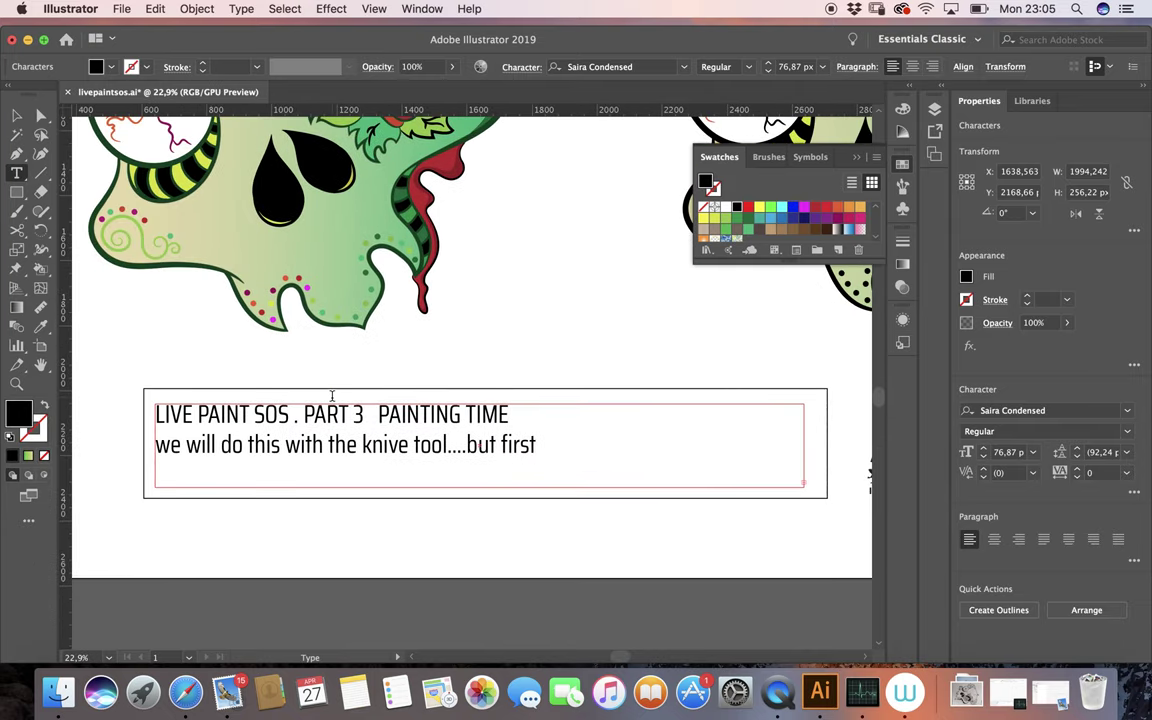
key(BackSpace)
key(BackSpace)
key(BackSpace)
key(BackSpace)
key(BackSpace)
key(BackSpace)
key(BackSpace)
key(BackSpace)
key(BackSpace)
key(BackSpace)
key(BackSpace)
key(BackSpace)
key(BackSpace)
key(BackSpace)
key(BackSpace)
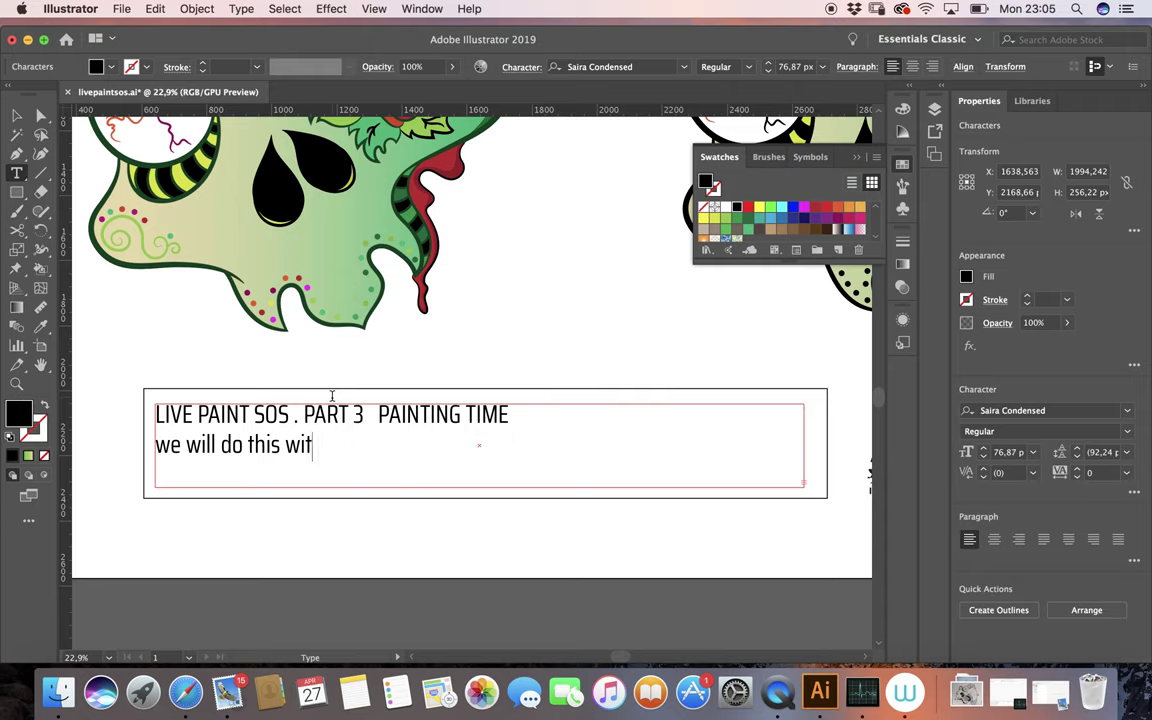
key(BackSpace)
key(BackSpace)
key(BackSpace)
key(BackSpace)
key(BackSpace)
key(BackSpace)
key(BackSpace)
key(BackSpace)
key(BackSpace)
key(BackSpace)
key(BackSpace)
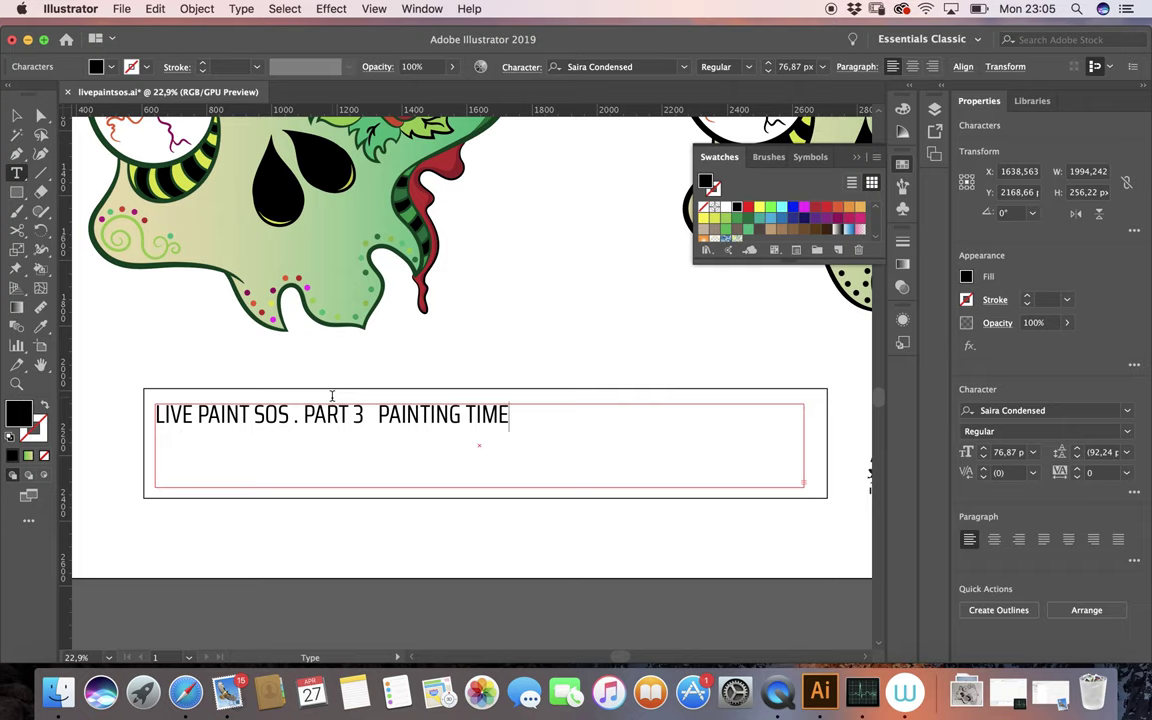
text(expand)
key(BackSpace)
key(BackSpace)
key(BackSpace)
key(BackSpace)
key(BackSpace)
key(Return)
text(expand your )
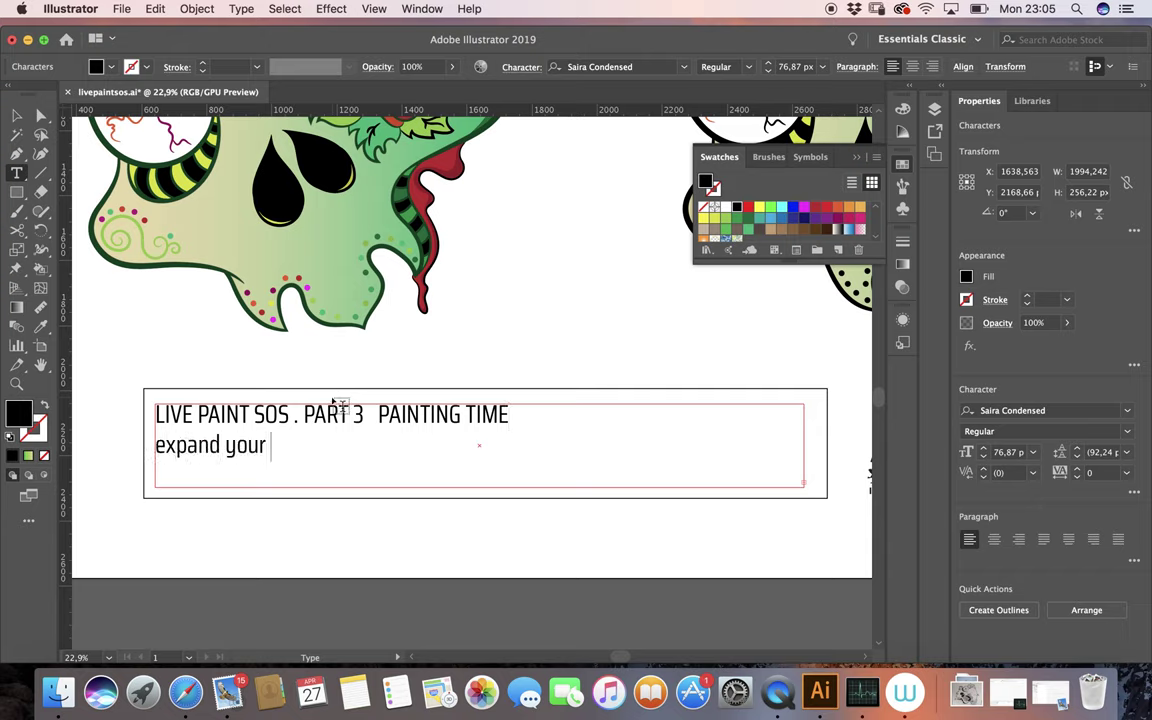
text(work)
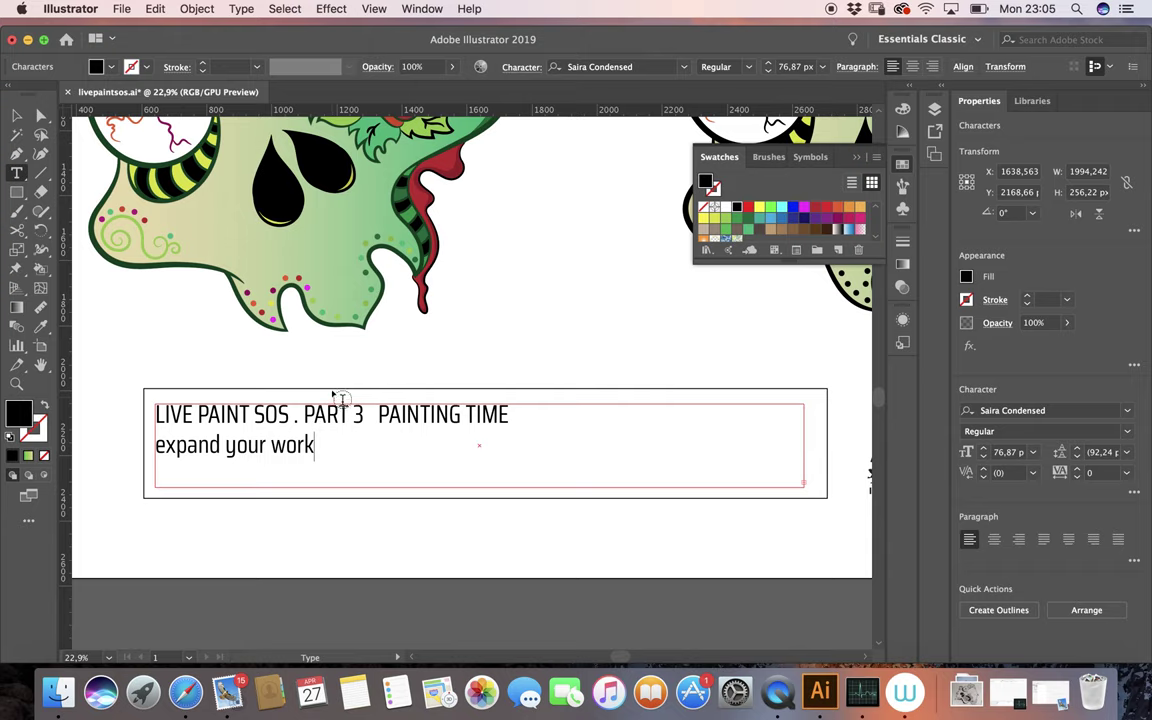
click(16, 115)
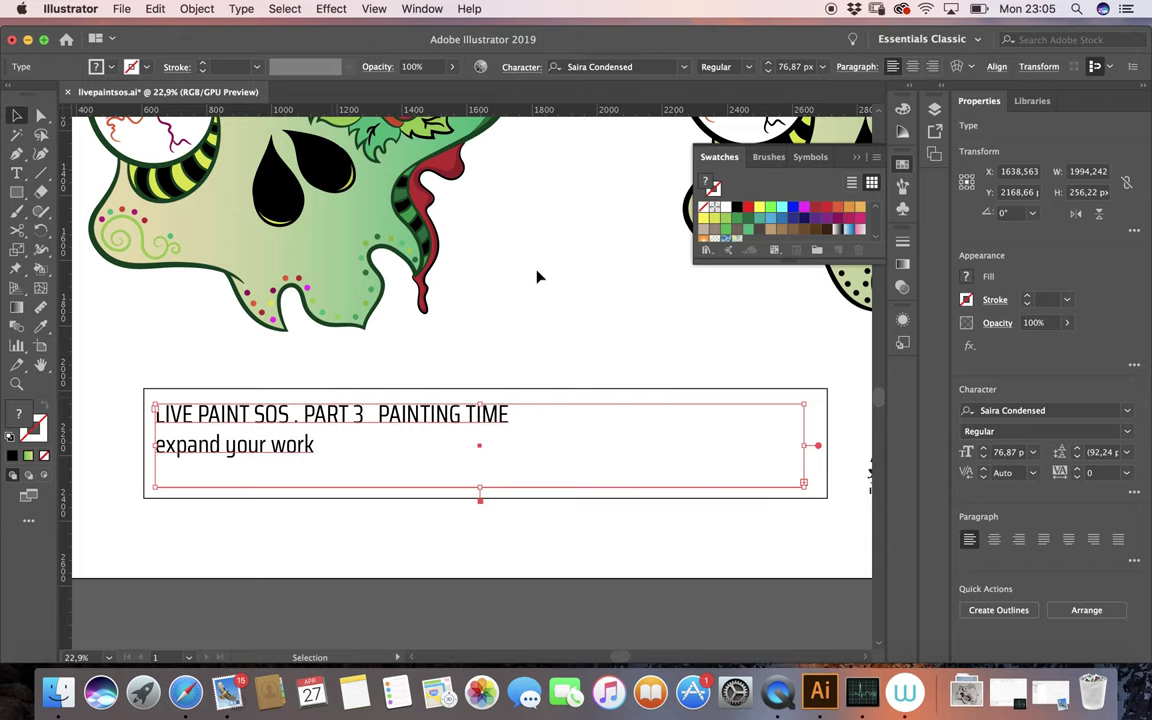
click(535, 271)
scroll(535, 271, down, 2)
scroll(537, 269, right, 3)
scroll(538, 267, down, 3)
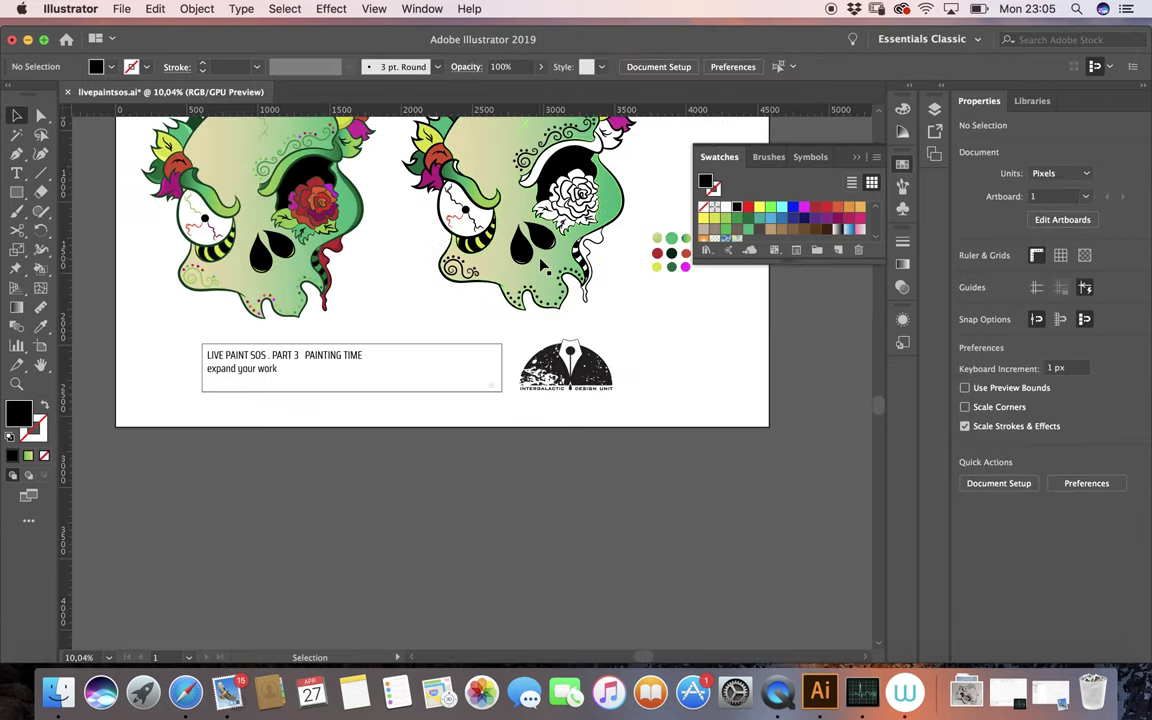
Expand the right-hand skull's Live Paint into plain paths, keeping Object, Fill and Stroke checked.
scroll(540, 265, down, 2)
mouse_move(346, 130)
mouse_down()
mouse_move(450, 250)
mouse_move(535, 379)
mouse_up()
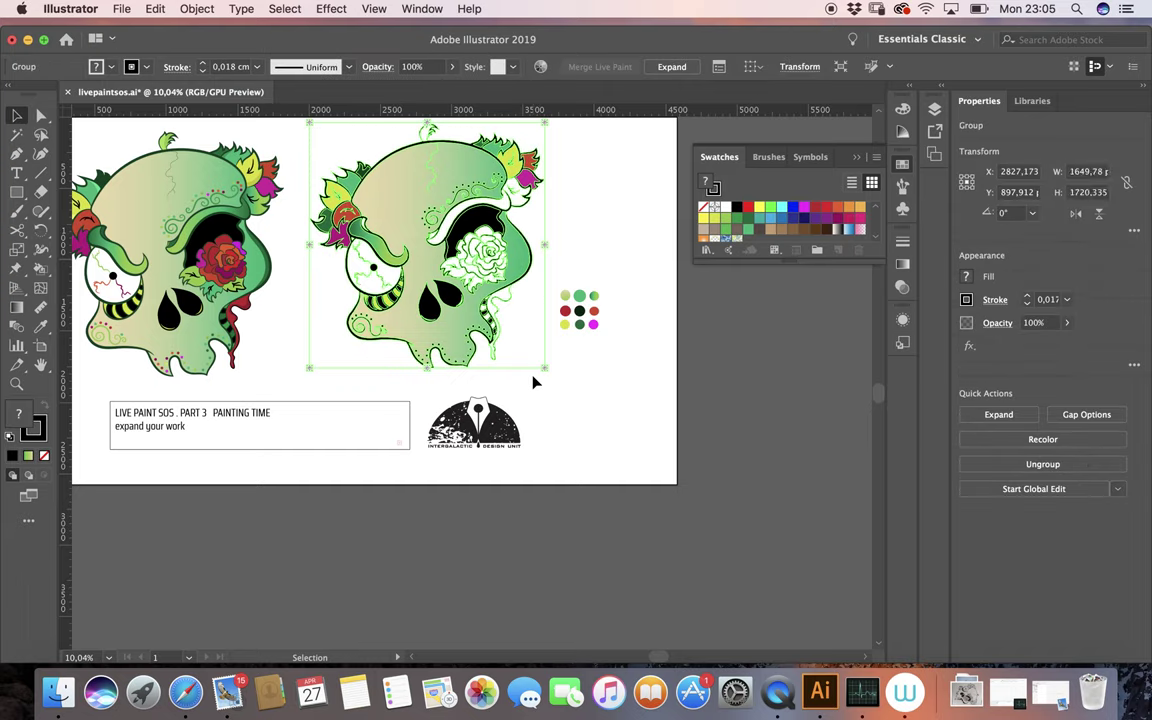
click(204, 14)
mouse_move(202, 113)
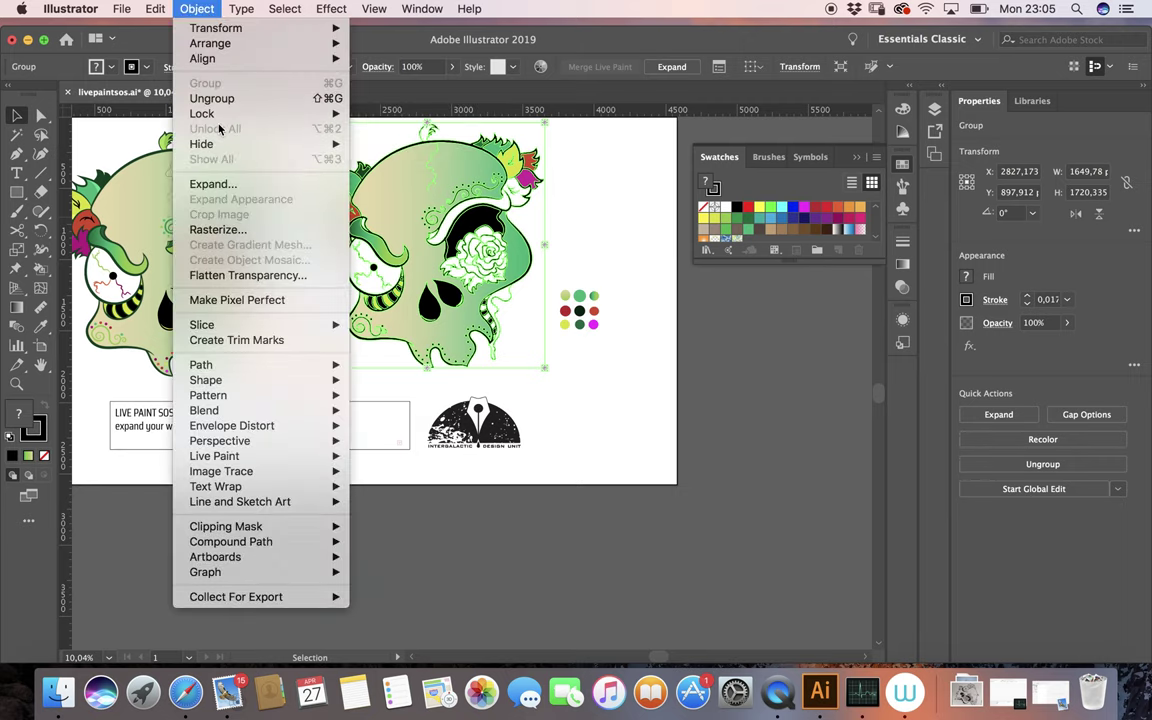
click(214, 184)
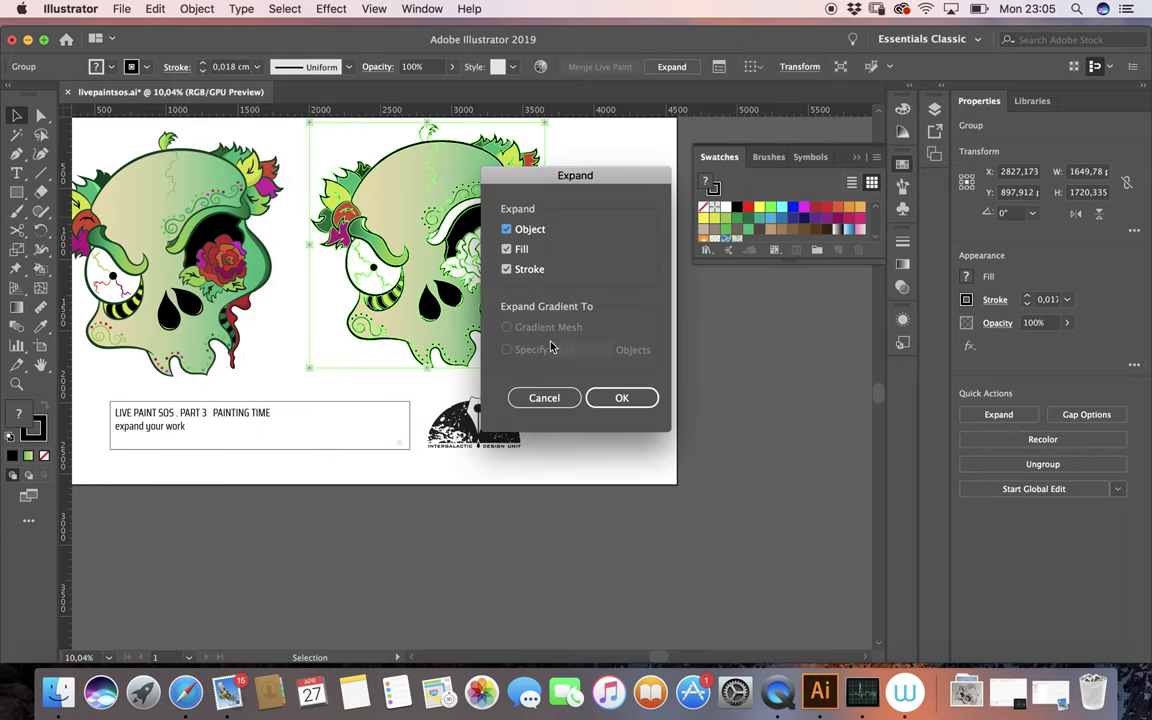
click(620, 398)
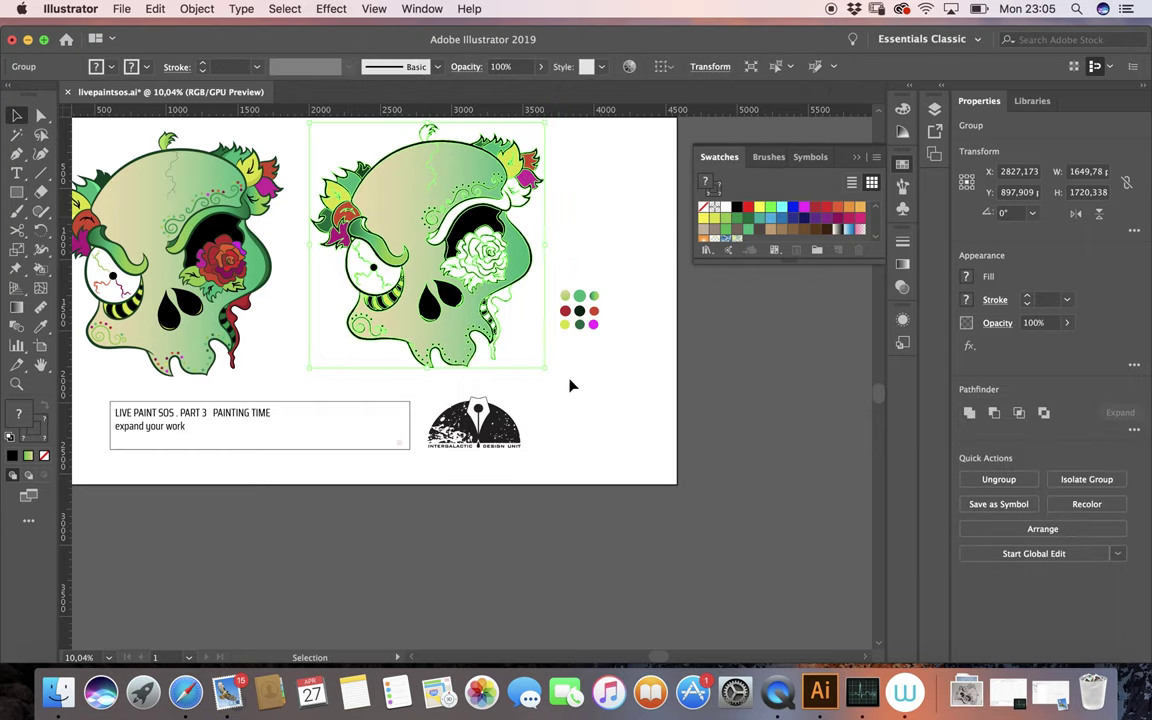
click(570, 386)
click(518, 290)
click(579, 378)
scroll(579, 378, left, 5)
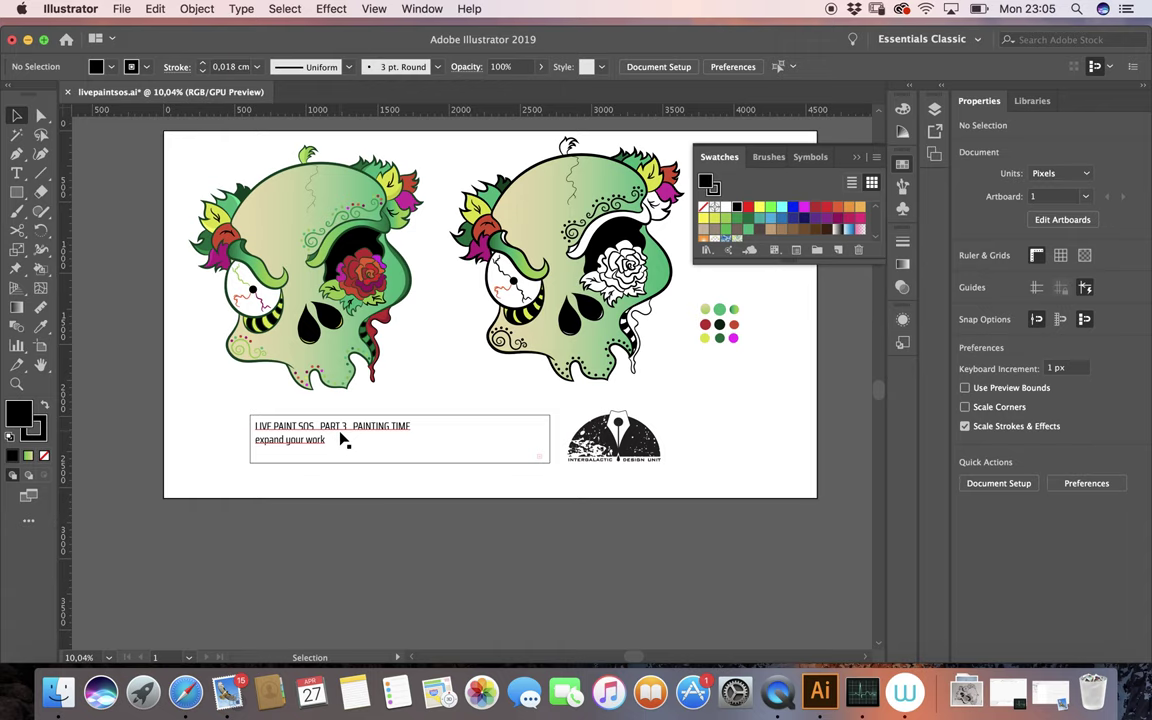
Replace the caption line 'expand your work' with 'now we will use the knive tool', then zoom in on the right skull.
scroll(334, 417, up, 1)
click(18, 173)
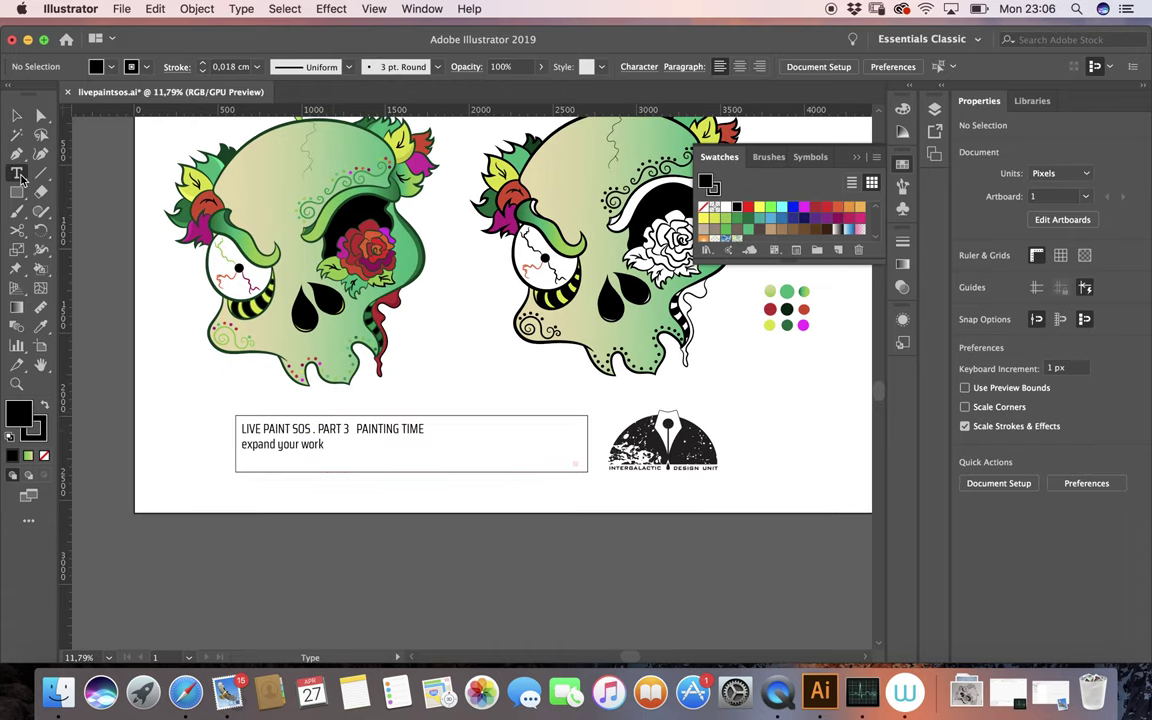
drag(324, 444, 237, 440)
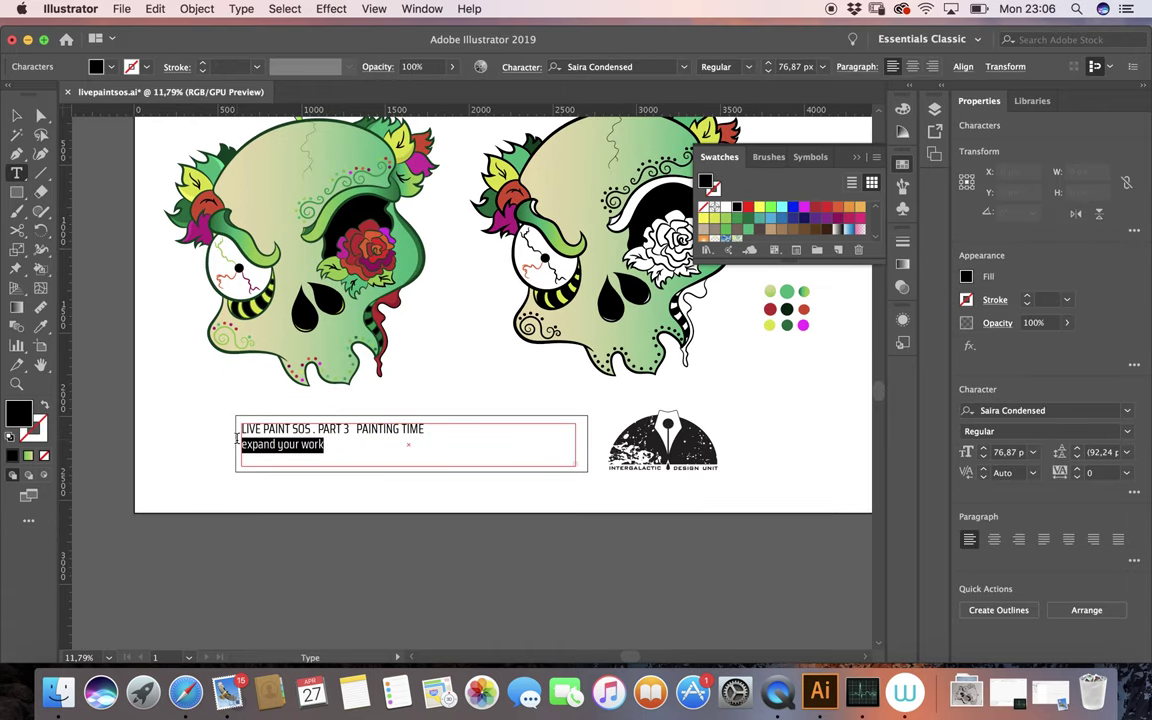
key(BackSpace)
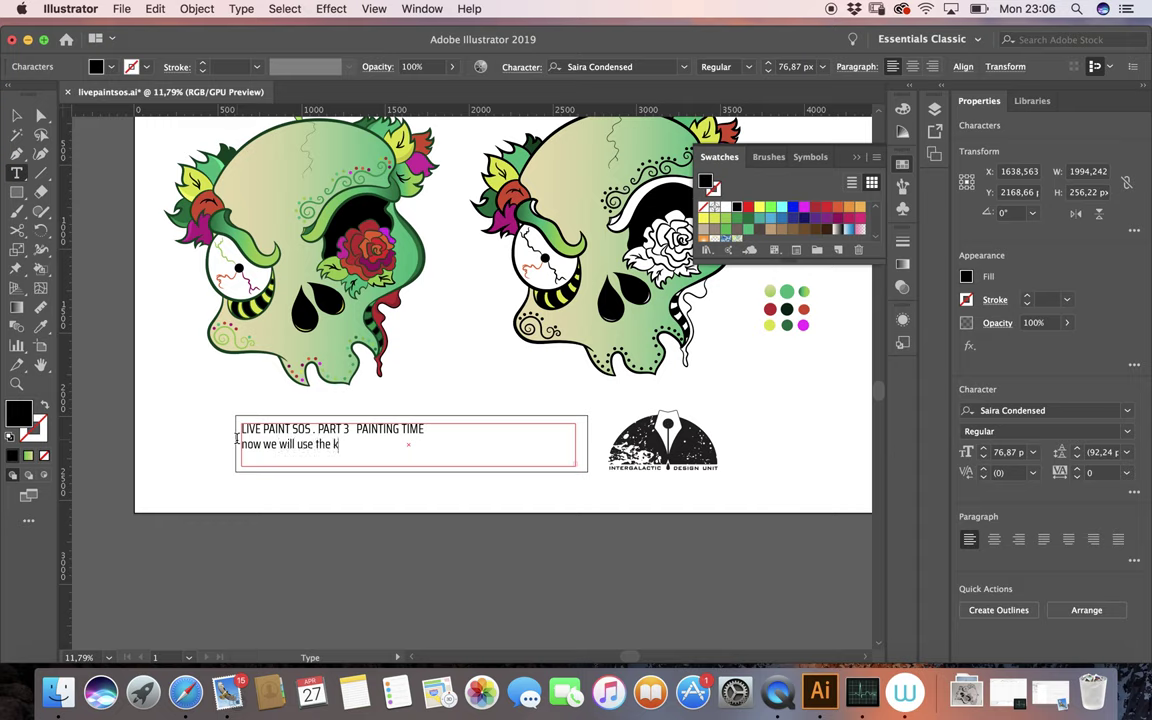
text(now we will use the knive tool)
scroll(237, 437, right, 10)
scroll(237, 437, up, 3)
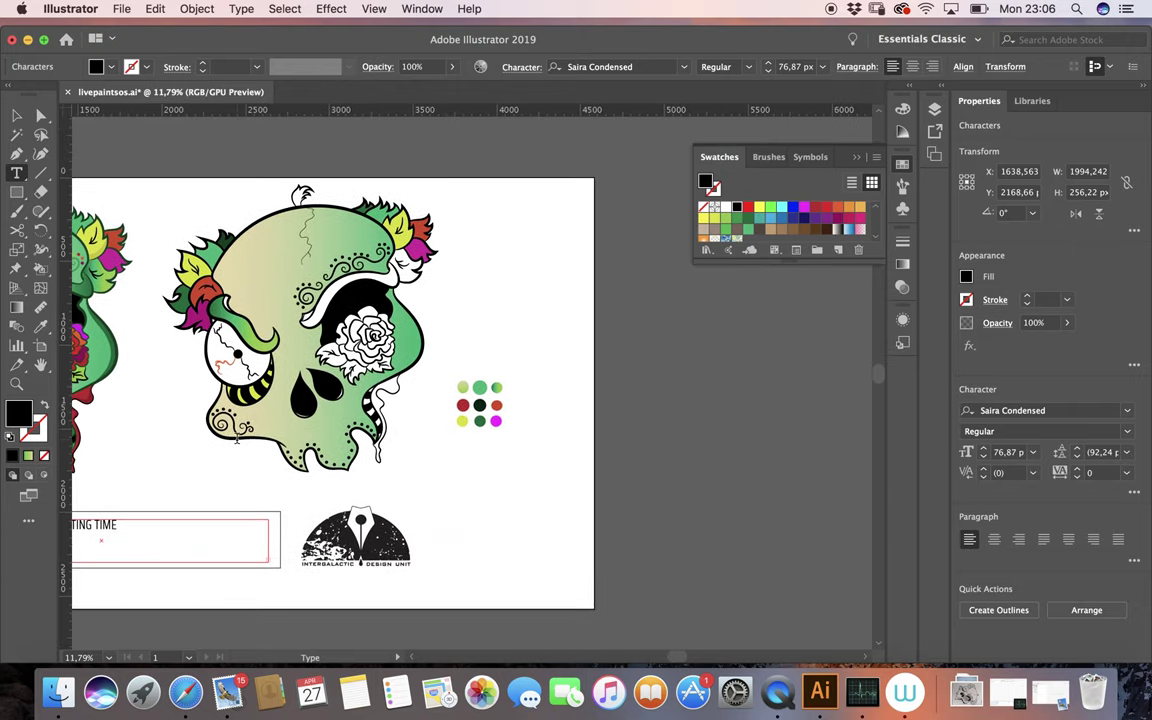
key(ctrl+plus)
key(ctrl+plus)
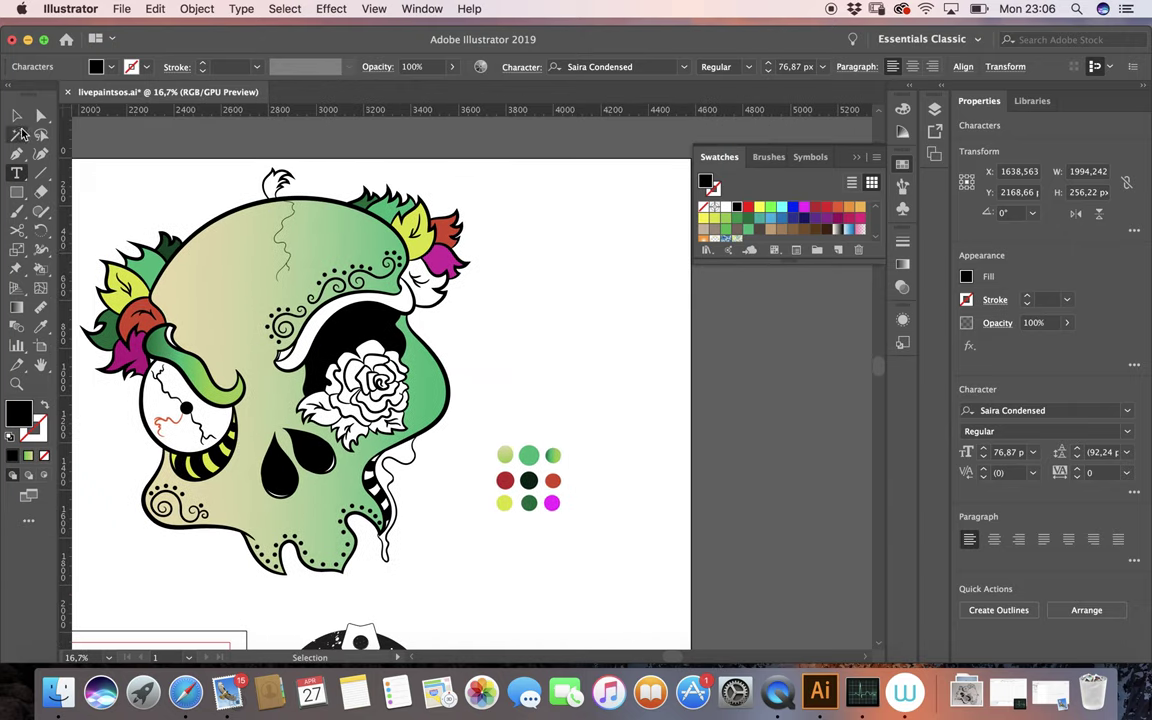
Leave caption editing, pick the Knife tool and bring the dark green leaf into view.
click(16, 115)
click(452, 313)
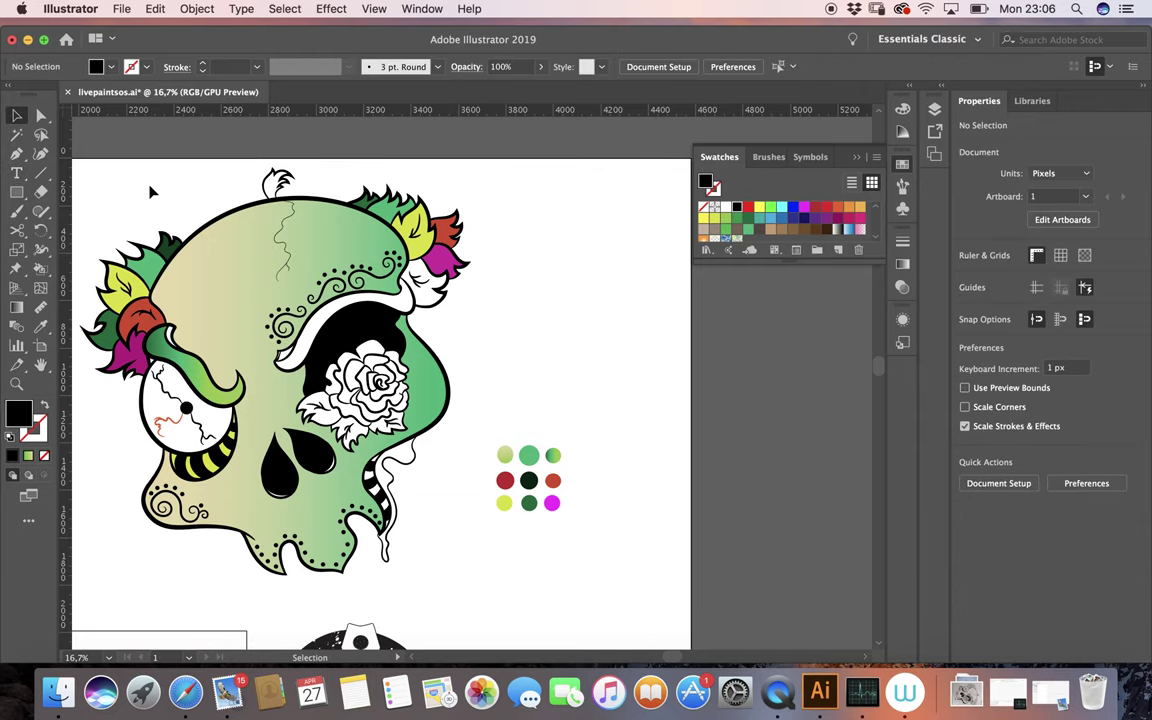
drag(17, 230, 62, 253)
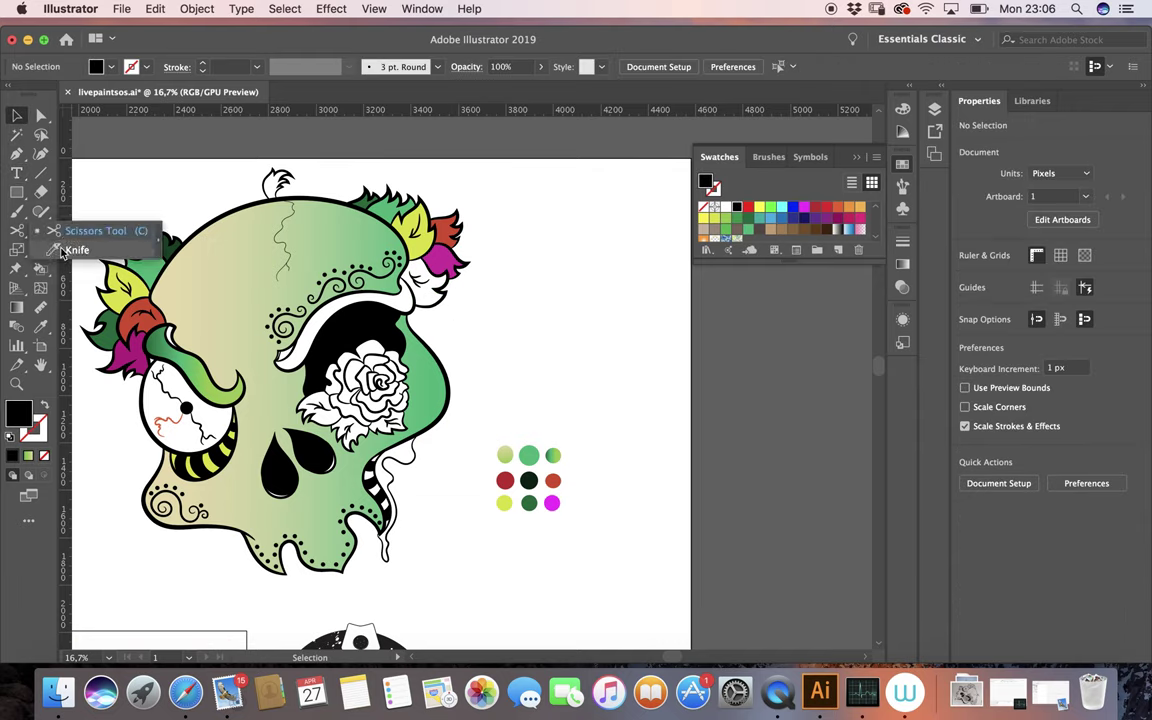
scroll(506, 386, up, 5)
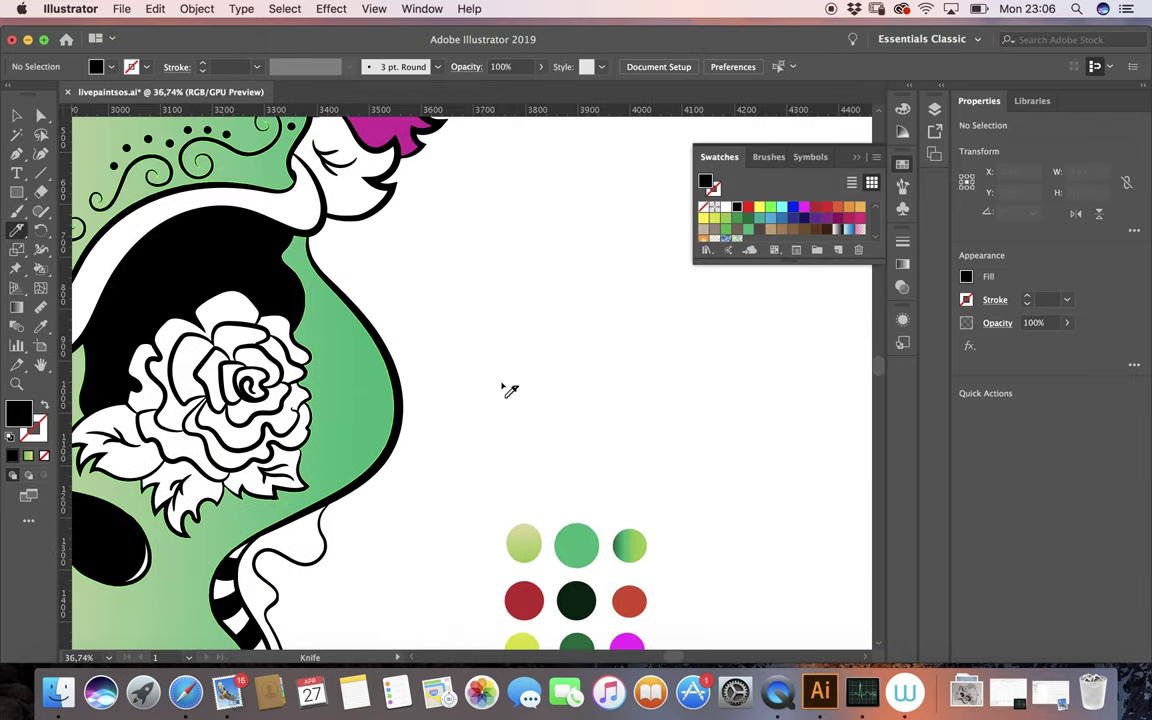
scroll(506, 386, left, 5)
scroll(506, 386, up, 5)
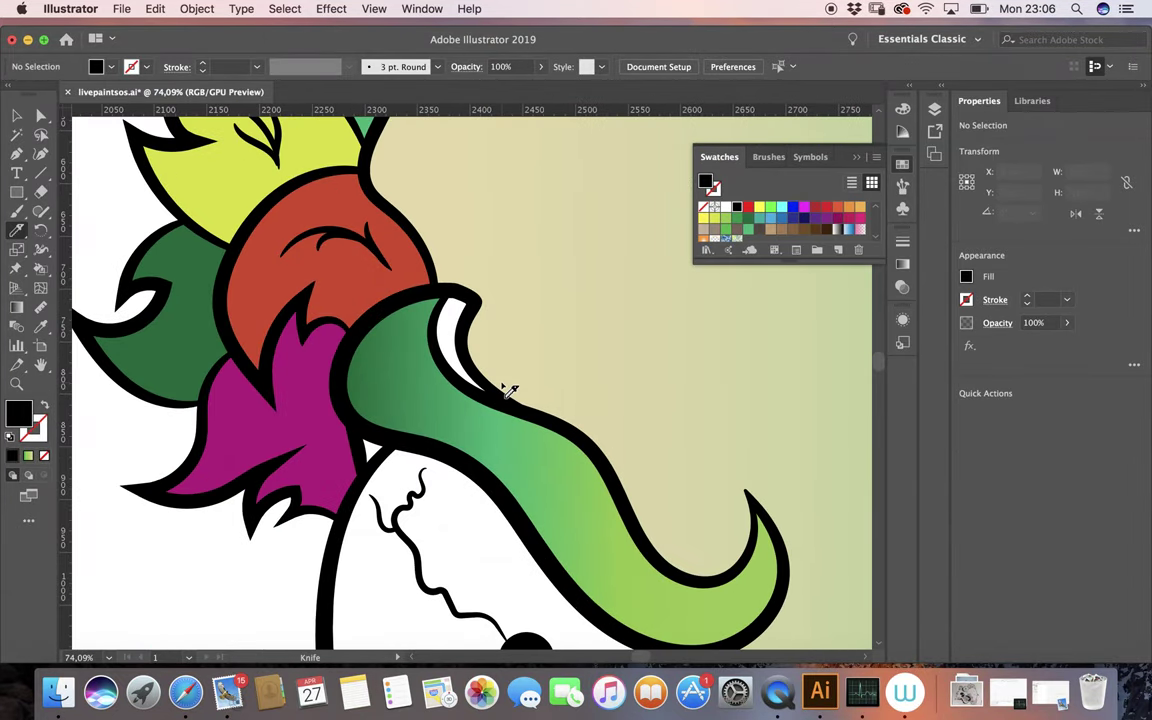
scroll(506, 386, left, 2)
scroll(483, 383, up, 2)
scroll(470, 386, up, 2)
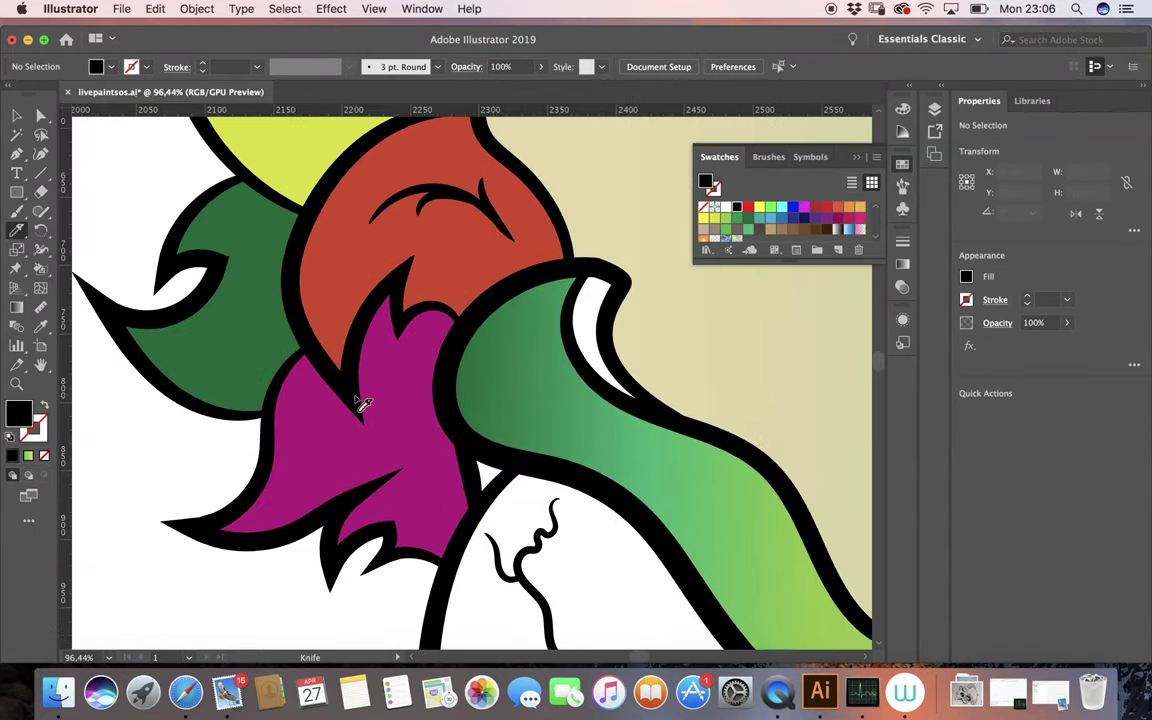
scroll(362, 403, left, 1)
scroll(200, 324, up, 4)
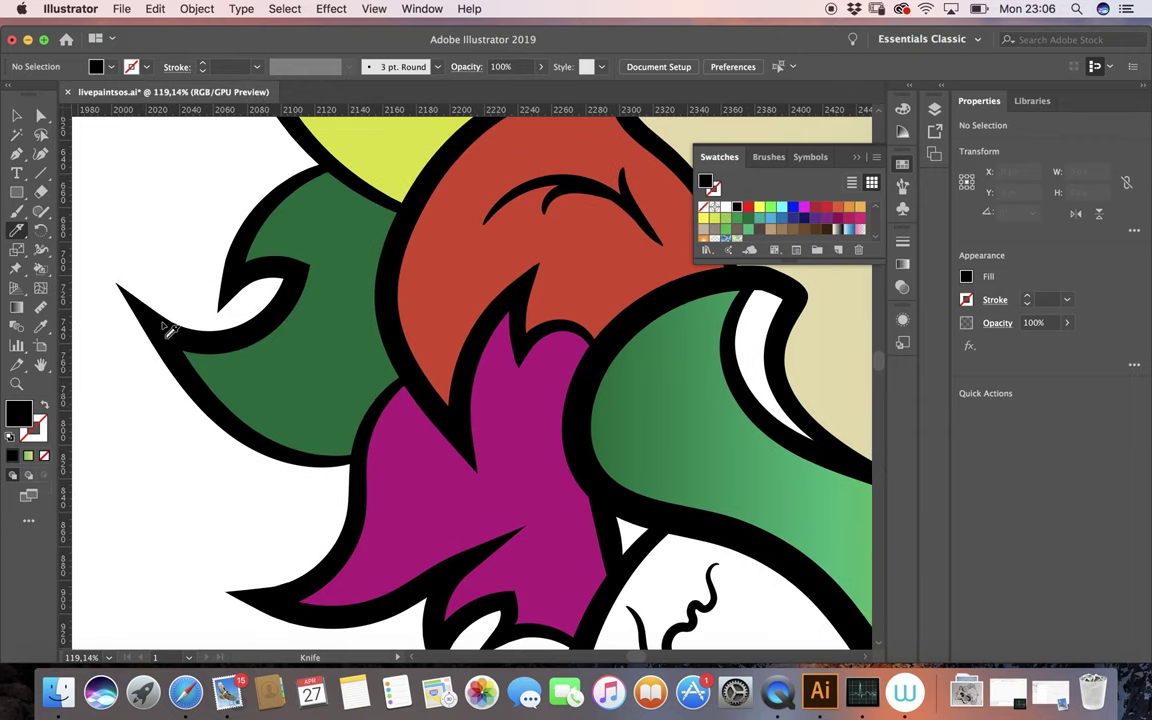
Slice the dark green leaf in two and select its lower piece with Direct Selection.
click(178, 344)
drag(178, 344, 375, 410)
drag(375, 410, 378, 405)
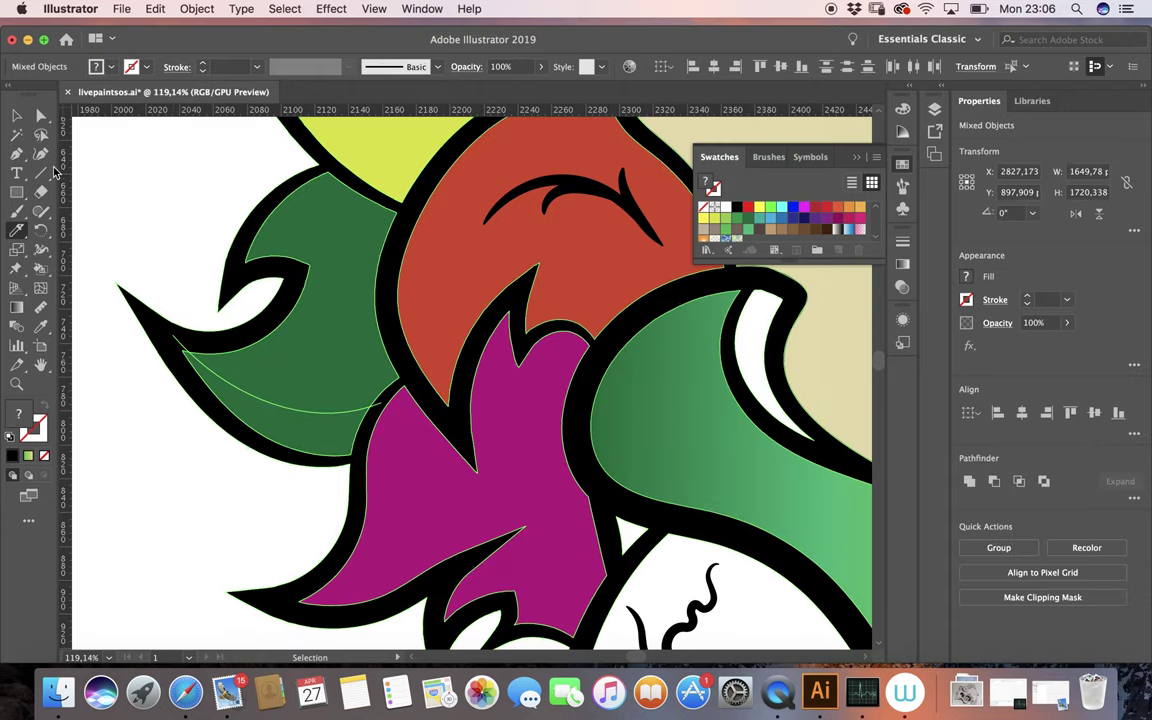
click(16, 115)
click(168, 250)
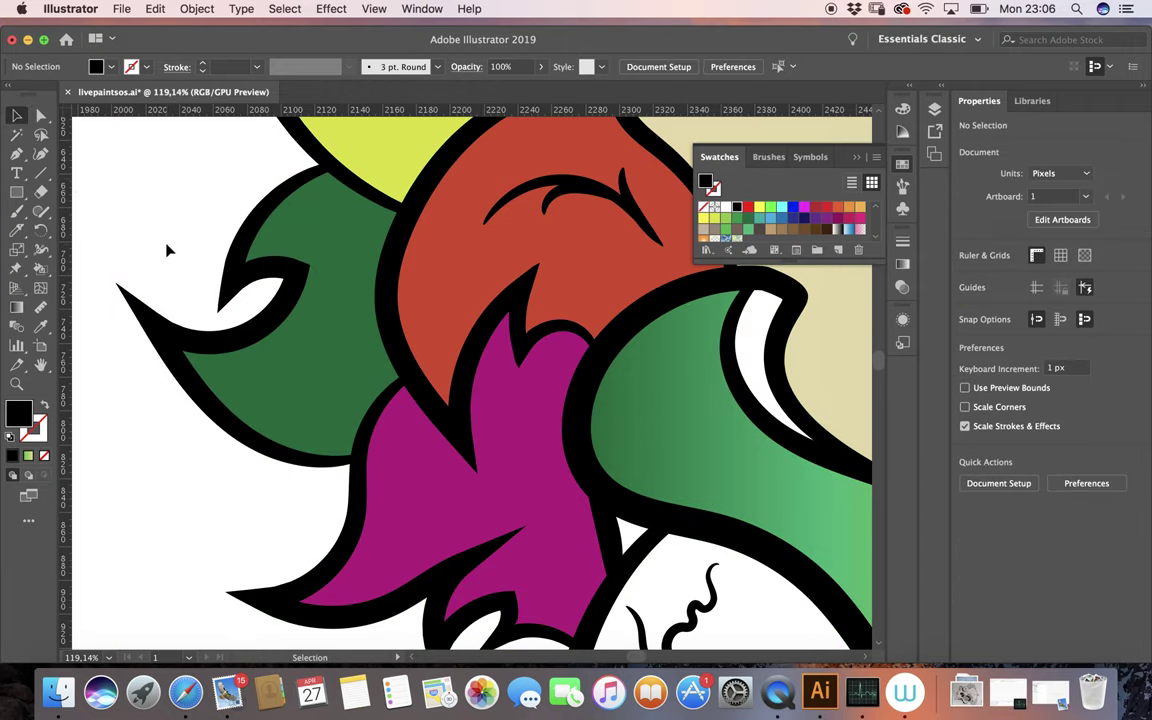
key(a)
click(228, 378)
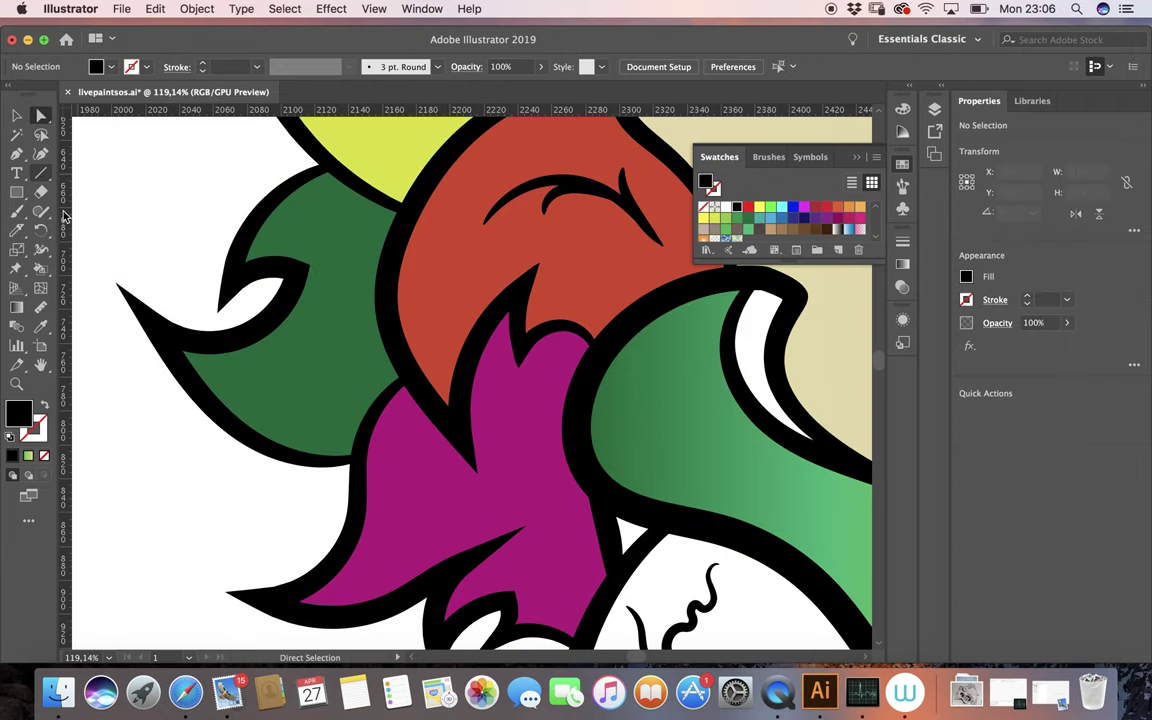
click(256, 418)
Give the lower leaf piece a green fill sampled with the Eyedropper from the coloured skull.
scroll(150, 250, down, 1)
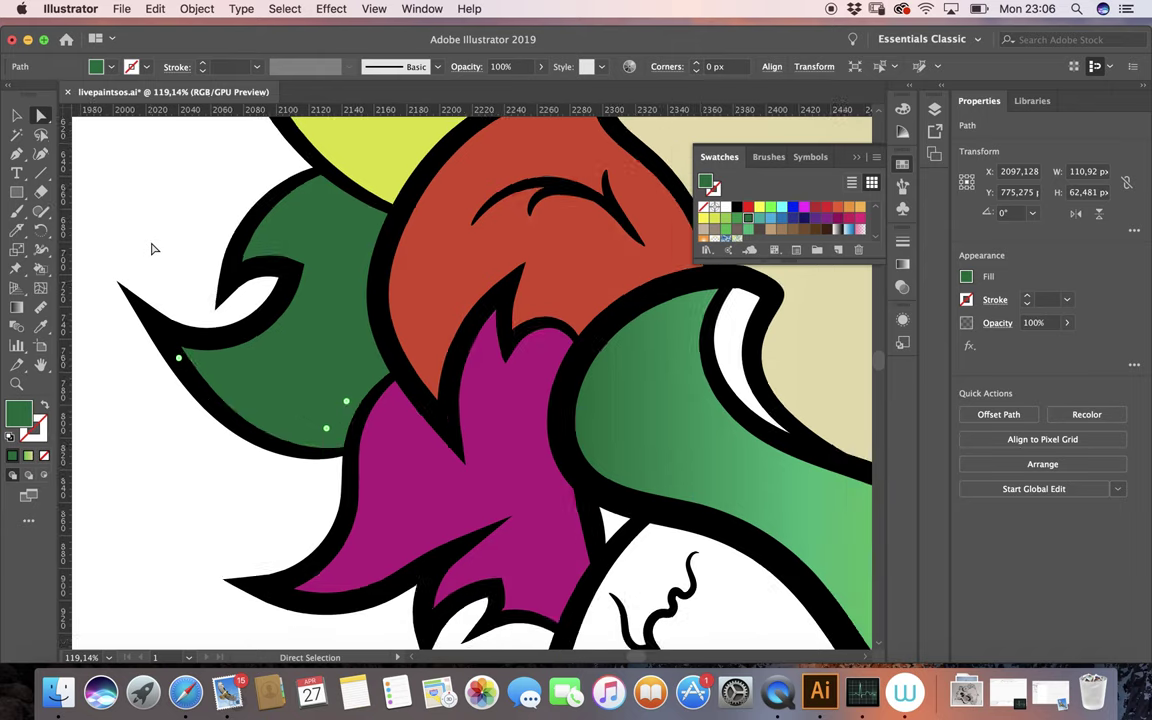
scroll(150, 260, down, 3)
scroll(150, 265, down, 2)
scroll(164, 265, left, 3)
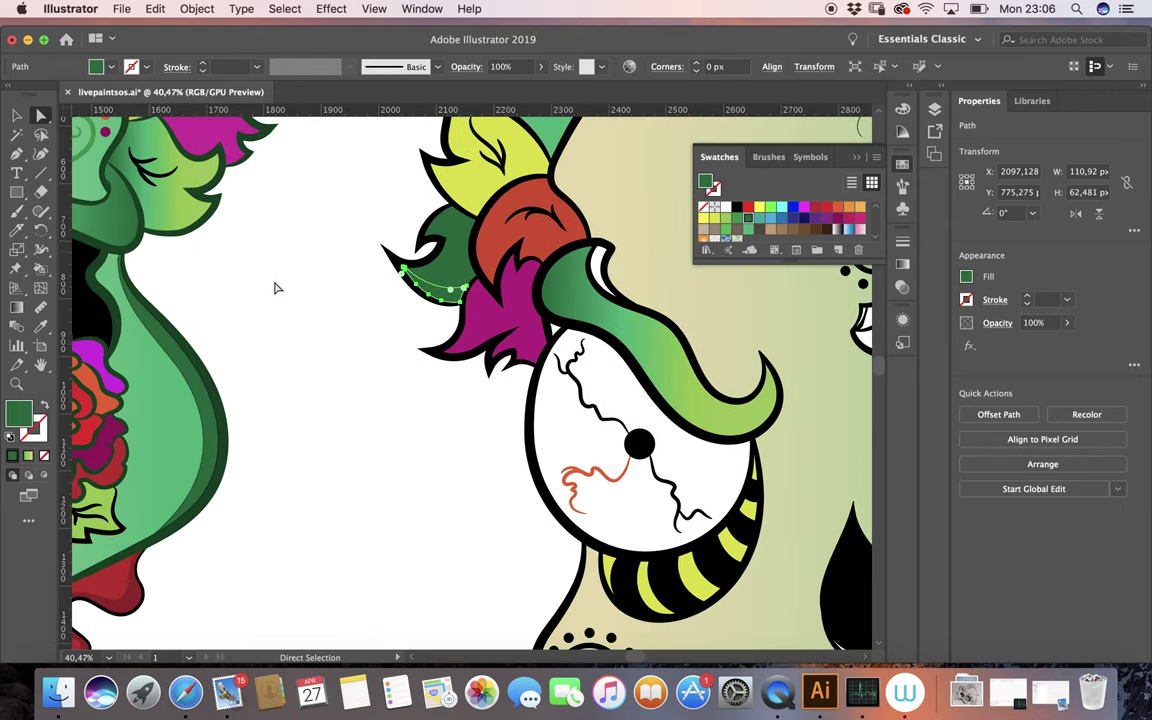
scroll(276, 288, down, 1)
scroll(276, 288, down, 2)
scroll(276, 288, left, 3)
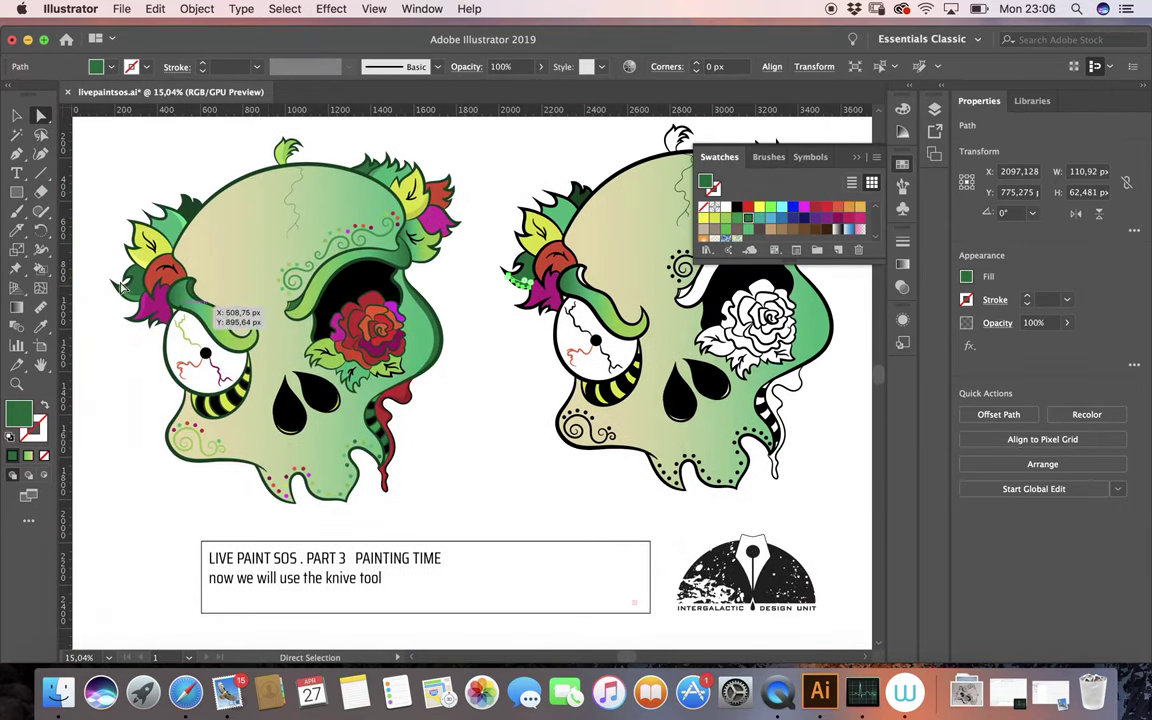
scroll(143, 284, up, 3)
scroll(90, 220, up, 1)
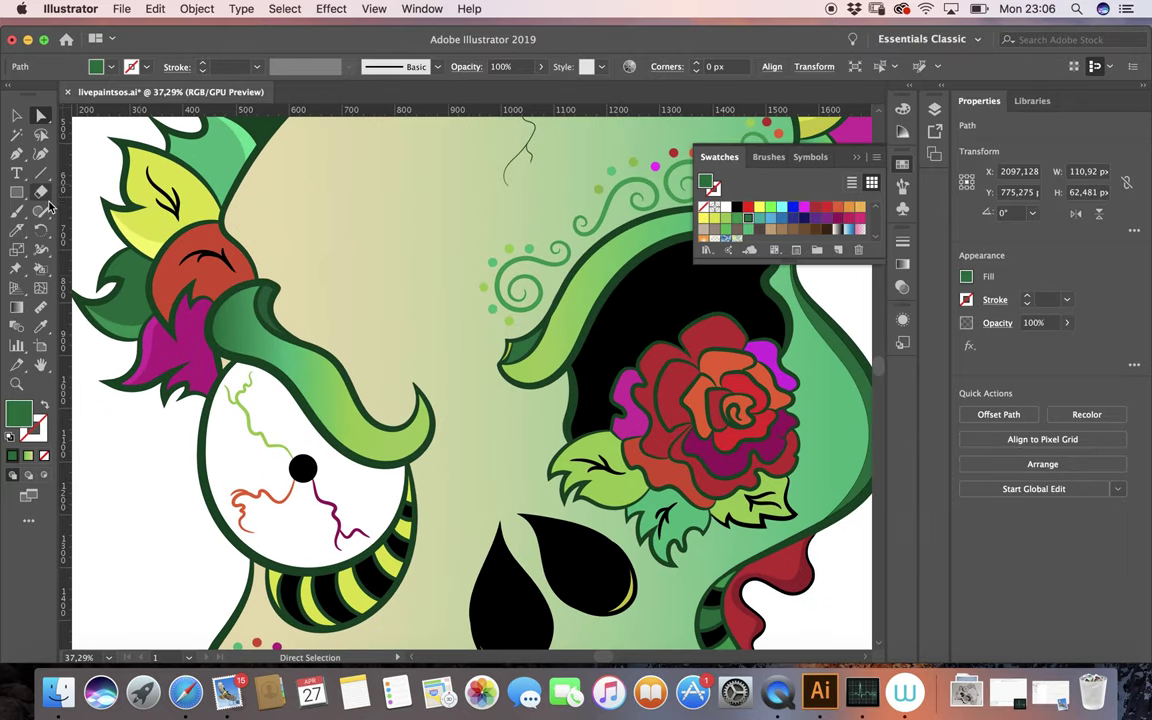
click(41, 326)
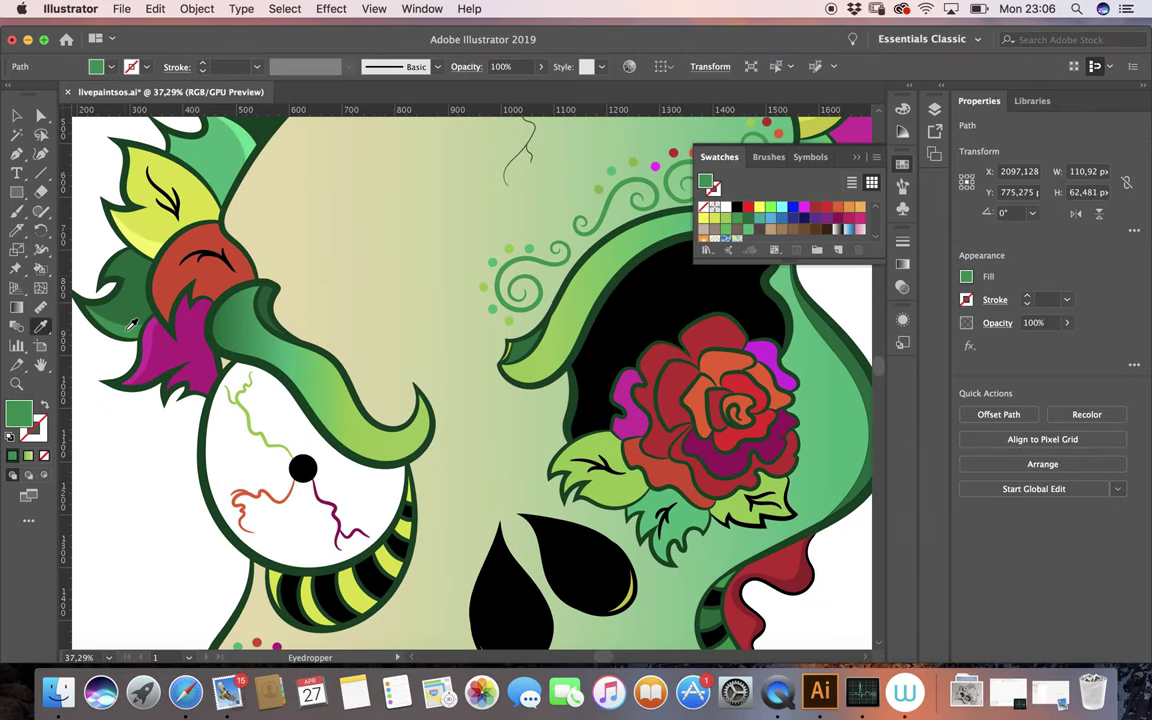
scroll(131, 323, down, 2)
scroll(125, 310, right, 1)
scroll(120, 300, up, 1)
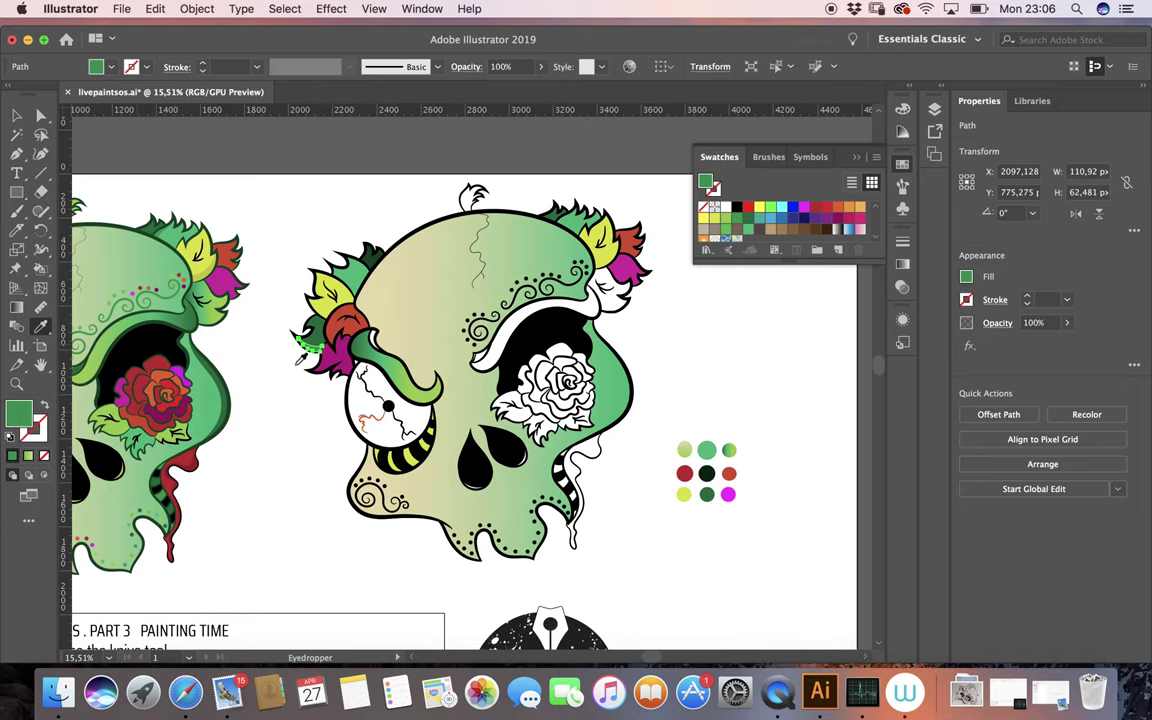
scroll(300, 357, up, 3)
scroll(290, 360, up, 1)
Deselect the green leaf and scroll down to the caption box beneath the skulls.
key(v)
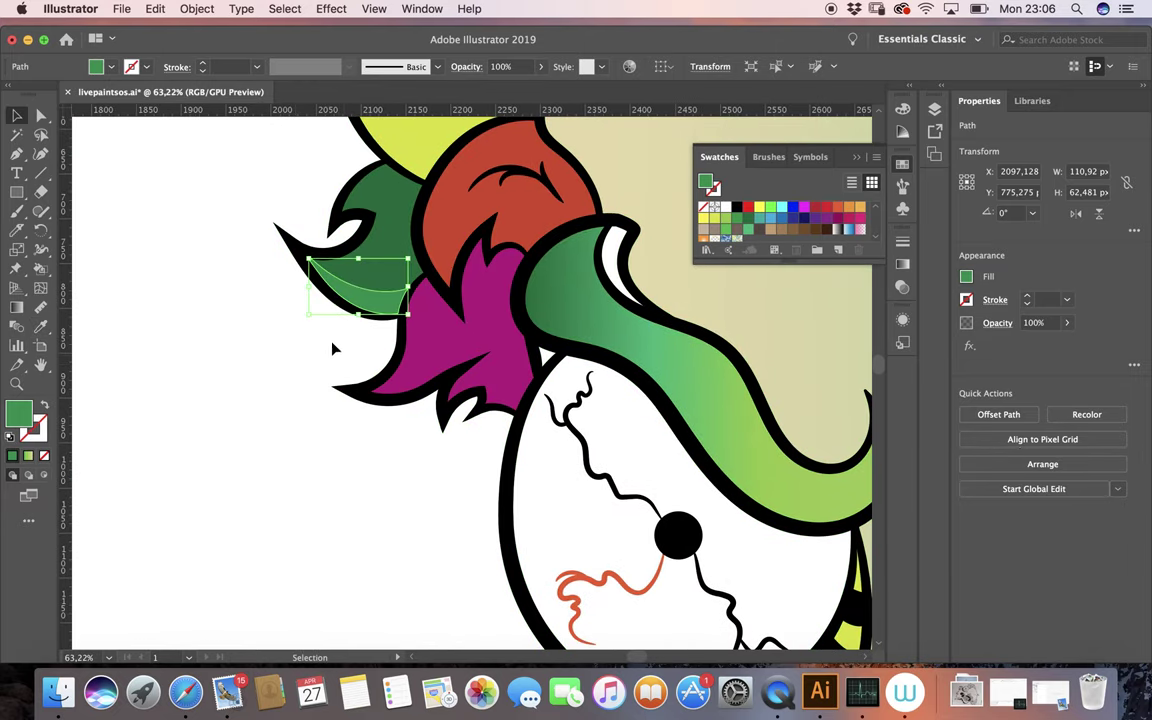
click(334, 348)
scroll(338, 349, down, 1)
scroll(338, 349, down, 2)
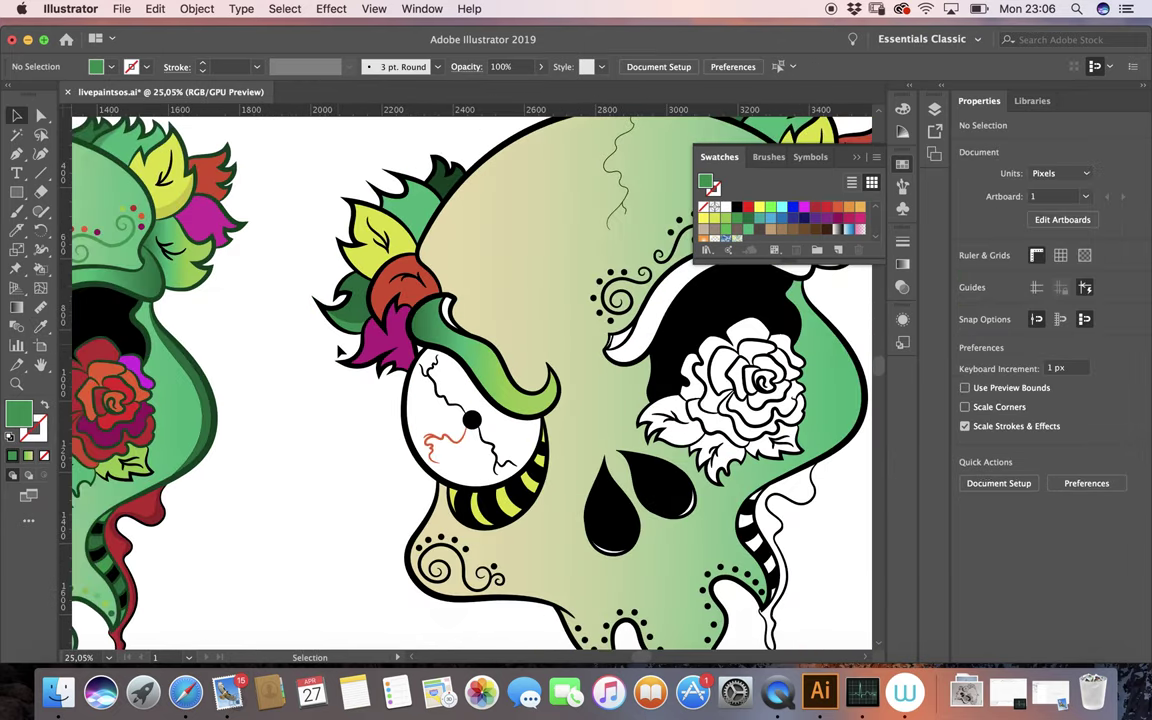
scroll(340, 352, down, 1)
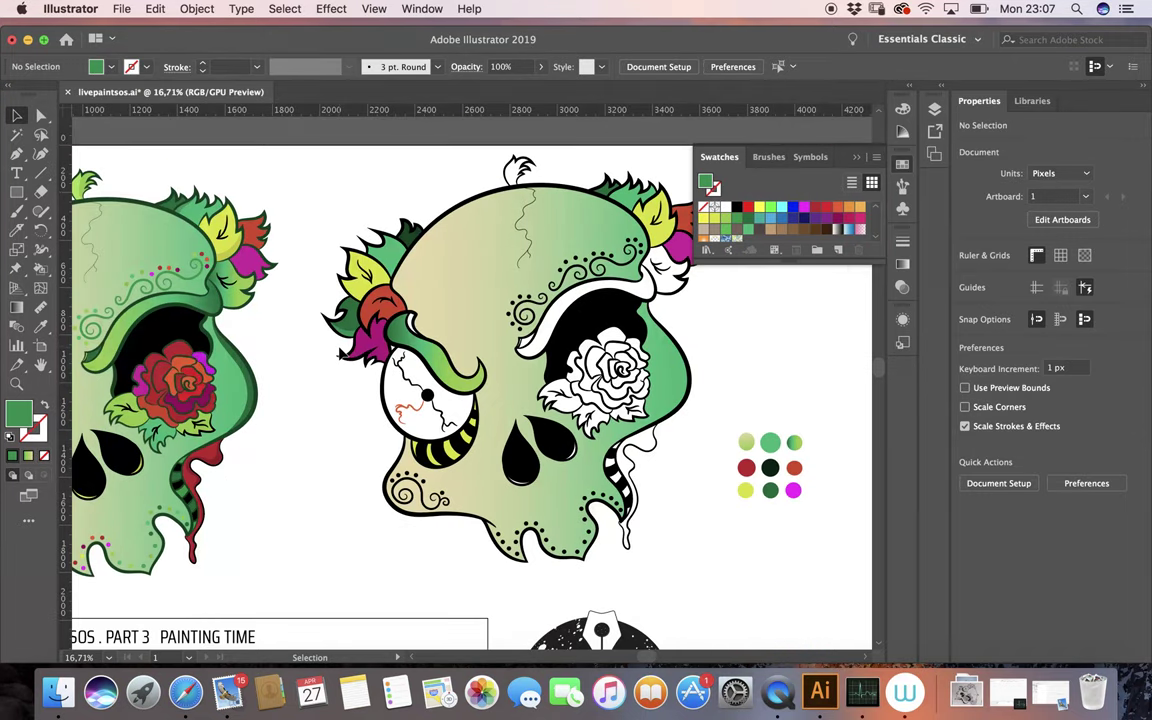
scroll(340, 355, down, 1)
scroll(340, 355, down, 4)
scroll(340, 355, left, 4)
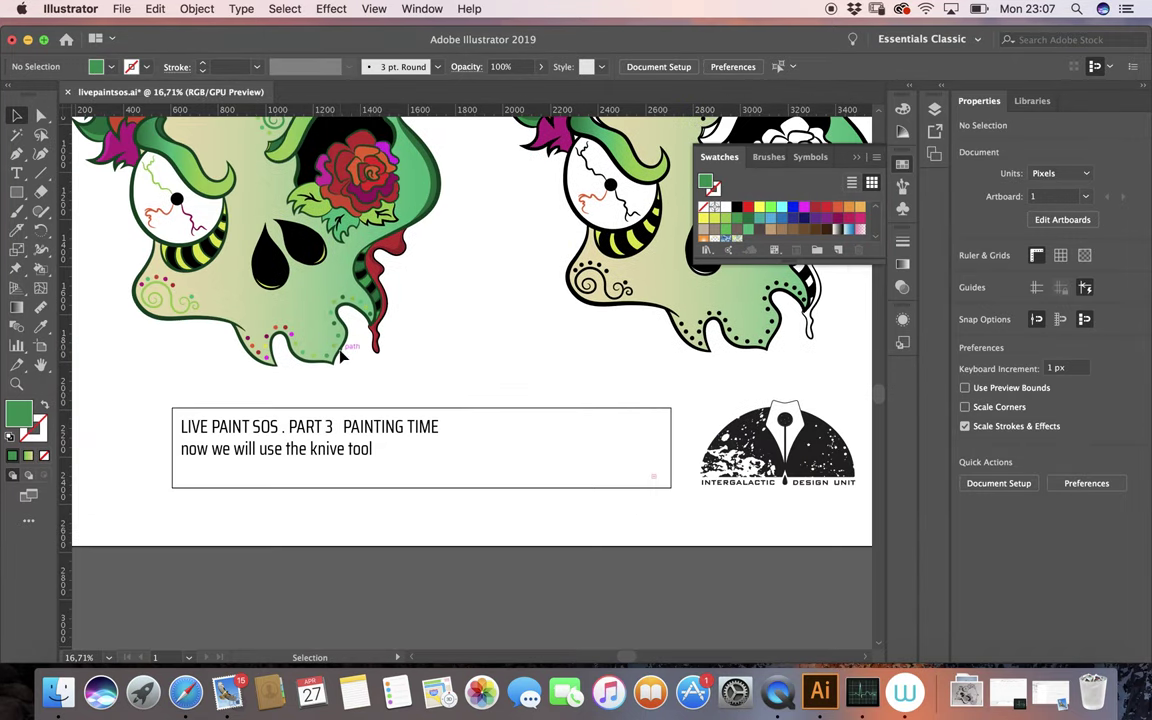
Change the caption's second line to 'there you have it...you can add you shadows an light...as much as you want'.
click(16, 172)
click(374, 449)
shift+click(174, 452)
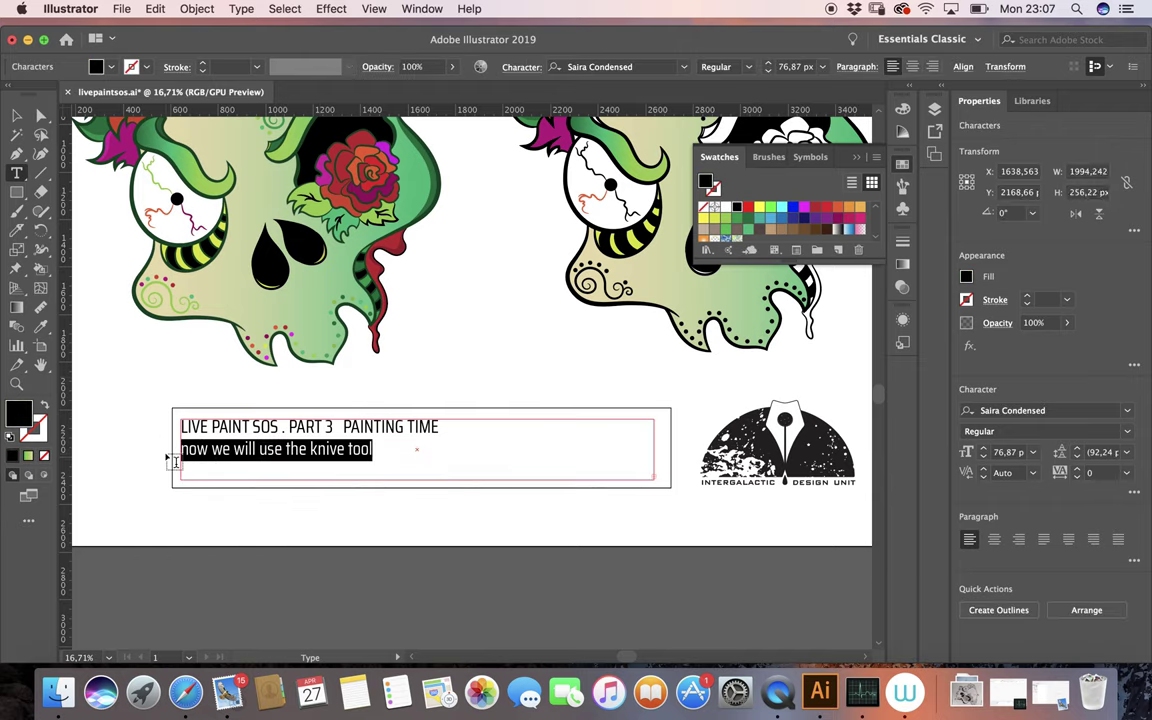
key(BackSpace)
text(there you have it...you can a)
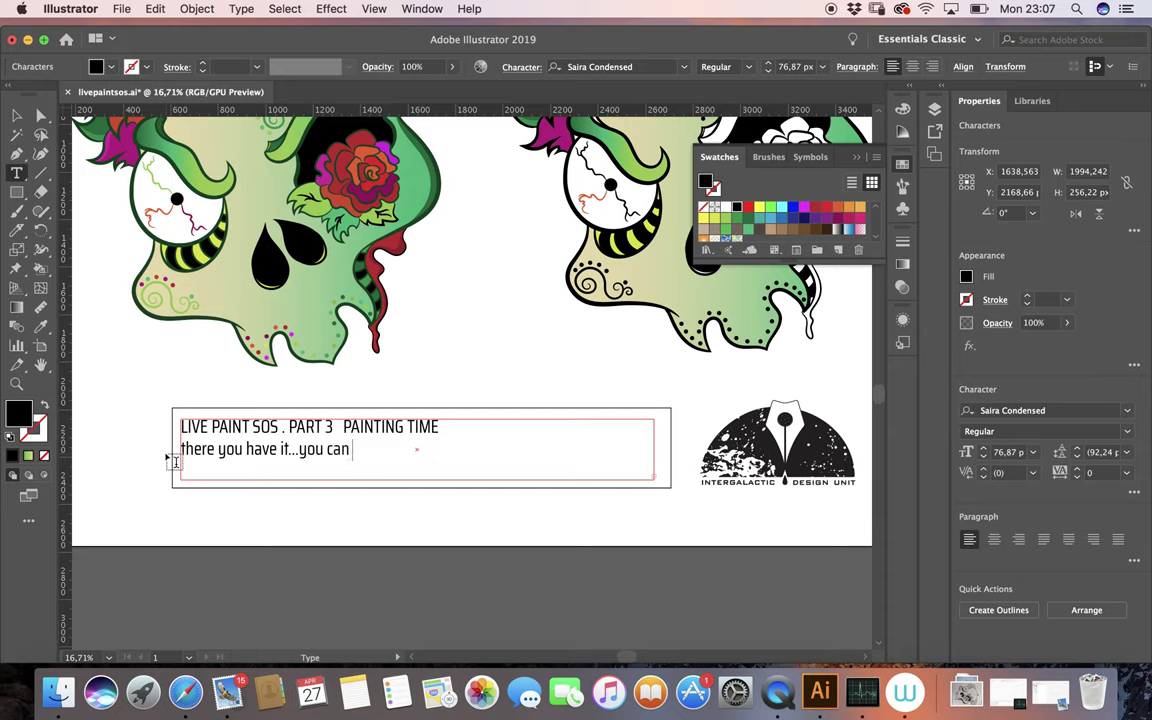
text(dd you sha)
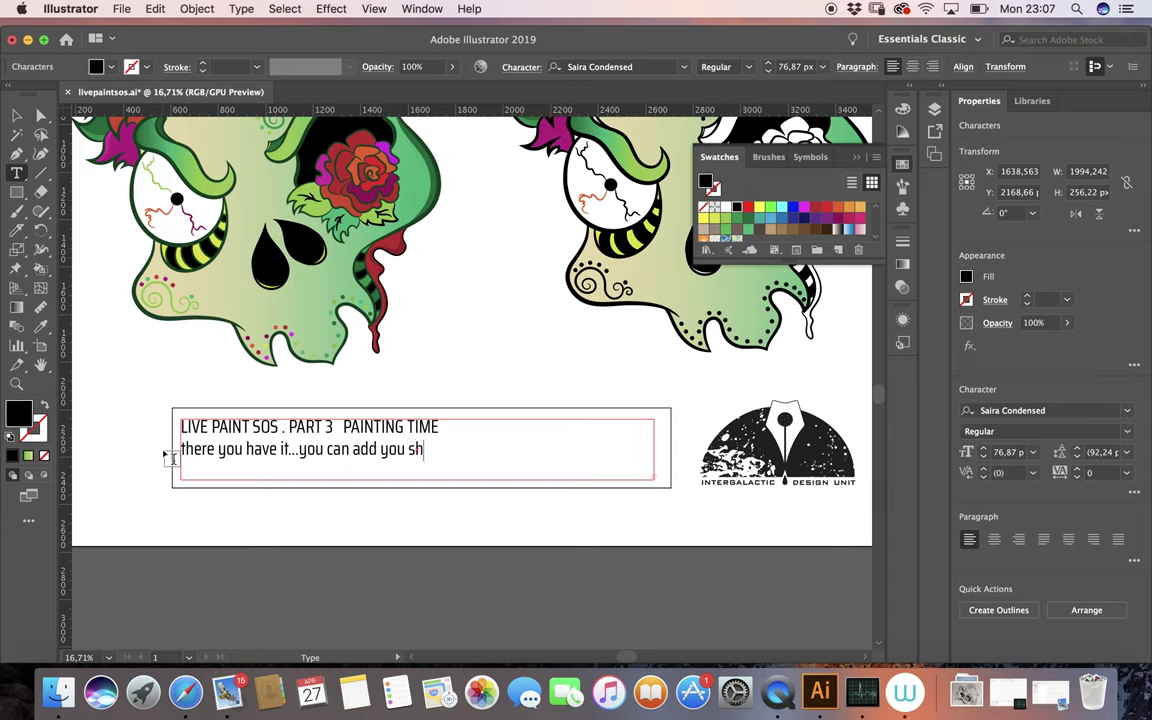
text(dows an )
text(lig)
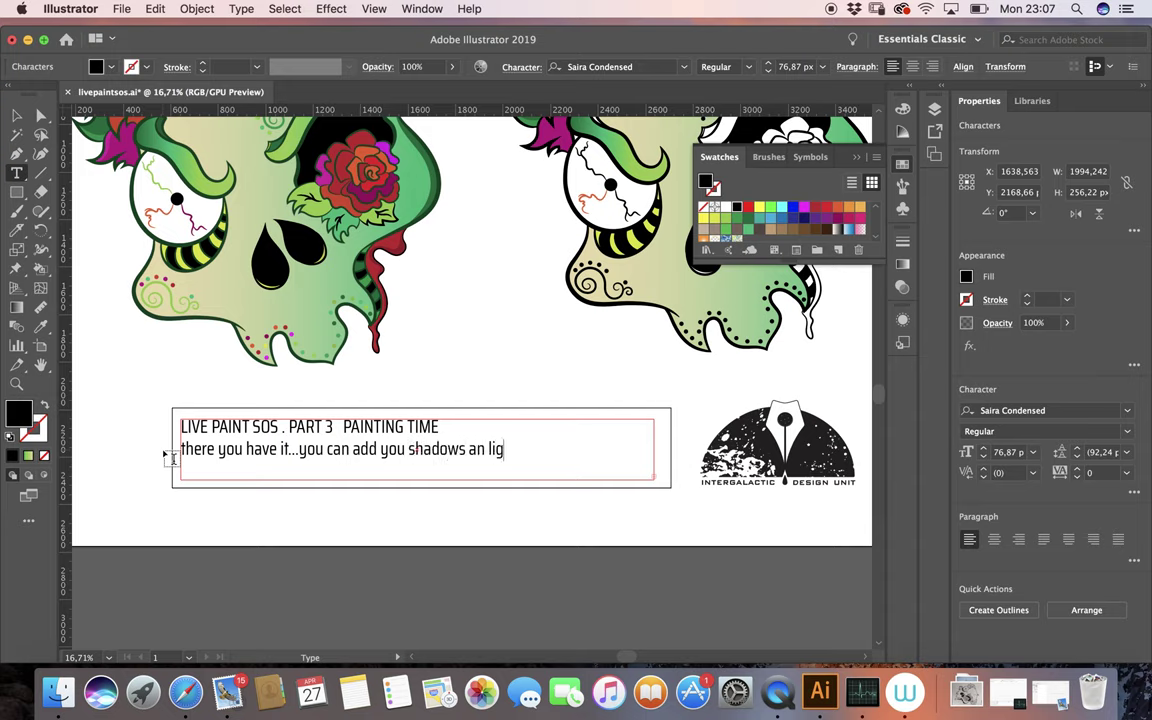
text(gh)
key(BackSpace)
key(BackSpace)
text(as much as)
text( you )
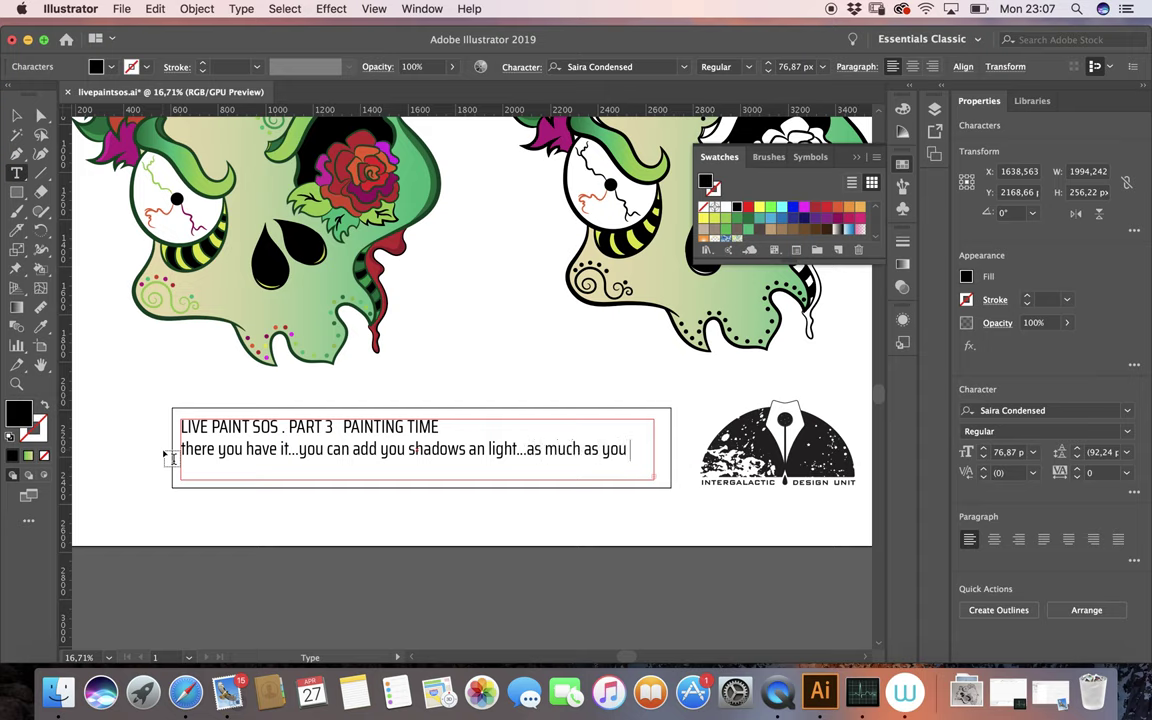
text(want)
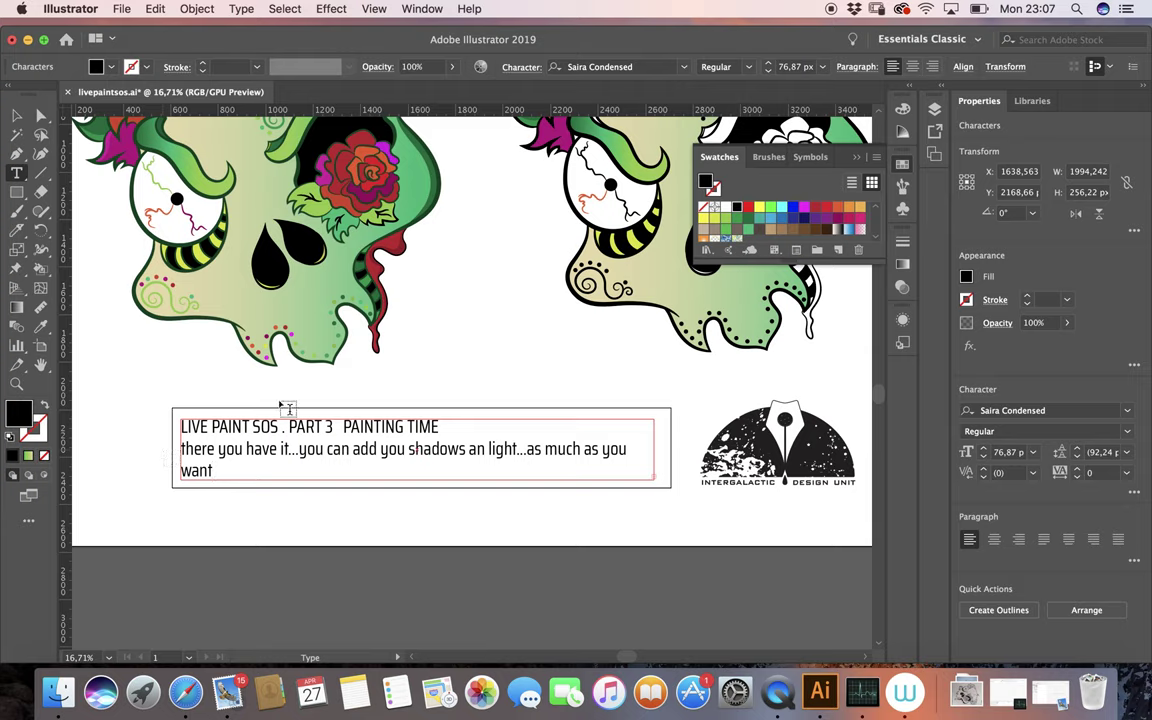
Reselect the new shadows-and-light caption line and delete it.
drag(181, 449, 228, 471)
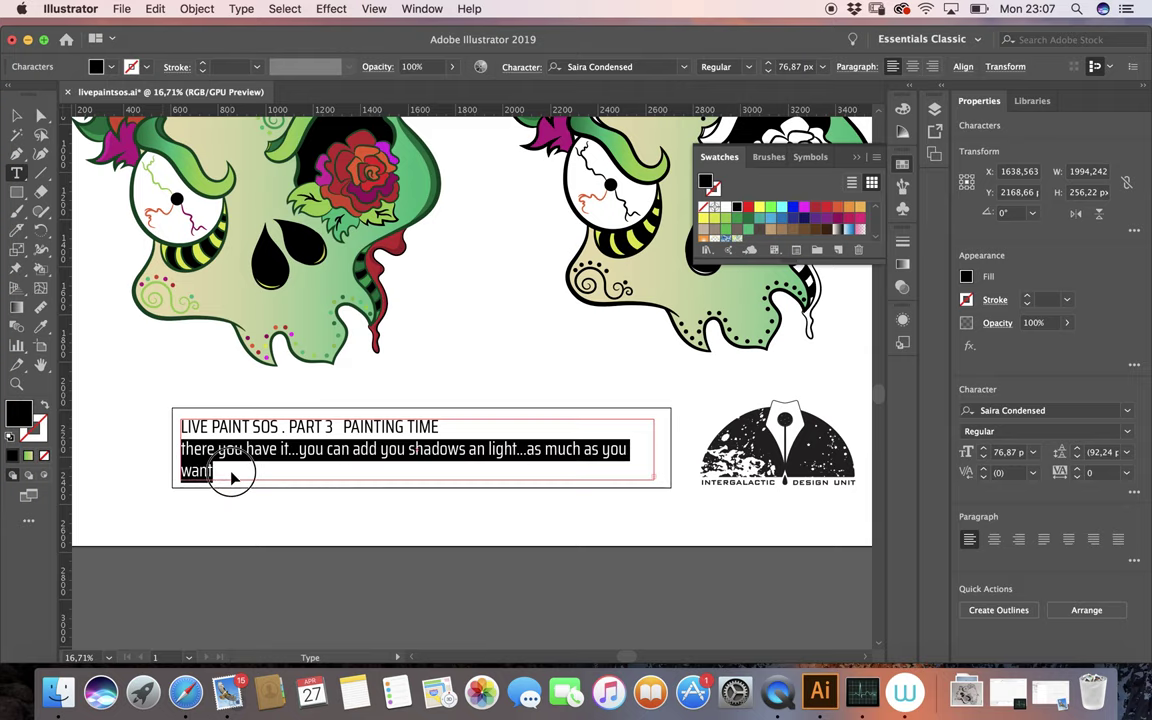
click(16, 117)
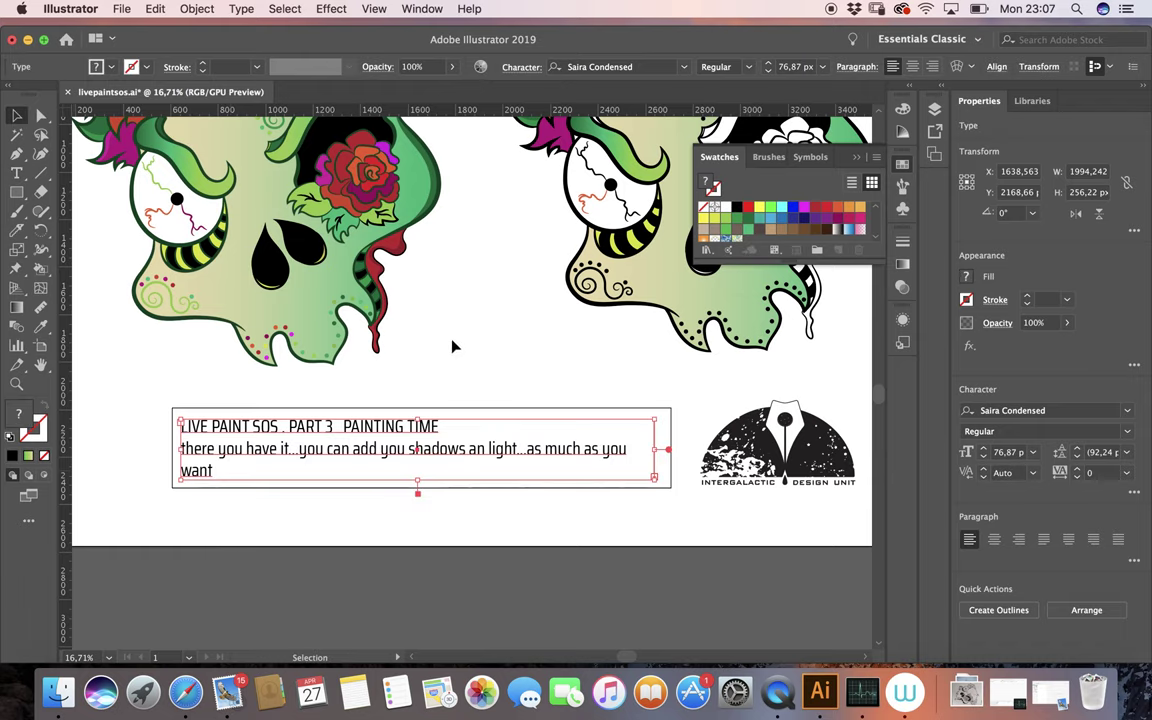
click(16, 172)
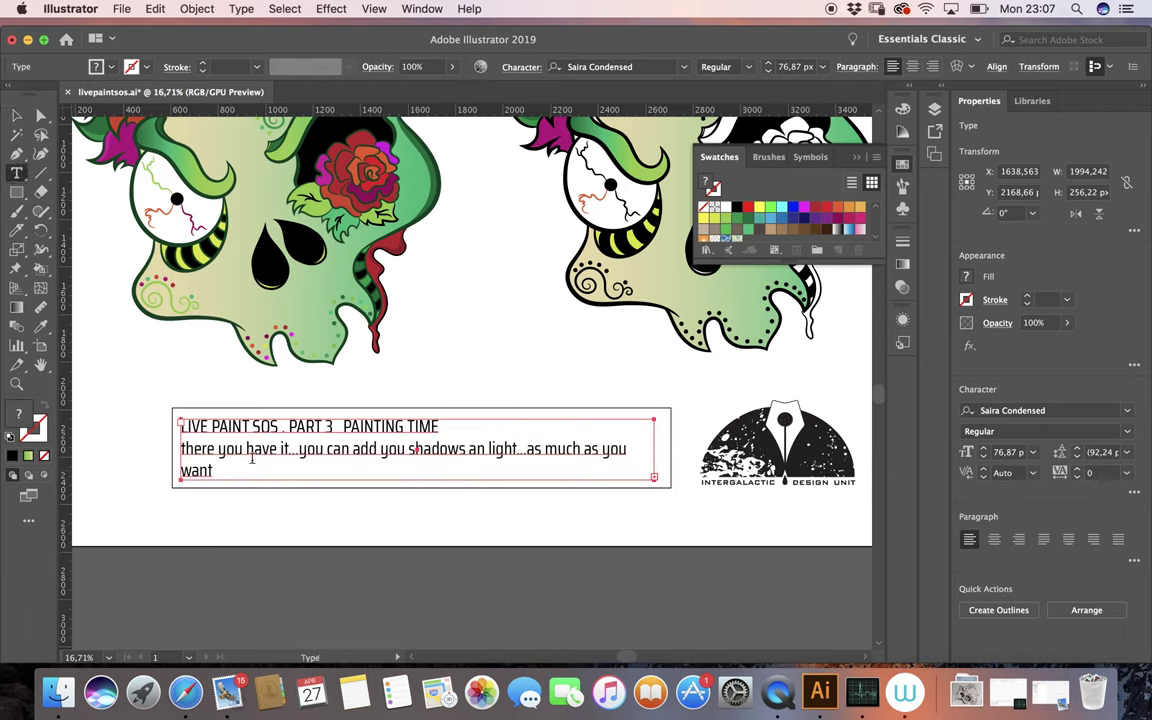
drag(181, 448, 228, 471)
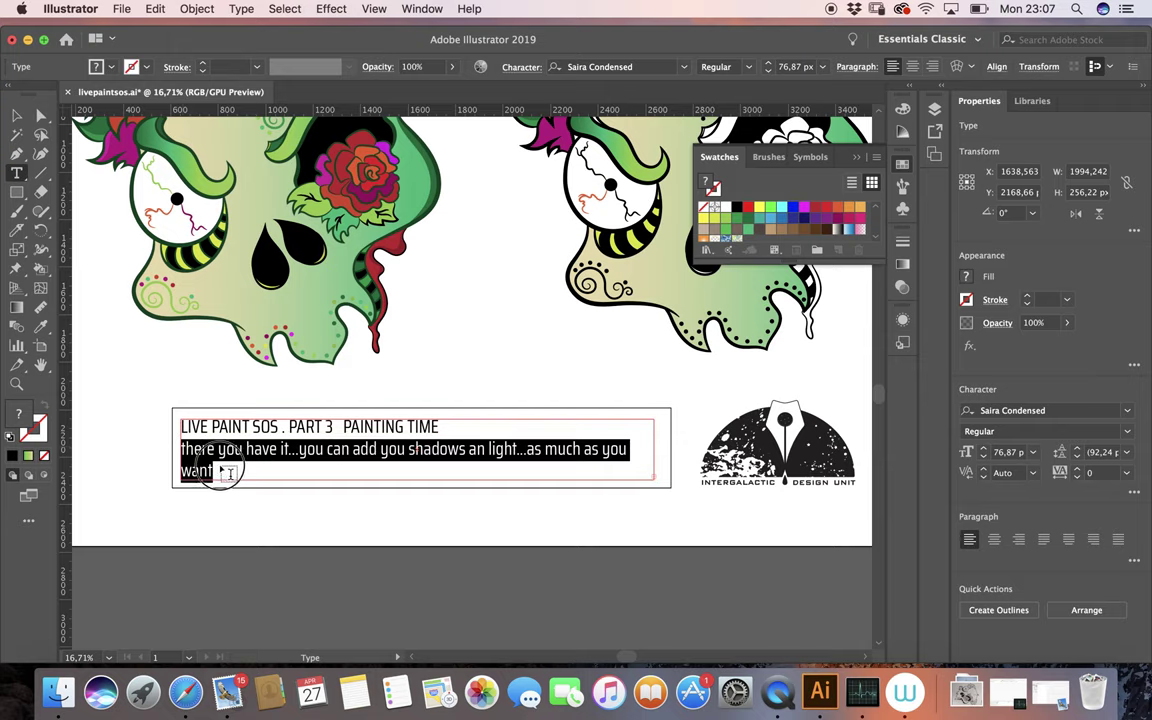
key(BackSpace)
text(now by do)
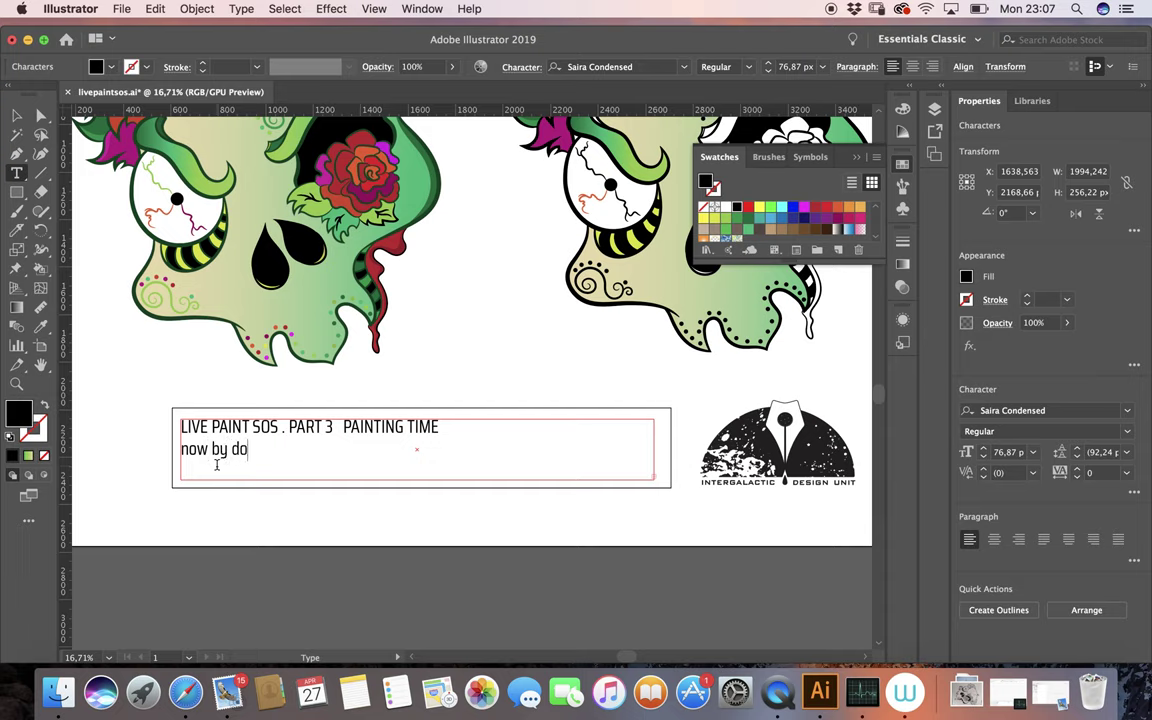
Type 'now by doing this you create new pesky white print lines, lets fix that' as the second line.
text(ing t)
text(his you create new pes)
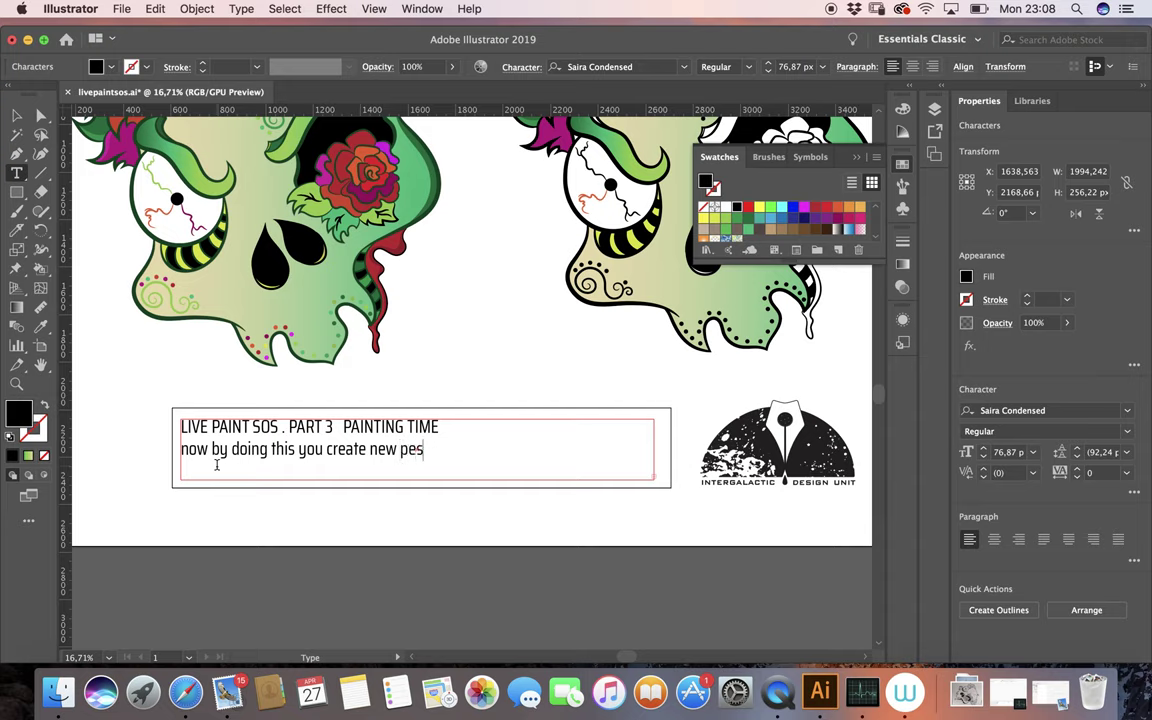
text(white print )
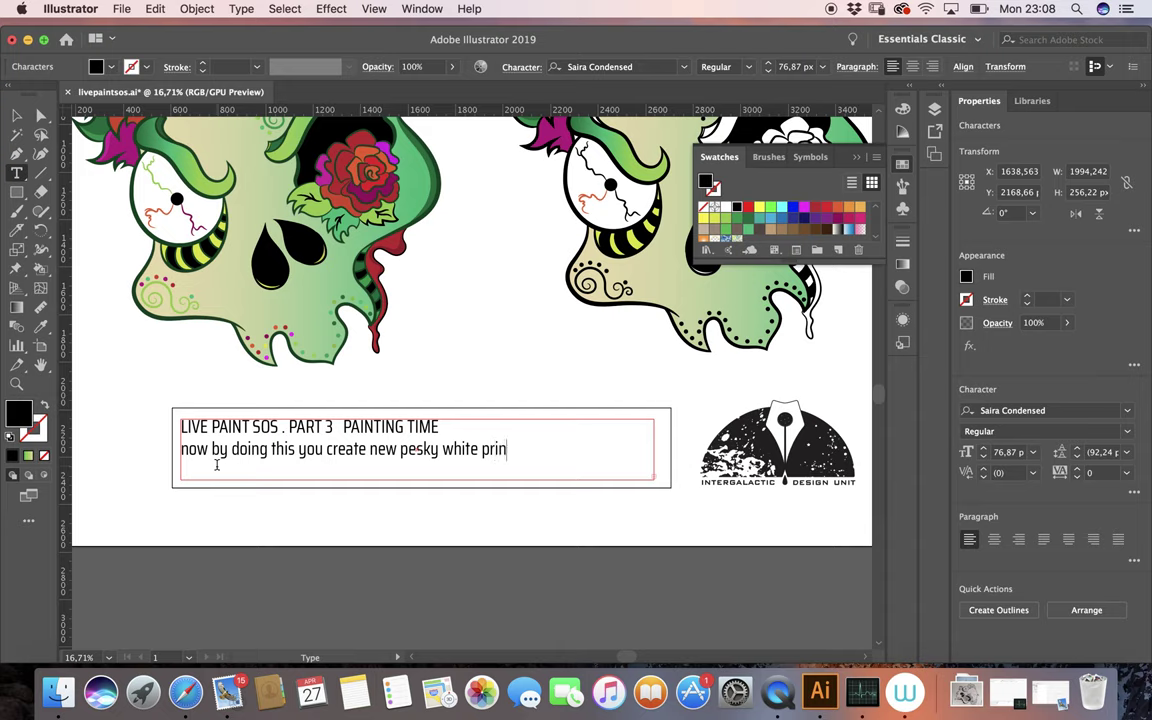
text(lines, )
text(le)
text(ts fix th)
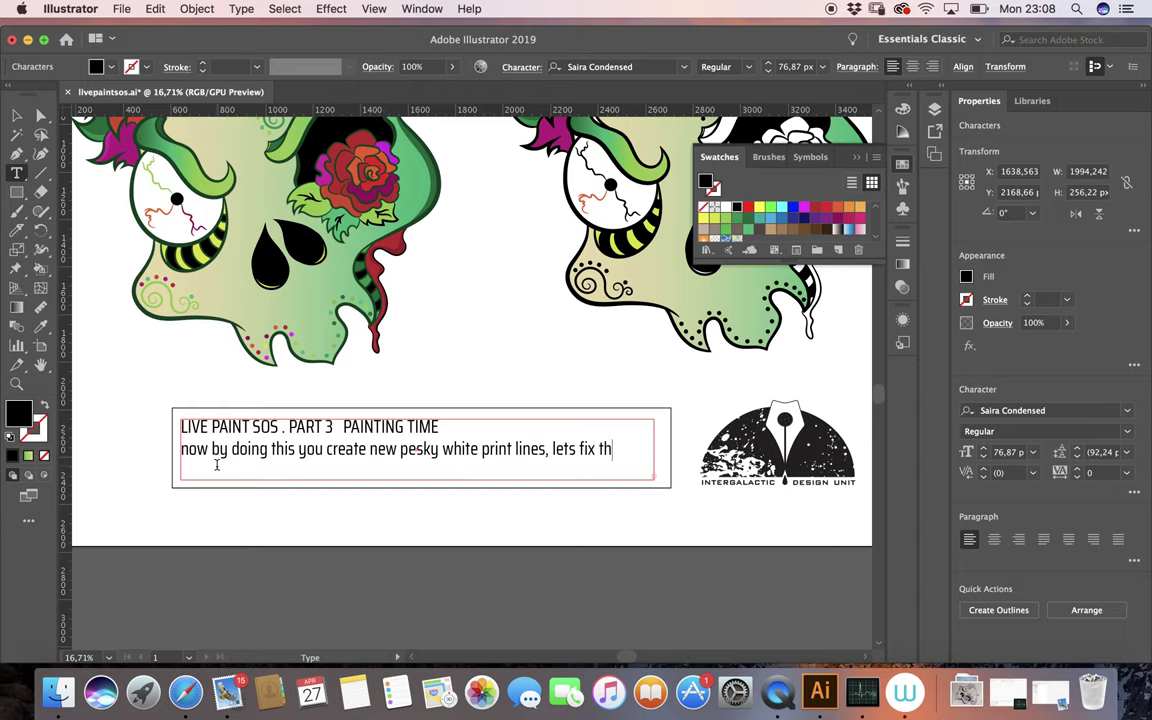
scroll(216, 464, right, 3)
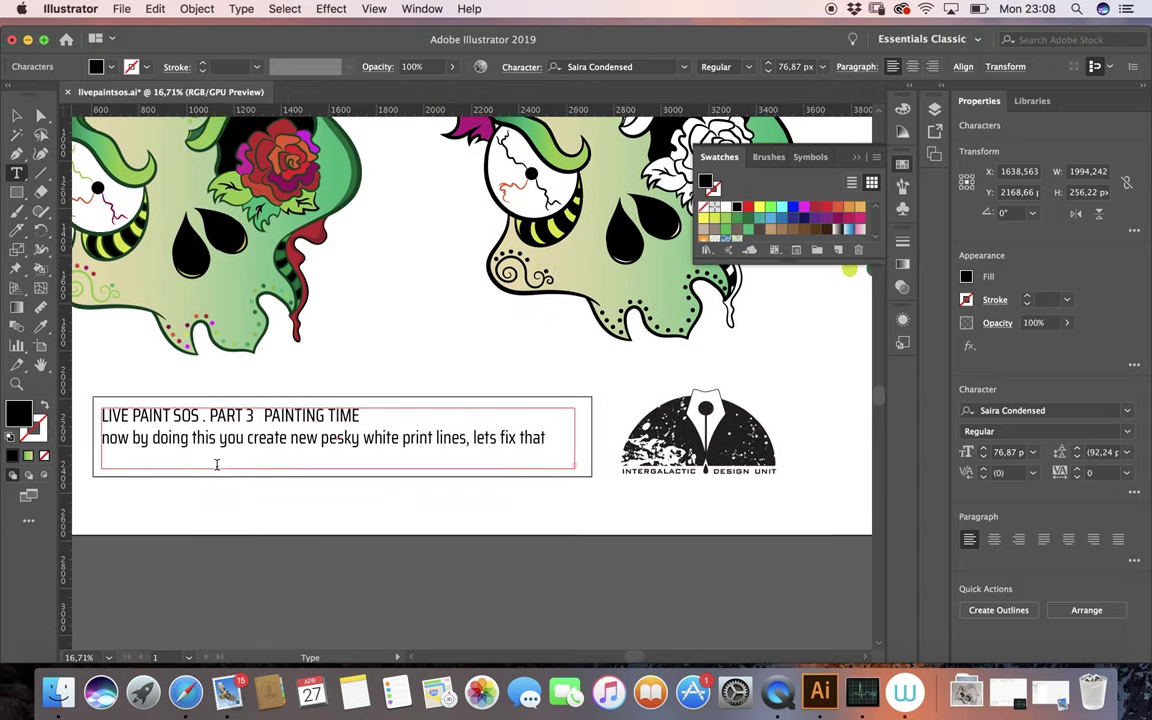
Select the right skull's artwork group and switch the view to Outline mode.
scroll(216, 464, right, 5)
scroll(216, 464, up, 5)
scroll(216, 464, up, 4)
scroll(216, 464, right, 2)
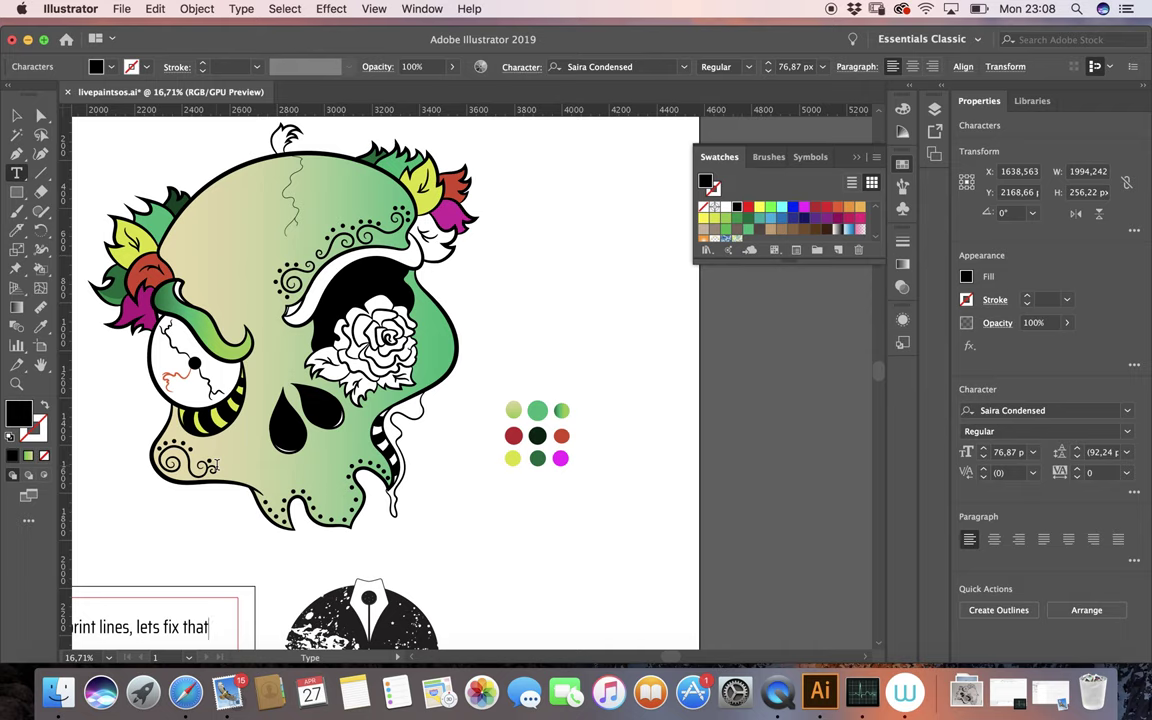
click(17, 115)
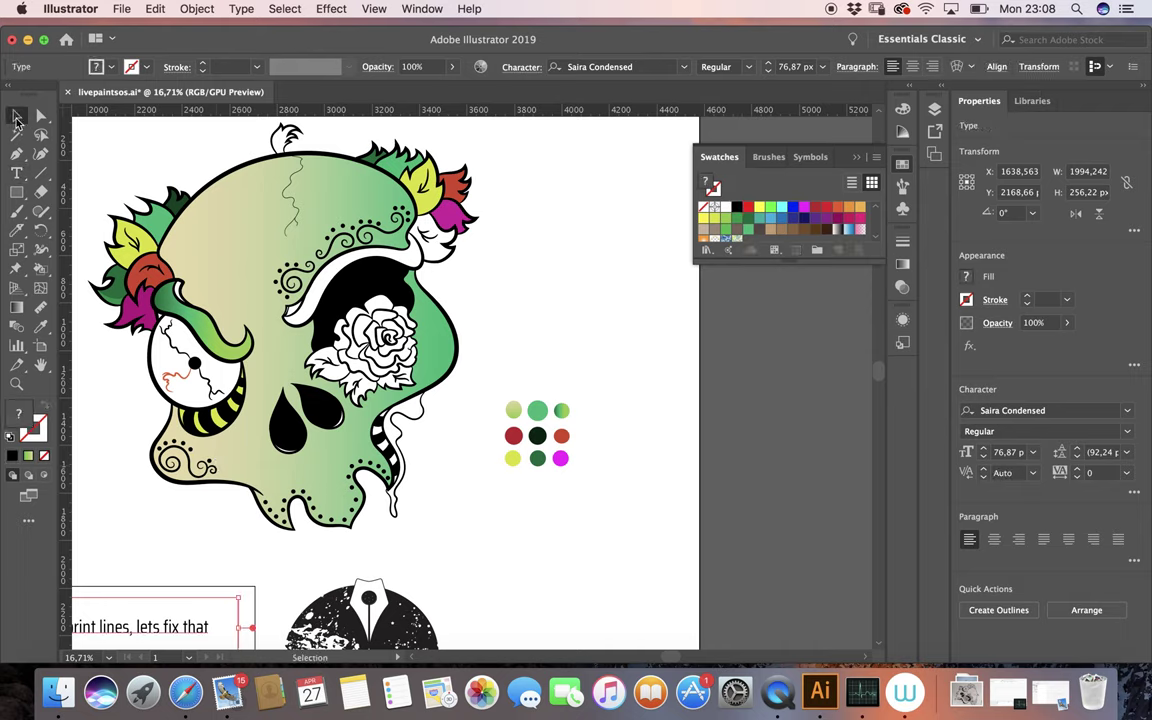
click(567, 245)
click(440, 200)
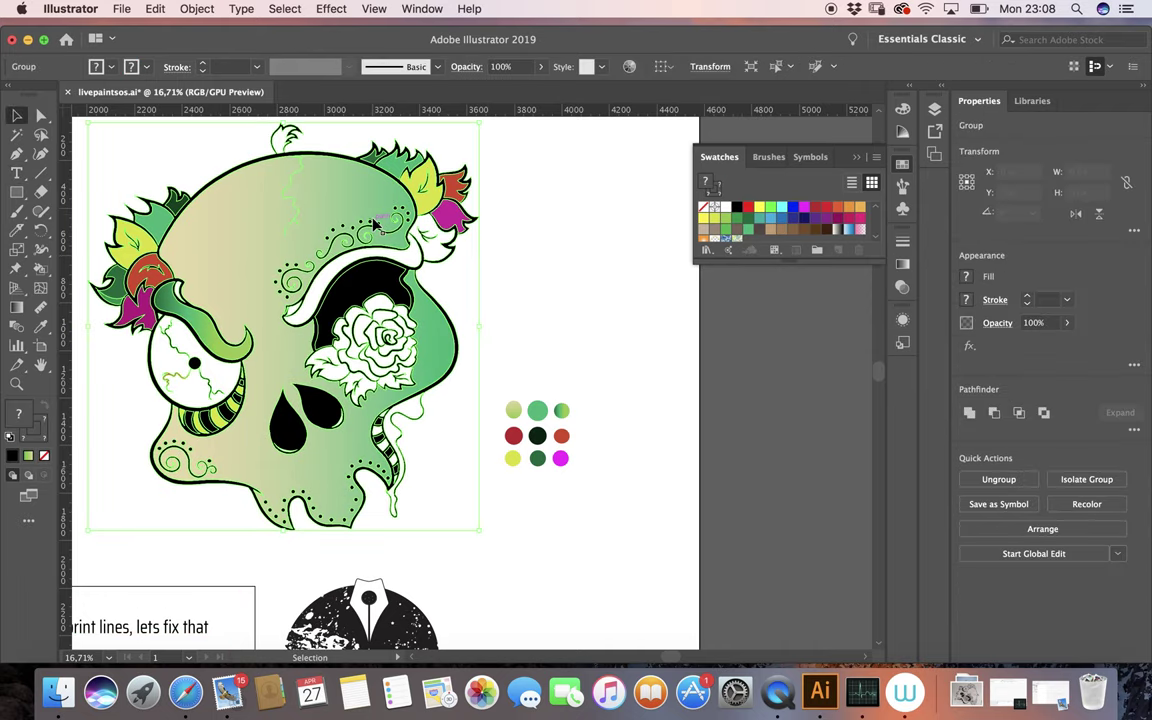
click(373, 8)
click(386, 41)
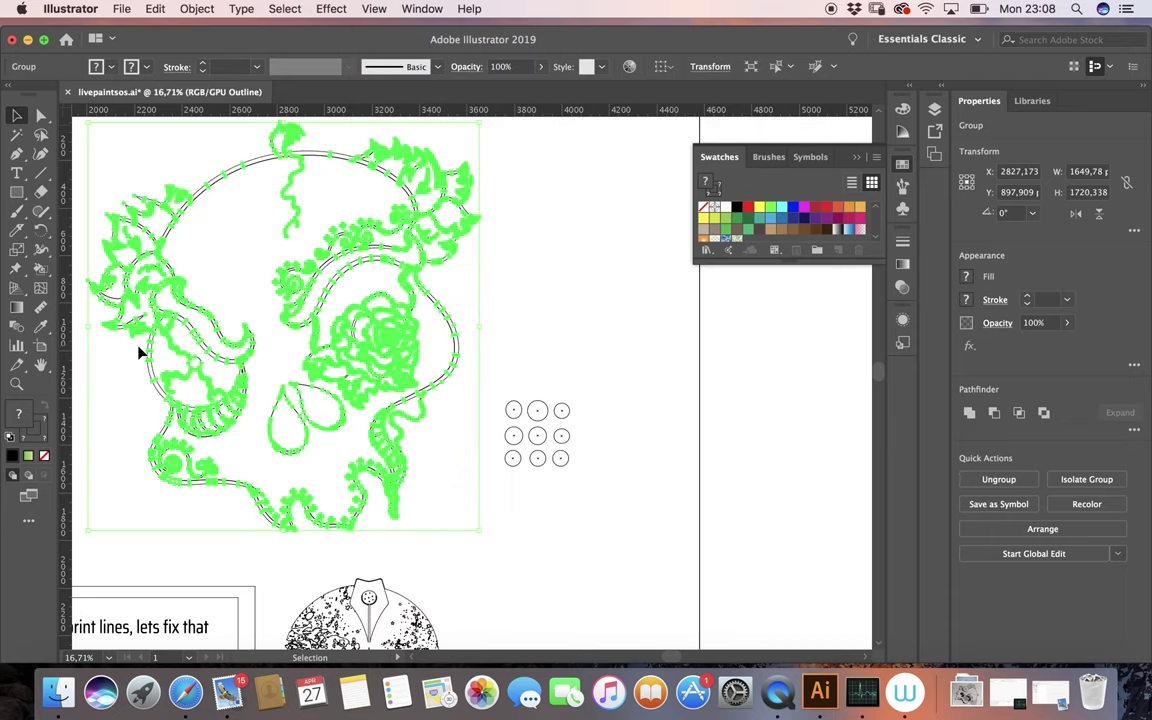
Zoom in on the skull's leaf paths in outline and reselect the artwork group.
click(127, 370)
scroll(120, 325, up, 5)
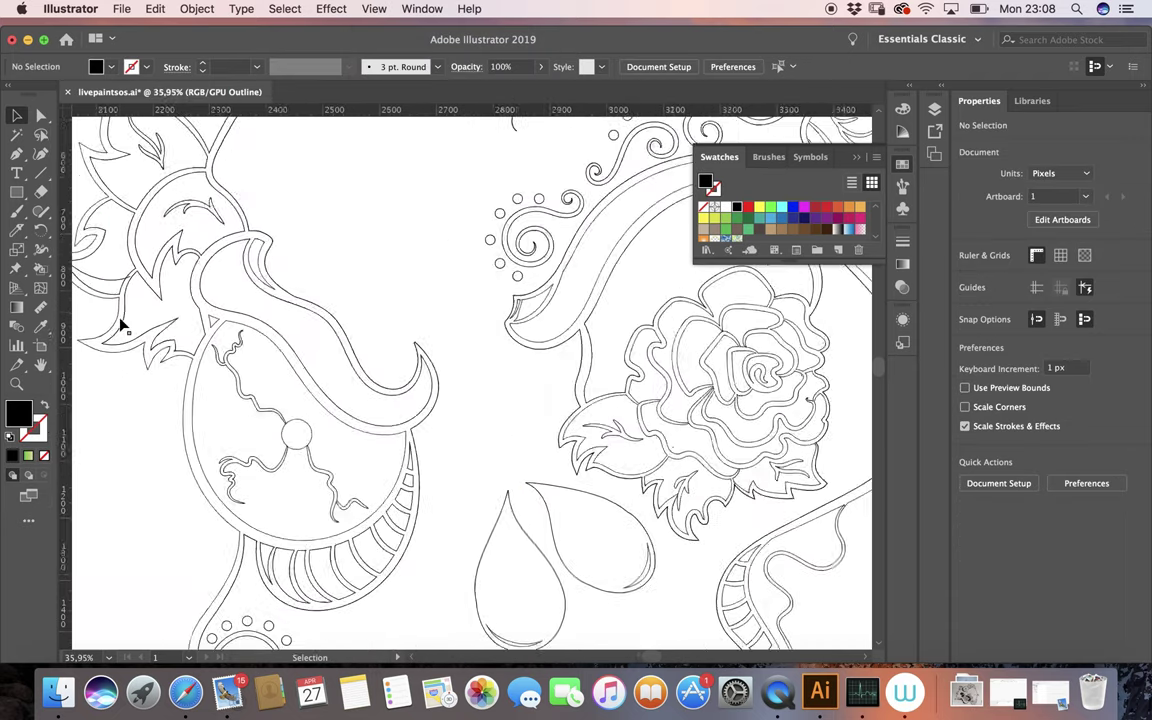
scroll(120, 326, up, 3)
scroll(193, 321, up, 2)
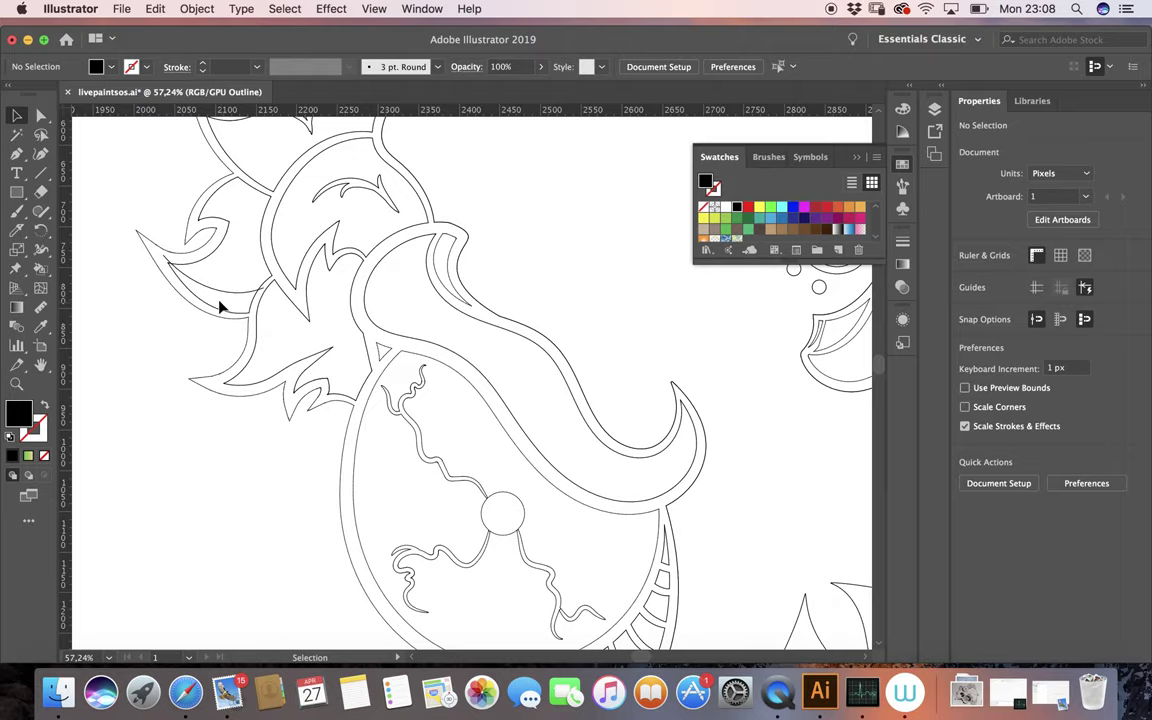
scroll(221, 303, up, 2)
scroll(220, 308, left, 5)
scroll(220, 308, up, 3)
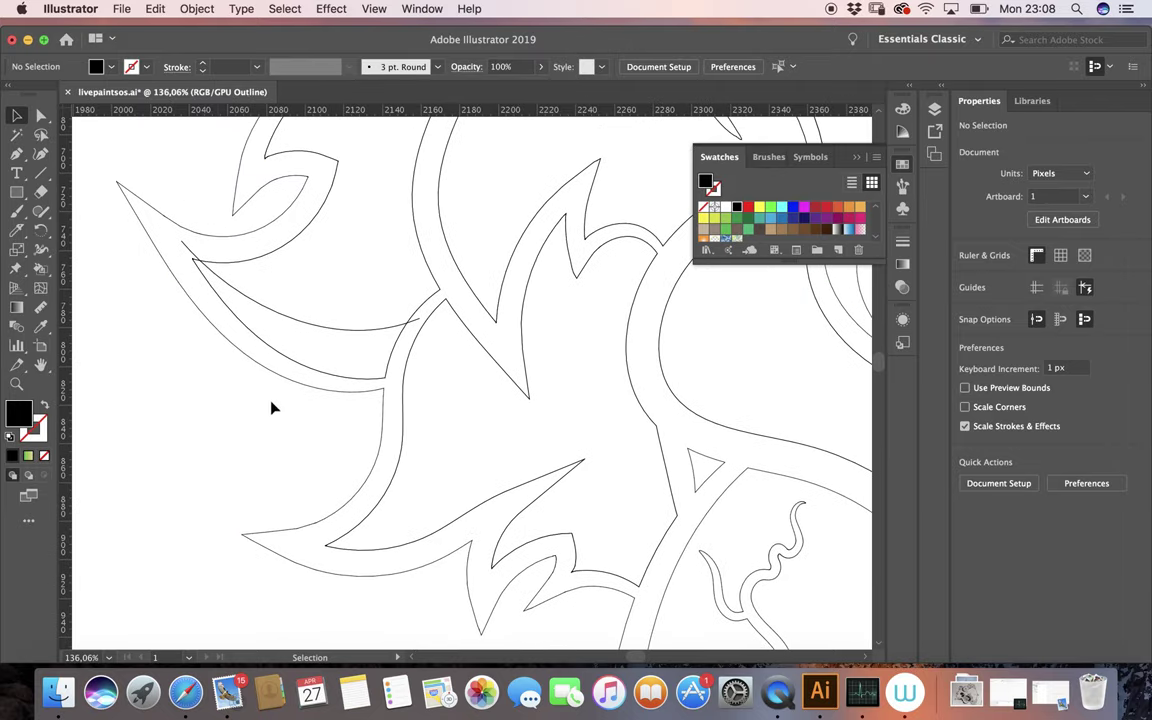
click(277, 247)
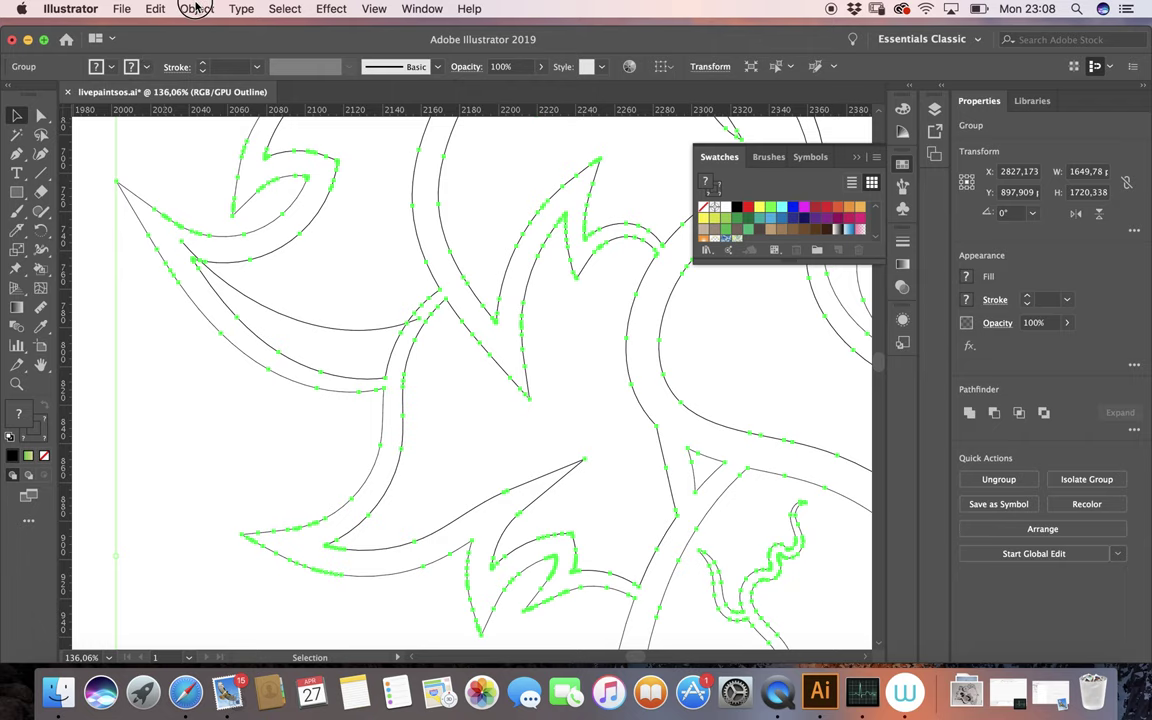
click(195, 9)
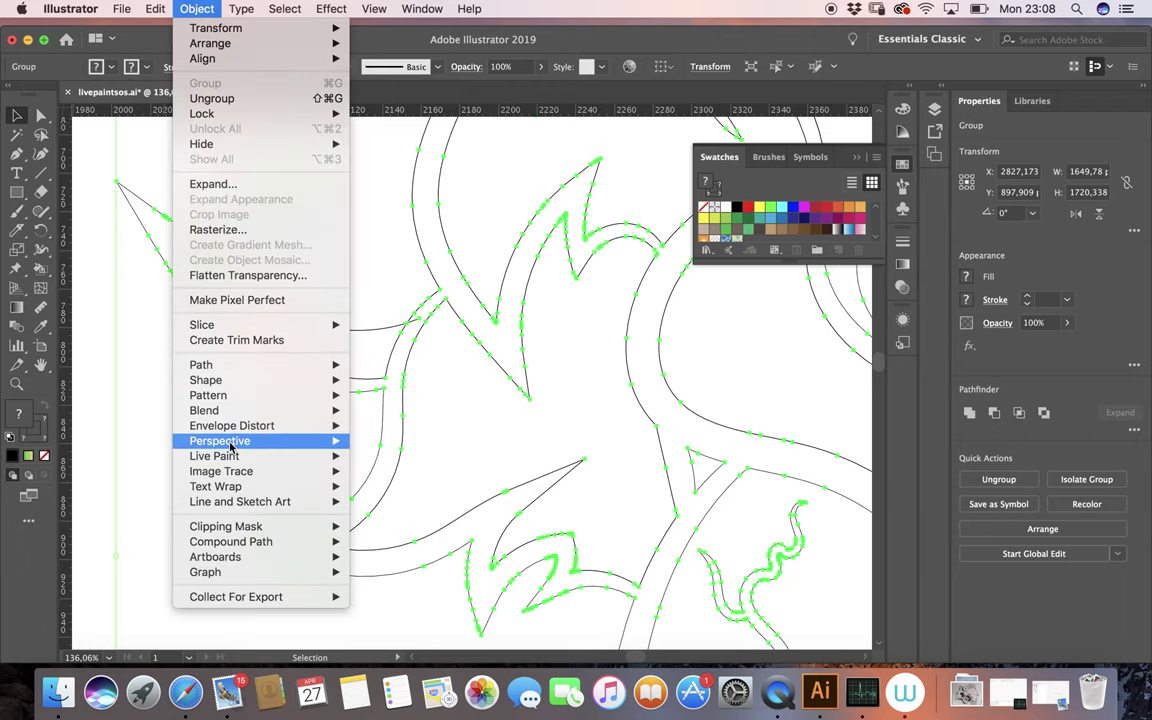
mouse_move(214, 456)
click(380, 456)
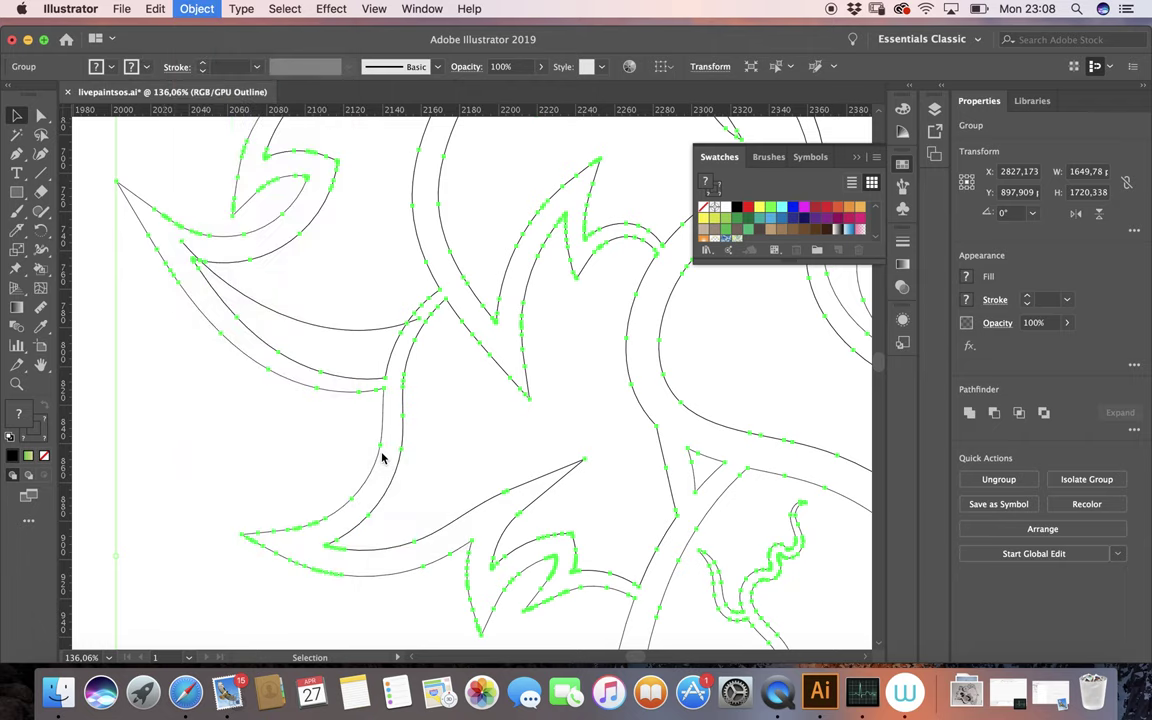
click(259, 440)
click(253, 348)
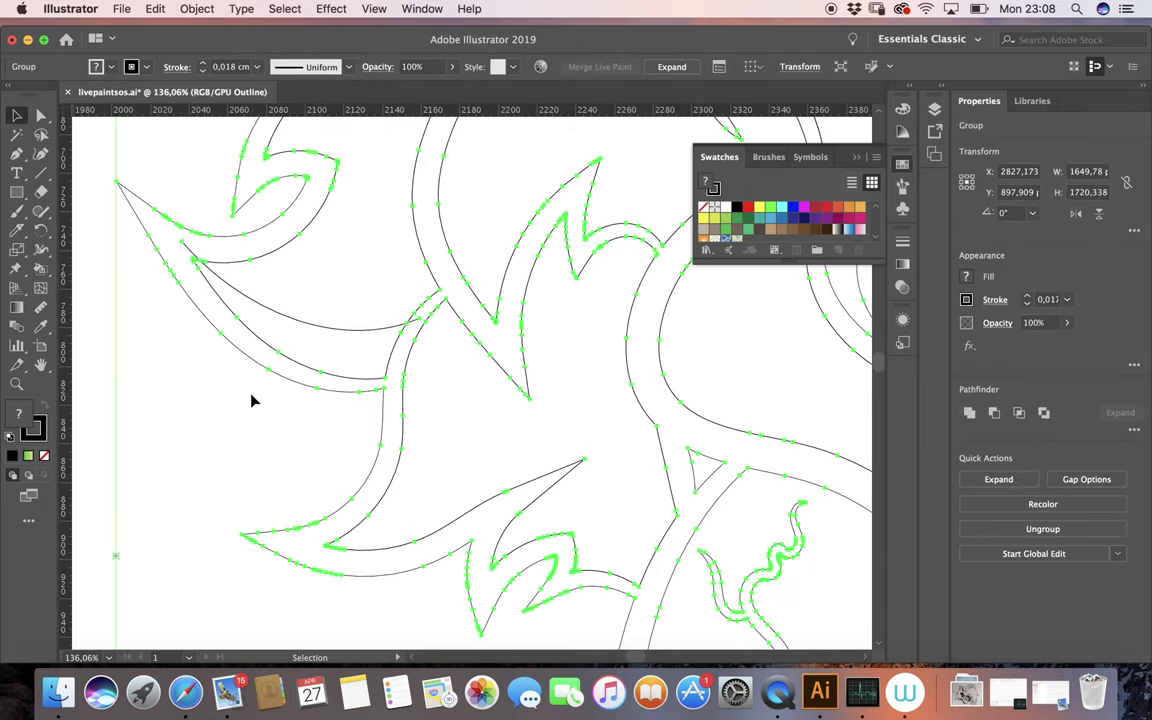
click(215, 402)
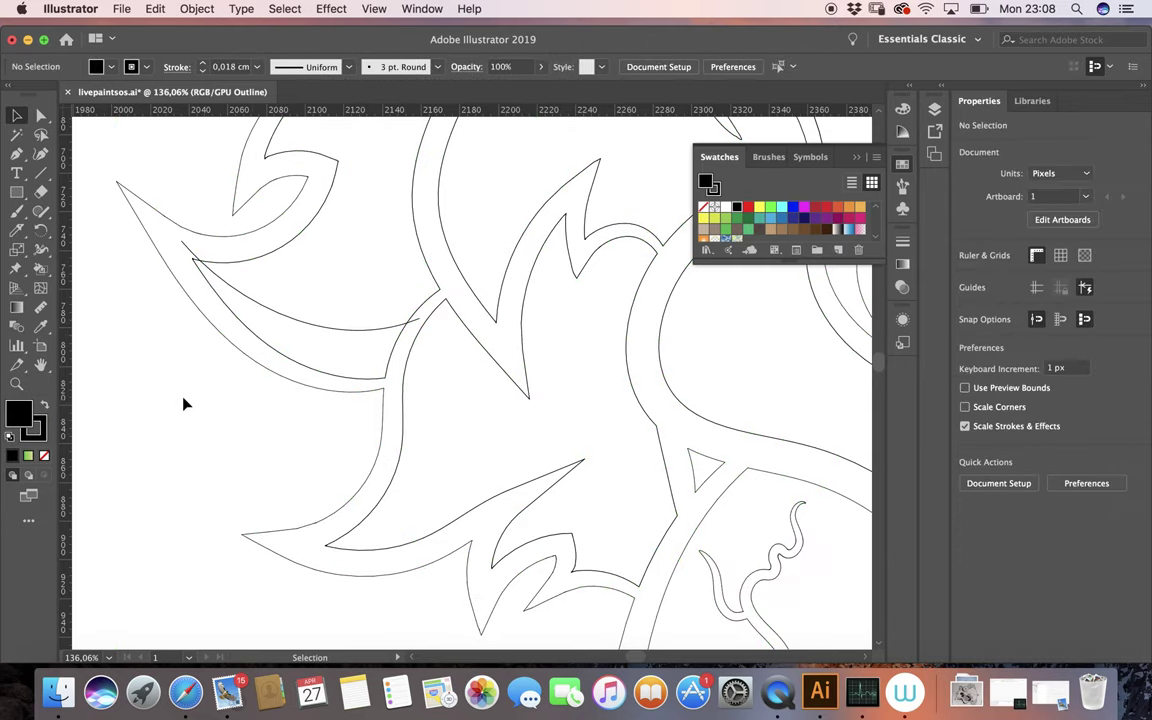
click(41, 268)
click(100, 307)
scroll(103, 310, up, 2)
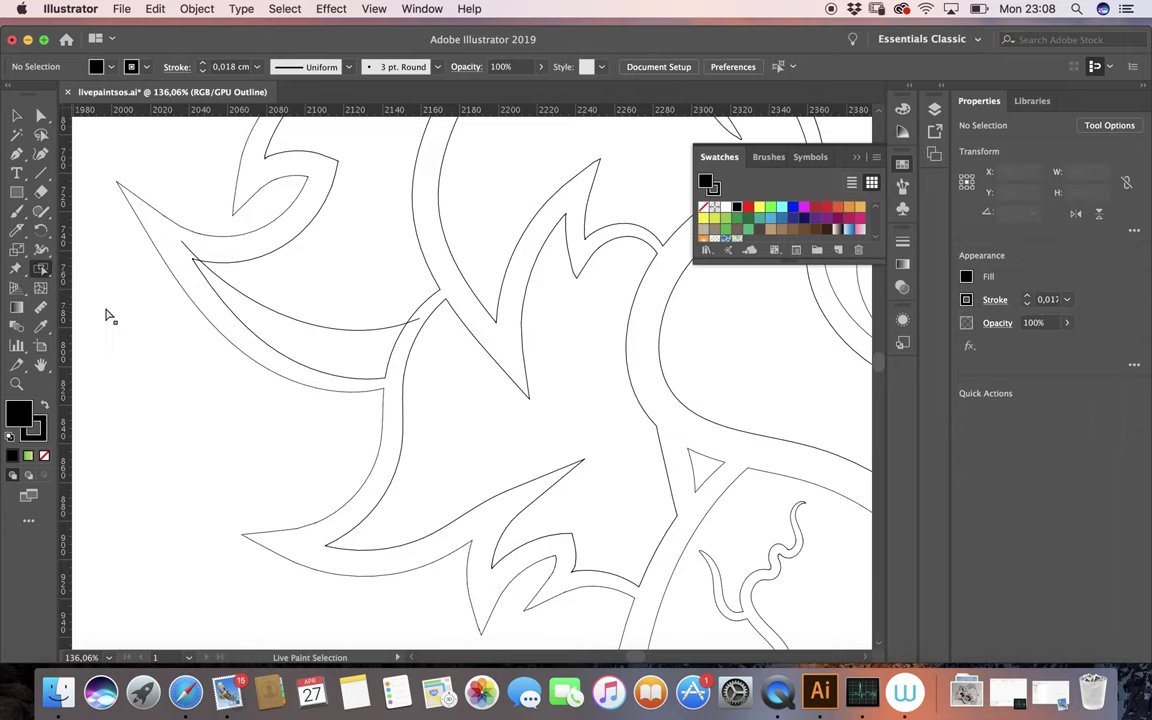
scroll(210, 290, up, 3)
scroll(208, 291, up, 5)
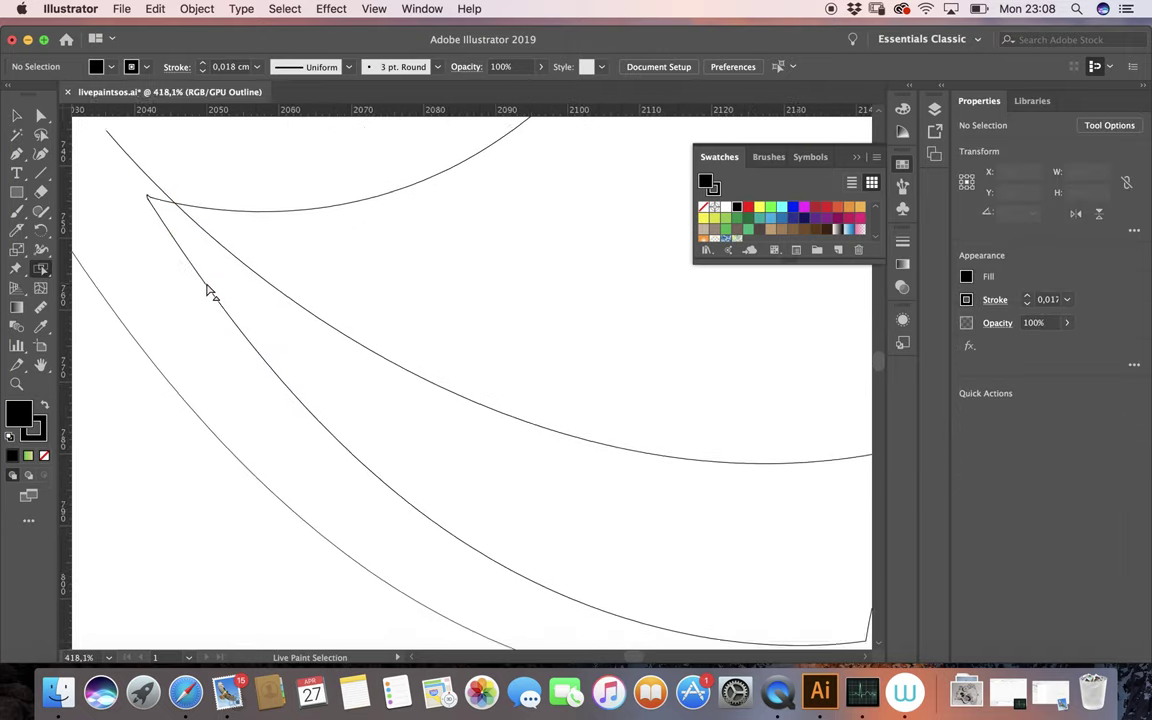
click(150, 187)
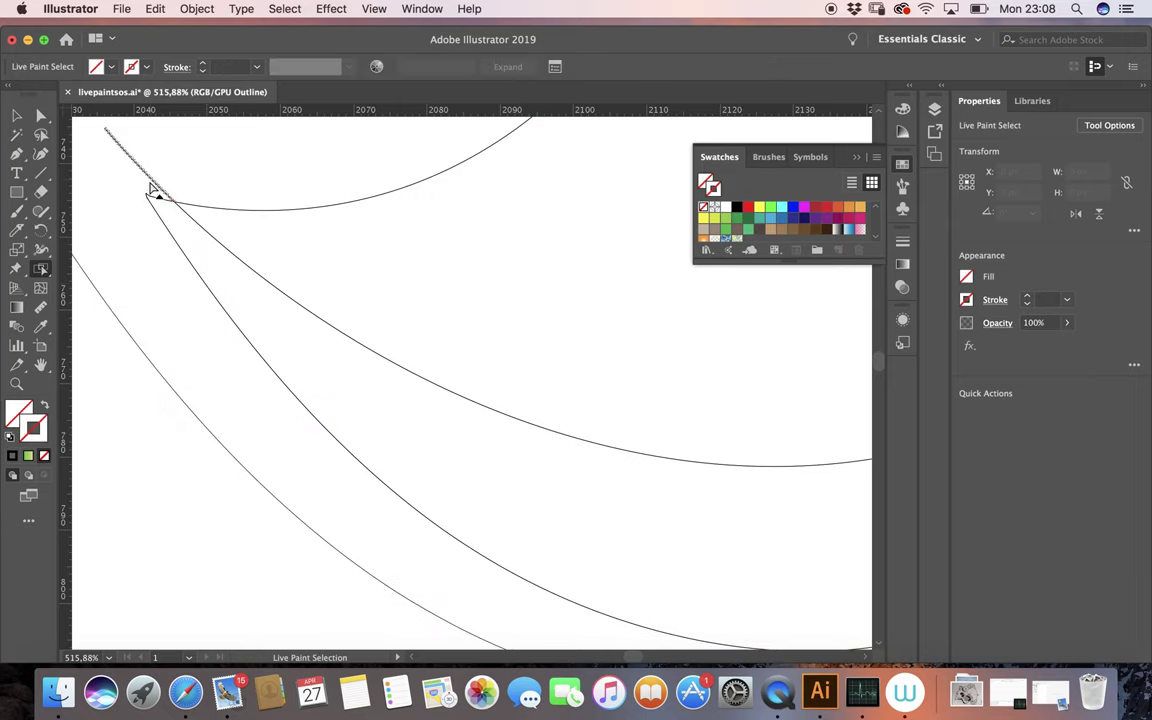
click(370, 442)
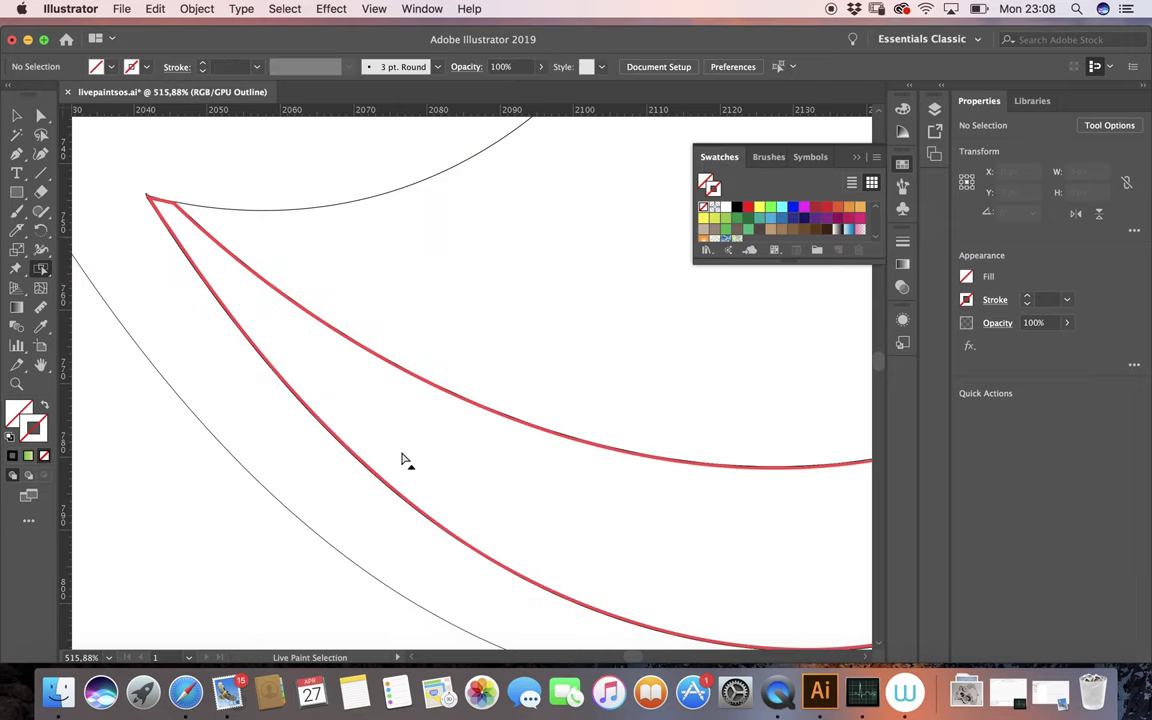
scroll(404, 459, down, 2)
scroll(404, 458, down, 1)
scroll(411, 450, down, 2)
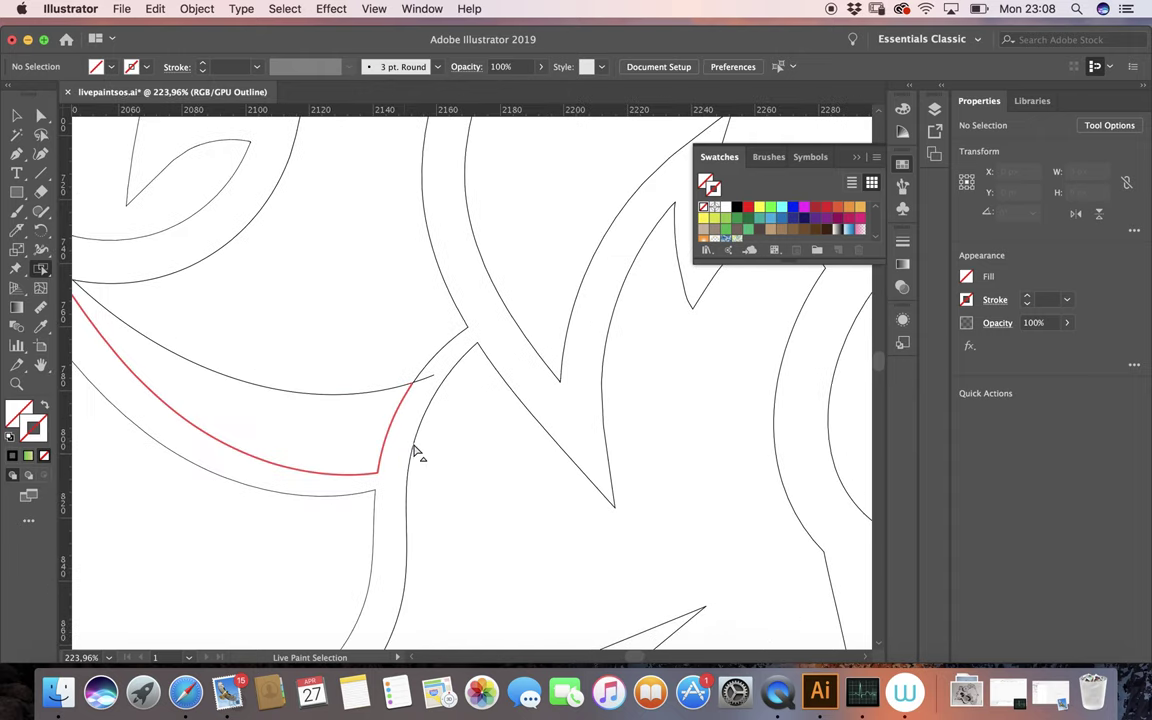
scroll(437, 390, down, 1)
scroll(430, 380, up, 1)
scroll(435, 385, up, 1)
scroll(425, 380, up, 1)
click(419, 376)
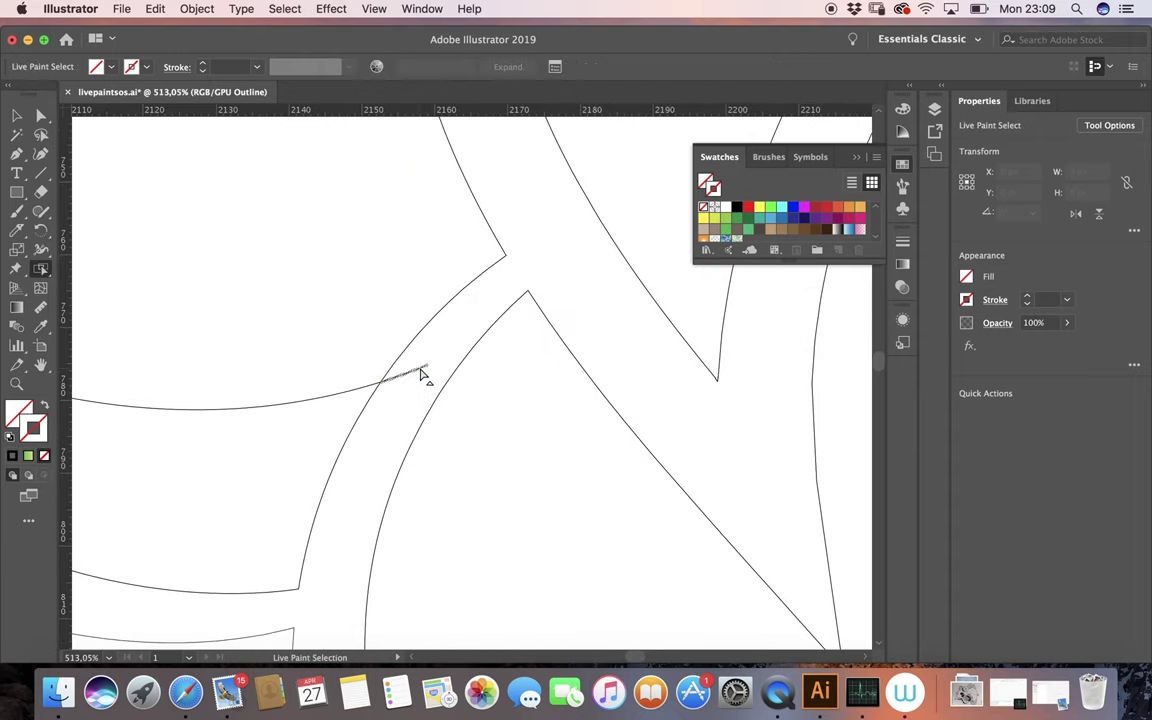
key(ctrl+shift+a)
scroll(508, 433, down, 2)
scroll(508, 433, down, 2)
scroll(508, 433, down, 2)
scroll(508, 433, down, 2)
scroll(508, 433, down, 2)
scroll(508, 433, down, 2)
scroll(508, 433, down, 2)
scroll(508, 433, down, 2)
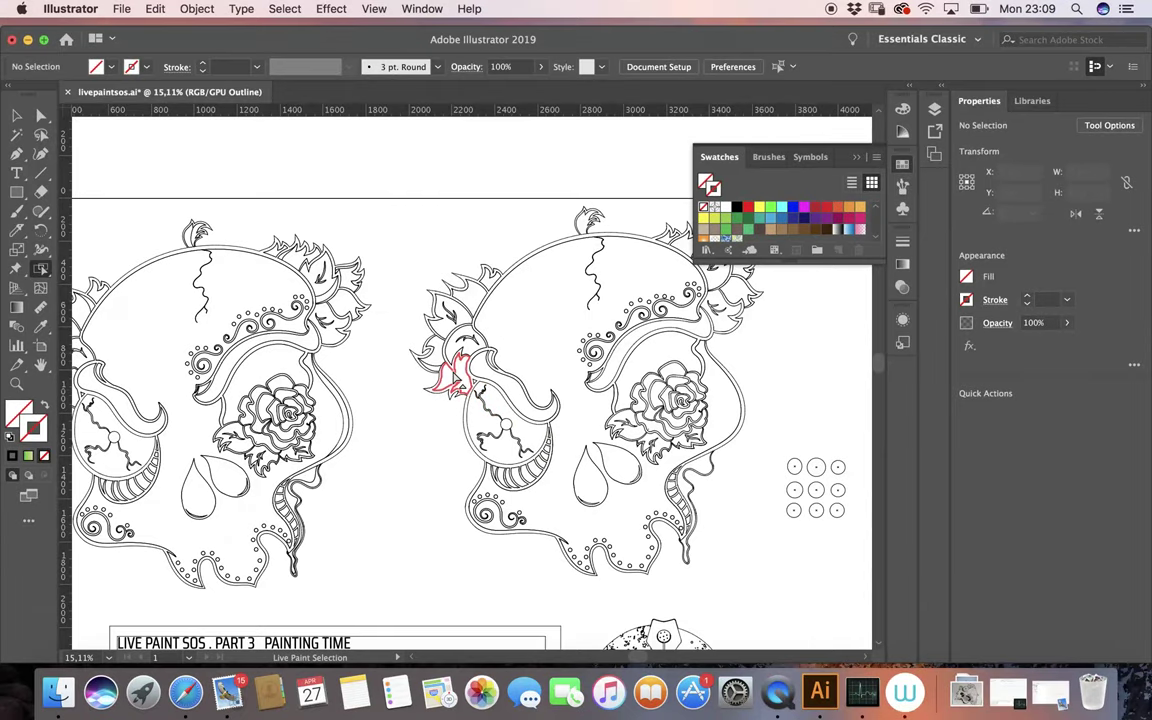
scroll(447, 377, up, 2)
scroll(447, 377, up, 2)
scroll(447, 377, up, 1)
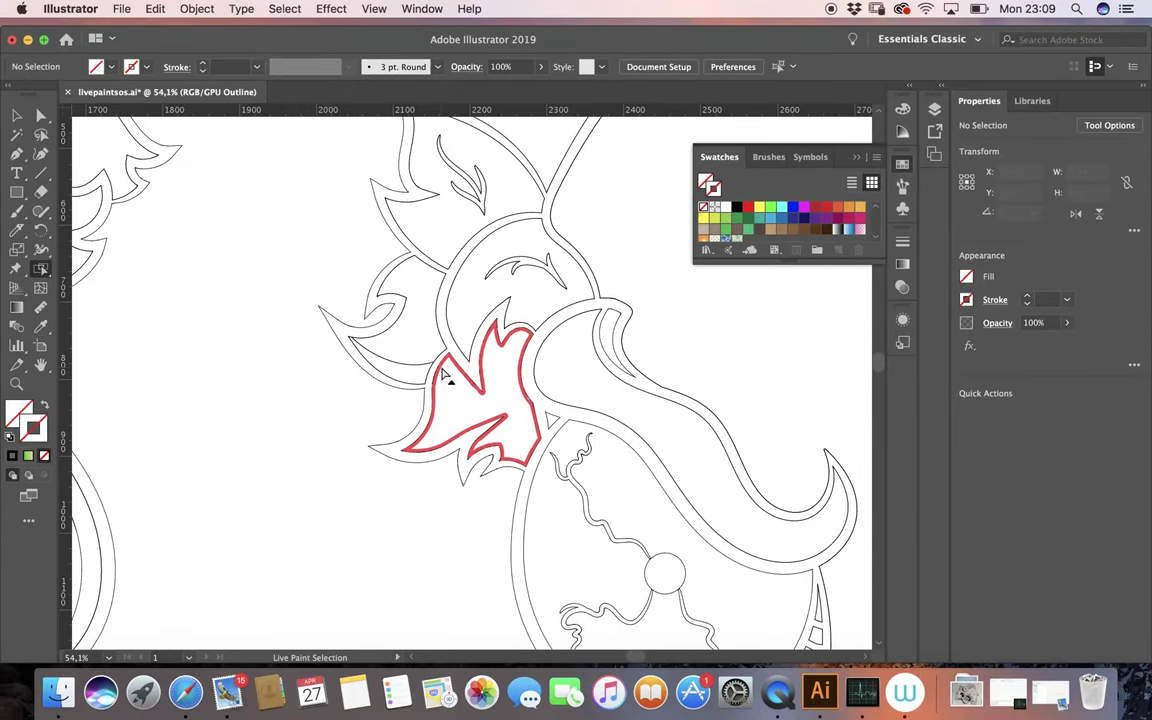
scroll(447, 377, down, 2)
scroll(447, 377, down, 2)
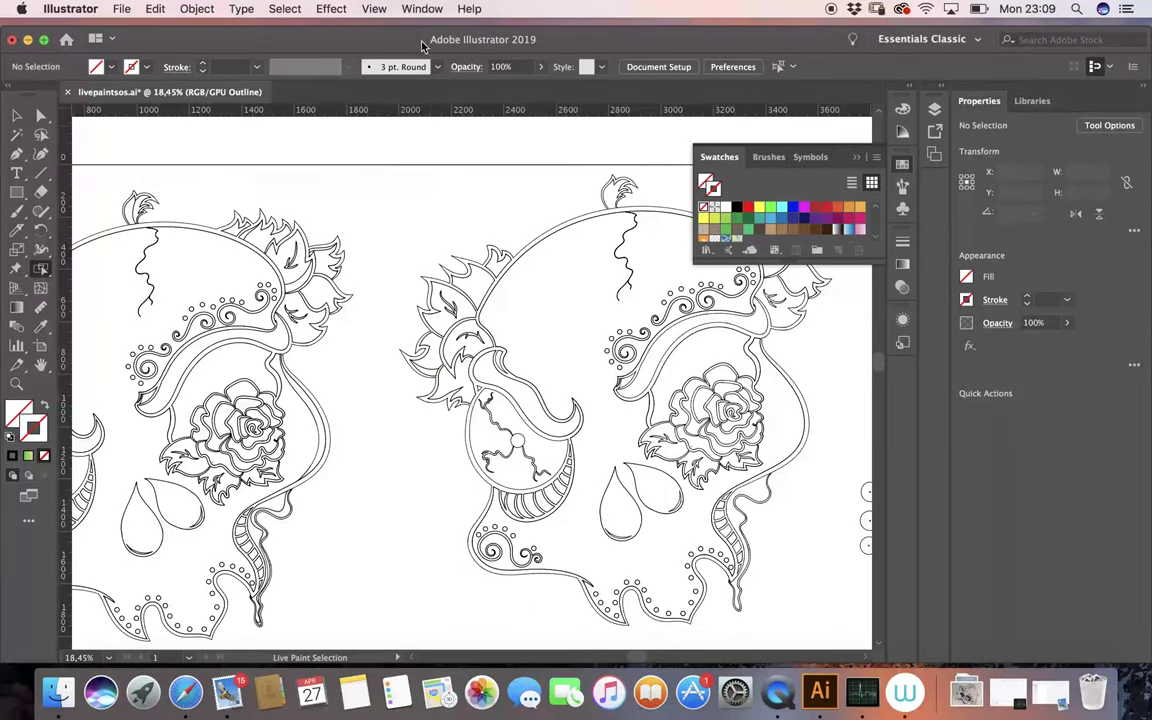
click(375, 9)
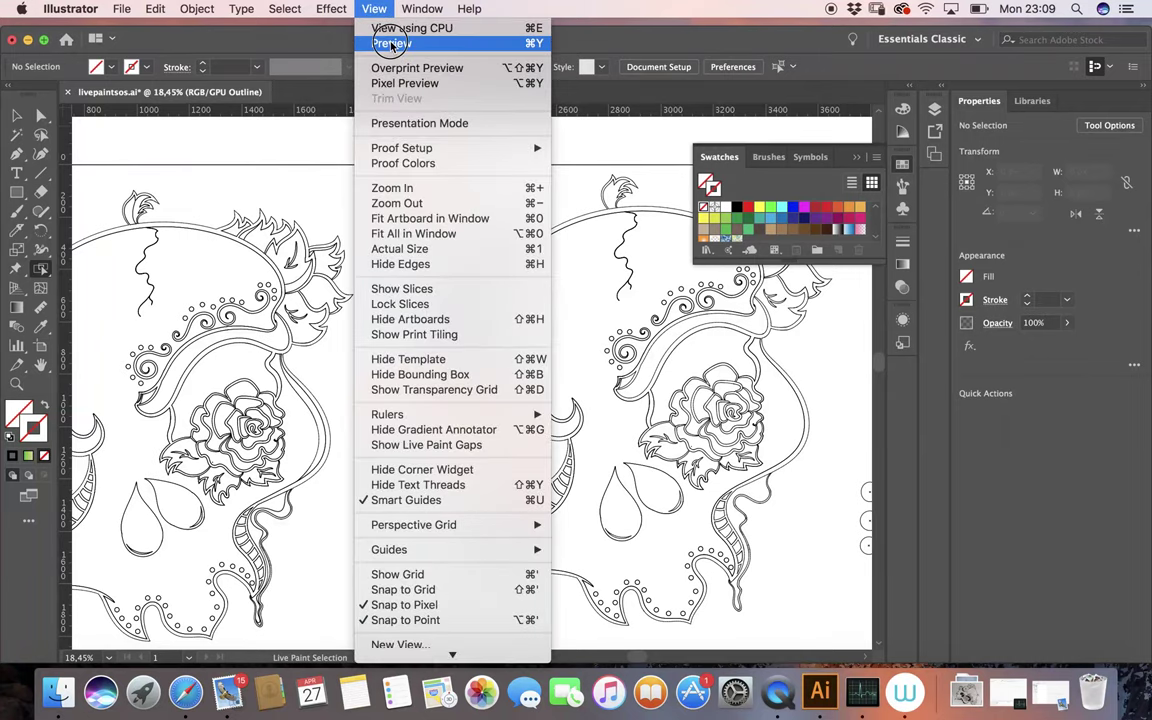
Return to full-colour Preview mode and scroll down to the caption.
click(355, 40)
scroll(392, 455, down, 1)
scroll(392, 455, down, 2)
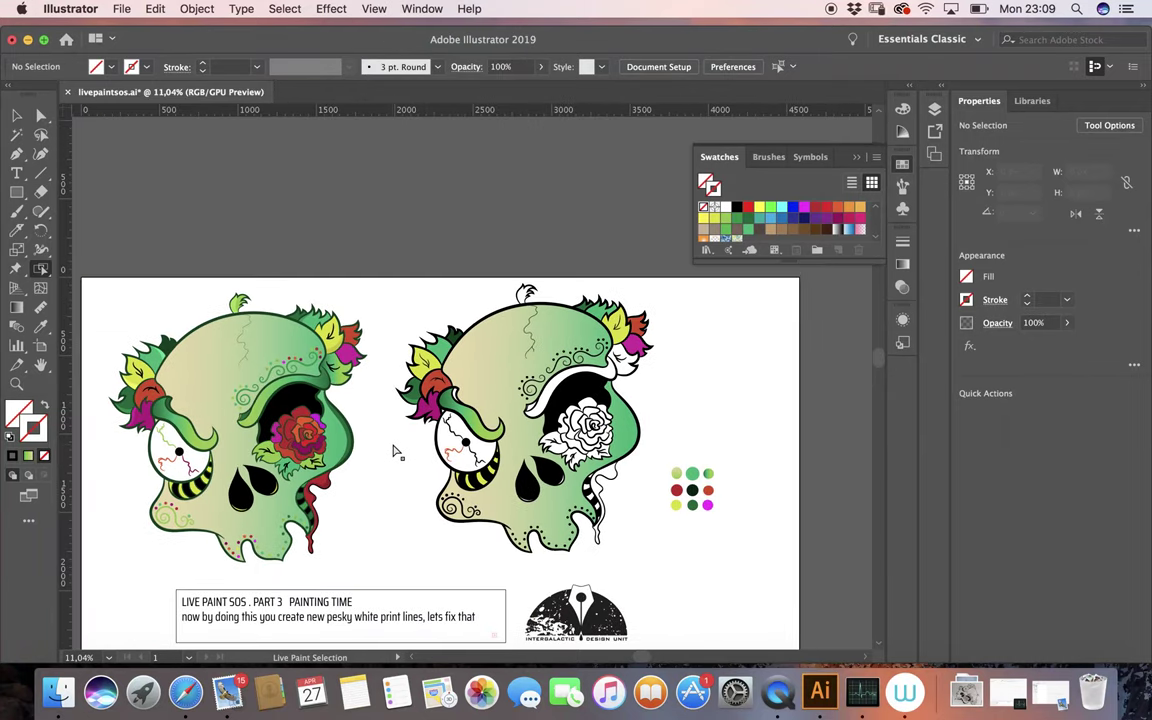
scroll(394, 453, down, 1)
scroll(399, 452, down, 2)
scroll(300, 380, left, 3)
Replace the caption's second line with 'lets go check how the art will look for print'.
key(t)
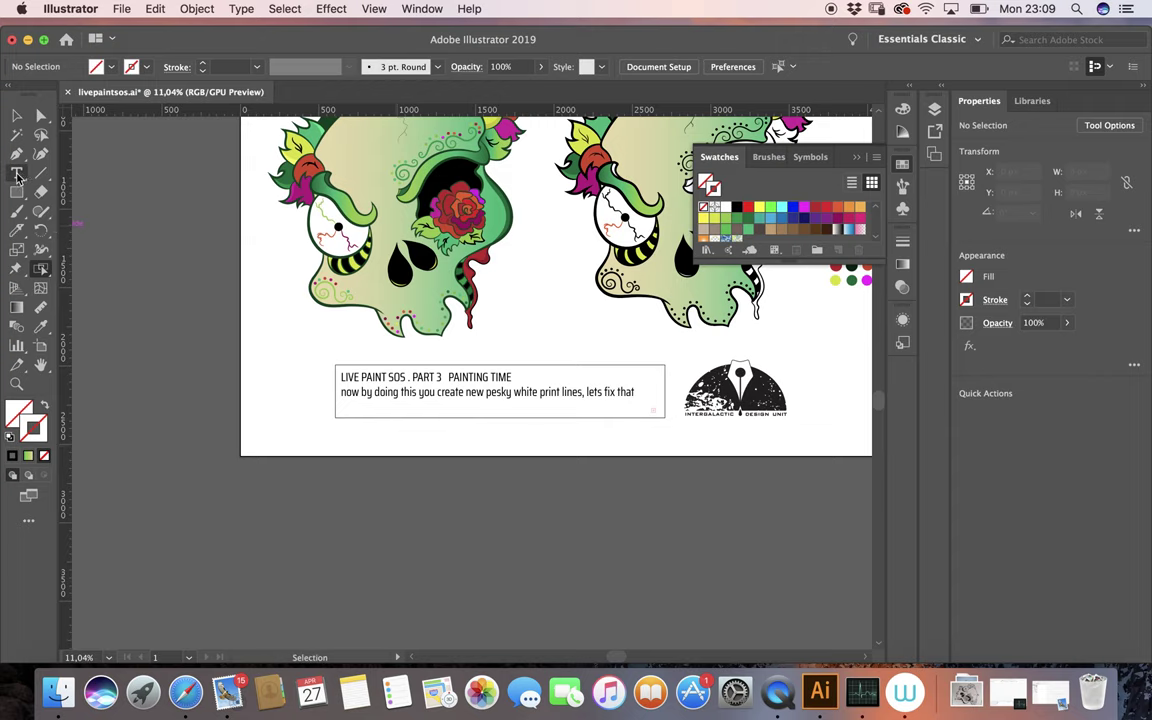
scroll(390, 385, up, 2)
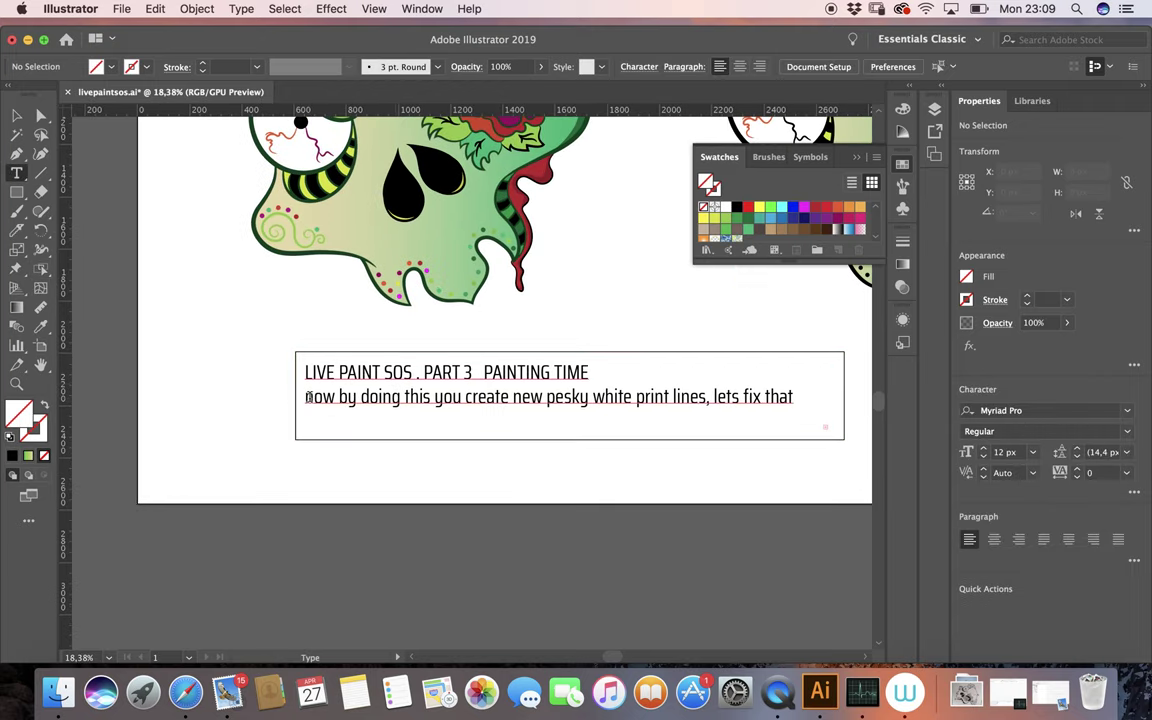
drag(305, 396, 805, 412)
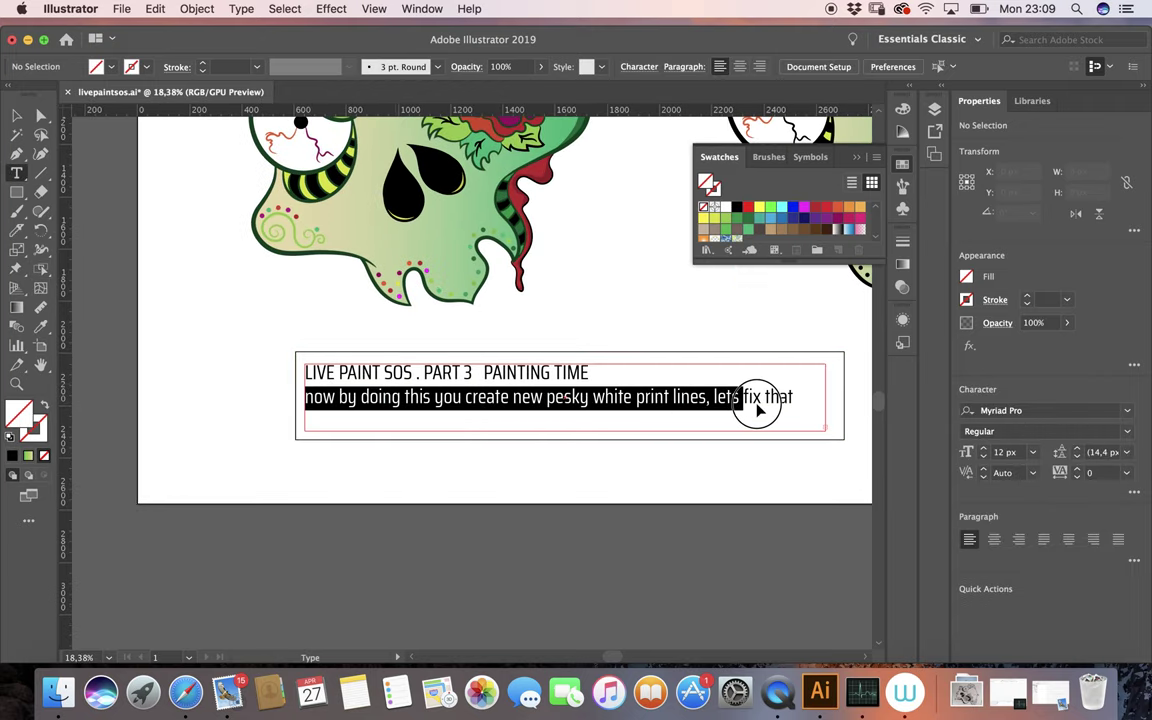
key(BackSpace)
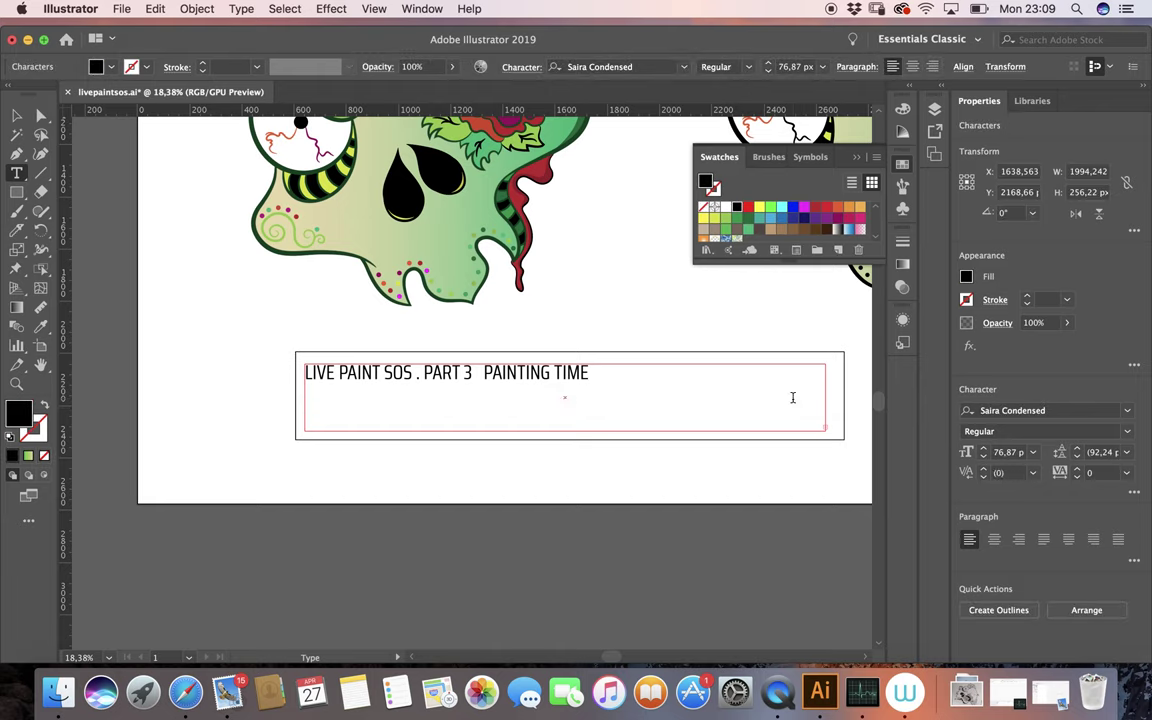
text(lets go check )
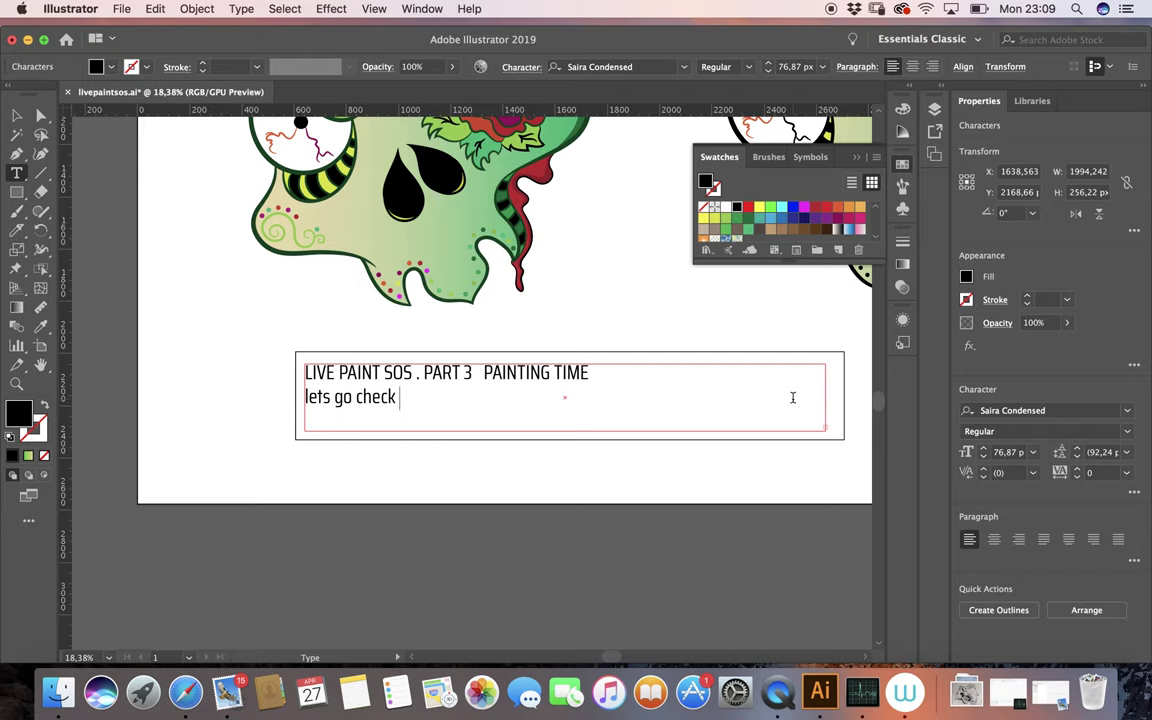
text(ho)
text(w a)
key(BackSpace)
text(the a)
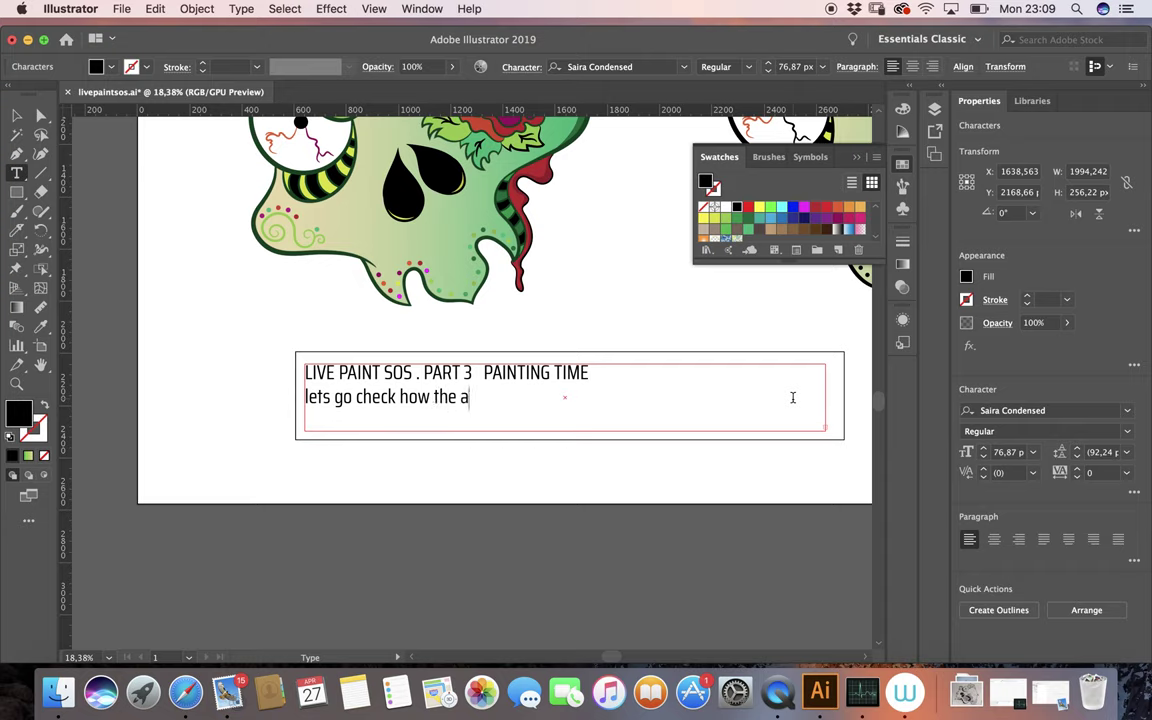
text(rt will look for print)
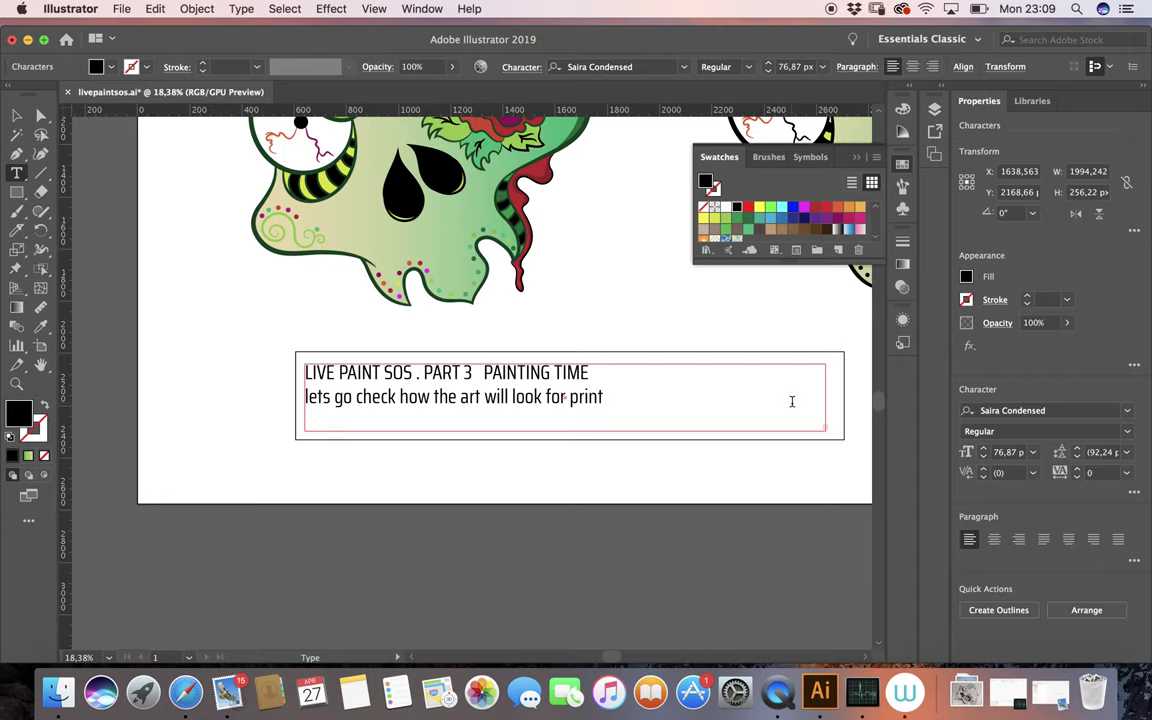
key(Escape)
click(597, 286)
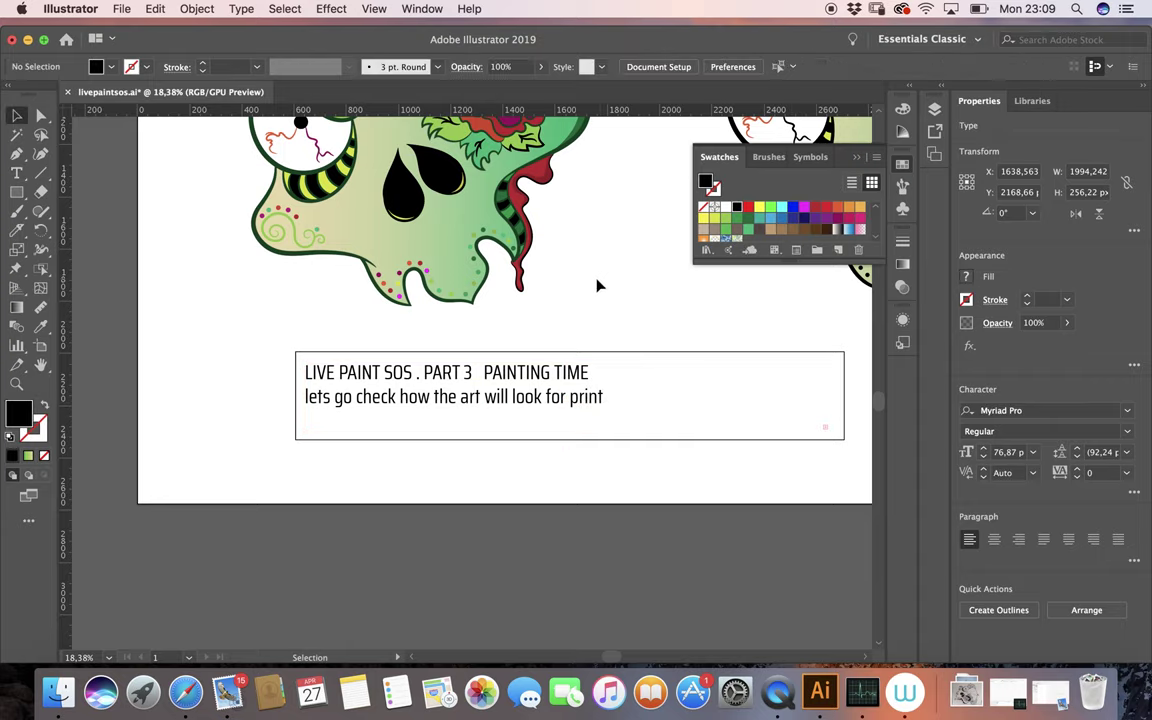
Hide the caption, kleuren and lineart layers so only the coloured left skull shows.
scroll(597, 286, down, 8)
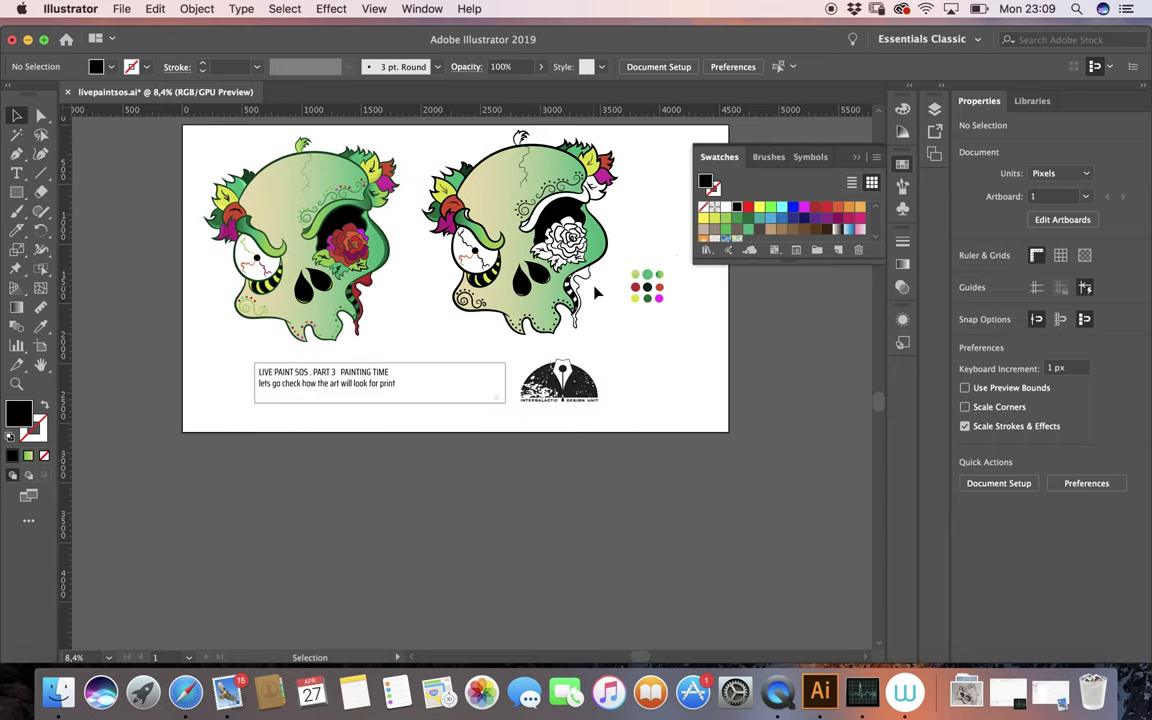
scroll(595, 291, up, 3)
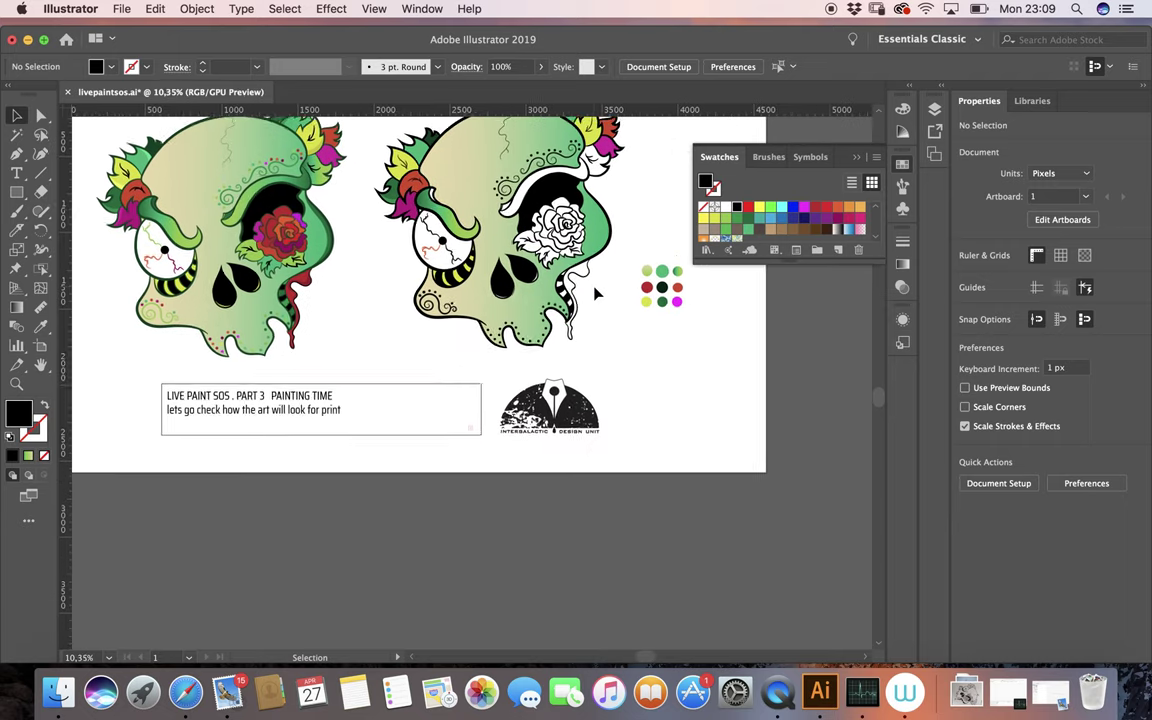
click(856, 158)
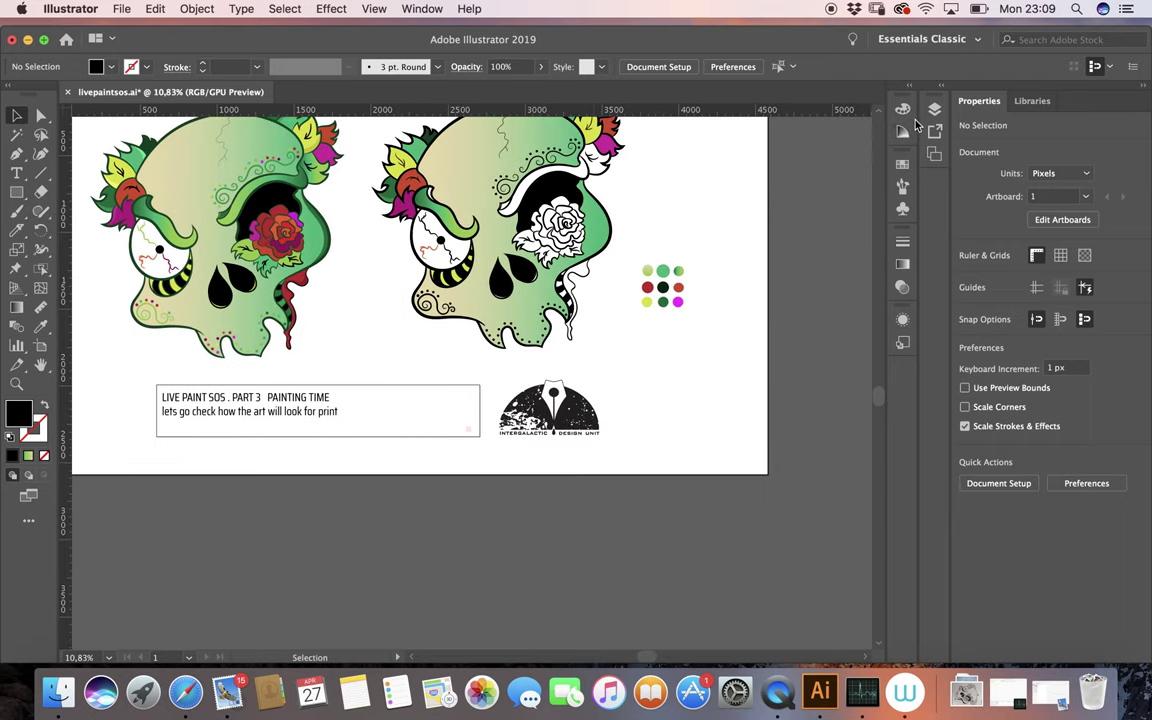
click(935, 110)
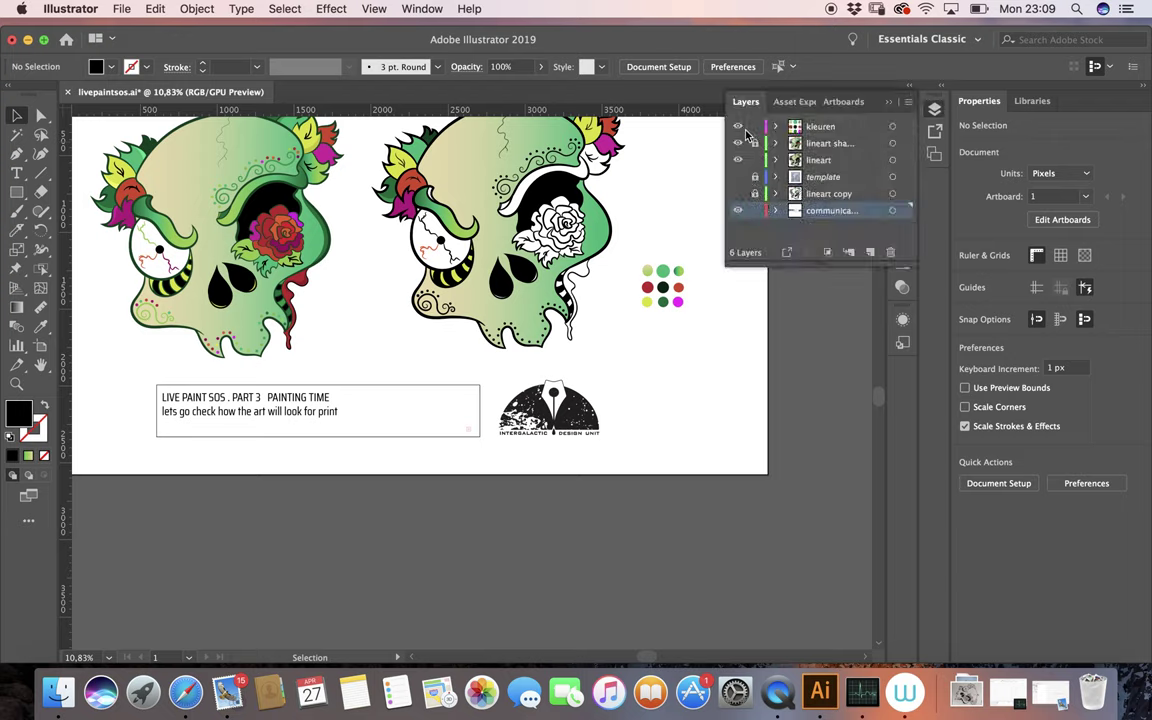
click(738, 211)
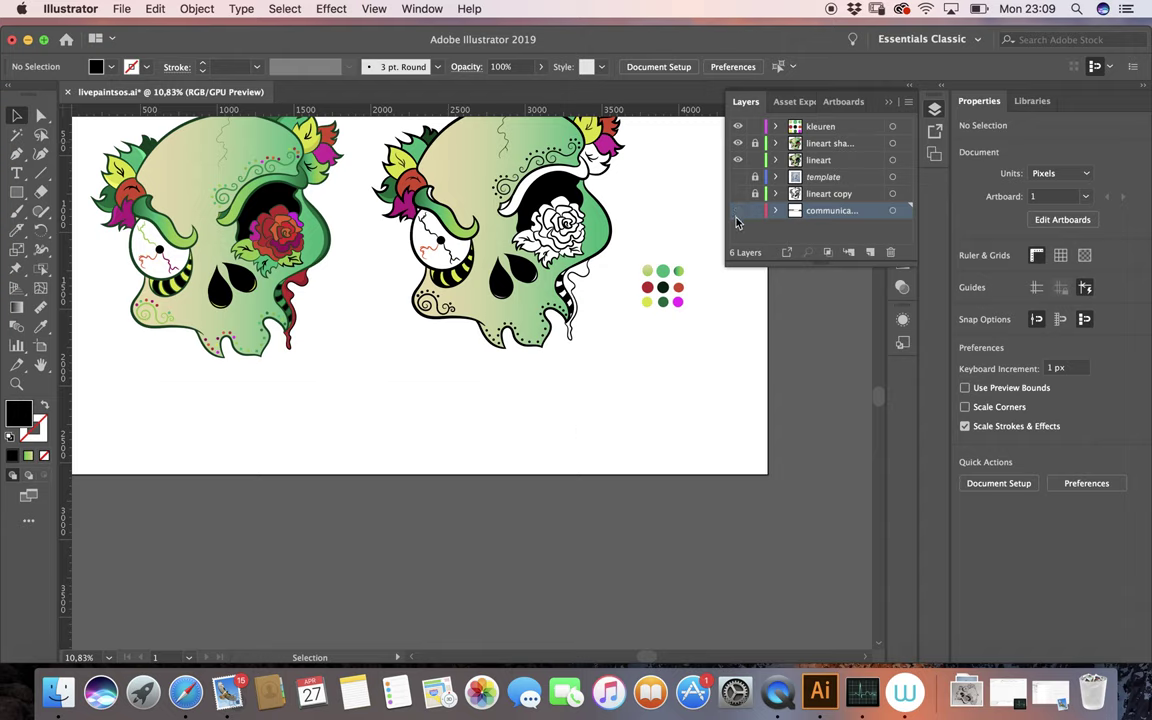
click(738, 127)
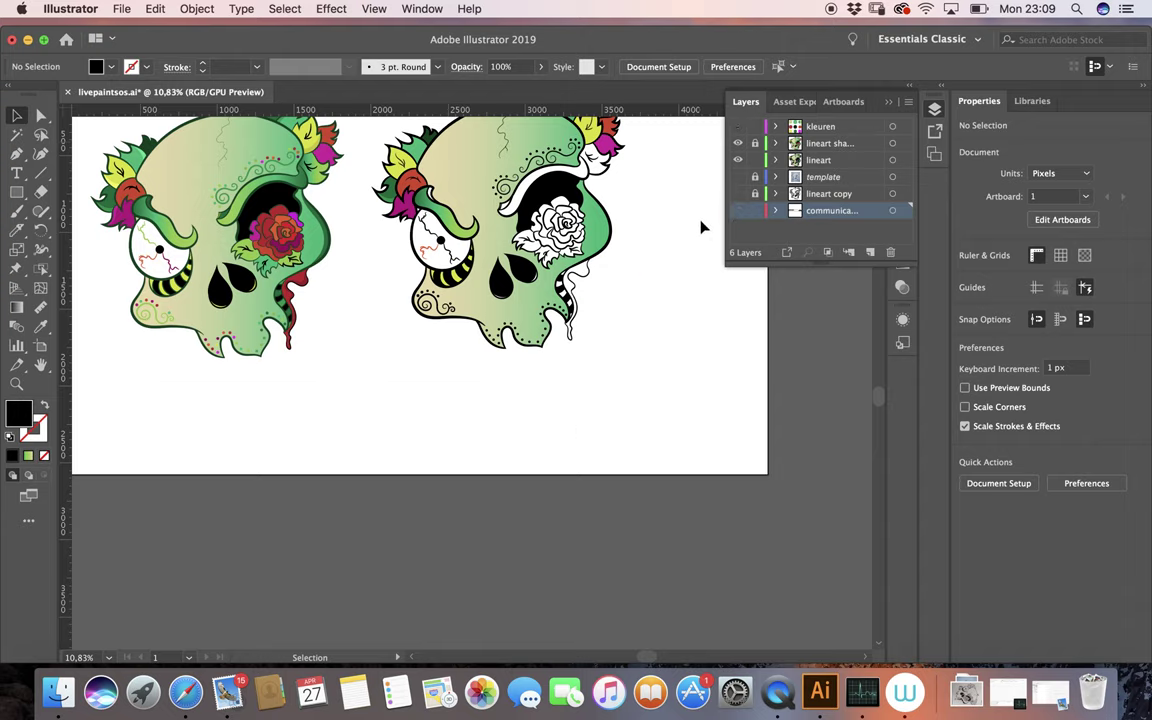
click(738, 143)
click(738, 143)
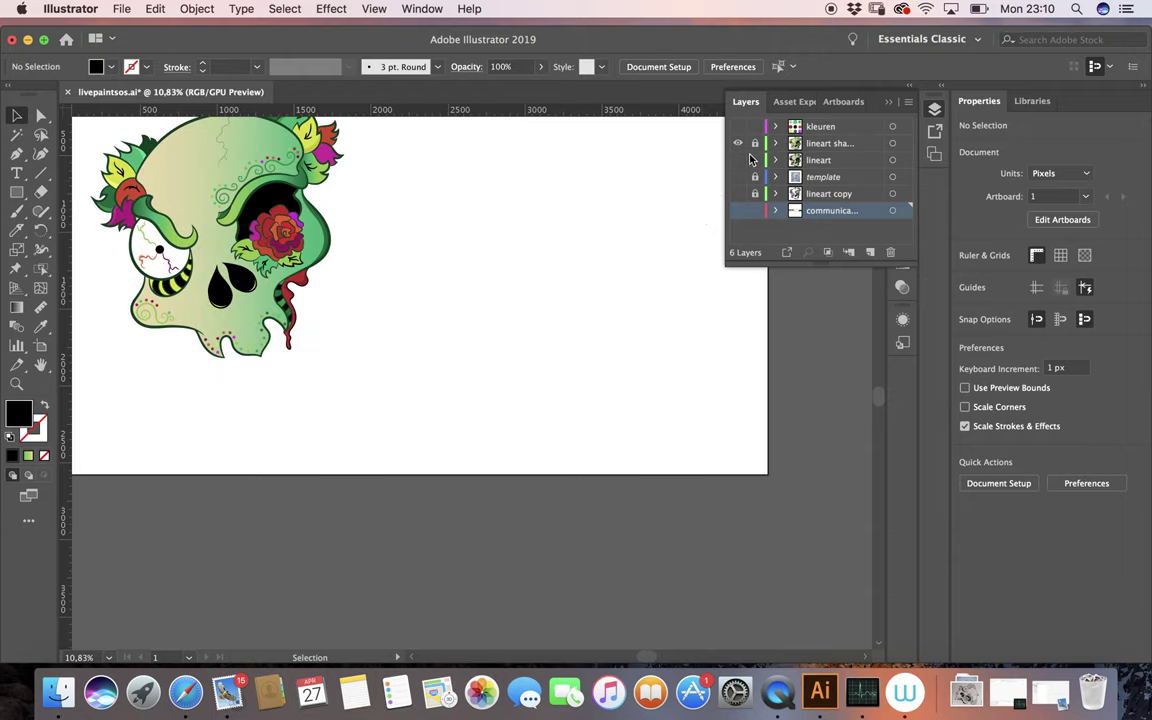
Unlock the left skull's layer, lock kleuren and lineart, and select the coloured skull.
click(755, 145)
click(755, 126)
click(755, 160)
scroll(558, 298, down, 2)
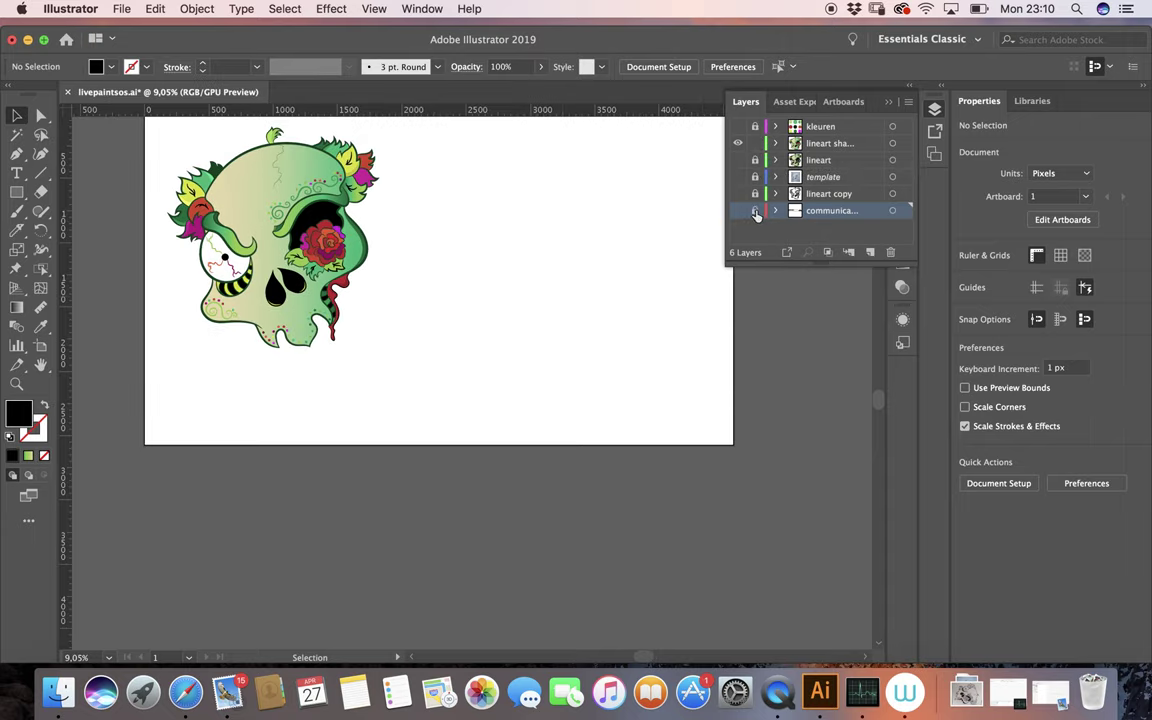
scroll(424, 310, left, 5)
scroll(424, 310, up, 3)
scroll(424, 310, right, 5)
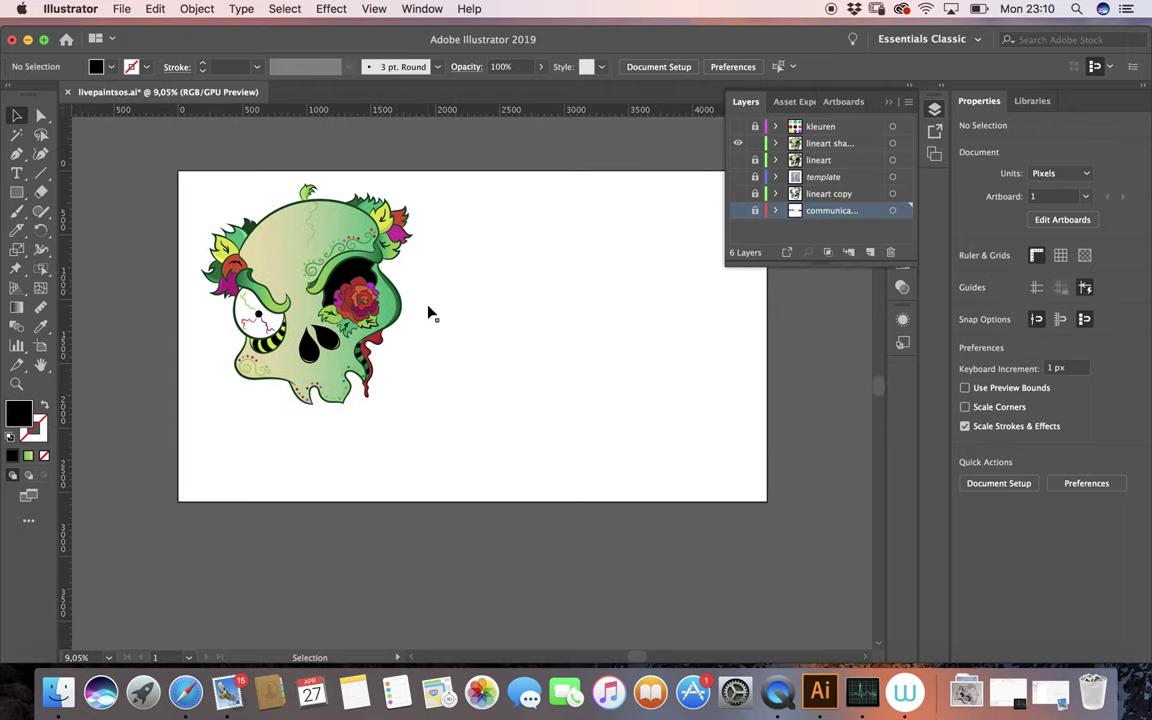
drag(190, 175, 447, 440)
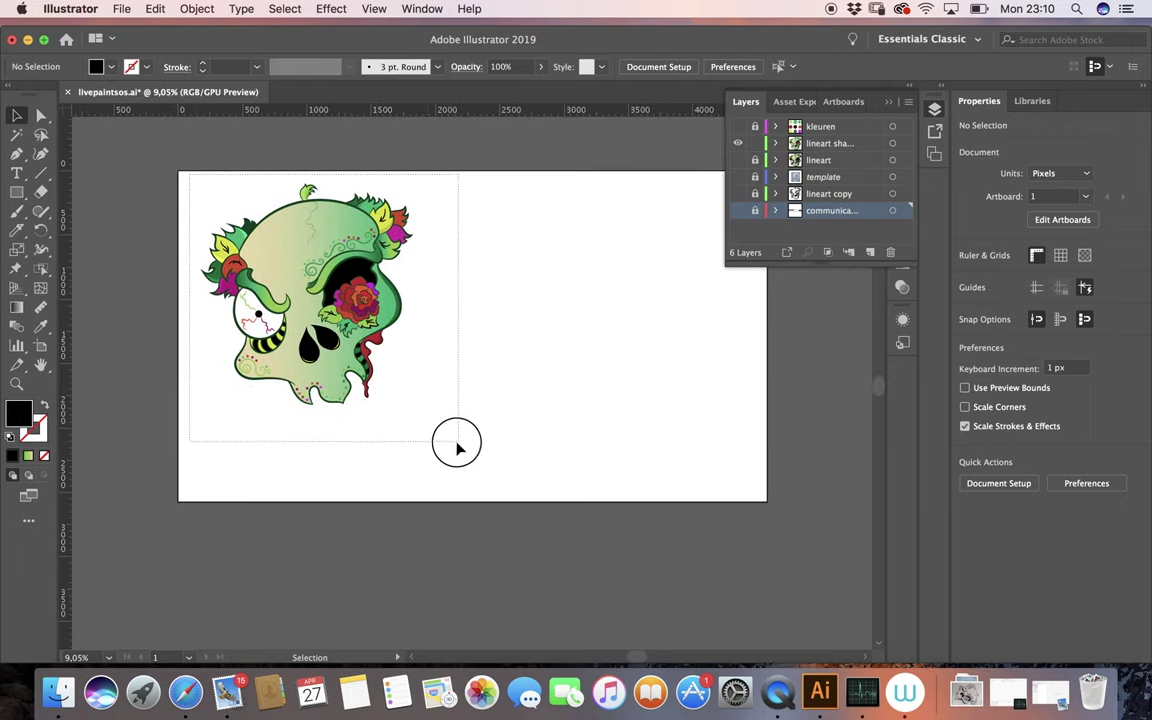
Move the skull group right and scale it up to fill more of the artboard.
drag(387, 307, 551, 340)
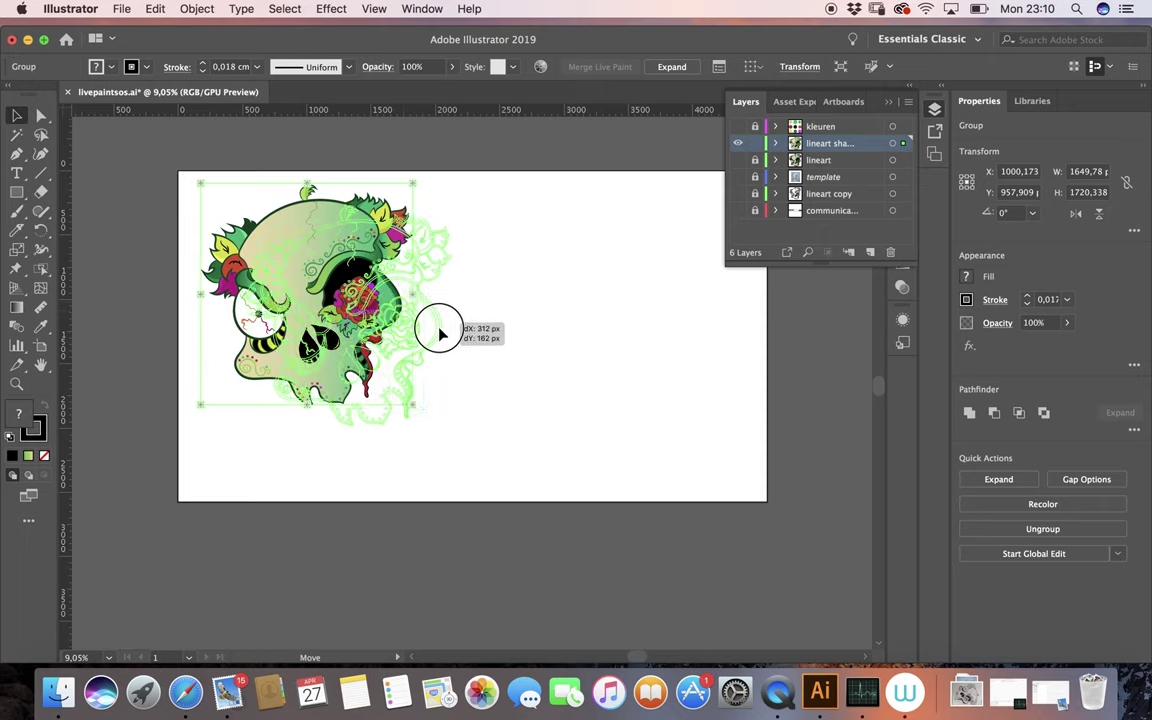
drag(551, 340, 563, 356)
drag(565, 216, 596, 196)
scroll(634, 336, right, 3)
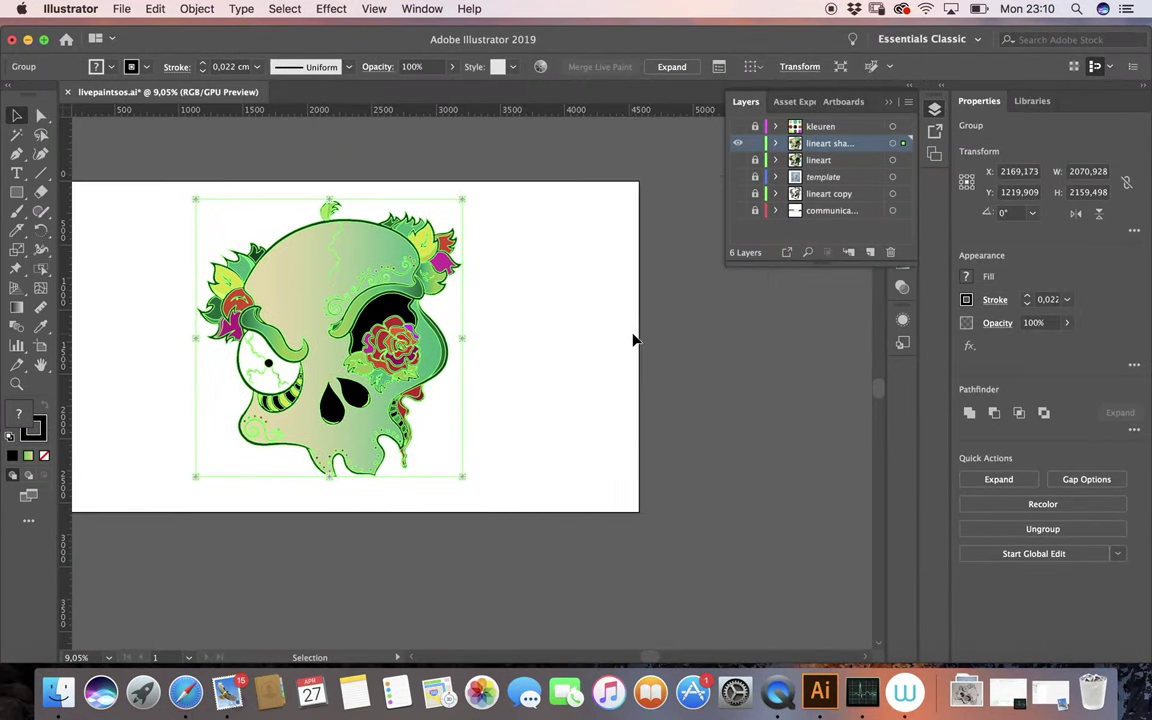
click(531, 301)
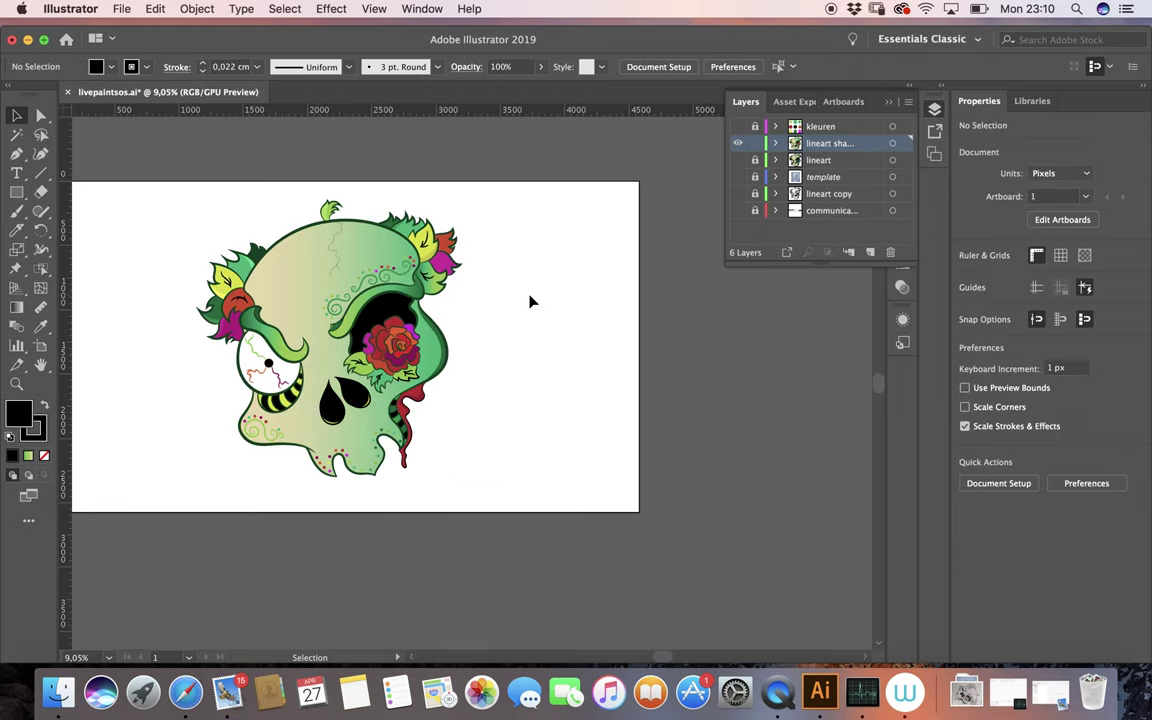
Expand the skull into filled paths, then expand its gradients into 255 objects.
click(385, 312)
click(197, 9)
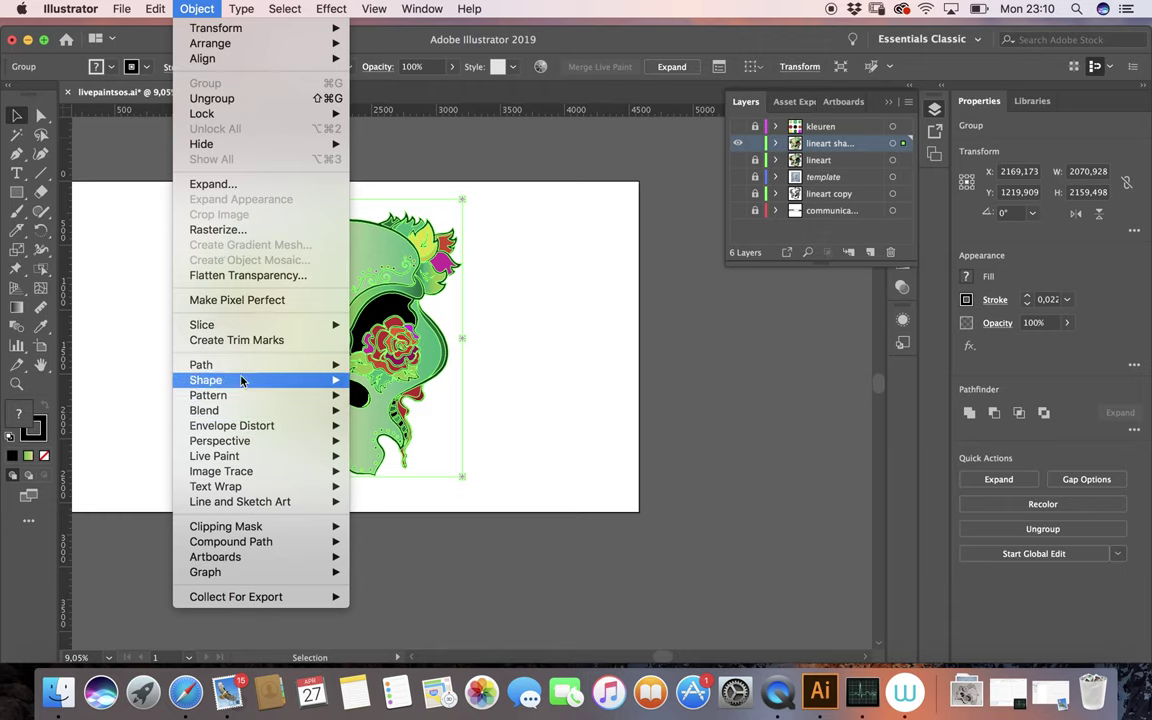
click(222, 184)
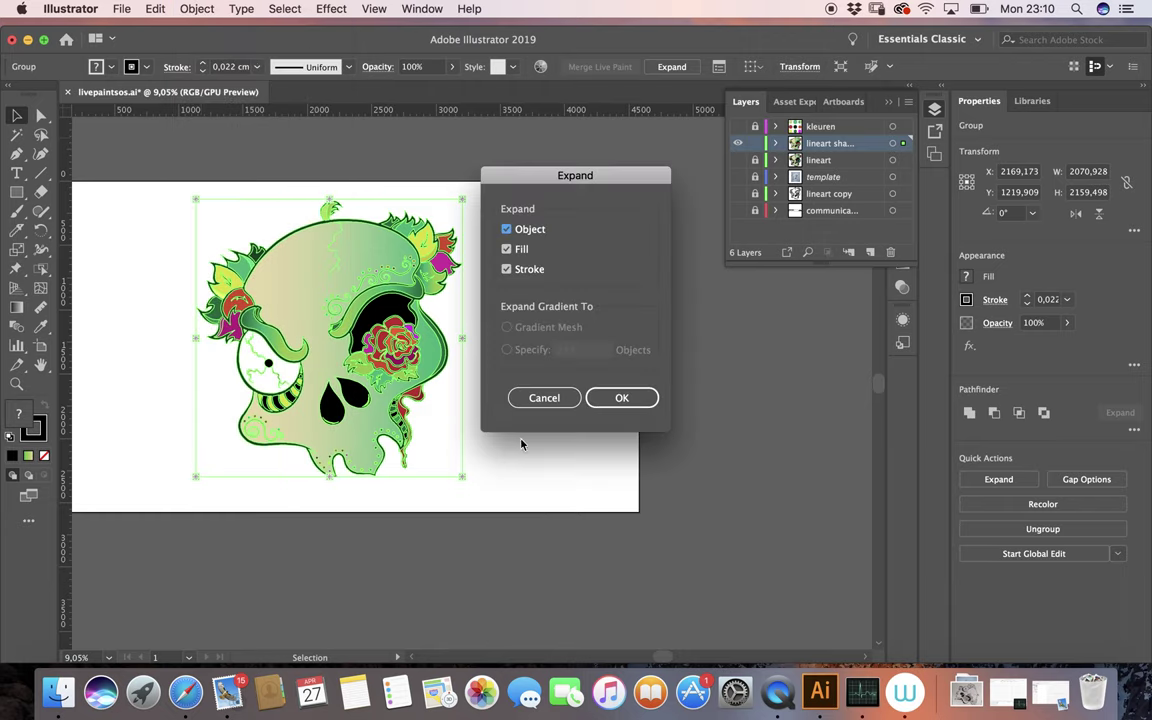
click(621, 398)
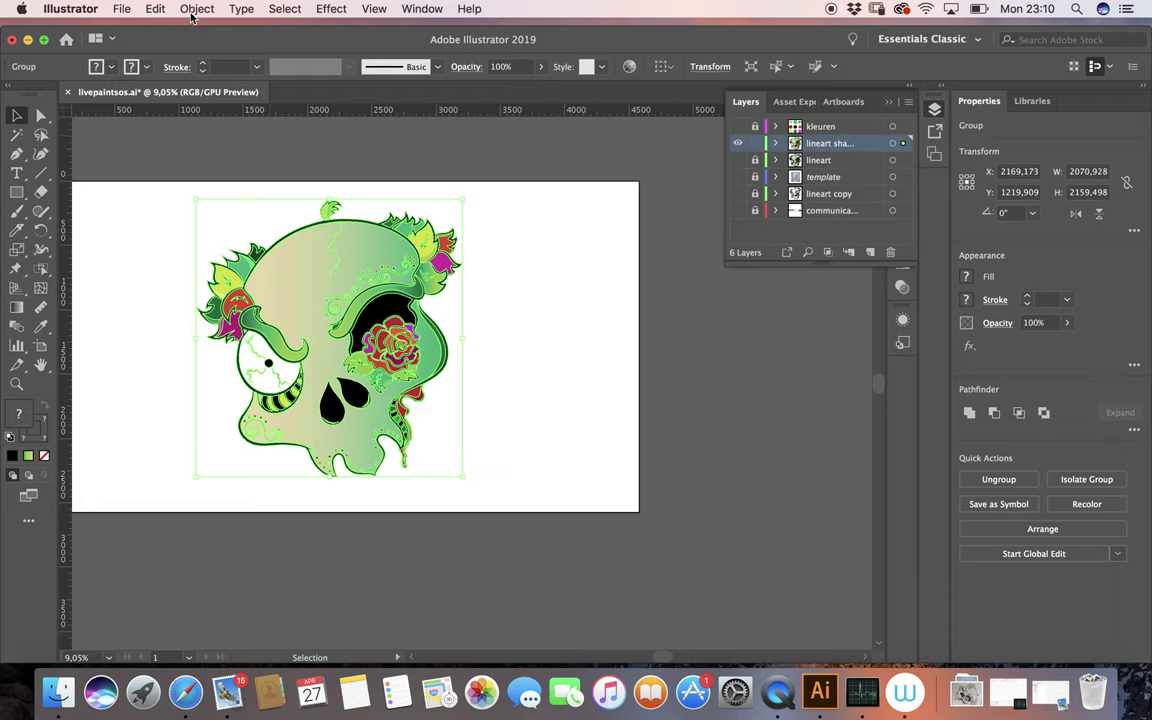
click(191, 12)
click(216, 186)
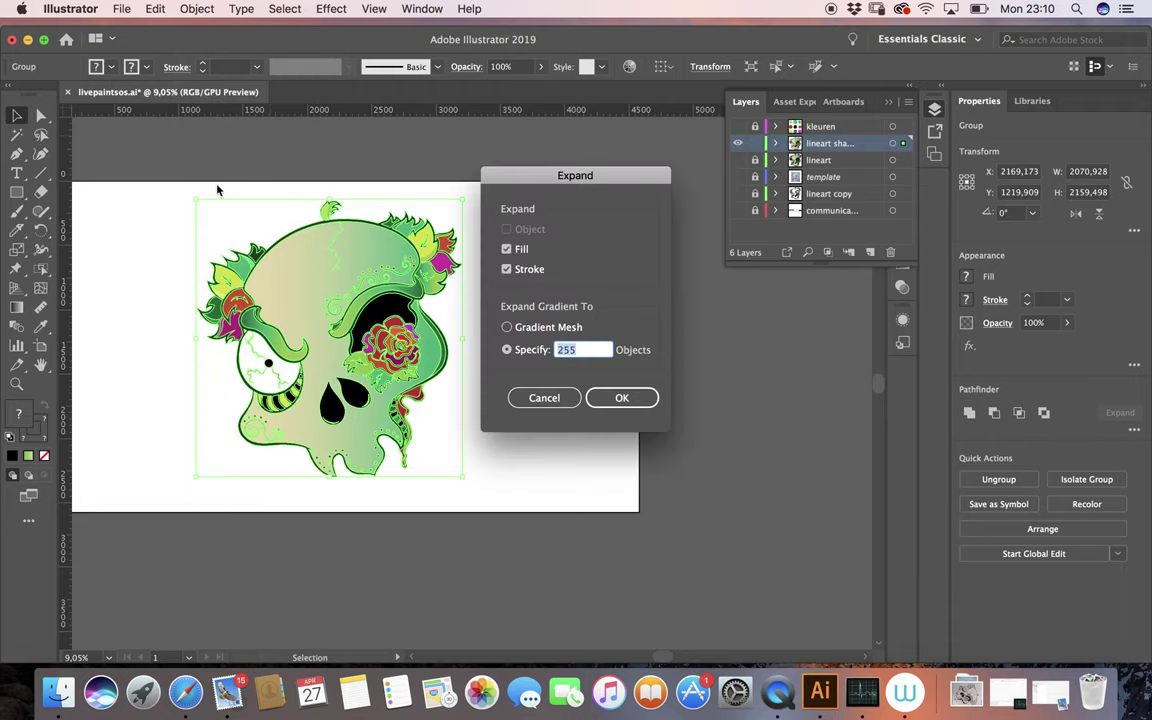
click(621, 398)
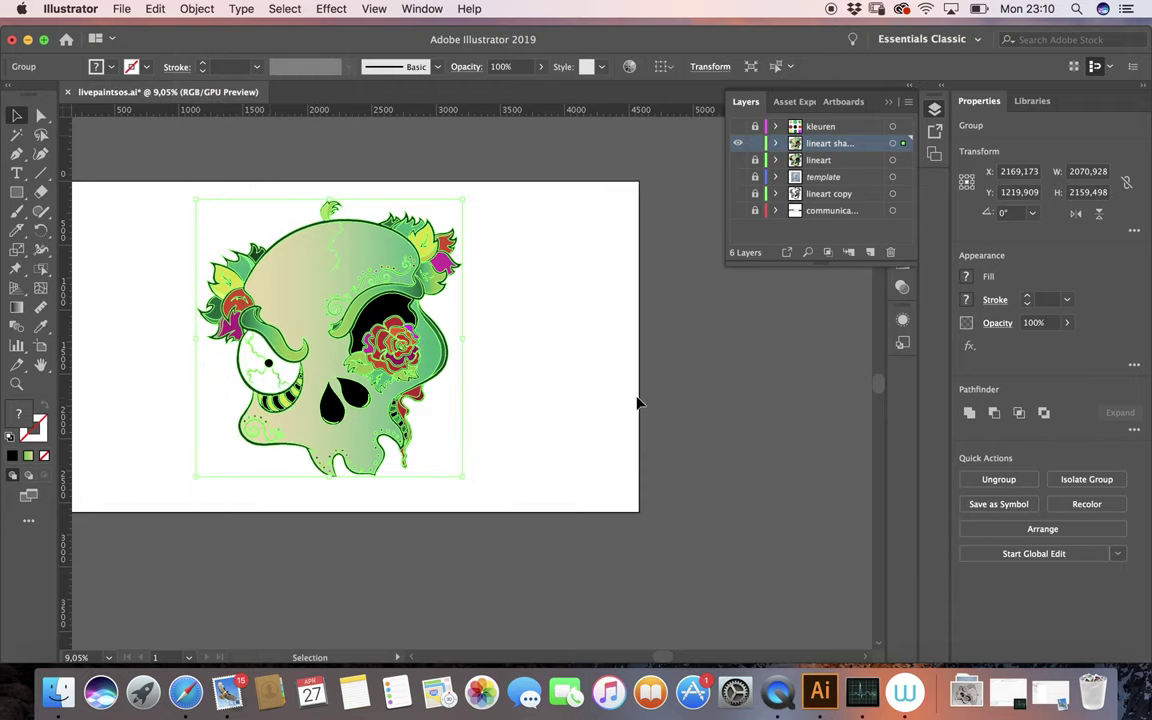
click(195, 8)
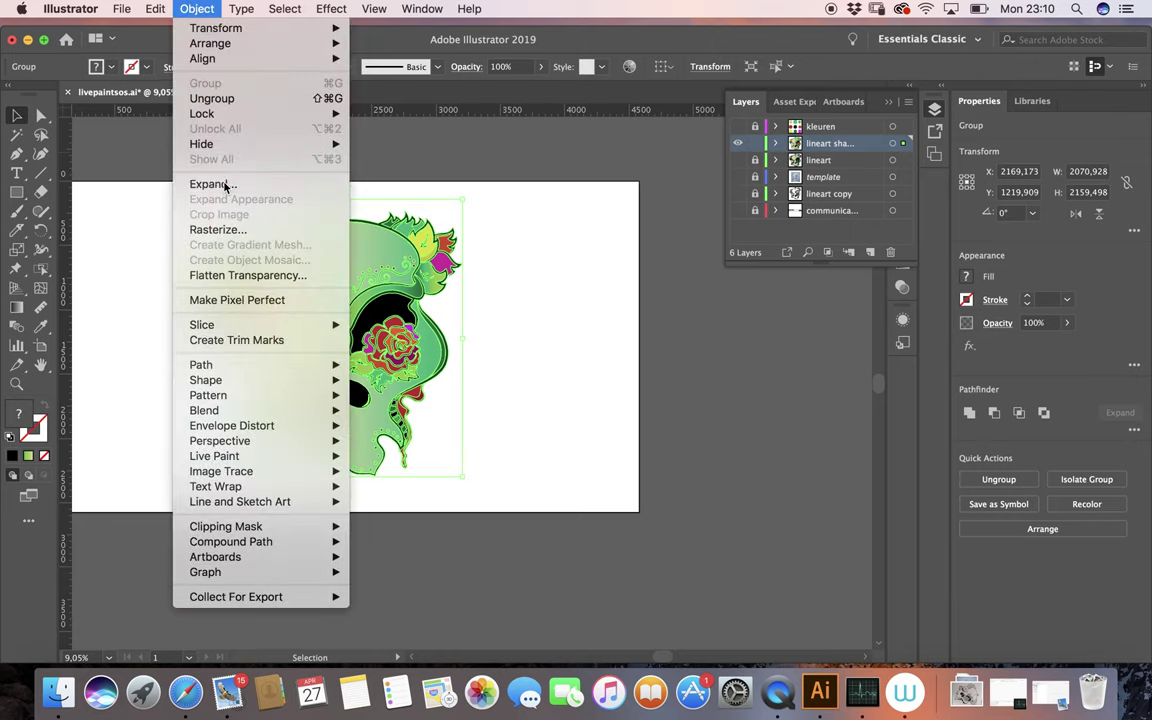
click(222, 187)
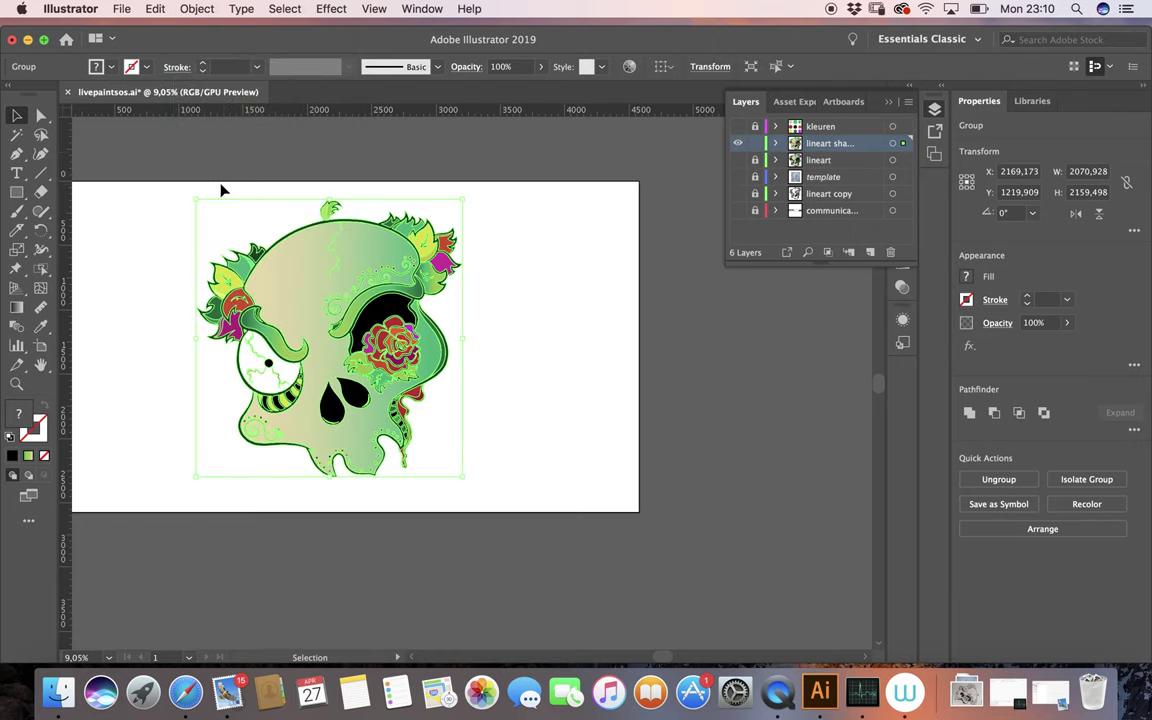
click(553, 342)
click(895, 108)
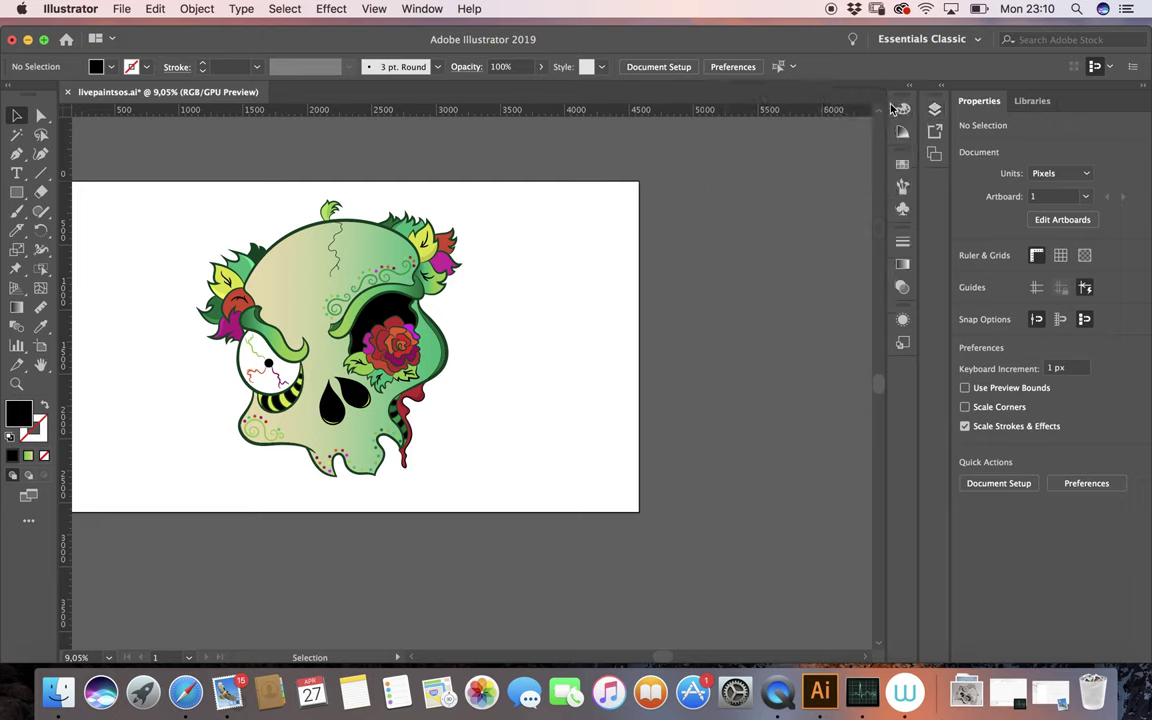
Save livepaintsos.pdf with the PDF/X-1a:2001 standard after reviewing compression, marks/bleeds and SWOP output settings.
scroll(604, 336, left, 5)
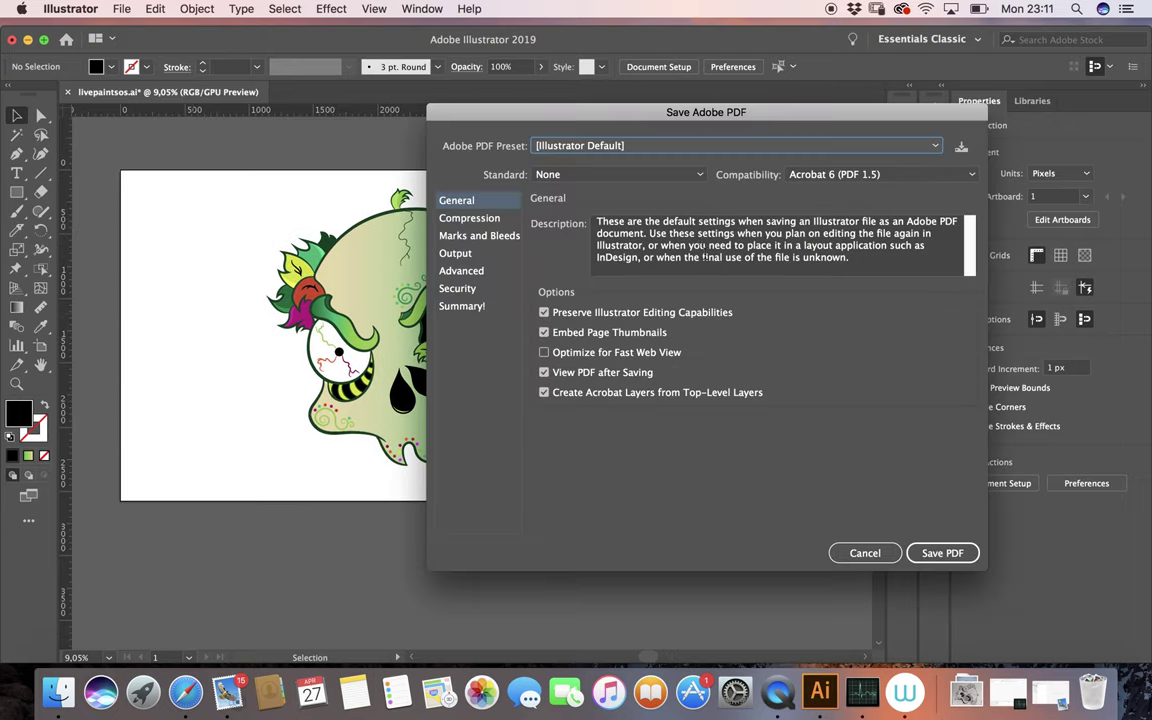
click(698, 176)
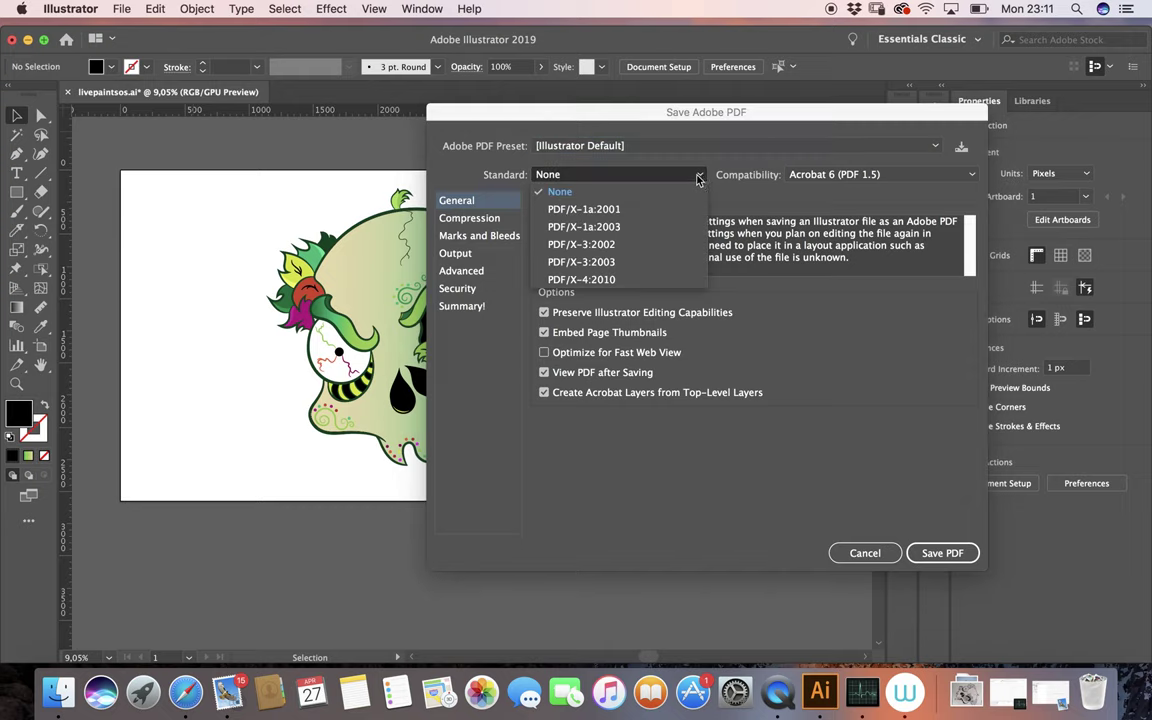
click(660, 209)
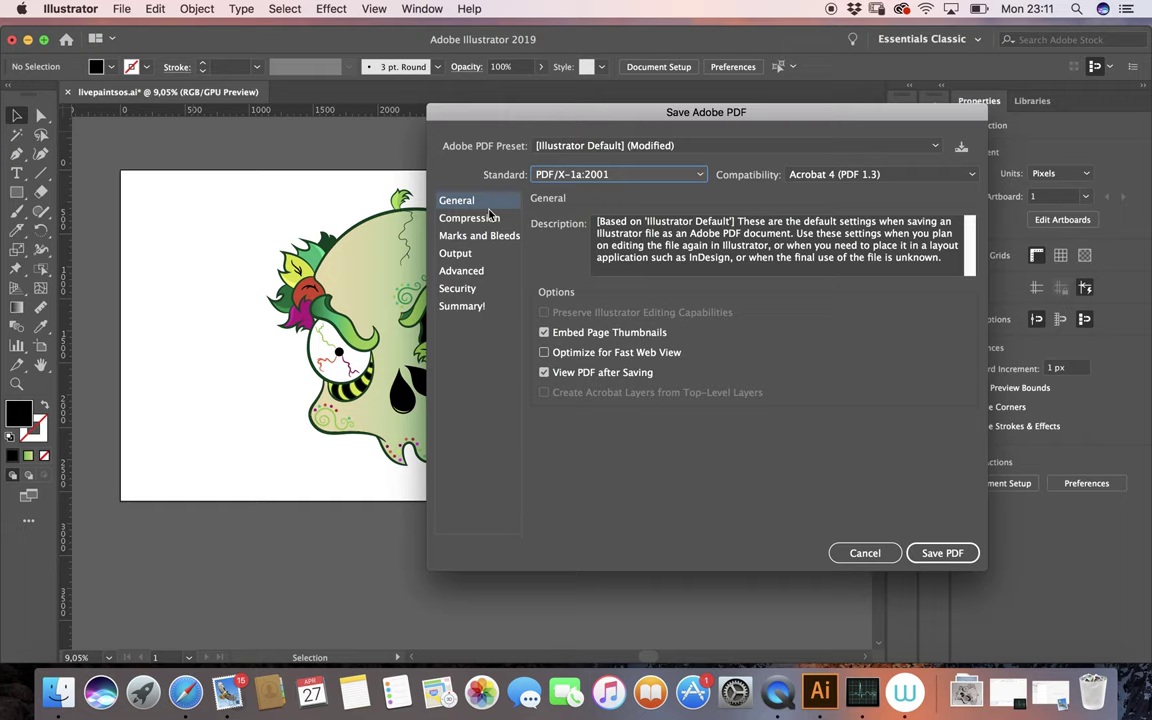
click(491, 219)
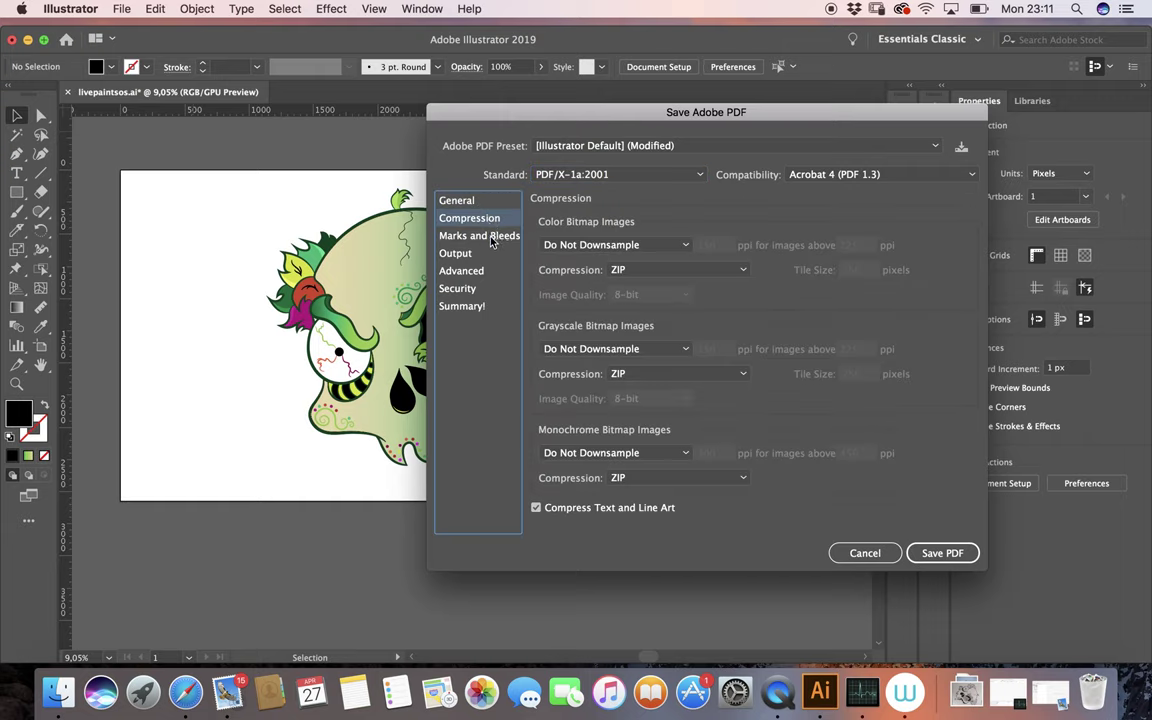
click(490, 237)
click(466, 252)
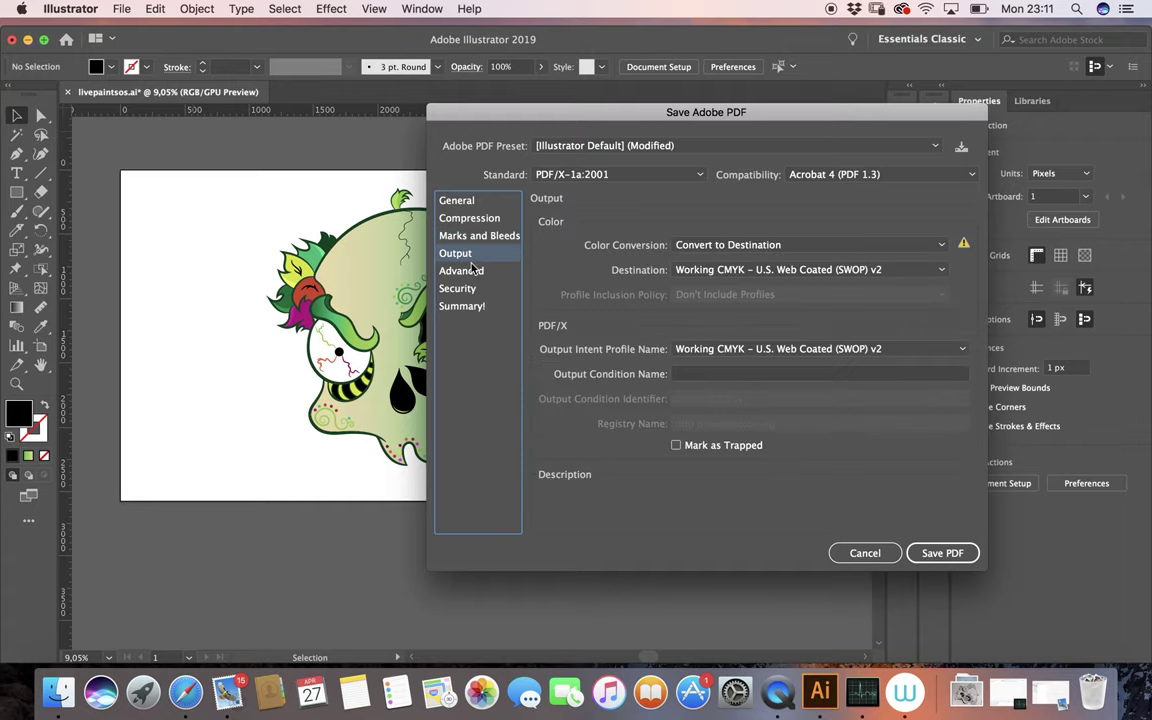
click(940, 556)
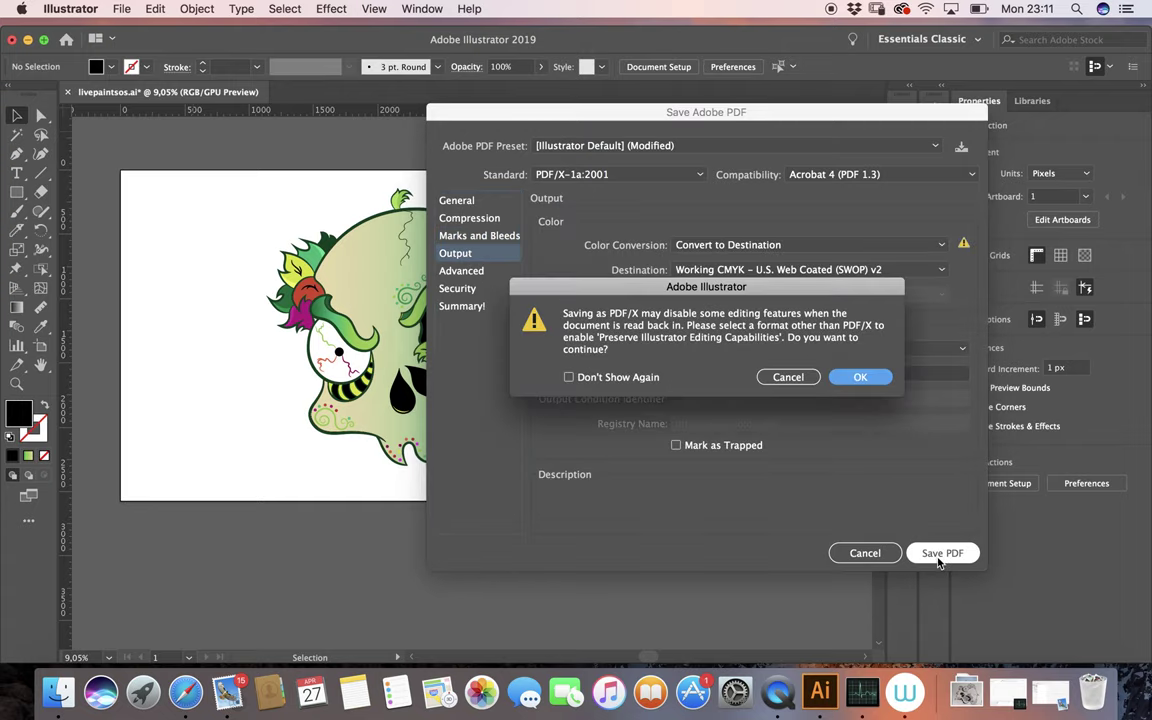
click(862, 377)
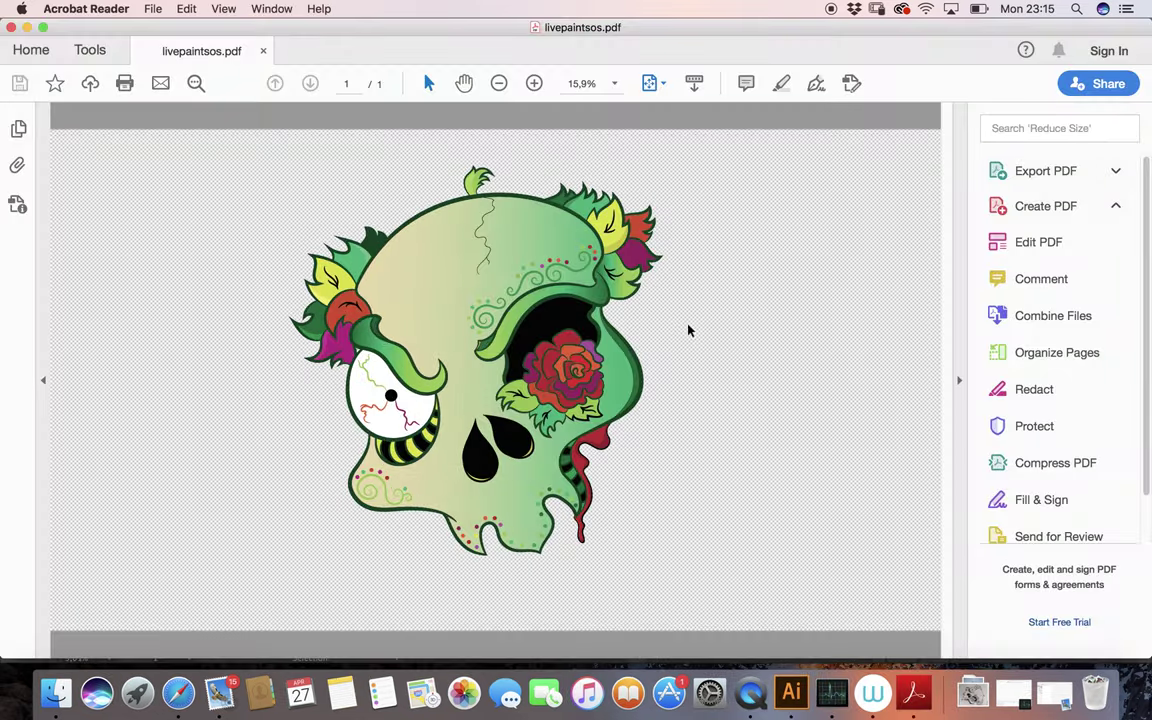
scroll(410, 398, up, 3)
scroll(409, 390, up, 3)
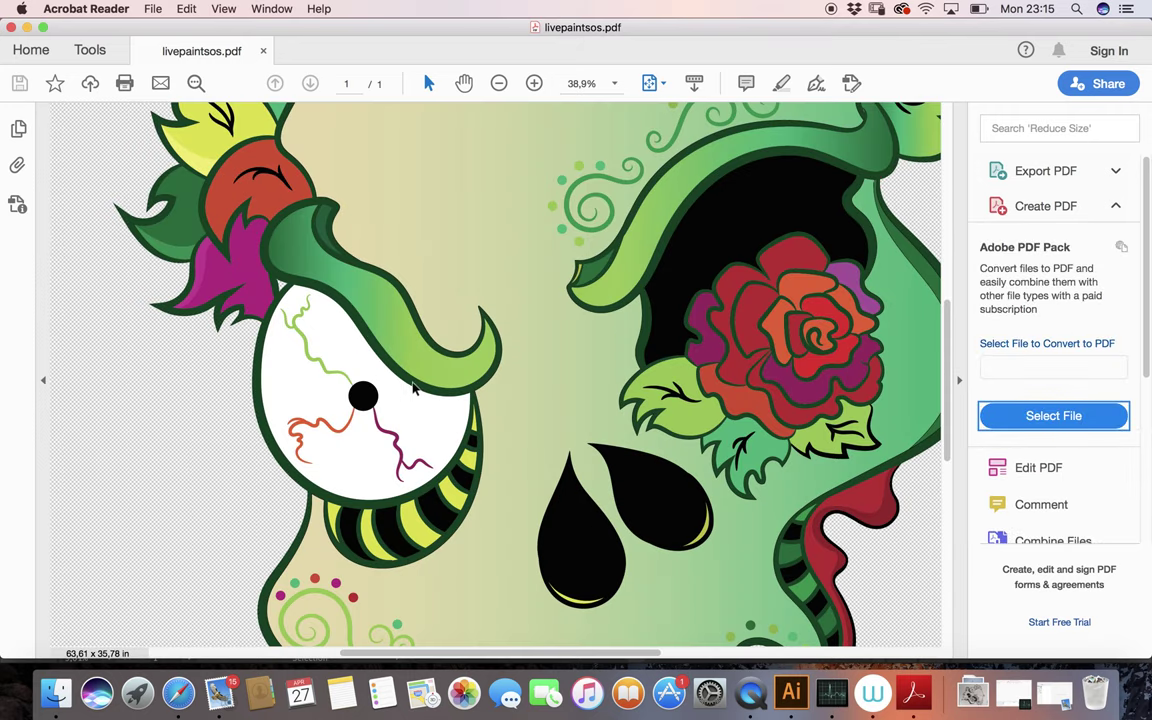
scroll(407, 385, up, 5)
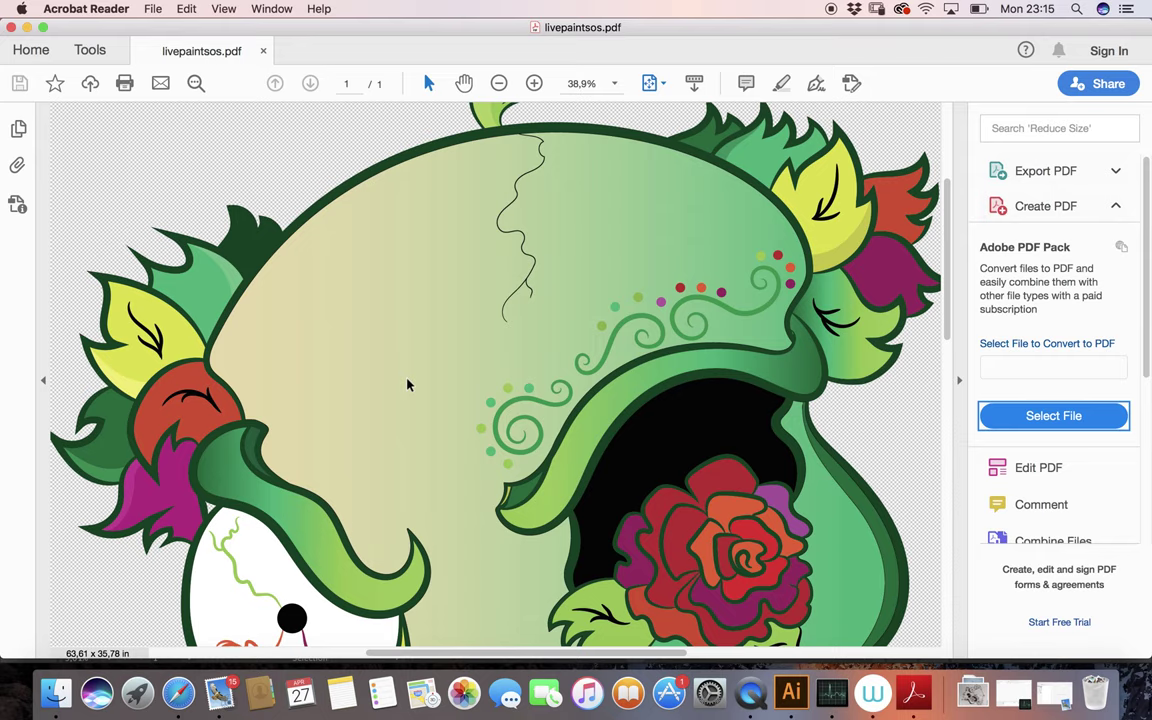
scroll(407, 384, up, 2)
scroll(407, 384, right, 3)
scroll(408, 385, down, 2)
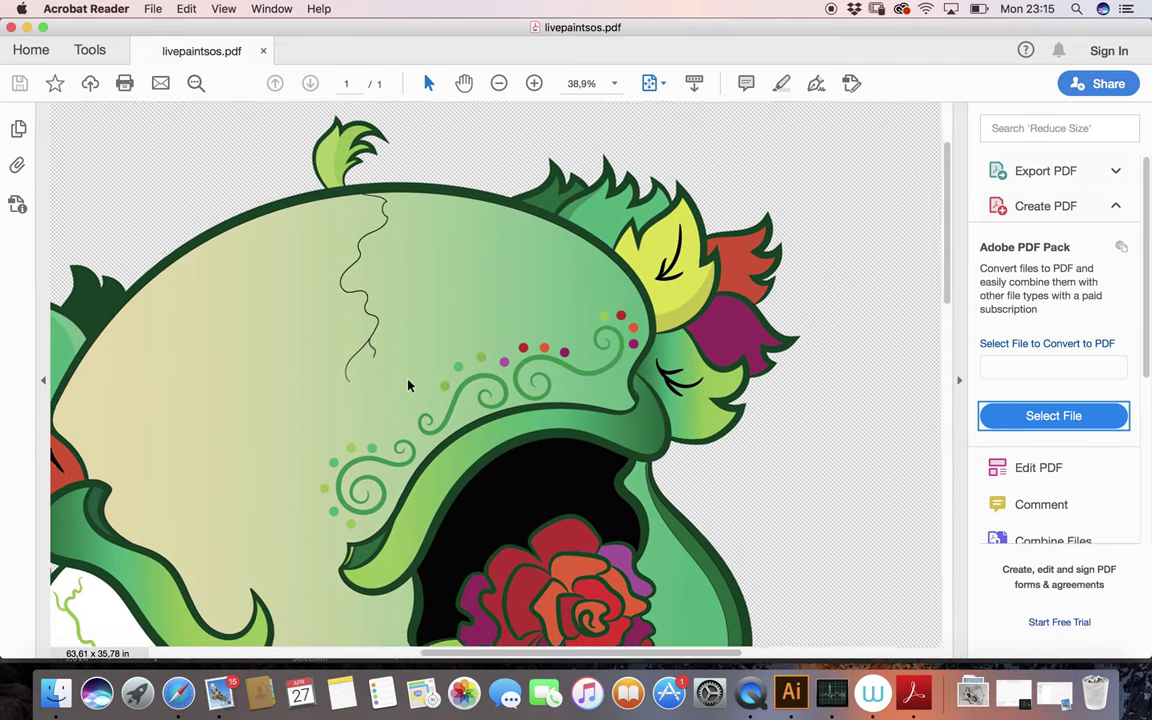
scroll(408, 385, down, 2)
scroll(408, 385, down, 3)
scroll(408, 385, down, 5)
scroll(408, 385, left, 3)
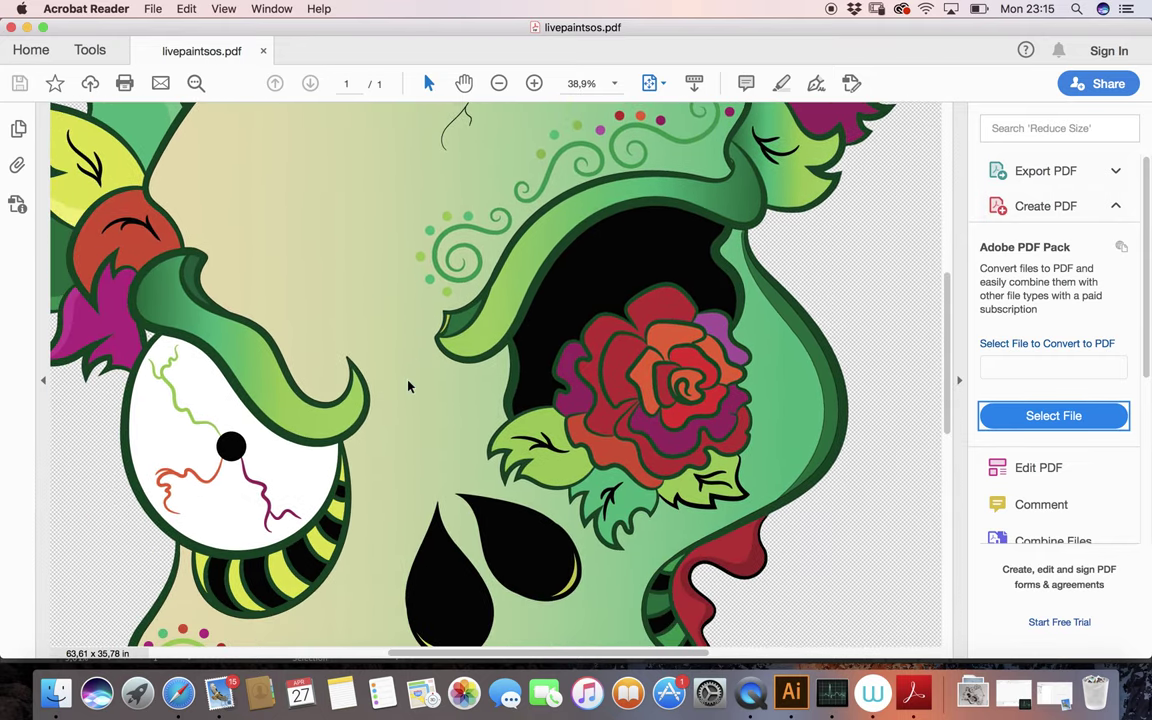
scroll(408, 386, down, 1)
scroll(408, 386, down, 3)
scroll(408, 386, left, 2)
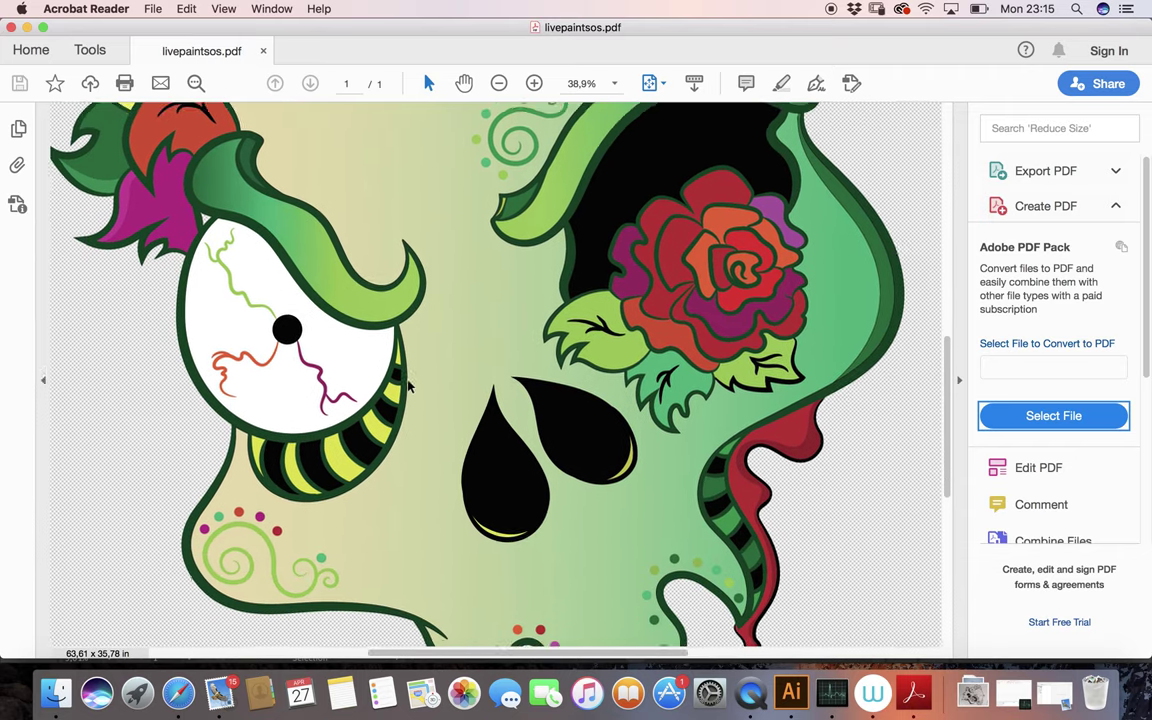
scroll(408, 386, down, 2)
scroll(408, 385, down, 2)
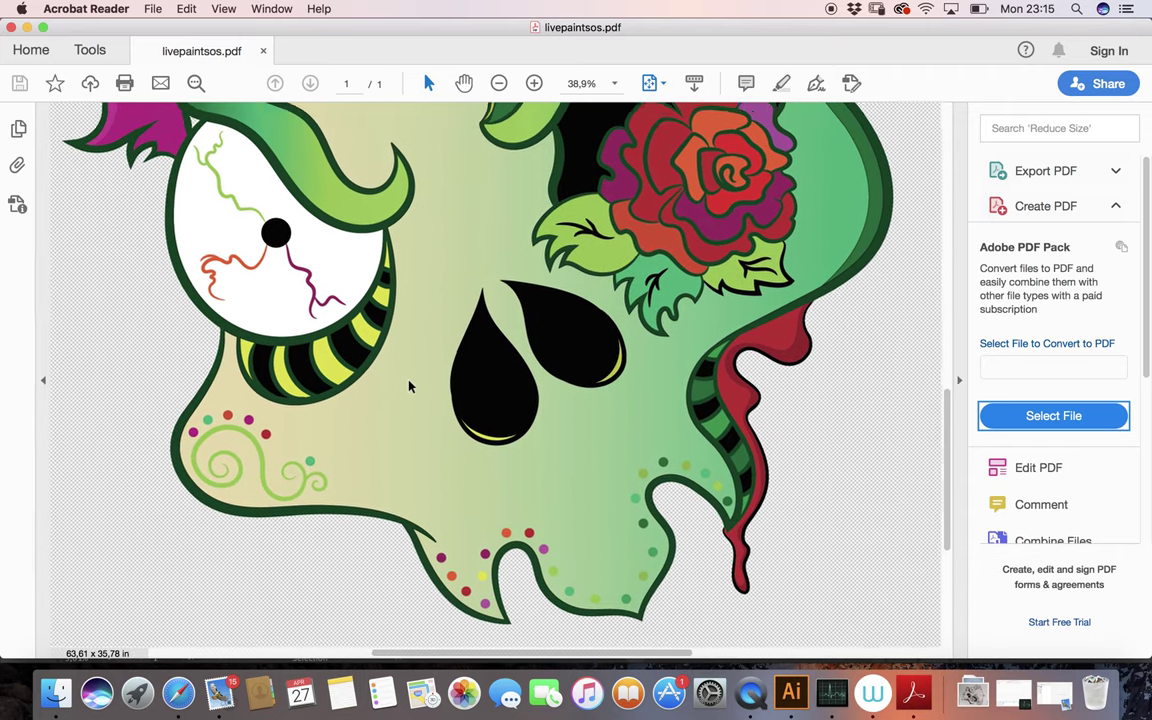
scroll(408, 385, down, 2)
scroll(408, 385, down, 1)
scroll(408, 385, down, 5)
scroll(408, 385, down, 2)
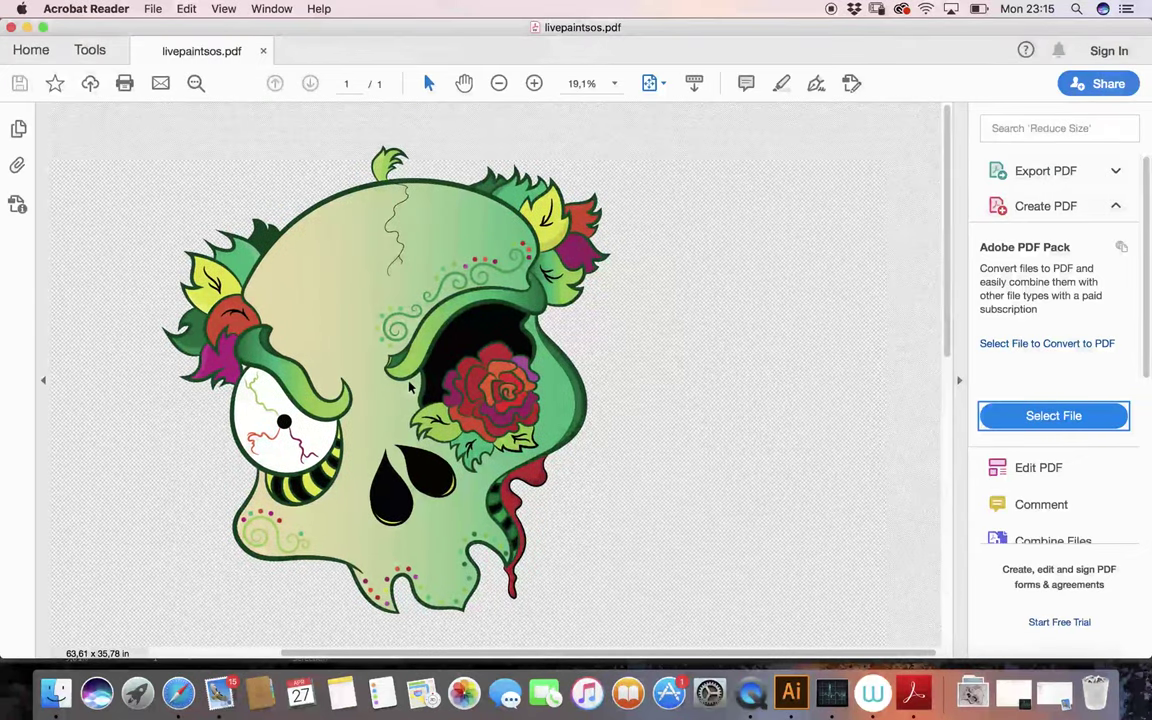
key(super+Tab)
Complete the caption with 'thanks for watching and enduring my typing errors', correcting the 'erros' typo.
text(hanks for watching)
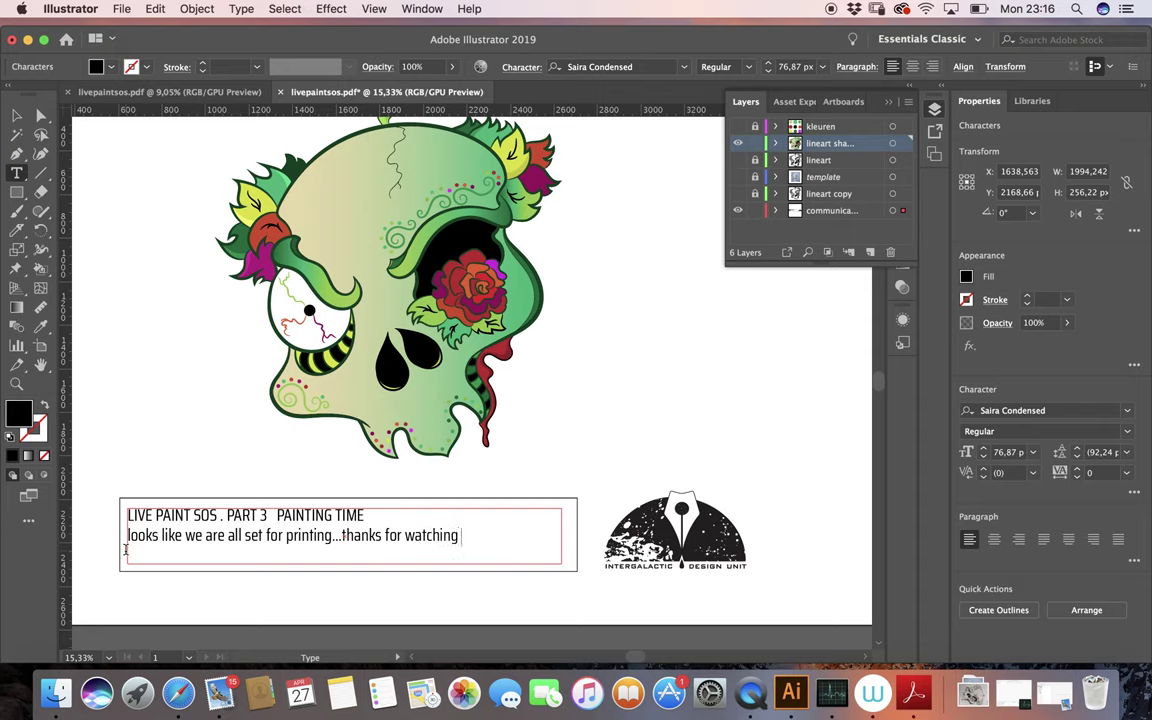
text( and enduri)
text(ng )
text(my t)
text(yping )
text(erros)
key(BackSpace)
text(rs.)
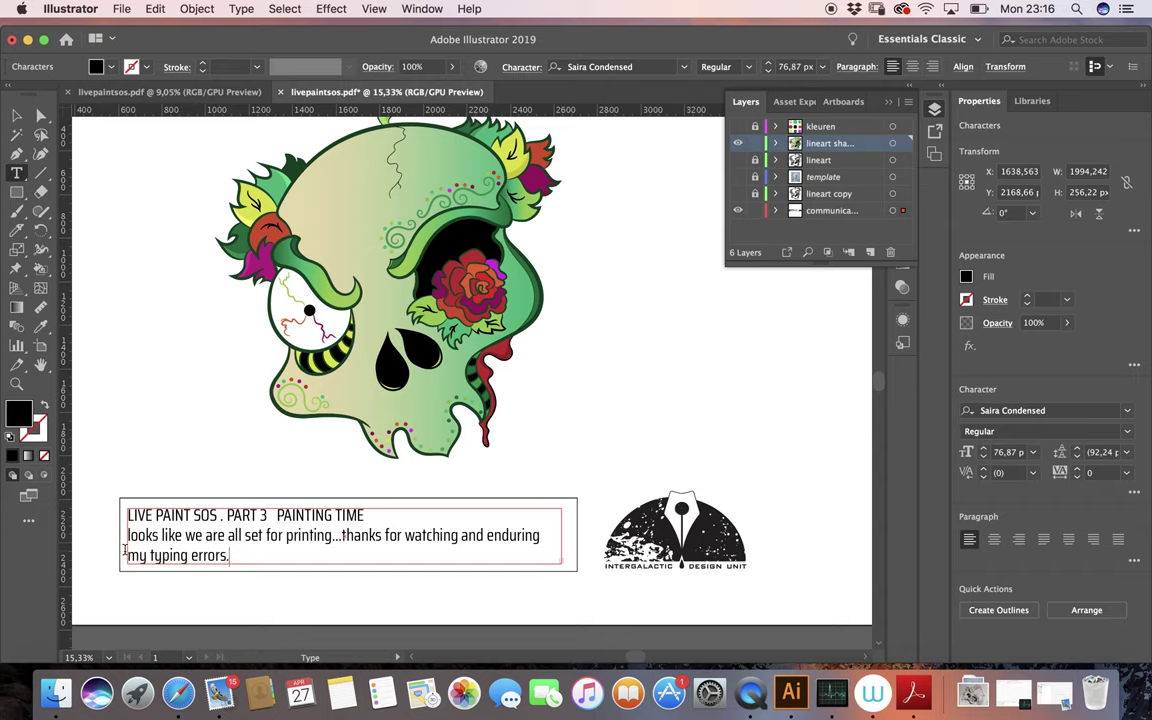